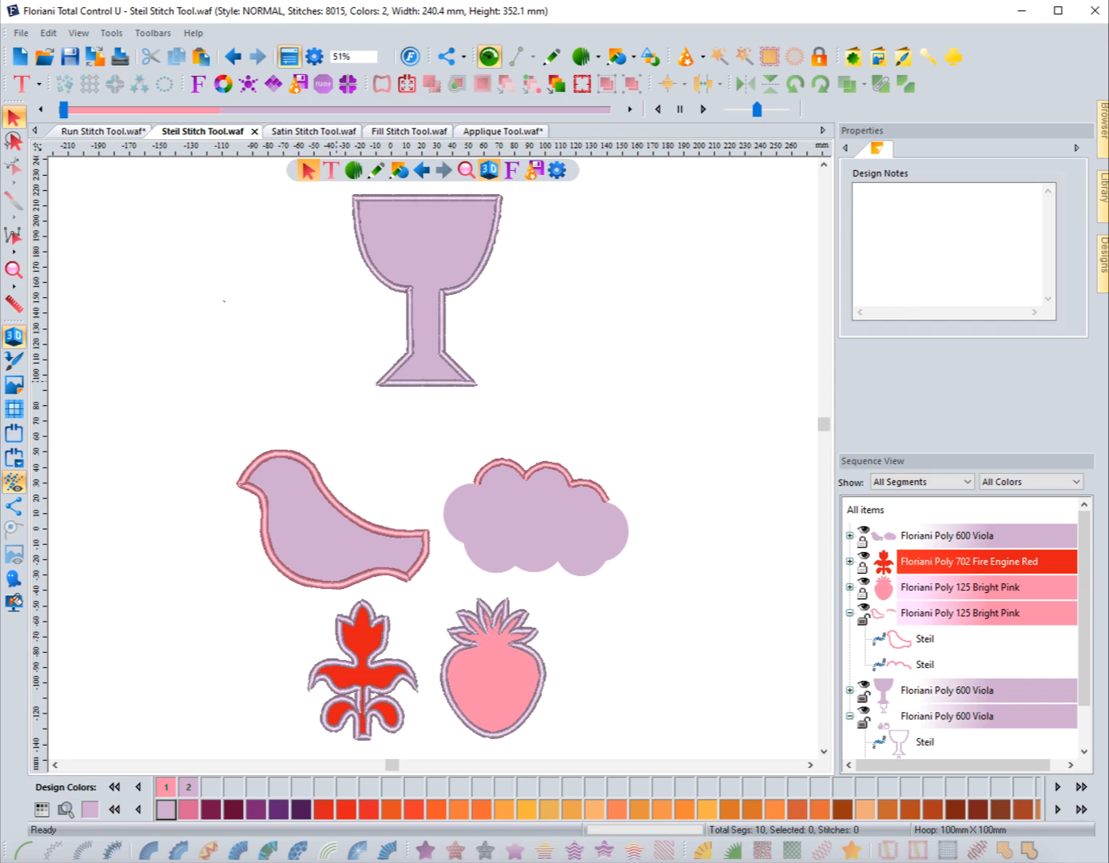
# Step: Reshape the goblet's steil outline by adjusting the node on the bowl's upper right side and bowing the rim upward into a gentle curve
pyautogui.click(366, 276)
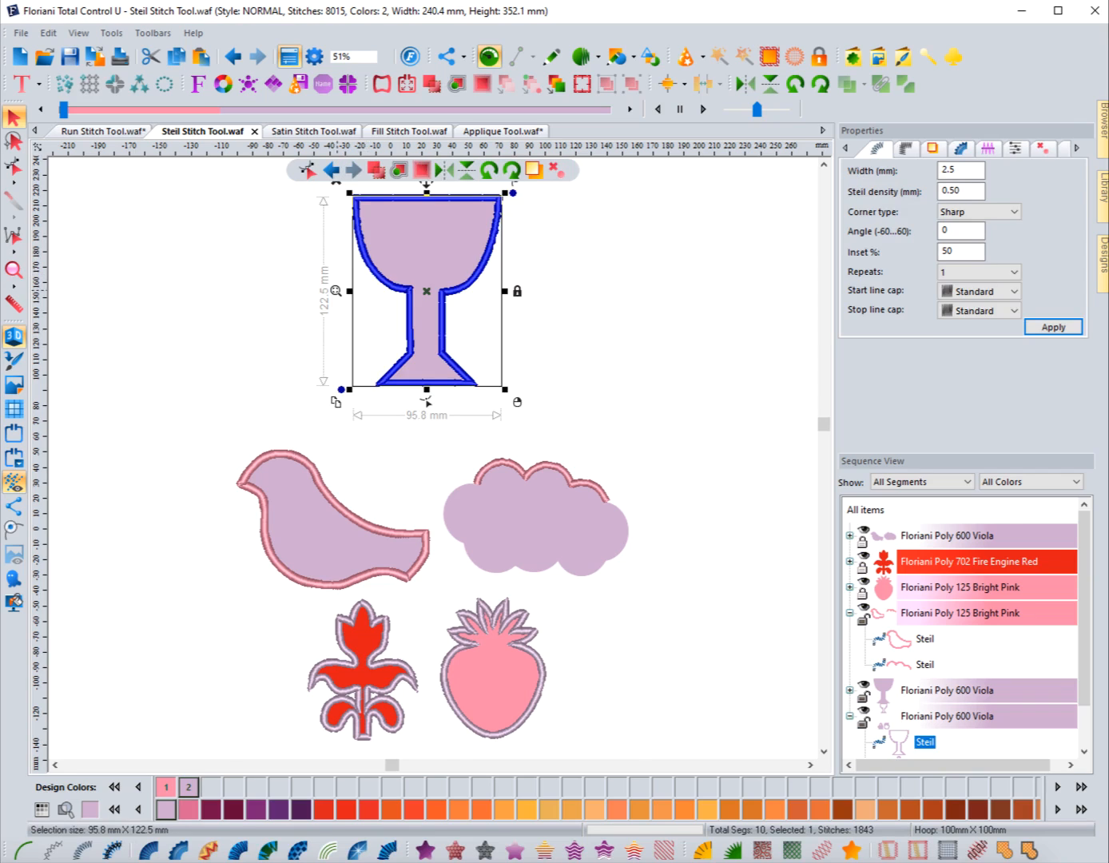
pyautogui.click(336, 291)
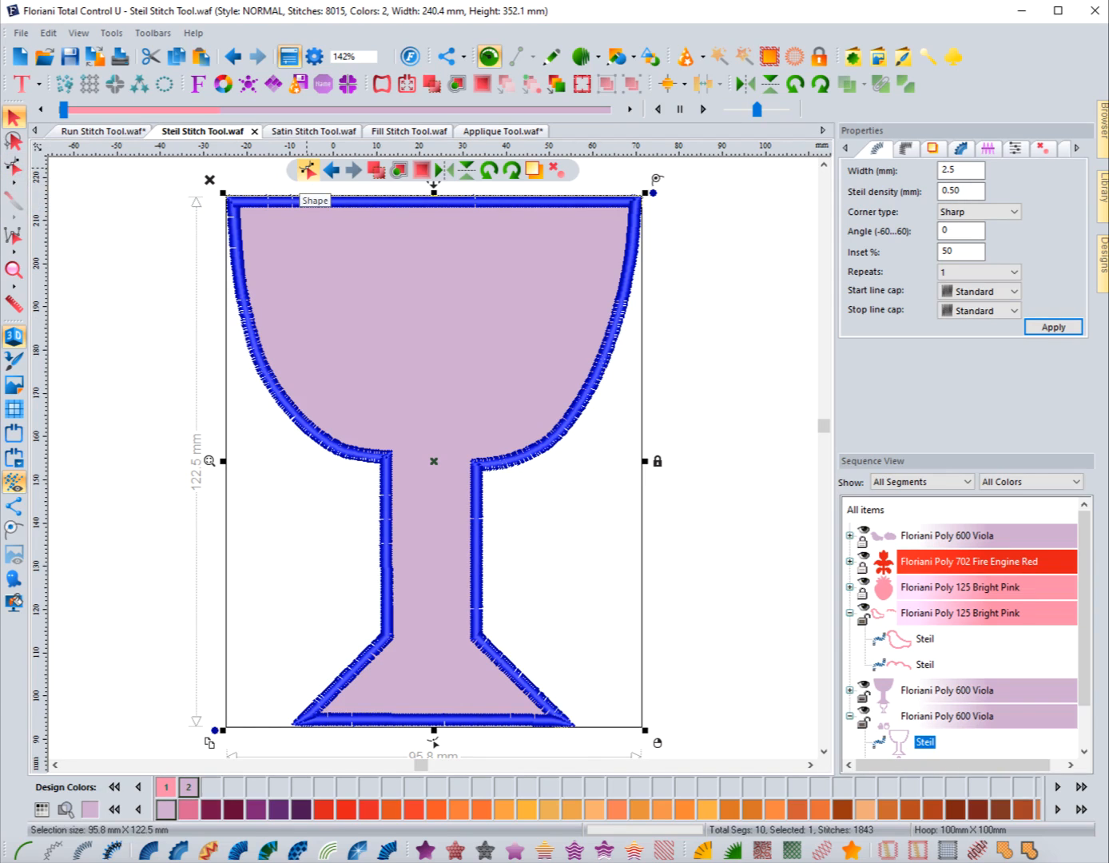
pyautogui.click(307, 170)
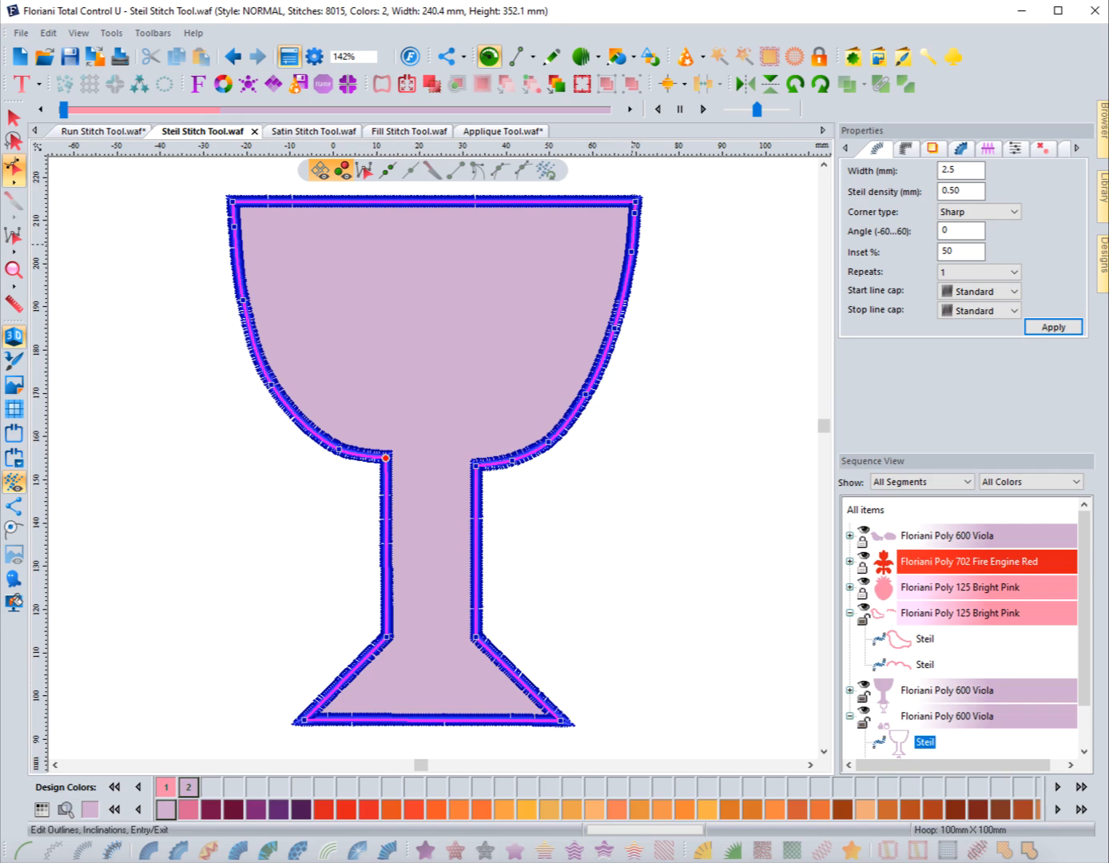
pyautogui.moveTo(631, 252); pyautogui.dragTo(631, 284)
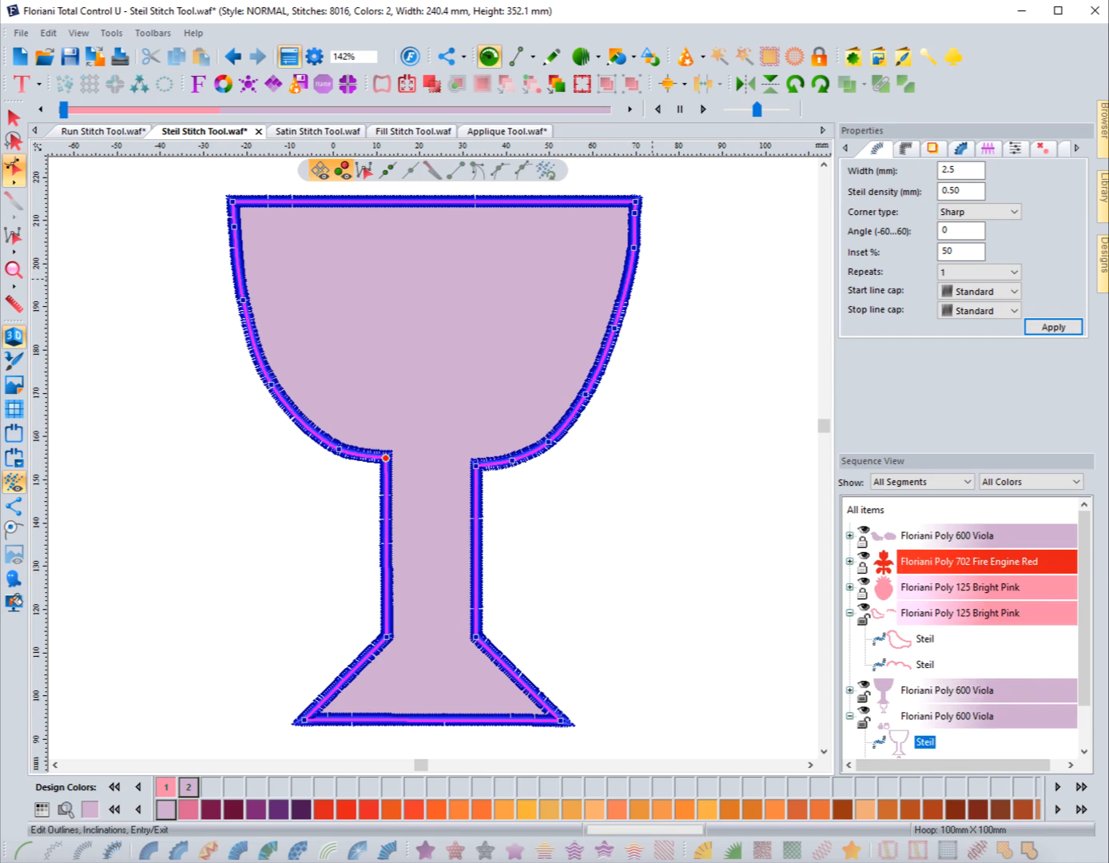
pyautogui.click(634, 247)
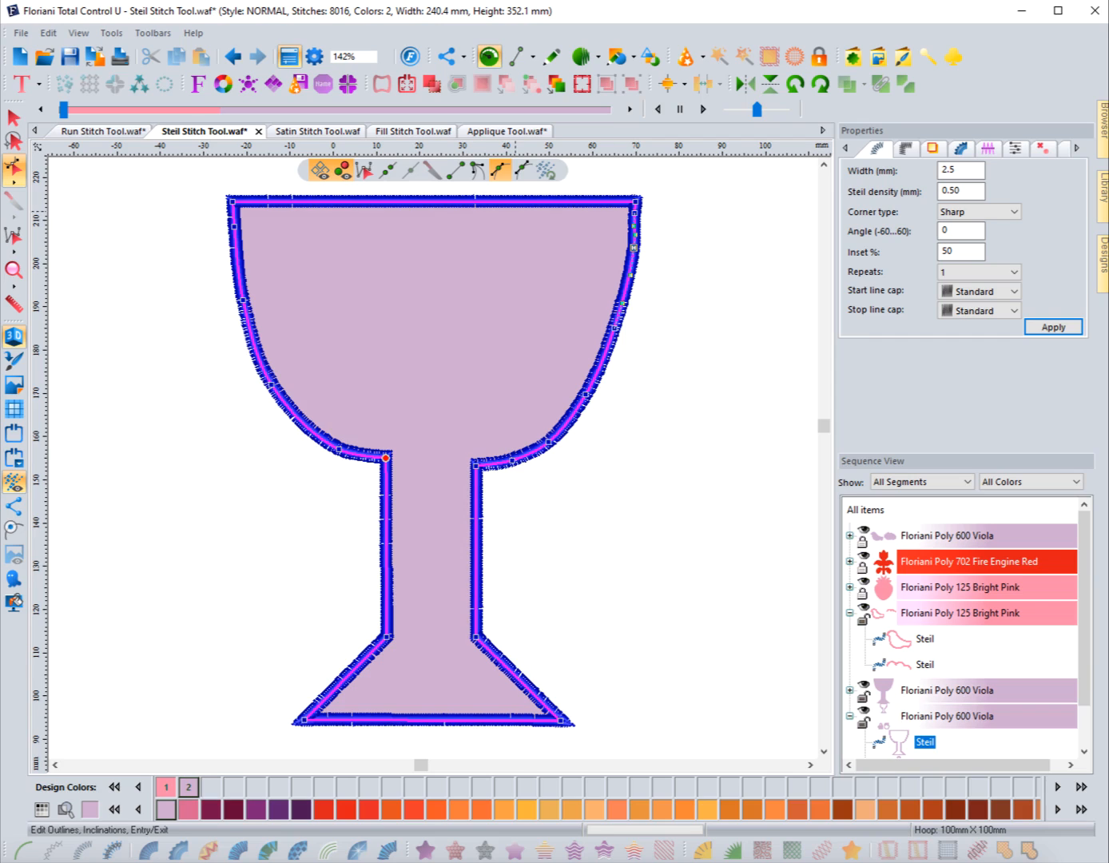
pyautogui.moveTo(508, 200); pyautogui.dragTo(508, 193)
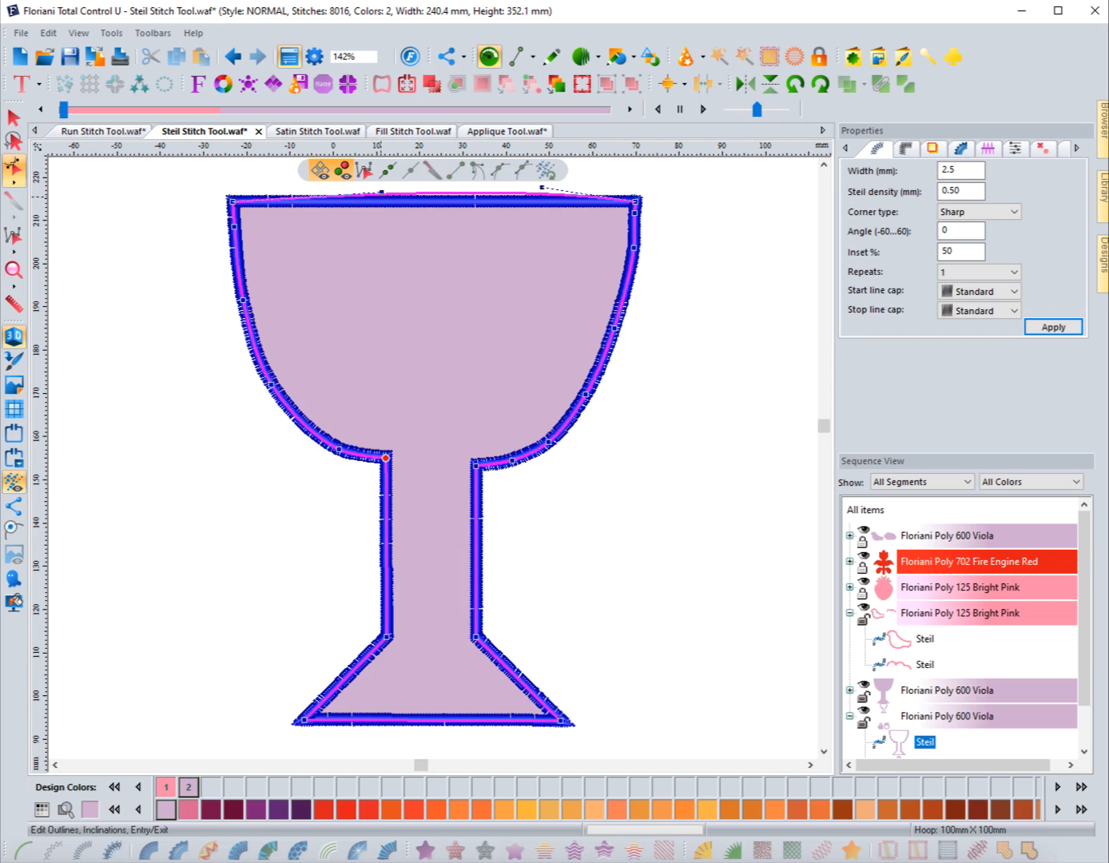
pyautogui.moveTo(382, 192); pyautogui.dragTo(365, 185)
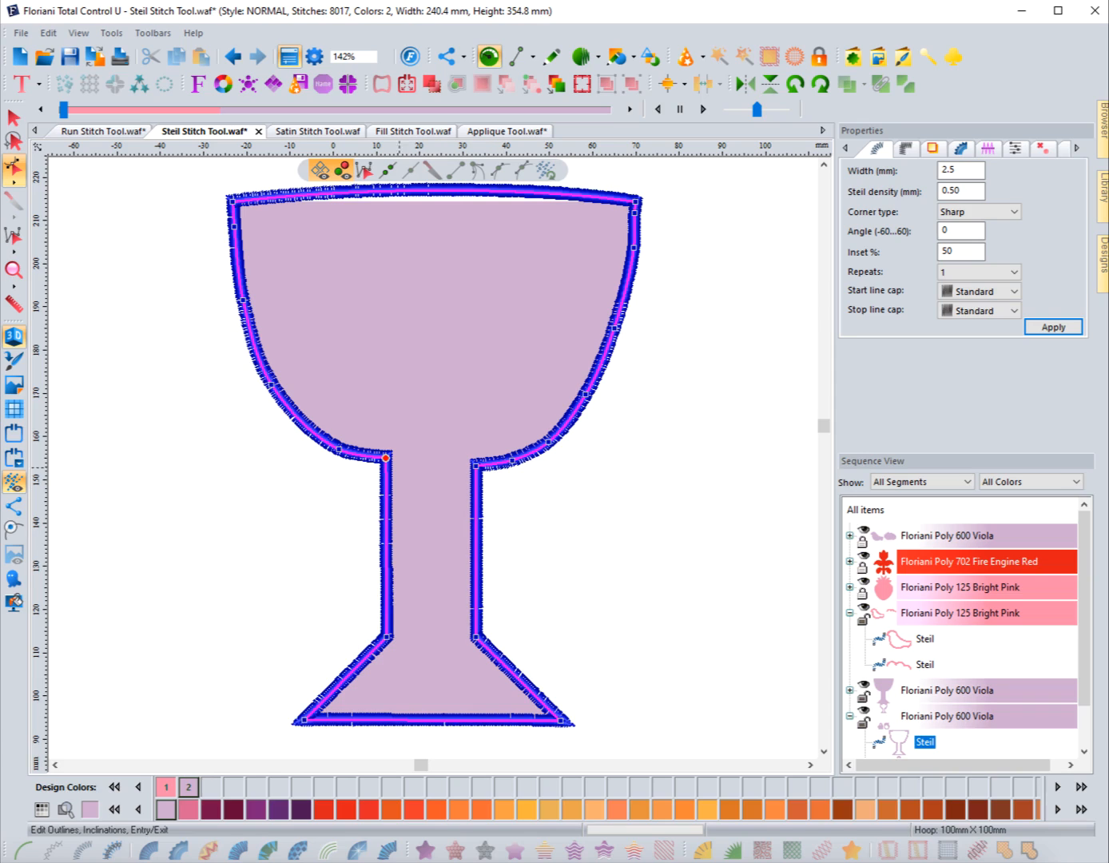
# Step: Separate the outline's entry and exit points, with the start high on the bowl's left side and the stop at the right bowl-stem corner
pyautogui.click(276, 391)
pyautogui.click(233, 201)
pyautogui.click(476, 466)
pyautogui.press('Return')
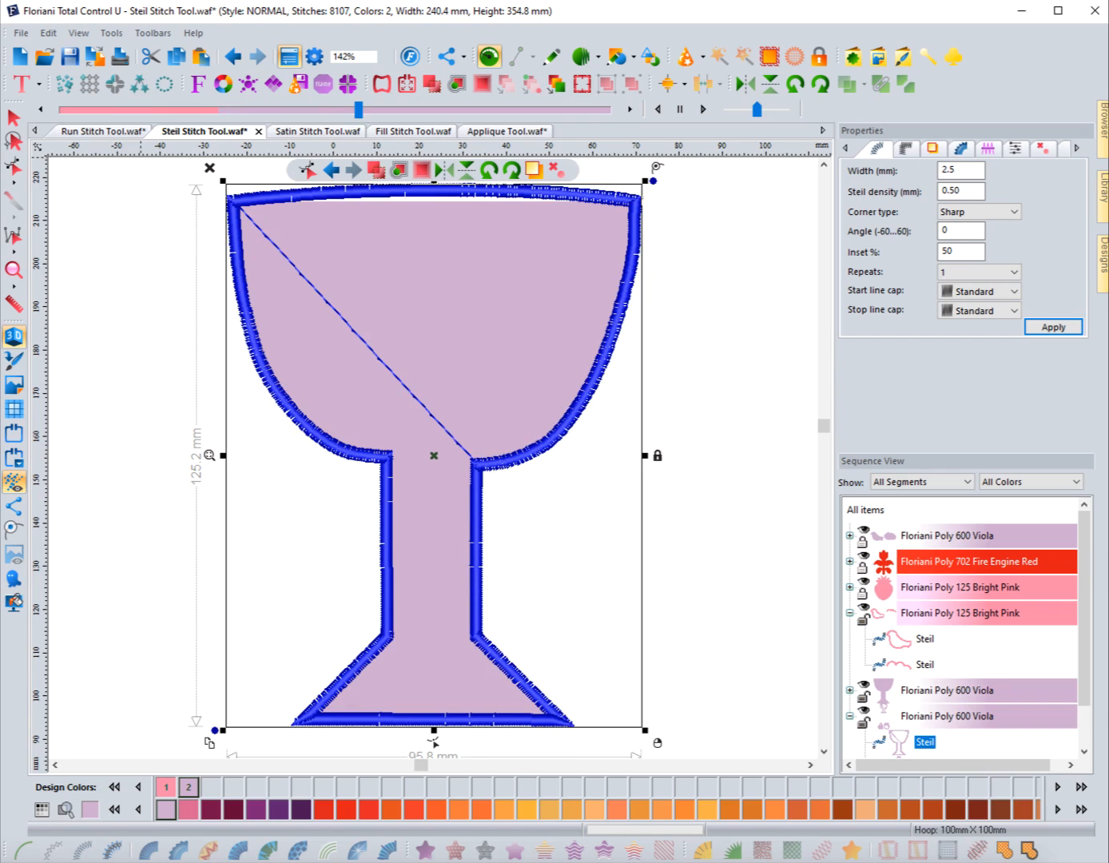
# Step: Bring the outline's stop point back onto its start point on the bowl's upper left side and slightly adjust the rim's left corner node
pyautogui.click(14, 168)
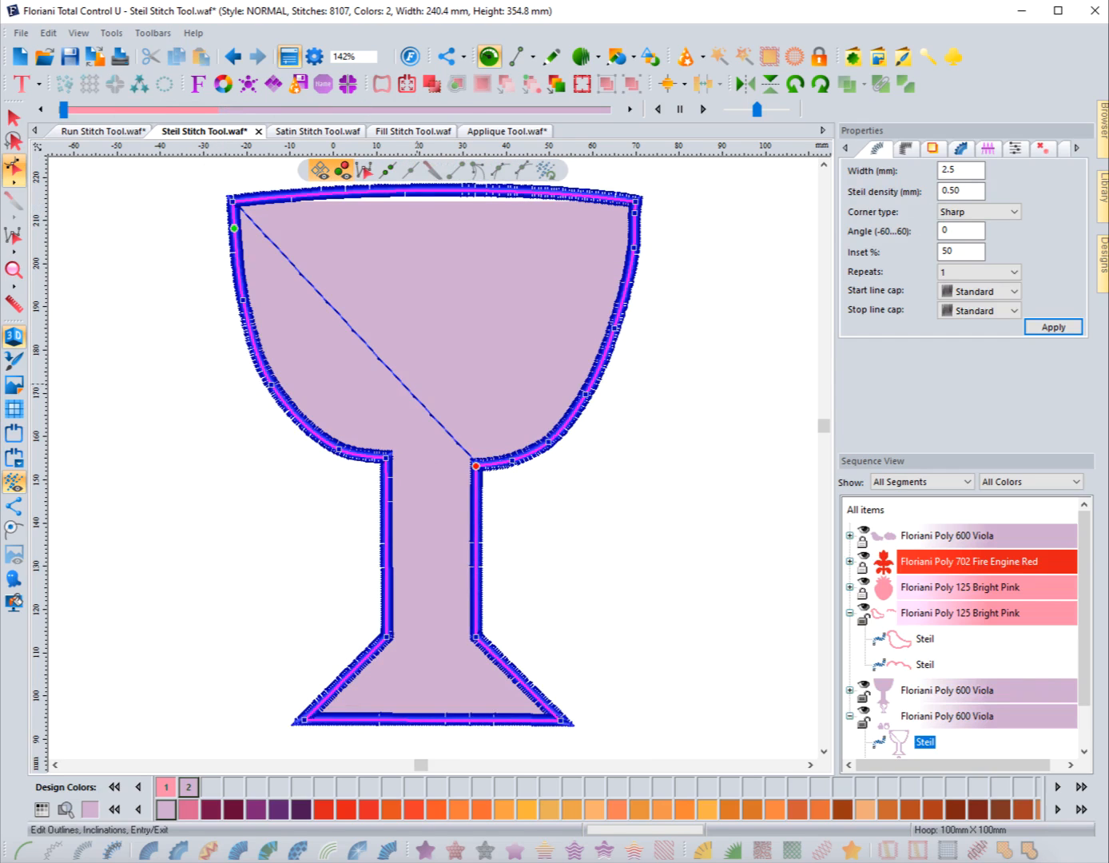
pyautogui.moveTo(476, 466)
pyautogui.mouseDown()
pyautogui.moveTo(239, 276)
pyautogui.moveTo(234, 228)
pyautogui.mouseUp()
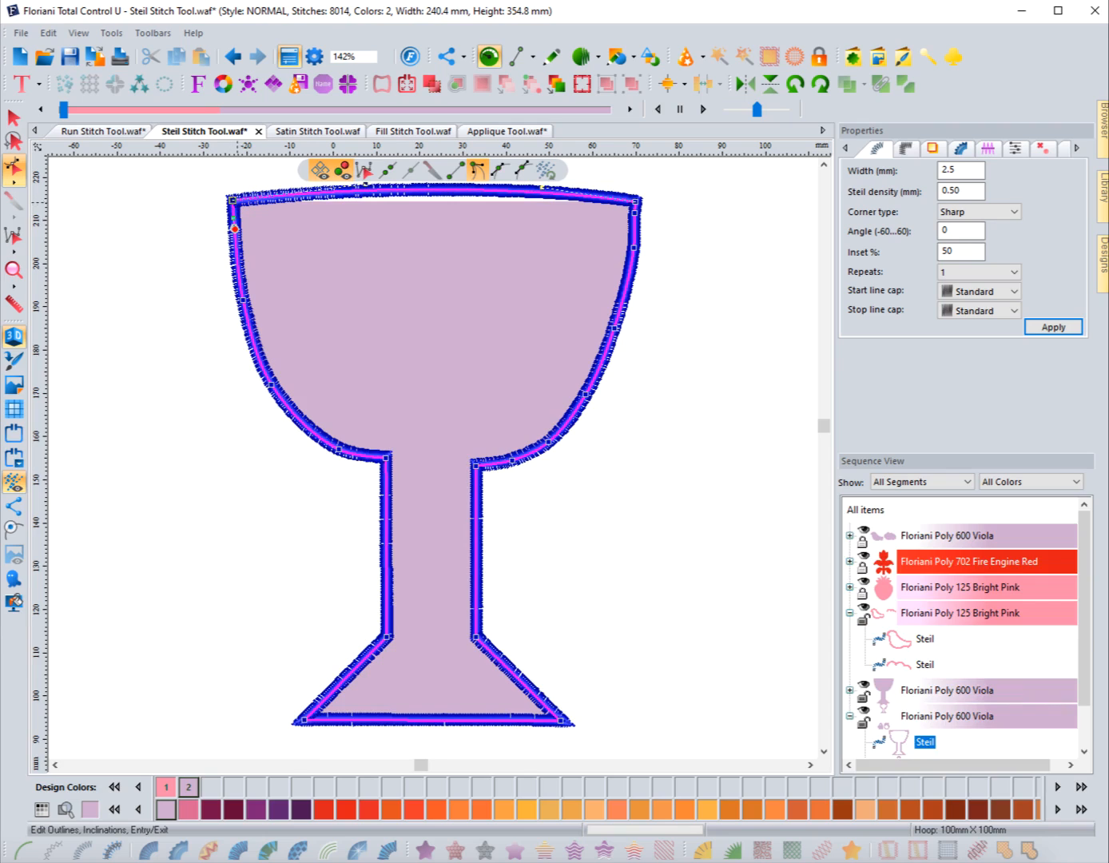
pyautogui.rightClick(214, 233)
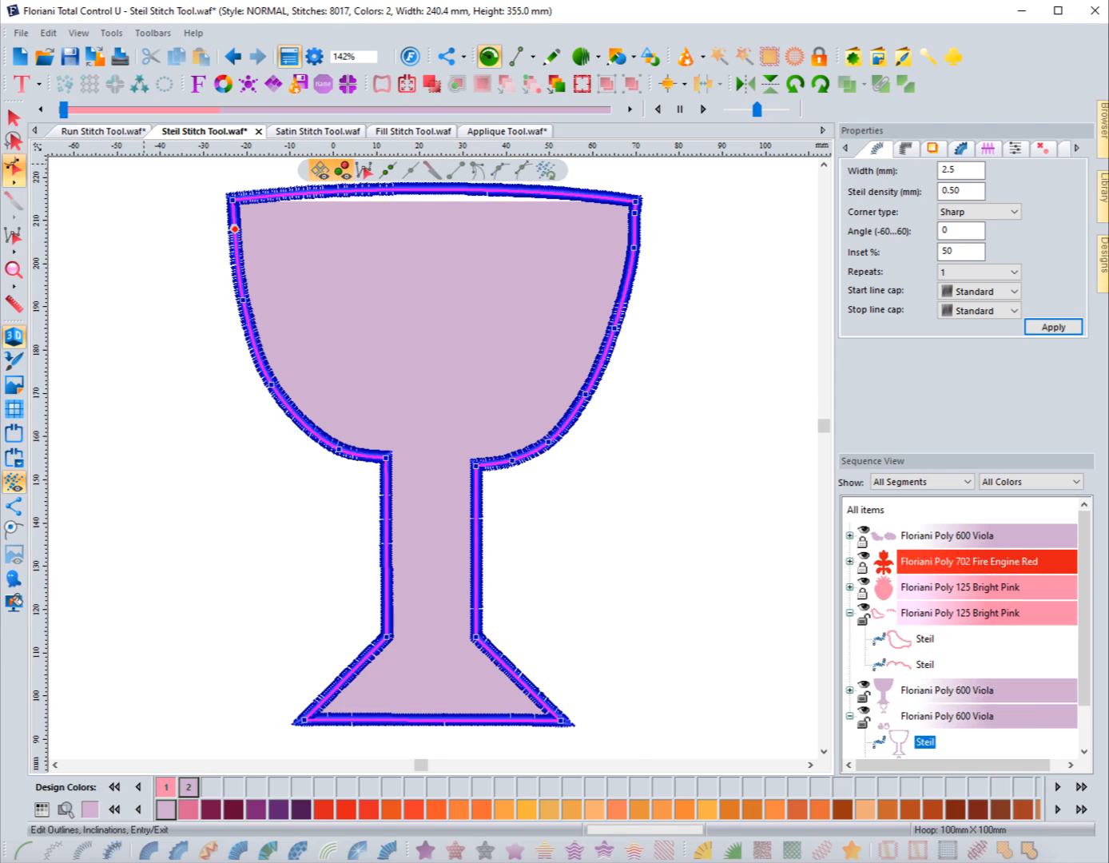
pyautogui.click(14, 118)
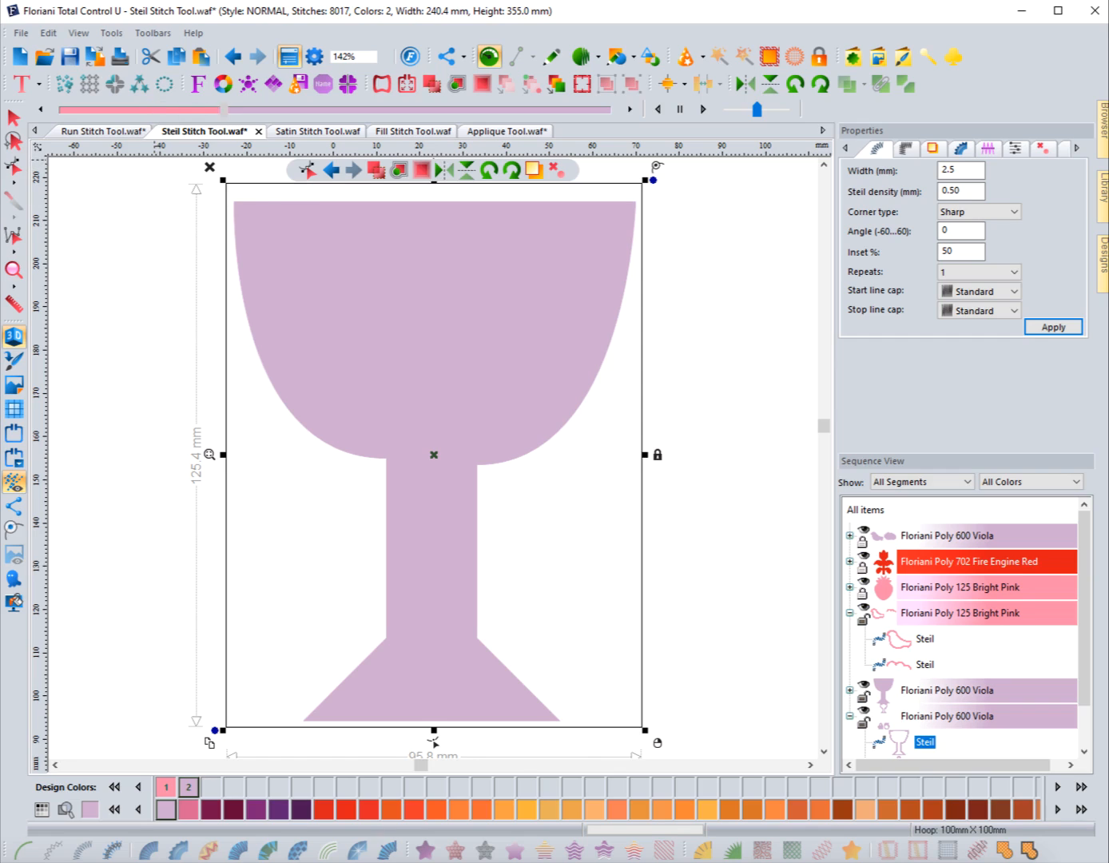
# Step: Preview the goblet outline's stitching order with the stitch simulator and deselect the outline
pyautogui.moveTo(151, 110); pyautogui.dragTo(445, 109)
pyautogui.click(14, 118)
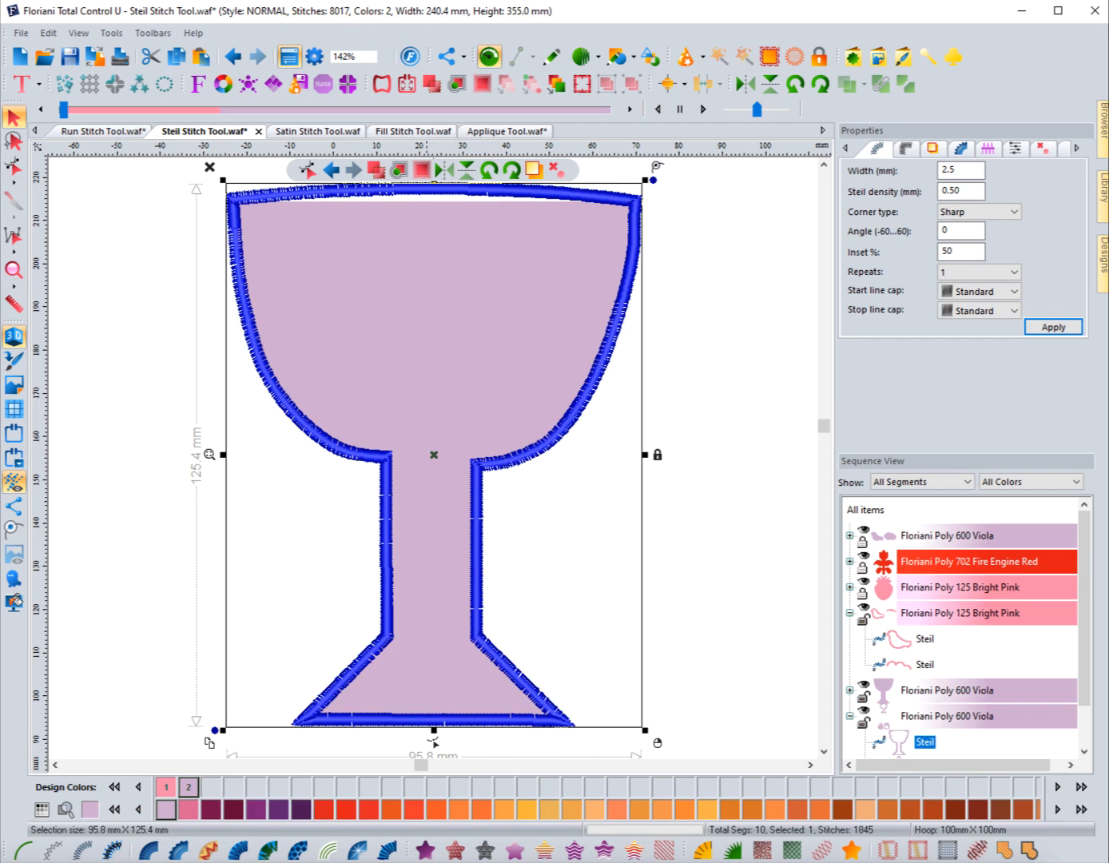
pyautogui.click(290, 505)
# Step: Recolor the goblet's steil outline to Floriani Poly 172 Orange in outline editing mode
pyautogui.click(13, 269)
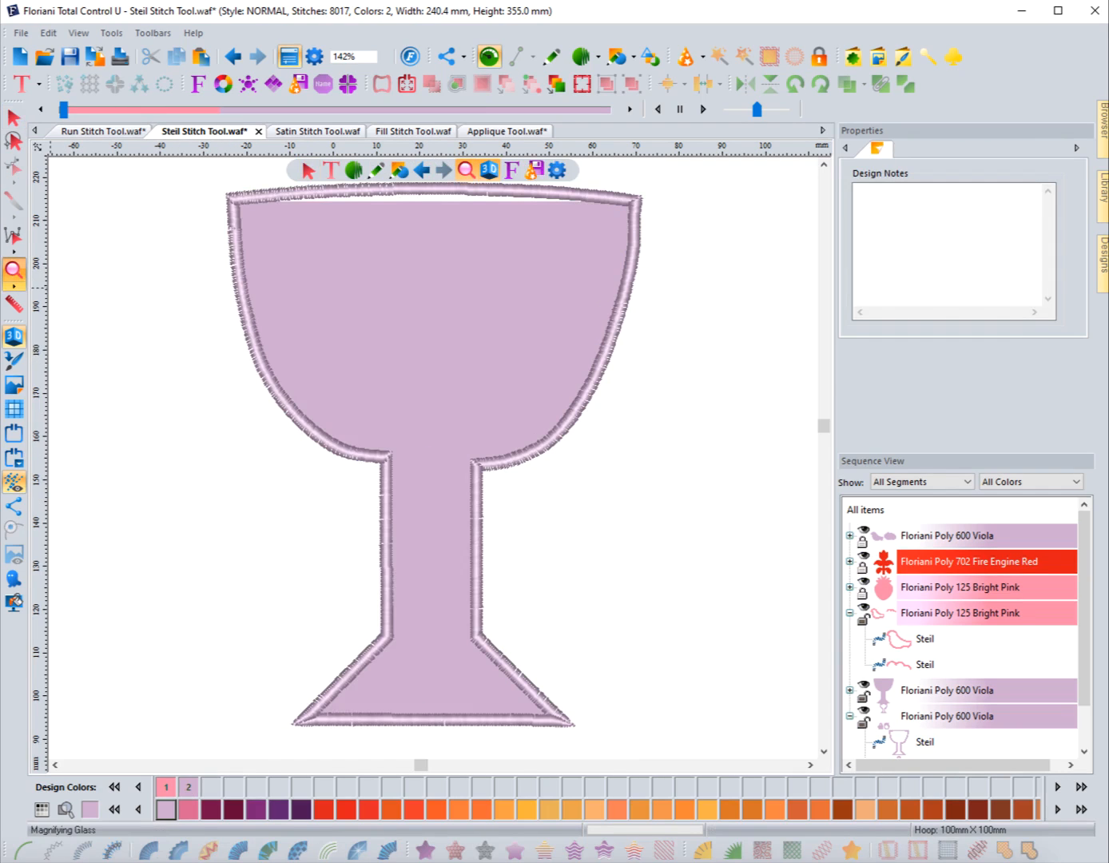
pyautogui.click(13, 269)
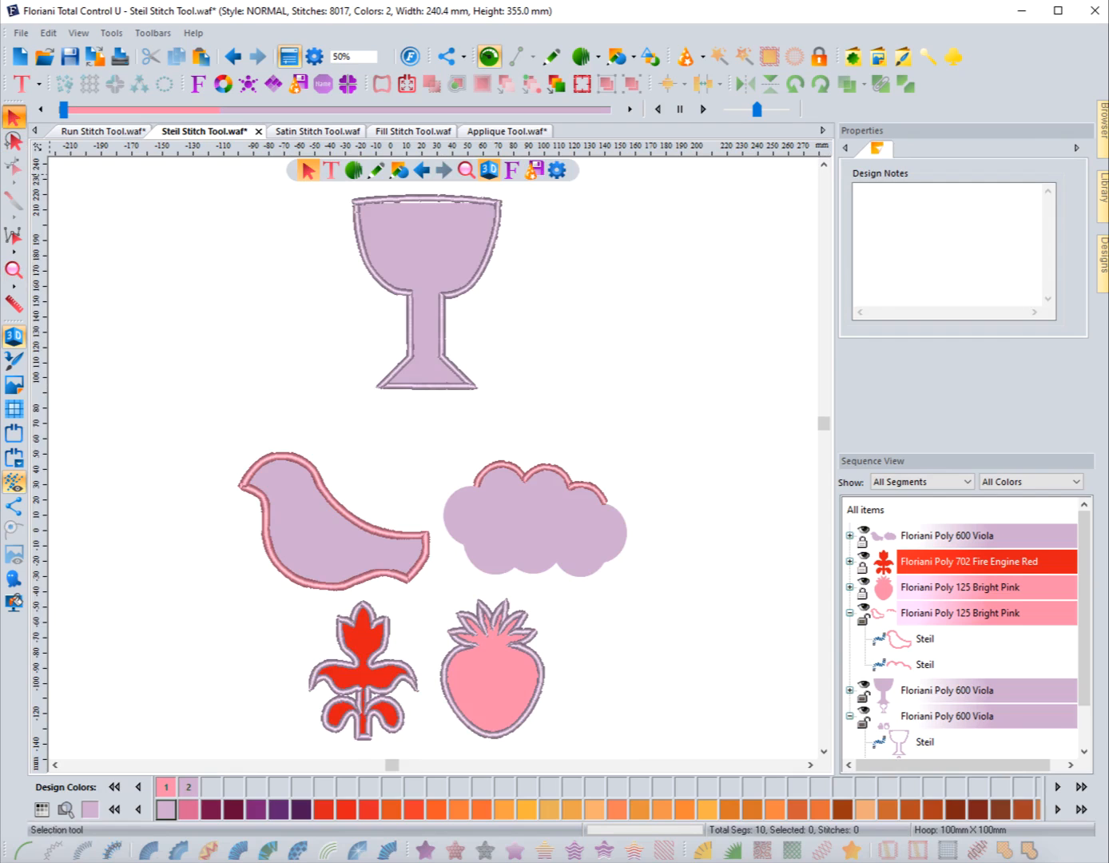
pyautogui.moveTo(169, 416); pyautogui.dragTo(637, 424)
pyautogui.click(14, 271)
pyautogui.moveTo(344, 191); pyautogui.dragTo(528, 406)
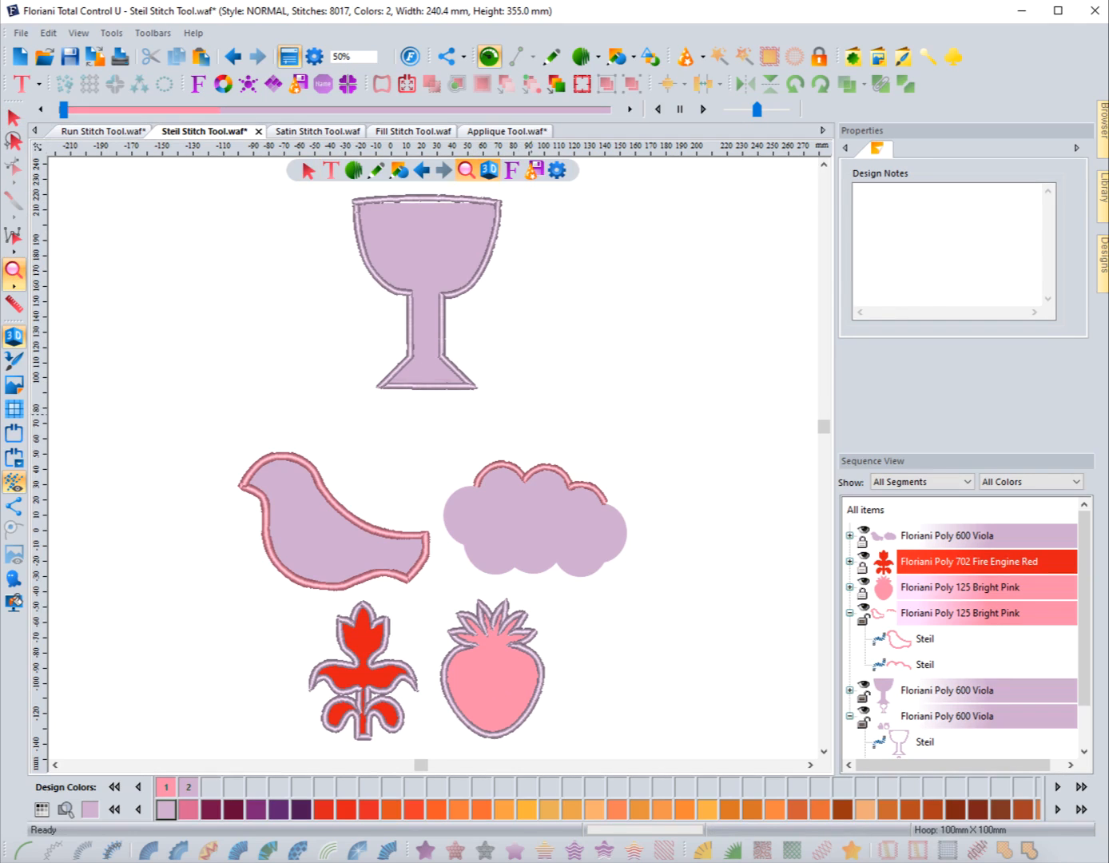
pyautogui.click(824, 164)
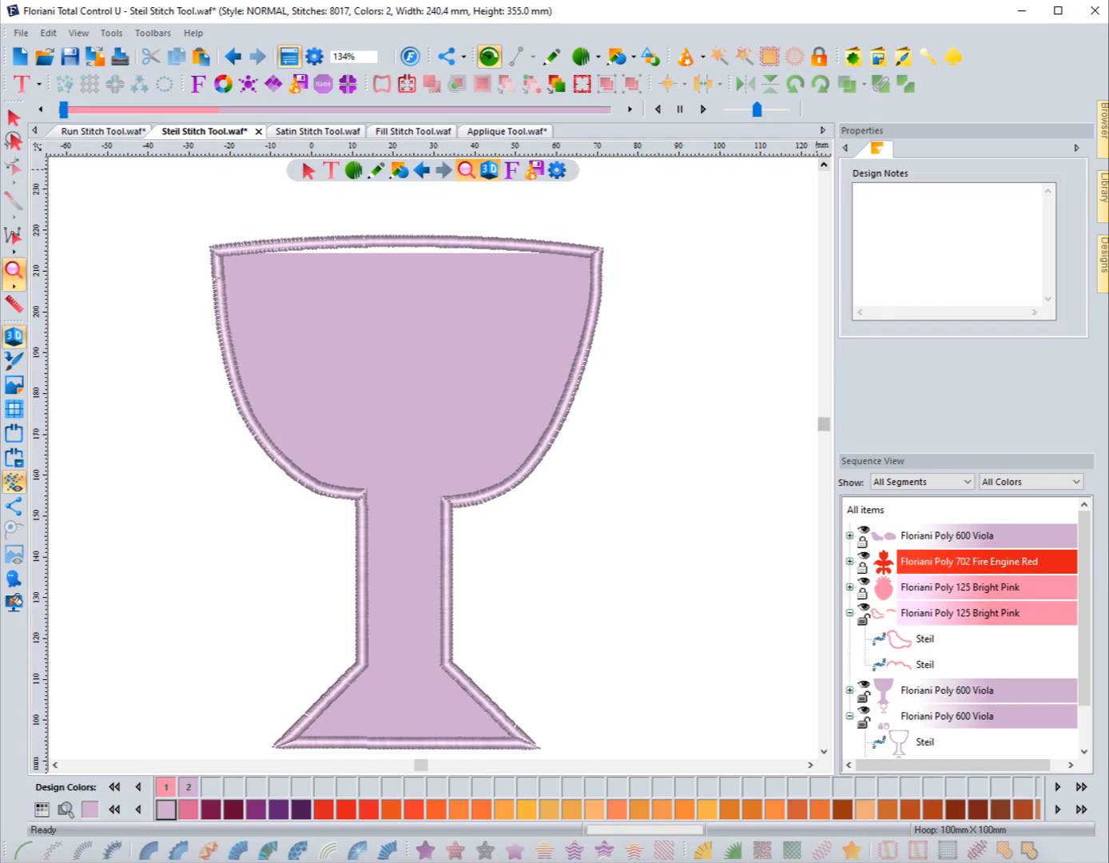
pyautogui.click(14, 117)
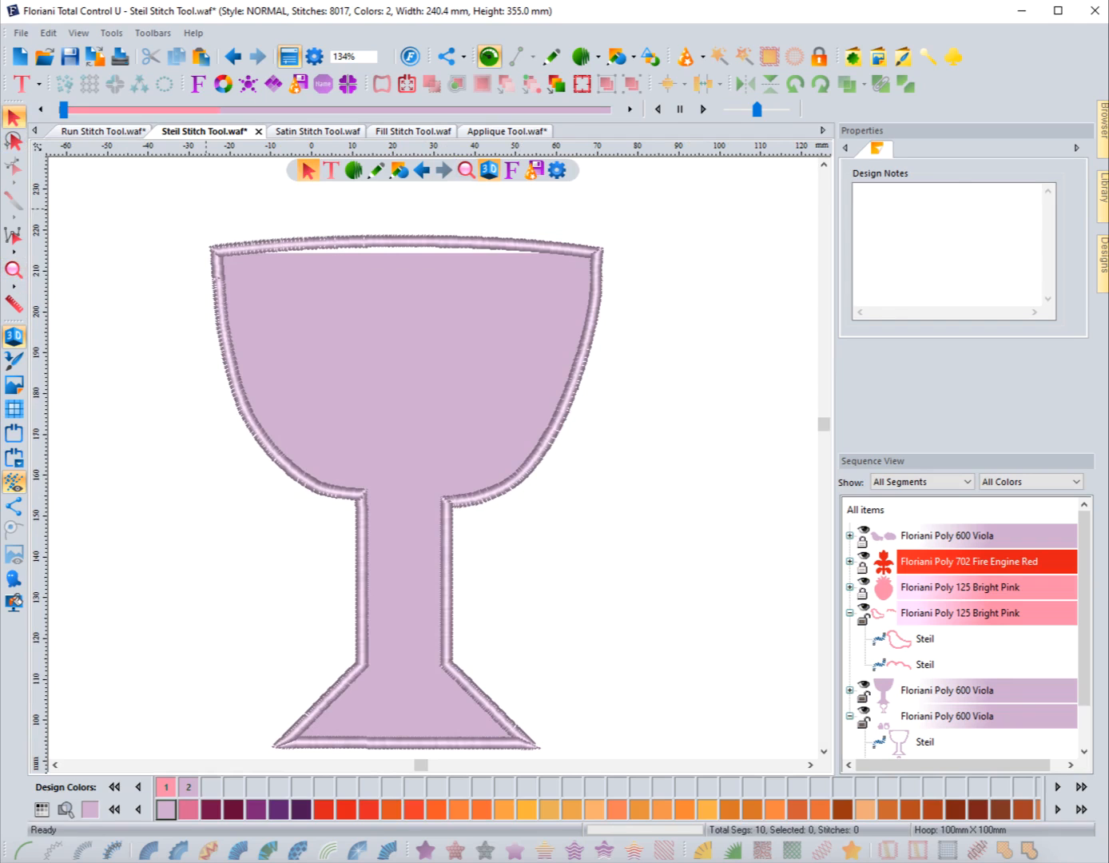
pyautogui.click(218, 246)
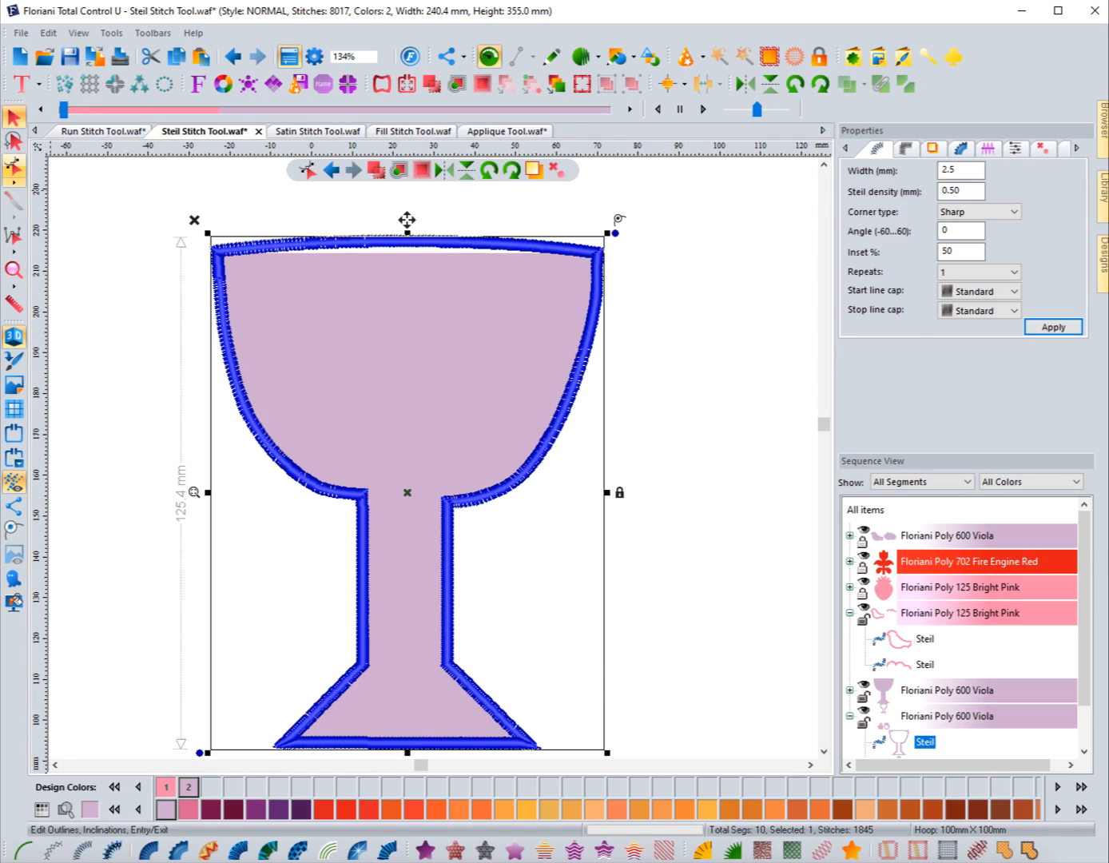
pyautogui.click(14, 167)
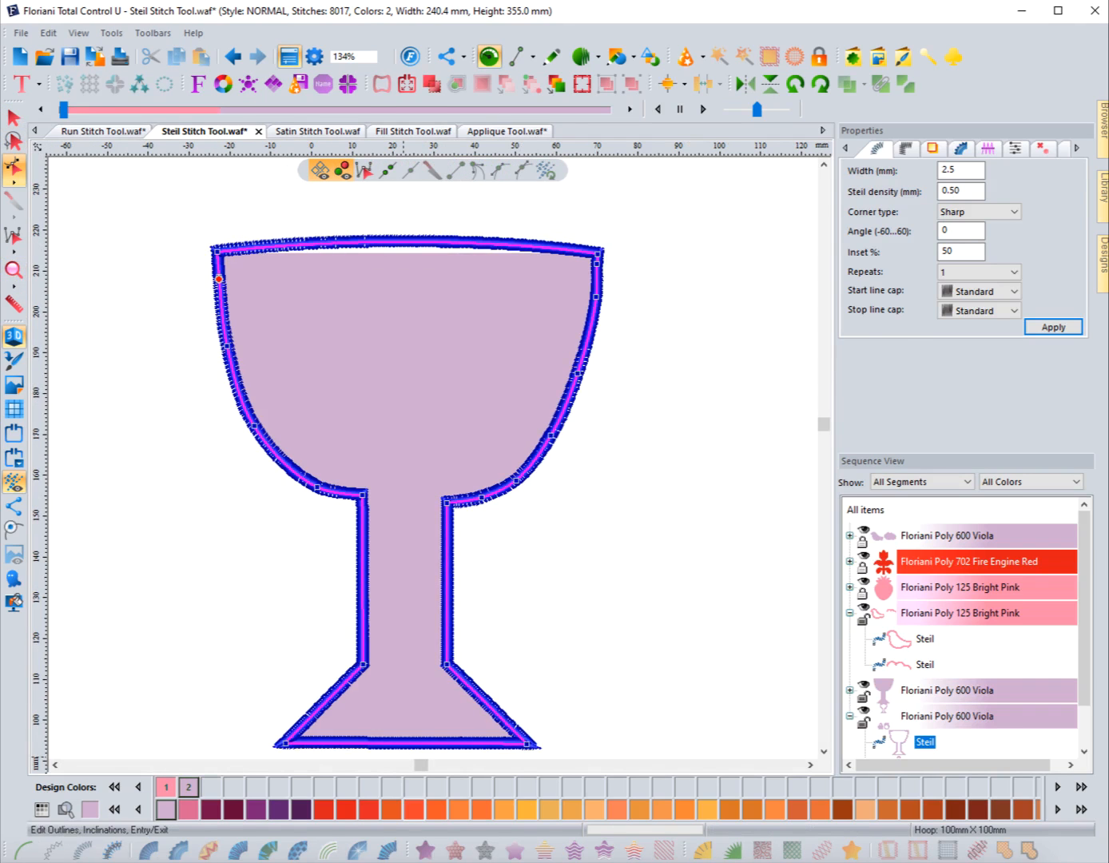
pyautogui.click(413, 810)
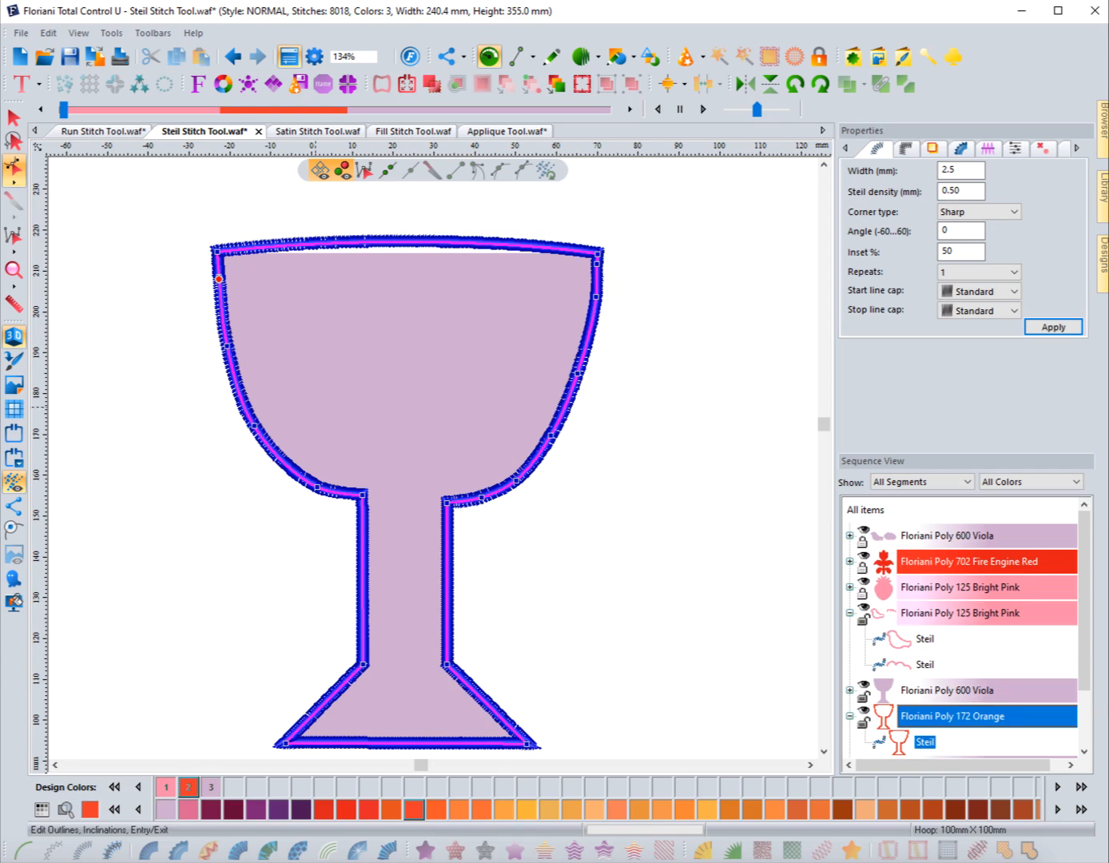
# Step: Place the start point on the bowl's left side and the stop point on its lower right curve, and preview the stitching order
pyautogui.moveTo(219, 279); pyautogui.dragTo(447, 503)
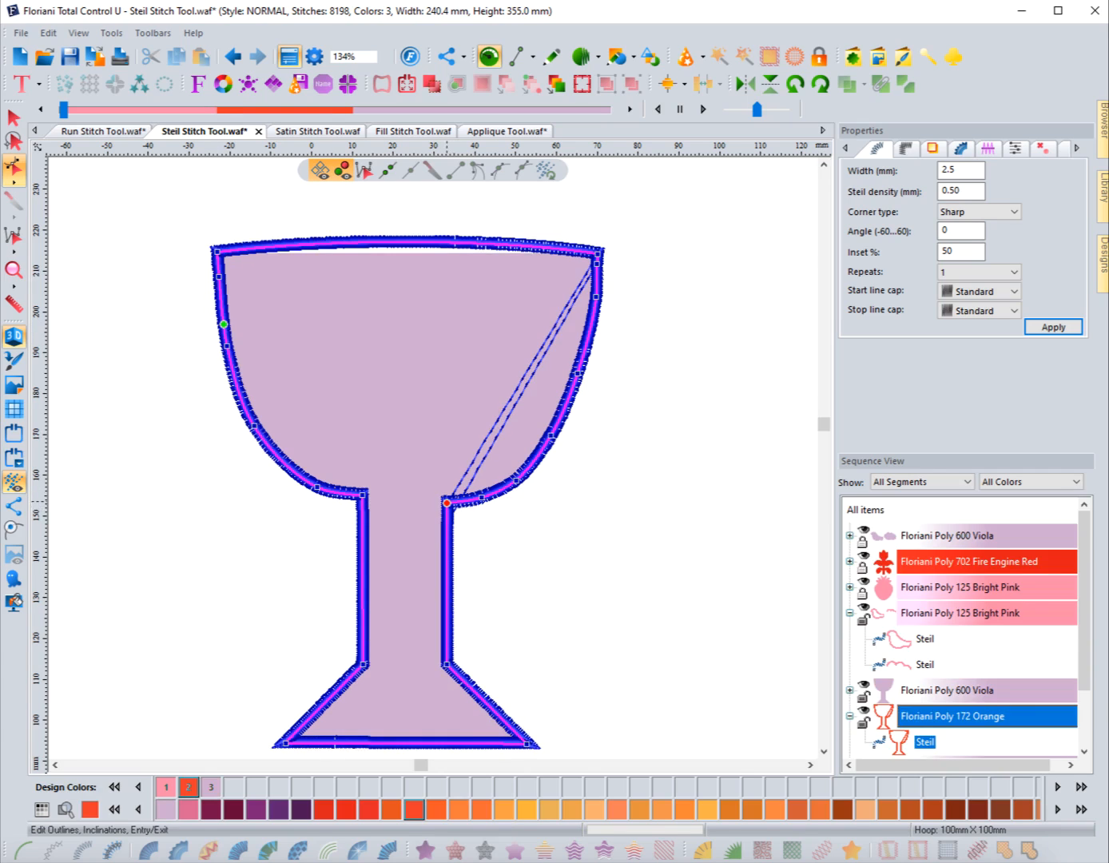
pyautogui.moveTo(447, 502); pyautogui.dragTo(493, 493)
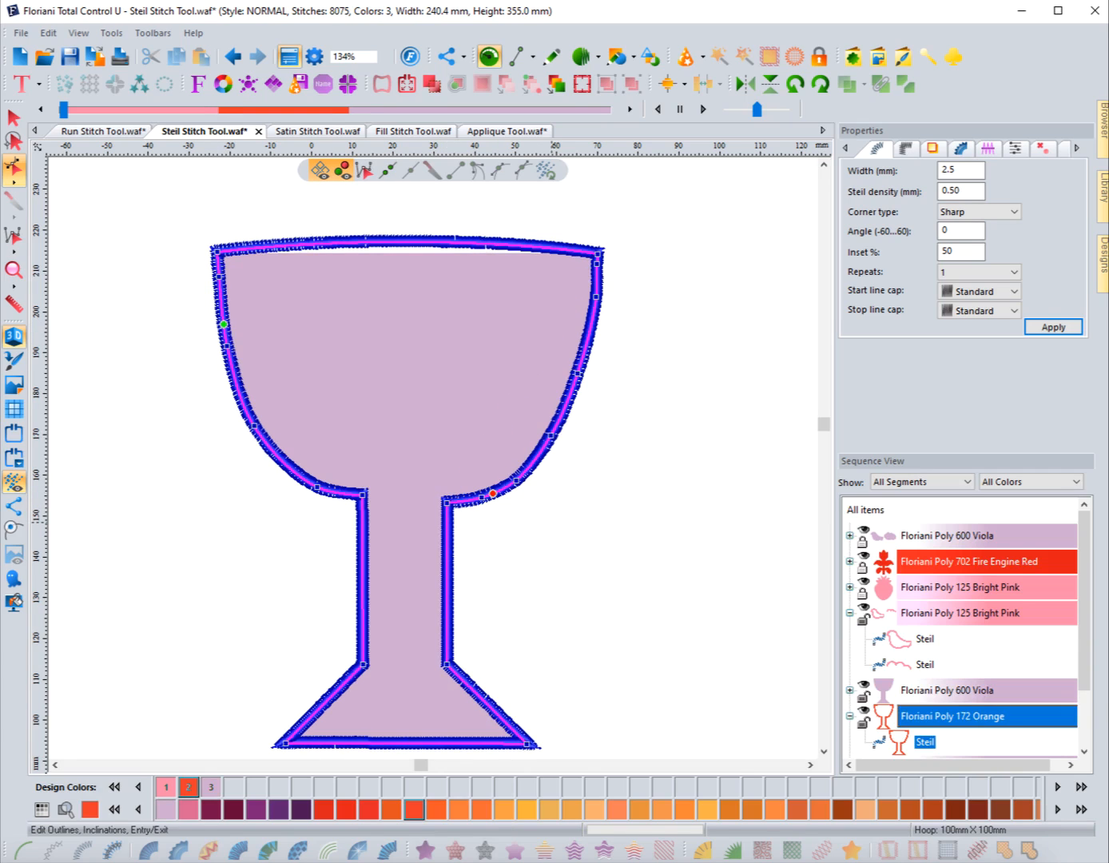
pyautogui.moveTo(64, 109); pyautogui.dragTo(214, 110)
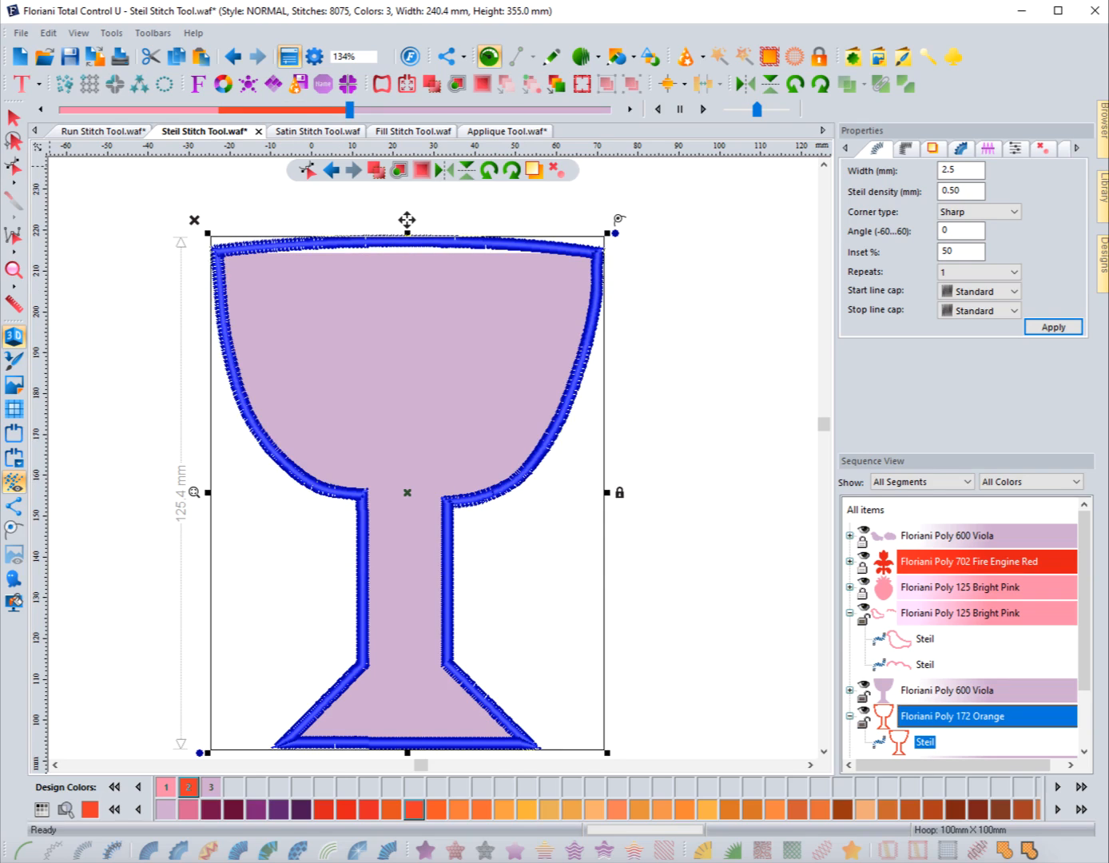
pyautogui.click(14, 118)
pyautogui.click(153, 315)
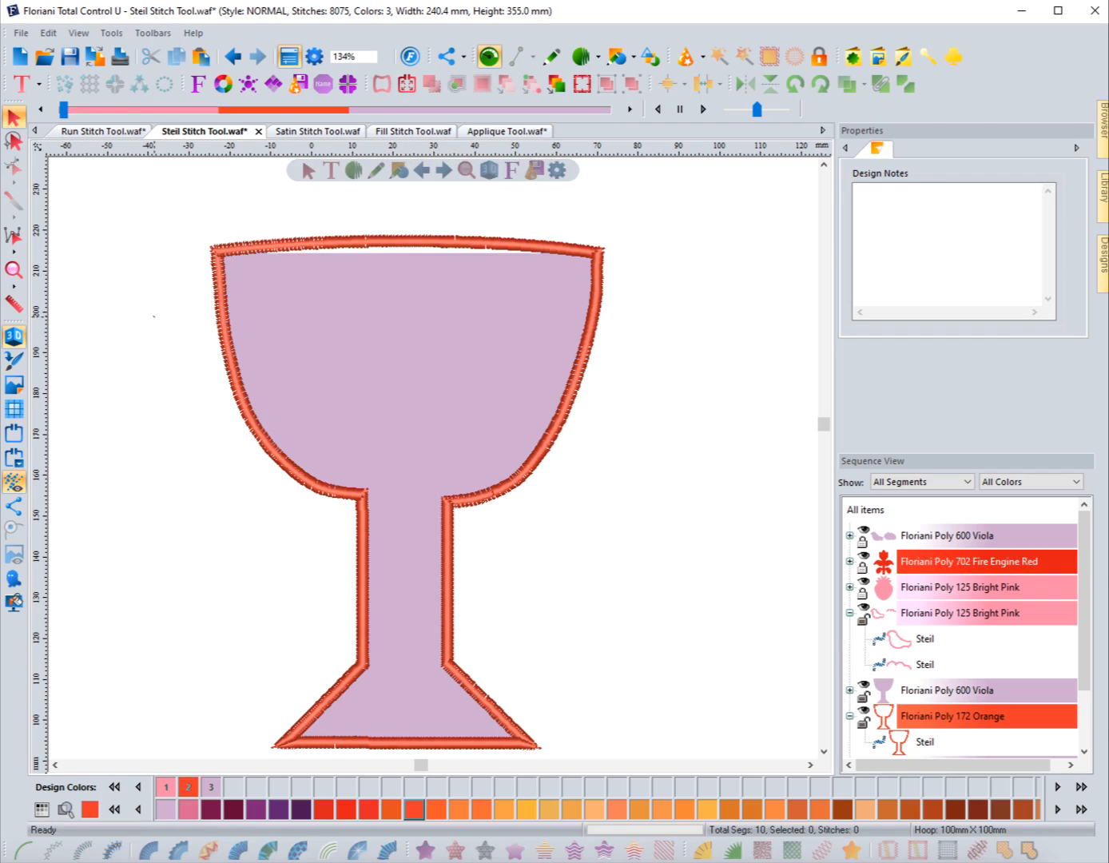
# Step: Set the goblet outline's steil width to 3.5 mm and deselect it to view the stitches
pyautogui.click(336, 239)
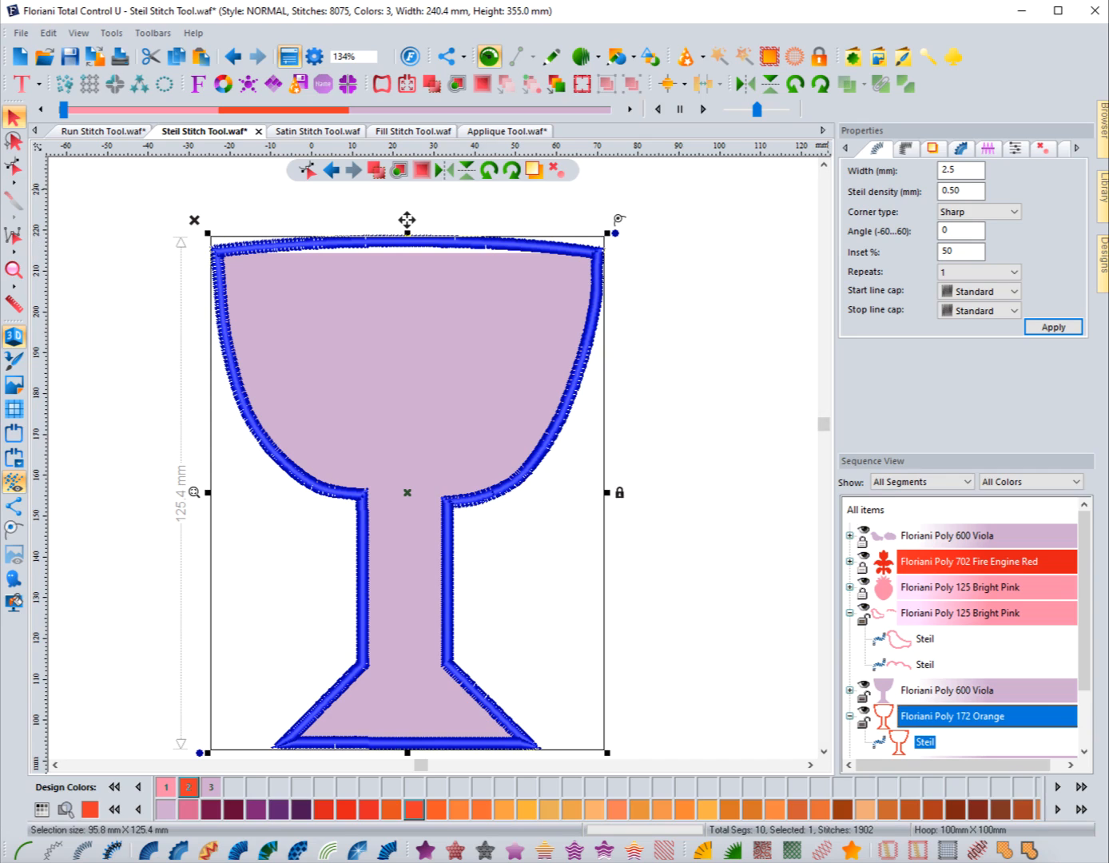
pyautogui.doubleClick(950, 170)
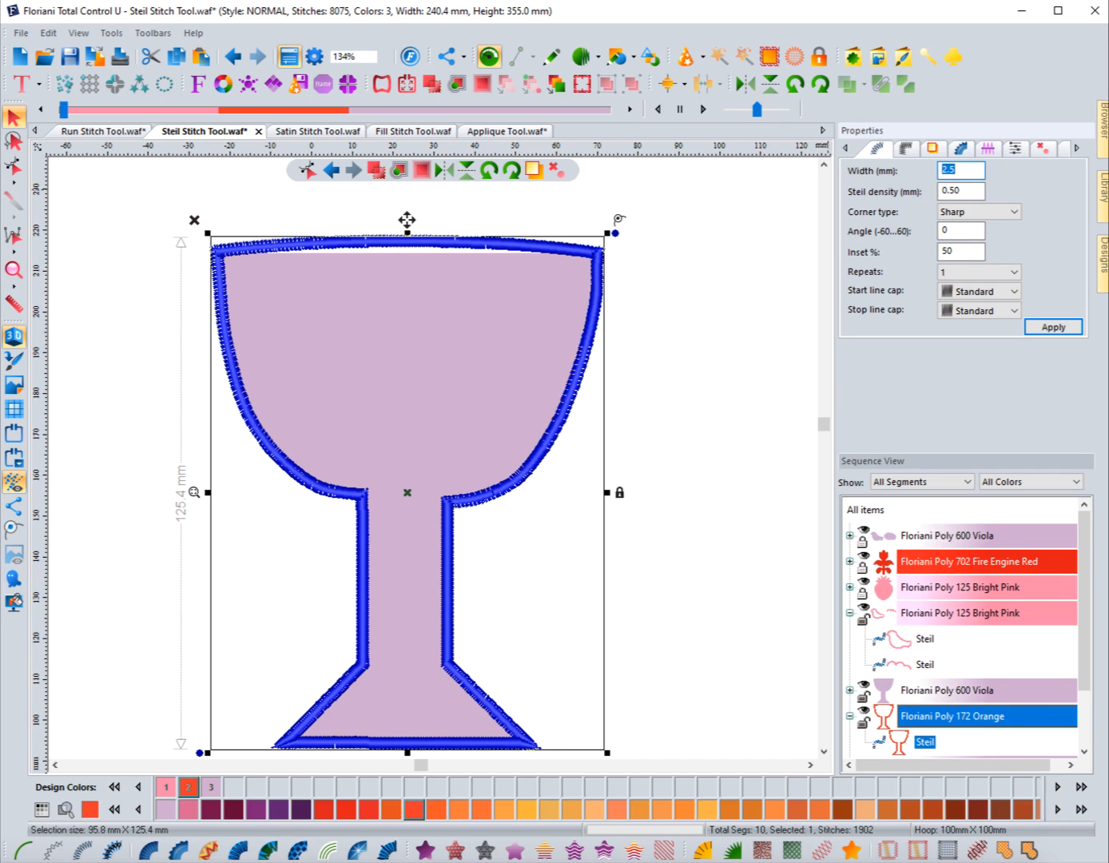
pyautogui.write('3.5')
pyautogui.press('Return')
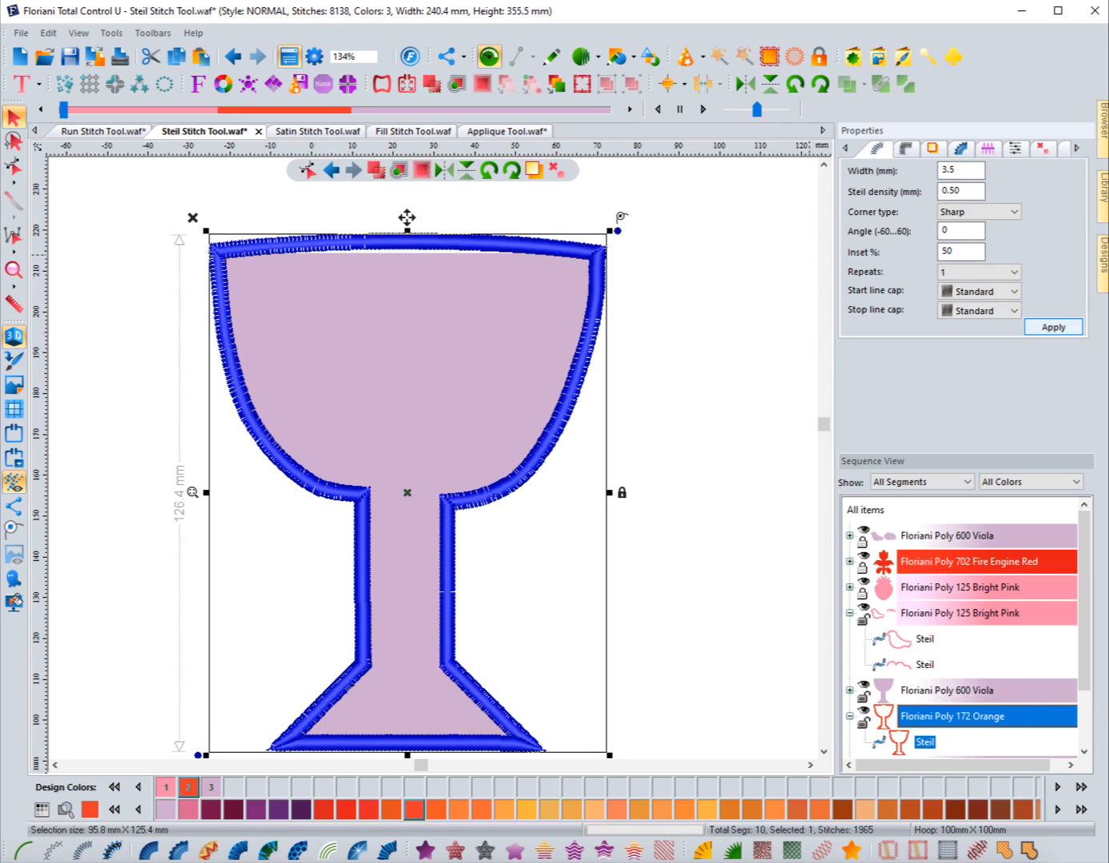
pyautogui.press('Escape')
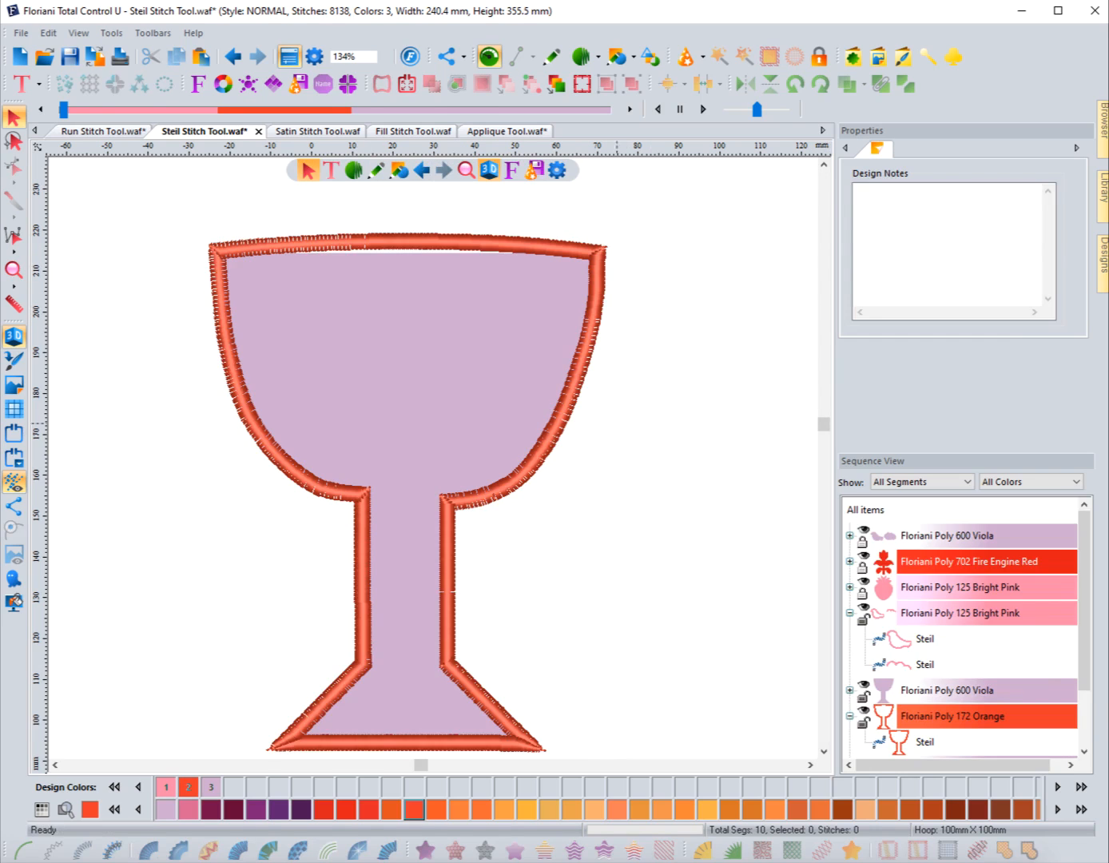
# Step: Set the goblet outline's steil width to 1.4 mm and deselect it to view the stitches
pyautogui.click(570, 396)
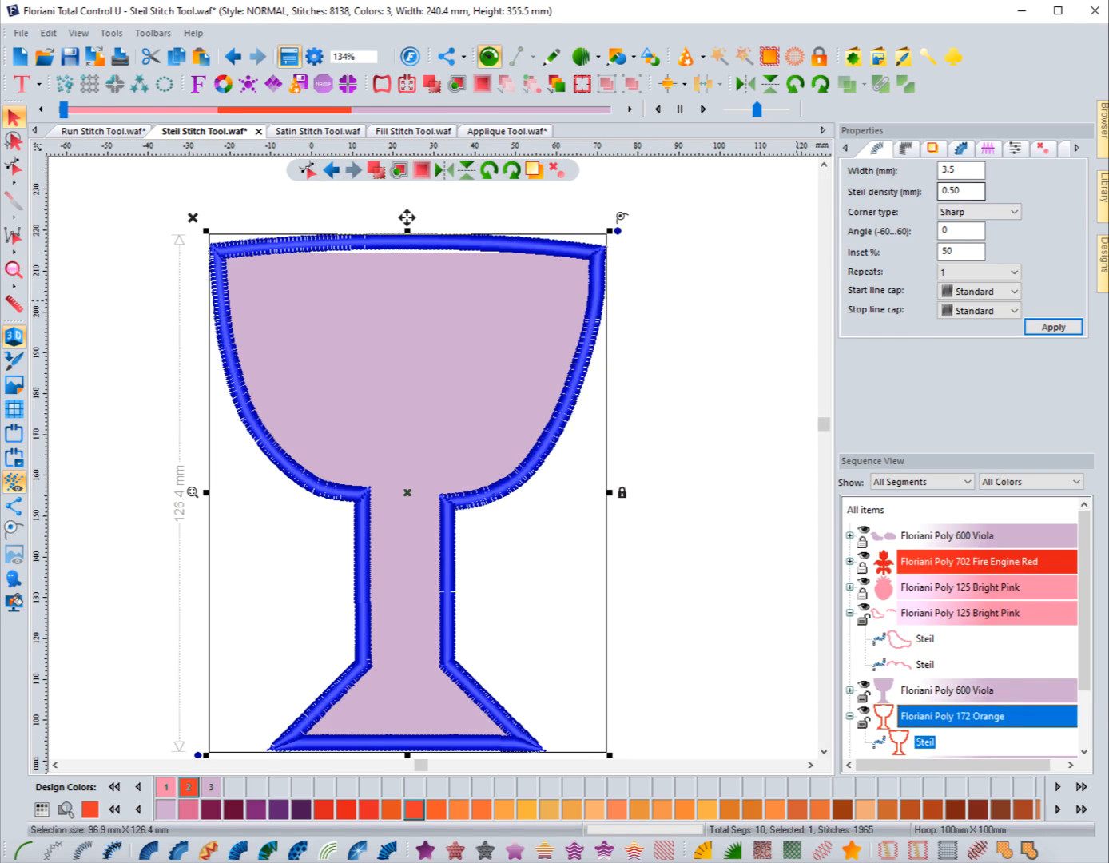
pyautogui.doubleClick(949, 170)
pyautogui.write('1.4')
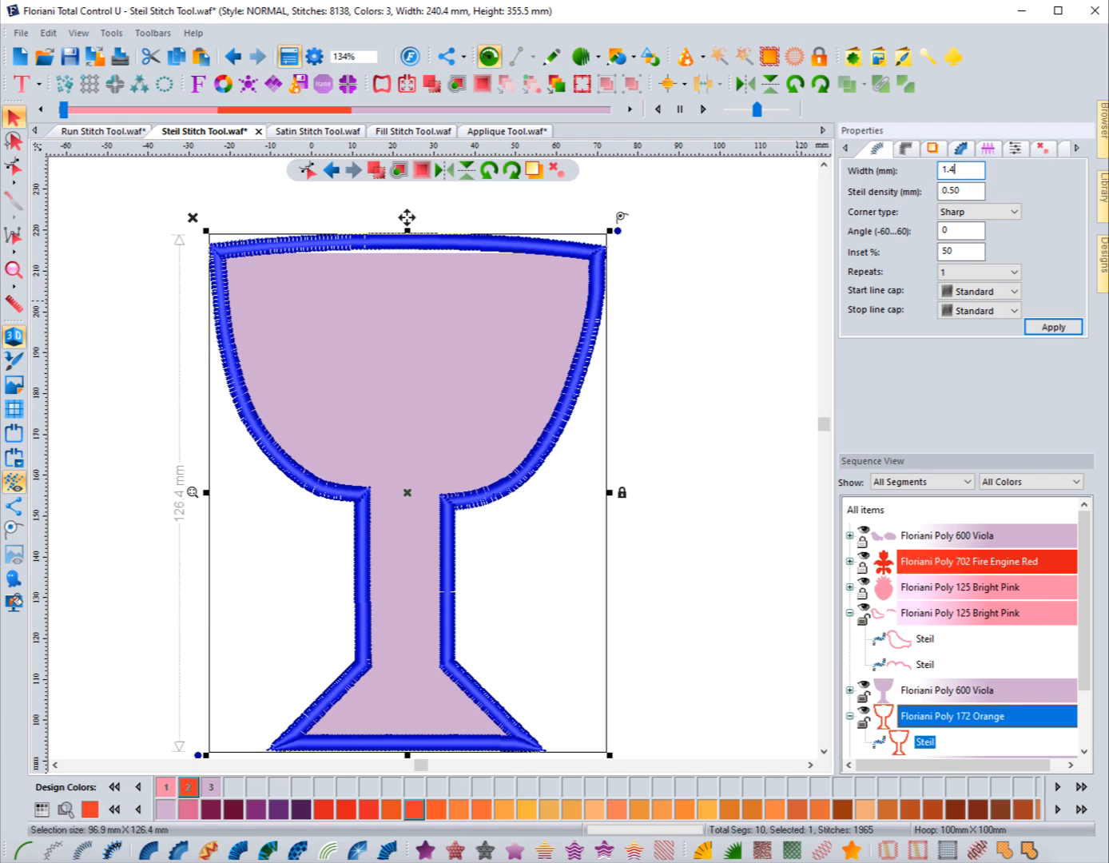
pyautogui.press('Return')
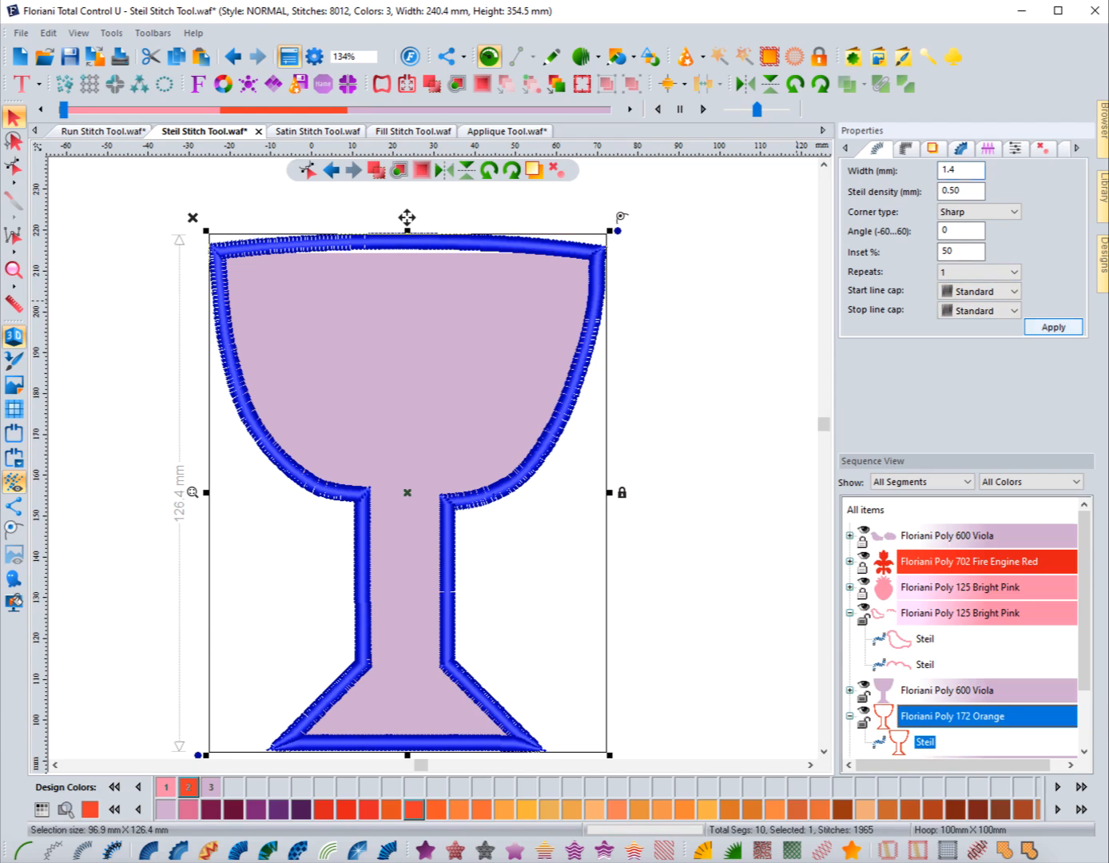
pyautogui.click(620, 414)
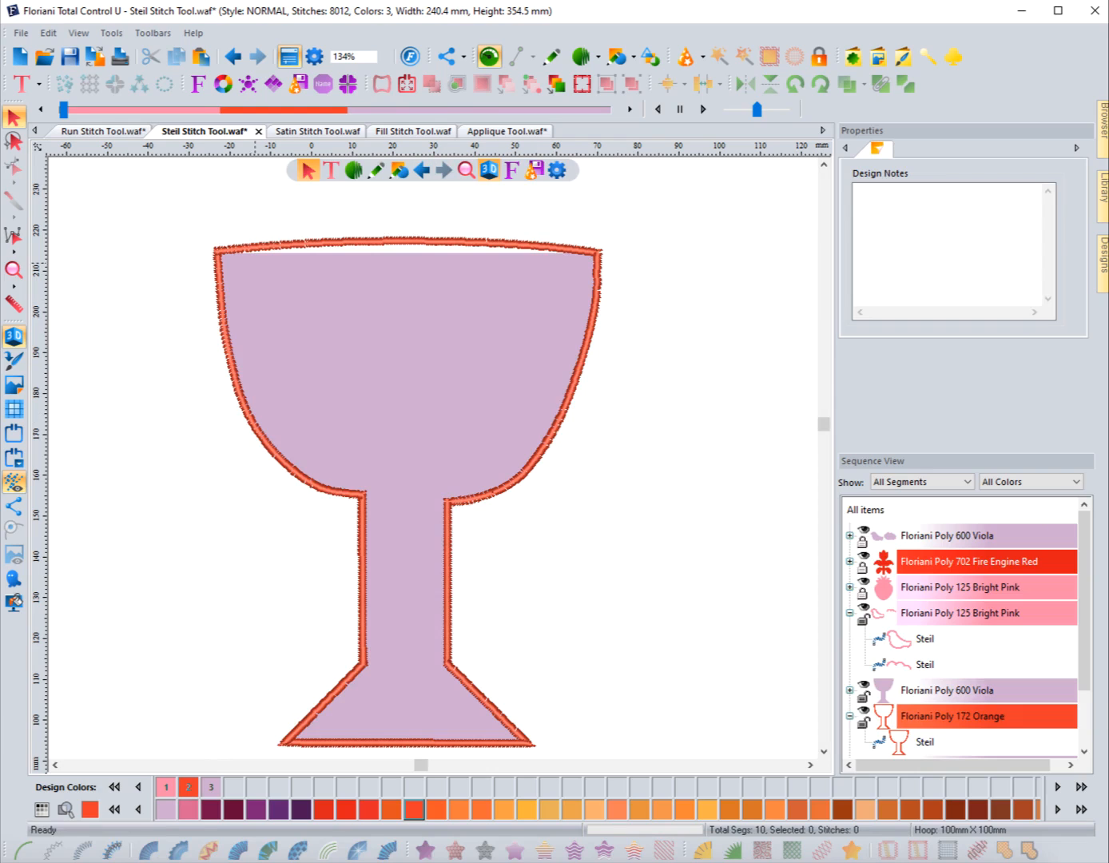
# Step: Set the goblet outline's steil width to 3 mm
pyautogui.click(332, 241)
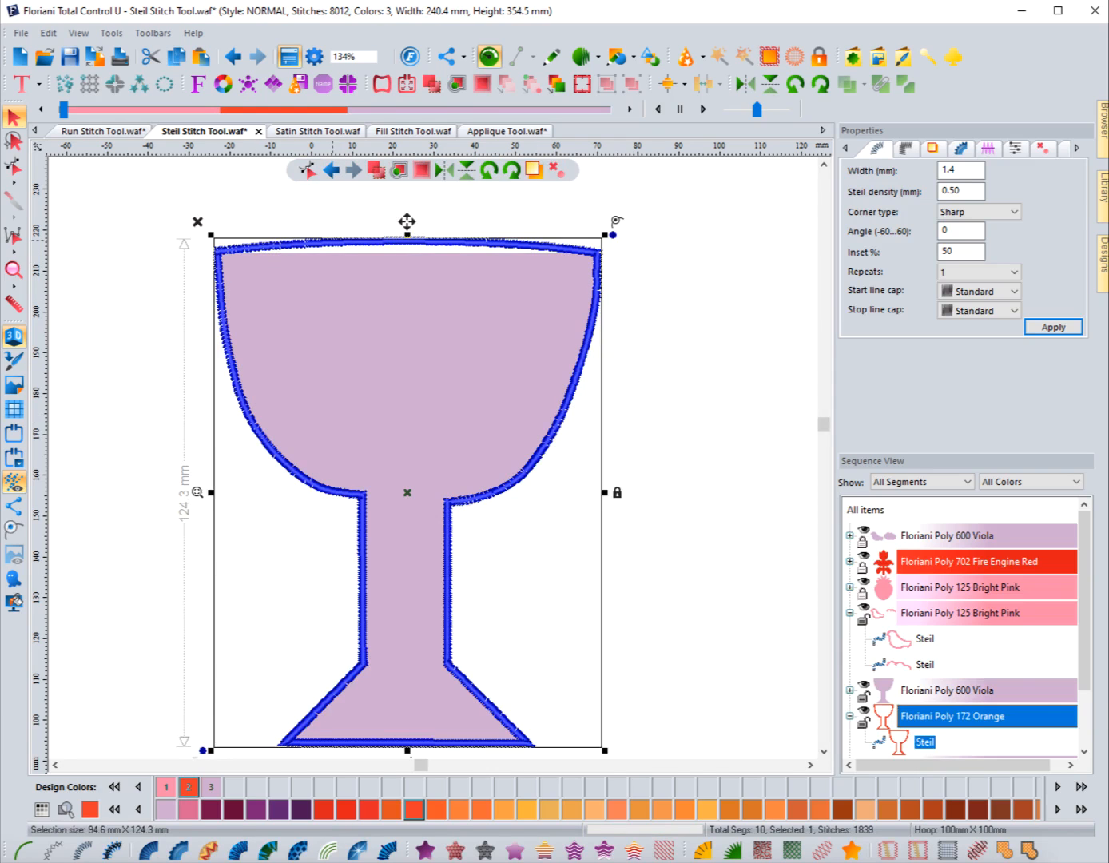
pyautogui.moveTo(957, 170); pyautogui.dragTo(939, 170)
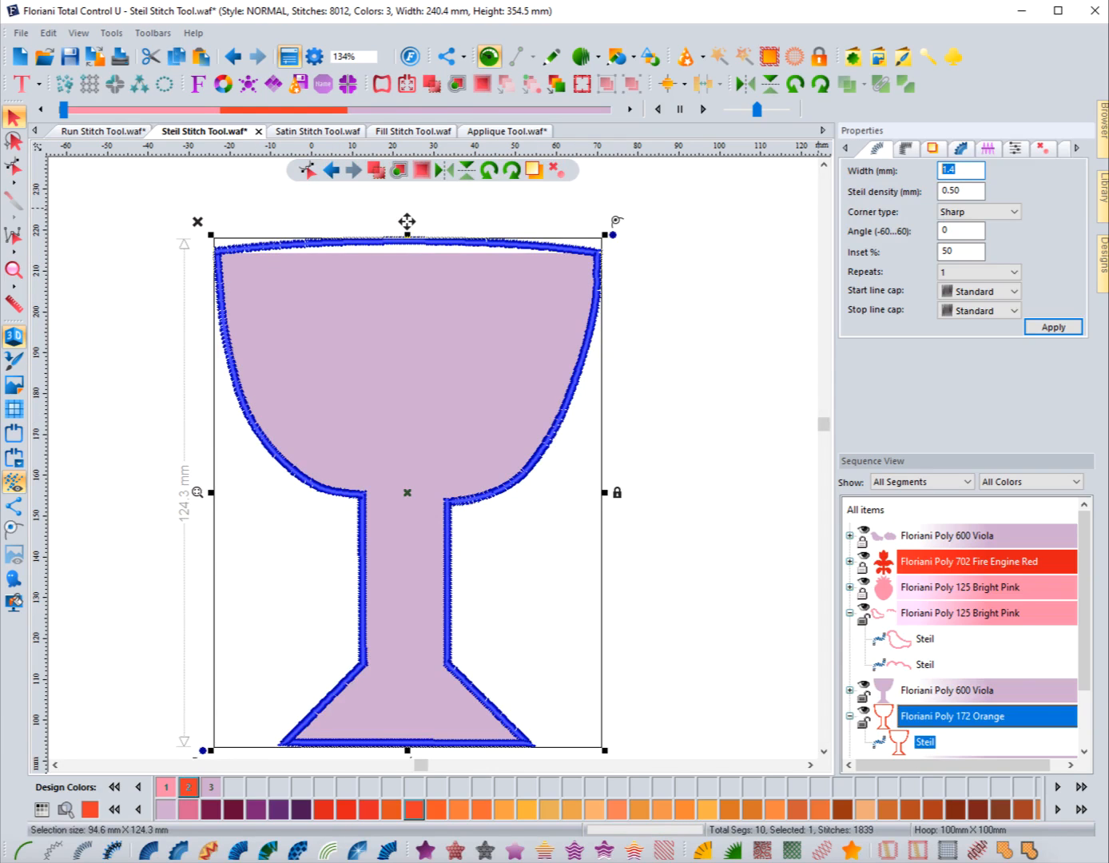
pyautogui.write('3')
pyautogui.press('Return')
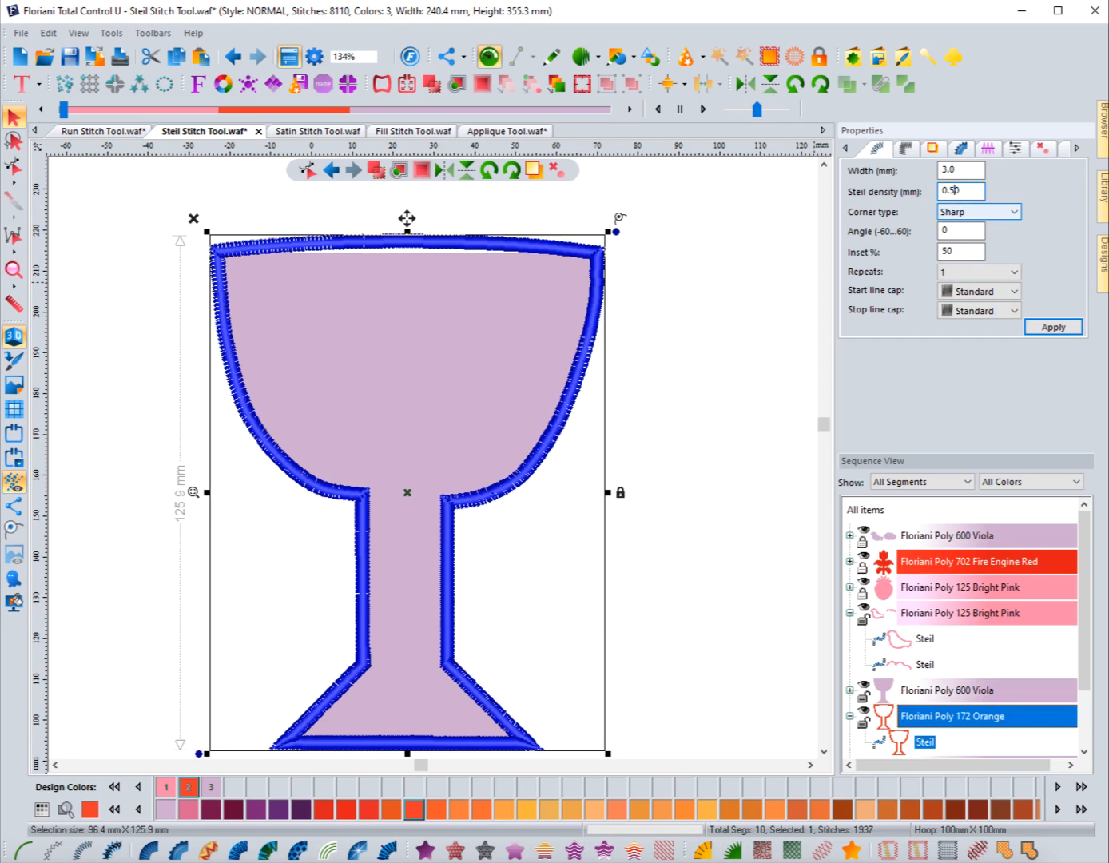
# Step: Try a steil density of 0.40 mm on the goblet outline, view the deselected stitches, and undo the density change
pyautogui.click(954, 190)
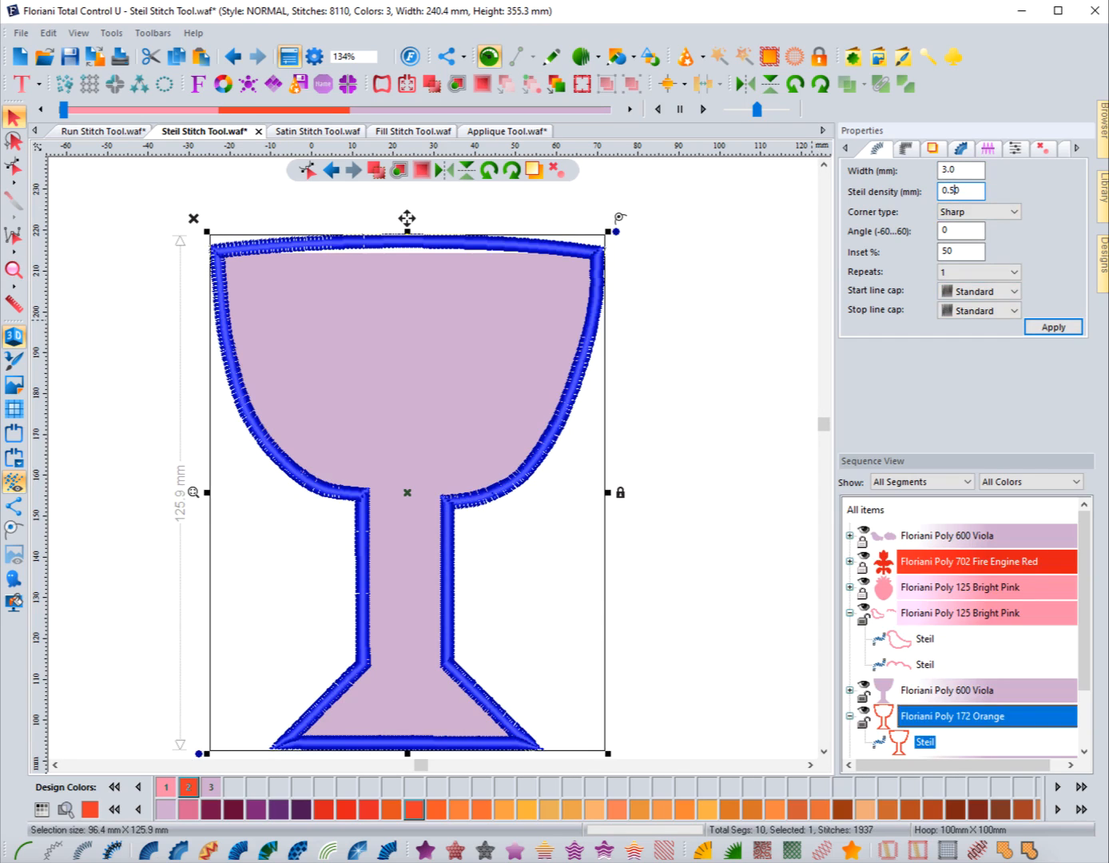
pyautogui.press('BackSpace')
pyautogui.write('4')
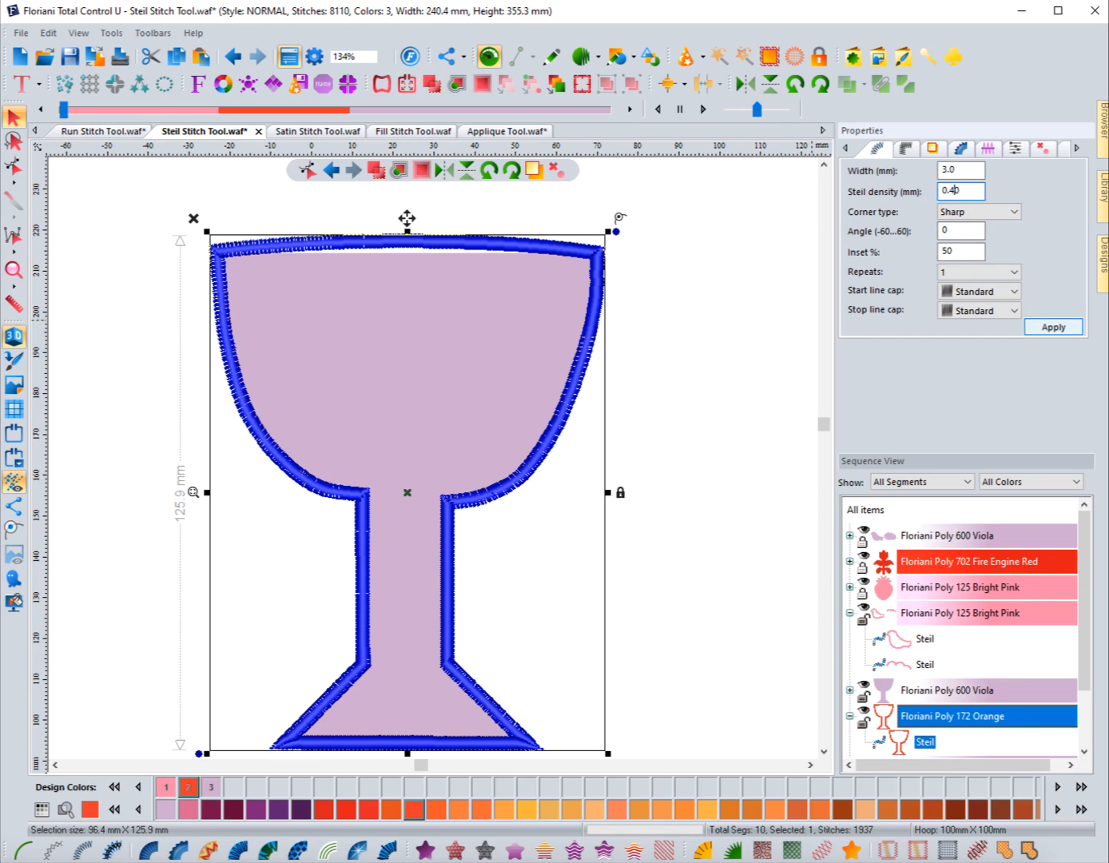
pyautogui.press('Return')
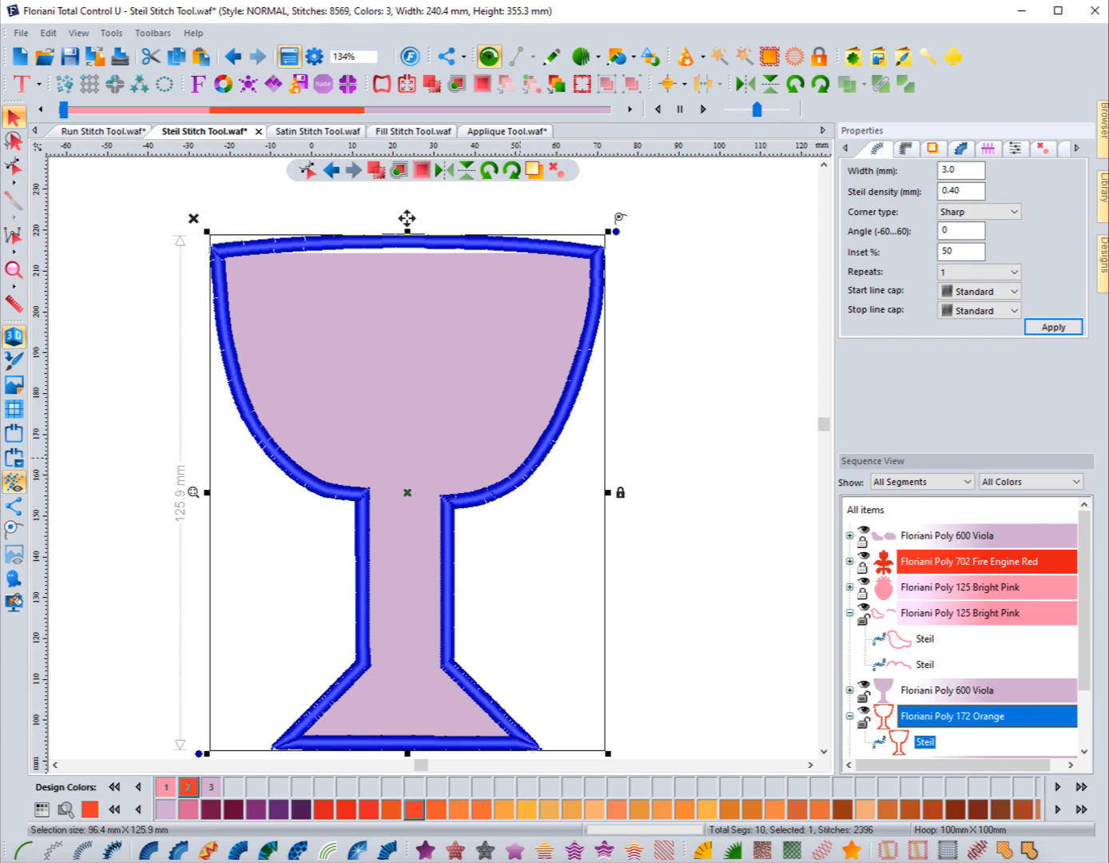
pyautogui.press('Escape')
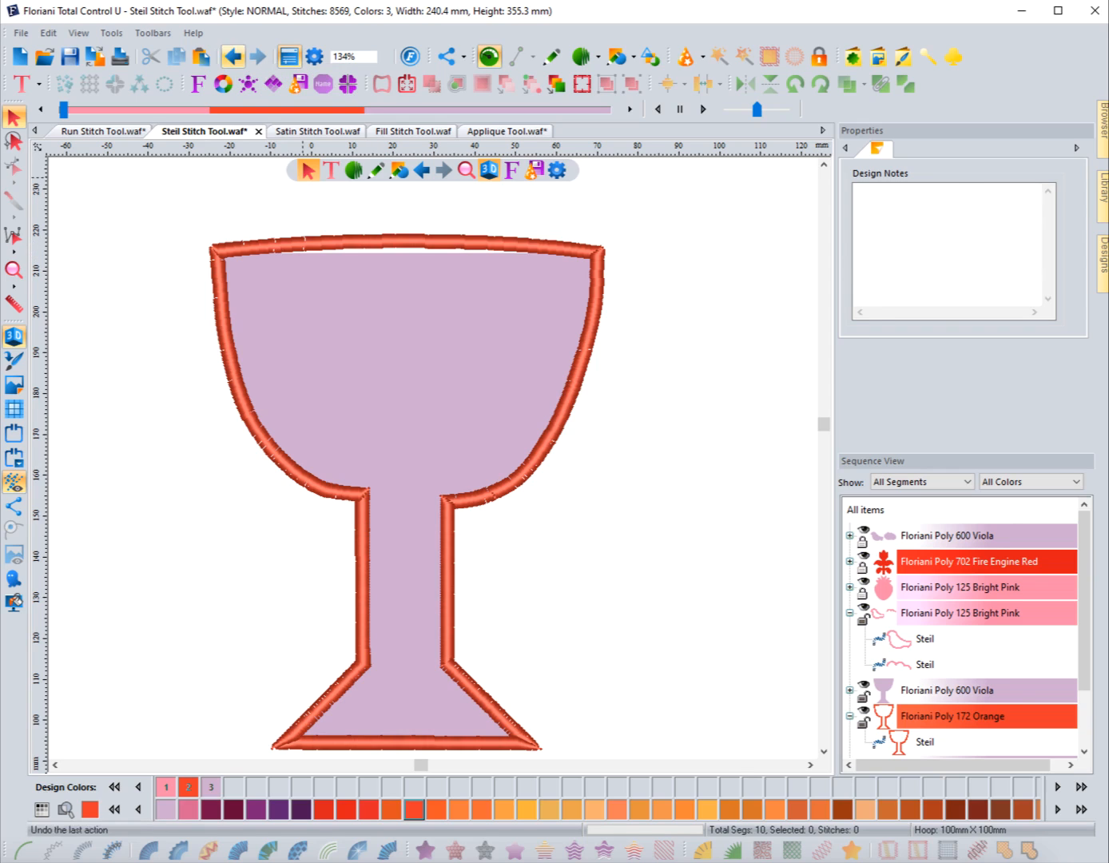
pyautogui.click(233, 56)
pyautogui.press('Escape')
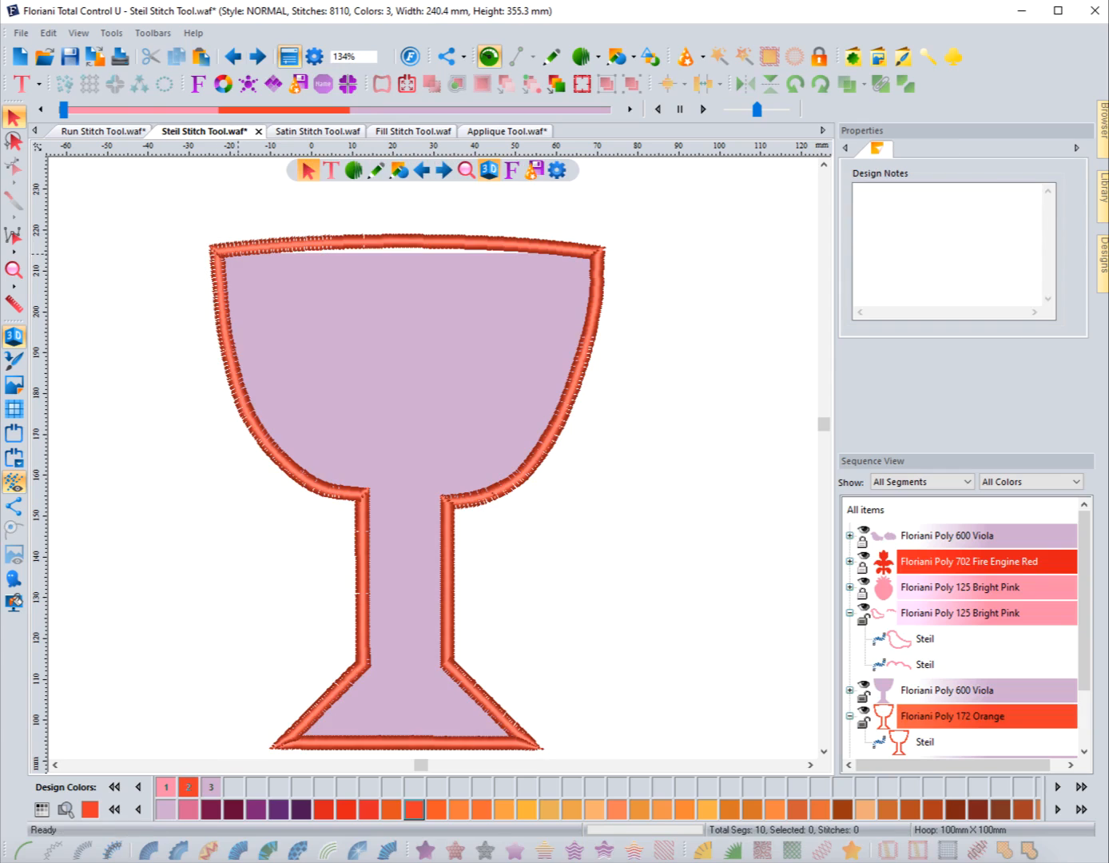
# Step: Select the goblet outline and apply a steil density of 0.40 mm
pyautogui.click(294, 244)
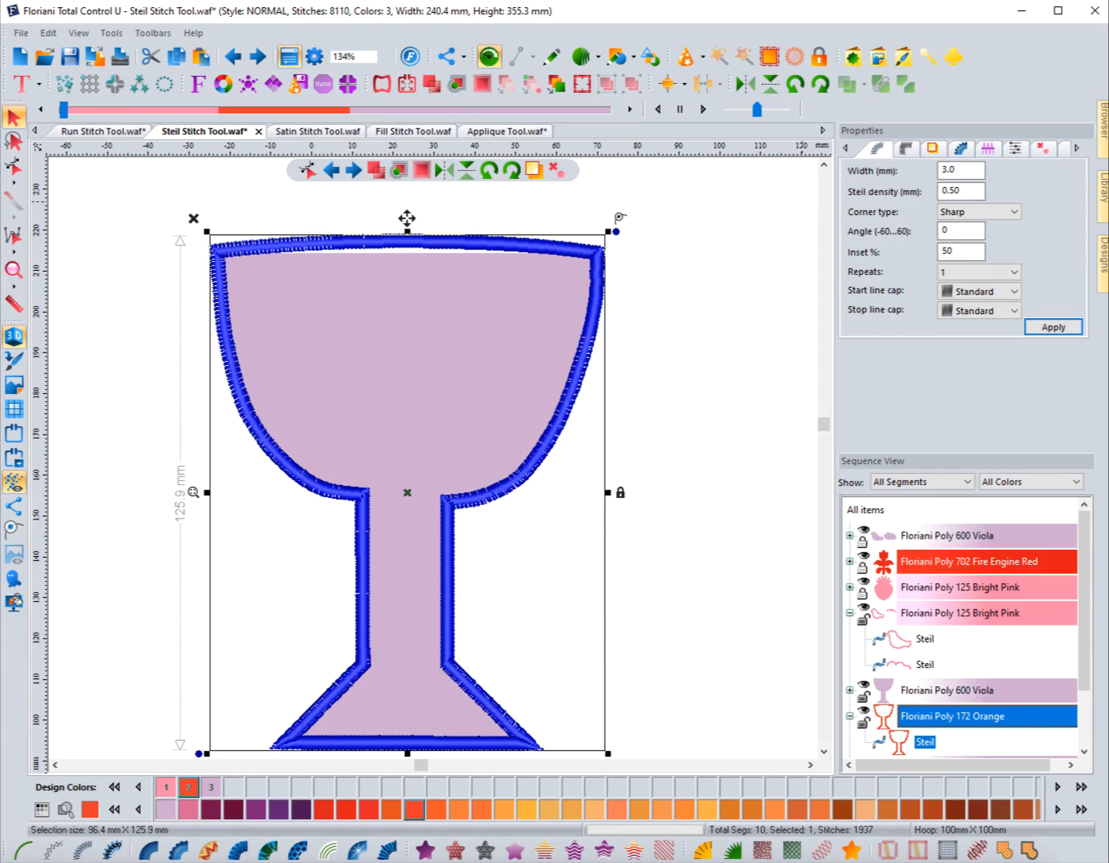
pyautogui.click(947, 190)
pyautogui.write('4')
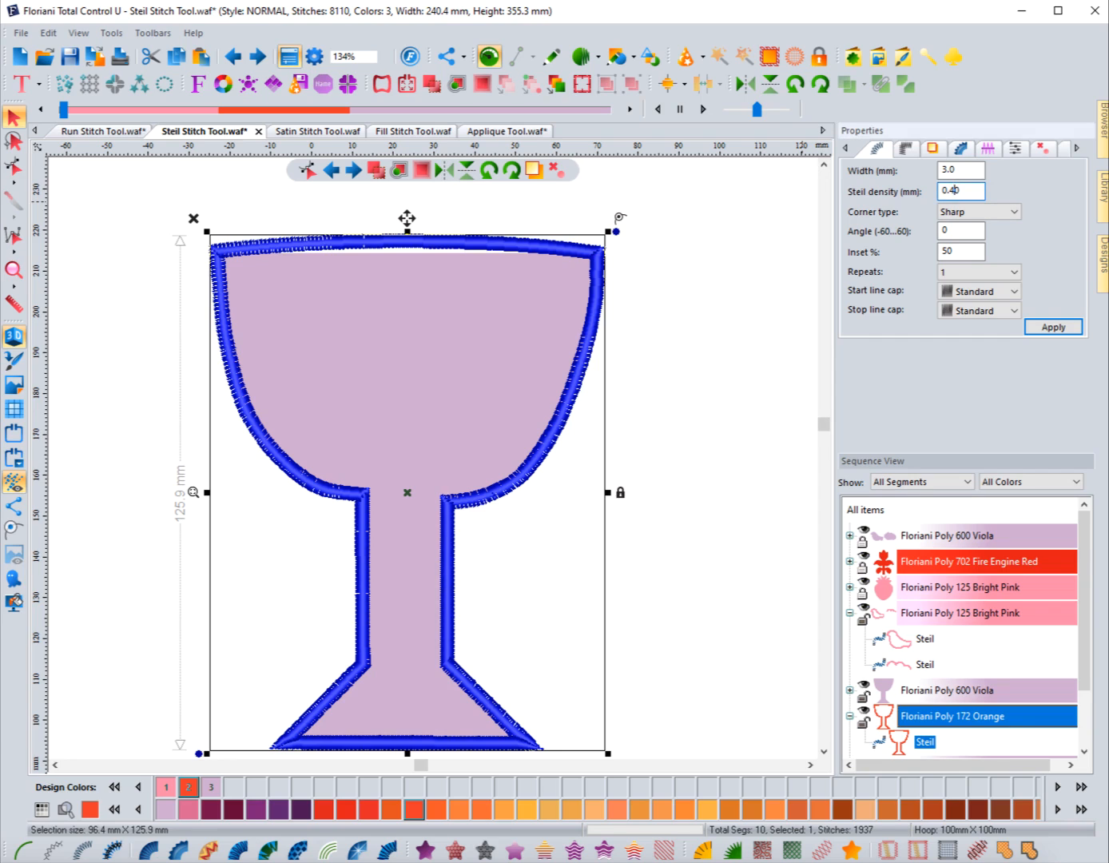
pyautogui.click(1053, 327)
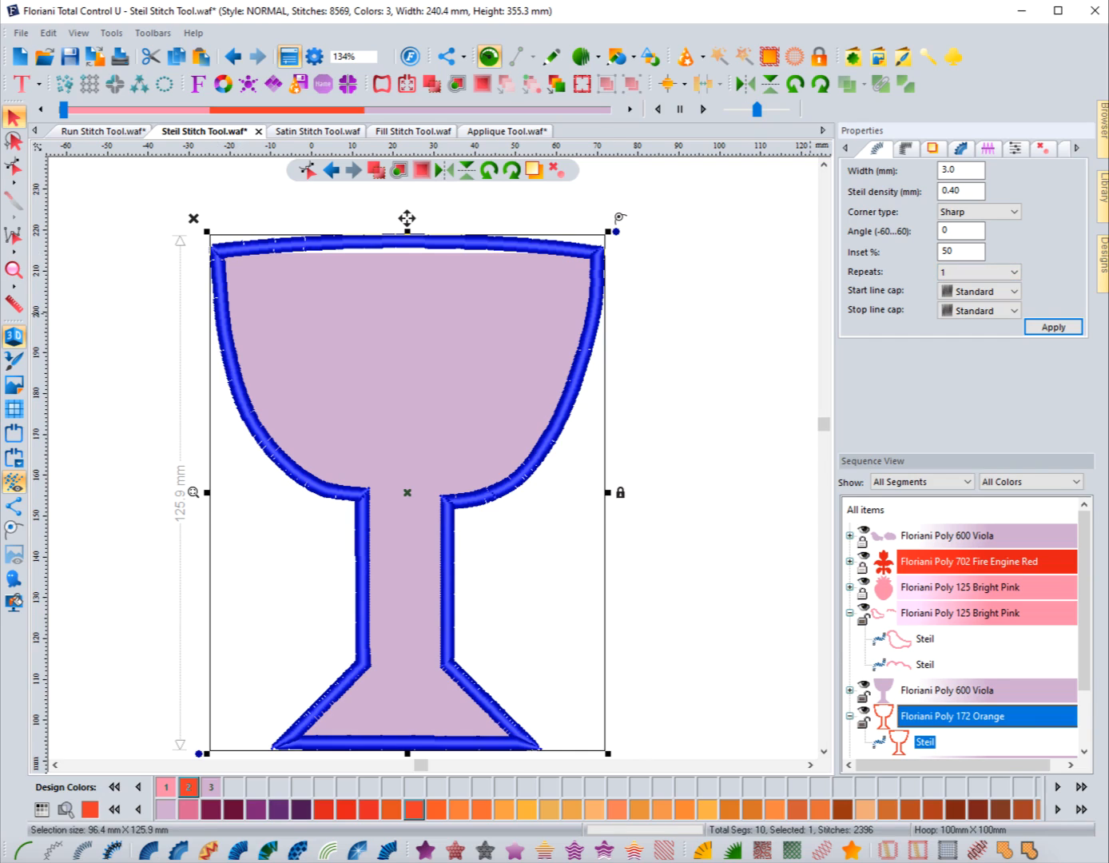
# Step: Apply a steil angle of 60 to the goblet outline, and after that an angle of 30
pyautogui.doubleClick(948, 231)
pyautogui.write('60')
pyautogui.click(1053, 327)
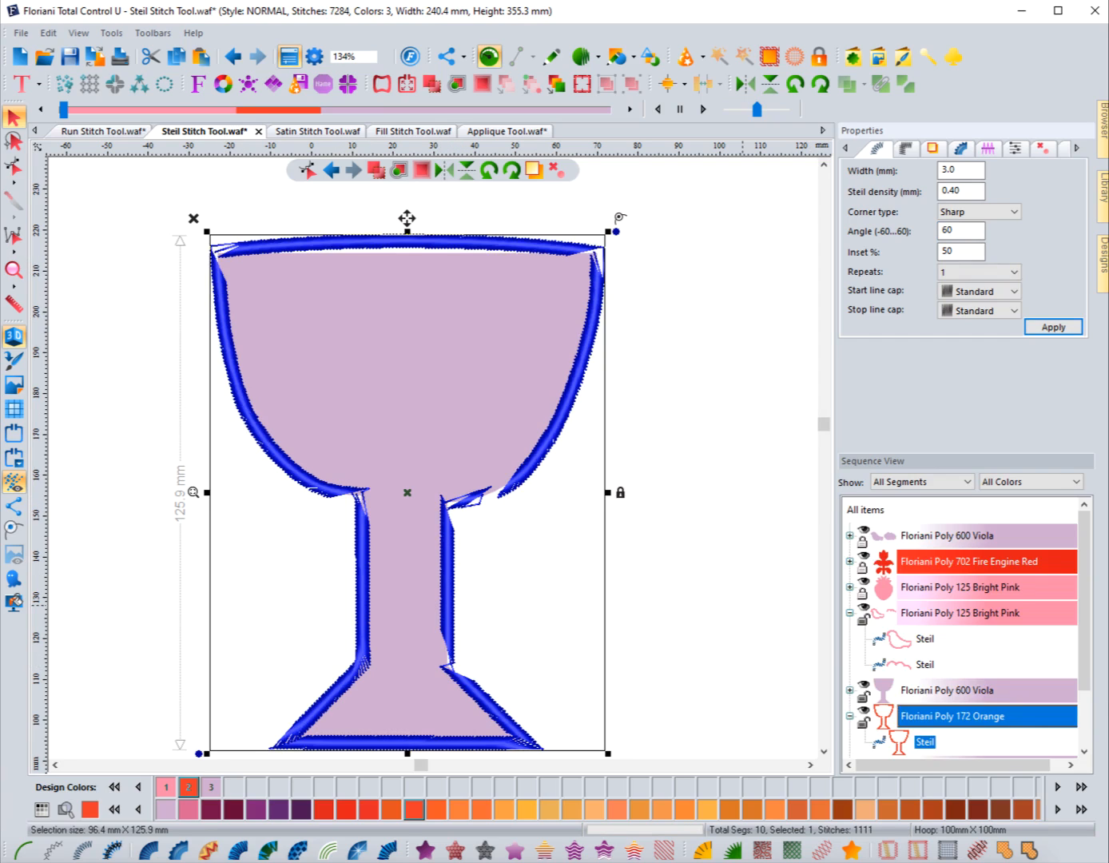
pyautogui.doubleClick(951, 230)
pyautogui.write('30')
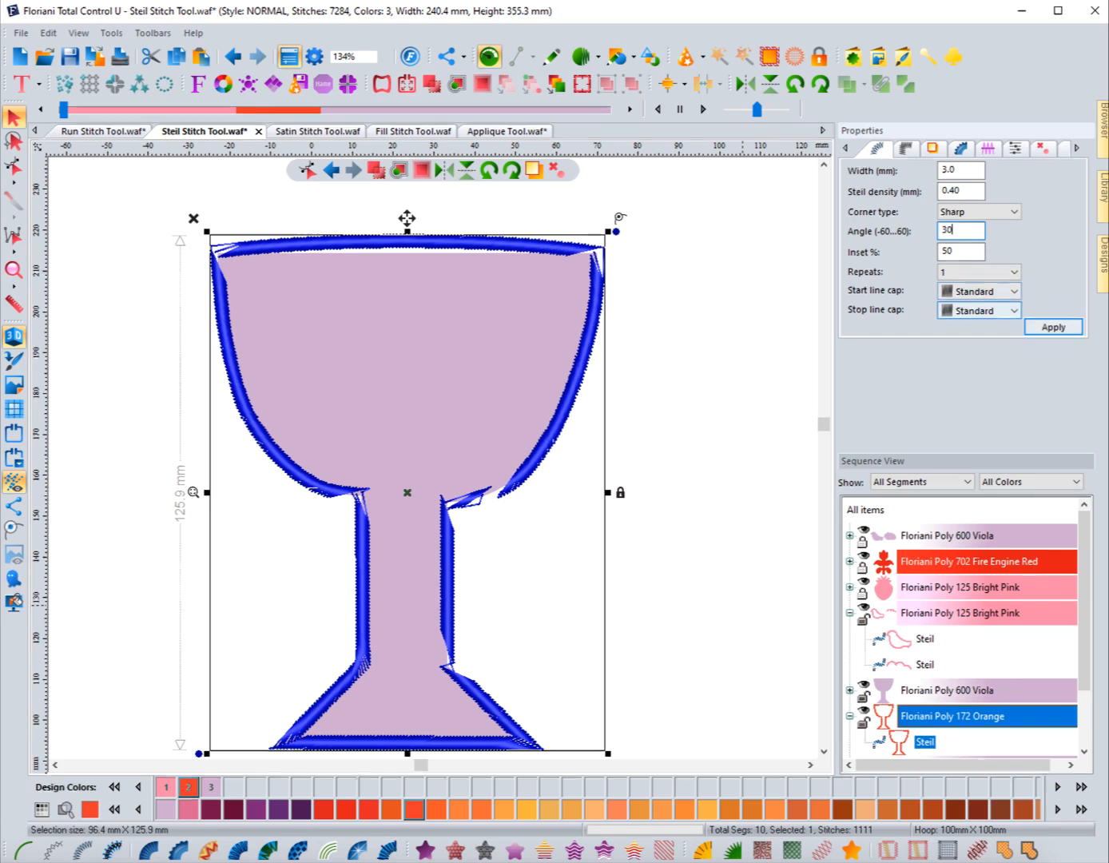
pyautogui.press('Return')
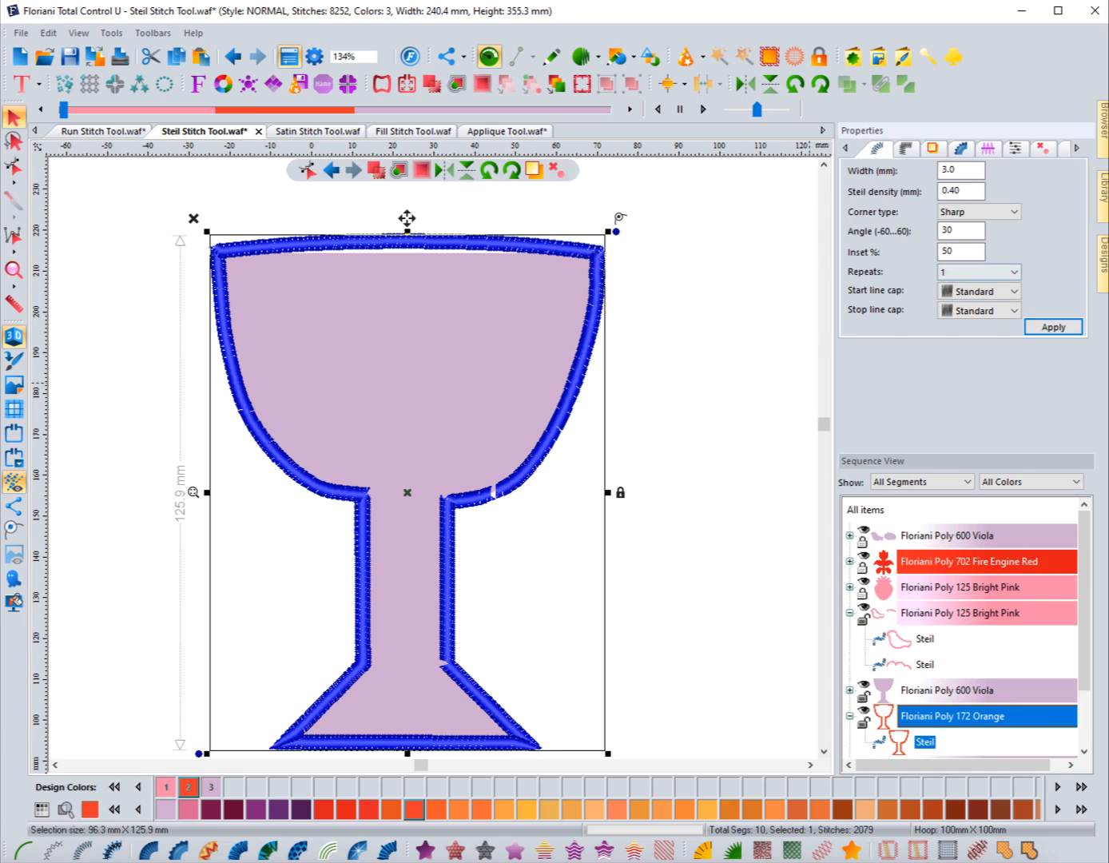
# Step: Set the goblet outline's steil angle to 20 and deselect it to inspect the stitches around the upper-left rim corner
pyautogui.moveTo(957, 231); pyautogui.dragTo(941, 231)
pyautogui.write('20')
pyautogui.press('Return')
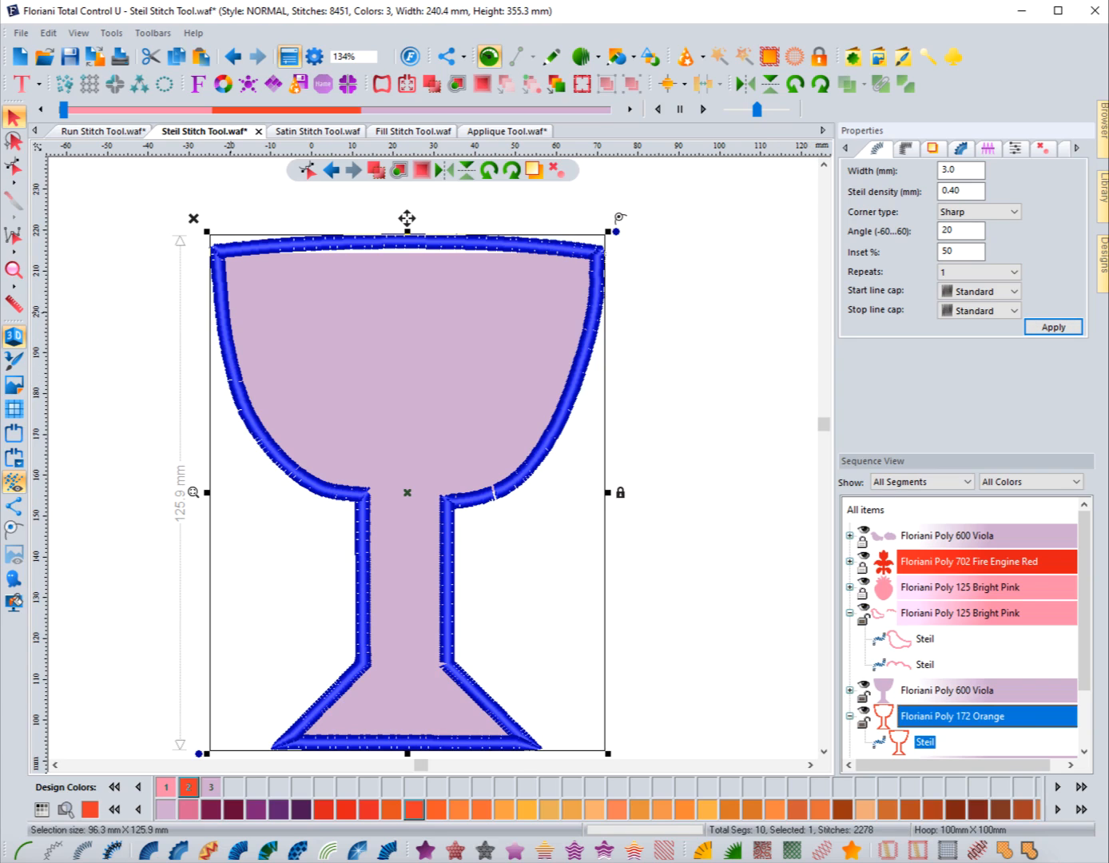
pyautogui.click(160, 313)
pyautogui.click(13, 269)
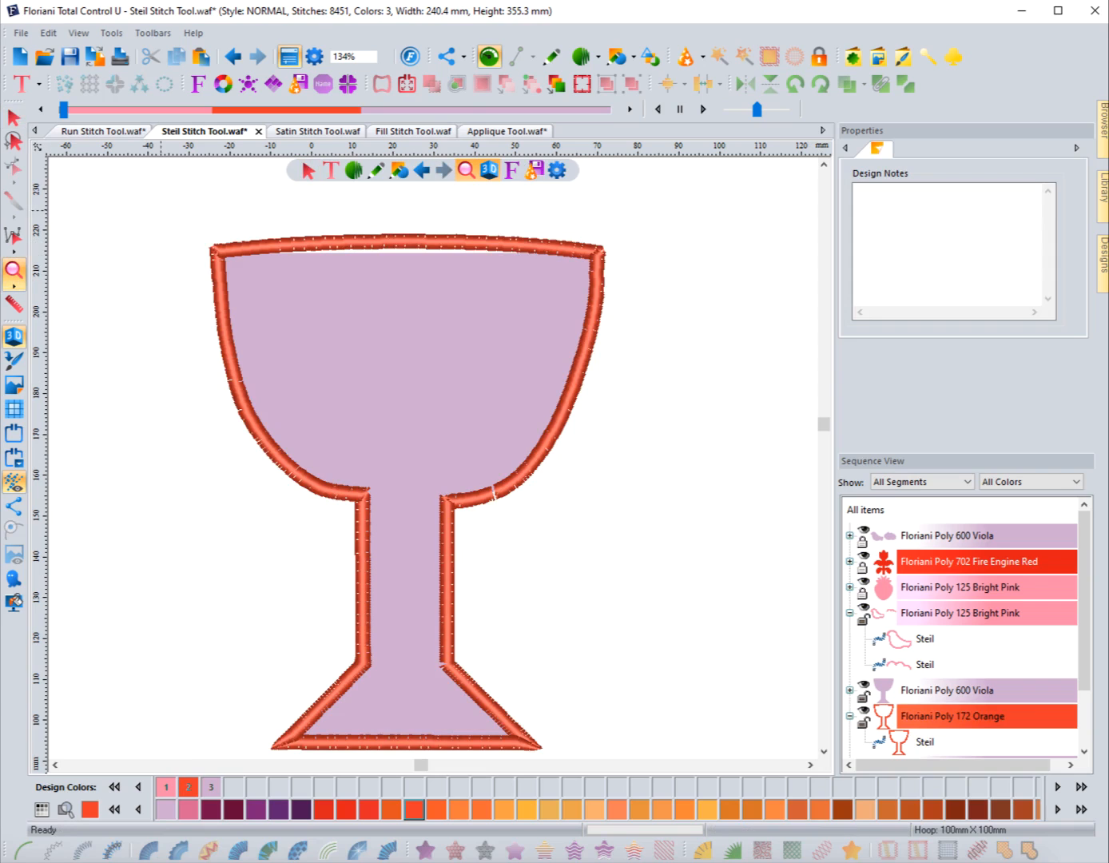
pyautogui.moveTo(179, 209); pyautogui.dragTo(370, 327)
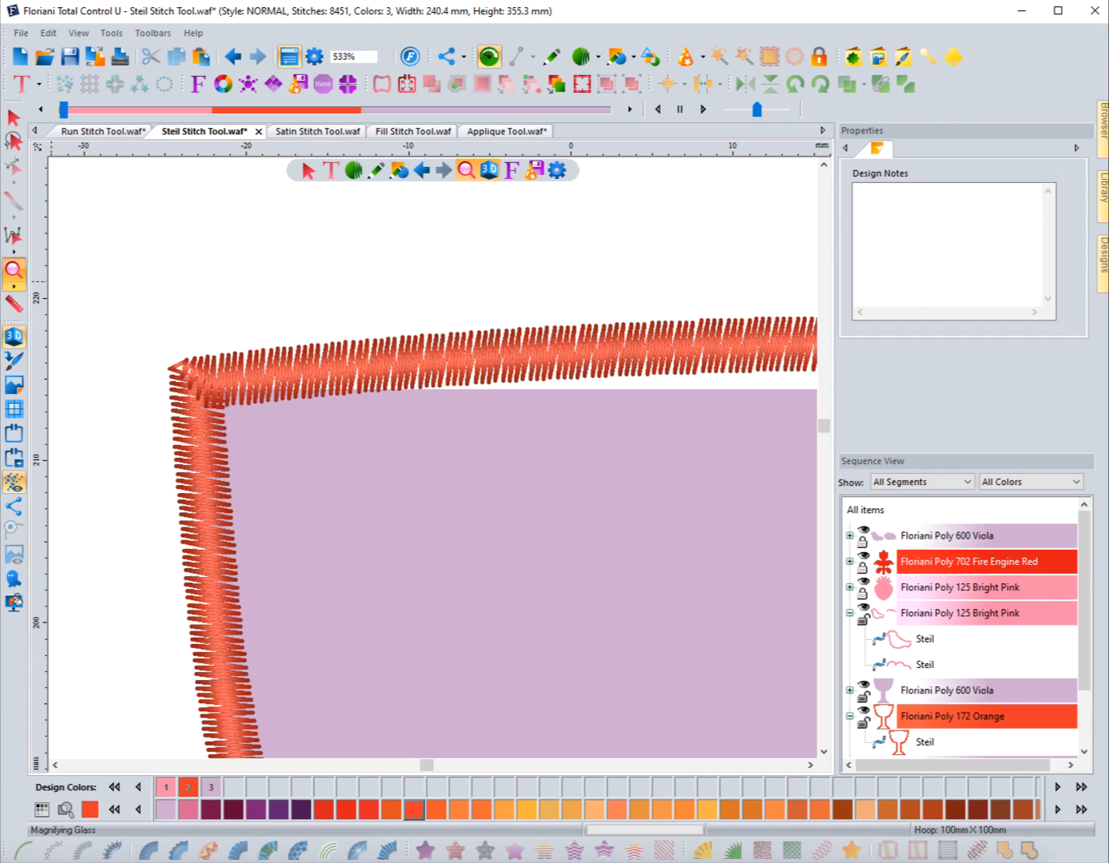
# Step: Select the goblet outline again and set its steil angle to -20
pyautogui.click(14, 117)
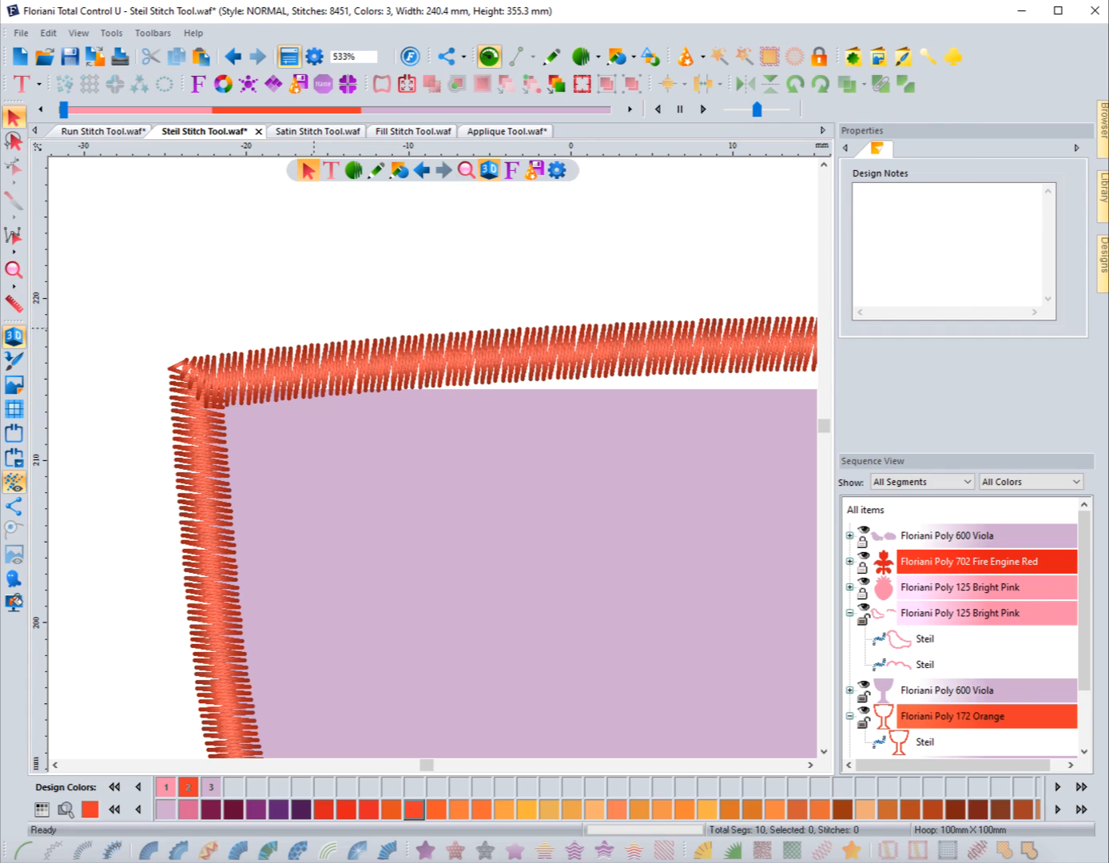
pyautogui.click(795, 342)
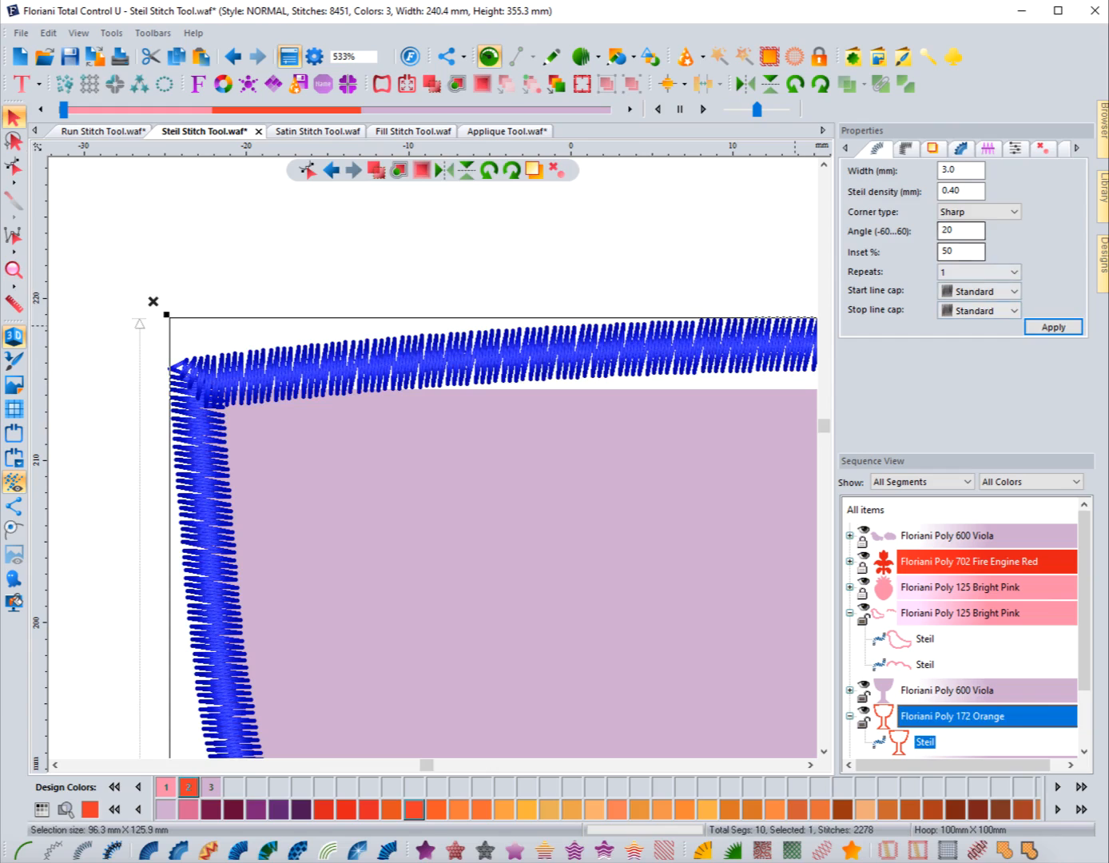
pyautogui.doubleClick(945, 230)
pyautogui.write('-20')
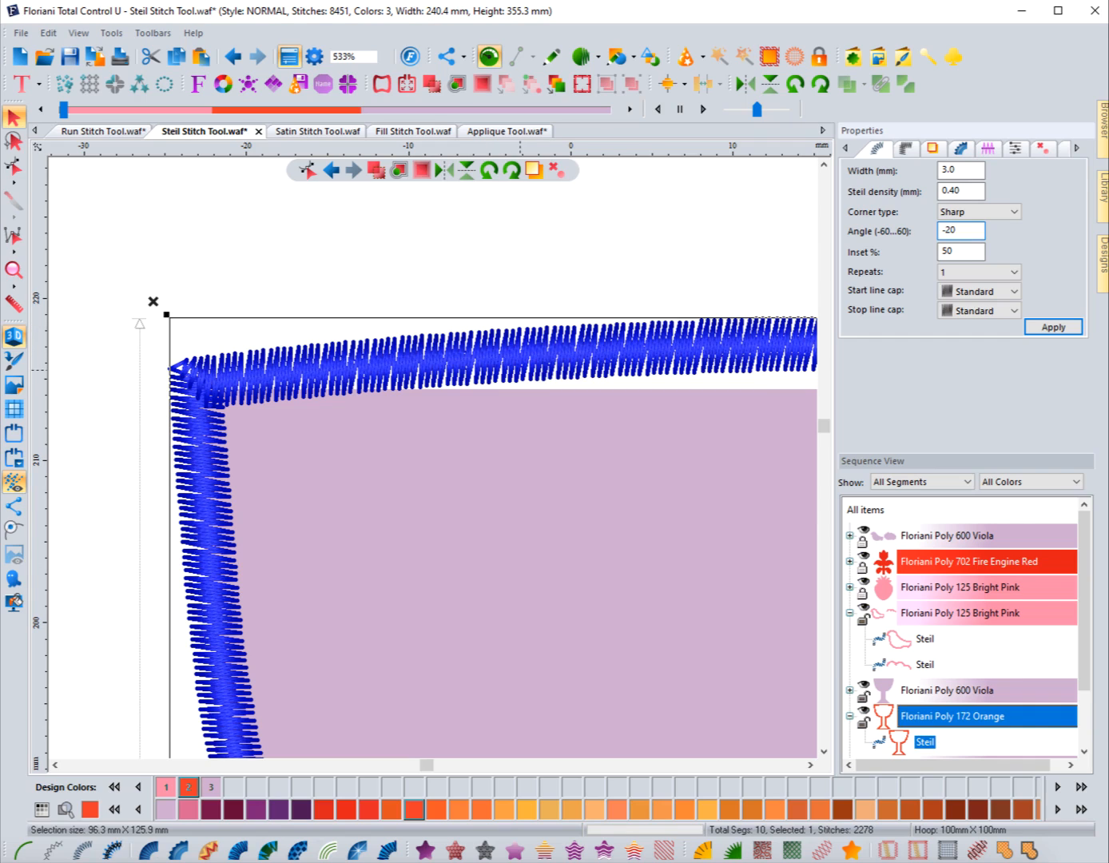
pyautogui.press('Return')
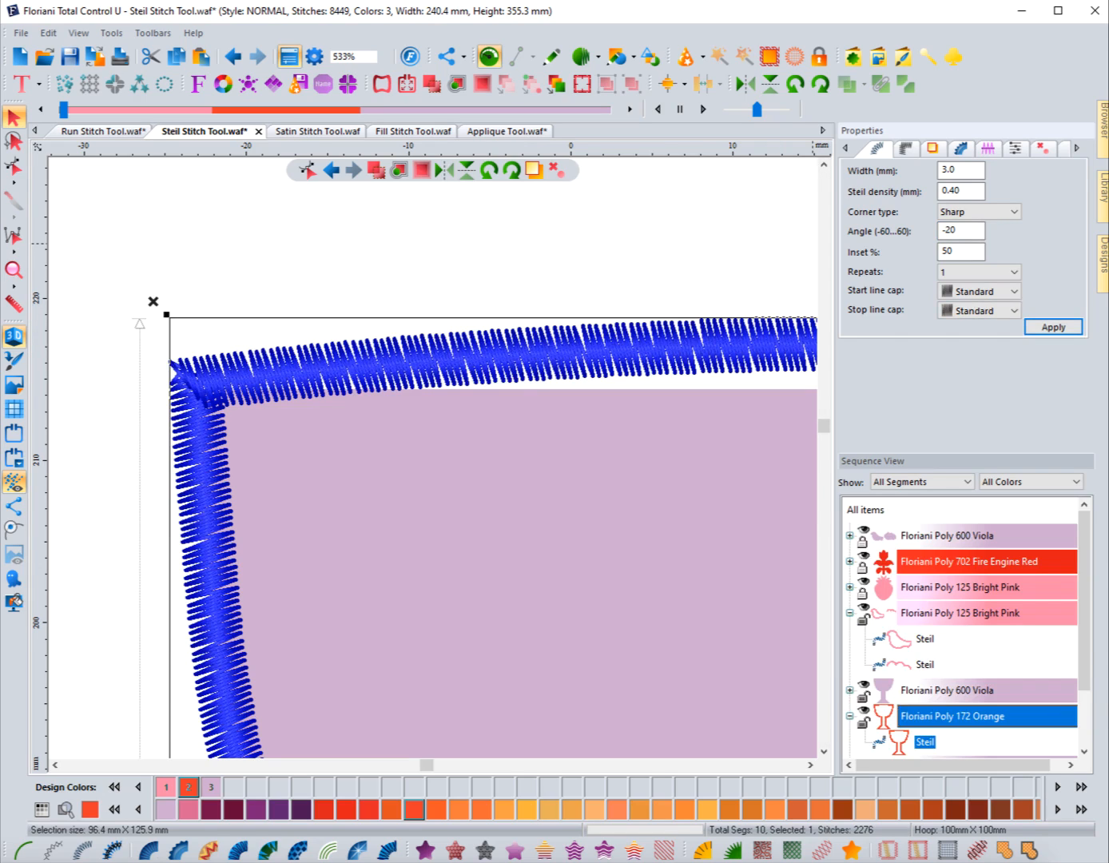
# Step: Set the goblet outline's steil angle to -50 and deselect it to inspect the rim and corner stitches
pyautogui.moveTo(958, 231); pyautogui.dragTo(945, 232)
pyautogui.write('50')
pyautogui.click(1053, 327)
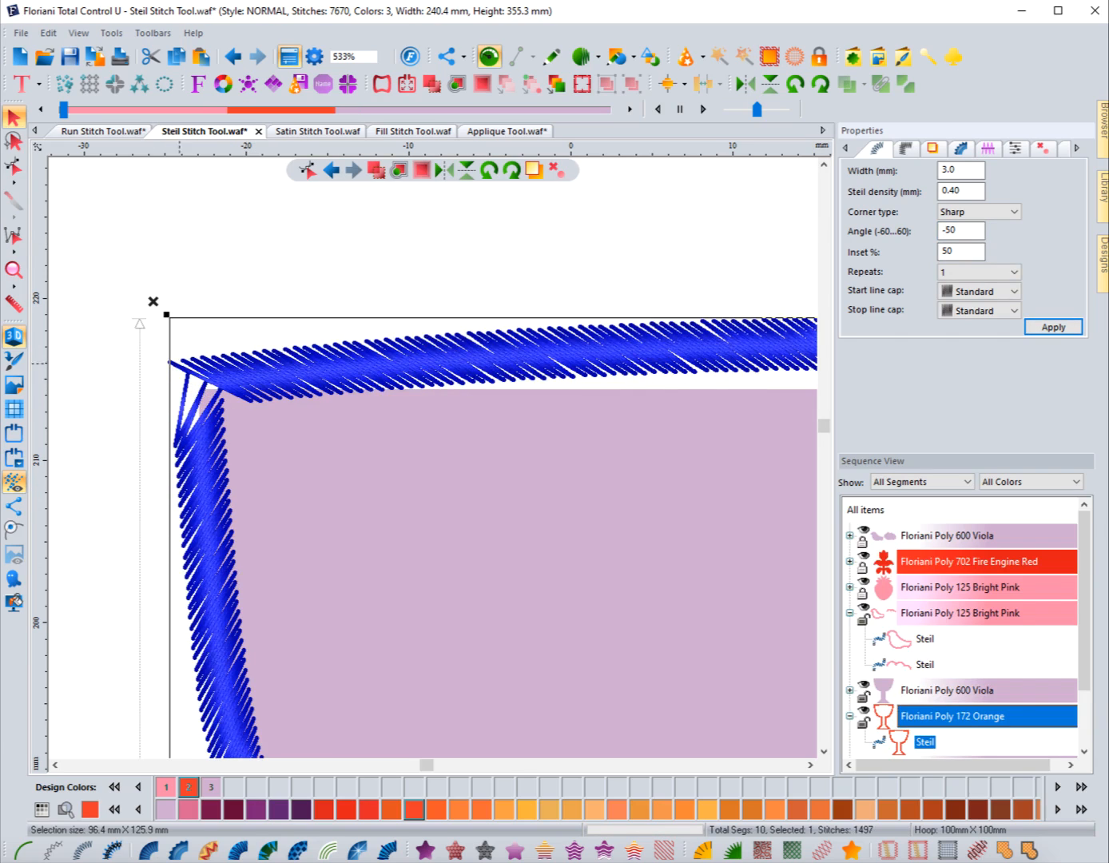
pyautogui.click(120, 356)
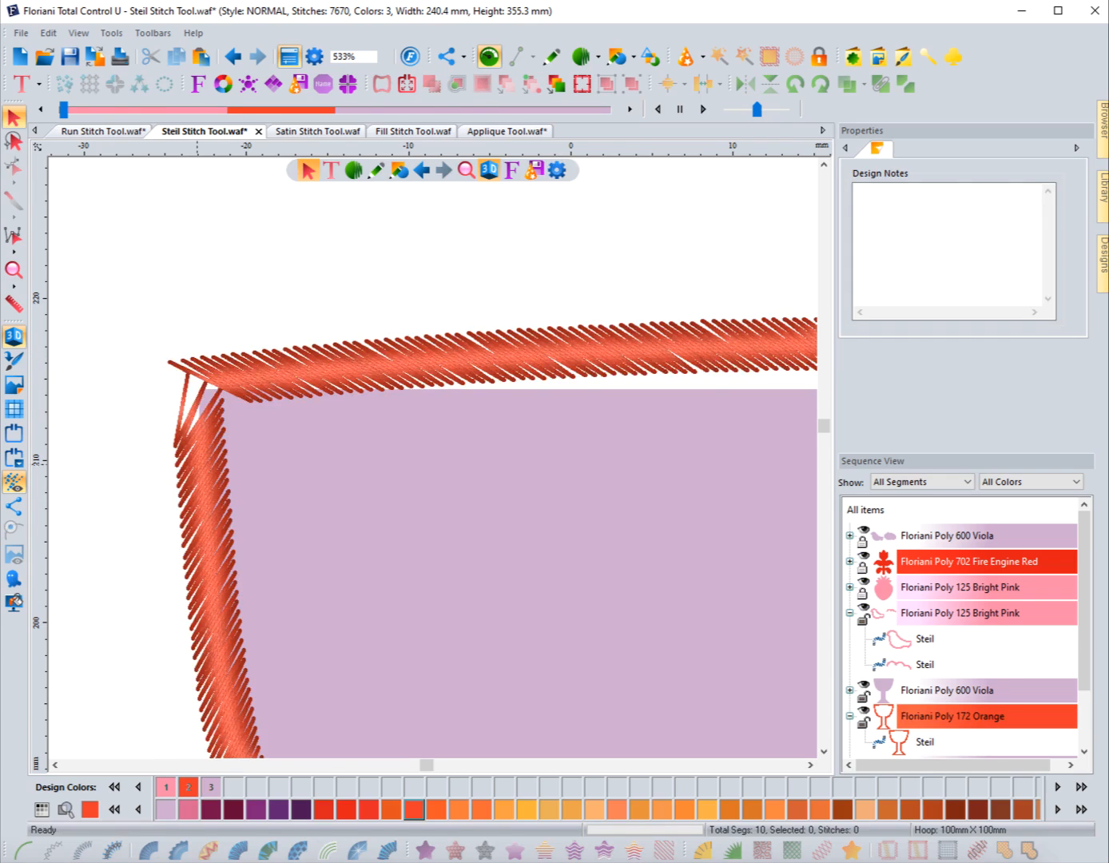
pyautogui.scroll(-1, 199, 469)
pyautogui.scroll(-1, 202, 471)
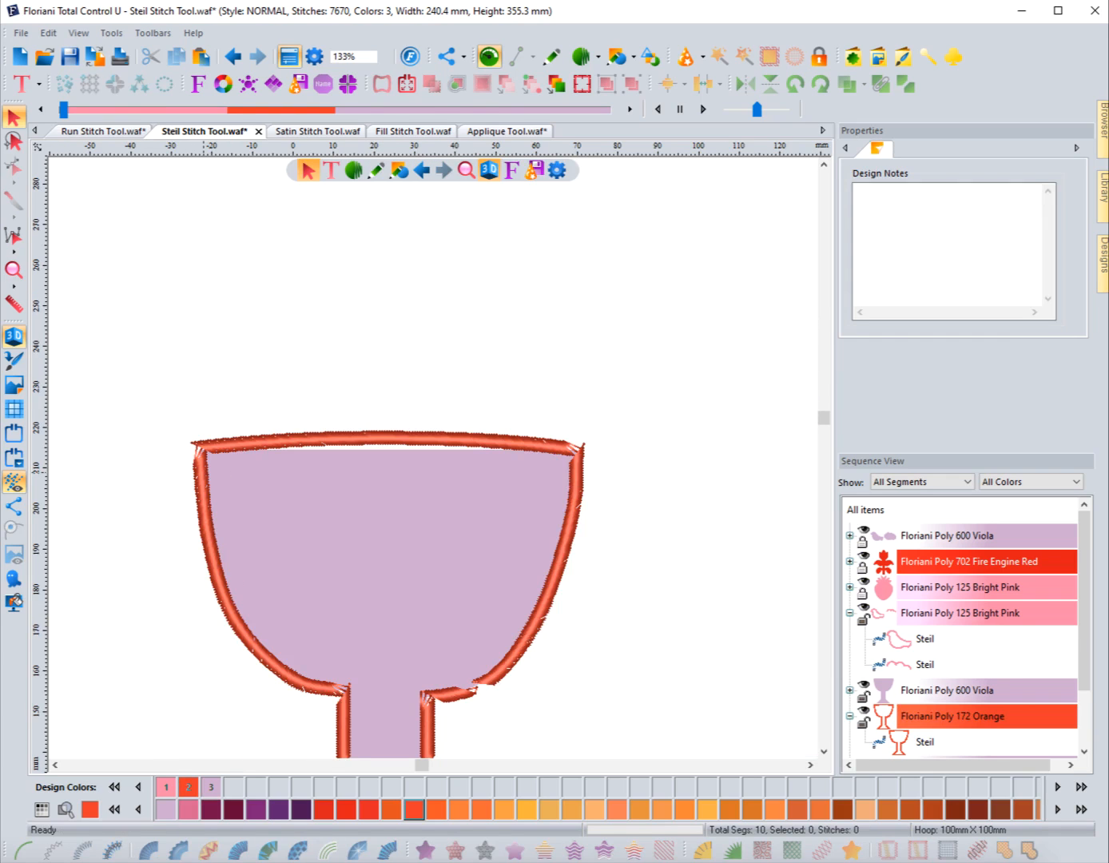
pyautogui.scroll(1, 202, 471)
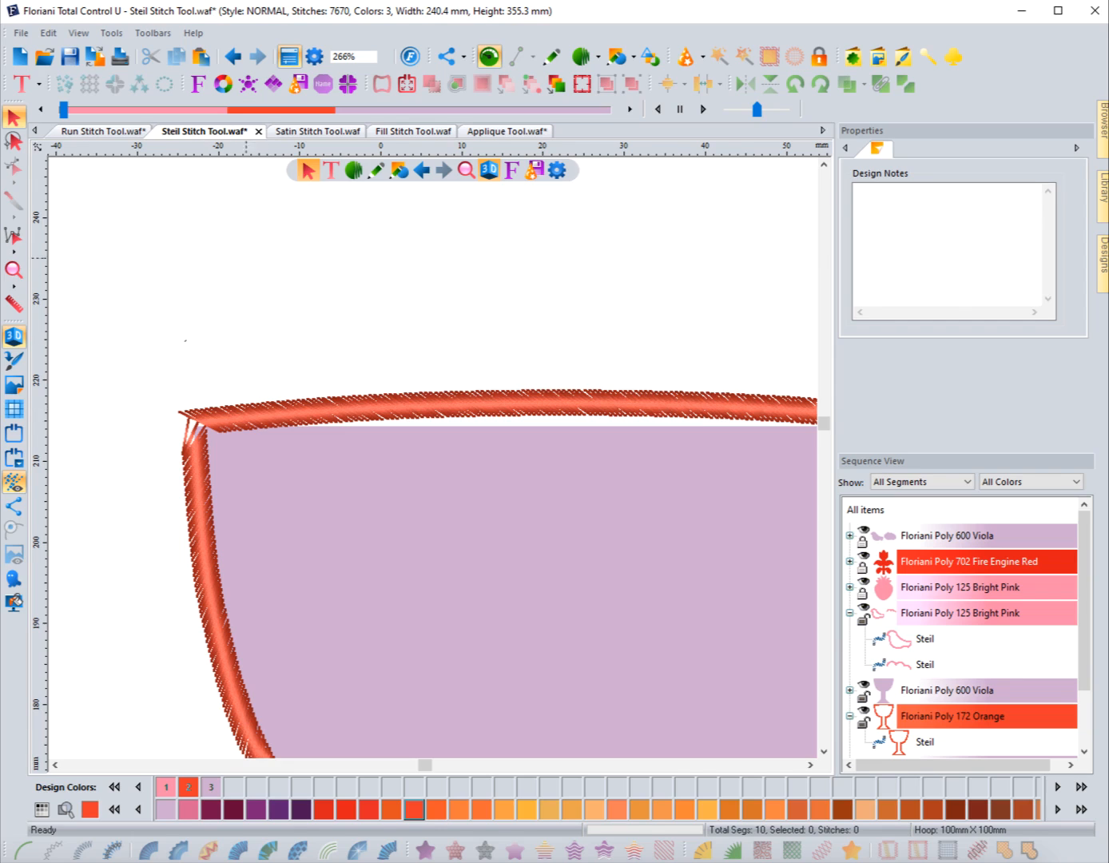
# Step: Draw a straight horizontal artwork line about 63 mm long above the goblet's rim
pyautogui.click(375, 170)
pyautogui.click(186, 290)
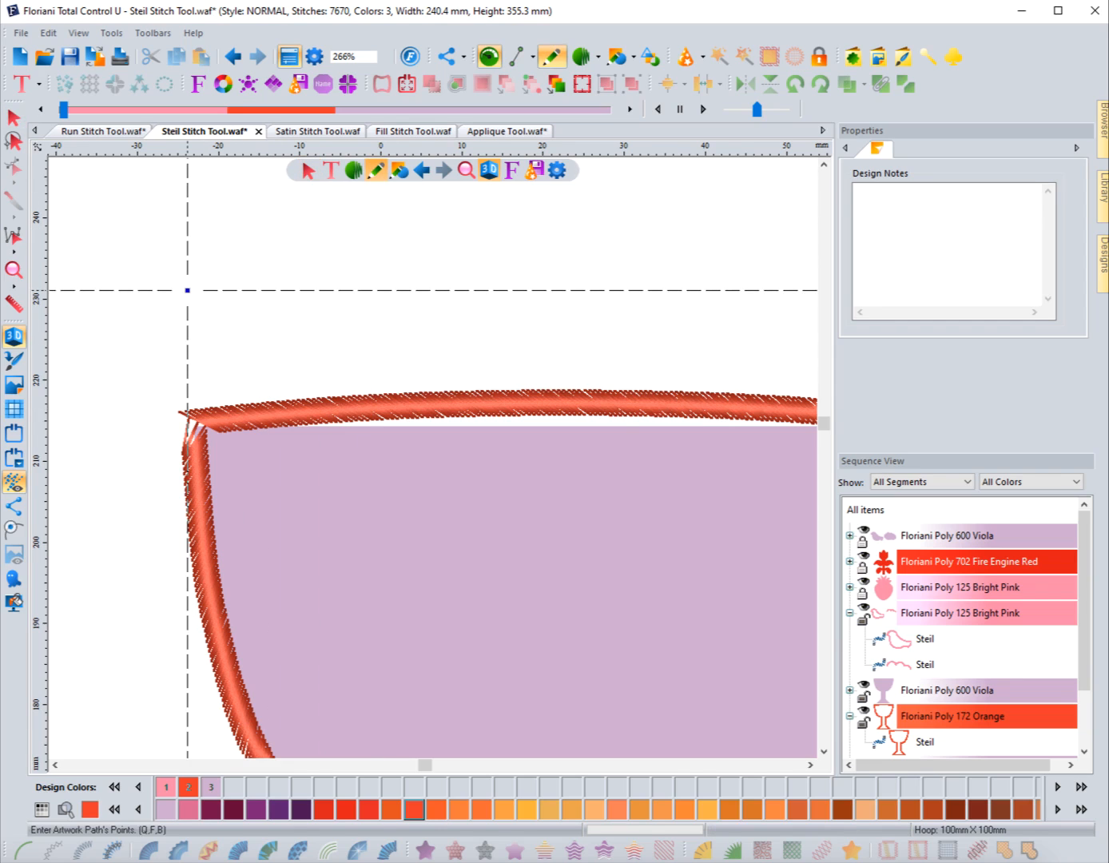
pyautogui.rightClick(700, 298)
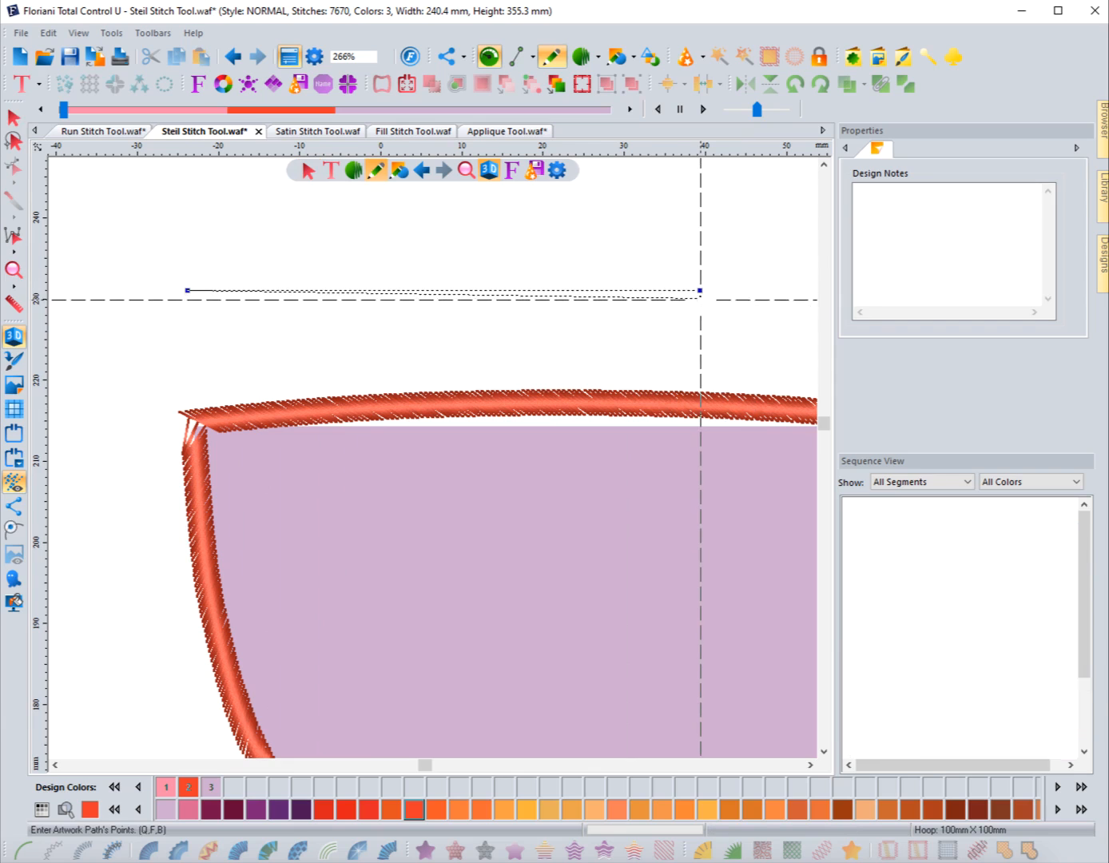
pyautogui.click(14, 118)
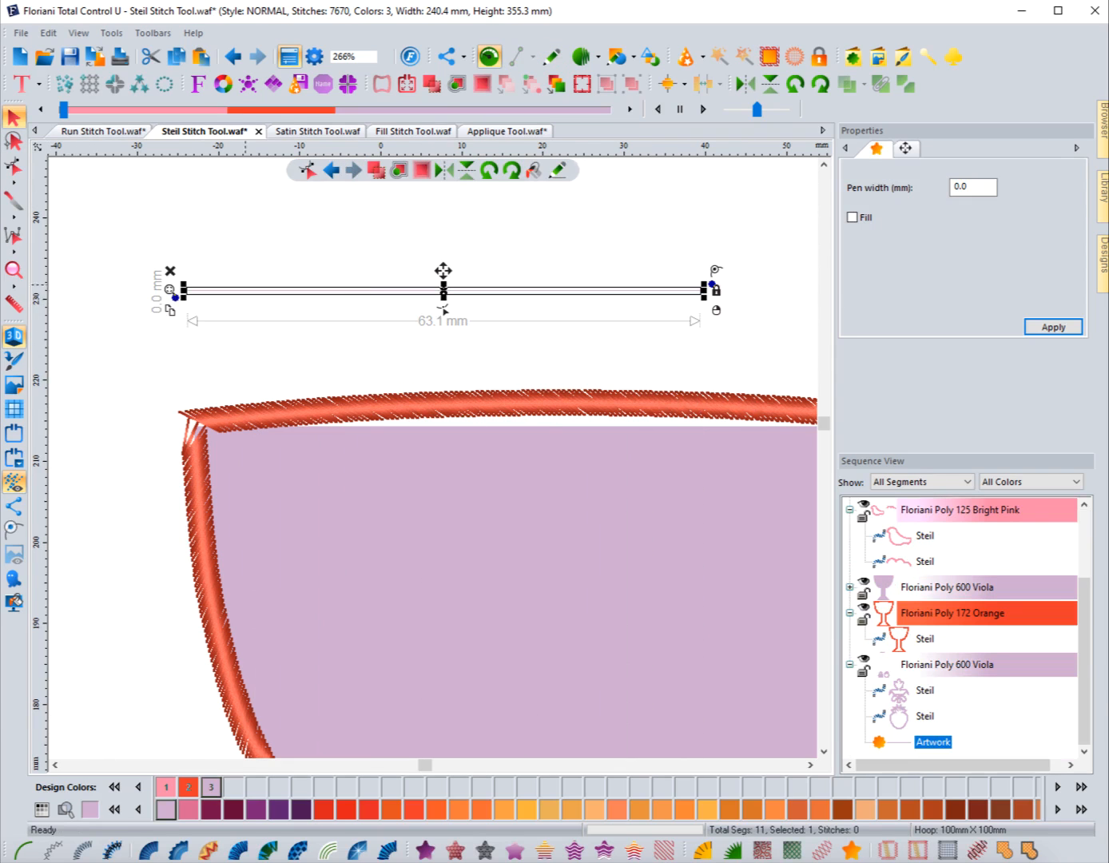
# Step: Convert the artwork line above the goblet to a steil stitch and zoom to it for a closer view
pyautogui.click(83, 850)
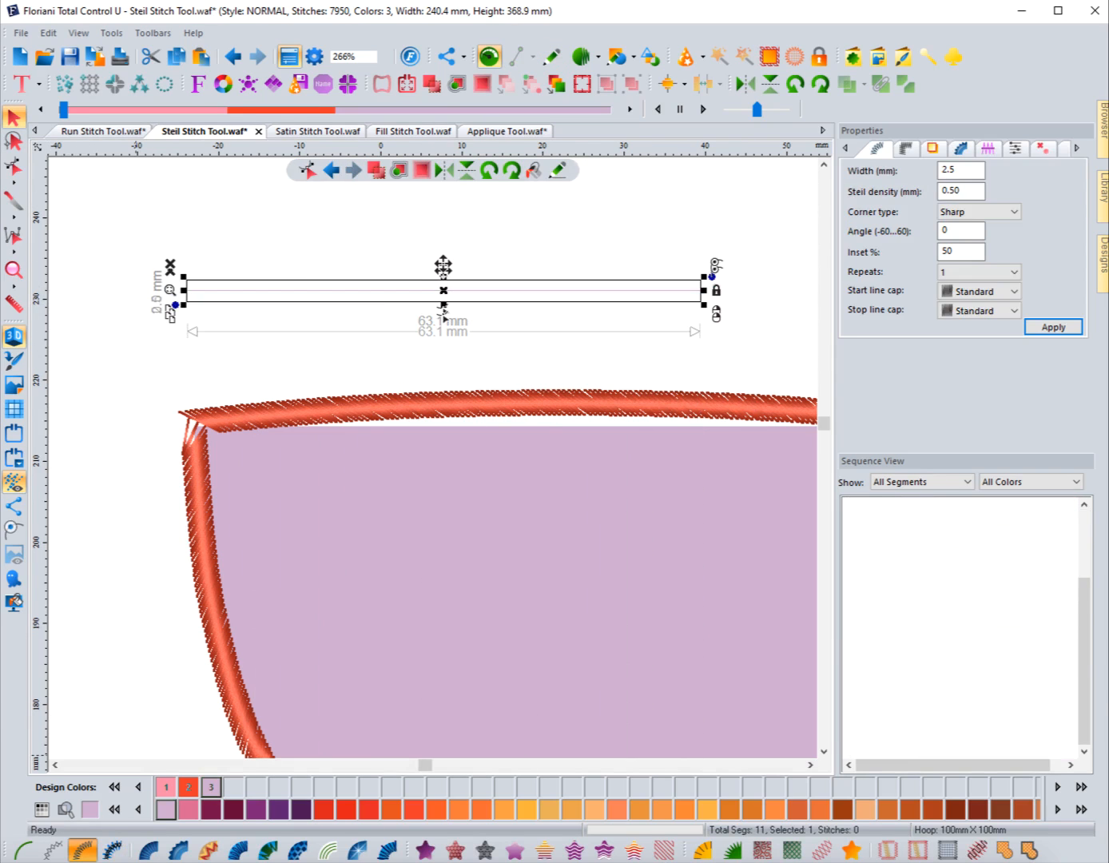
pyautogui.click(169, 290)
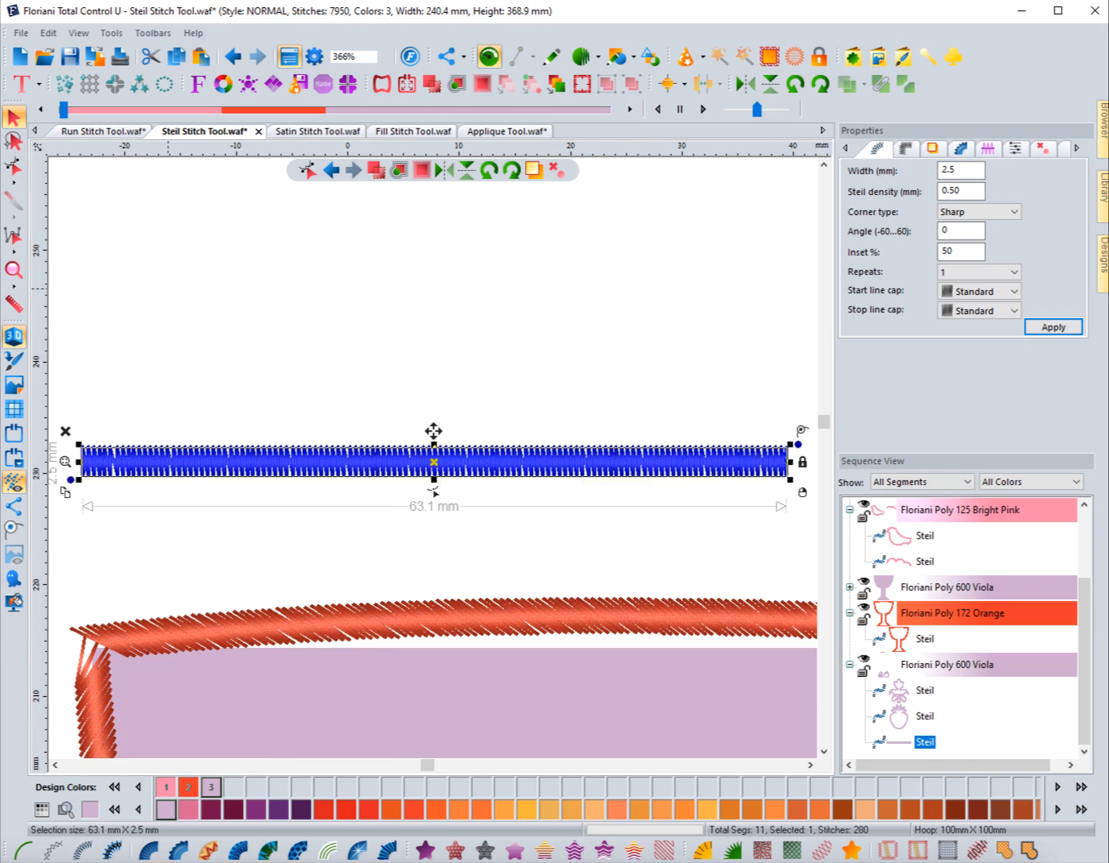
pyautogui.click(191, 413)
pyautogui.click(188, 466)
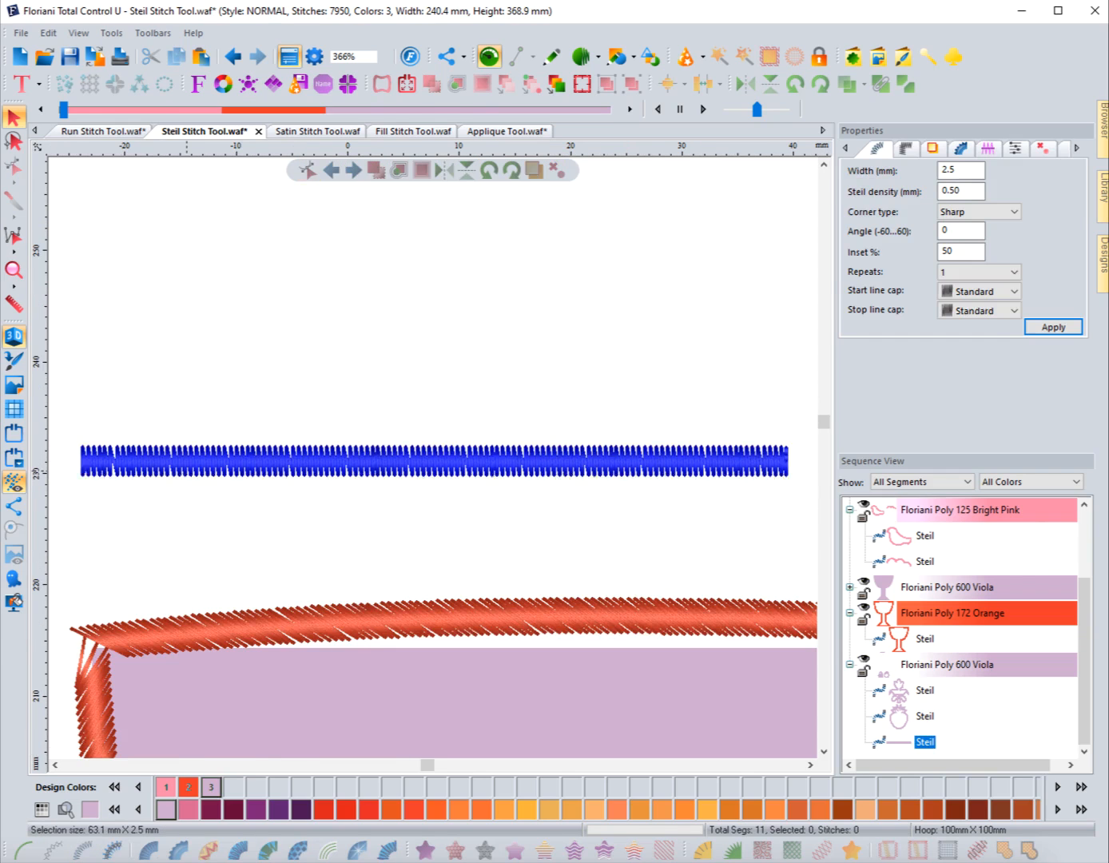
# Step: Set the straight steil line's angle to 60, deselect it to view the slanted stitches, and select it again
pyautogui.doubleClick(946, 231)
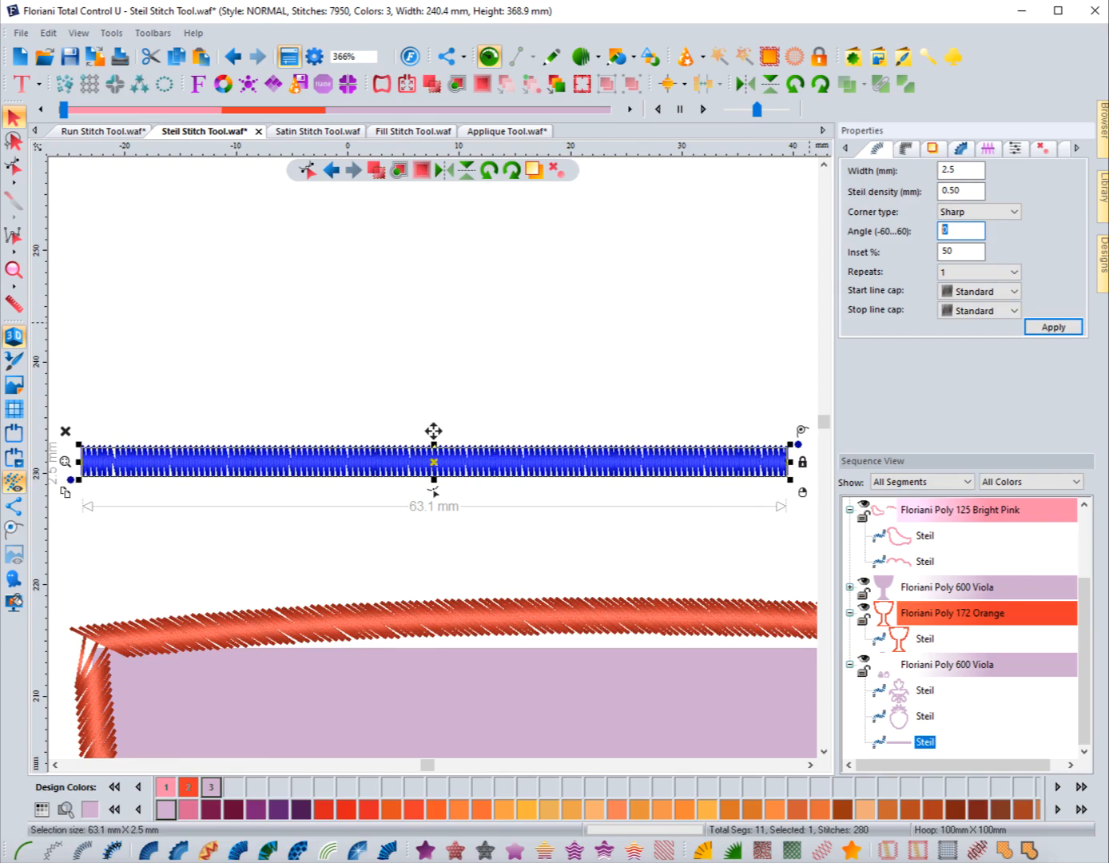
pyautogui.write('60')
pyautogui.click(1053, 326)
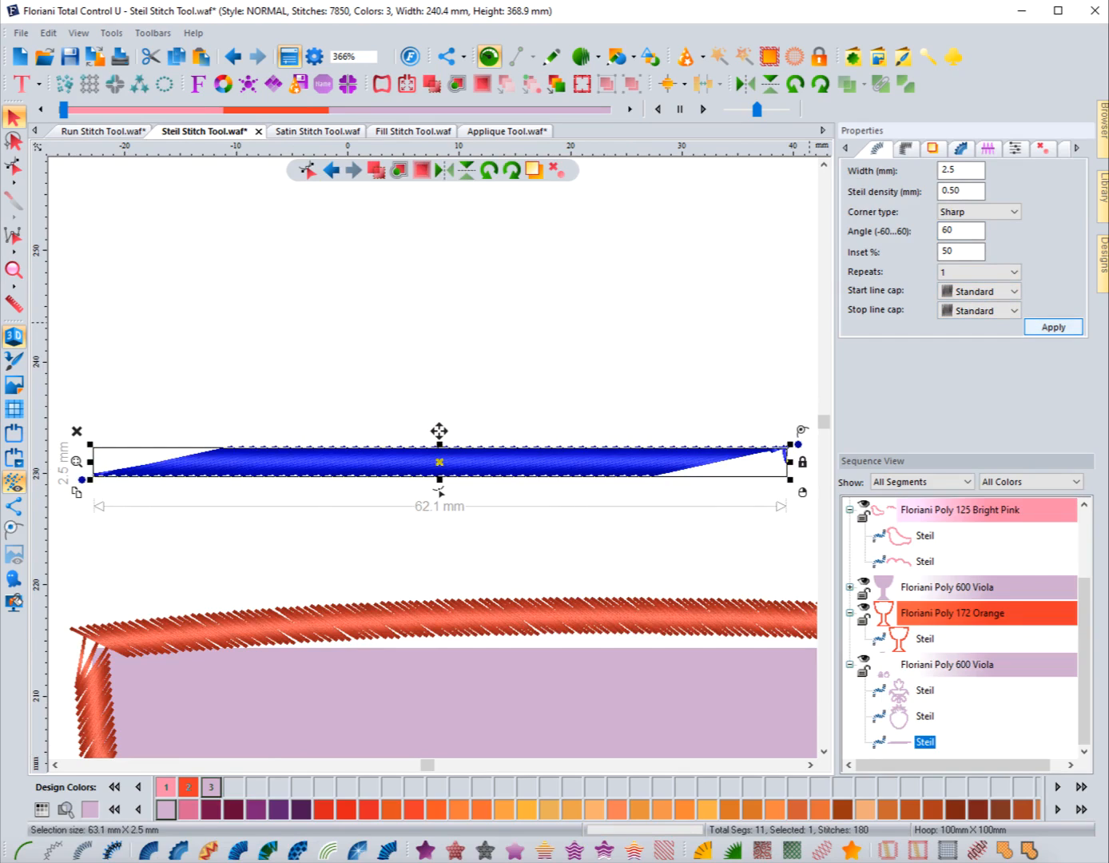
pyautogui.press('Escape')
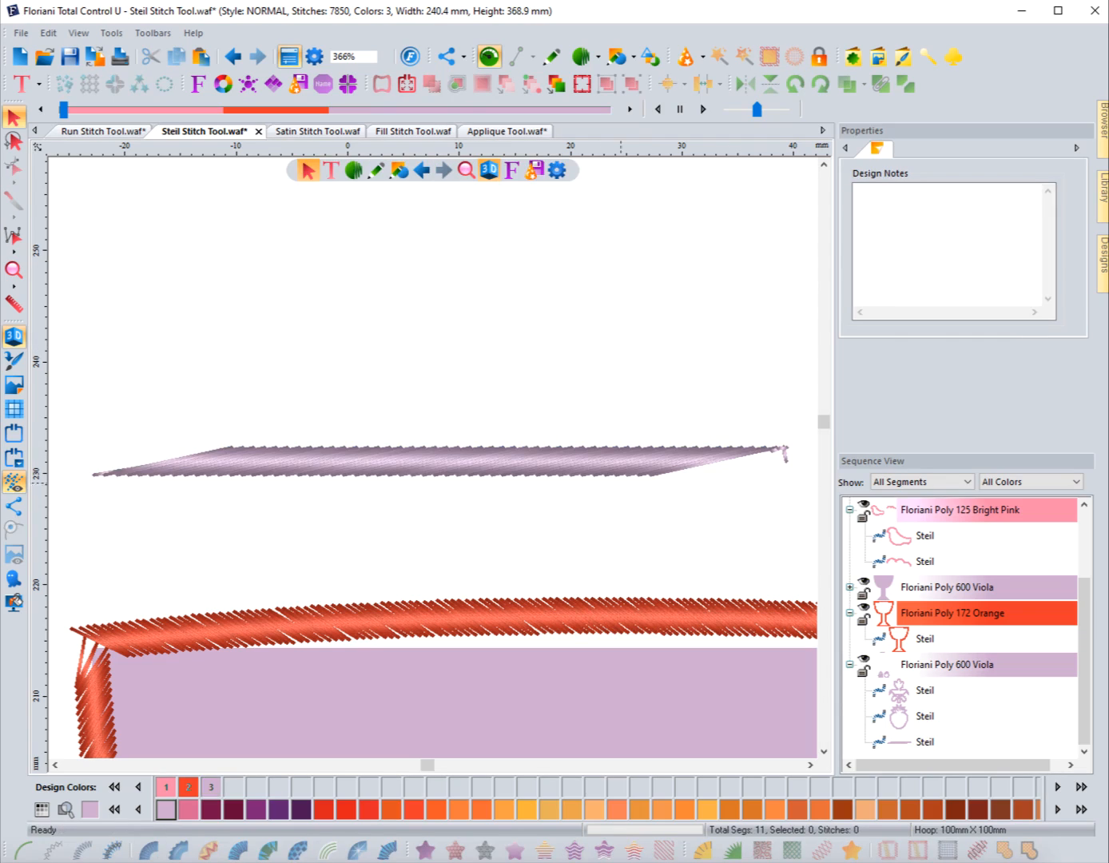
pyautogui.click(338, 474)
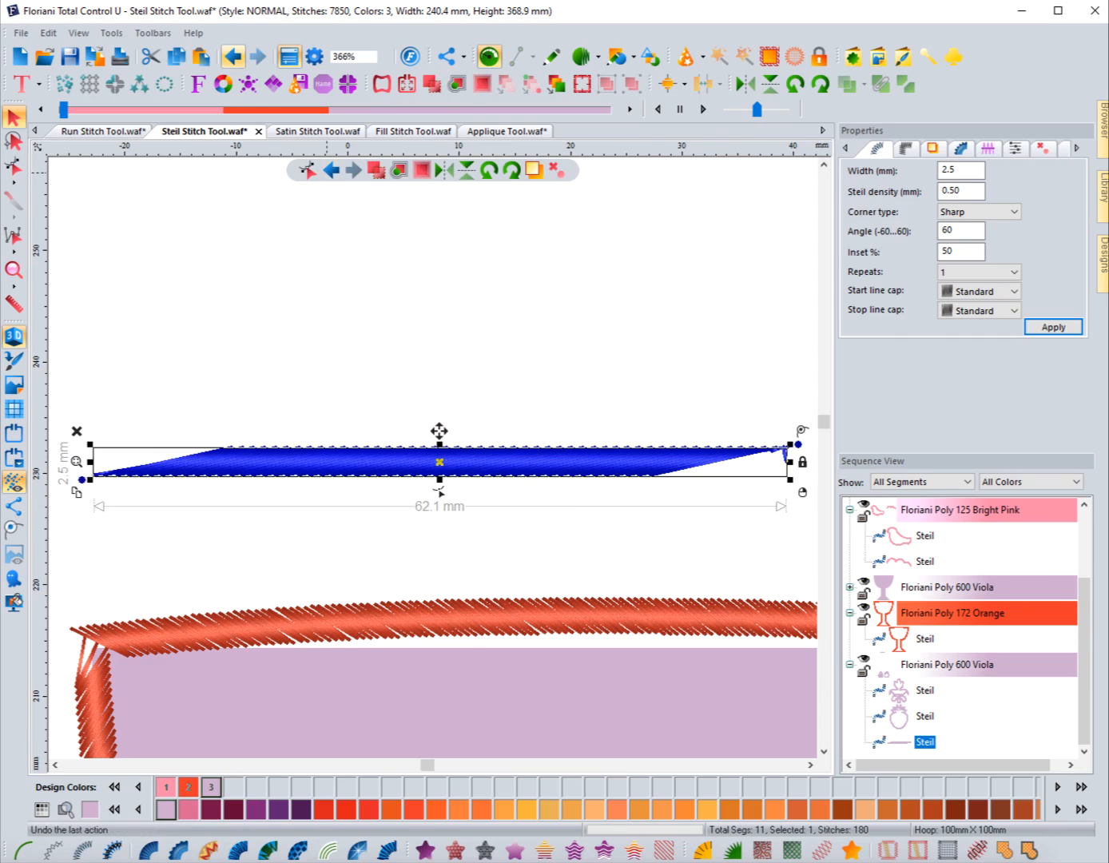
# Step: Undo the straight steil line's angle change, set its angle to 60 again, and deselect it to view the stitches
pyautogui.click(232, 56)
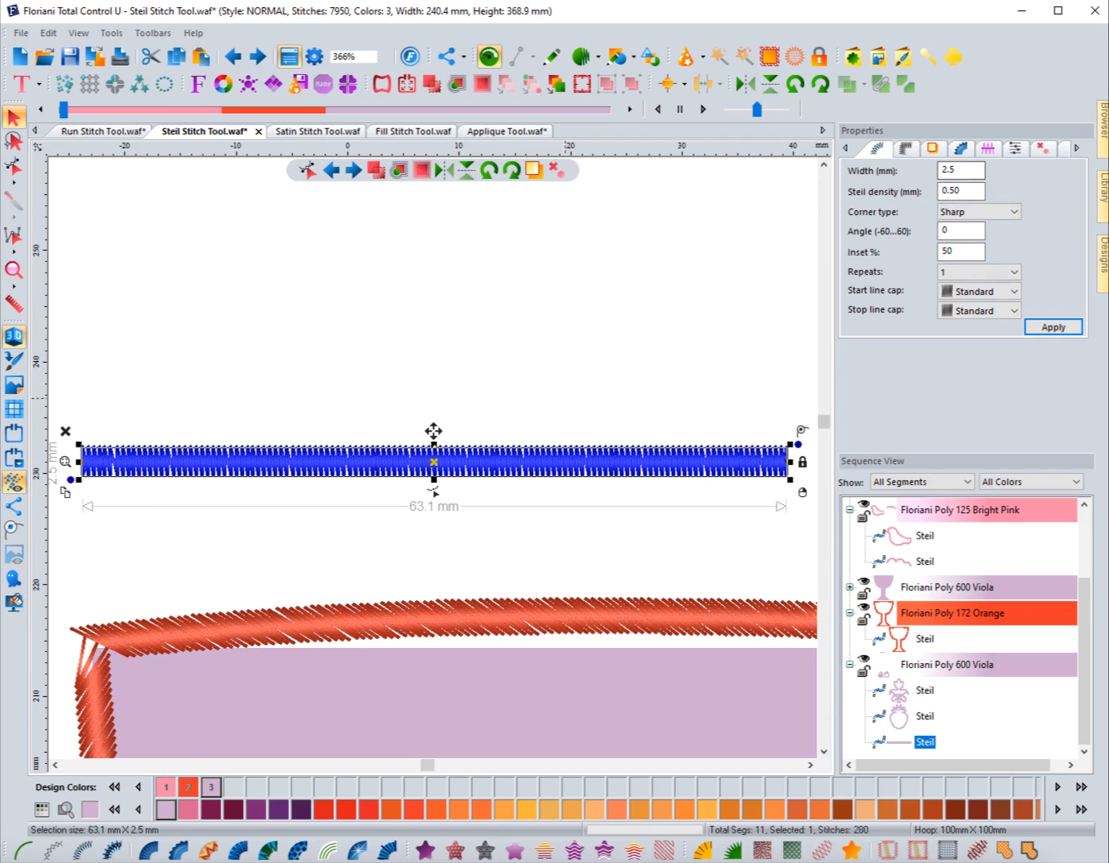
pyautogui.click(961, 231)
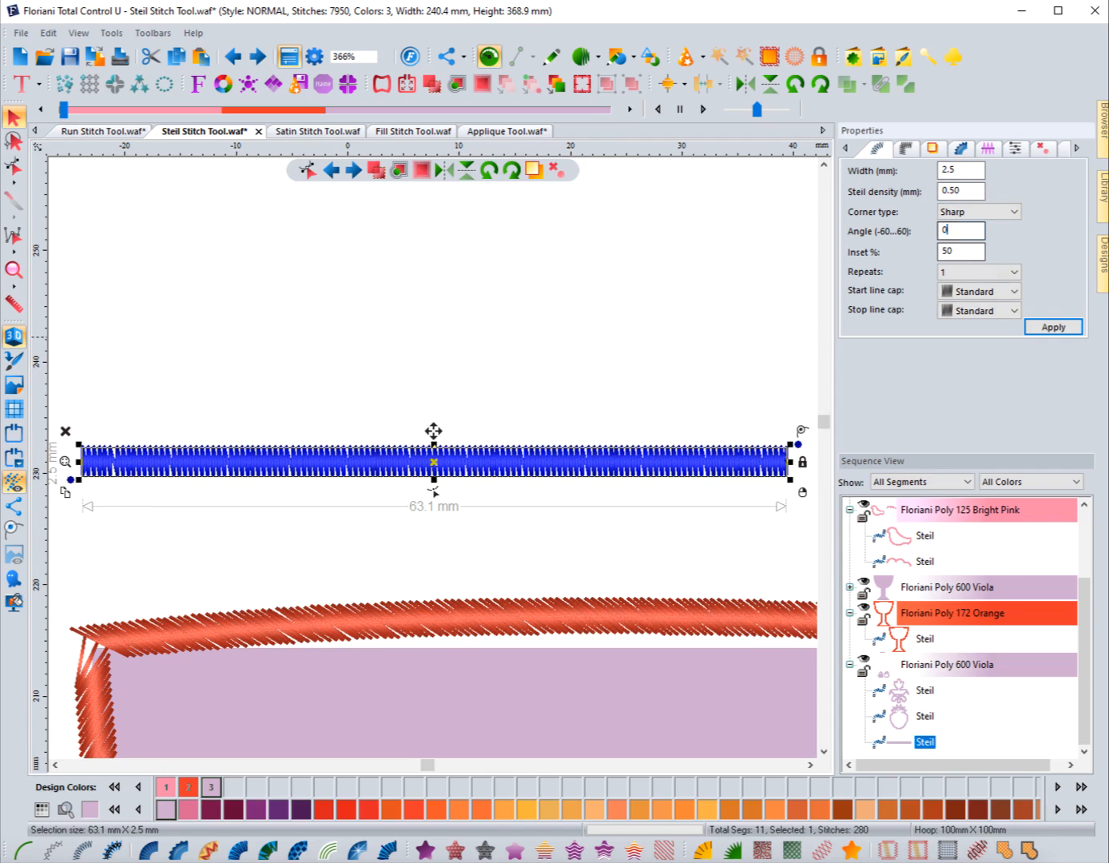
pyautogui.doubleClick(956, 230)
pyautogui.write('60')
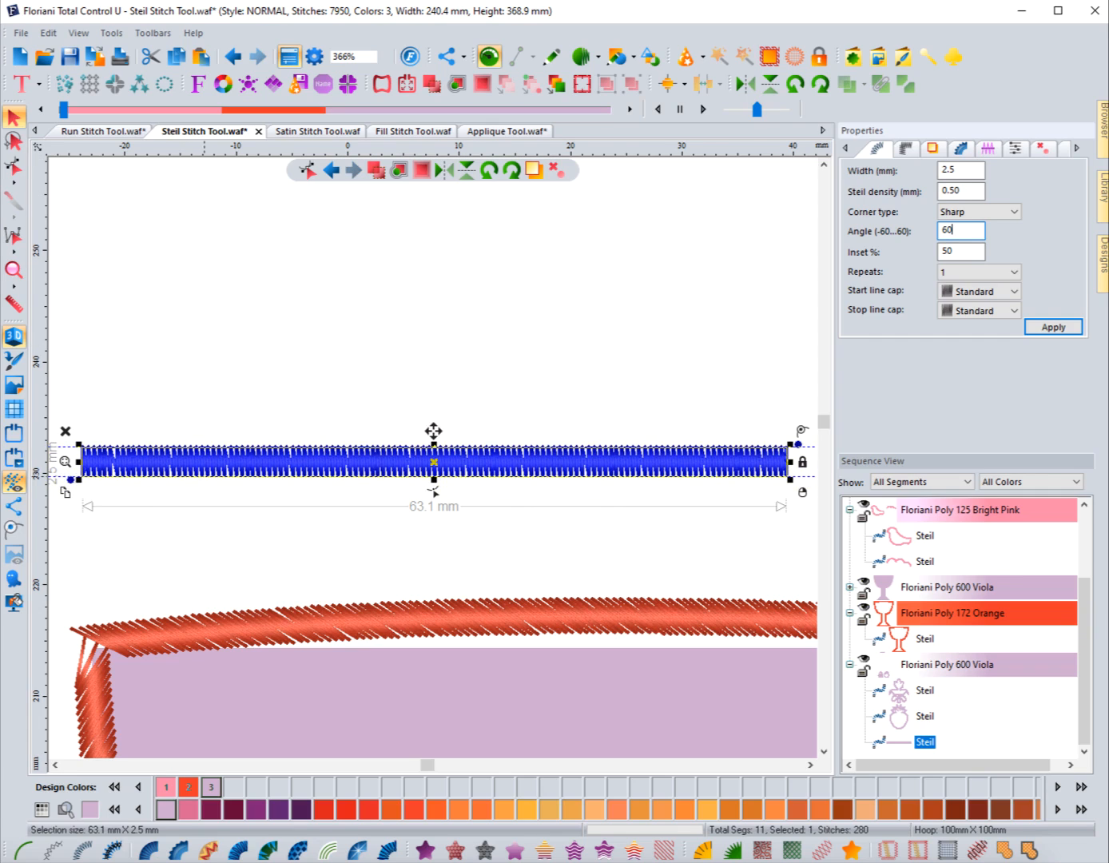
pyautogui.press('Return')
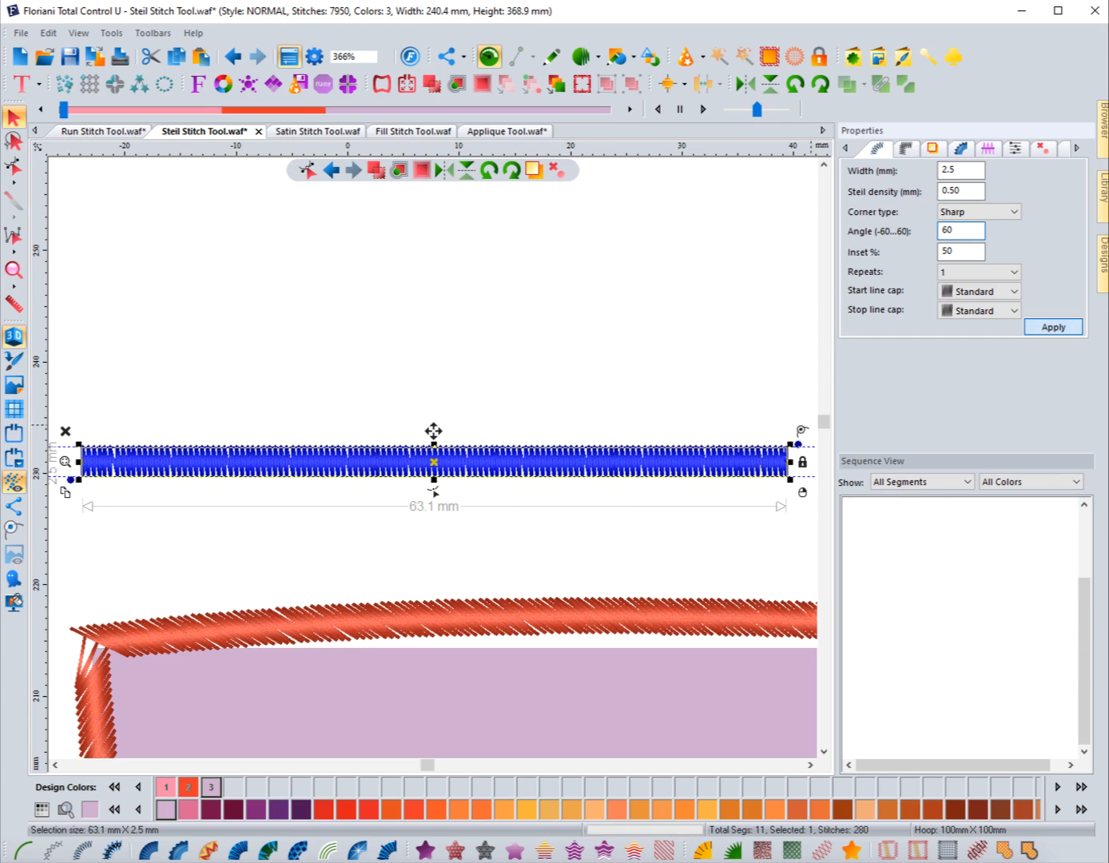
pyautogui.press('Escape')
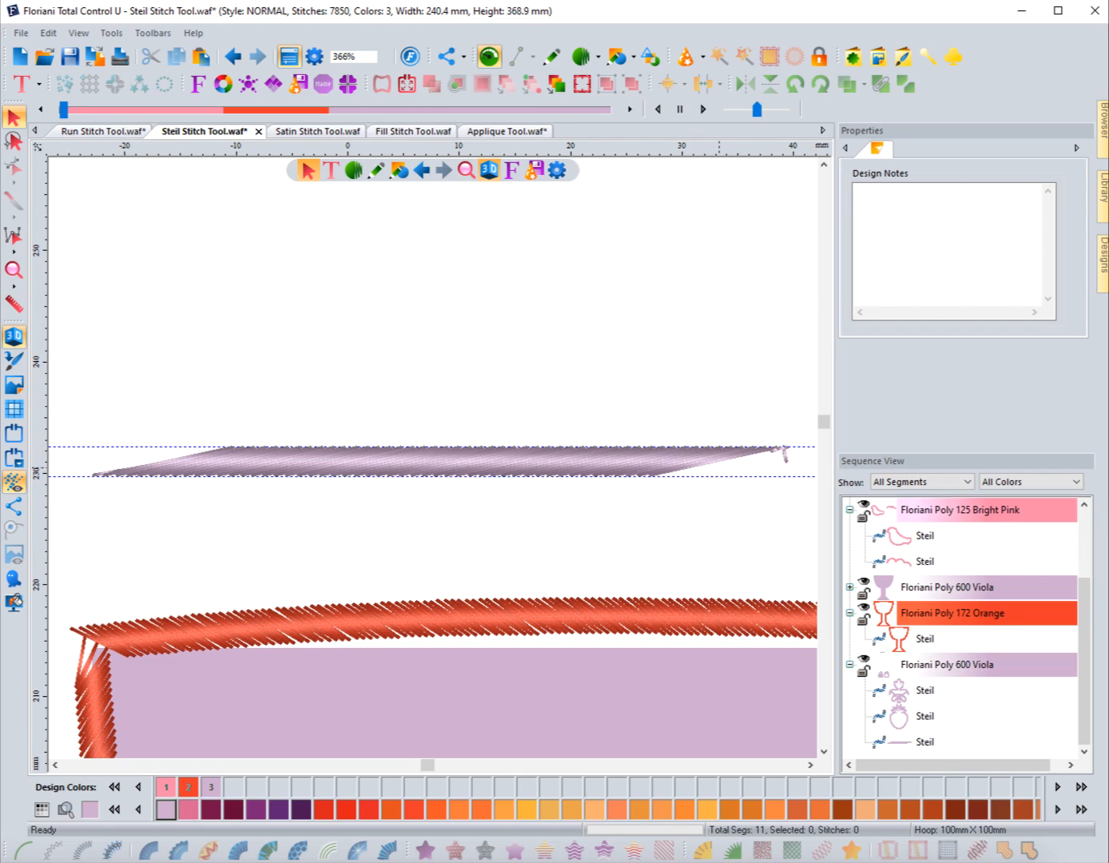
# Step: Select the straight steil line above the goblet and set its angle to -60
pyautogui.click(717, 462)
pyautogui.click(961, 231)
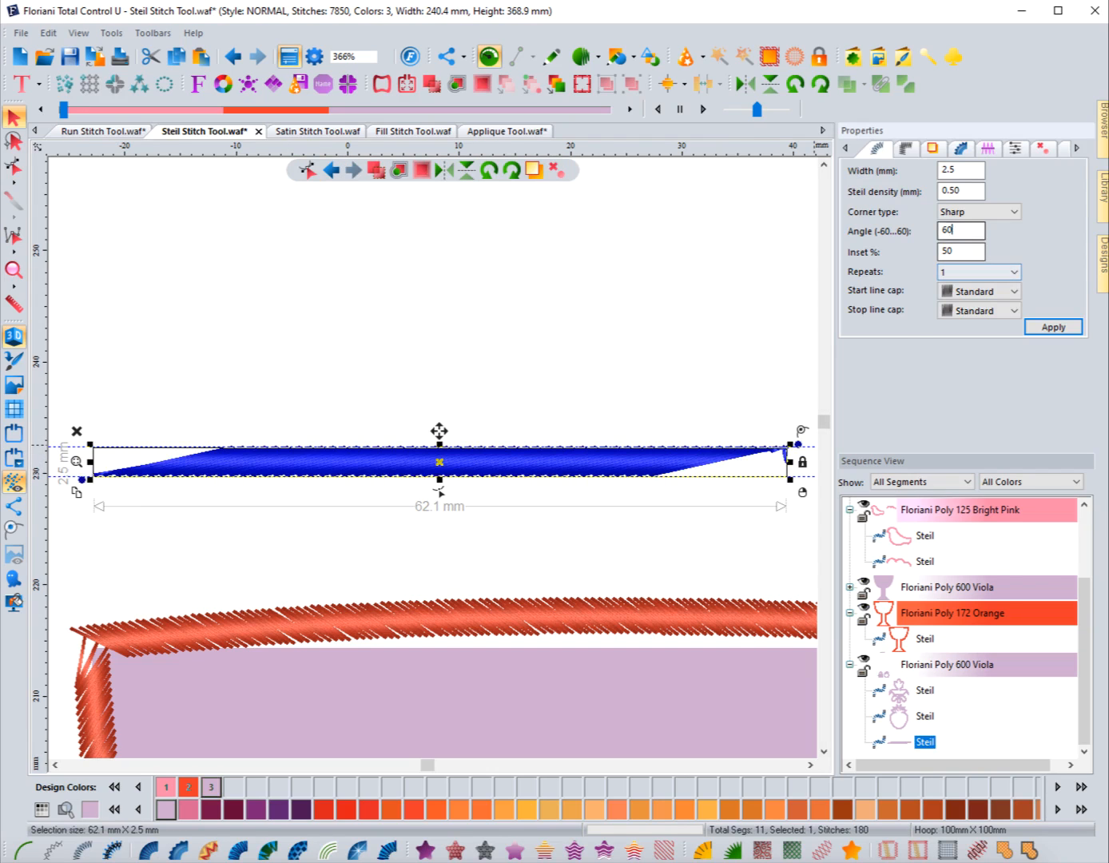
pyautogui.doubleClick(961, 231)
pyautogui.write('-60')
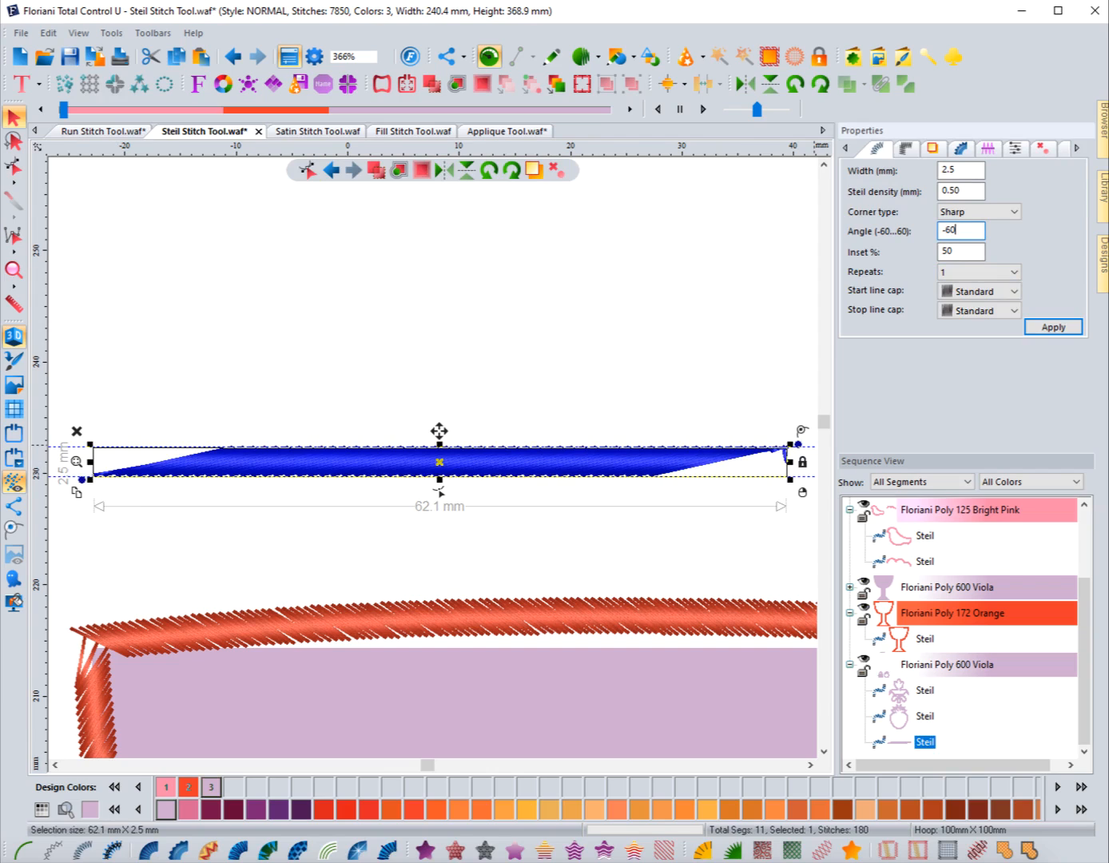
pyautogui.press('Tab')
pyautogui.press('Return')
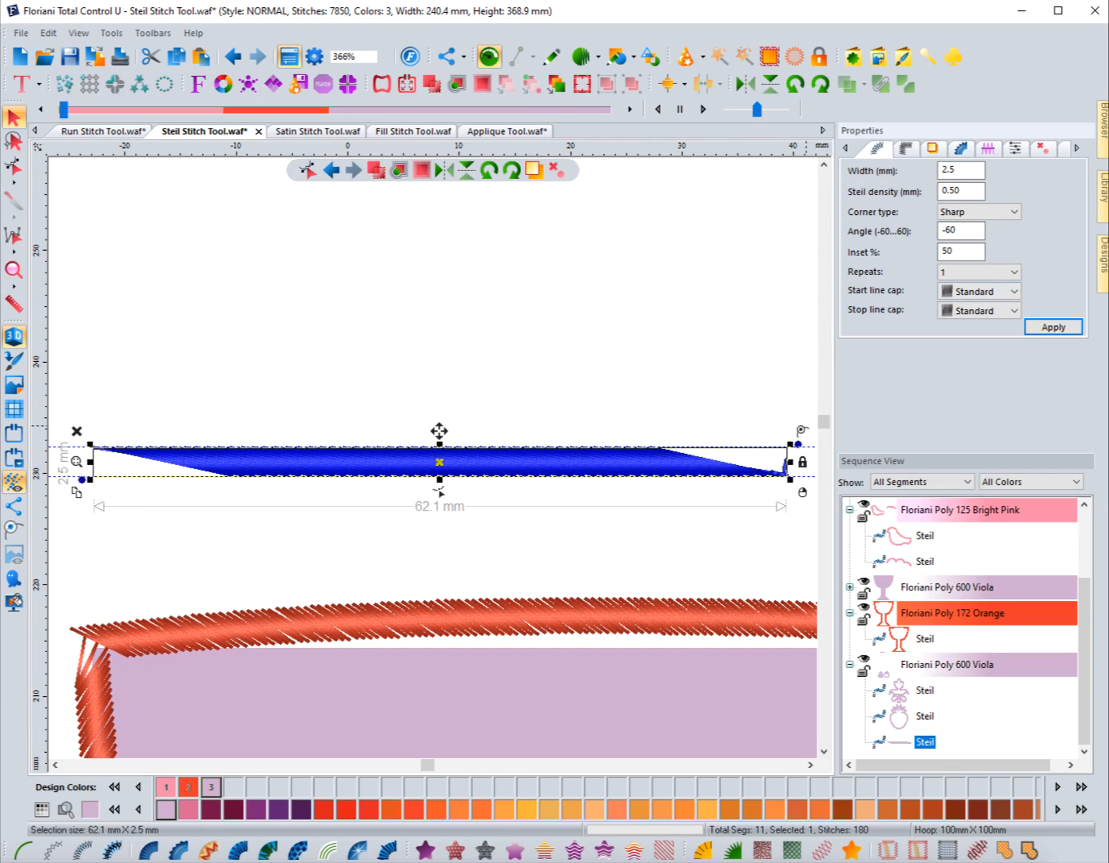
# Step: Set the straight steil line's angle to -25 and deselect it to view the stitches
pyautogui.moveTo(959, 230); pyautogui.dragTo(946, 231)
pyautogui.write('25')
pyautogui.press('Return')
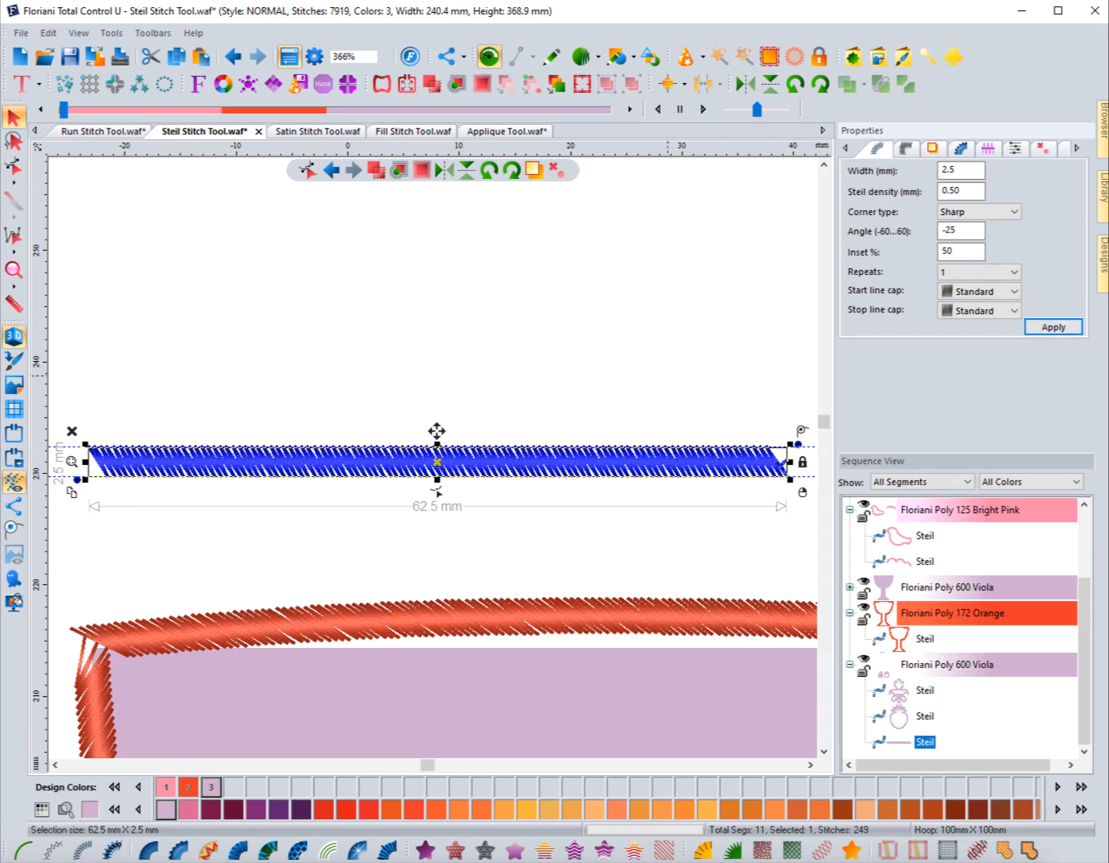
pyautogui.press('Escape')
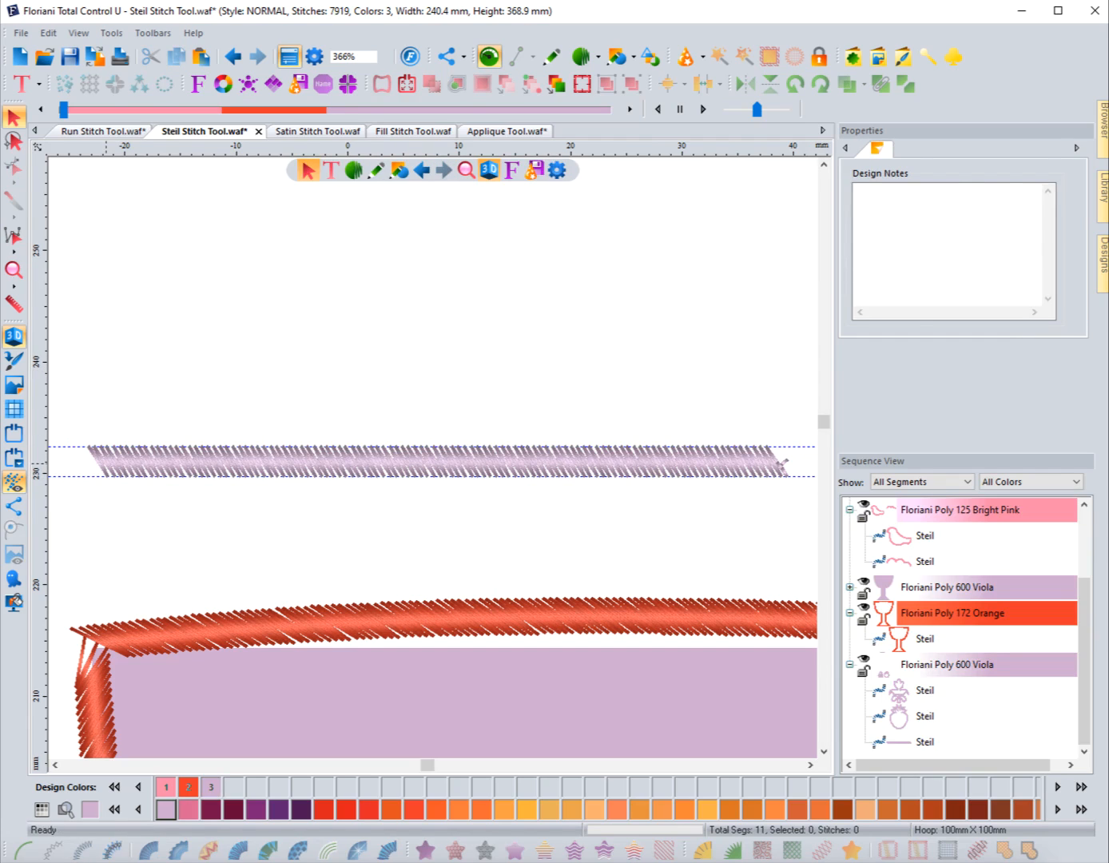
# Step: Select the straight steil line again and apply an angle of 0
pyautogui.click(692, 462)
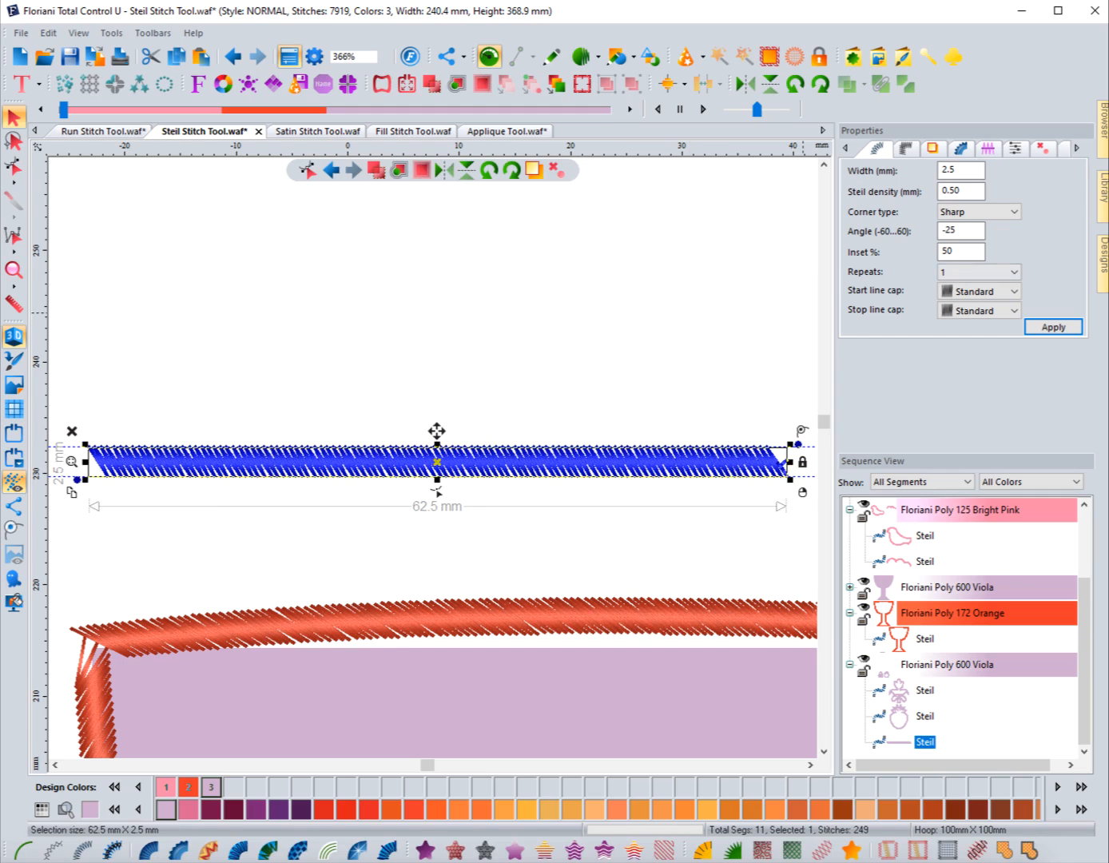
pyautogui.doubleClick(949, 231)
pyautogui.write('0')
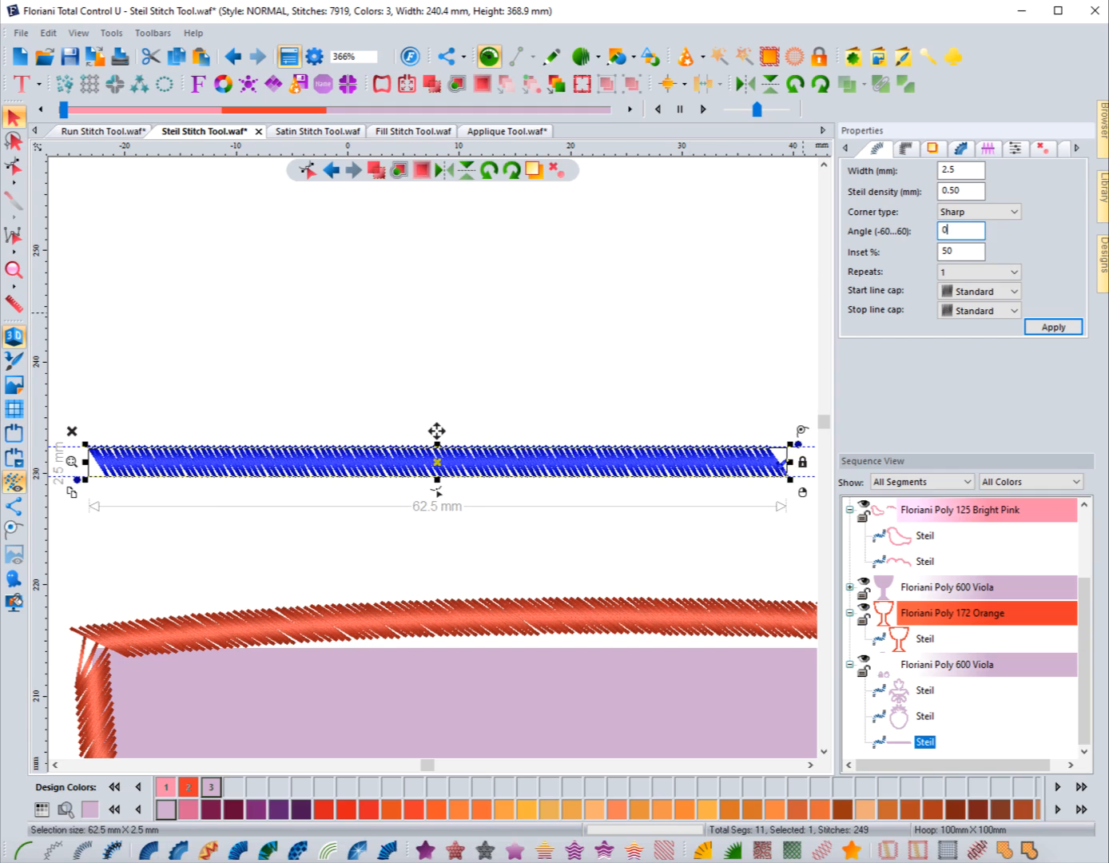
pyautogui.click(1051, 327)
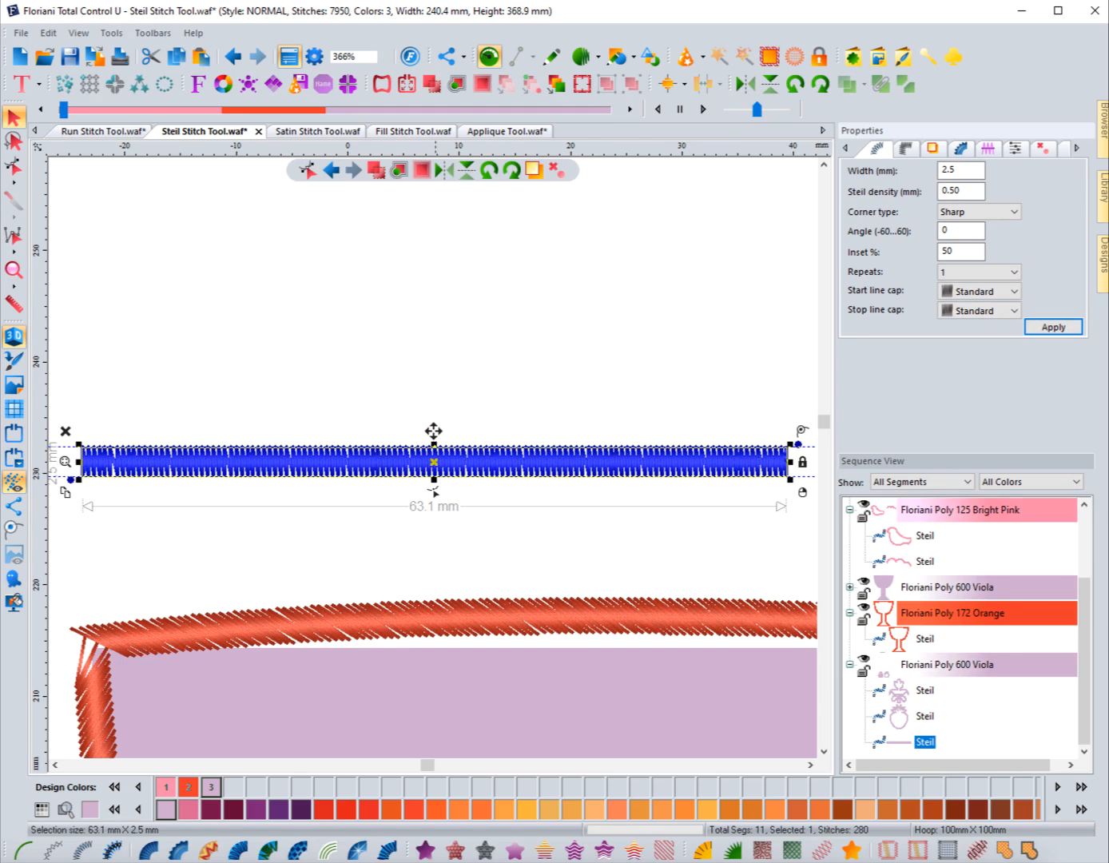
# Step: Move the straight steil line up about 14 mm, clear of the two dashed guidelines
pyautogui.moveTo(433, 430); pyautogui.dragTo(435, 275)
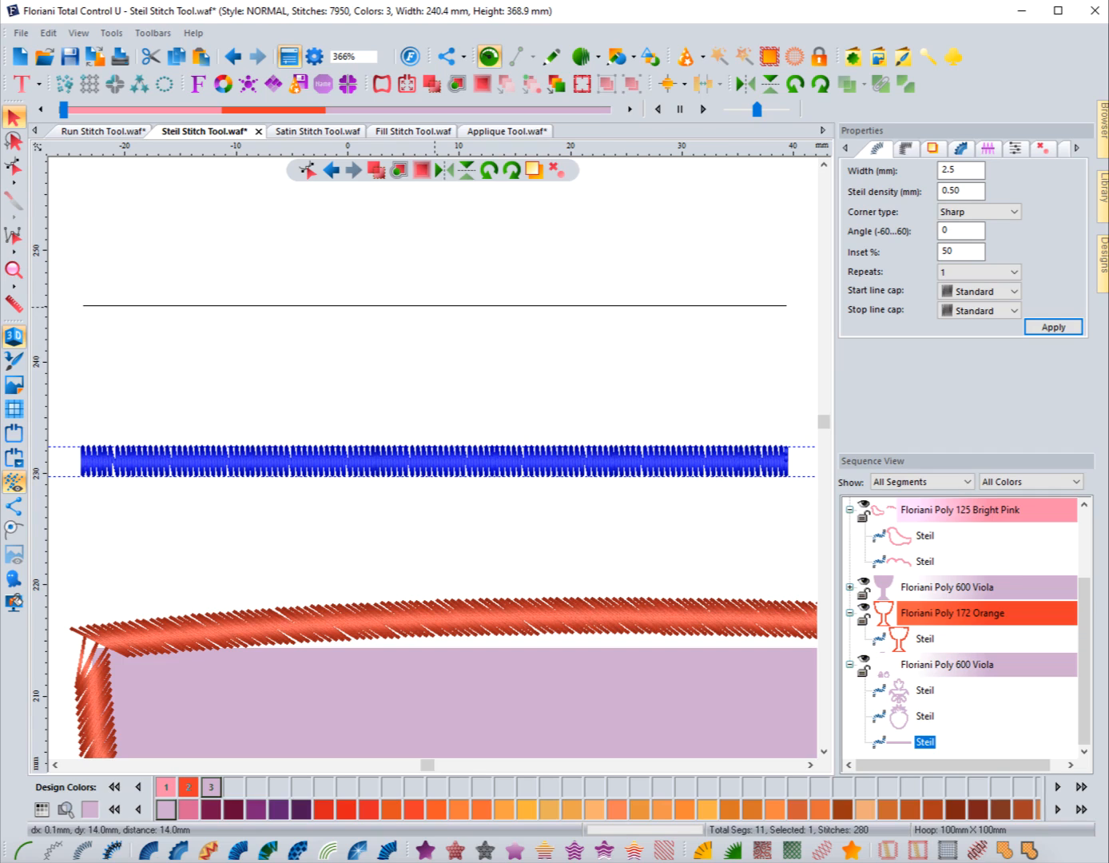
pyautogui.moveTo(435, 274); pyautogui.dragTo(437, 274)
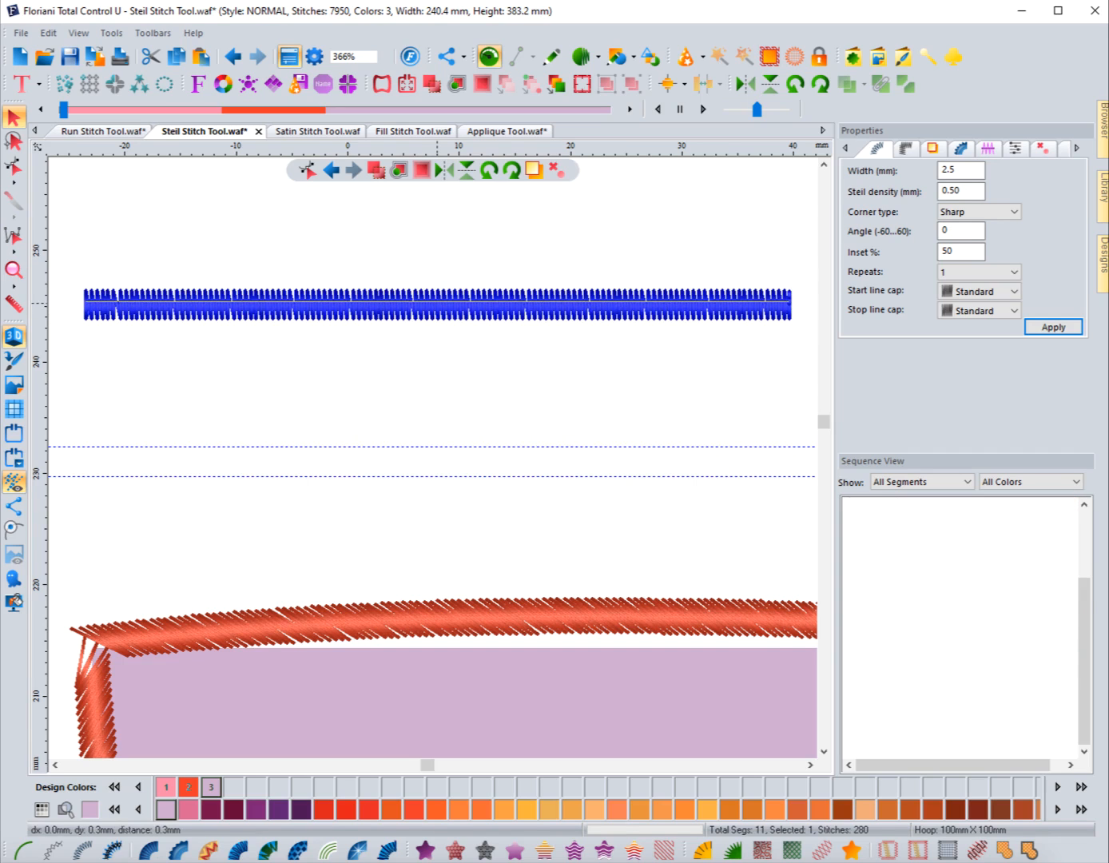
pyautogui.moveTo(437, 303); pyautogui.dragTo(437, 302)
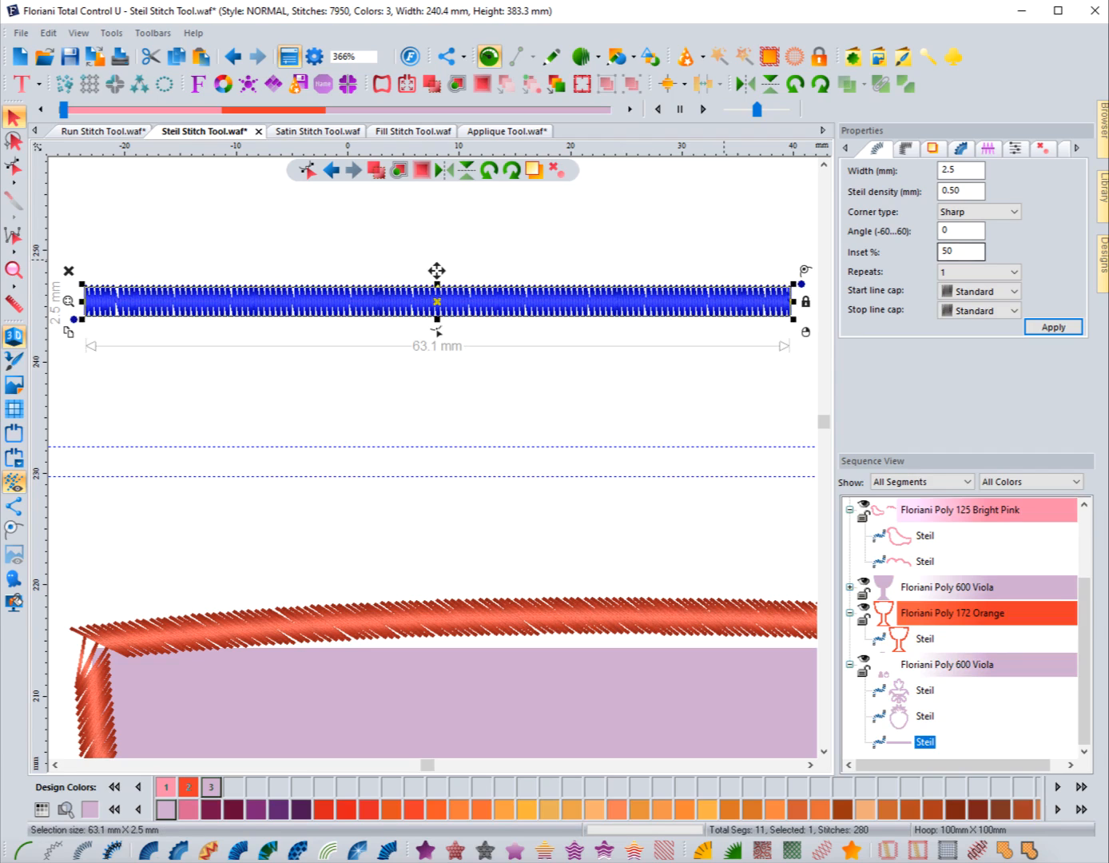
# Step: Set the straight steil line's inset to 20% and shift it slightly to compare the stitches with the base line
pyautogui.doubleClick(949, 252)
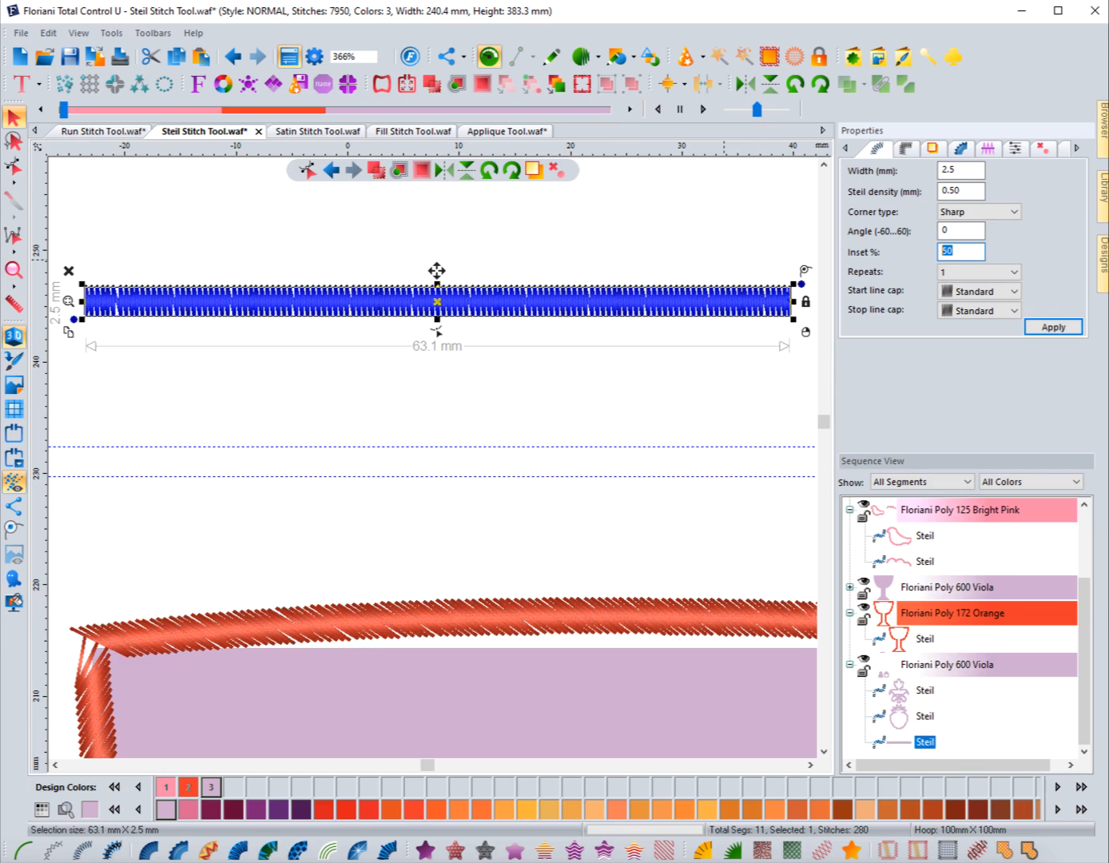
pyautogui.write('20')
pyautogui.press('Return')
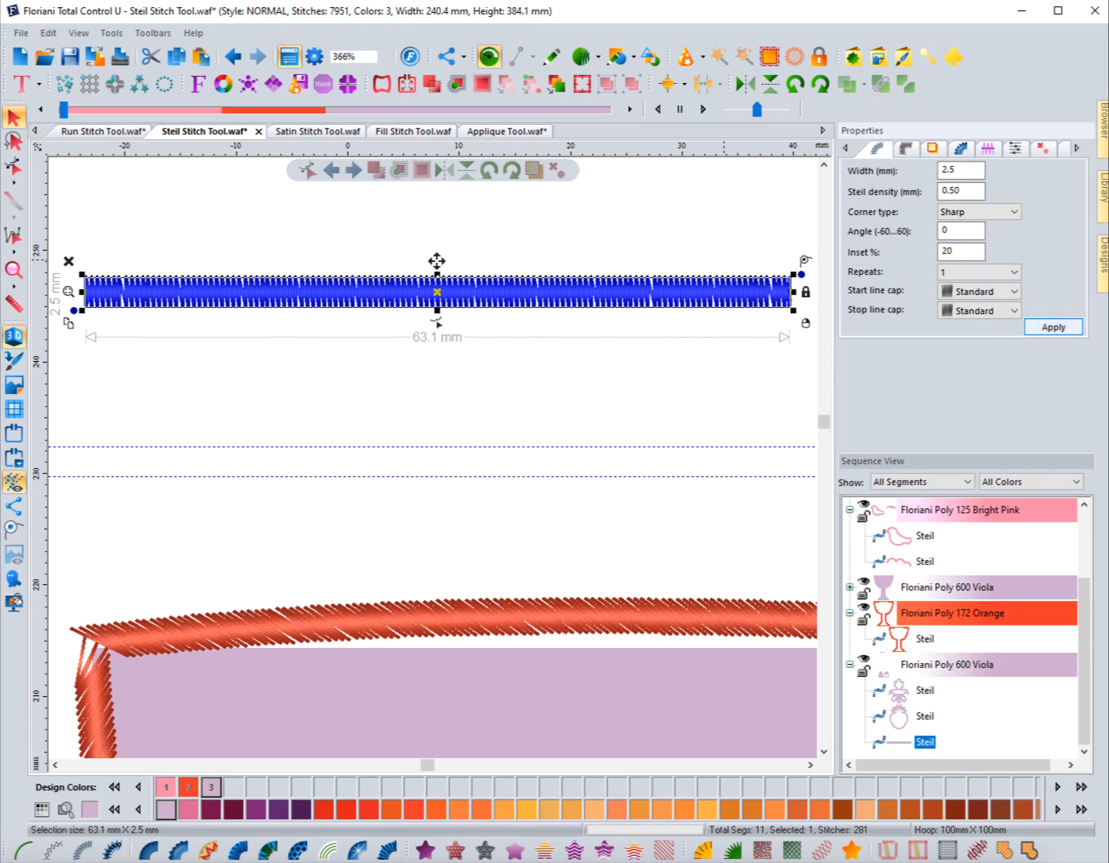
pyautogui.click(437, 293)
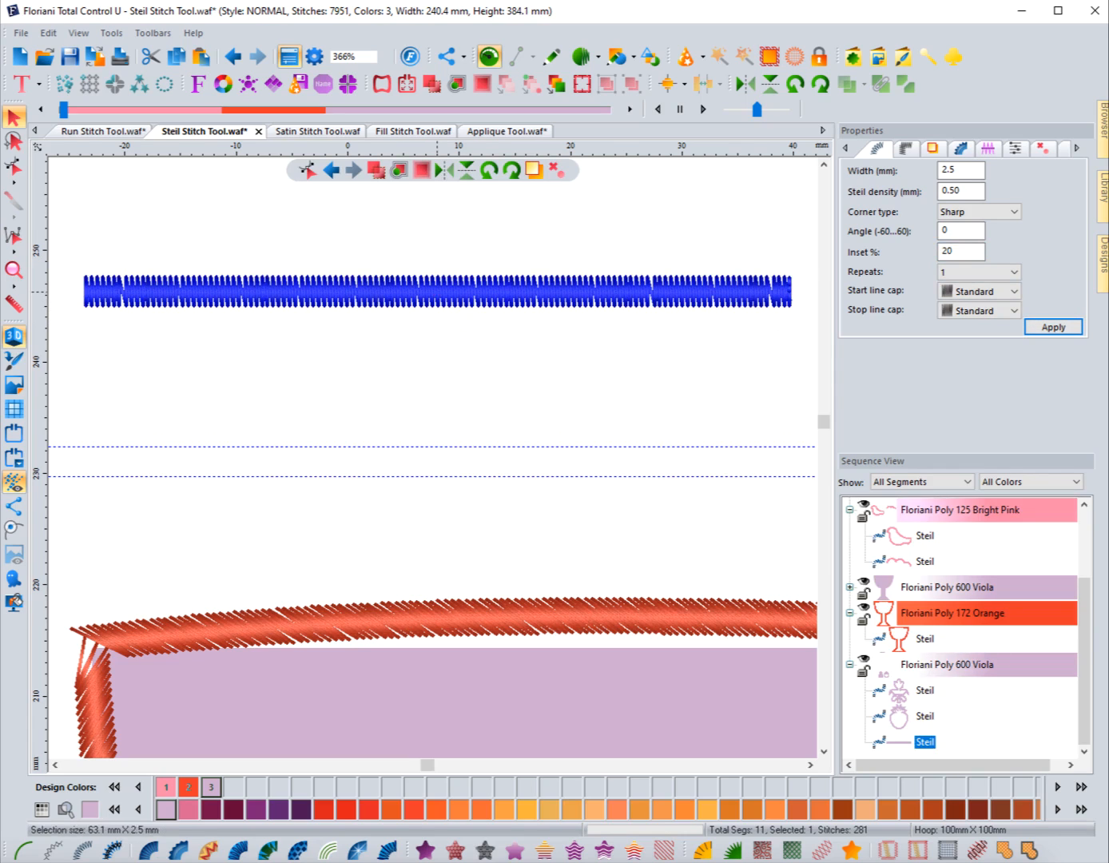
pyautogui.moveTo(437, 292); pyautogui.dragTo(436, 292)
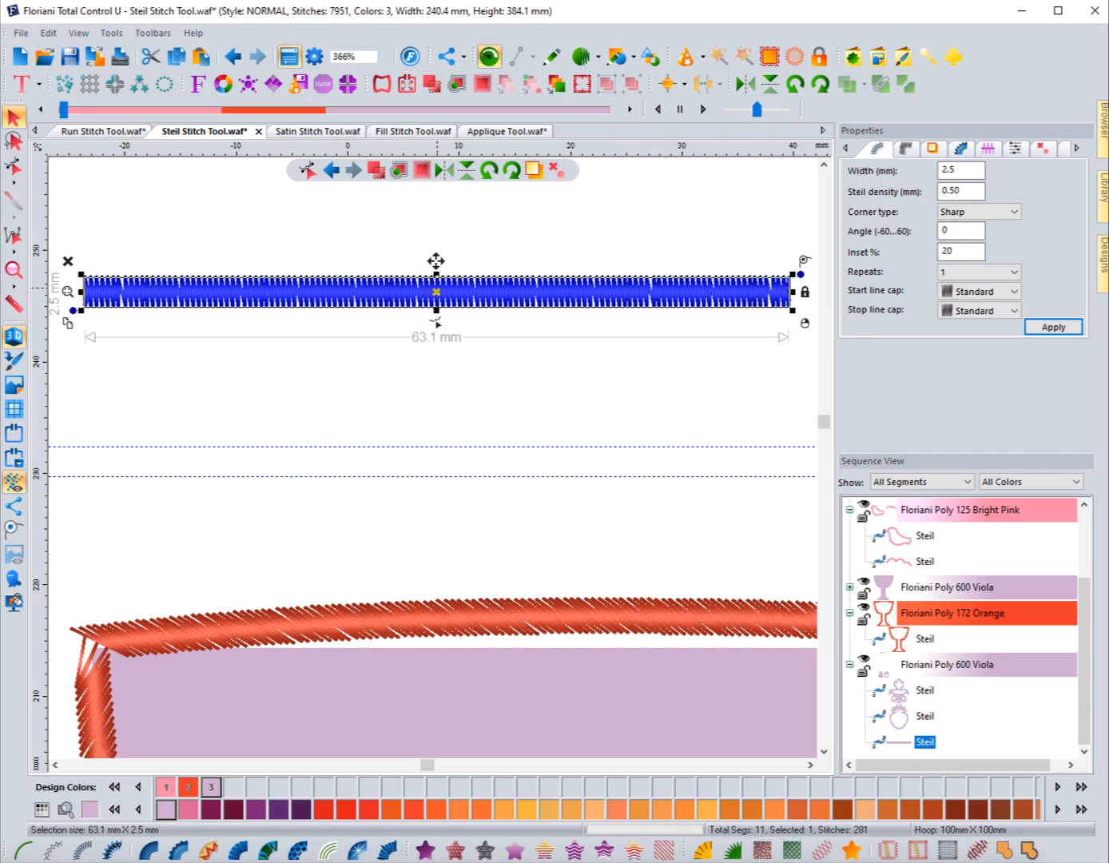
# Step: Set the straight steil line's inset to 80% and shift it slightly to check the stitches against the base line
pyautogui.doubleClick(959, 251)
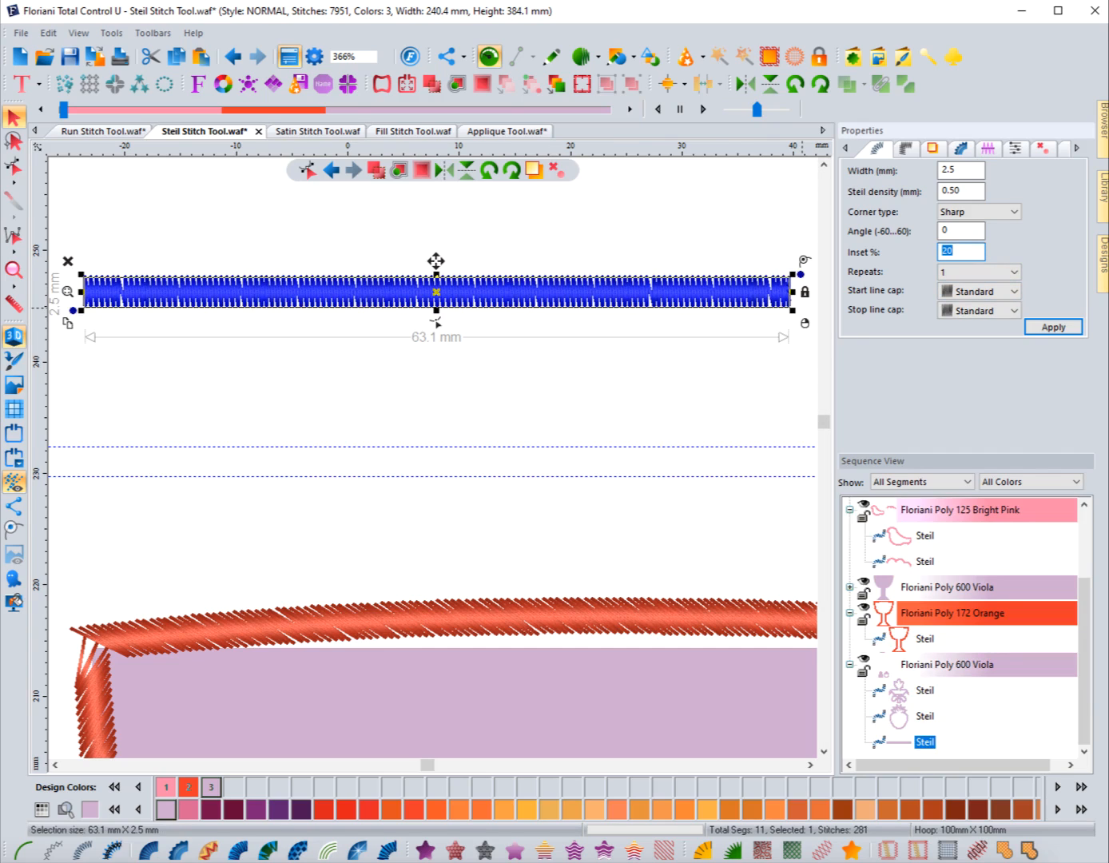
pyautogui.write('80')
pyautogui.press('Return')
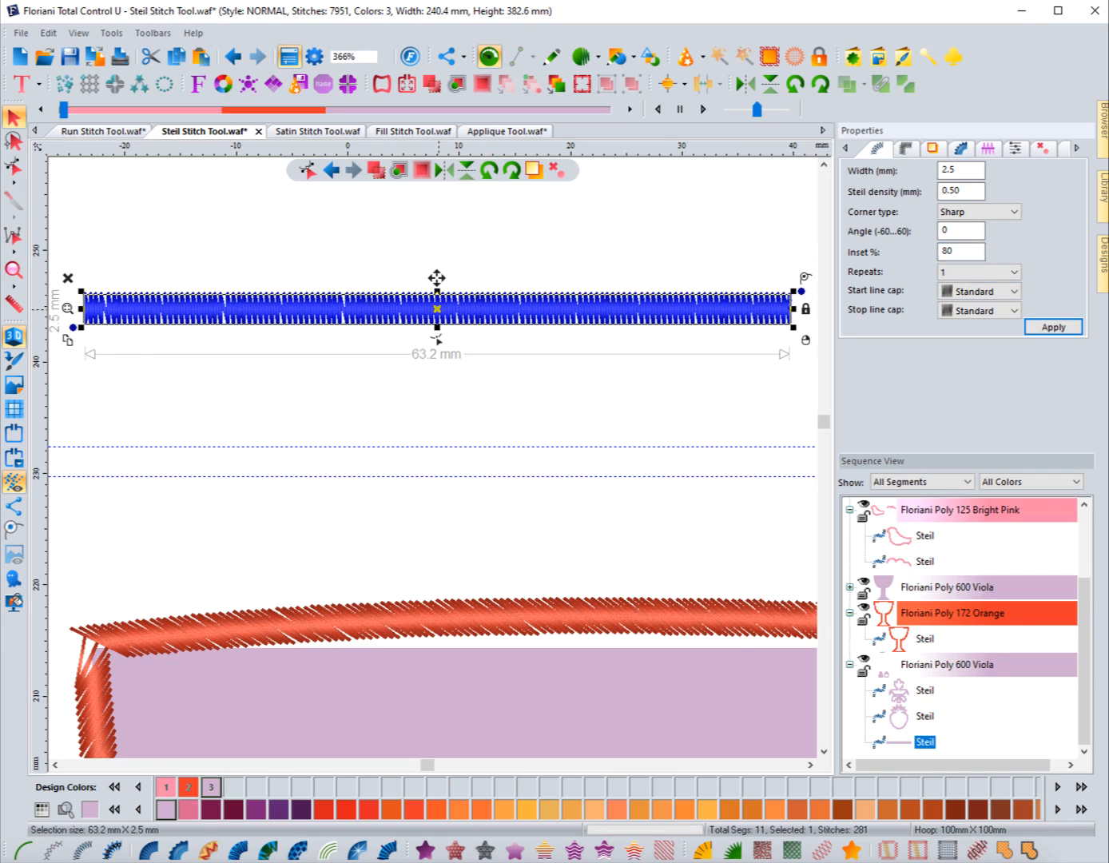
pyautogui.moveTo(439, 308); pyautogui.dragTo(438, 307)
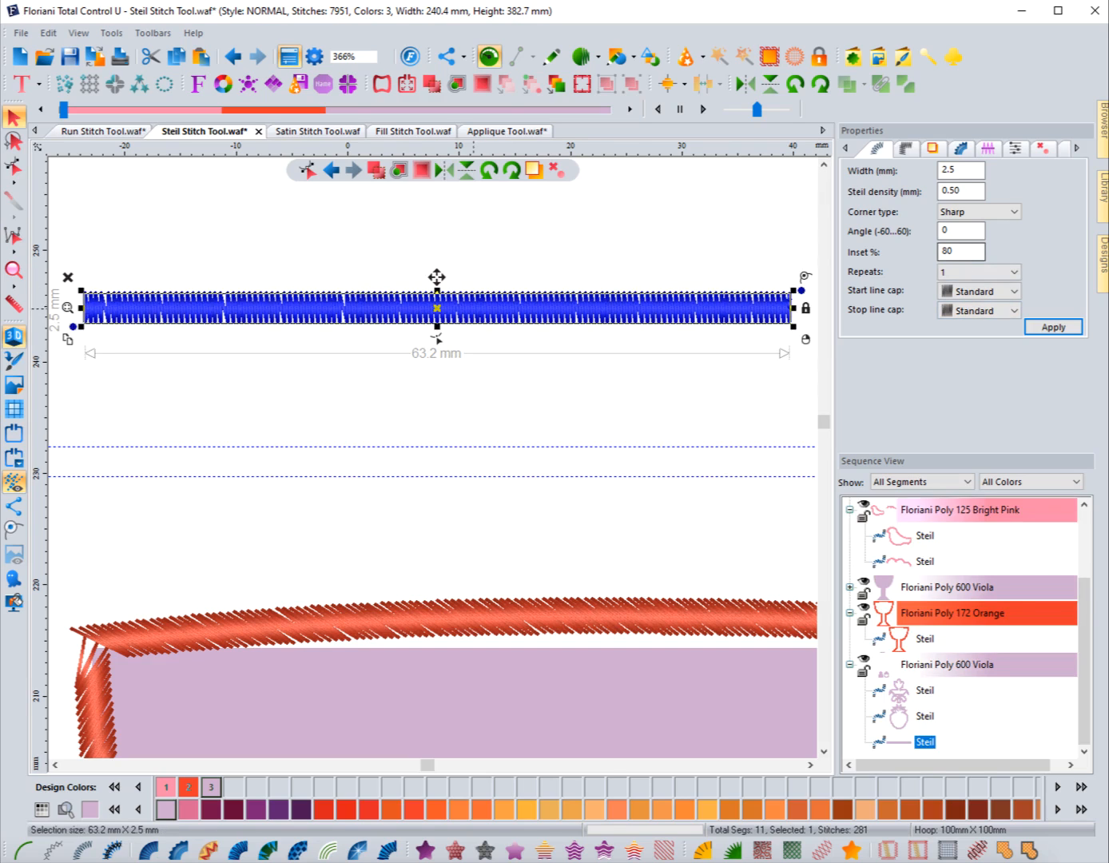
pyautogui.doubleClick(948, 251)
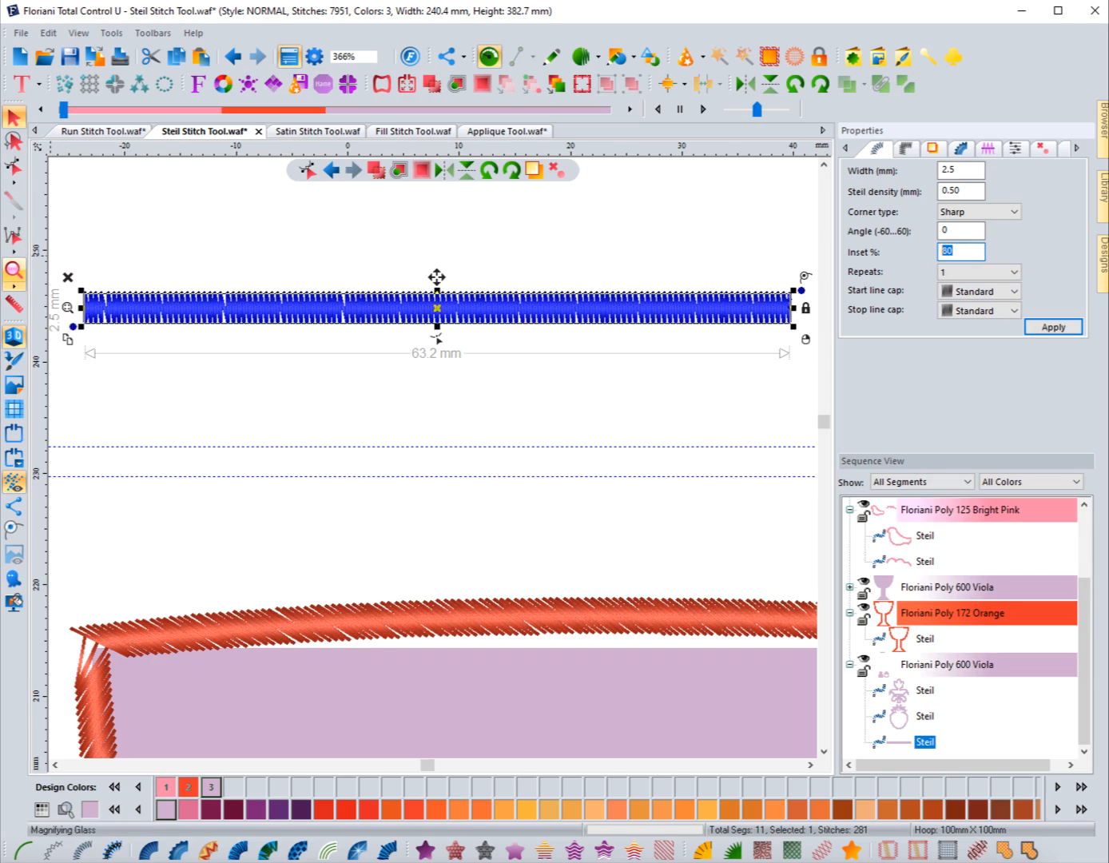
# Step: Select the orange goblet outline and set its steil angle to 0
pyautogui.click(13, 270)
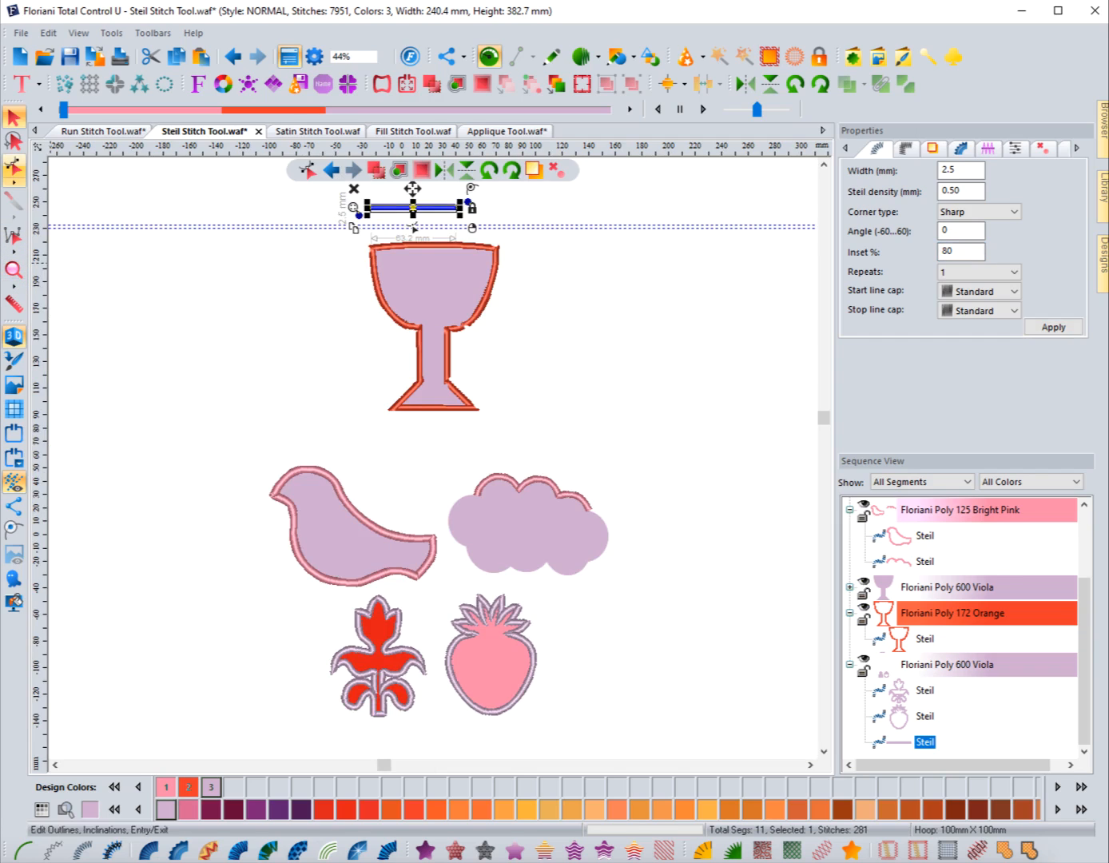
pyautogui.click(13, 270)
pyautogui.moveTo(551, 433); pyautogui.dragTo(331, 226)
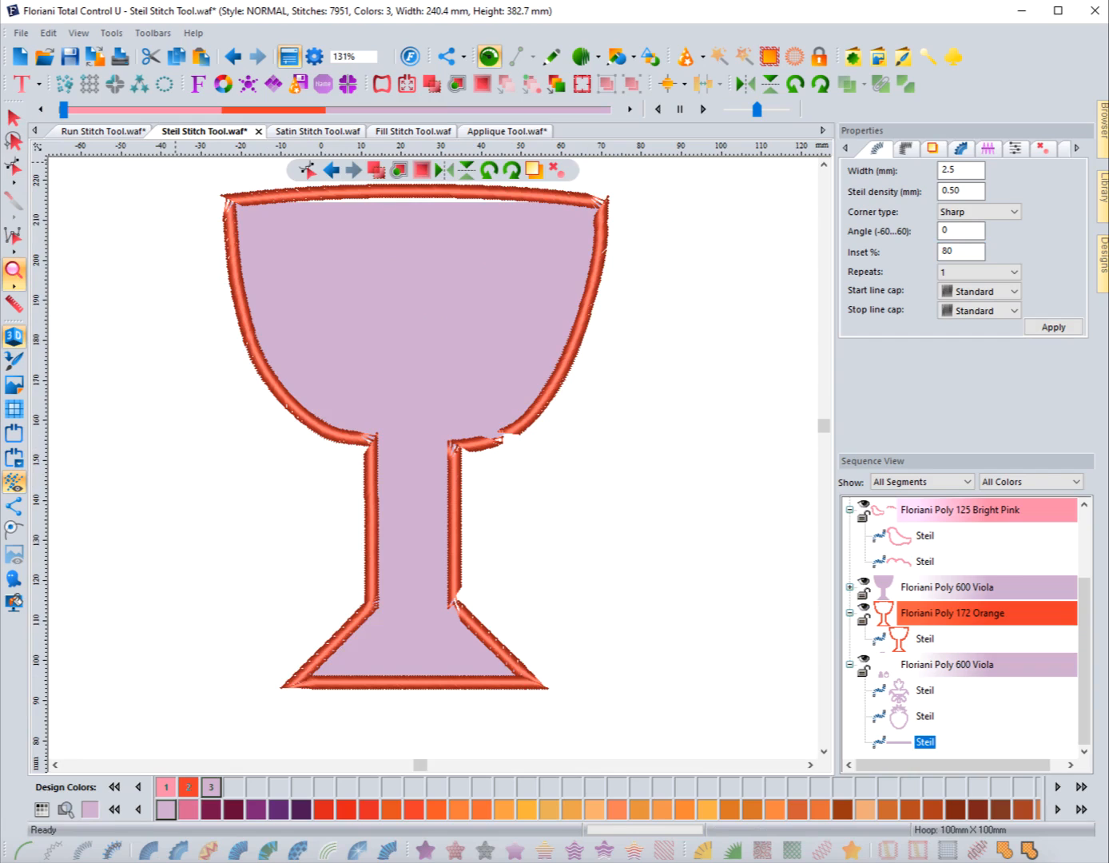
pyautogui.click(13, 117)
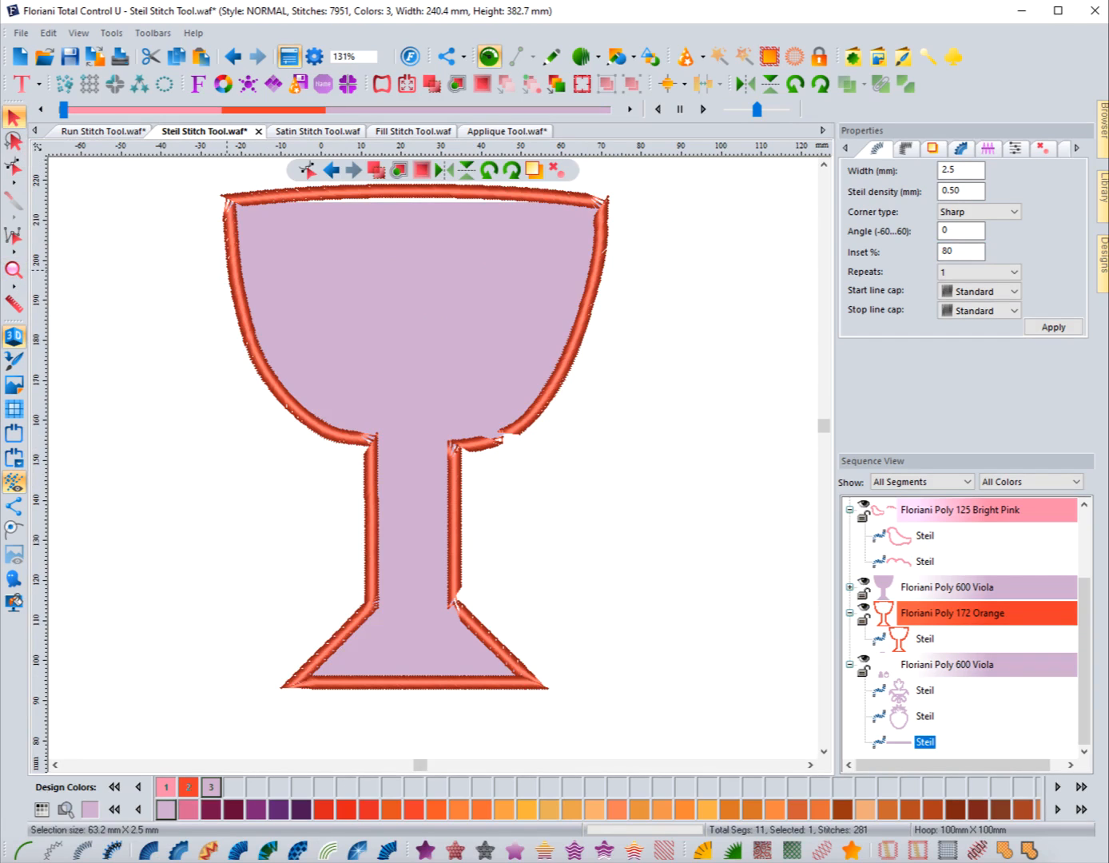
pyautogui.click(415, 193)
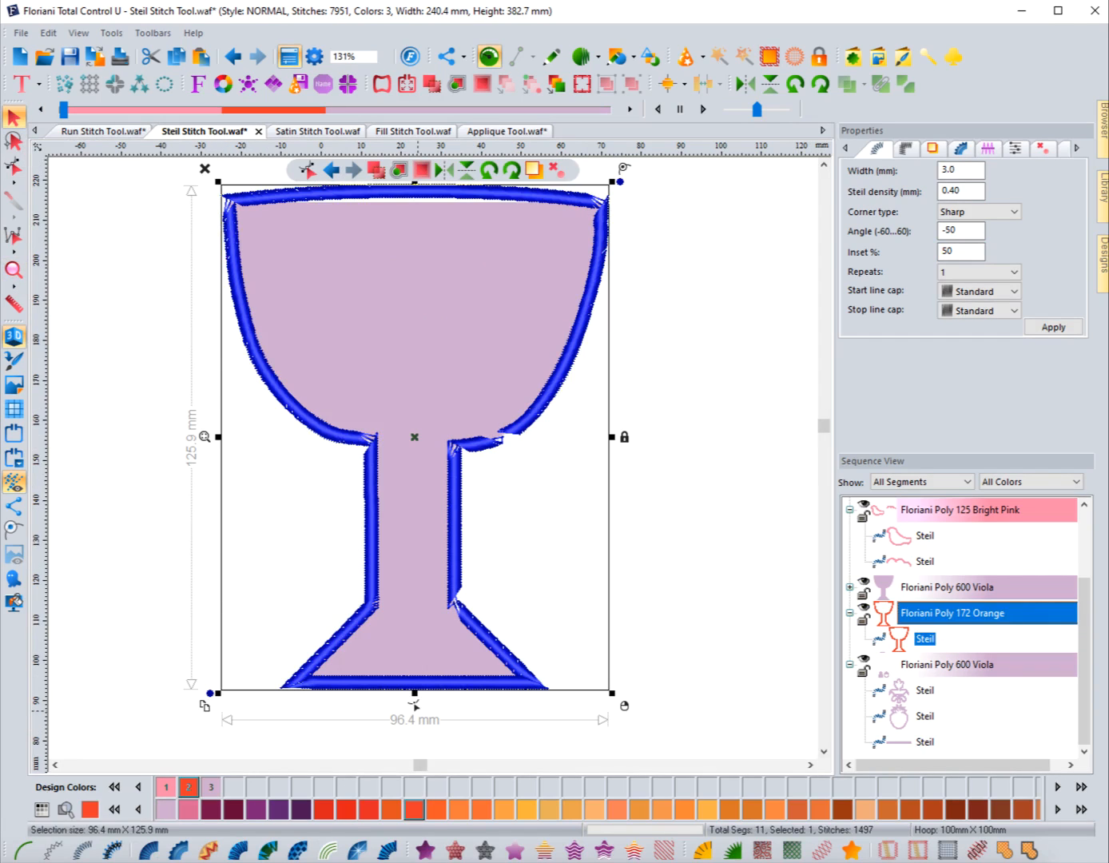
pyautogui.press('Tab')
pyautogui.press('Tab')
pyautogui.press('Tab')
pyautogui.press('Tab')
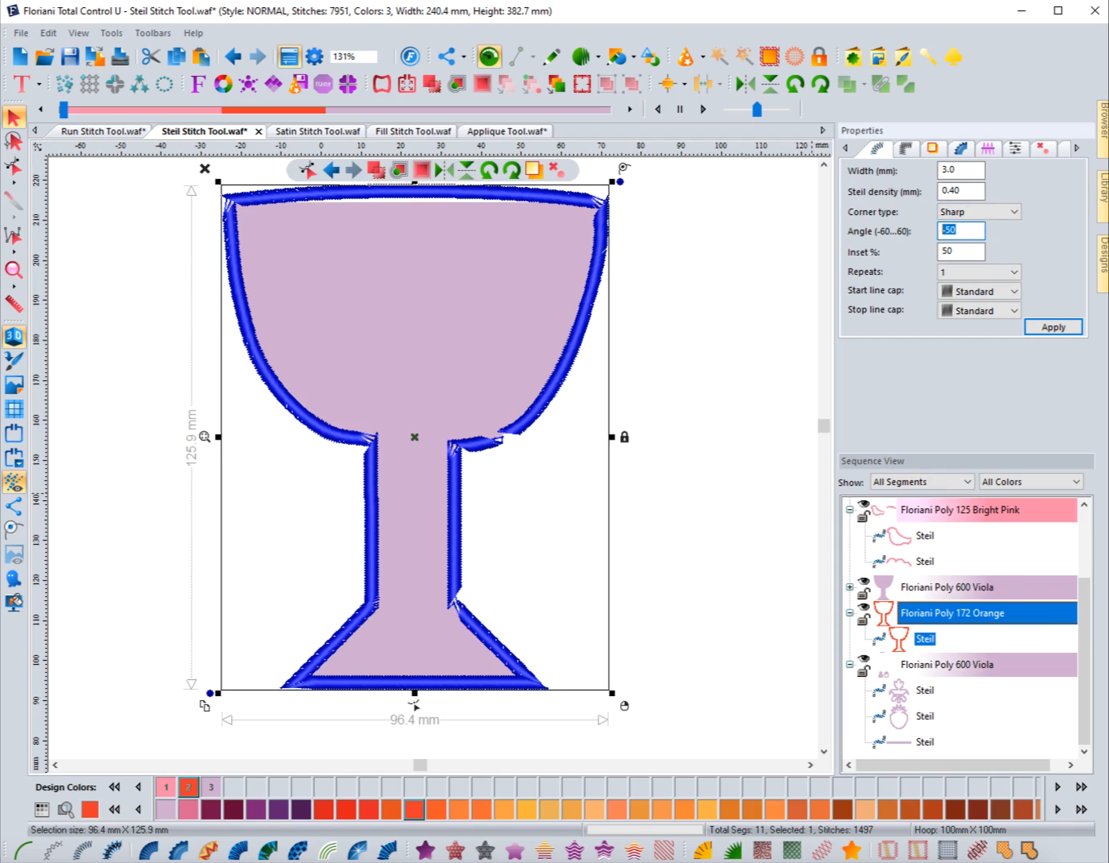
pyautogui.write('0')
pyautogui.press('Return')
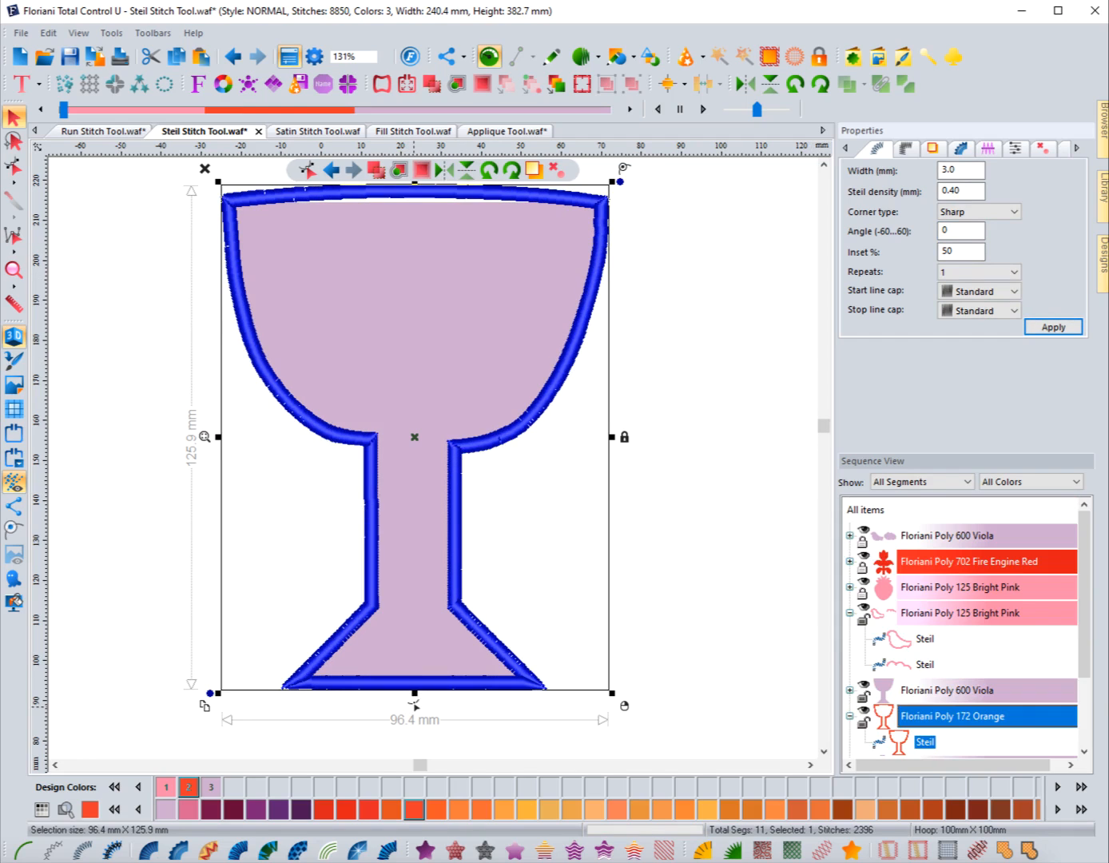
# Step: Edit the goblet outline's shape, pulling the curved rim segment down to make it straight
pyautogui.click(414, 706)
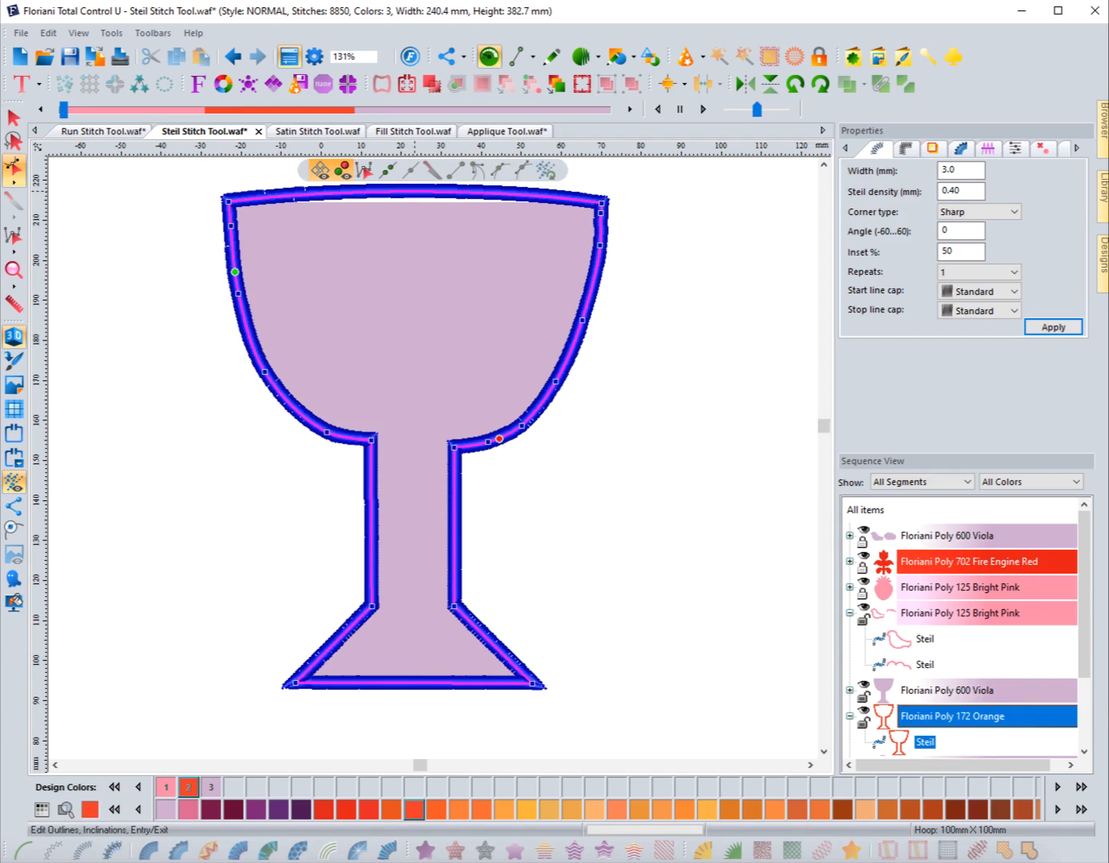
pyautogui.moveTo(415, 191); pyautogui.dragTo(415, 202)
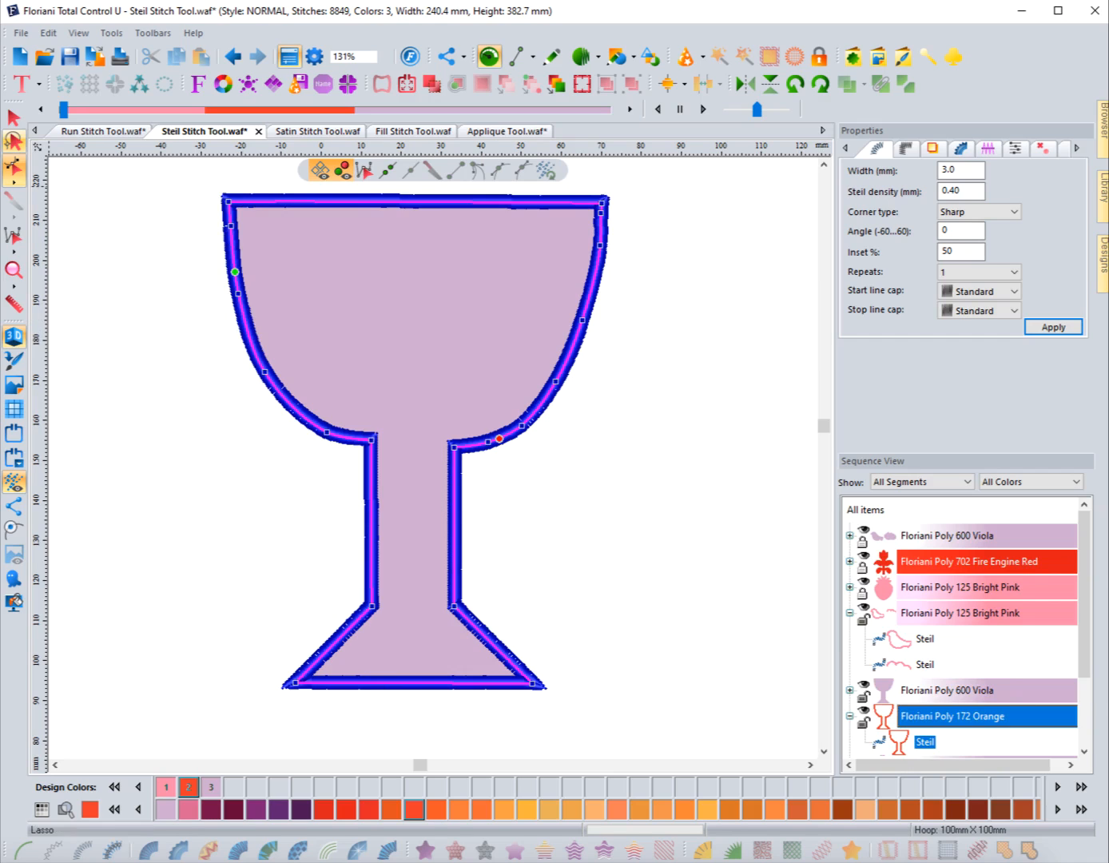
pyautogui.click(13, 117)
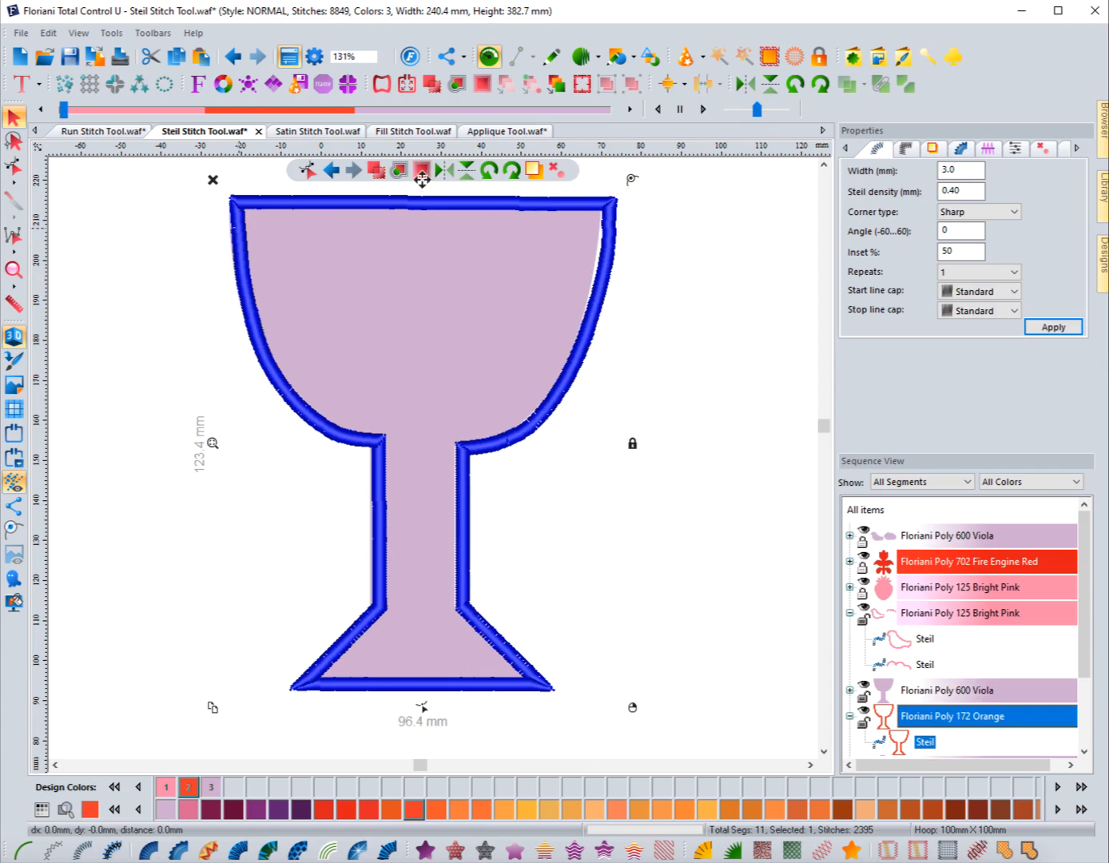
# Step: Shift the goblet outline off the filled shape to compare it with the artwork edge, and return it to its place
pyautogui.moveTo(415, 178)
pyautogui.mouseDown()
pyautogui.moveTo(448, 189)
pyautogui.moveTo(411, 178)
pyautogui.mouseUp()
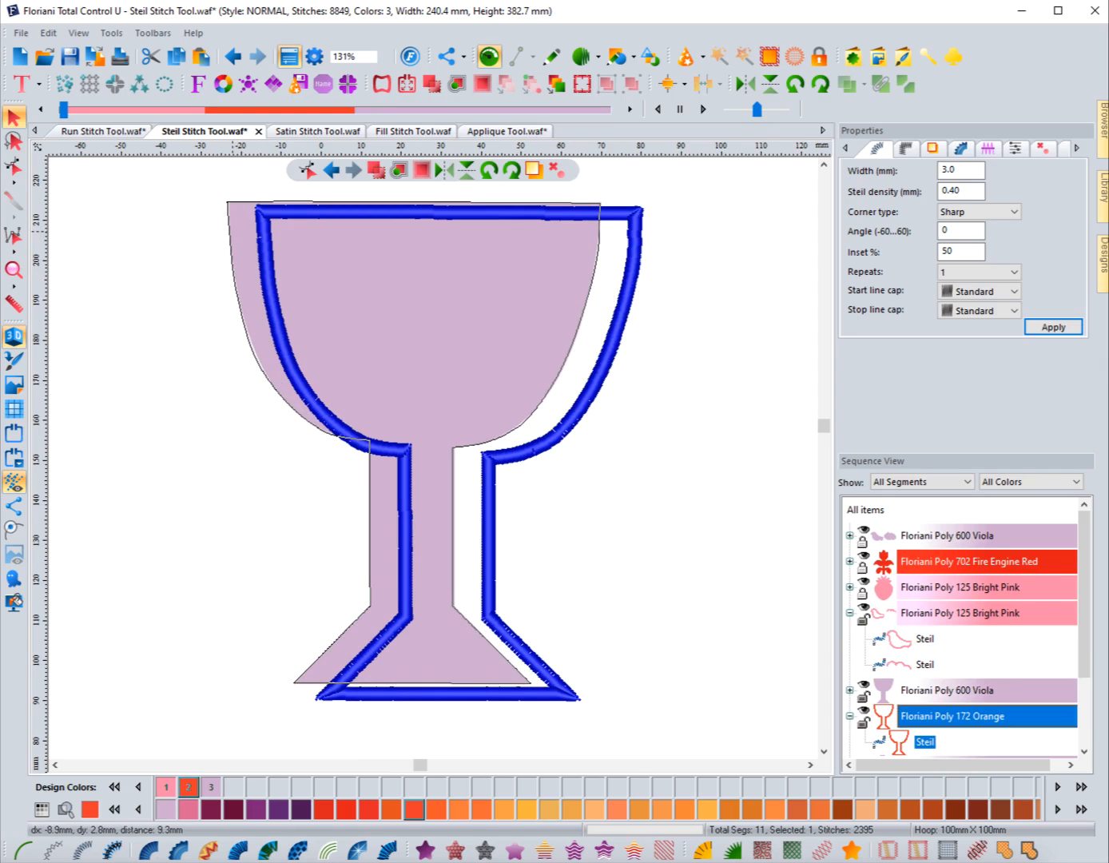
pyautogui.moveTo(233, 231)
pyautogui.mouseDown()
pyautogui.moveTo(258, 241)
pyautogui.moveTo(234, 232)
pyautogui.mouseUp()
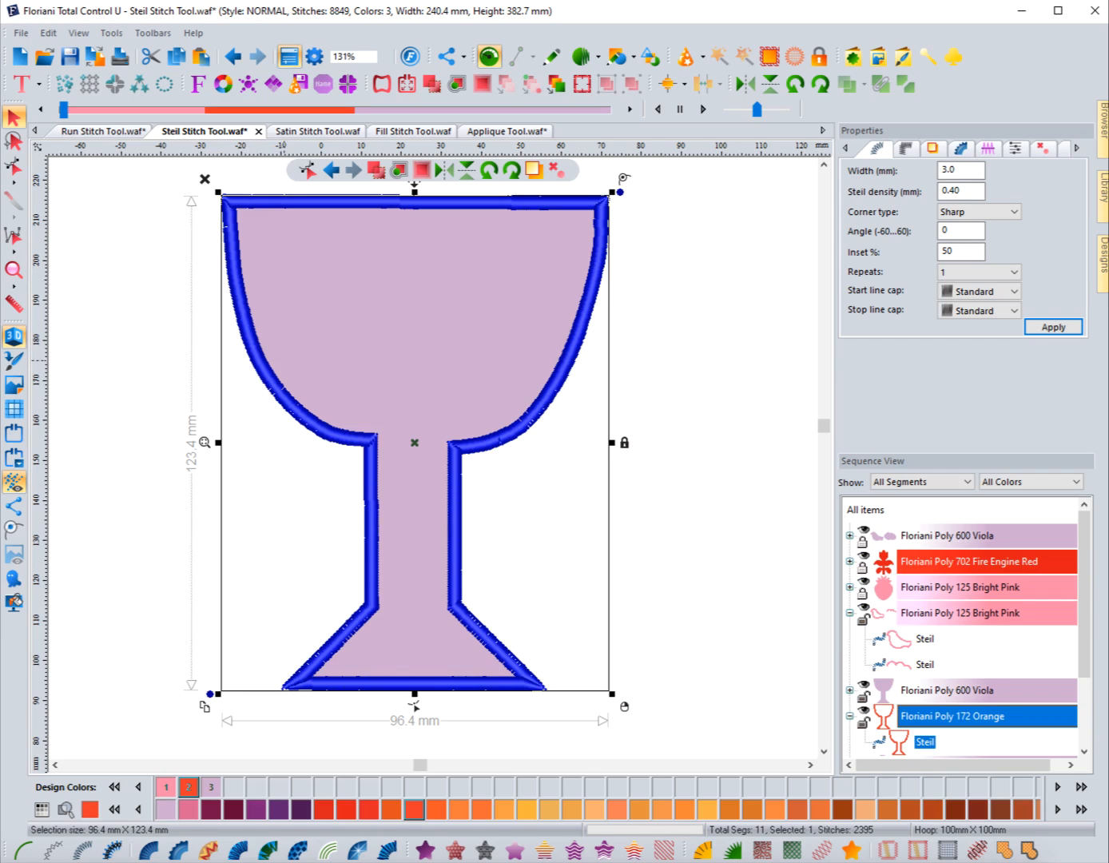
# Step: Set the goblet outline's inset to 80% and nudge the outline very slightly against the filled shape
pyautogui.doubleClick(948, 252)
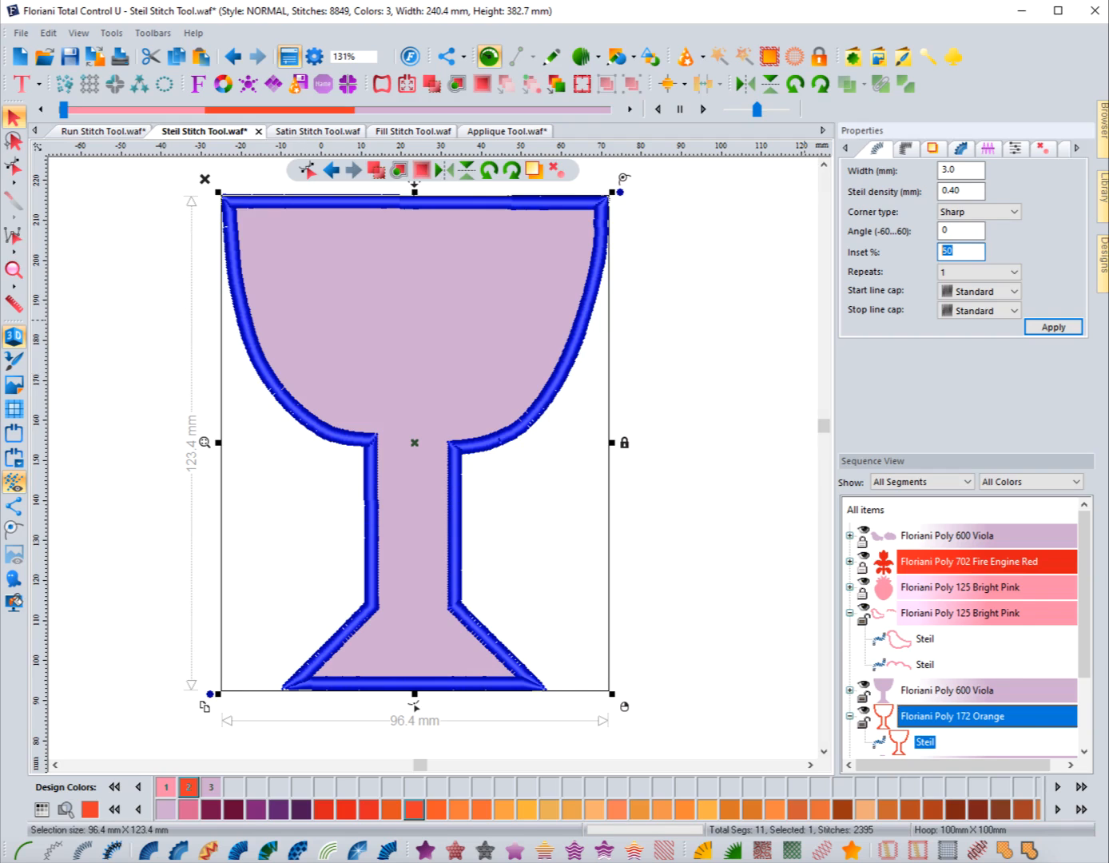
pyautogui.write('80')
pyautogui.press('Return')
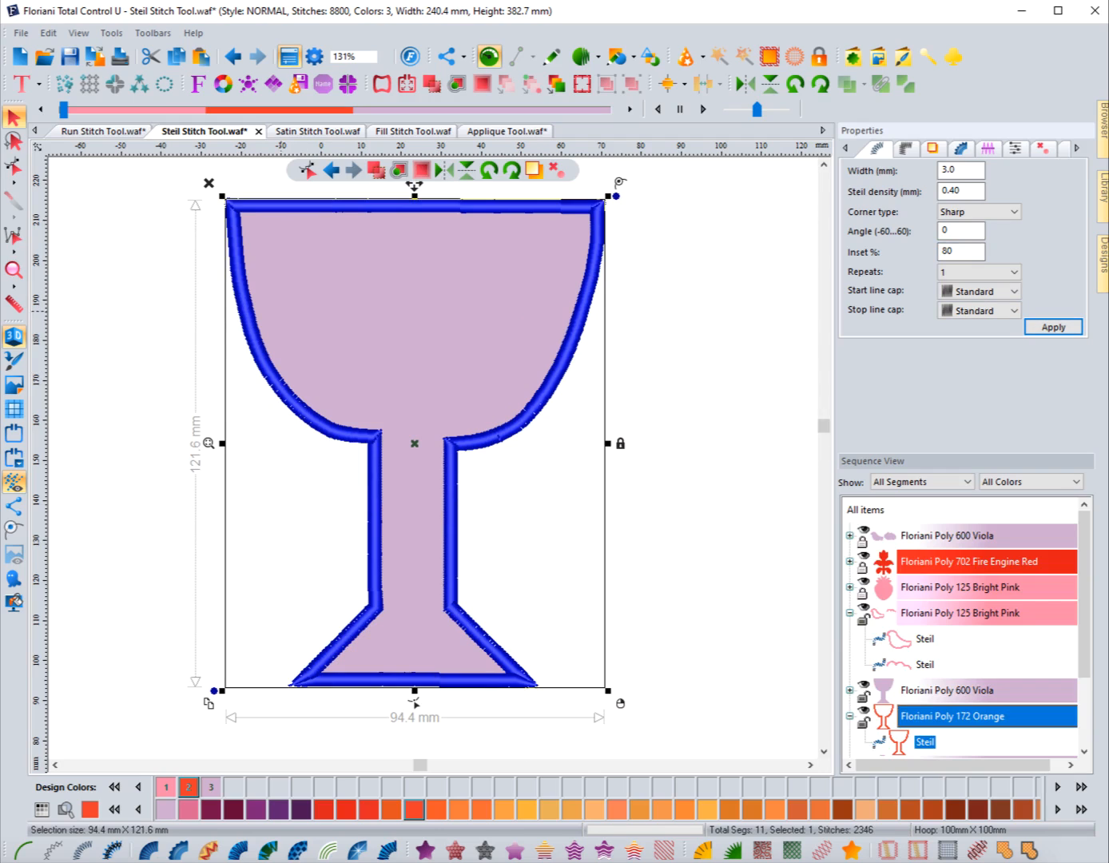
pyautogui.moveTo(248, 311); pyautogui.dragTo(249, 311)
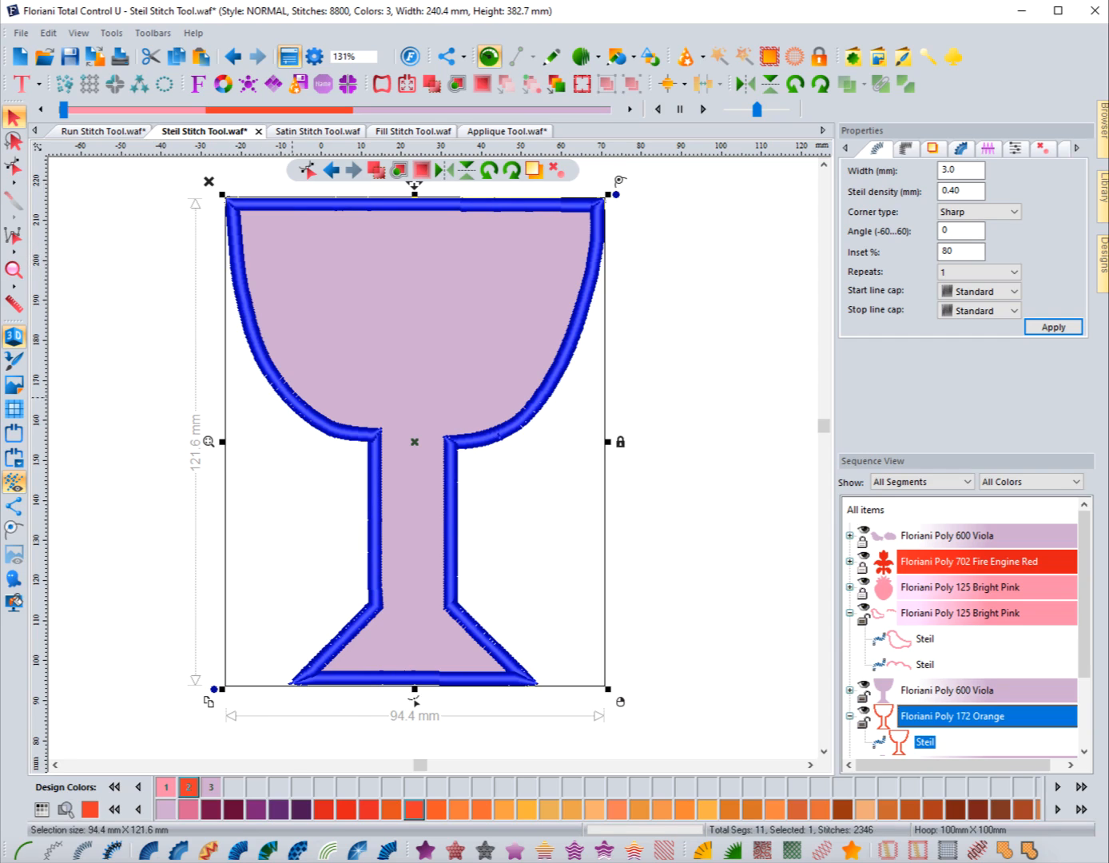
# Step: Set the goblet outline's inset to 20% and deselect it to view the stitches in their thread color
pyautogui.doubleClick(947, 250)
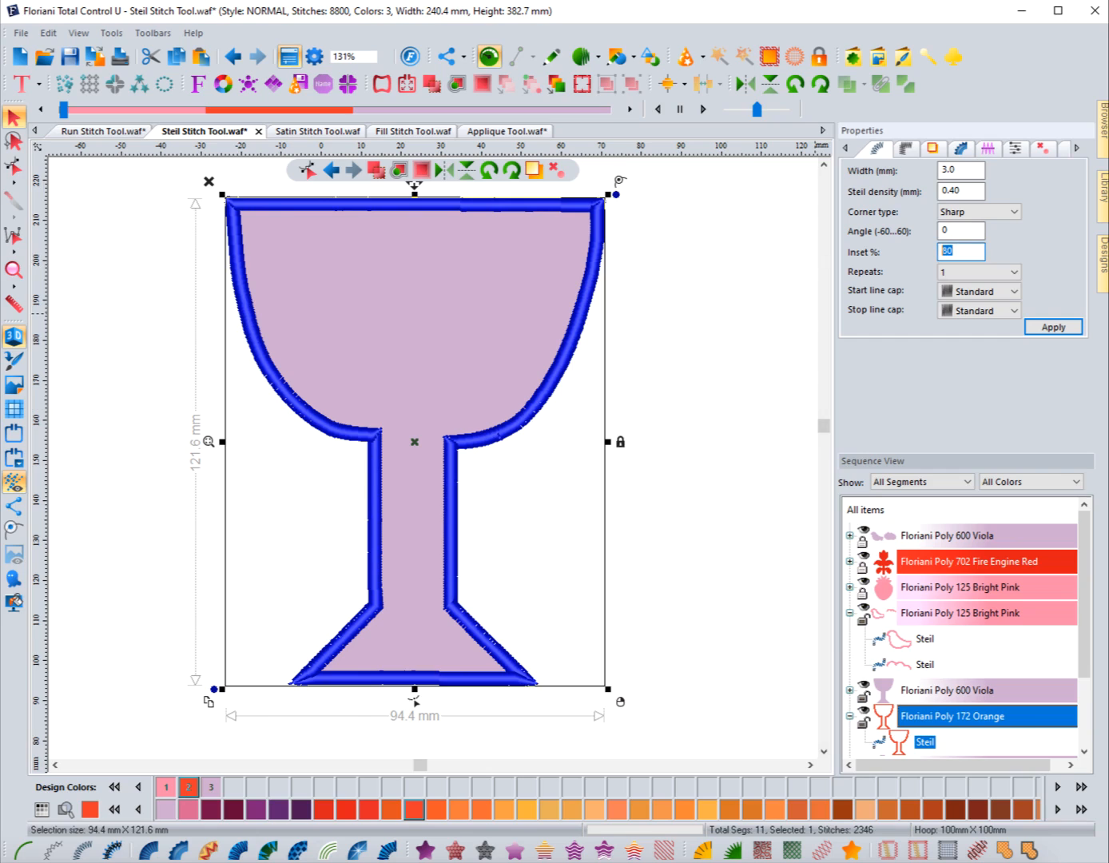
pyautogui.write('20')
pyautogui.press('Return')
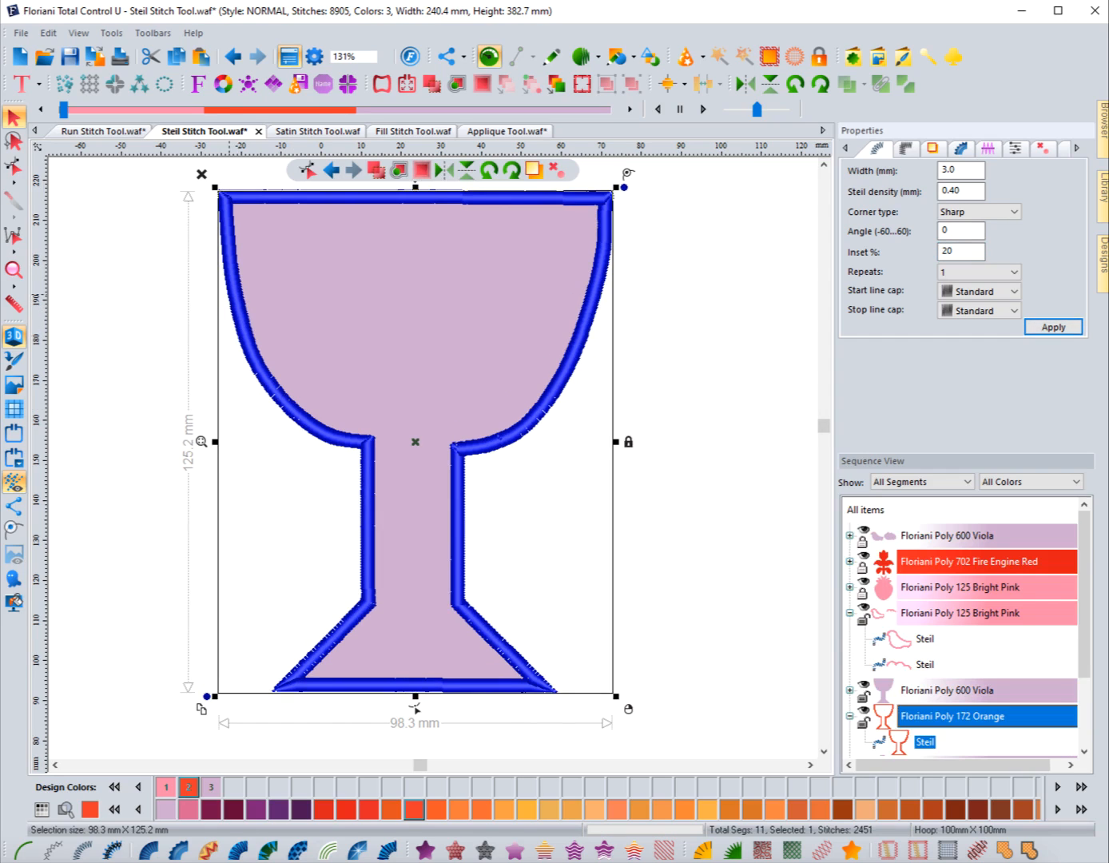
pyautogui.press('Escape')
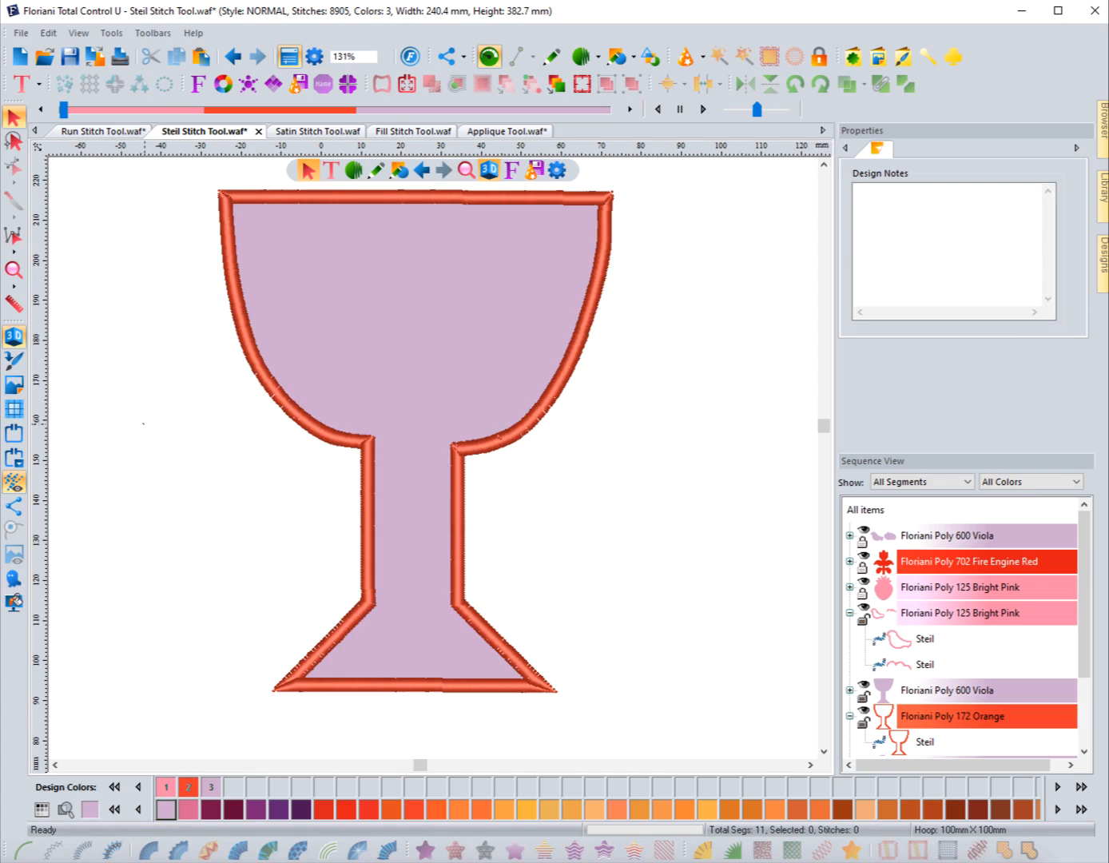
# Step: Select the orange goblet outline and apply a steil density of 14 mm
pyautogui.click(297, 415)
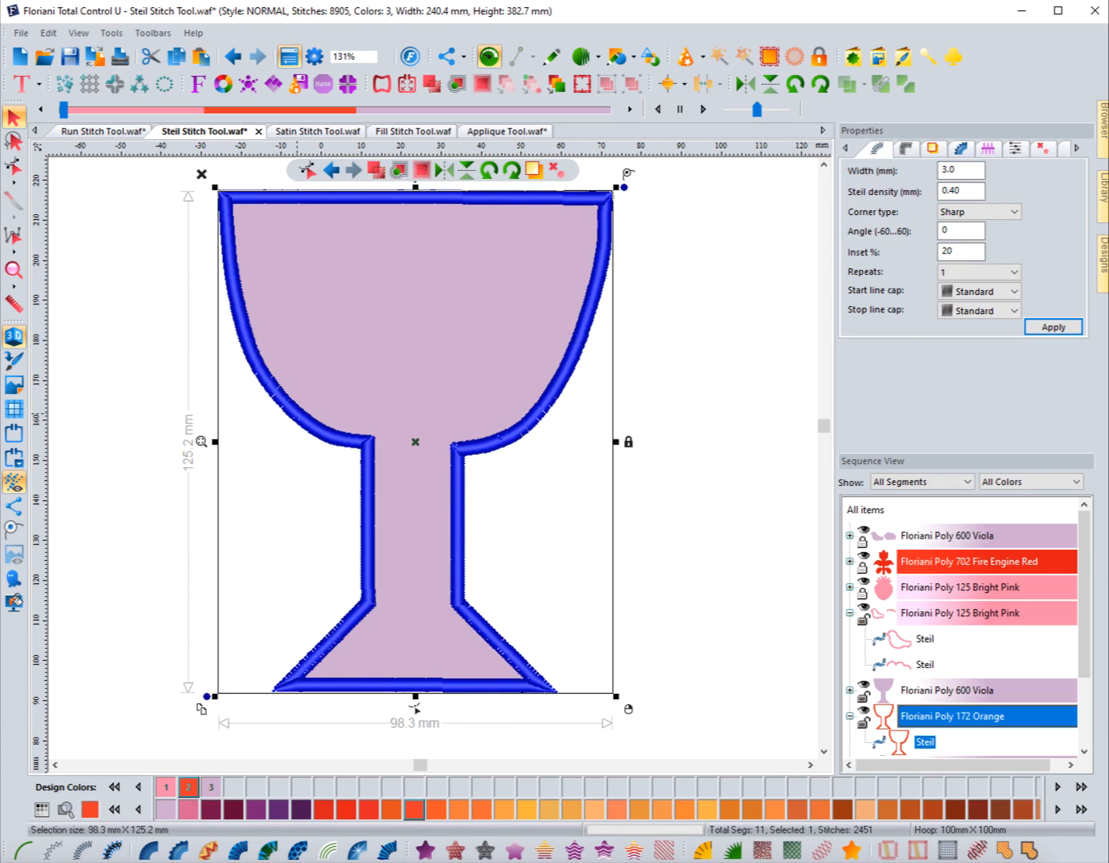
pyautogui.doubleClick(949, 191)
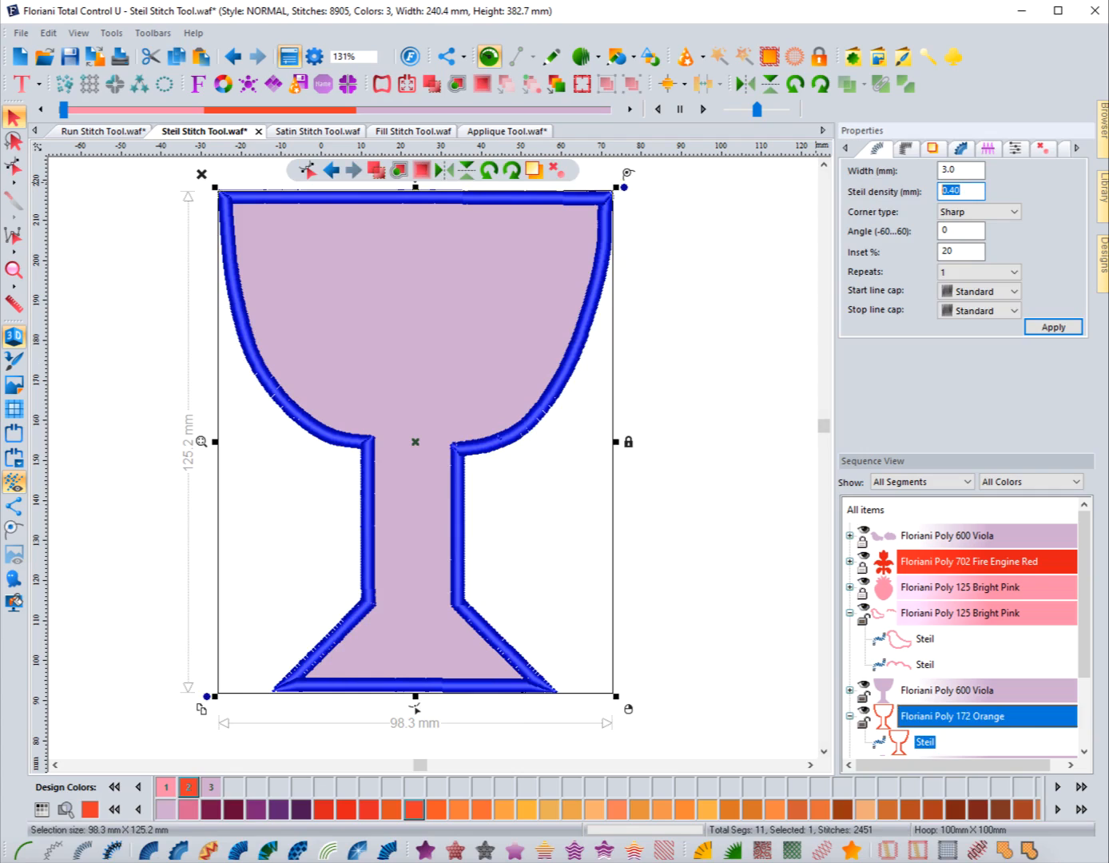
pyautogui.write('14')
pyautogui.click(1053, 326)
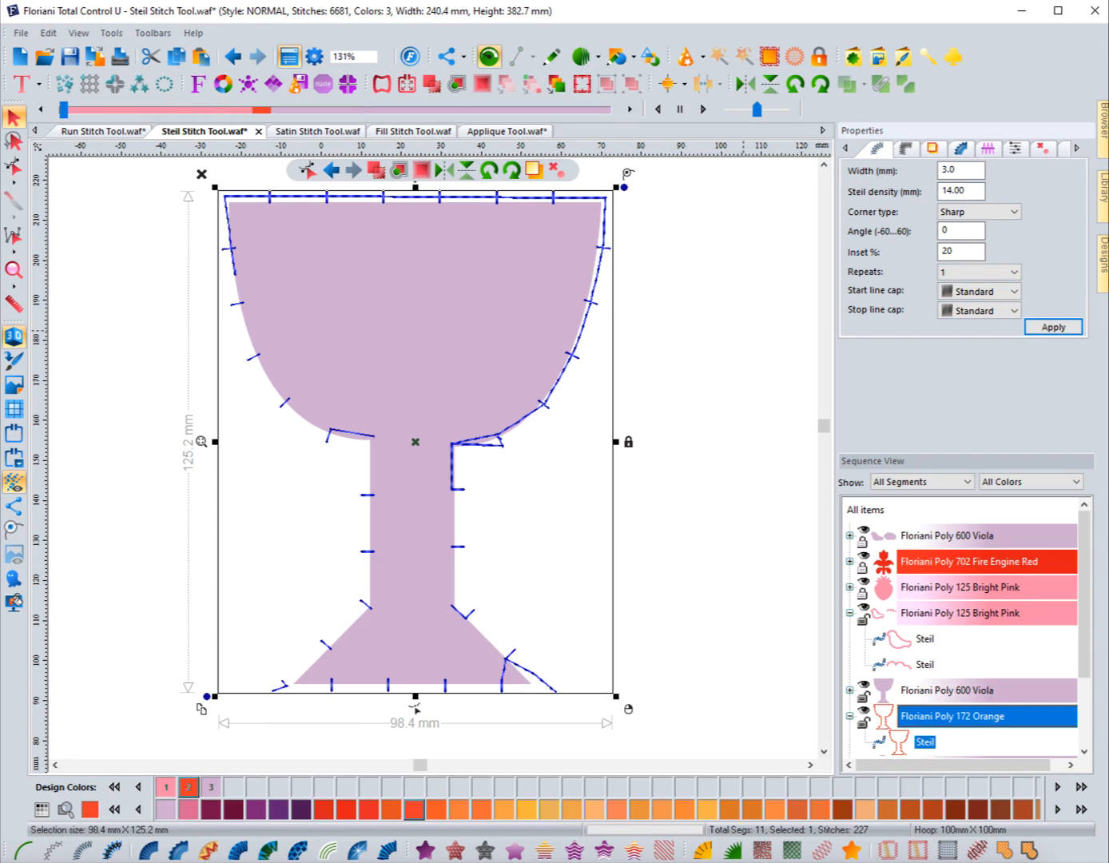
# Step: Set the goblet outline's steil density to 1.5 mm and deselect it to view the open zigzag
pyautogui.click(963, 189)
pyautogui.doubleClick(962, 190)
pyautogui.write('1.5')
pyautogui.press('Return')
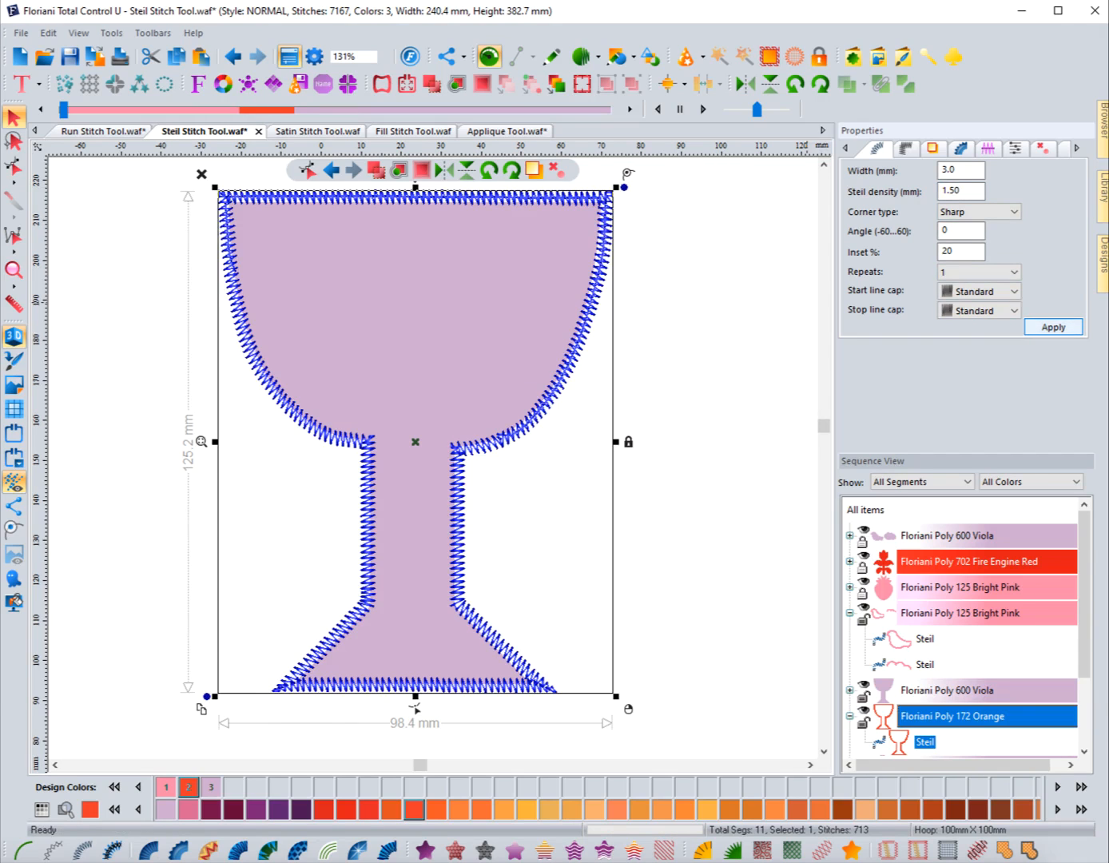
pyautogui.press('Escape')
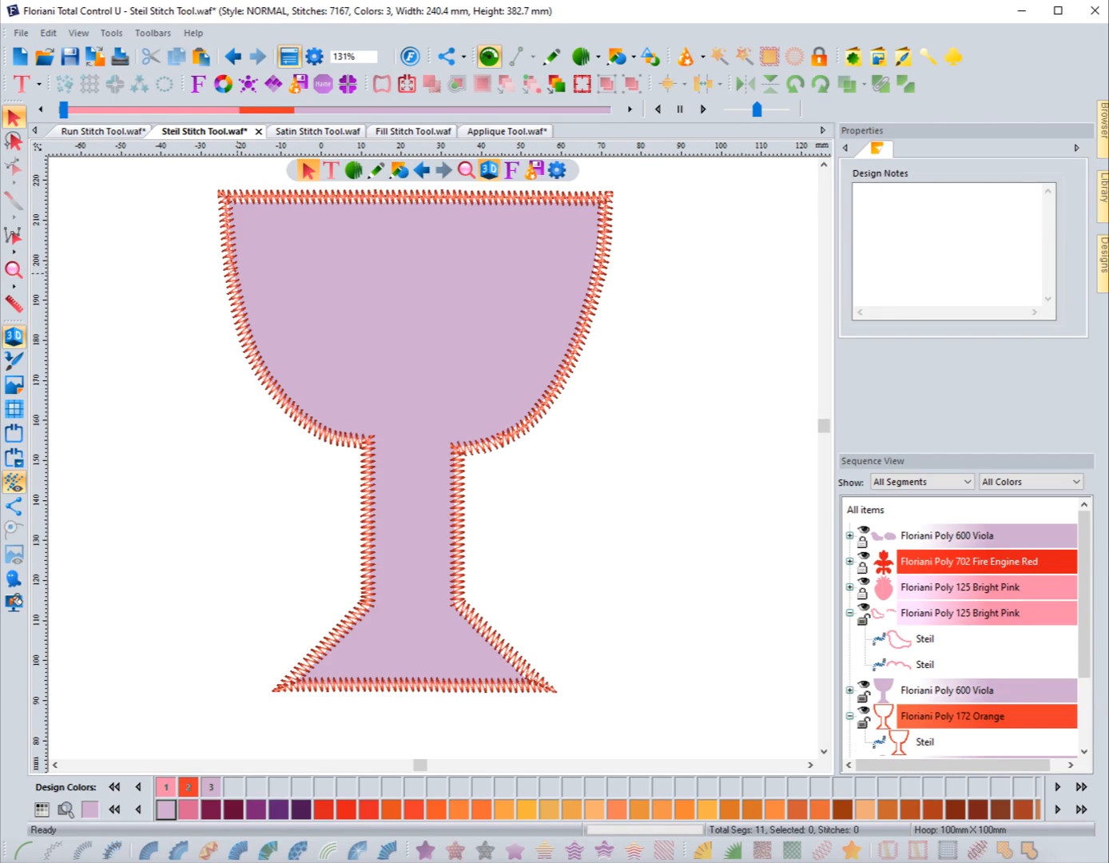
# Step: Set the open zigzag goblet outline's inset to 80% and compare it selected and deselected against the fill edge
pyautogui.click(341, 201)
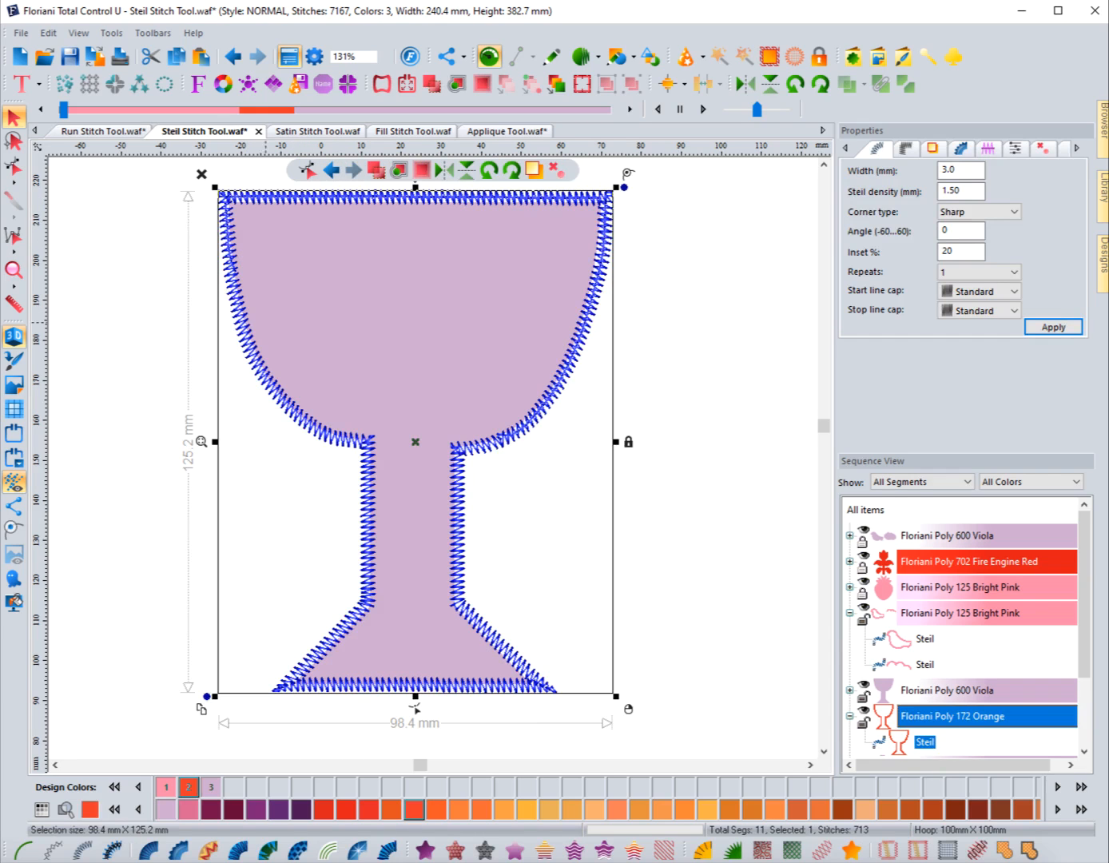
pyautogui.doubleClick(949, 251)
pyautogui.write('80')
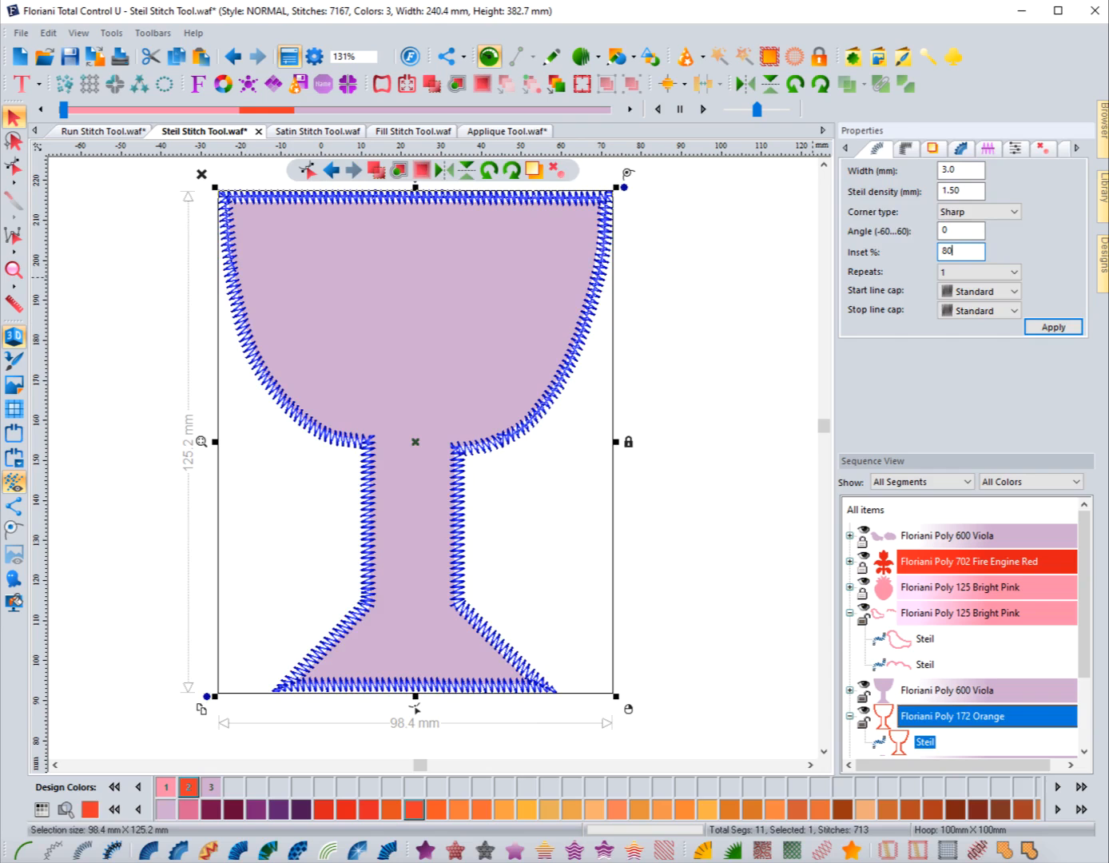
pyautogui.press('Return')
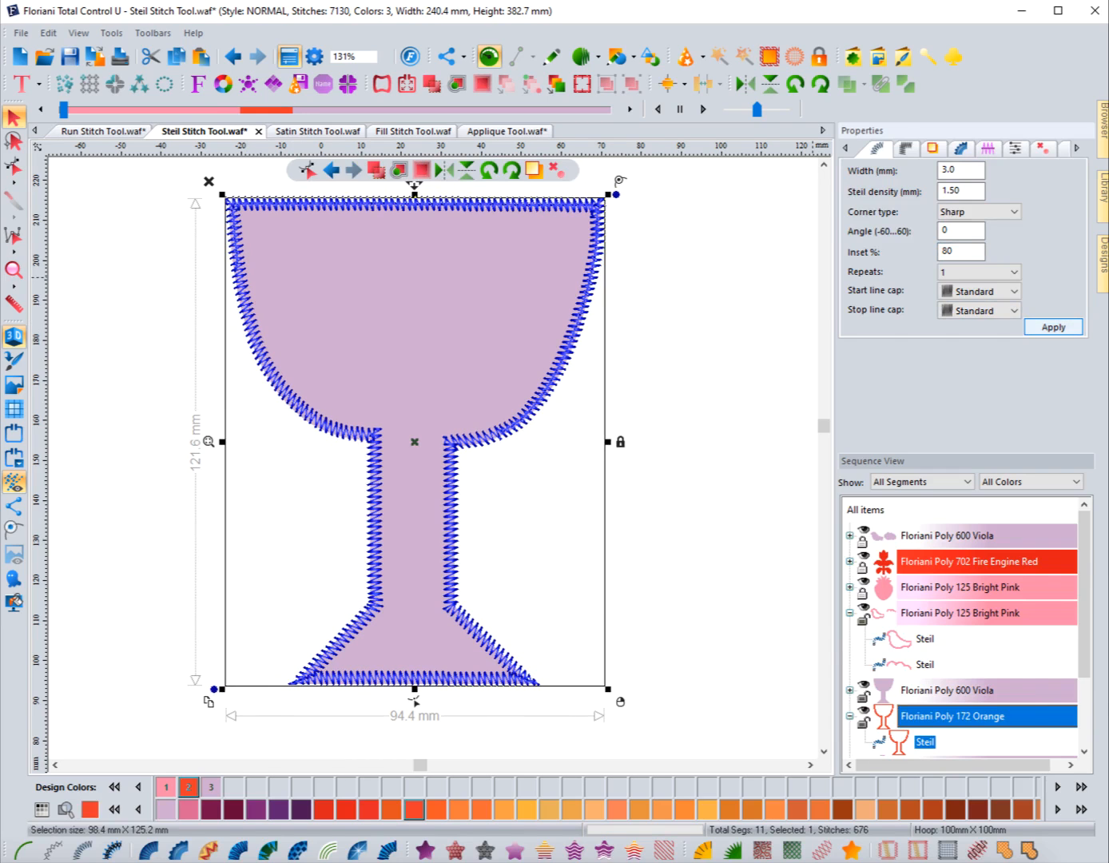
pyautogui.press('Escape')
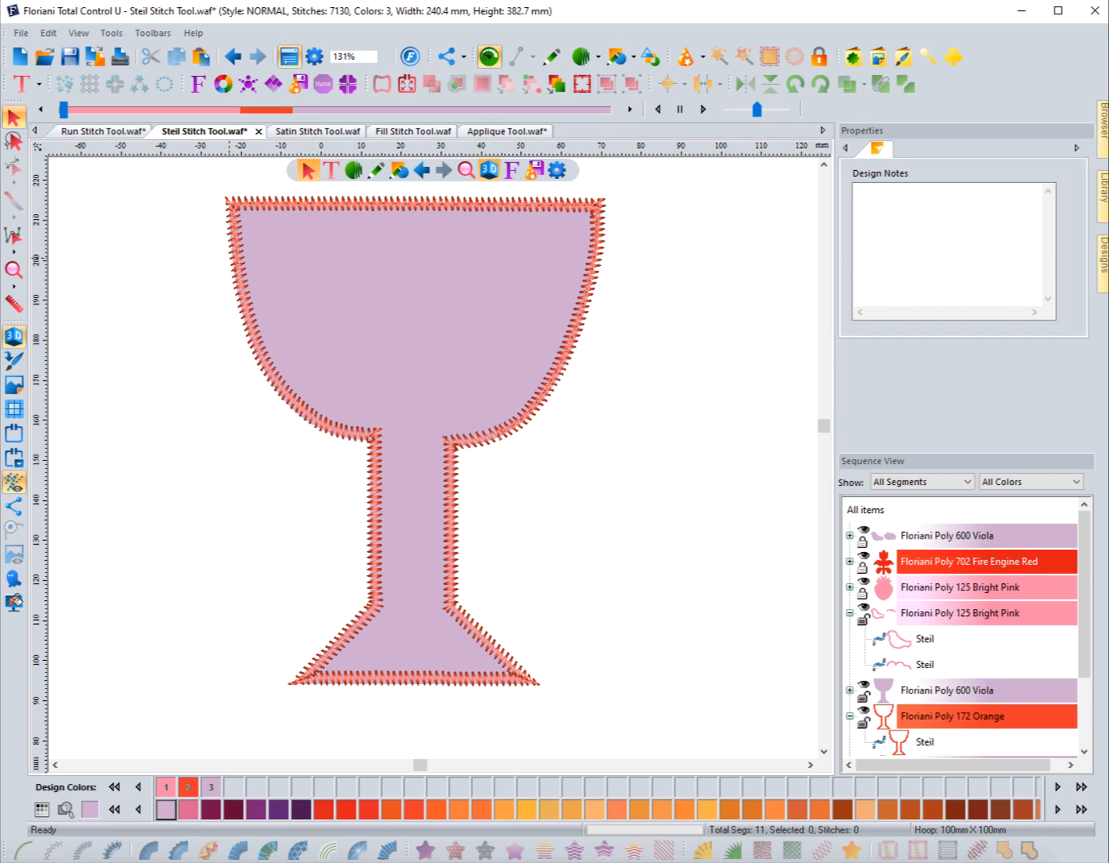
pyautogui.click(234, 259)
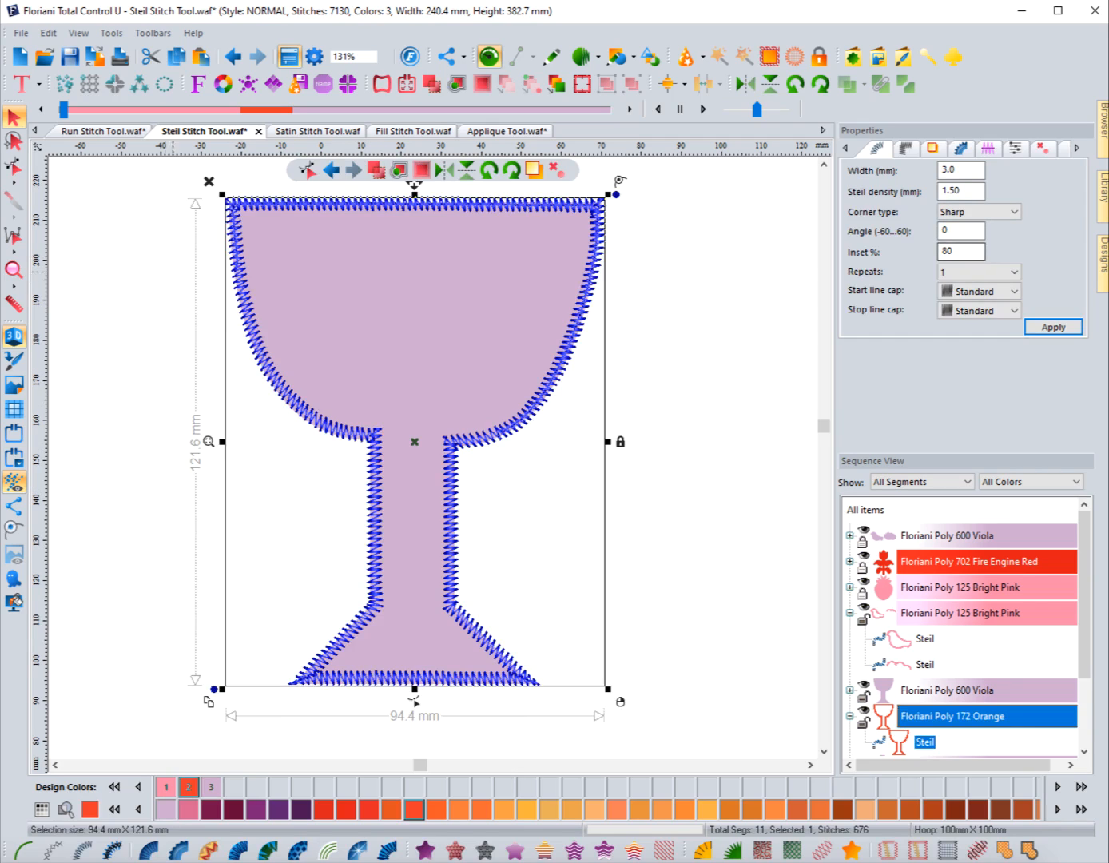
pyautogui.click(130, 260)
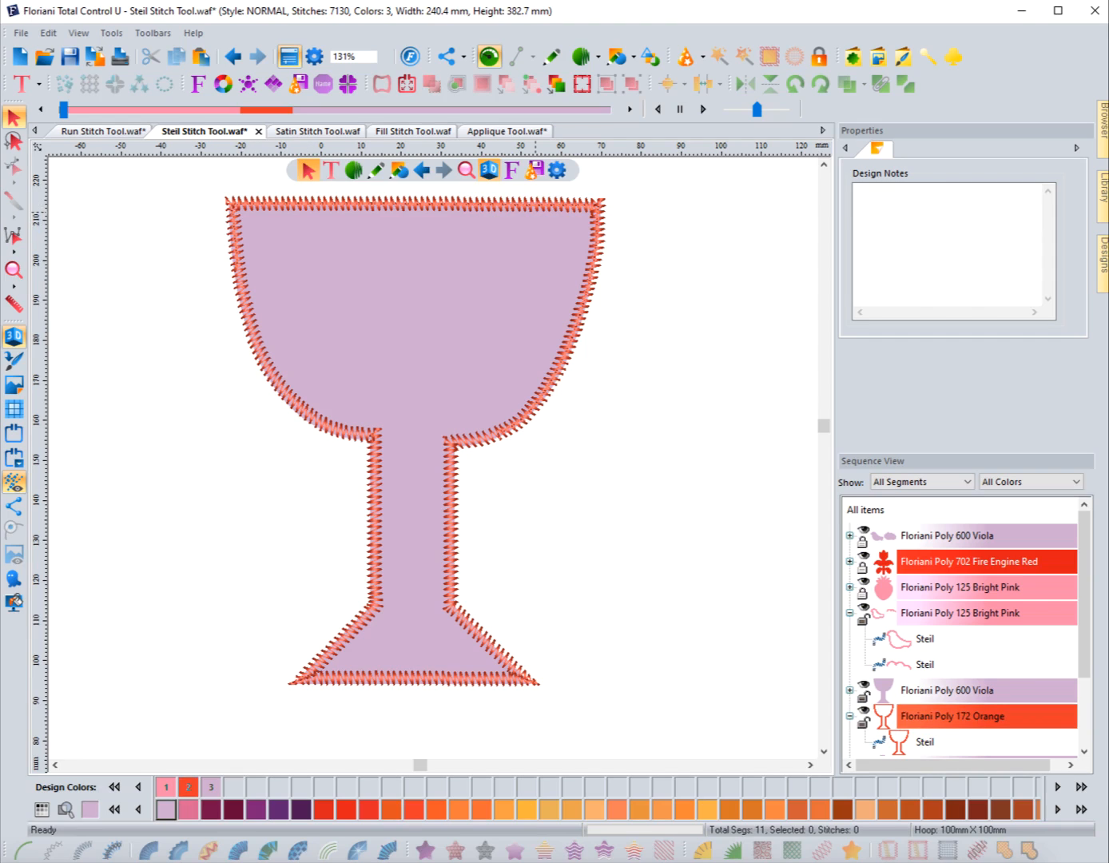
# Step: Apply a 70% inset to the goblet outline and deselect it to check how the stitches sit on the fill
pyautogui.click(536, 209)
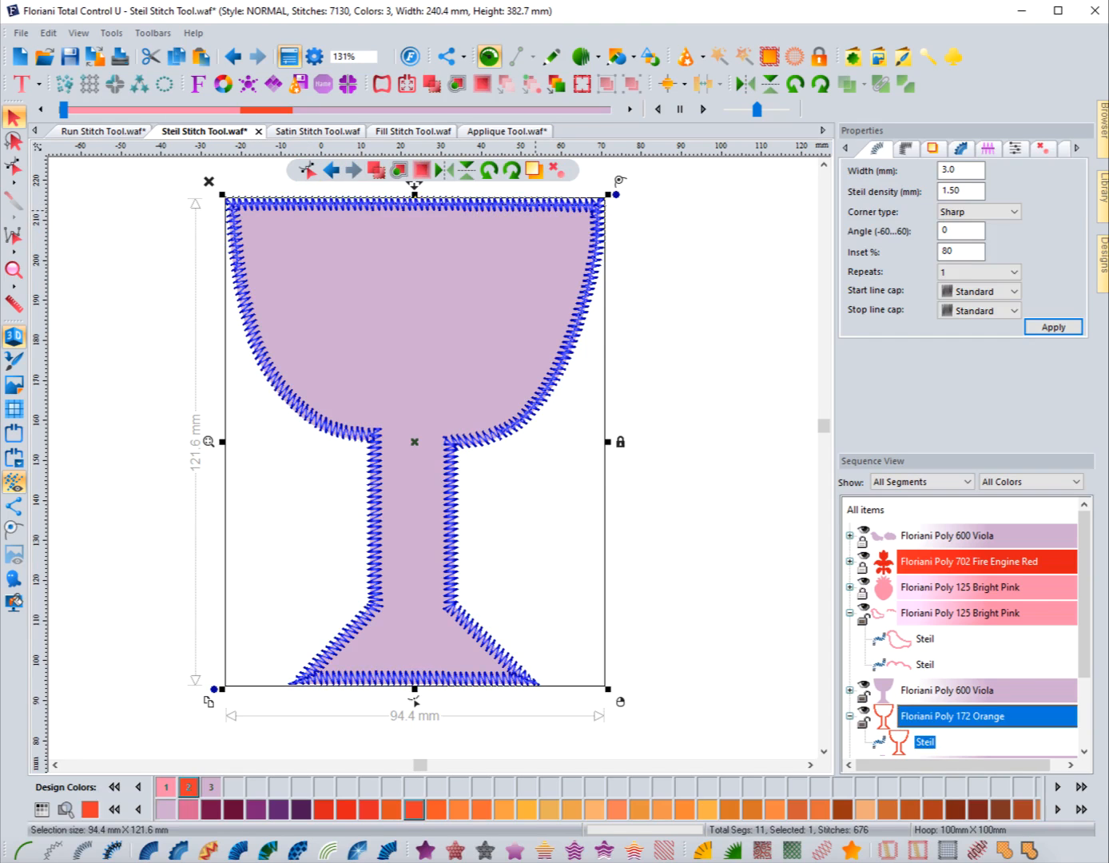
pyautogui.doubleClick(948, 252)
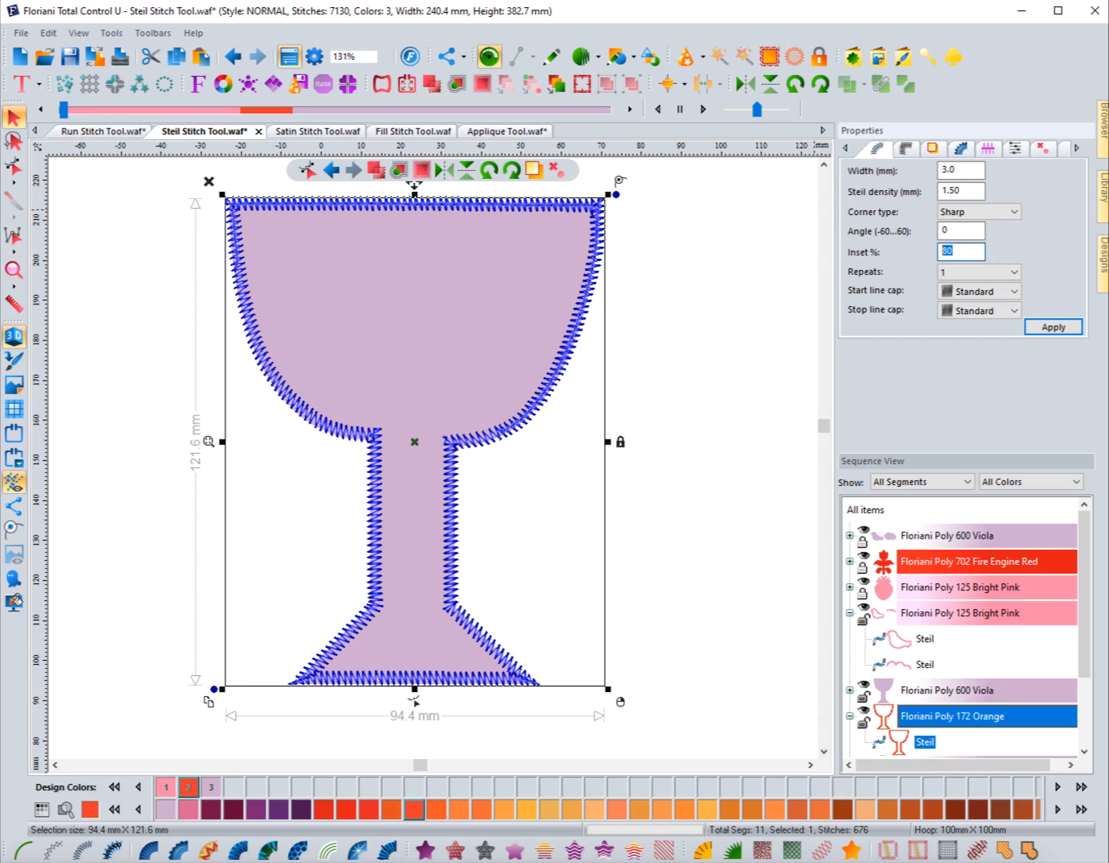
pyautogui.write('70')
pyautogui.click(1053, 326)
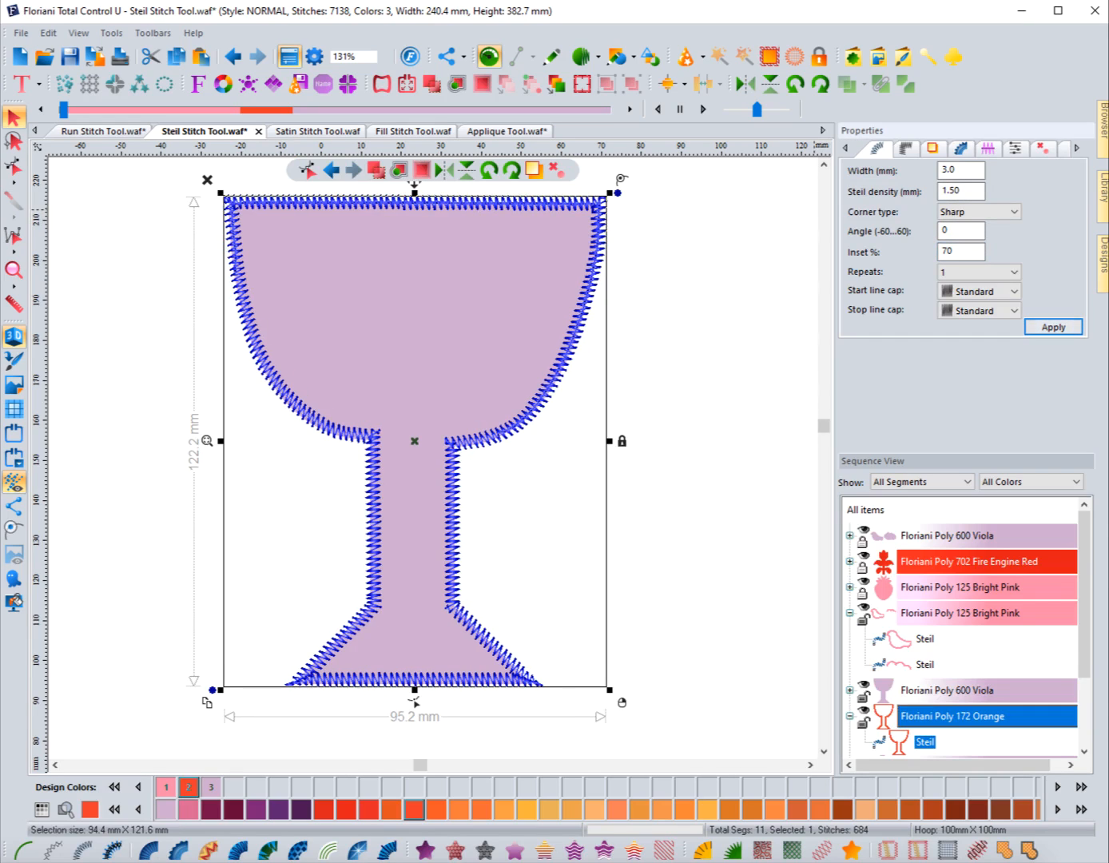
pyautogui.click(618, 286)
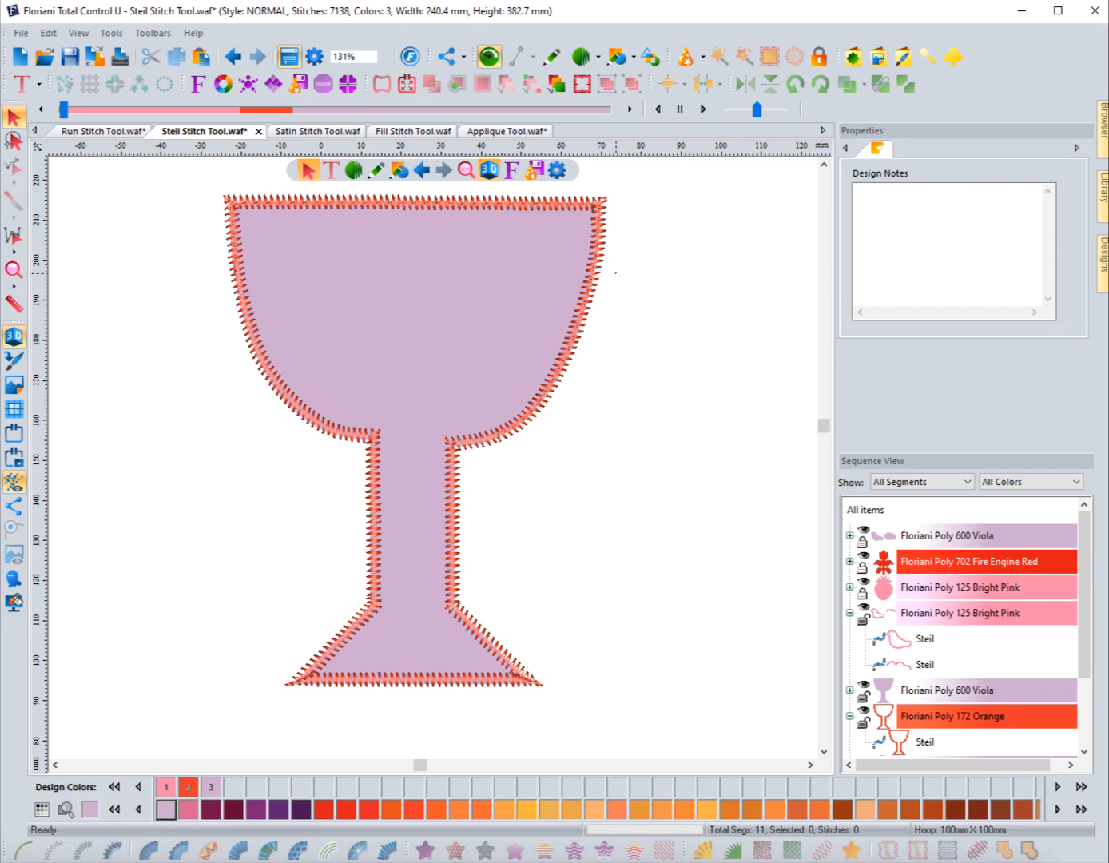
# Step: Select the goblet outline, set its steil repeats to 5, apply the change and deselect it
pyautogui.click(601, 271)
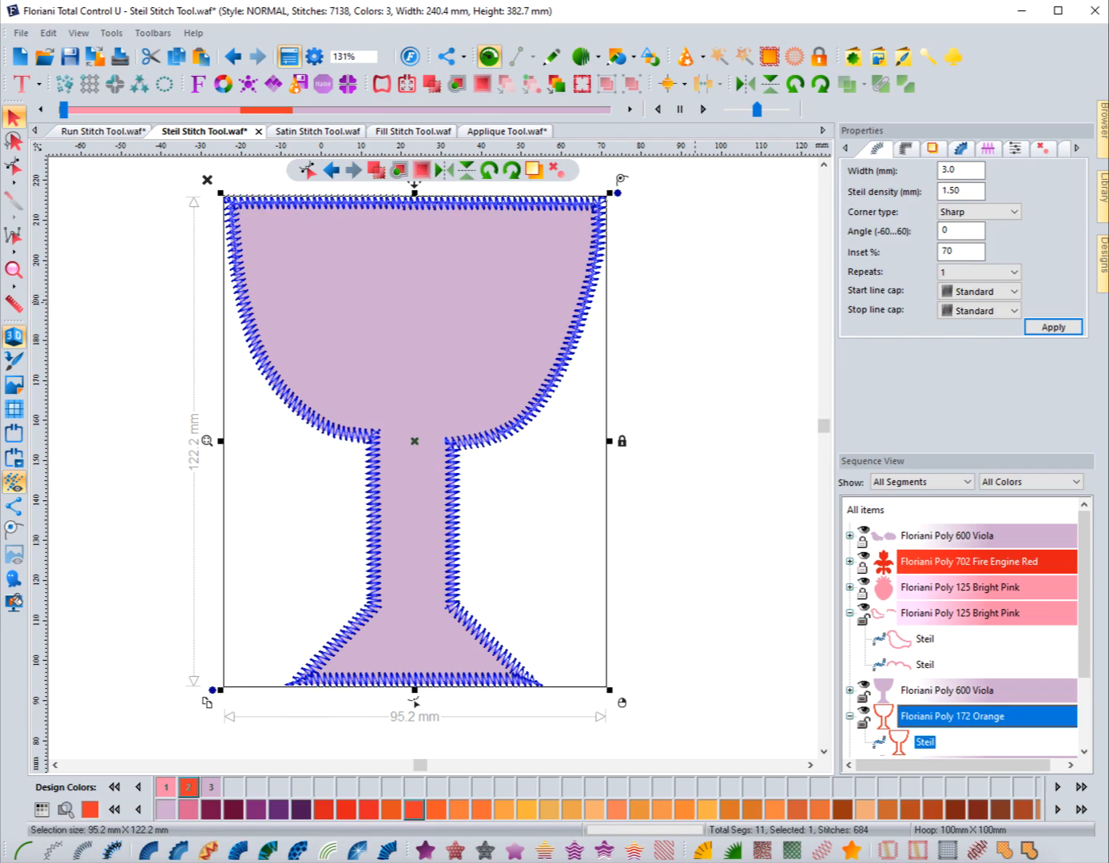
pyautogui.hotkey('shift', 'Tab')
pyautogui.hotkey('shift', 'Tab')
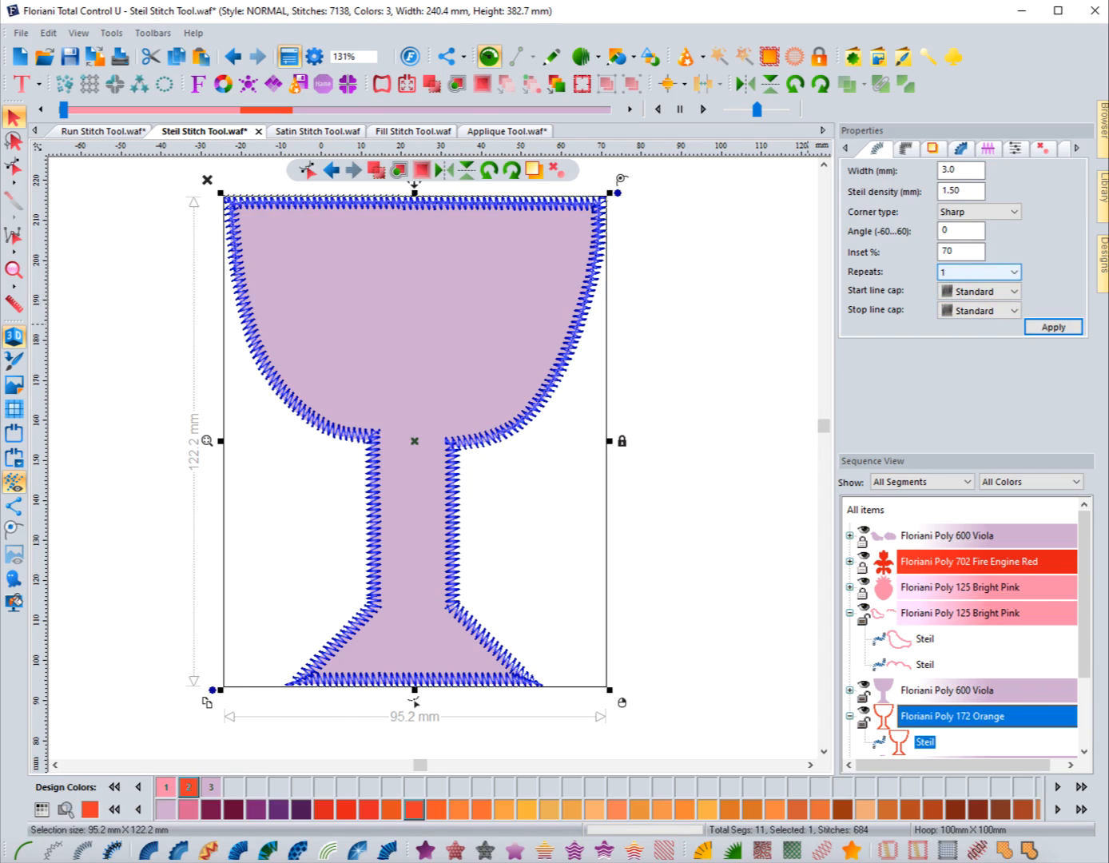
pyautogui.click(1010, 273)
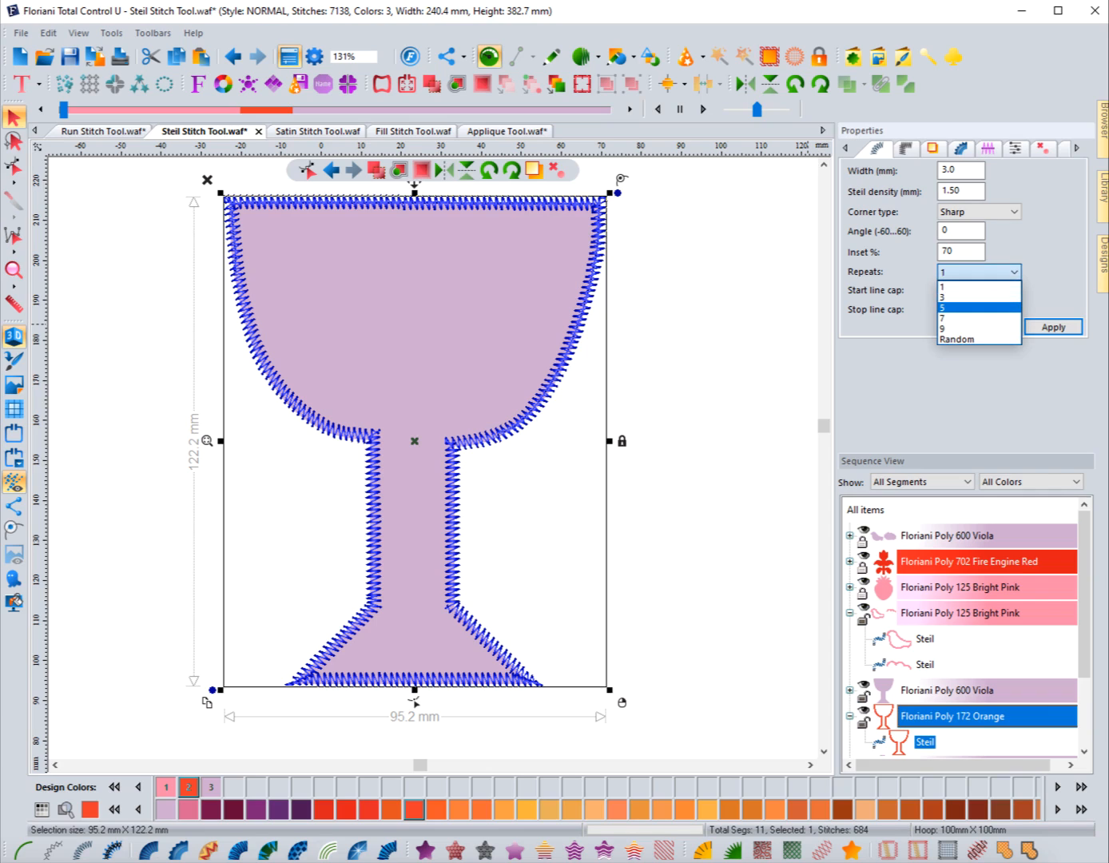
pyautogui.click(981, 307)
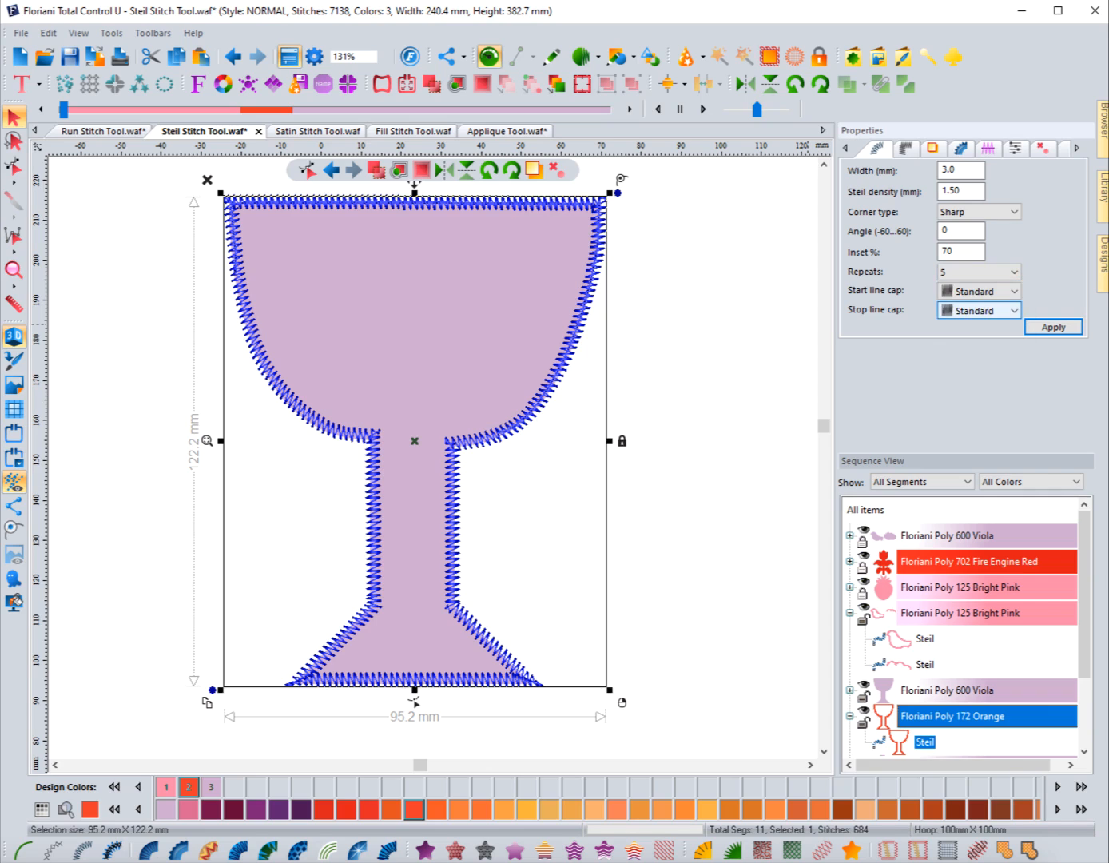
pyautogui.click(1053, 327)
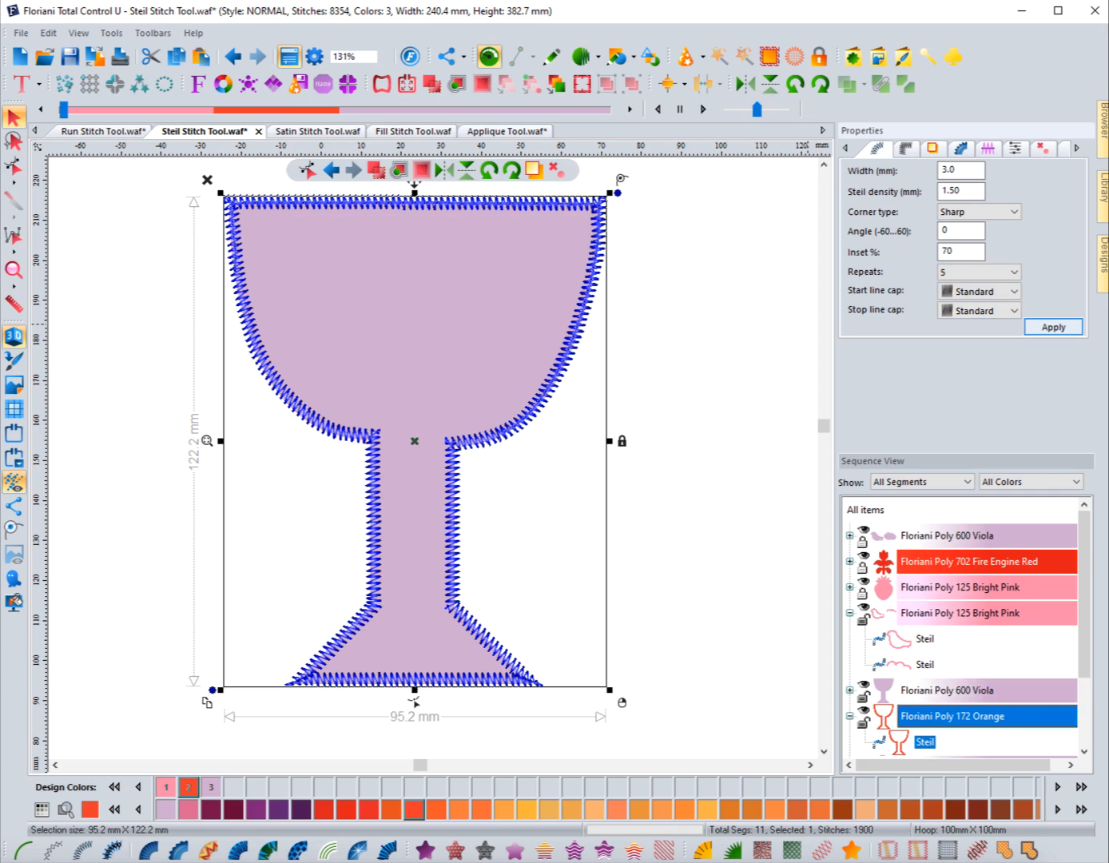
pyautogui.click(698, 319)
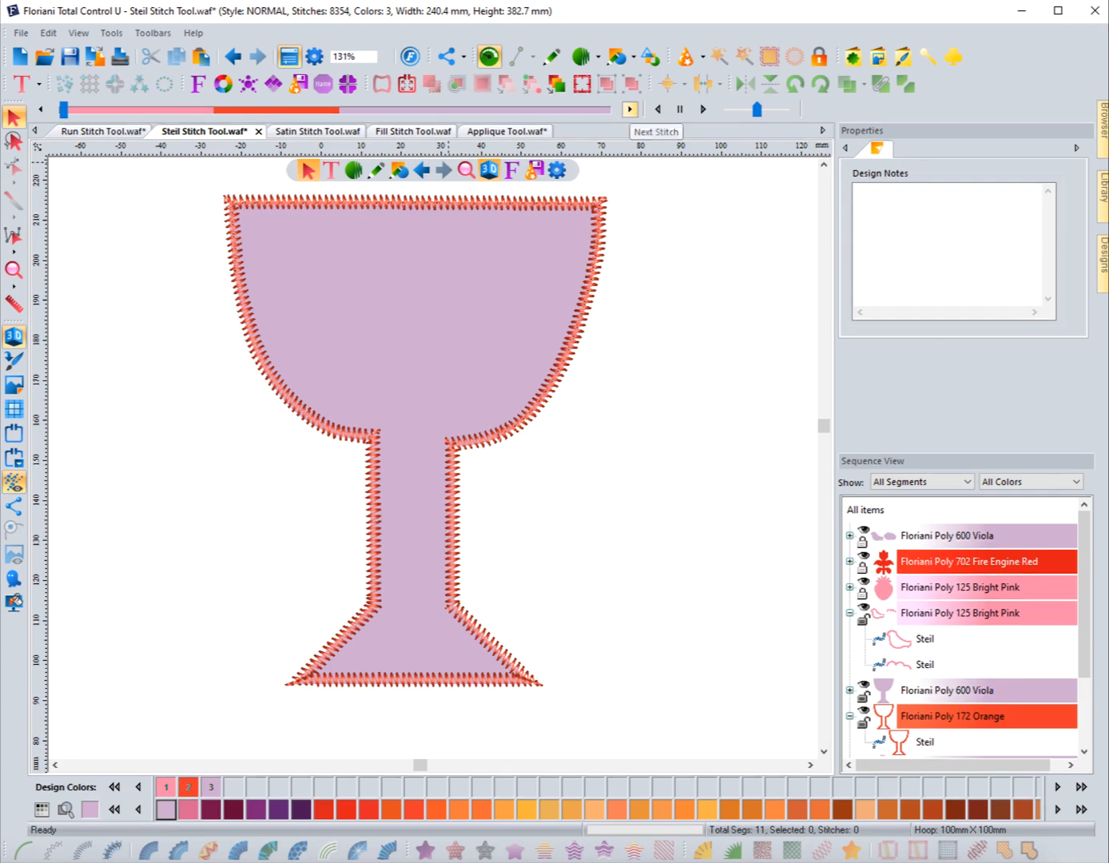
# Step: Scrub the stitch simulation into the goblet outline, step through single stitches to examine the repeats, and leave the simulation
pyautogui.moveTo(63, 109); pyautogui.dragTo(231, 109)
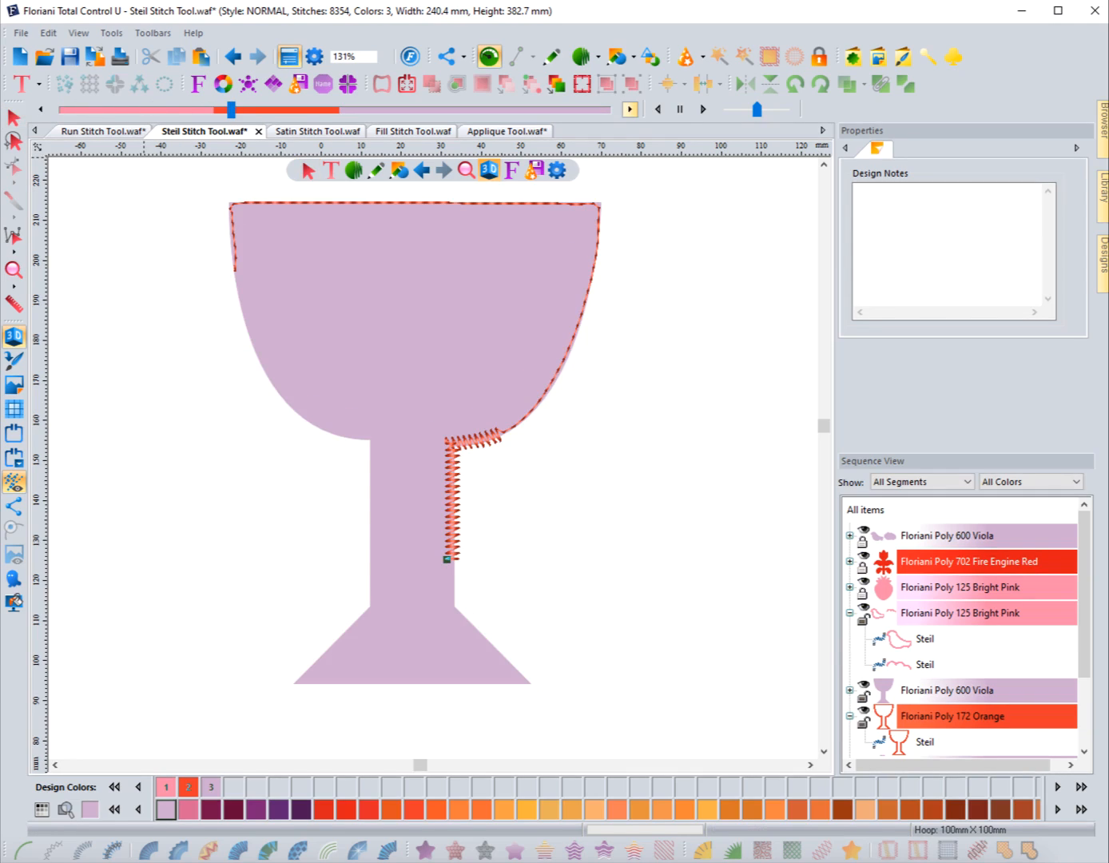
pyautogui.click(630, 109)
pyautogui.click(629, 109)
pyautogui.click(629, 110)
pyautogui.click(629, 110)
pyautogui.moveTo(231, 110); pyautogui.dragTo(377, 109)
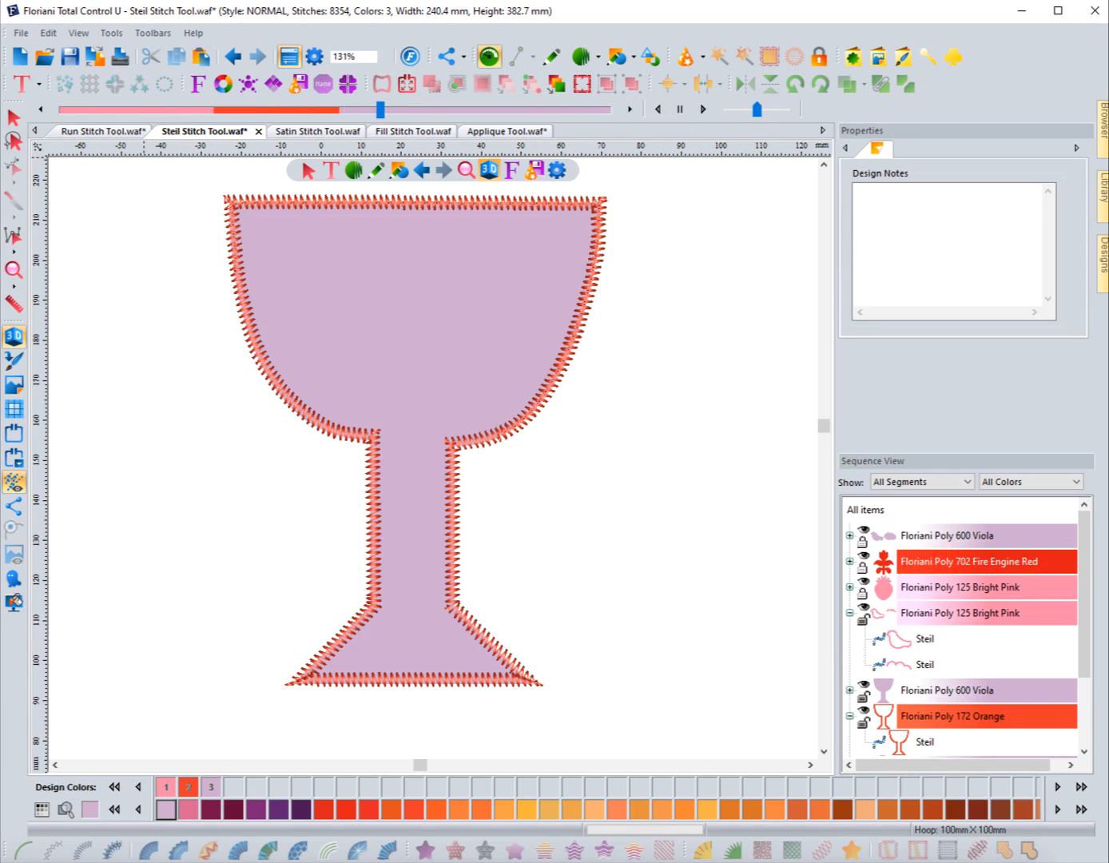
pyautogui.click(13, 118)
# Step: Select the goblet outline and apply an inset of 0%
pyautogui.click(228, 218)
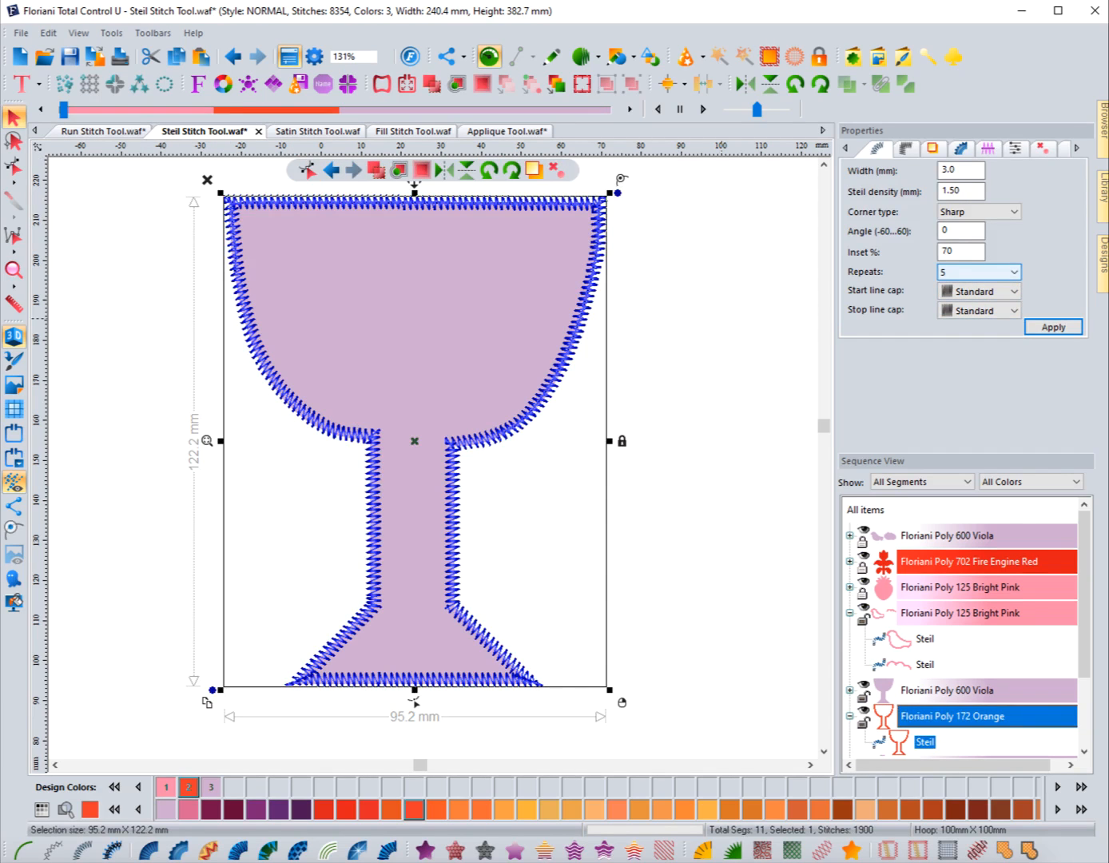
pyautogui.doubleClick(961, 251)
pyautogui.write('0')
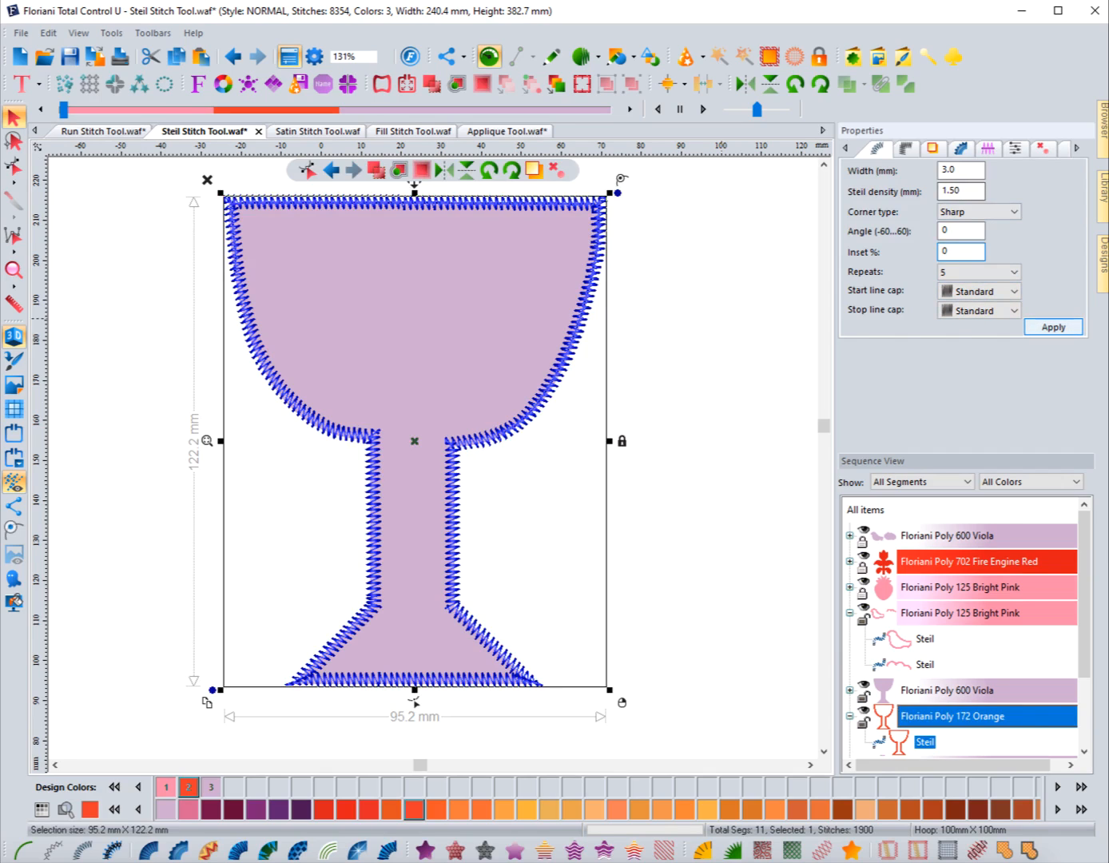
pyautogui.click(1052, 327)
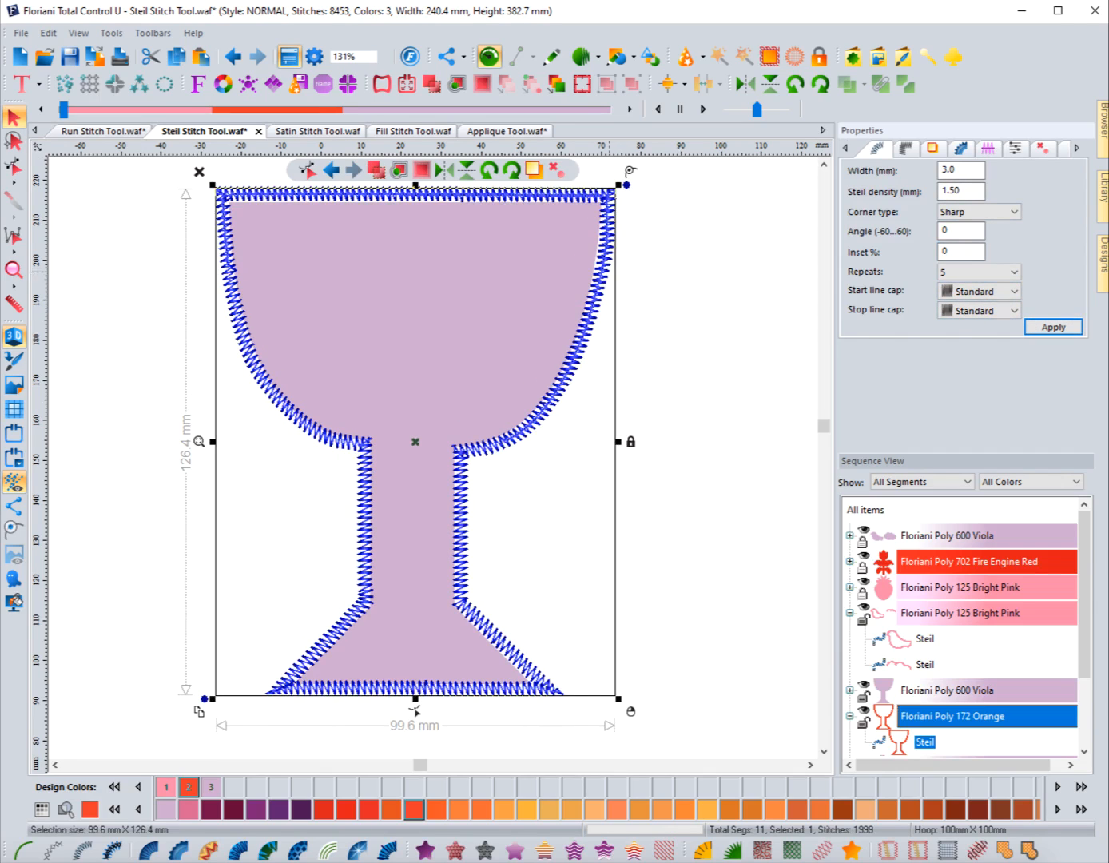
# Step: Play the stitch simulation along the goblet outline, advance a few single stitches to examine the repeated zigzag, and return to selection mode
pyautogui.click(702, 109)
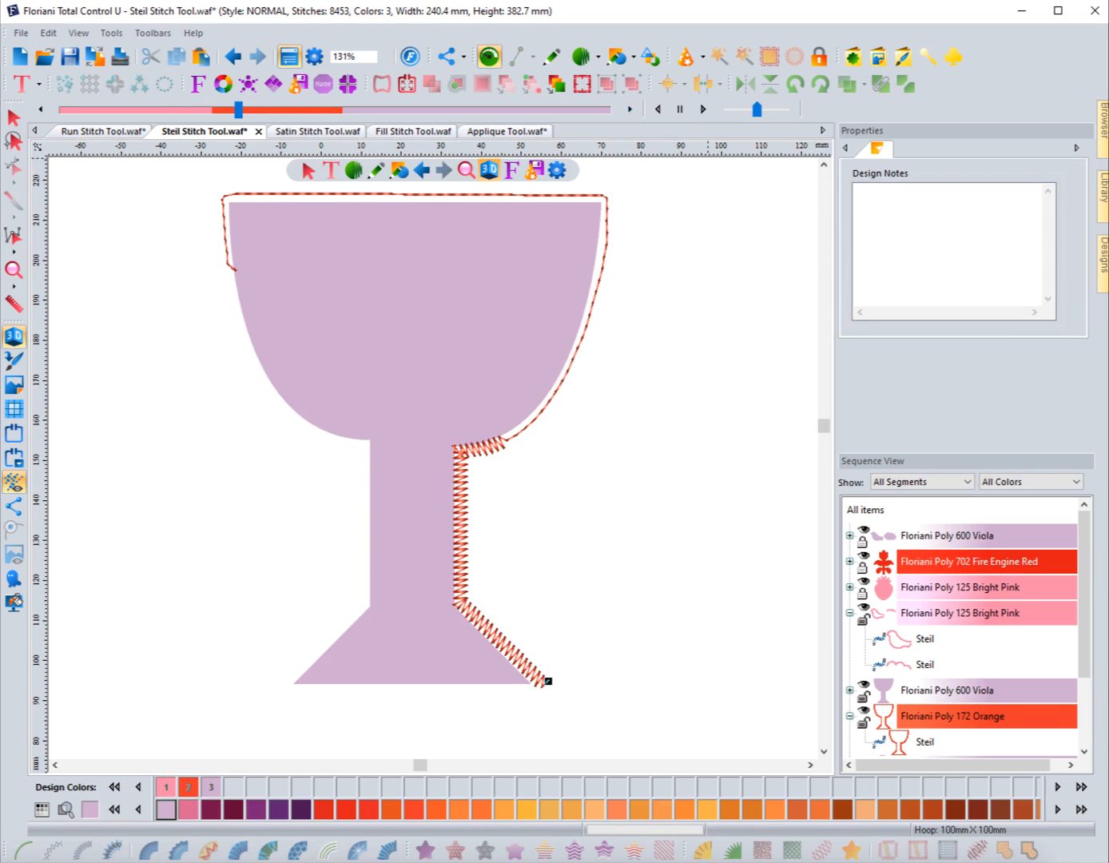
pyautogui.click(631, 110)
pyautogui.click(630, 109)
pyautogui.click(630, 109)
pyautogui.click(630, 109)
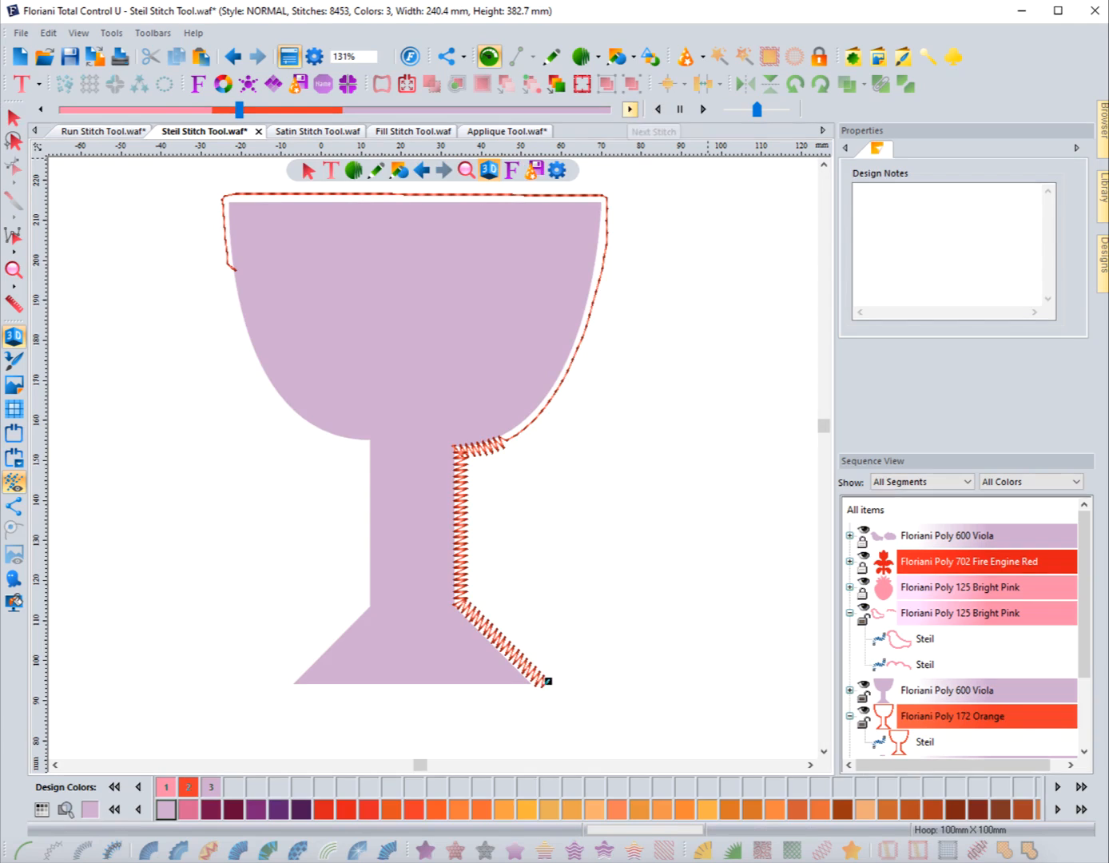
pyautogui.click(307, 170)
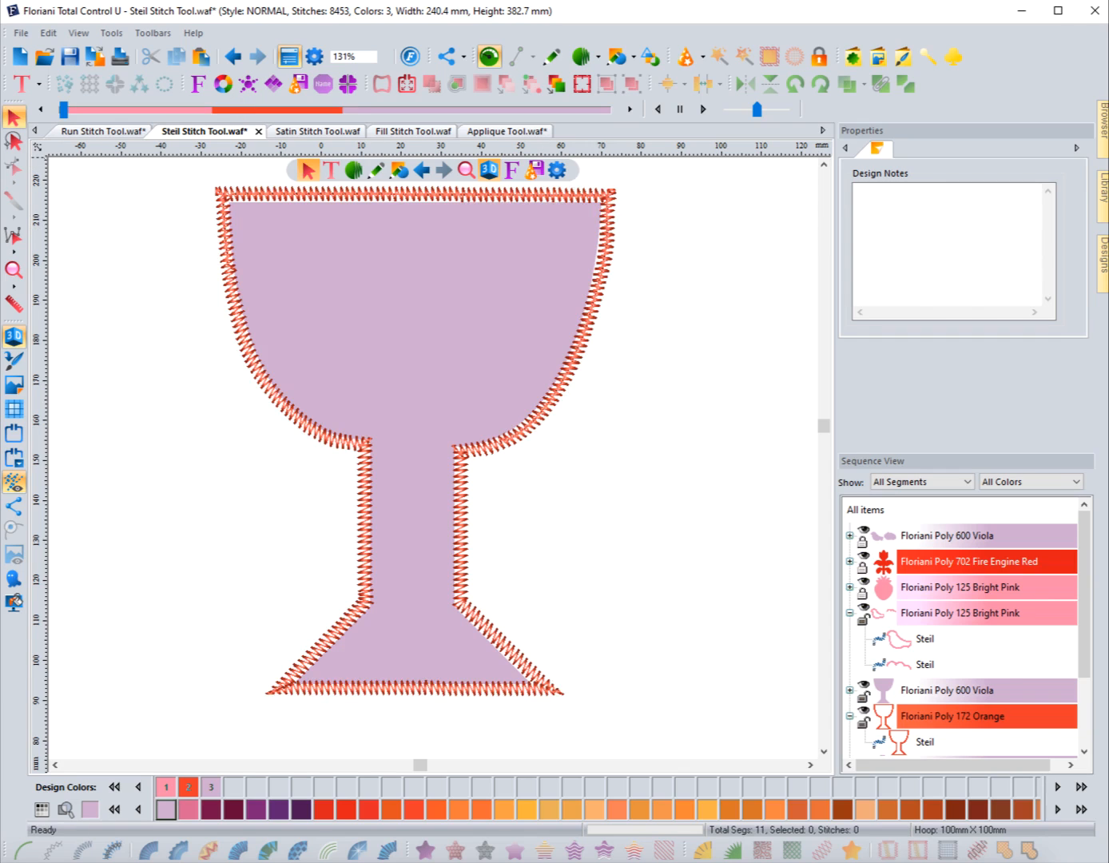
# Step: Scrub the stitch simulation partway through the goblet outline, advance single stitches to examine the repeats at 0% inset, and return to selection mode
pyautogui.click(594, 286)
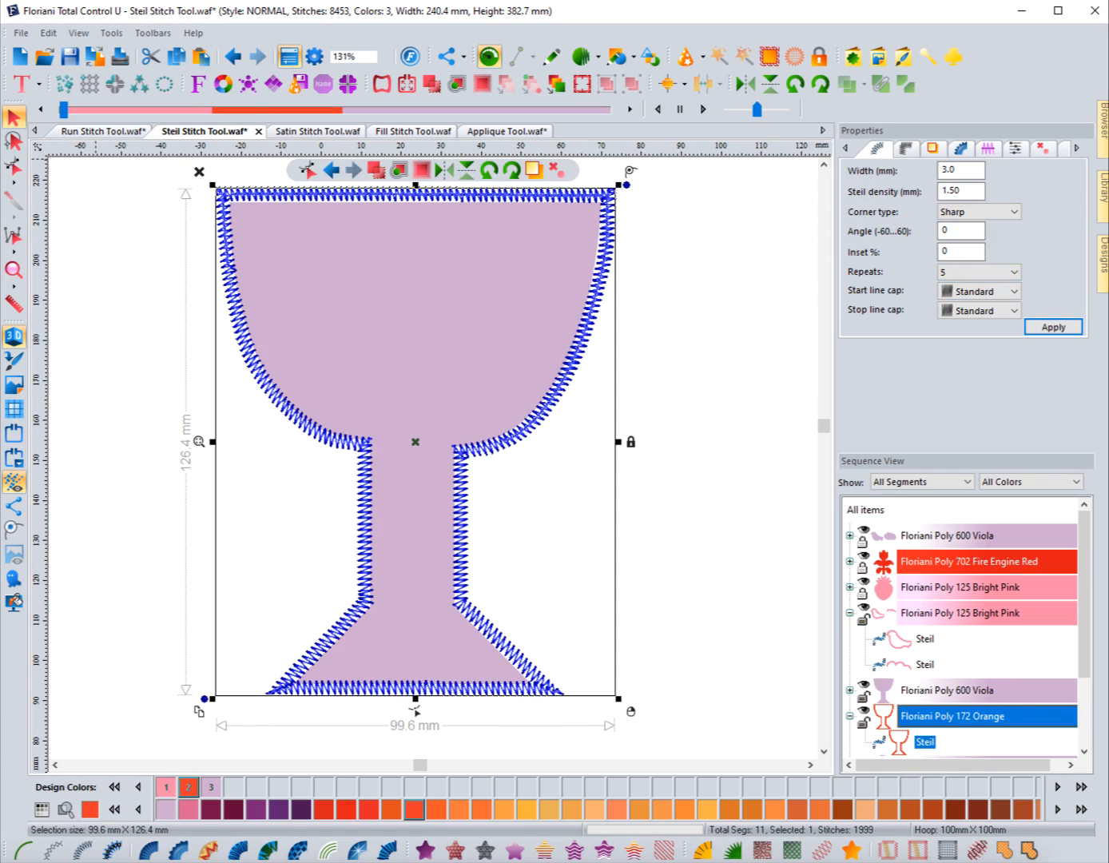
pyautogui.moveTo(64, 109); pyautogui.dragTo(229, 109)
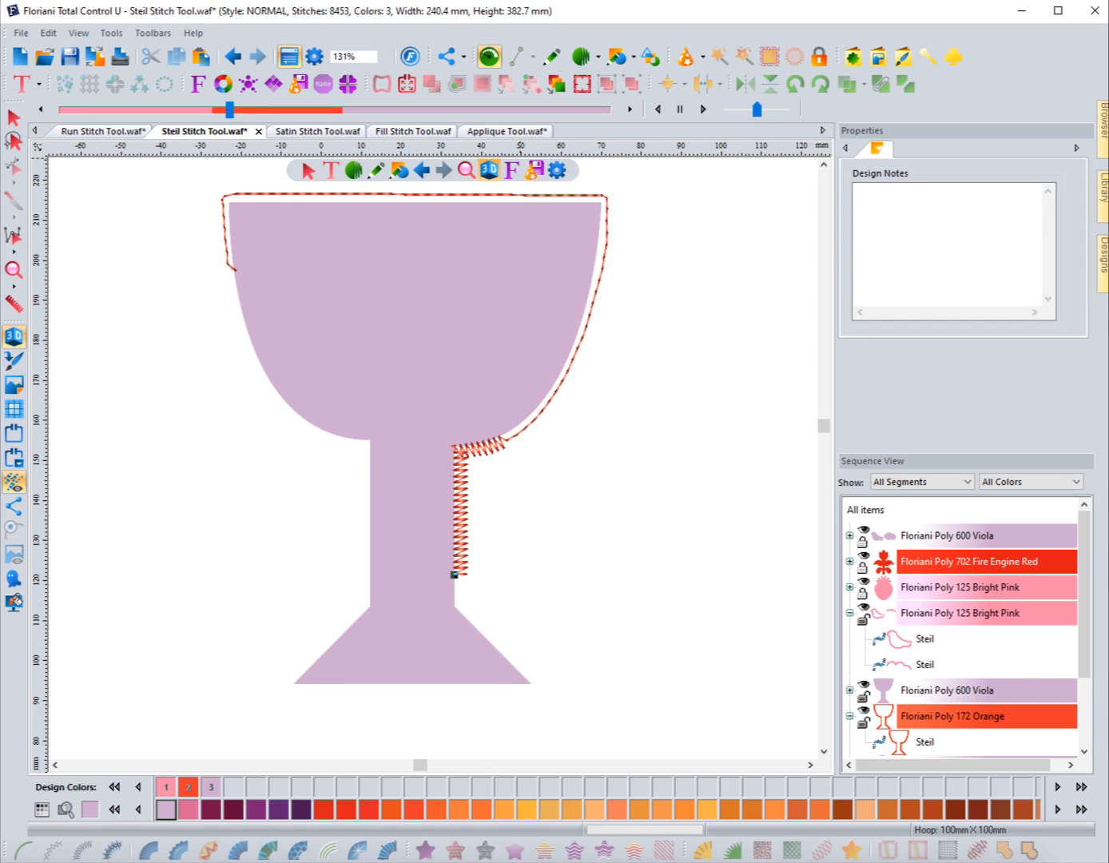
pyautogui.click(631, 109)
pyautogui.click(630, 109)
pyautogui.click(630, 109)
pyautogui.click(630, 110)
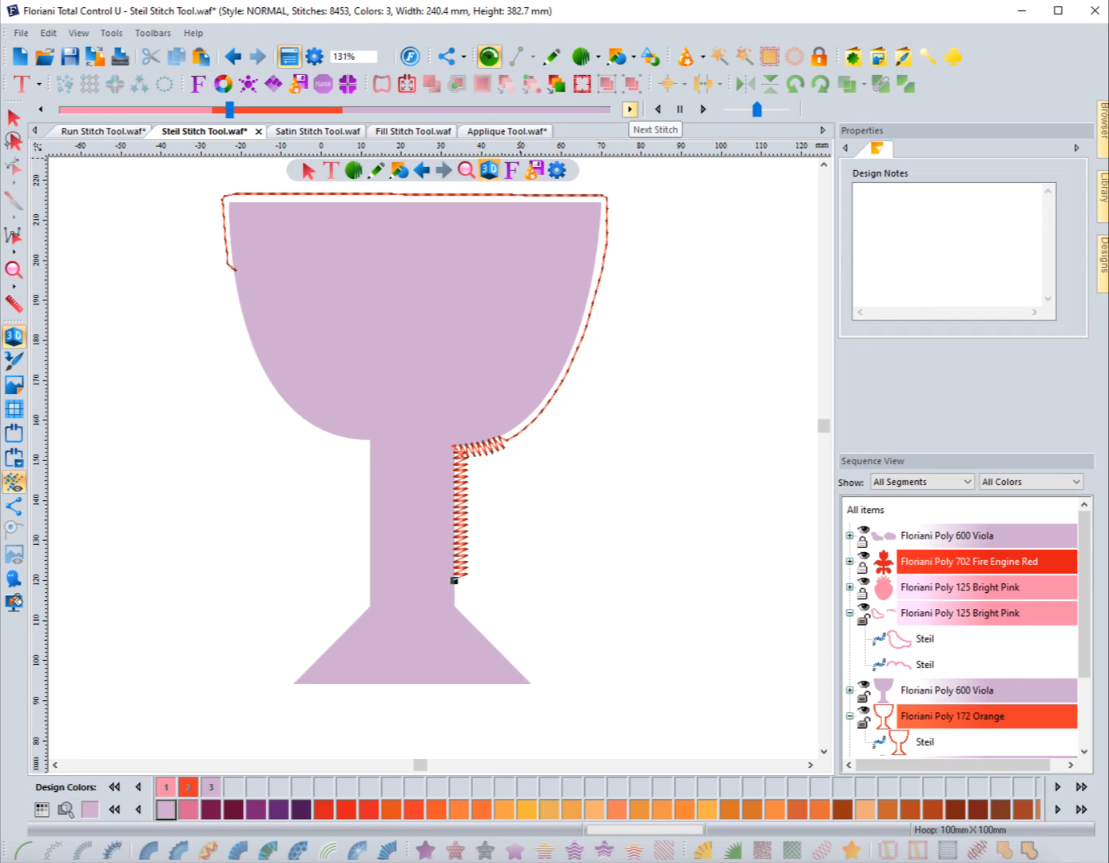
pyautogui.click(630, 109)
pyautogui.click(630, 109)
pyautogui.click(630, 109)
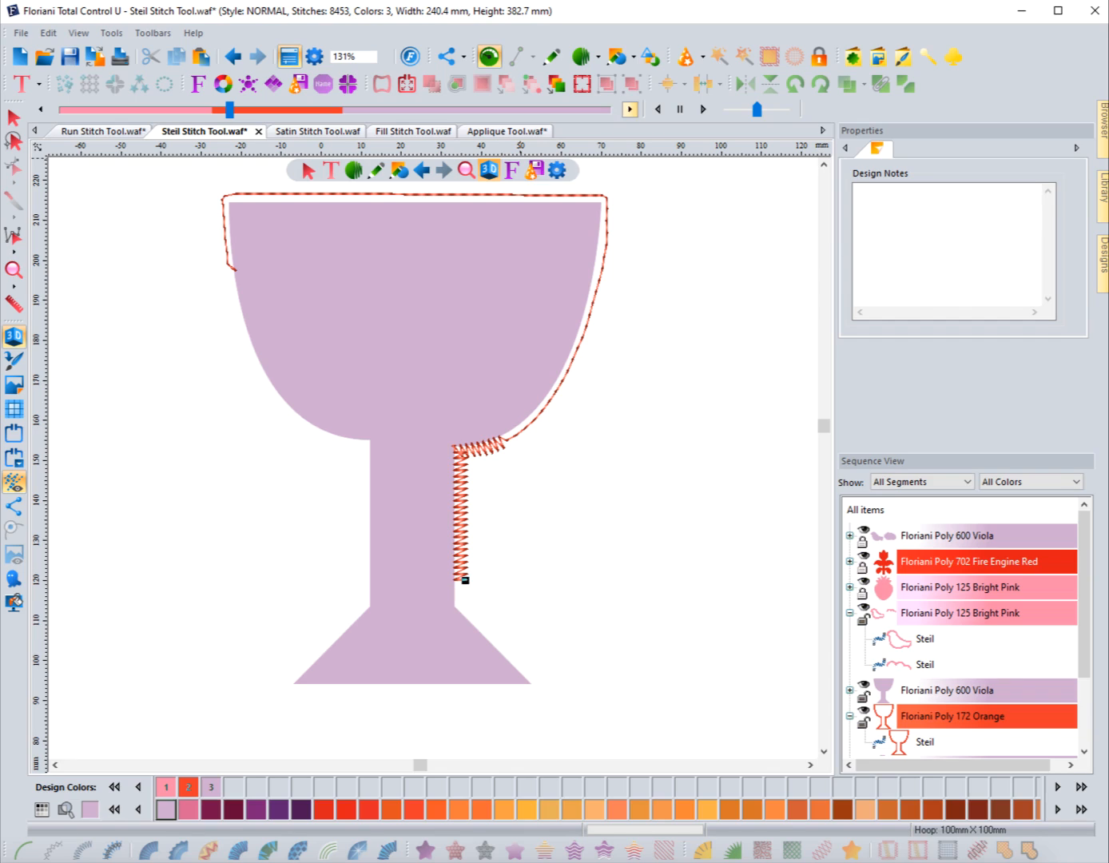
pyautogui.click(631, 110)
pyautogui.click(630, 110)
pyautogui.click(631, 110)
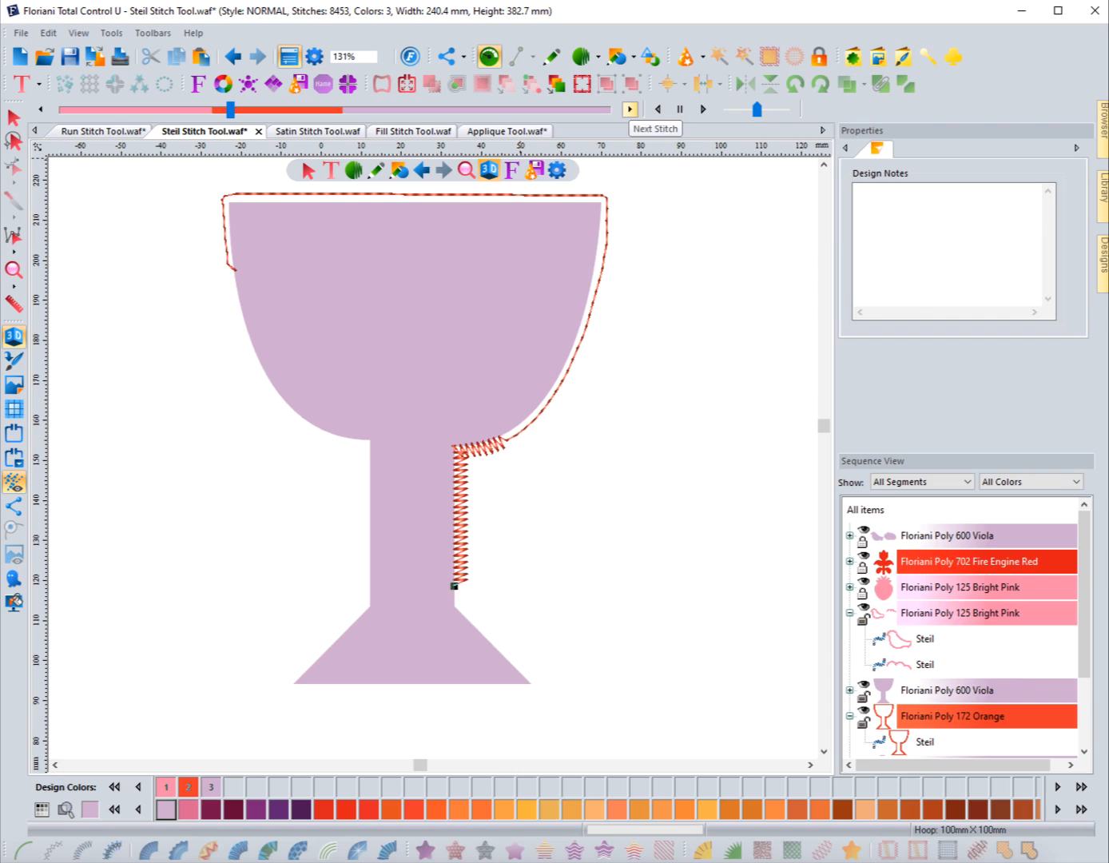
pyautogui.click(630, 110)
pyautogui.click(630, 109)
pyautogui.click(630, 109)
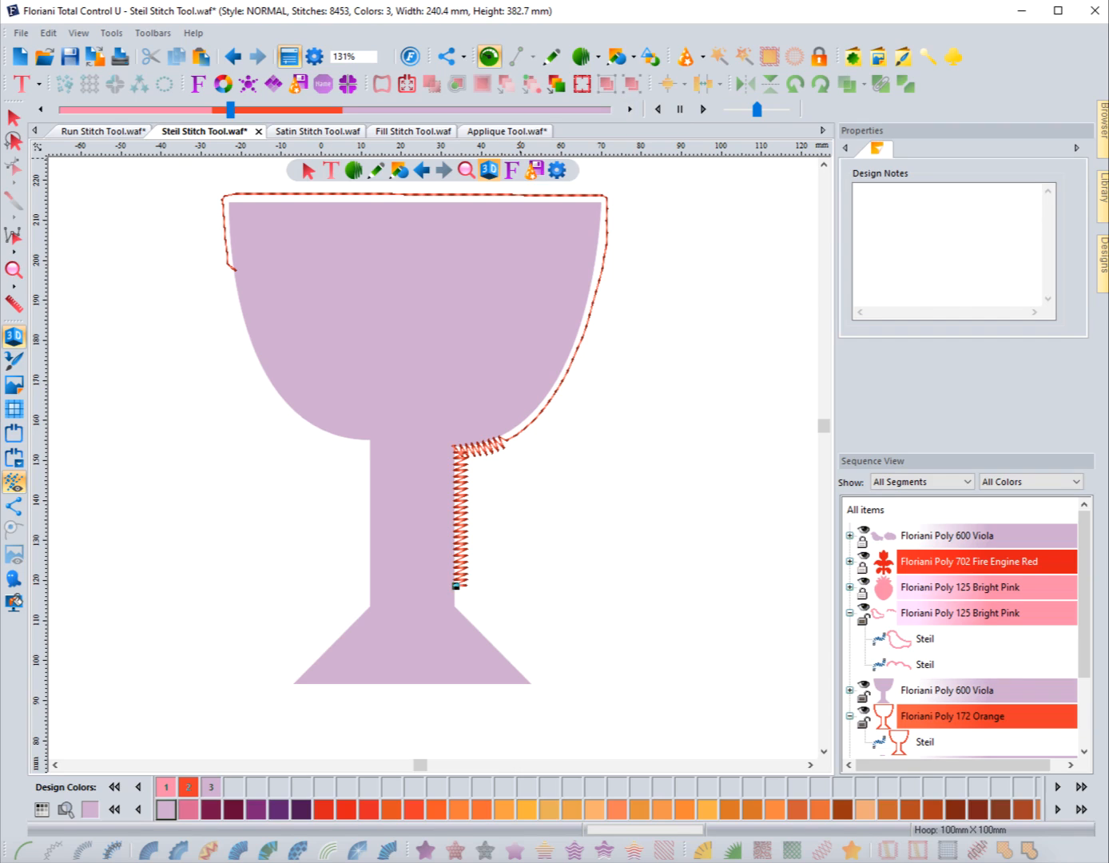
pyautogui.click(13, 118)
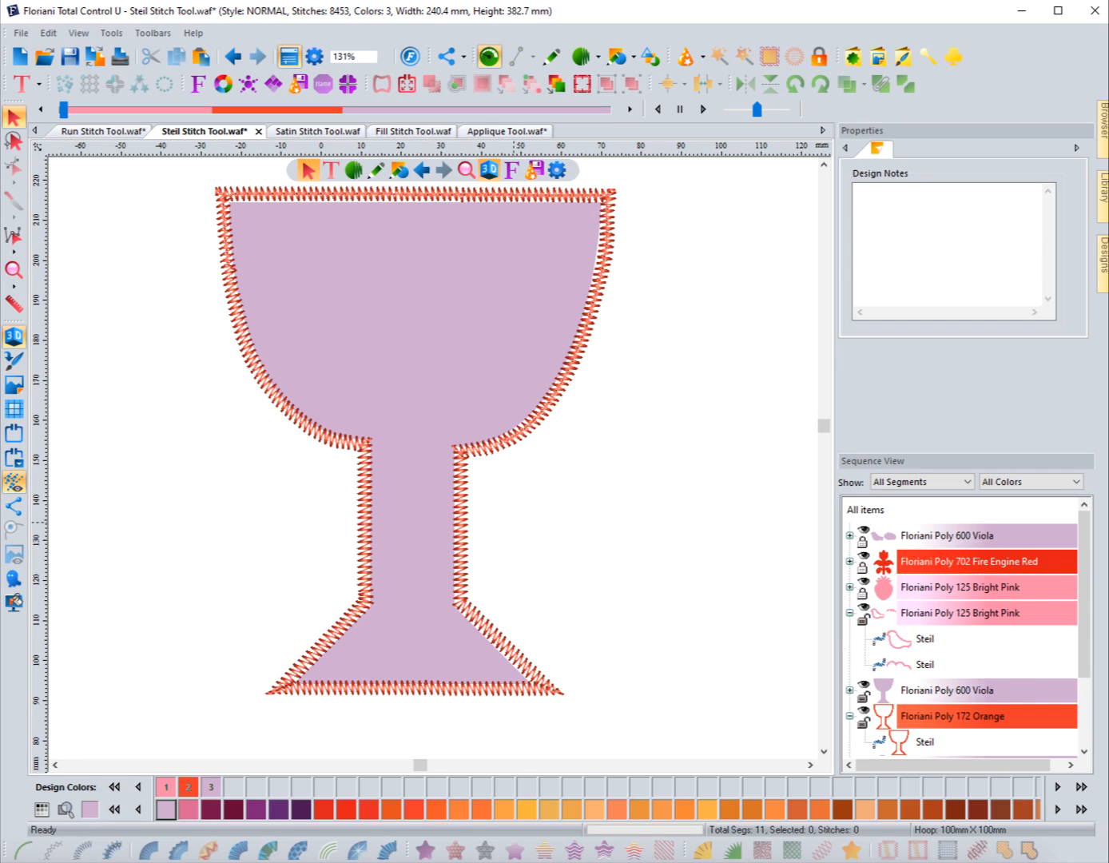
# Step: Select the goblet outline and apply 1 repeat to its steil stitch
pyautogui.click(497, 449)
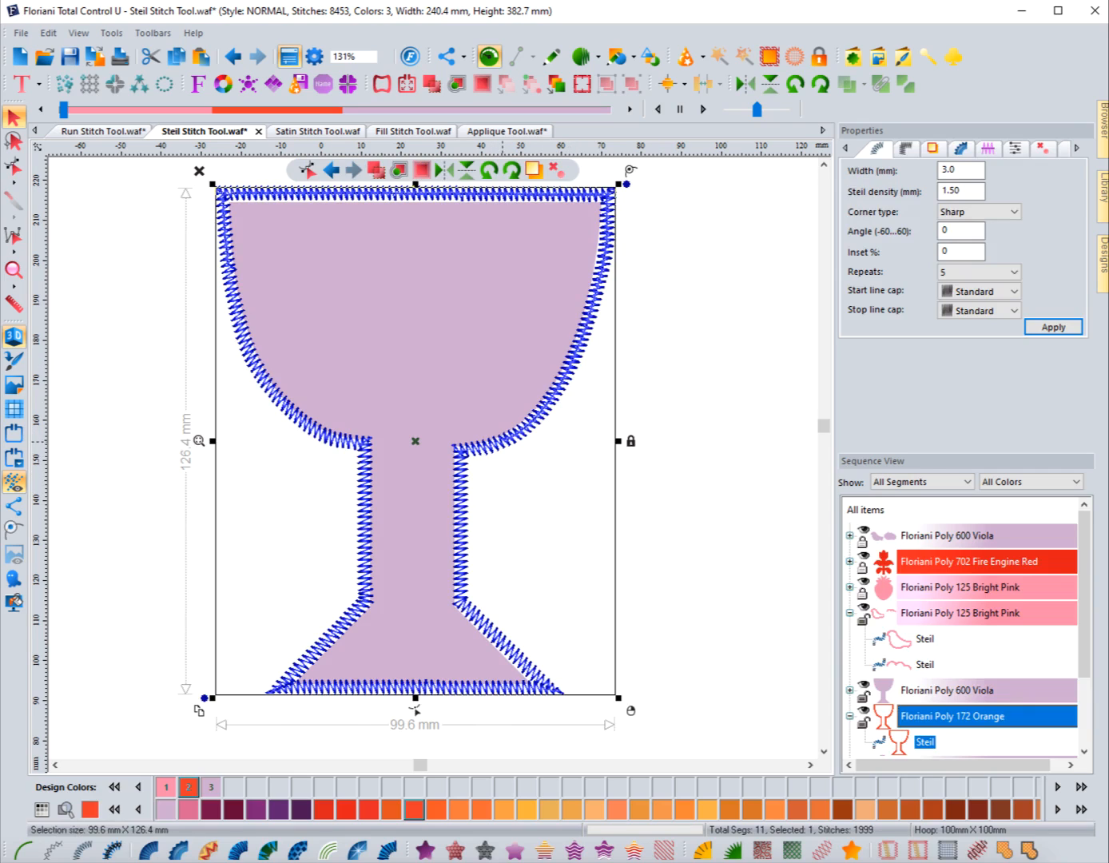
pyautogui.click(521, 491)
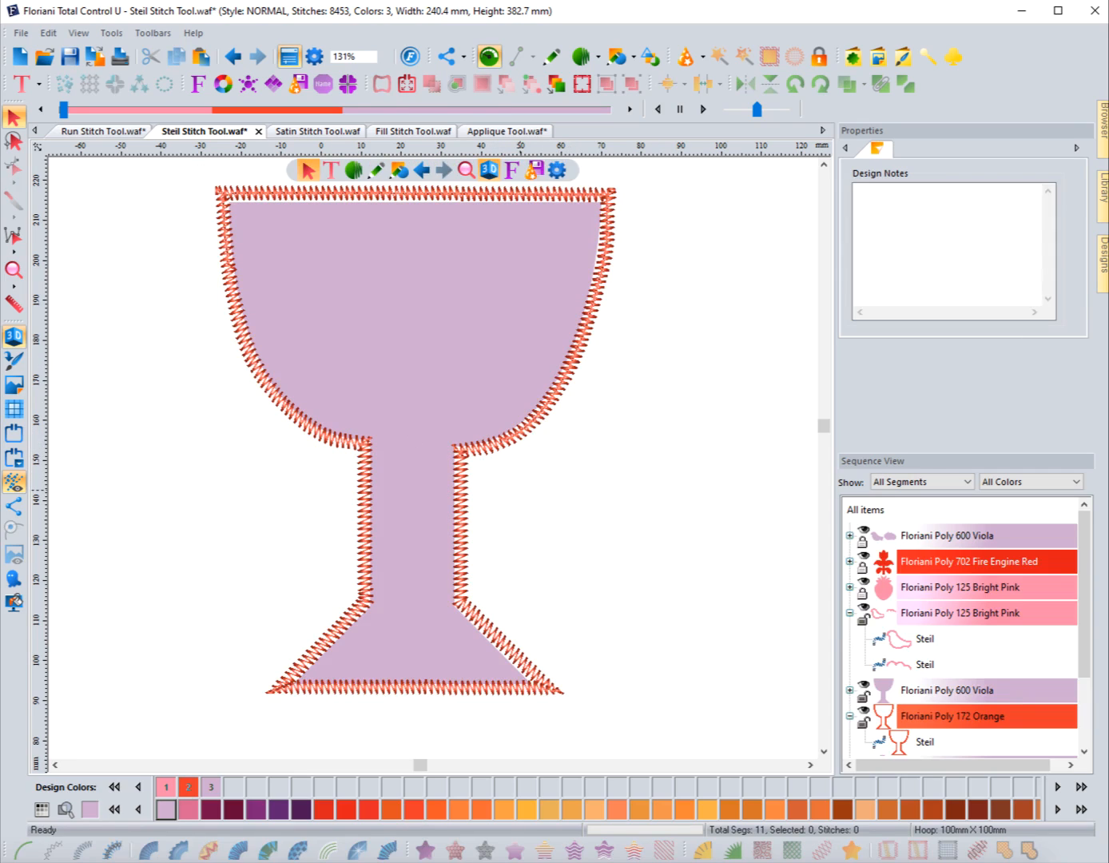
pyautogui.click(522, 437)
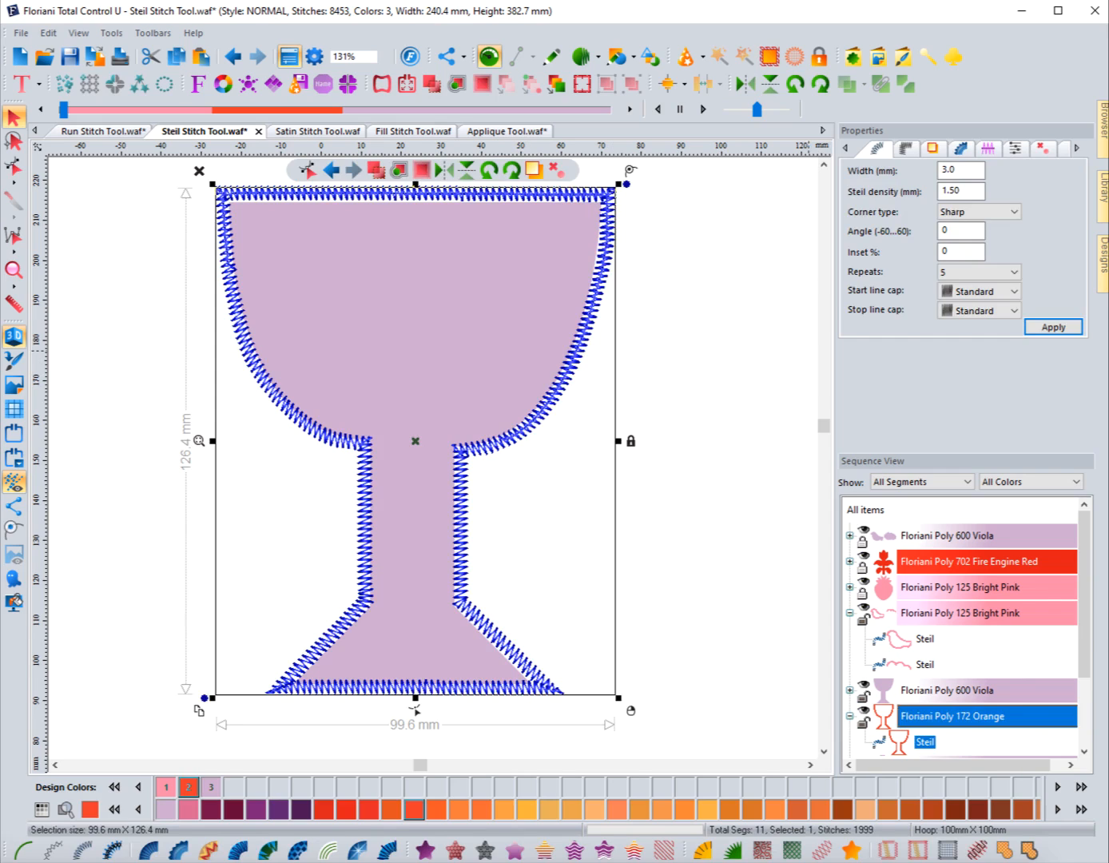
pyautogui.click(979, 272)
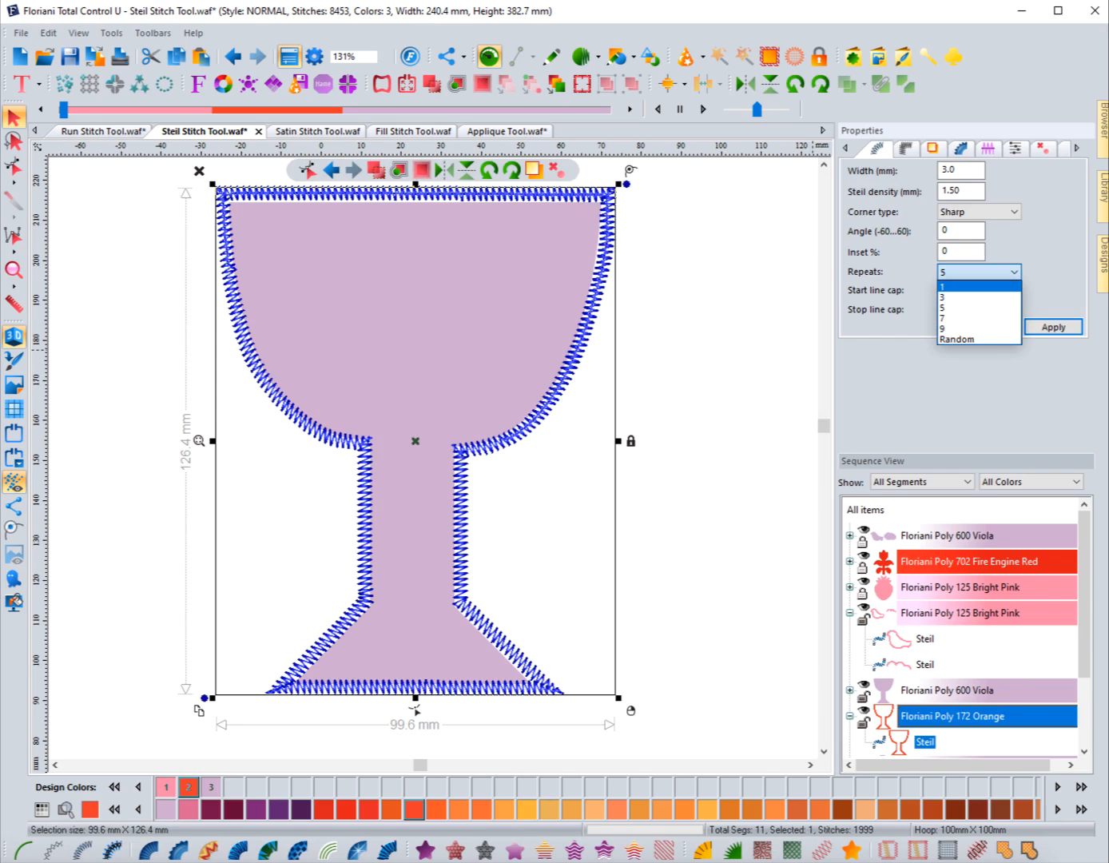
pyautogui.click(979, 286)
pyautogui.click(1052, 327)
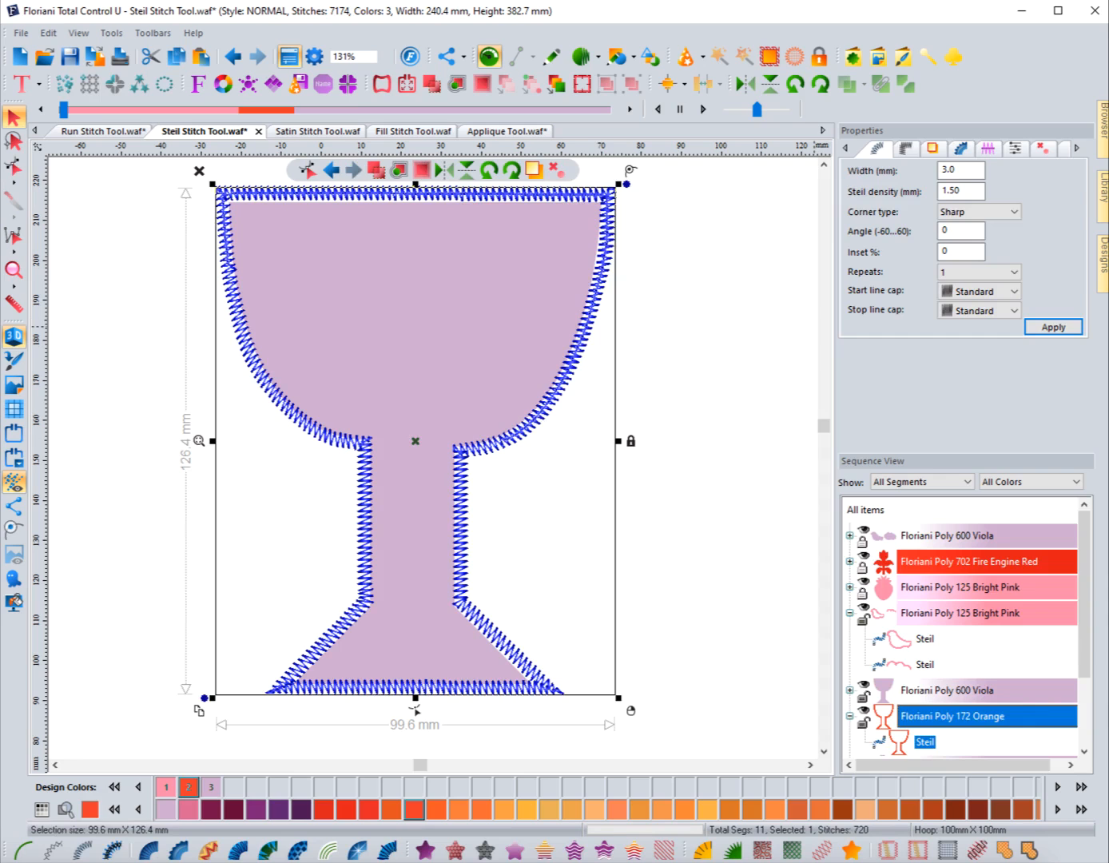
# Step: Select the horizontal steil test line above the goblet, edit its outline, and move its start point to the line's left end
pyautogui.click(823, 165)
pyautogui.click(824, 164)
pyautogui.click(824, 164)
pyautogui.click(823, 164)
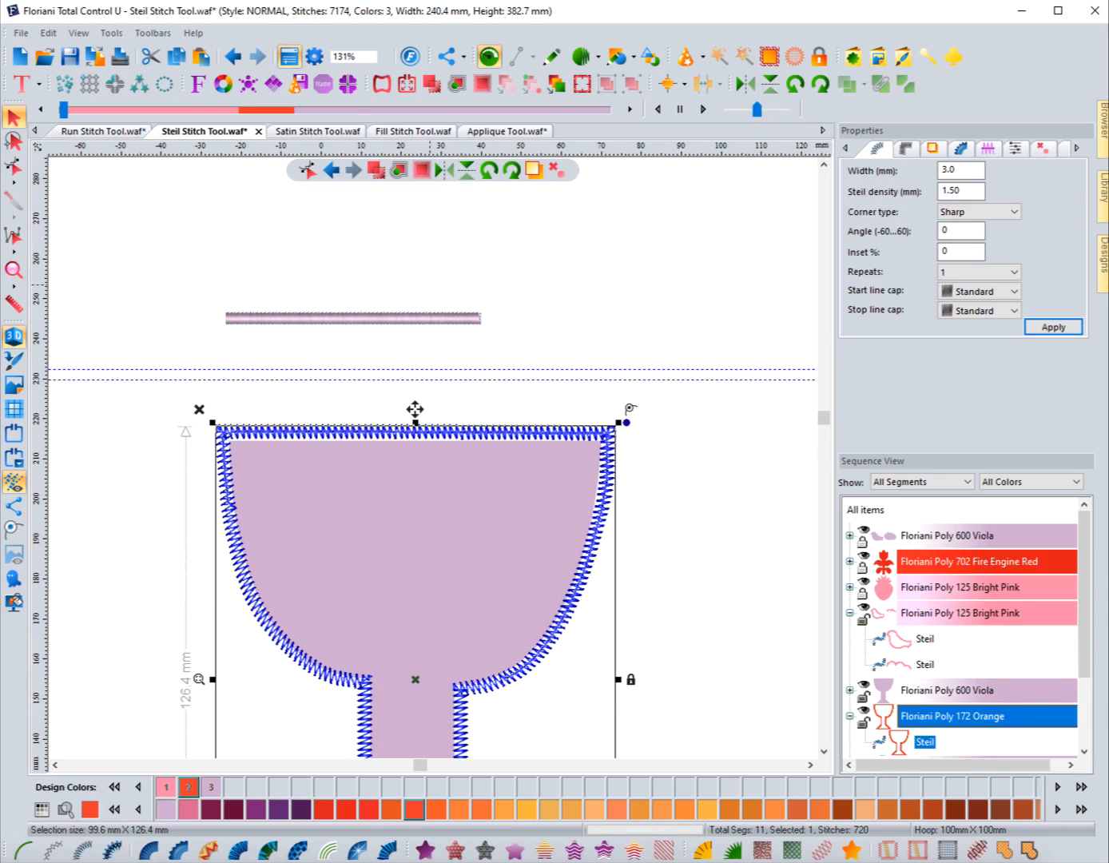
pyautogui.click(384, 319)
pyautogui.click(211, 318)
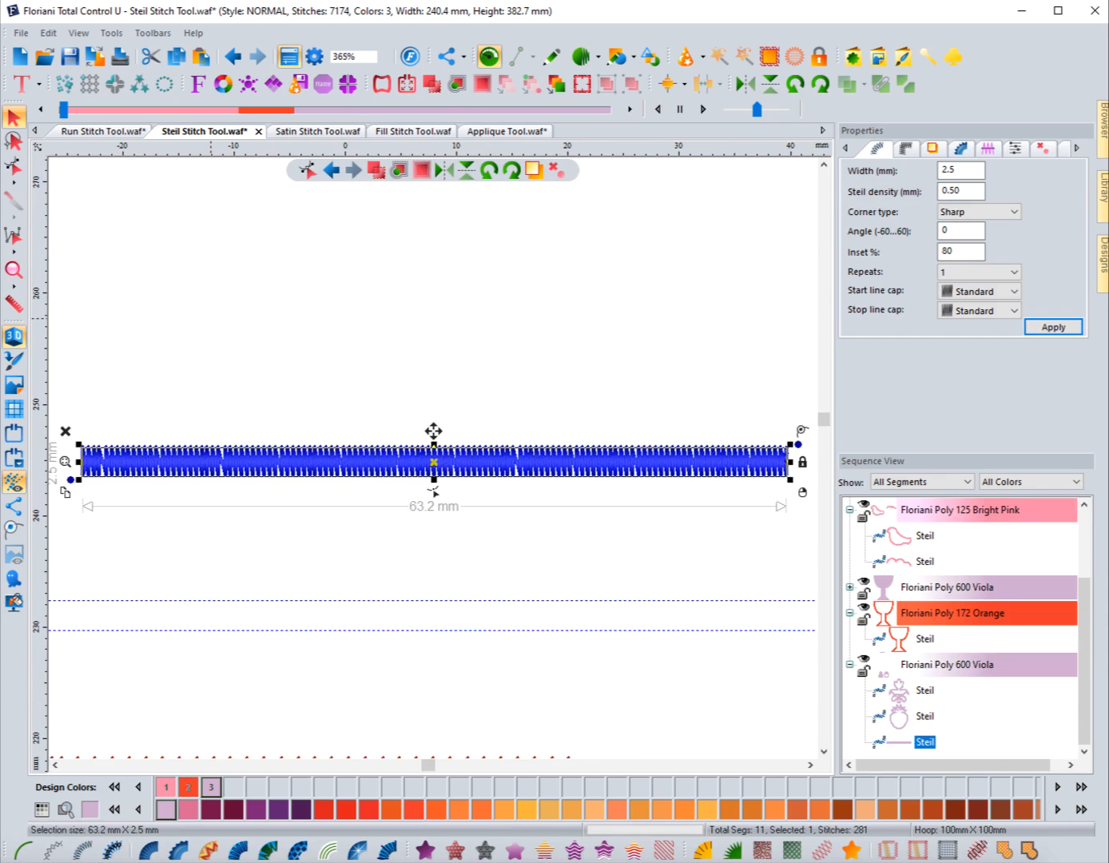
pyautogui.click(211, 318)
pyautogui.click(373, 474)
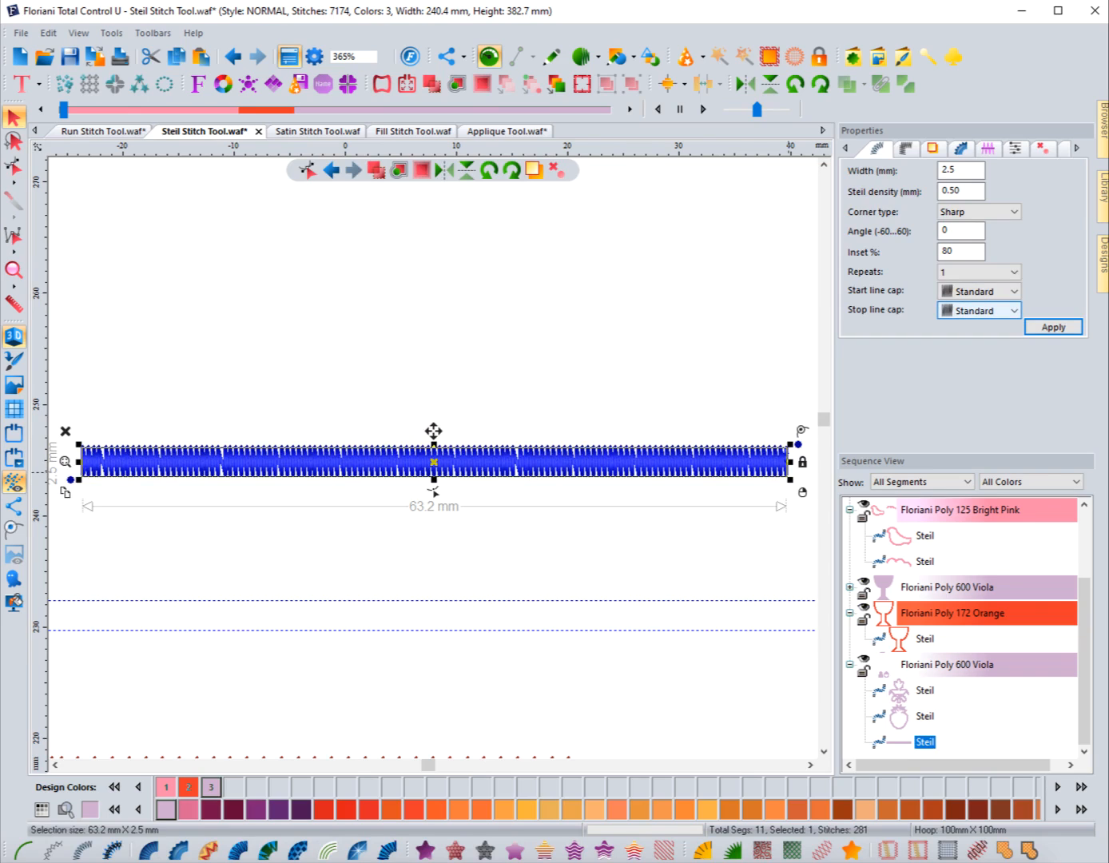
pyautogui.click(434, 492)
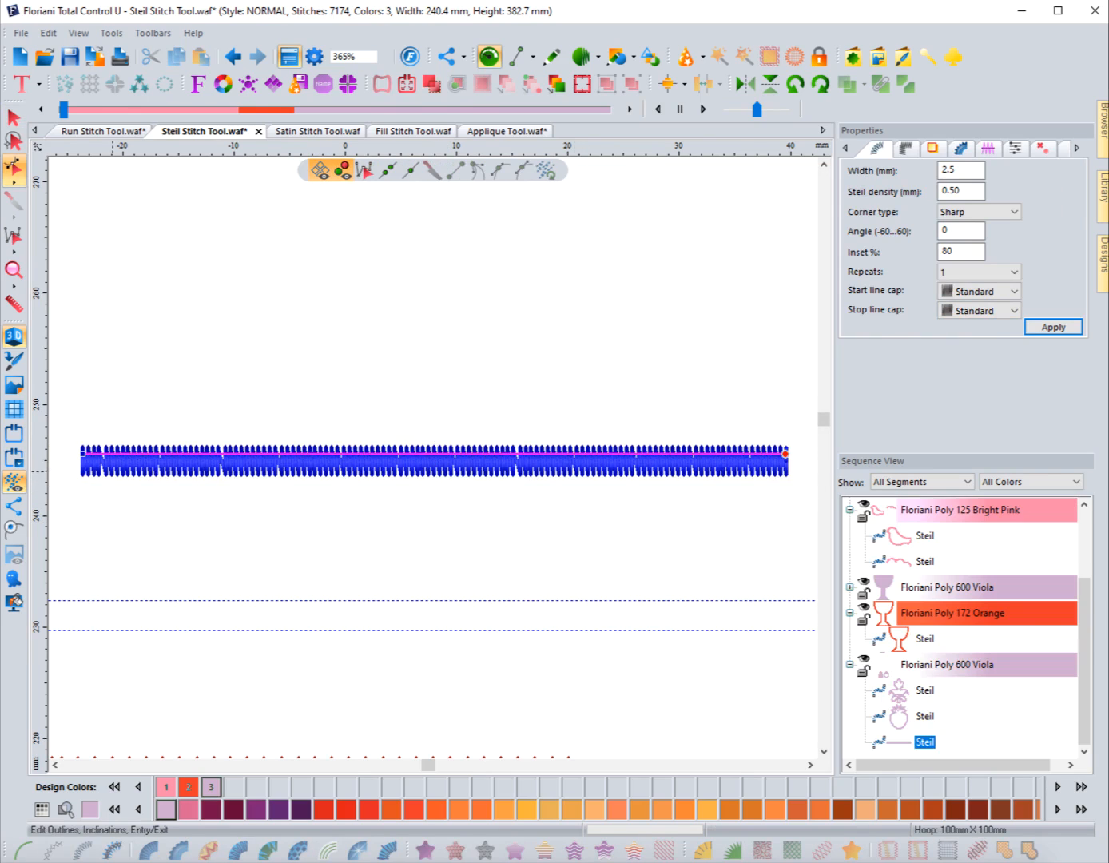
pyautogui.moveTo(743, 454); pyautogui.dragTo(82, 453)
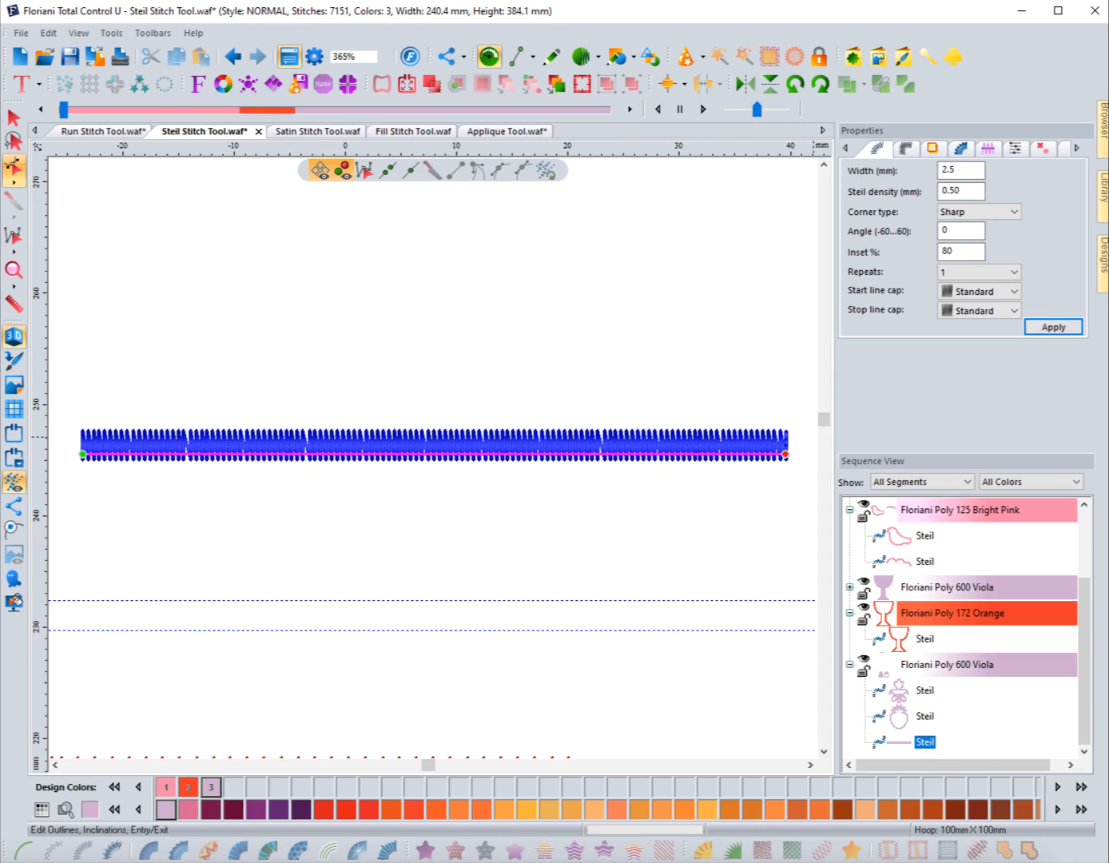
# Step: Set the test line's inset to 0% and apply it
pyautogui.doubleClick(948, 252)
pyautogui.write('0')
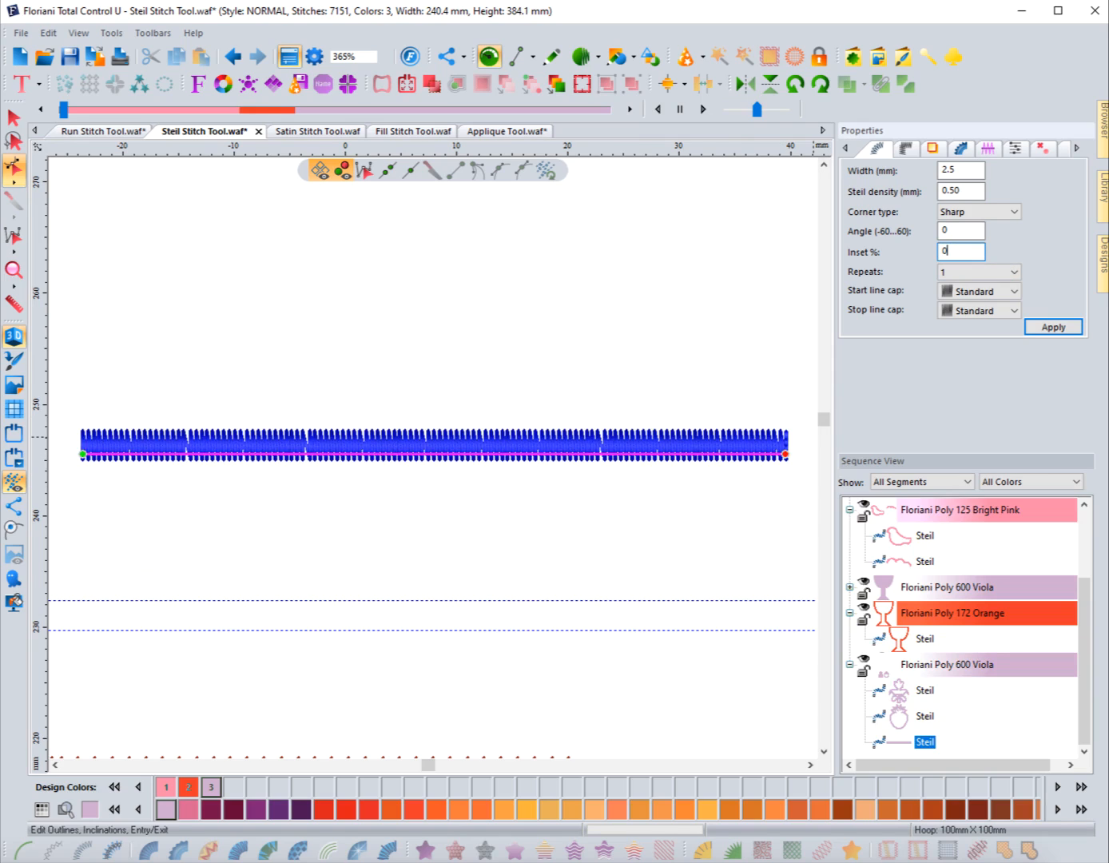
pyautogui.press('Return')
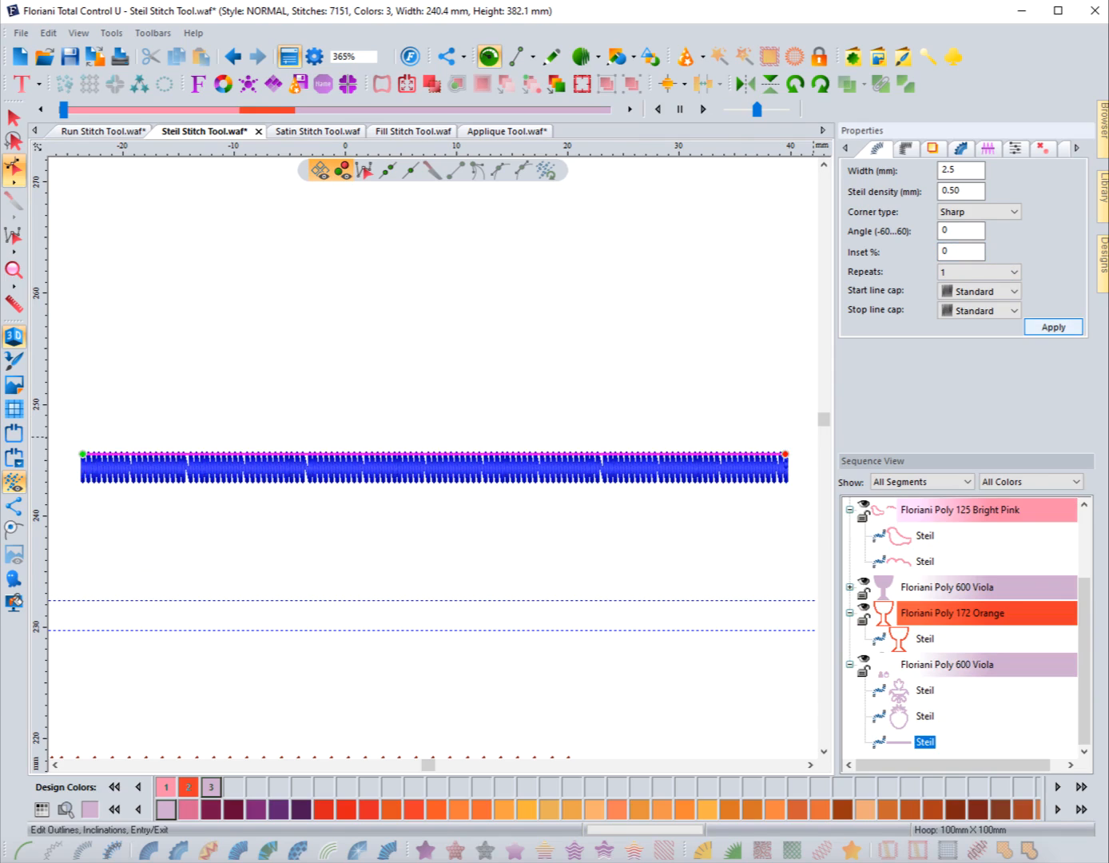
# Step: Center the stitches on the test line's path by applying an inset of 50%
pyautogui.doubleClick(949, 251)
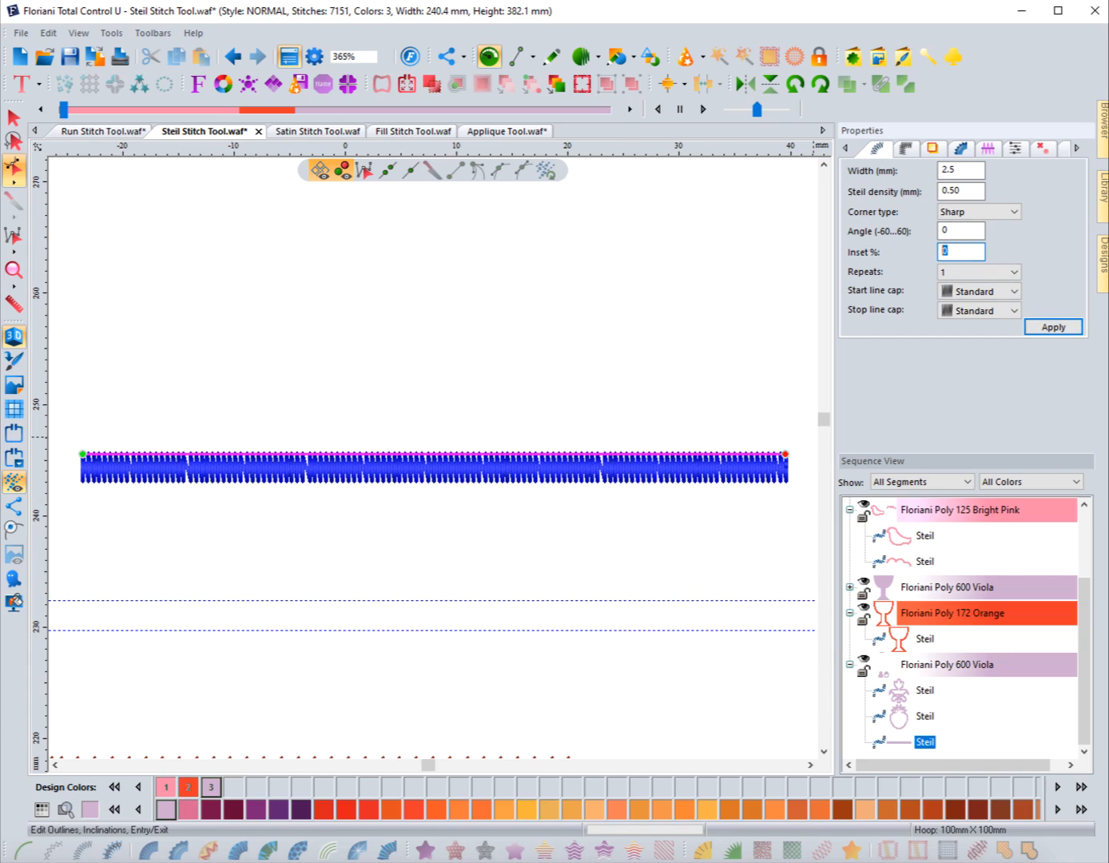
pyautogui.write('50')
pyautogui.press('Return')
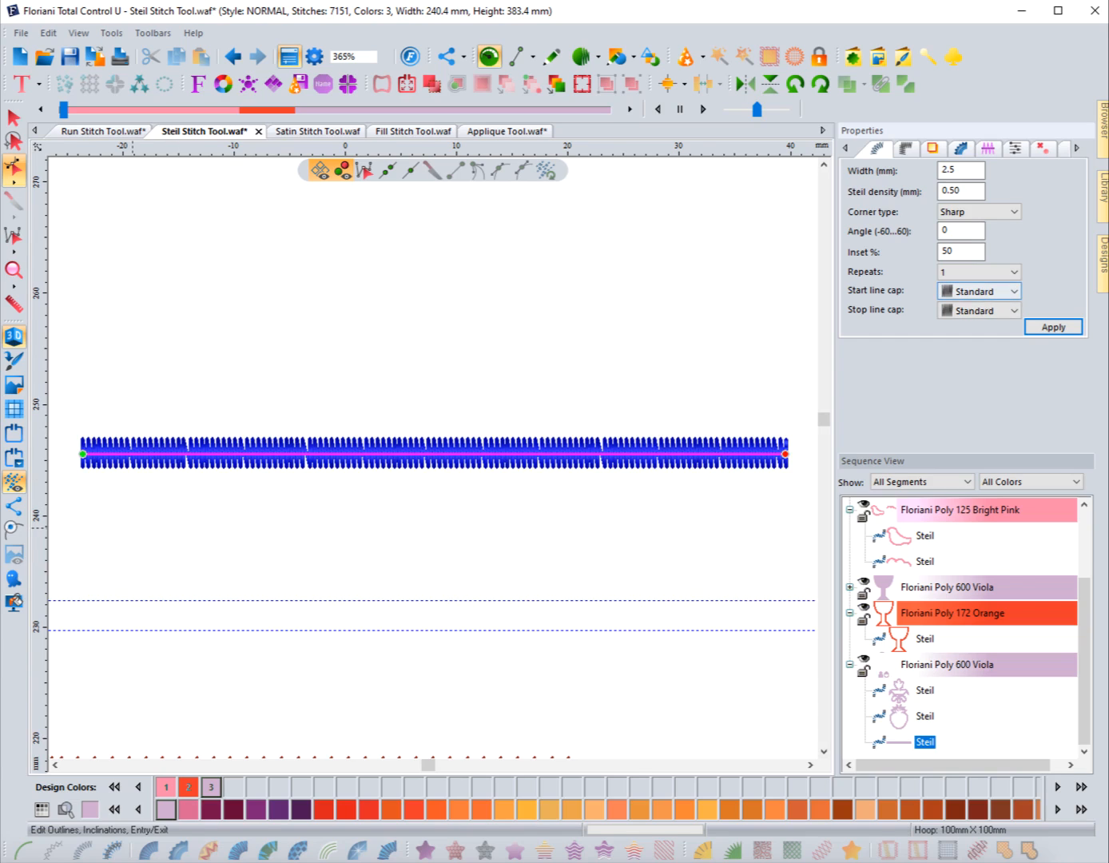
# Step: Apply a Rounded start line cap to the test line
pyautogui.click(978, 291)
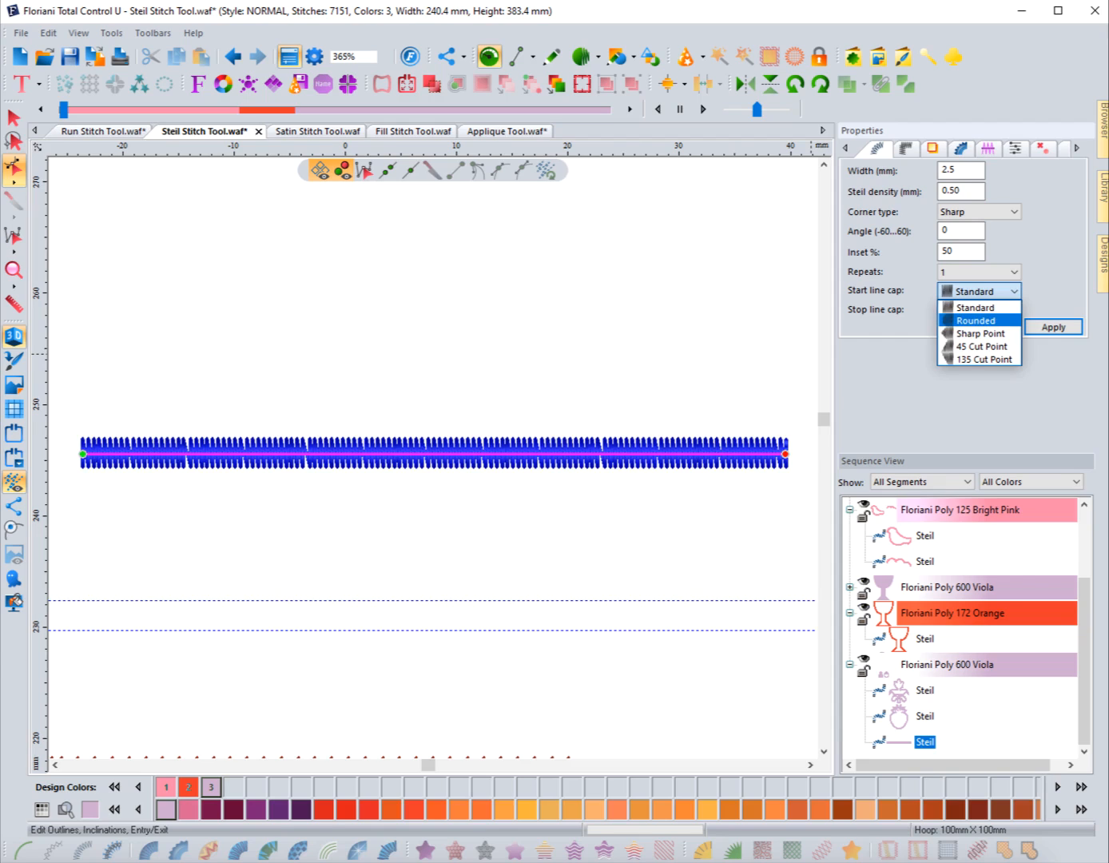
pyautogui.click(976, 321)
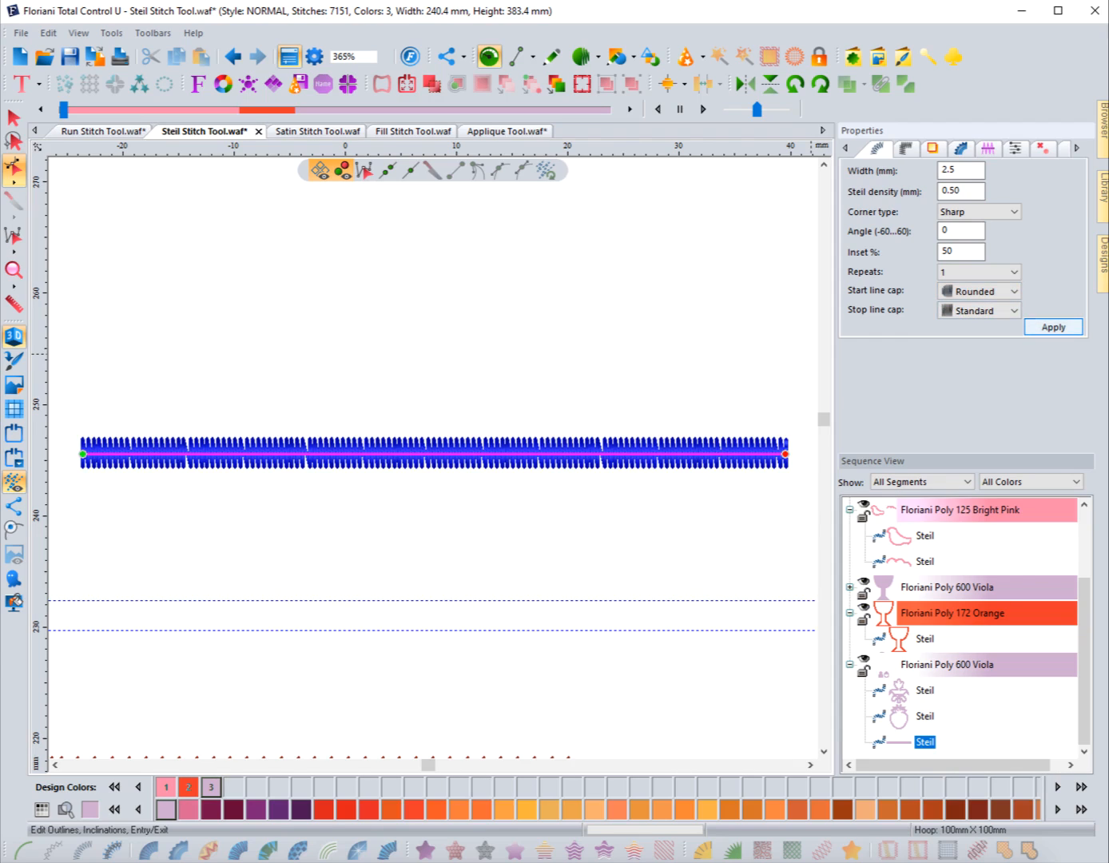
pyautogui.click(1053, 327)
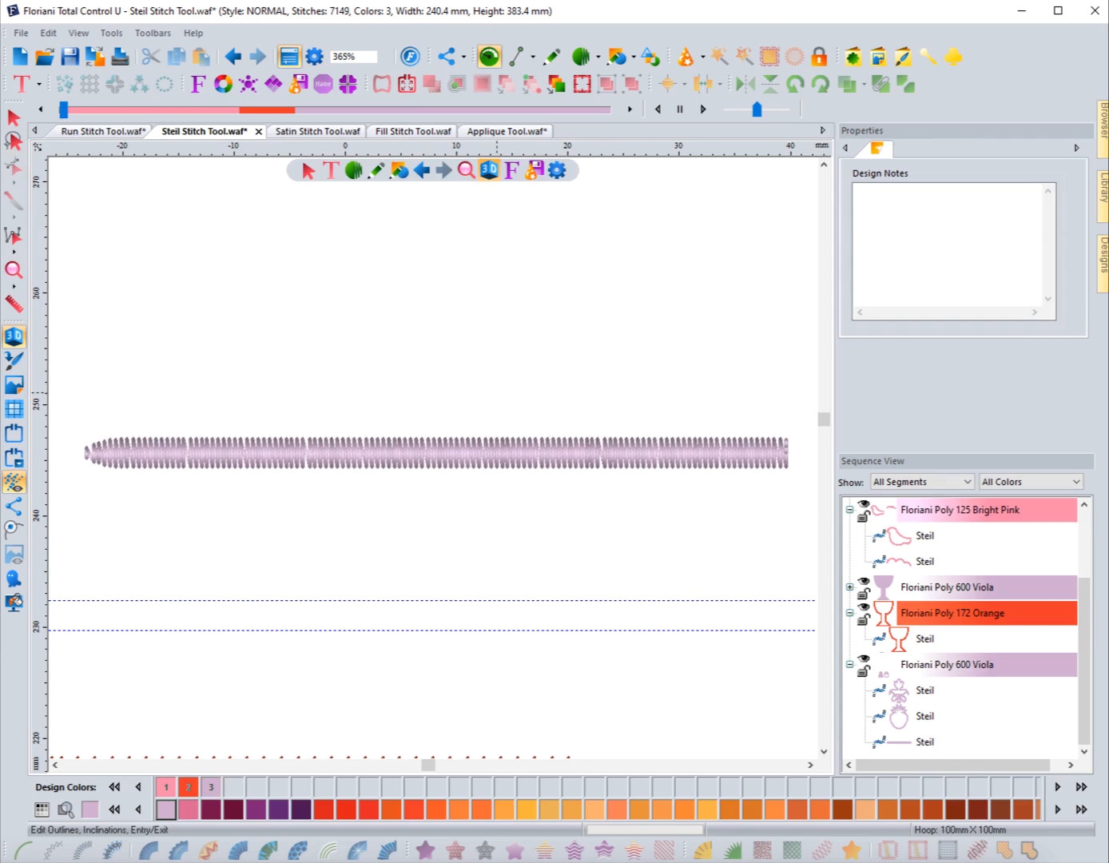
# Step: Select the test line, apply a Sharp Point stop line cap, and deselect the line to view its end
pyautogui.click(117, 440)
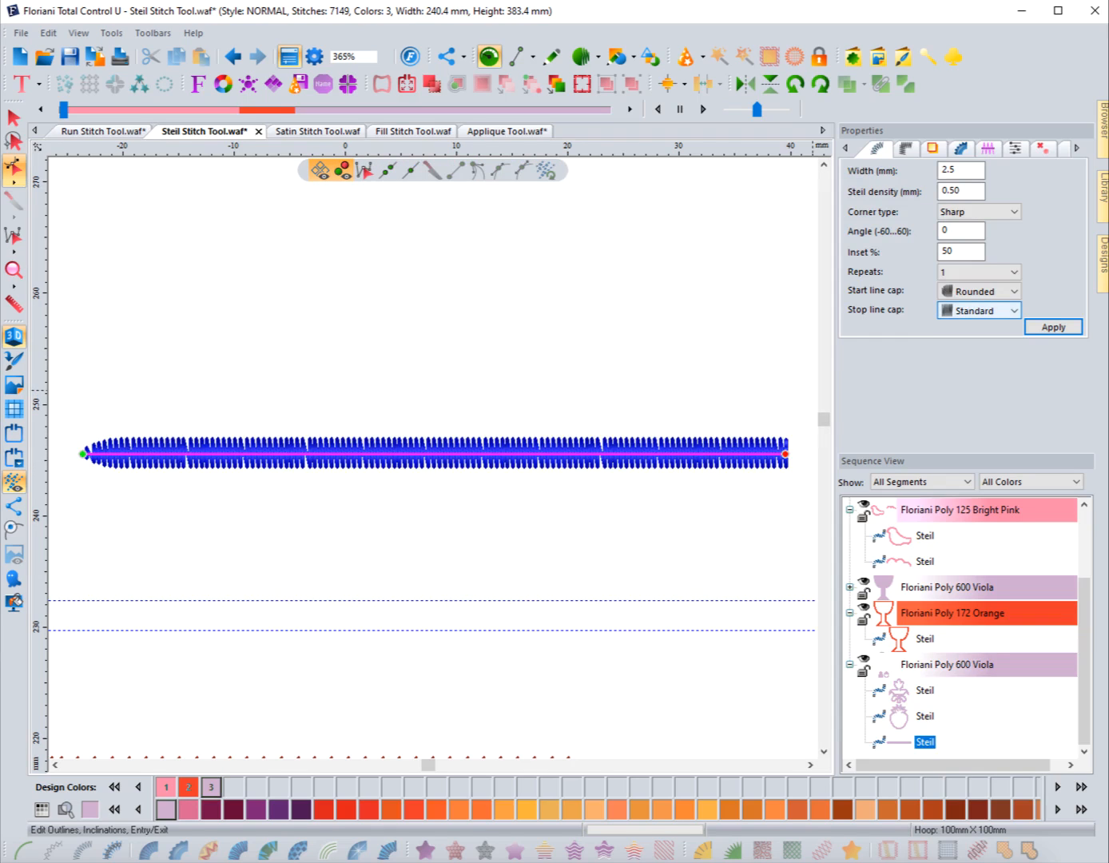
pyautogui.click(979, 310)
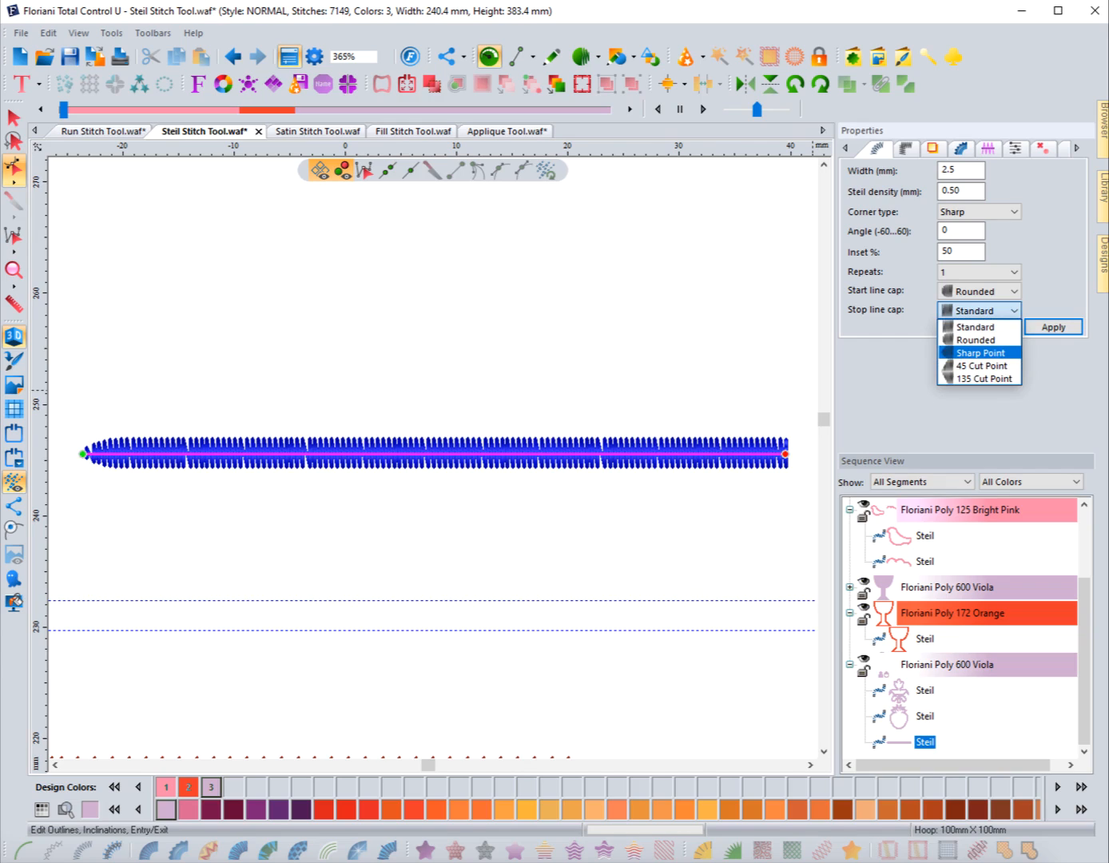
pyautogui.click(980, 352)
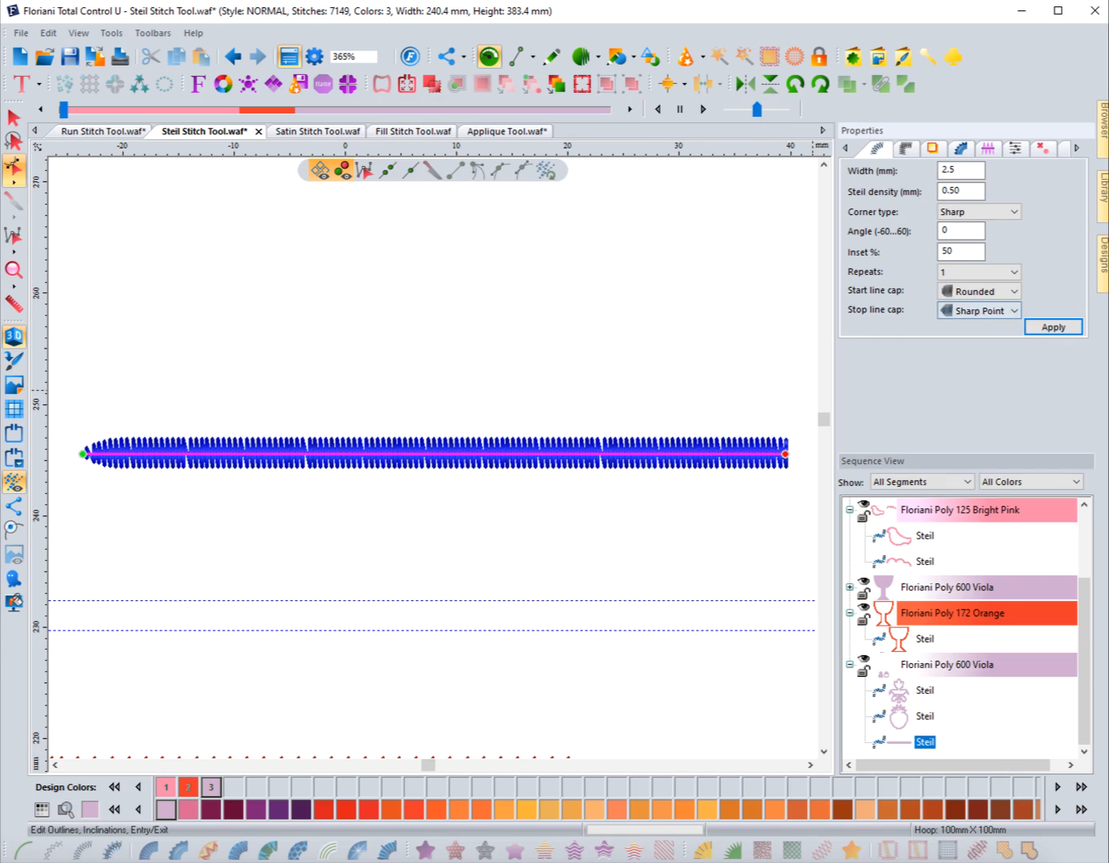
pyautogui.click(1053, 327)
pyautogui.click(743, 348)
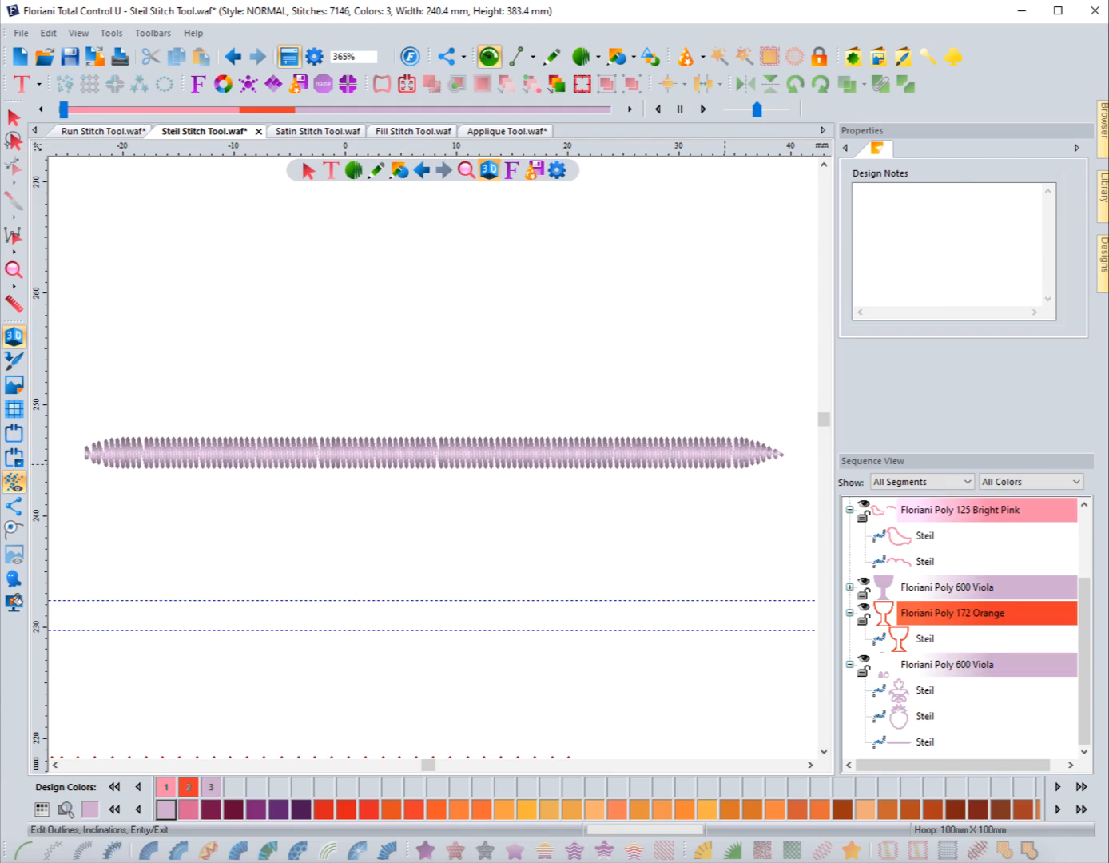
# Step: Reselect the test line, apply a 45 Cut Point stop line cap, and deselect the line
pyautogui.click(724, 463)
pyautogui.click(978, 310)
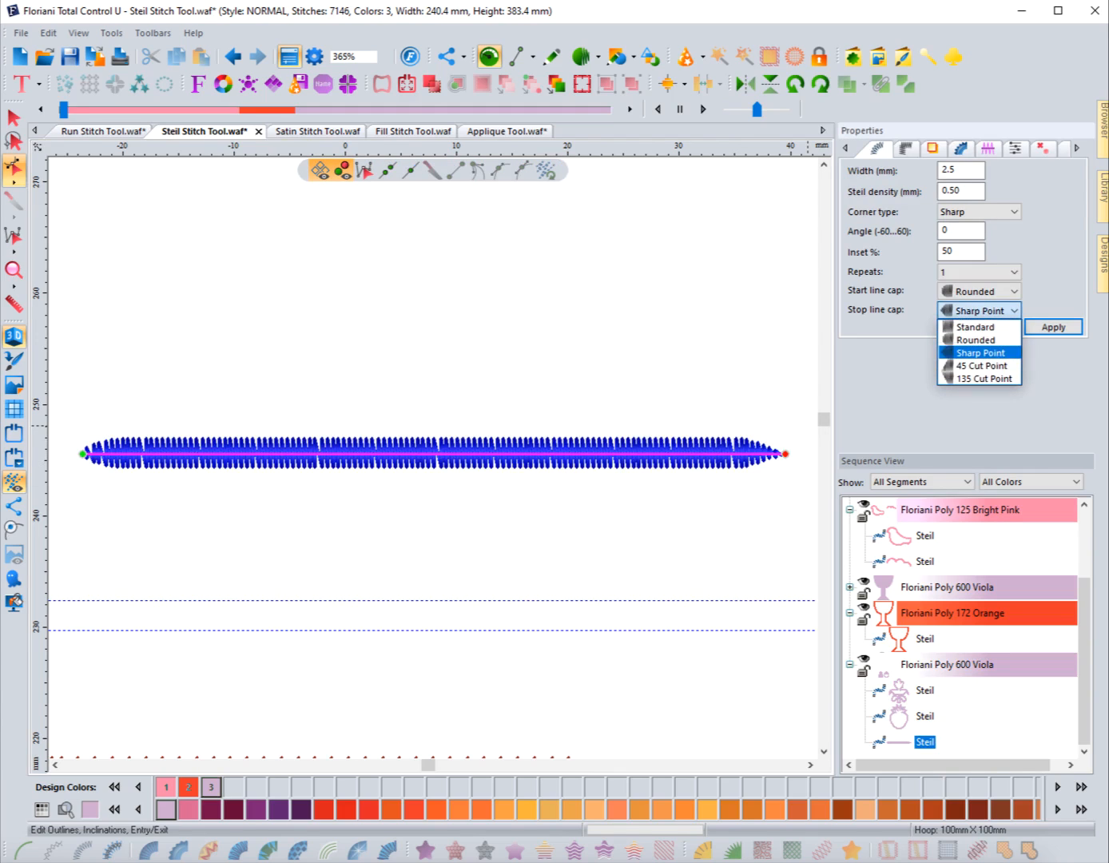
pyautogui.click(982, 365)
pyautogui.click(1053, 327)
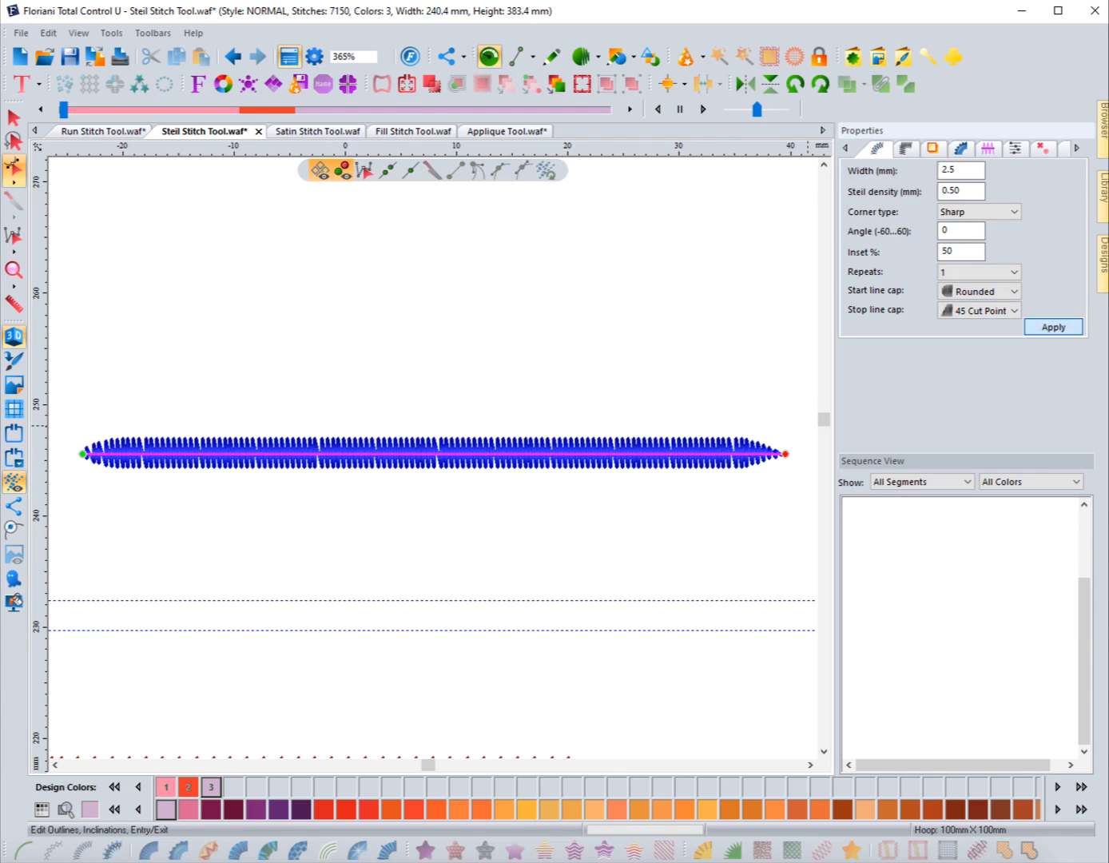
pyautogui.press('Escape')
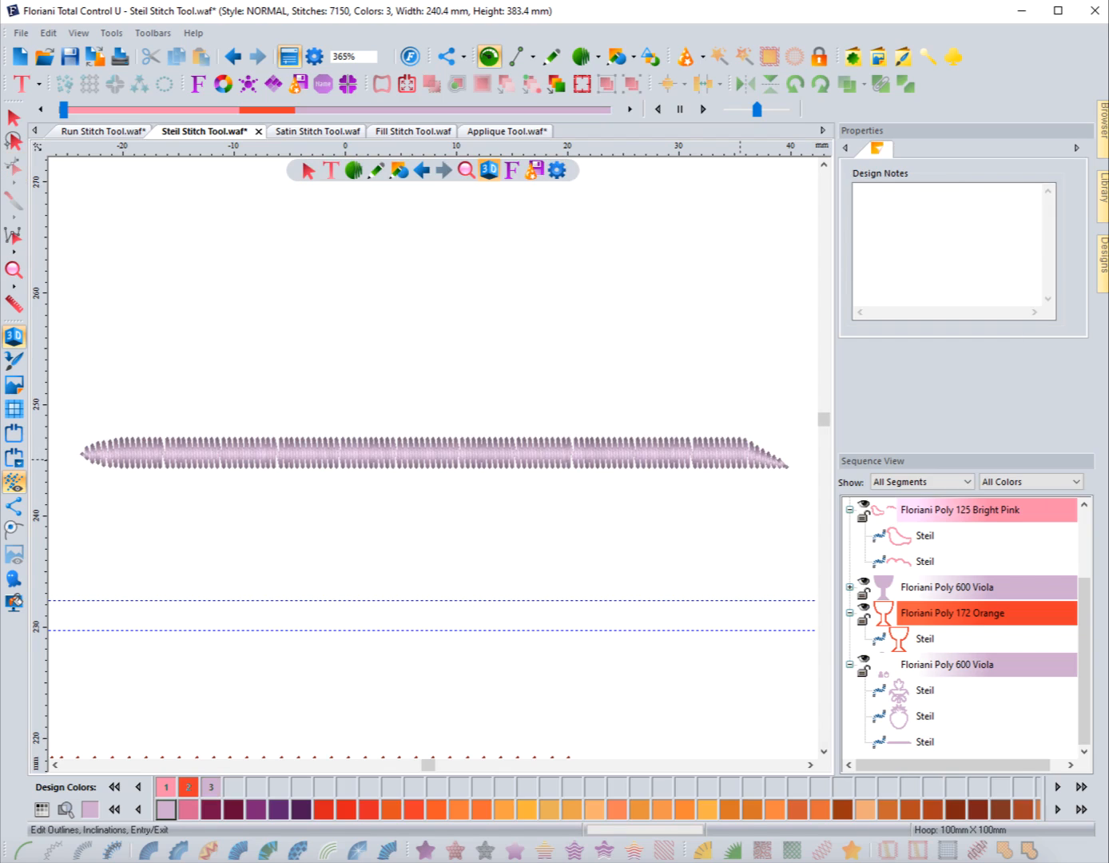
# Step: Select the test line, apply a Rounded stop line cap, and deselect the line
pyautogui.click(735, 462)
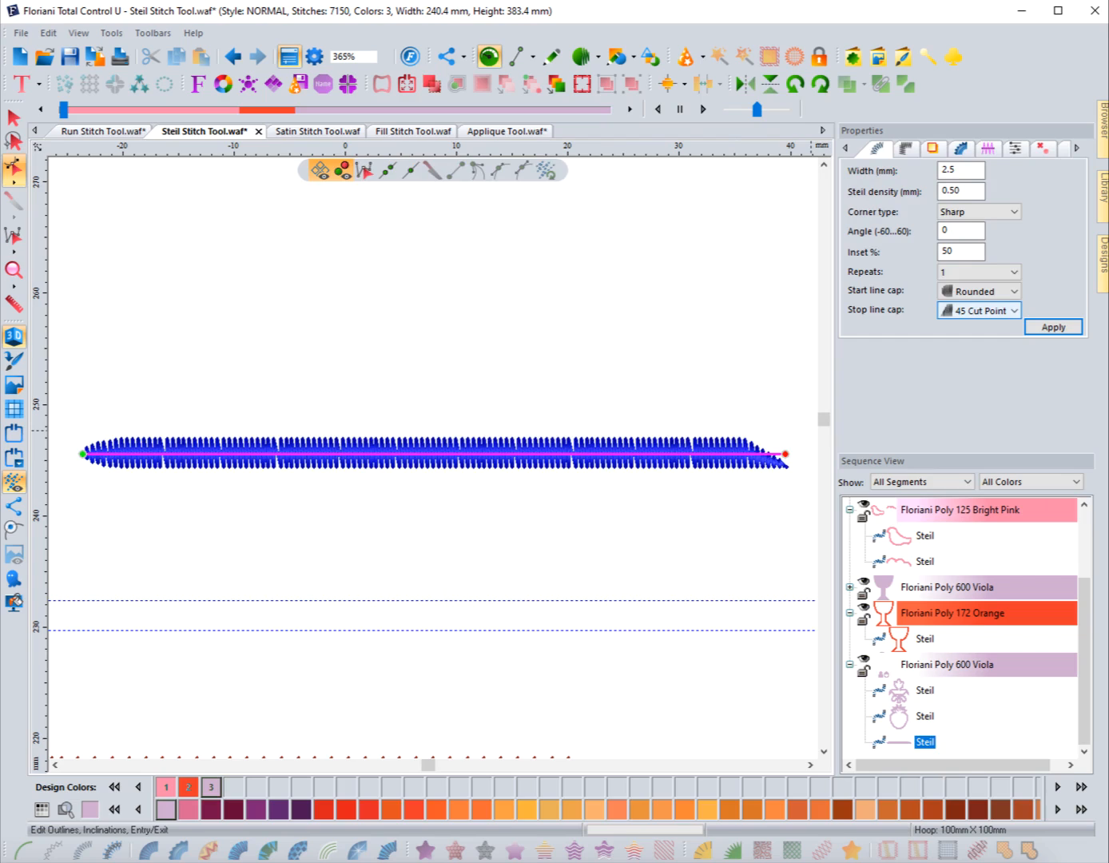
pyautogui.click(1011, 311)
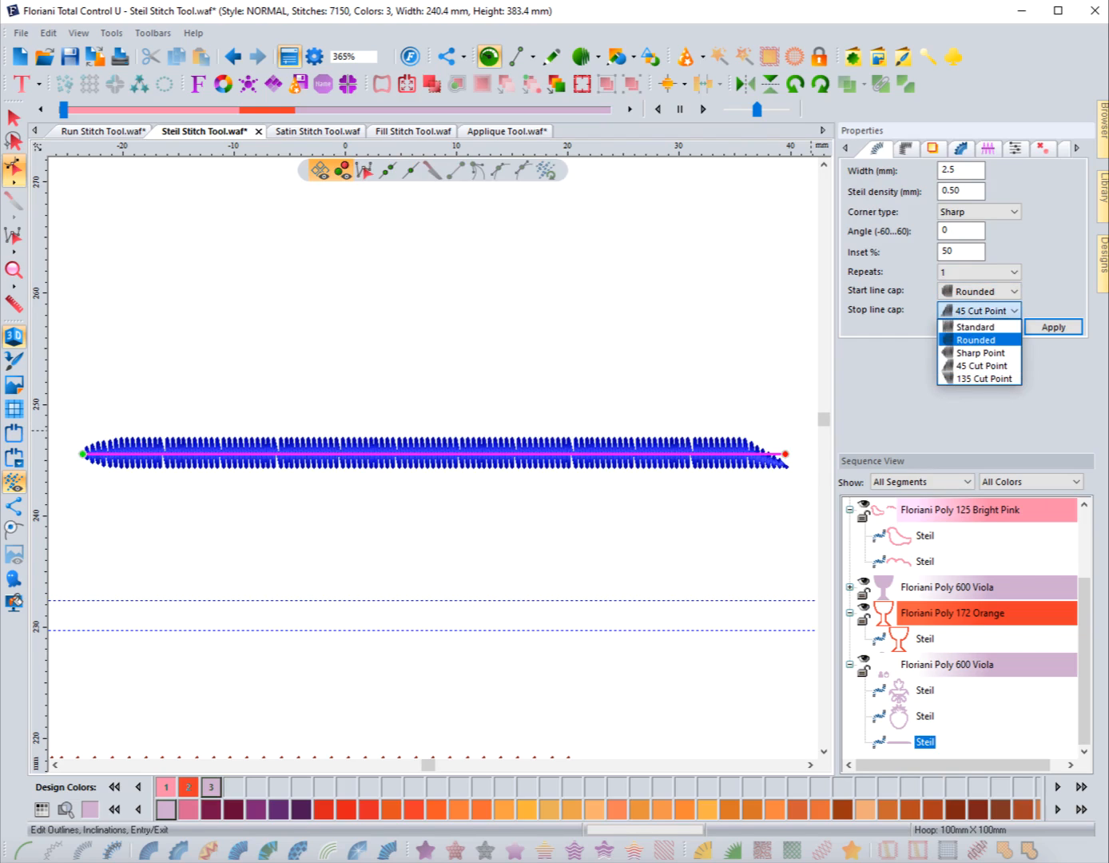
pyautogui.click(977, 339)
pyautogui.click(1053, 327)
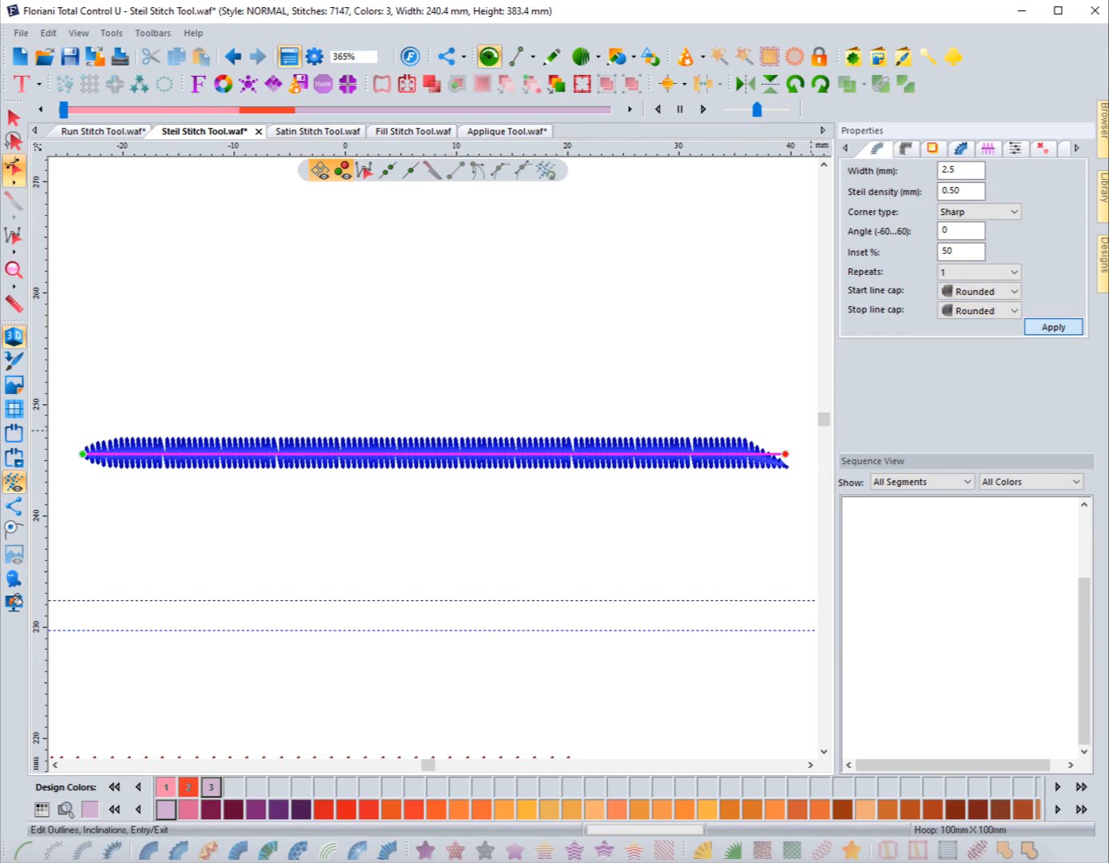
pyautogui.click(703, 356)
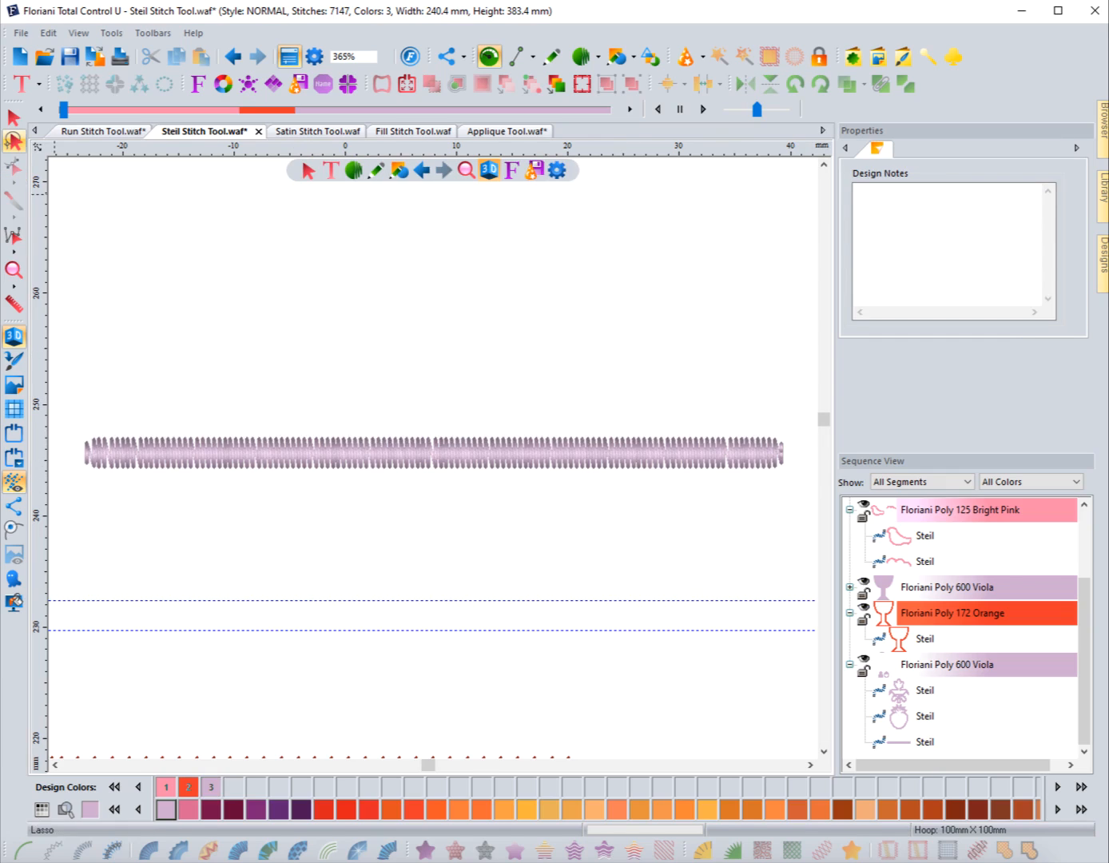
# Step: Select the test line and apply Standard start and stop line caps to it
pyautogui.click(14, 117)
pyautogui.click(432, 453)
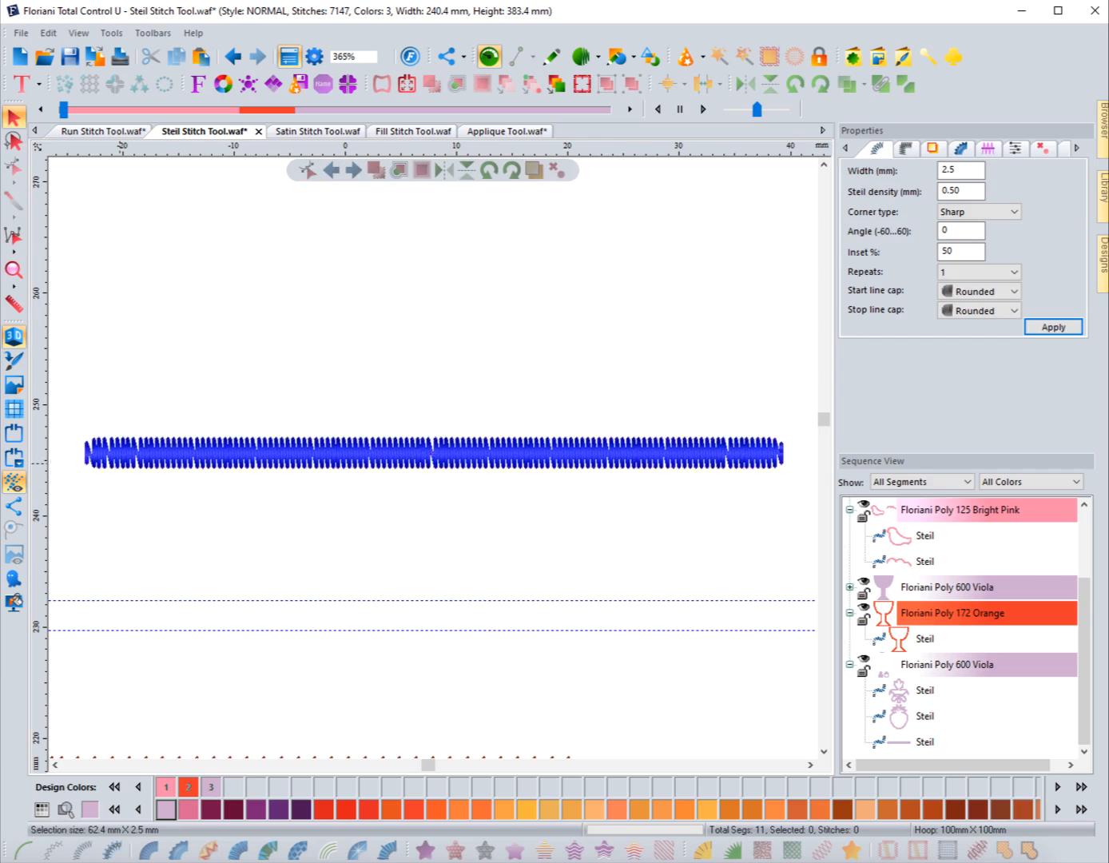
pyautogui.click(979, 291)
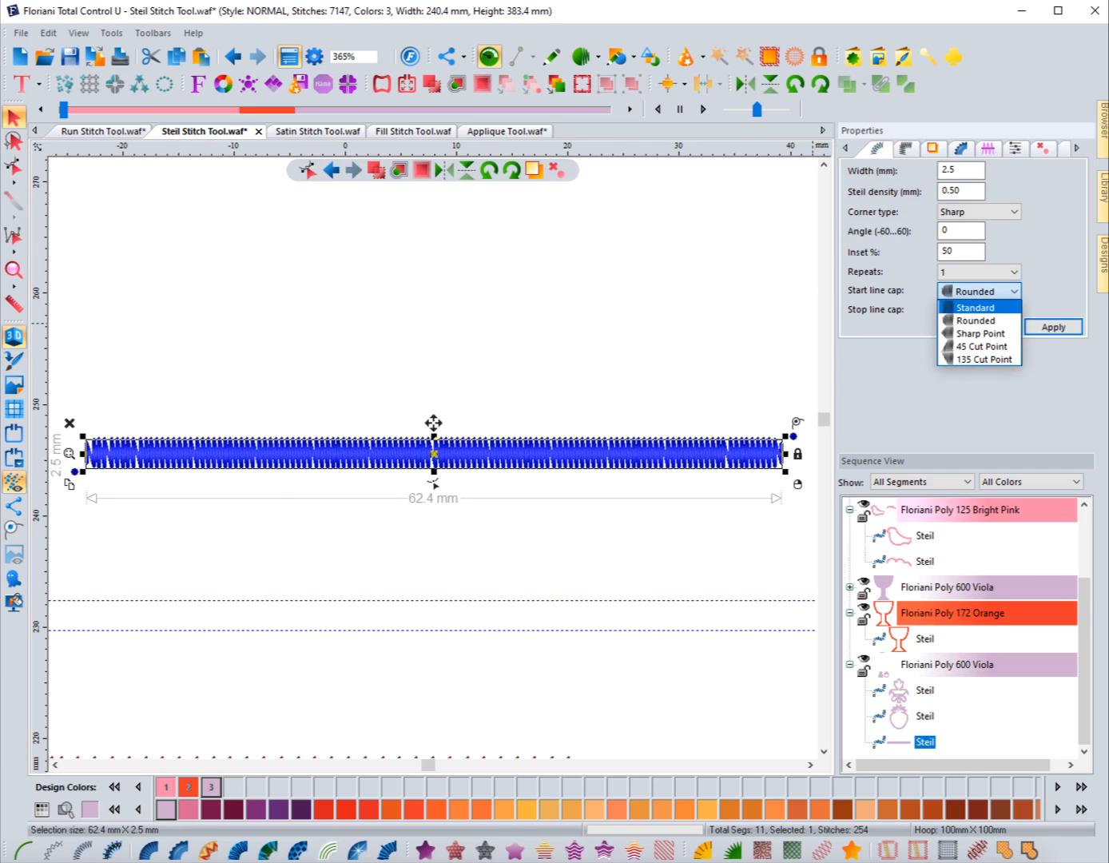
pyautogui.click(975, 307)
pyautogui.click(978, 310)
pyautogui.click(975, 327)
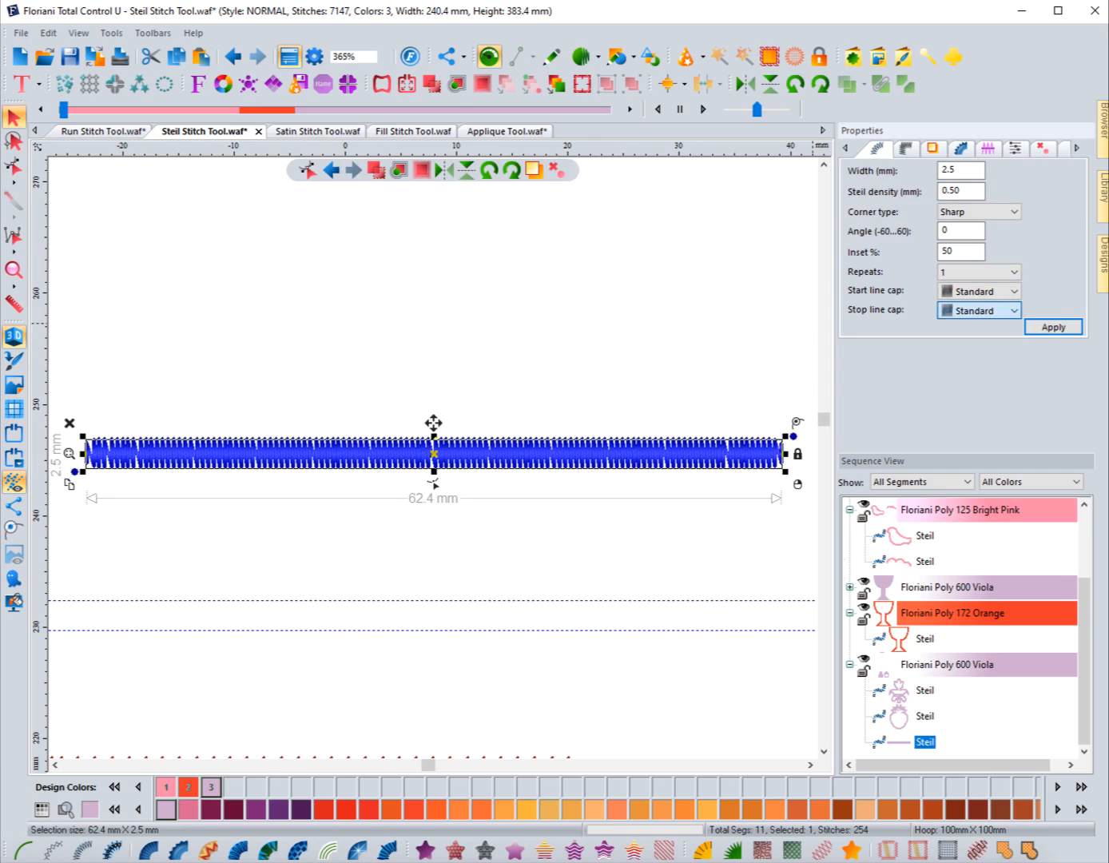
pyautogui.click(1053, 326)
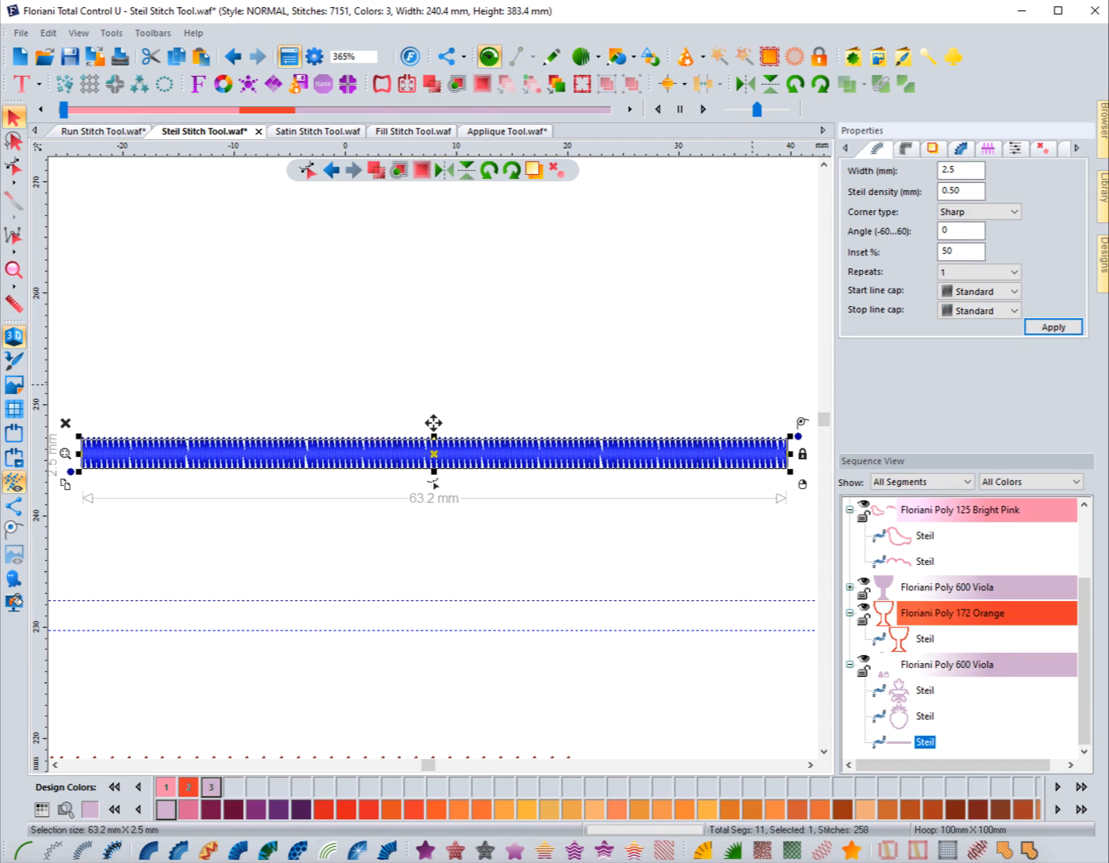
# Step: Reselect the test line and move its stop point from the right end to the left end
pyautogui.click(745, 383)
pyautogui.click(751, 466)
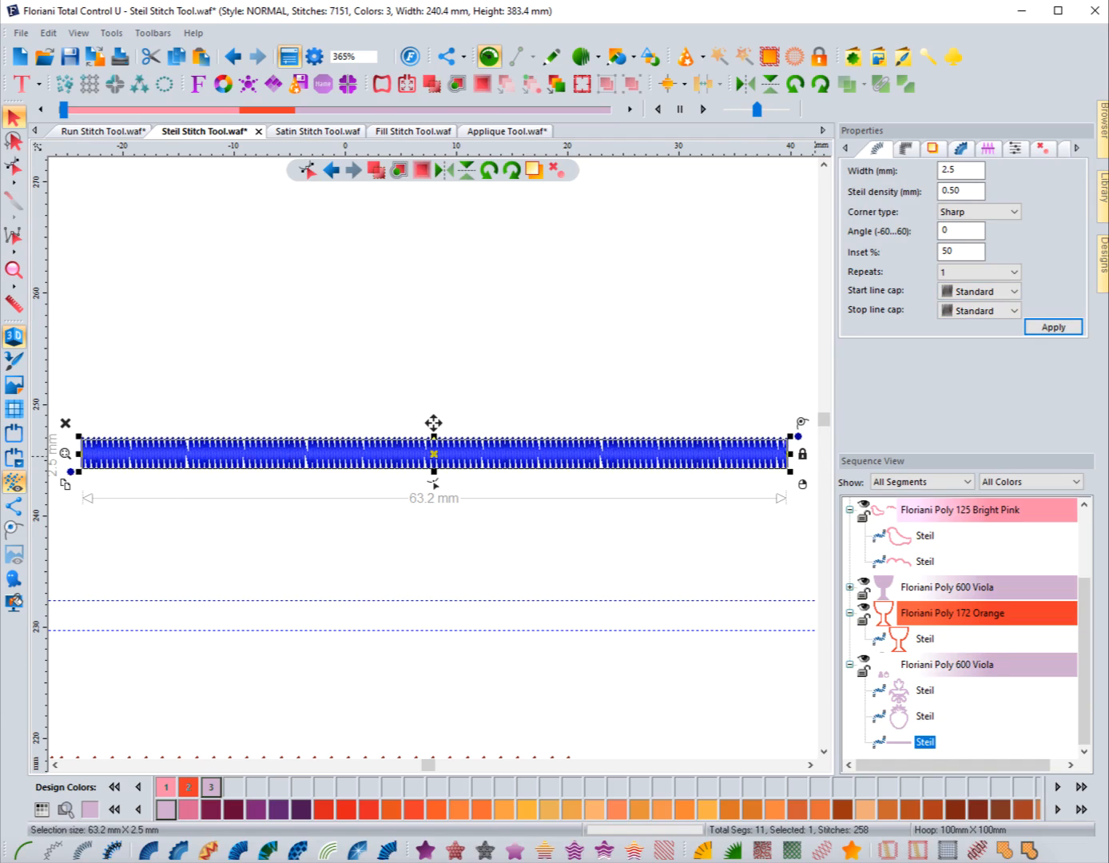
pyautogui.click(14, 167)
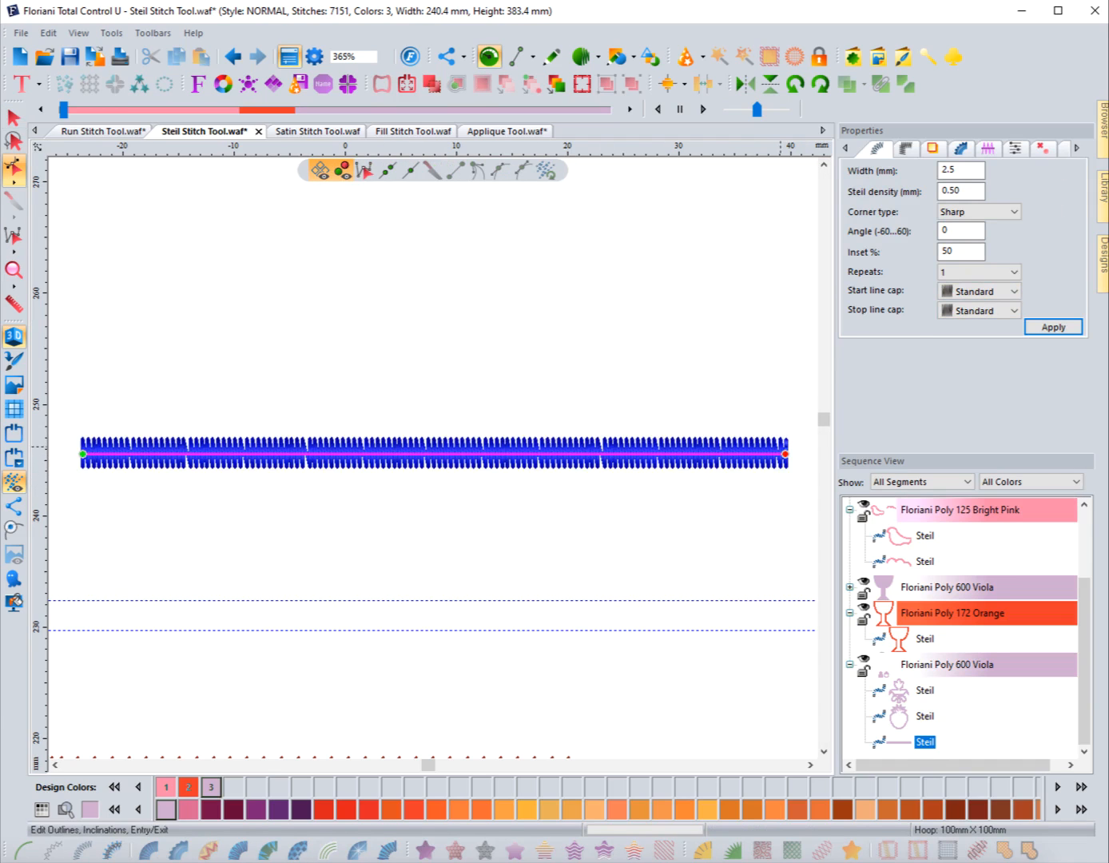
pyautogui.moveTo(784, 454)
pyautogui.mouseDown()
pyautogui.moveTo(104, 455)
pyautogui.moveTo(63, 469)
pyautogui.mouseUp()
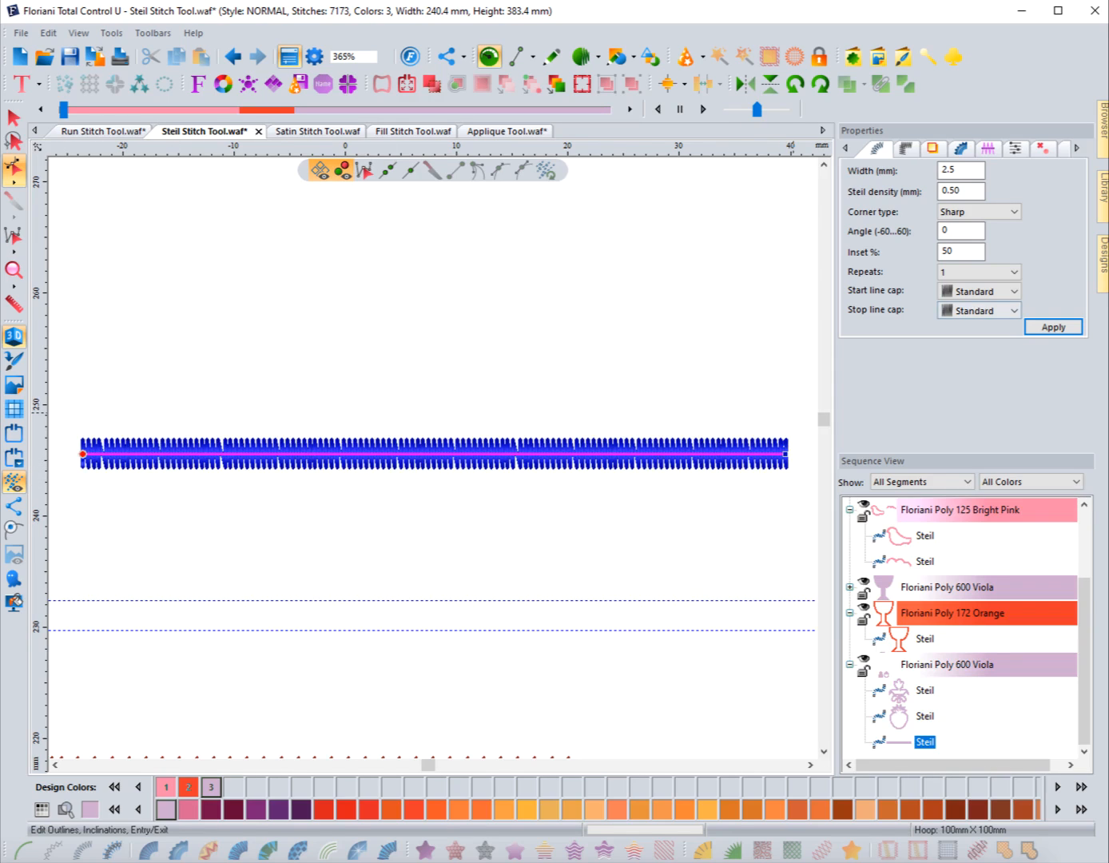
# Step: Apply Rounded start and stop line caps to the test line
pyautogui.click(978, 290)
pyautogui.click(976, 320)
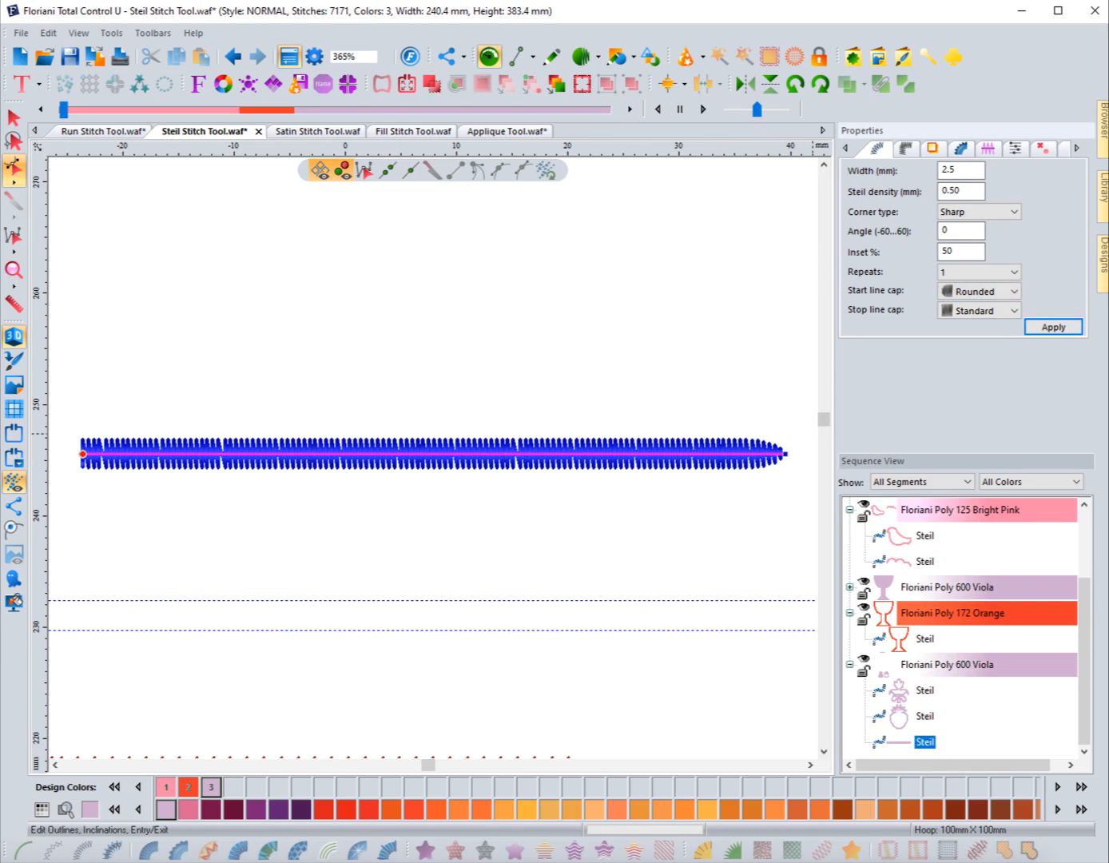
pyautogui.click(979, 310)
pyautogui.click(975, 340)
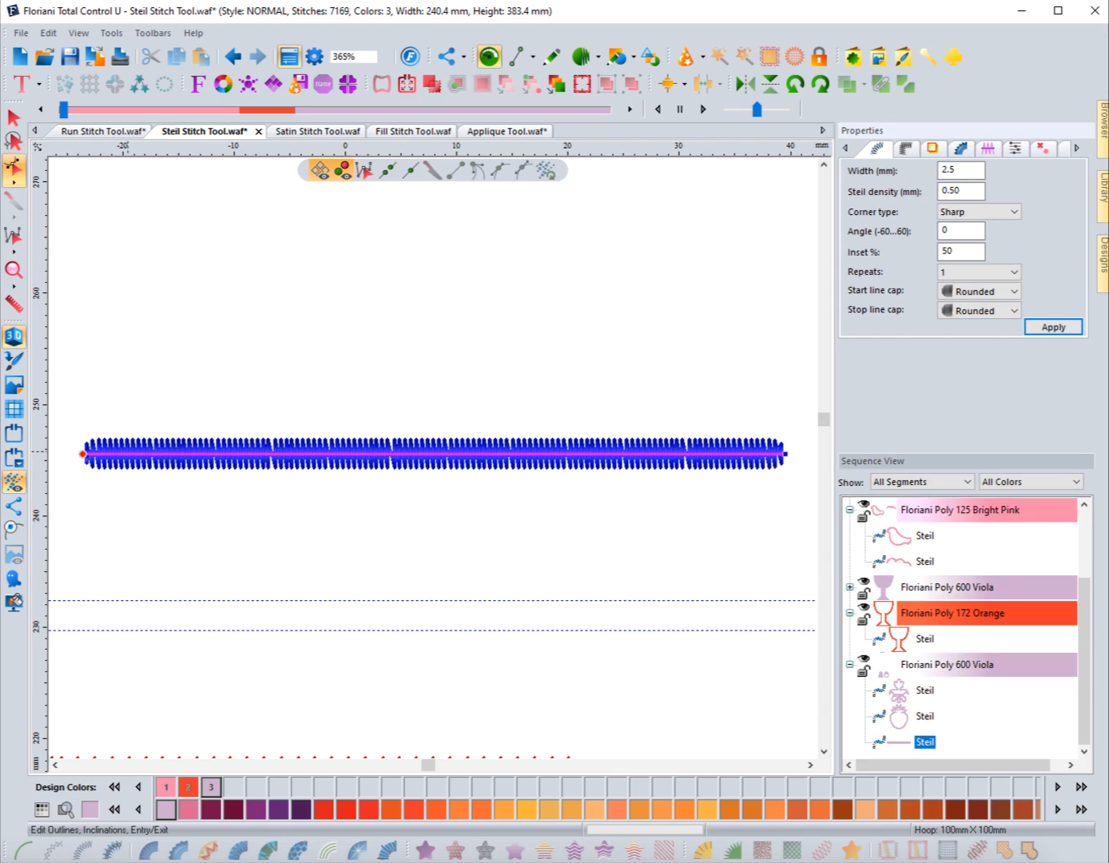
# Step: Move the test line's start point to its right end, opposite the stop point
pyautogui.moveTo(82, 454)
pyautogui.mouseDown()
pyautogui.moveTo(681, 486)
pyautogui.moveTo(786, 454)
pyautogui.mouseUp()
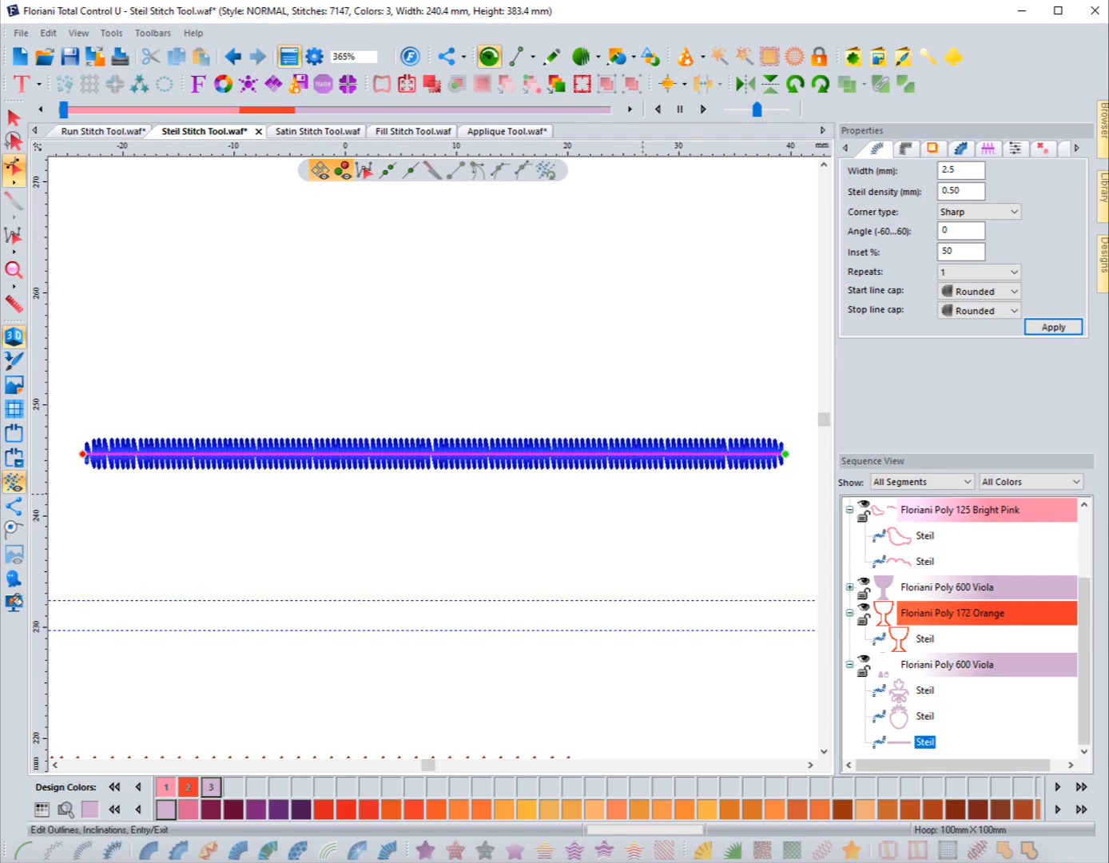
pyautogui.press('Escape')
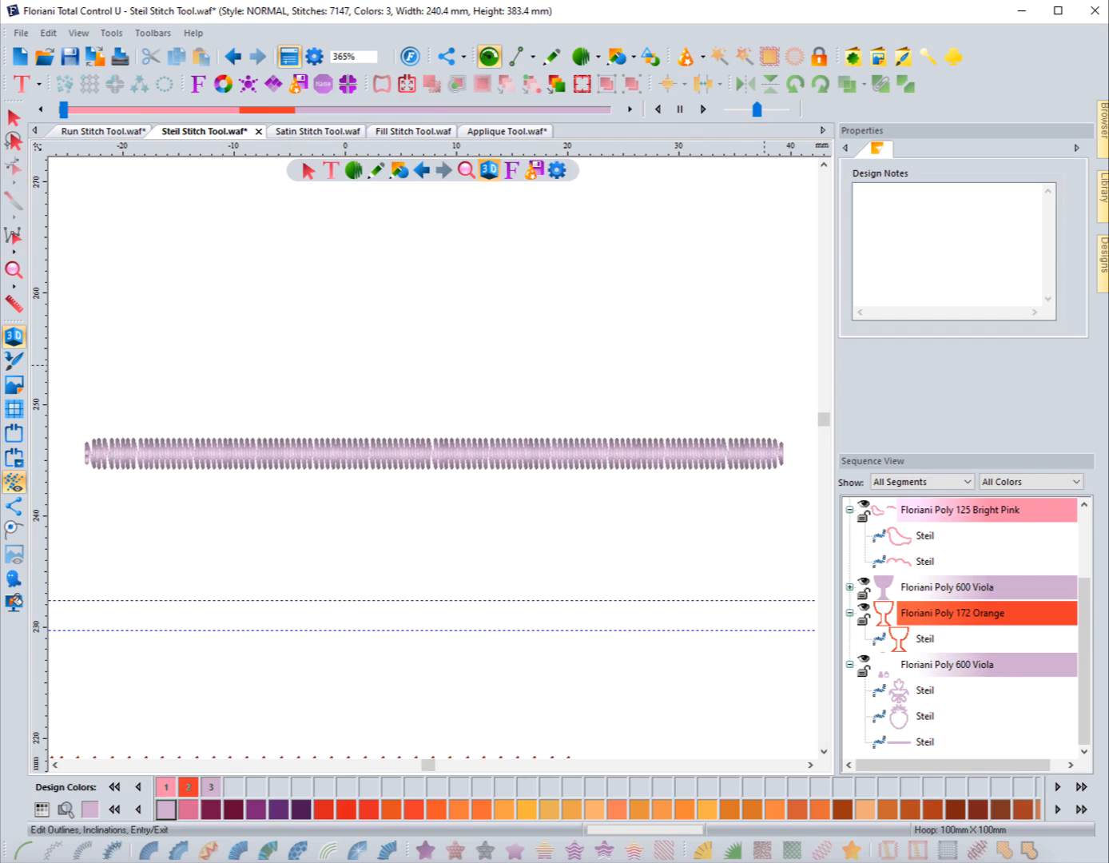
pyautogui.click(678, 463)
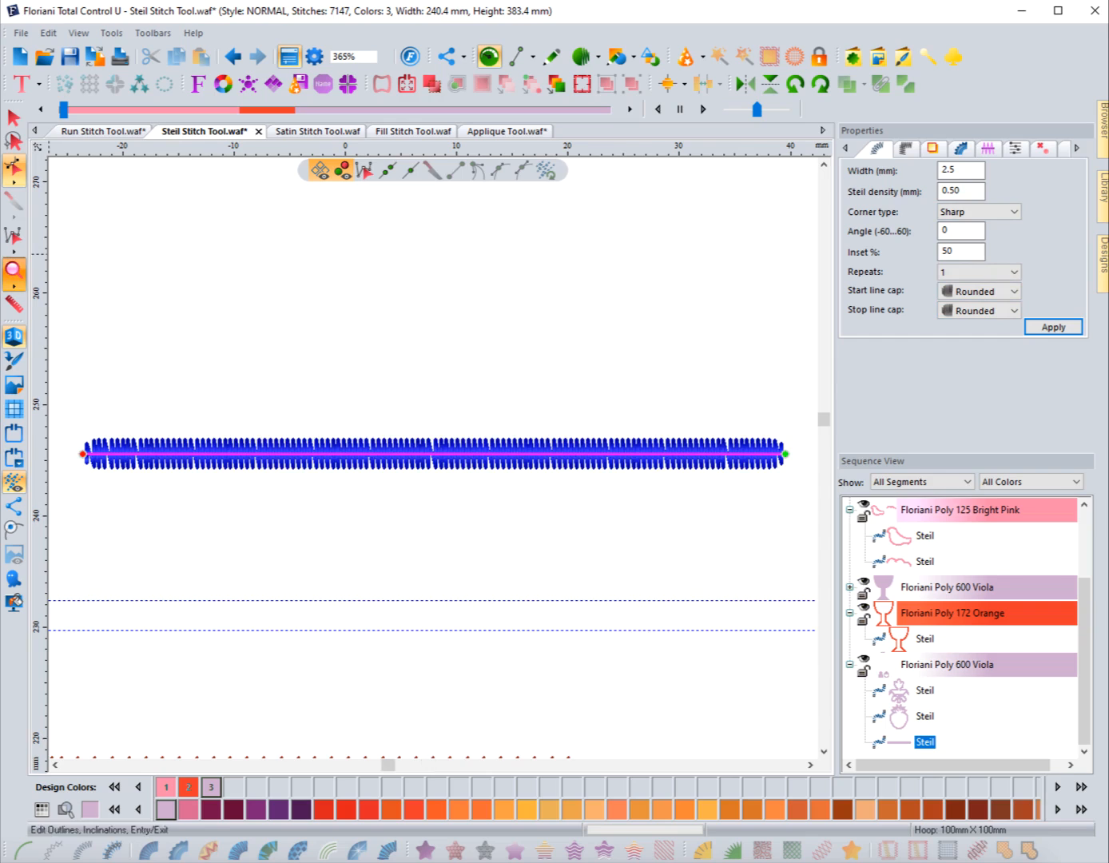
# Step: Select the goblet outline and set its steil density to 0.40 mm
pyautogui.click(14, 270)
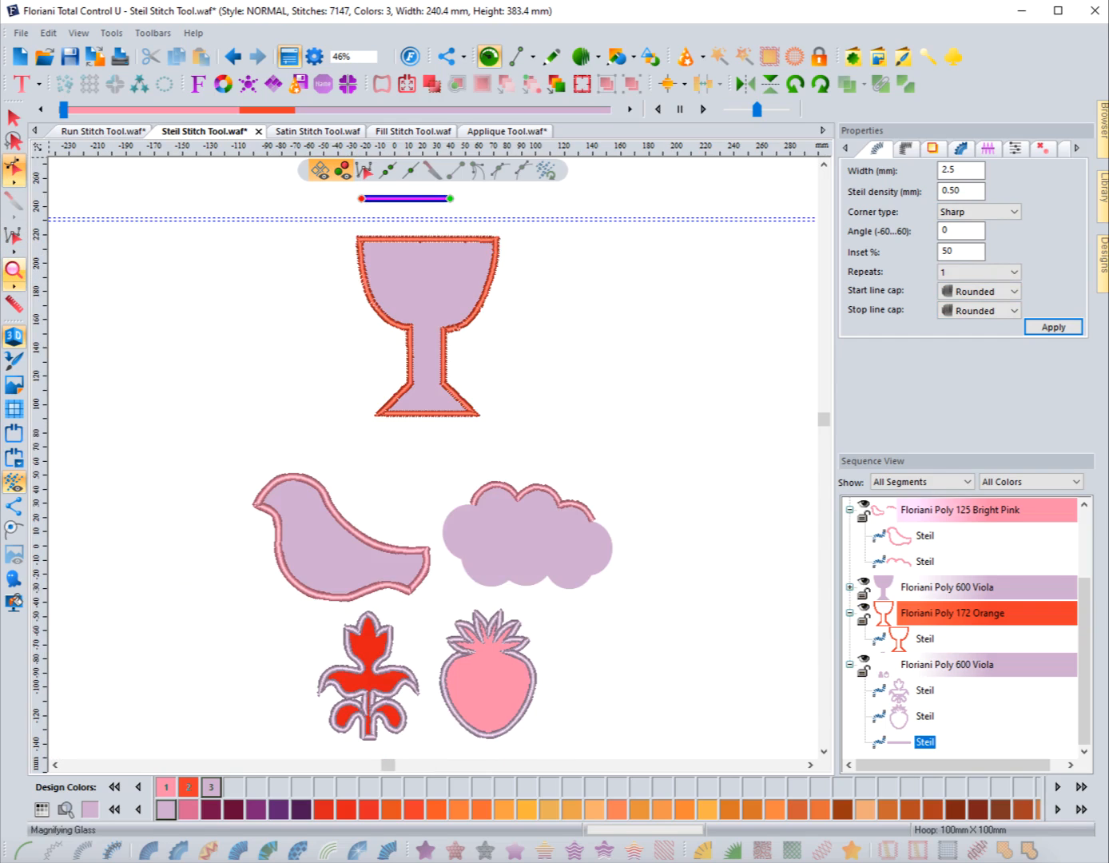
pyautogui.click(13, 269)
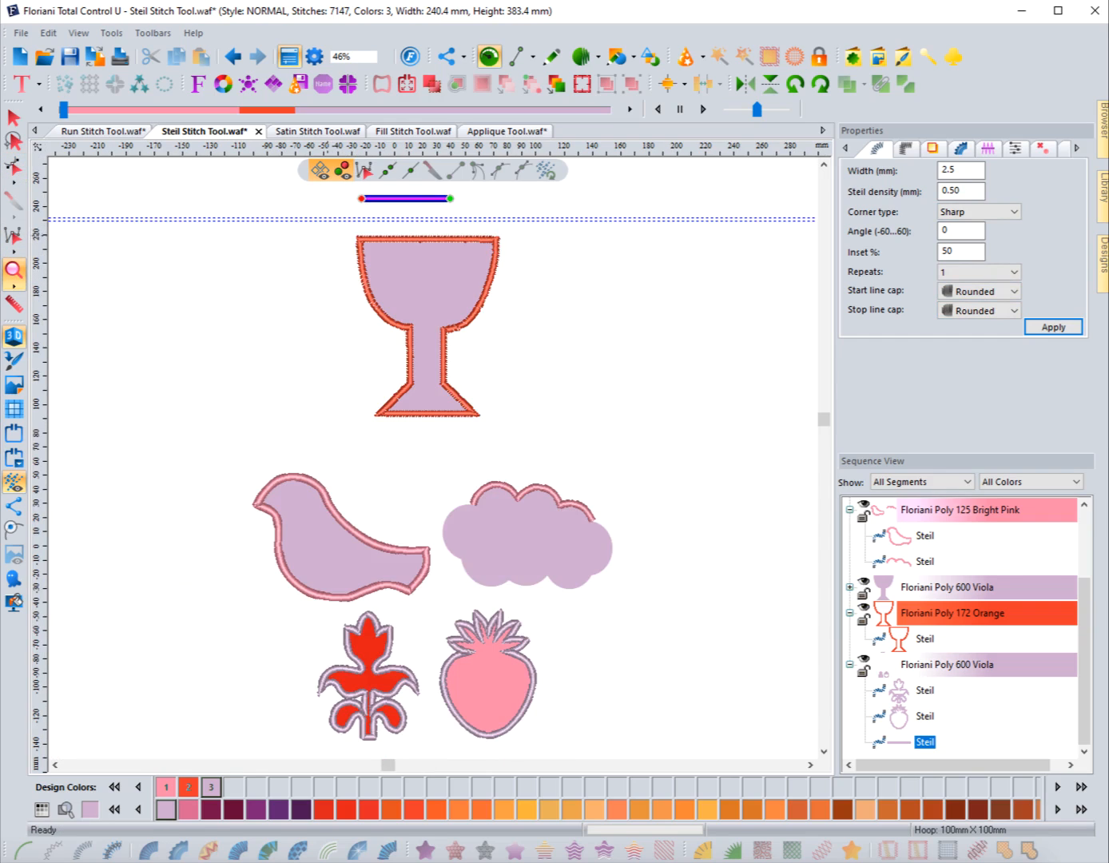
pyautogui.moveTo(329, 226); pyautogui.dragTo(513, 434)
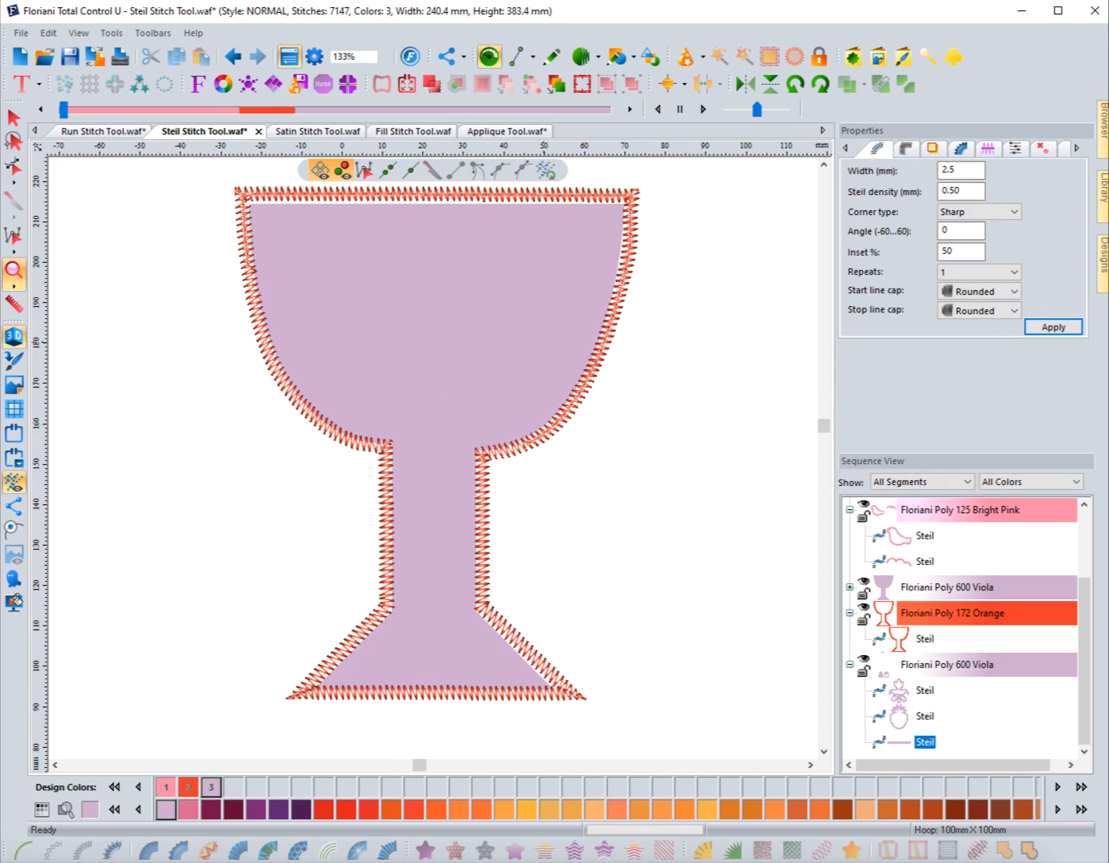
pyautogui.click(14, 117)
pyautogui.click(238, 192)
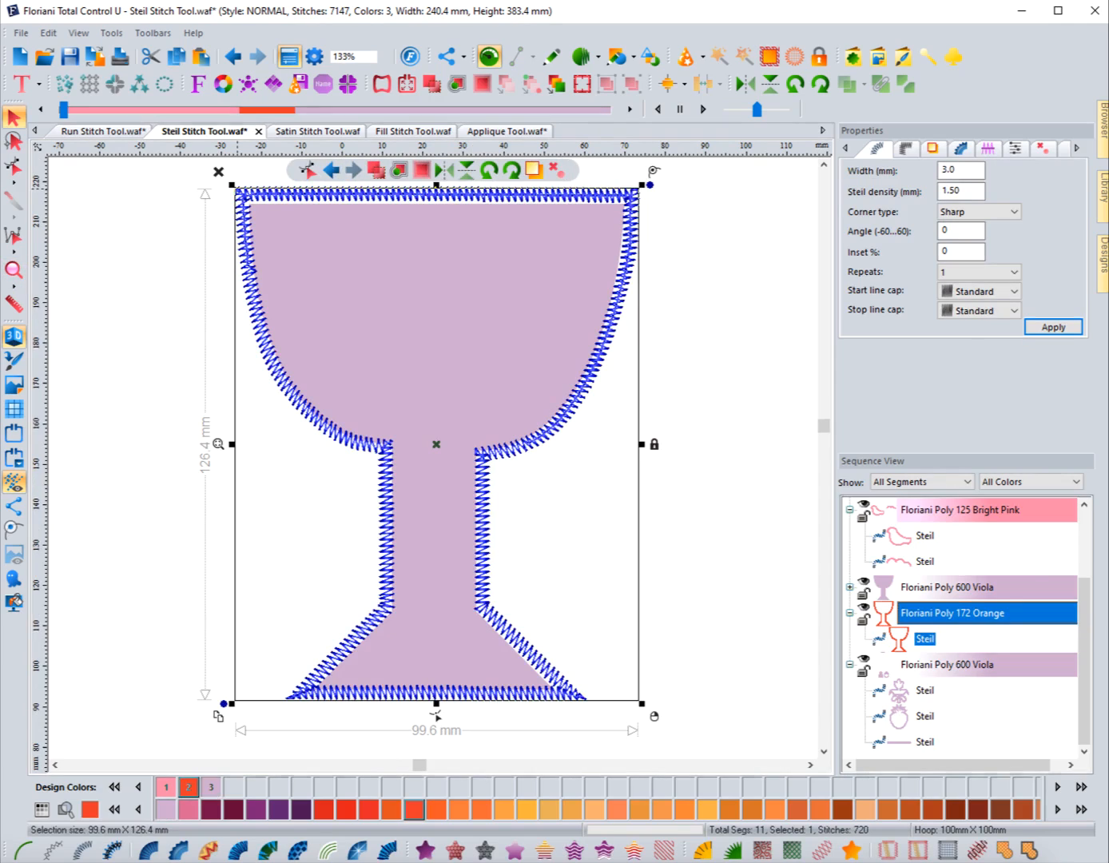
pyautogui.doubleClick(951, 191)
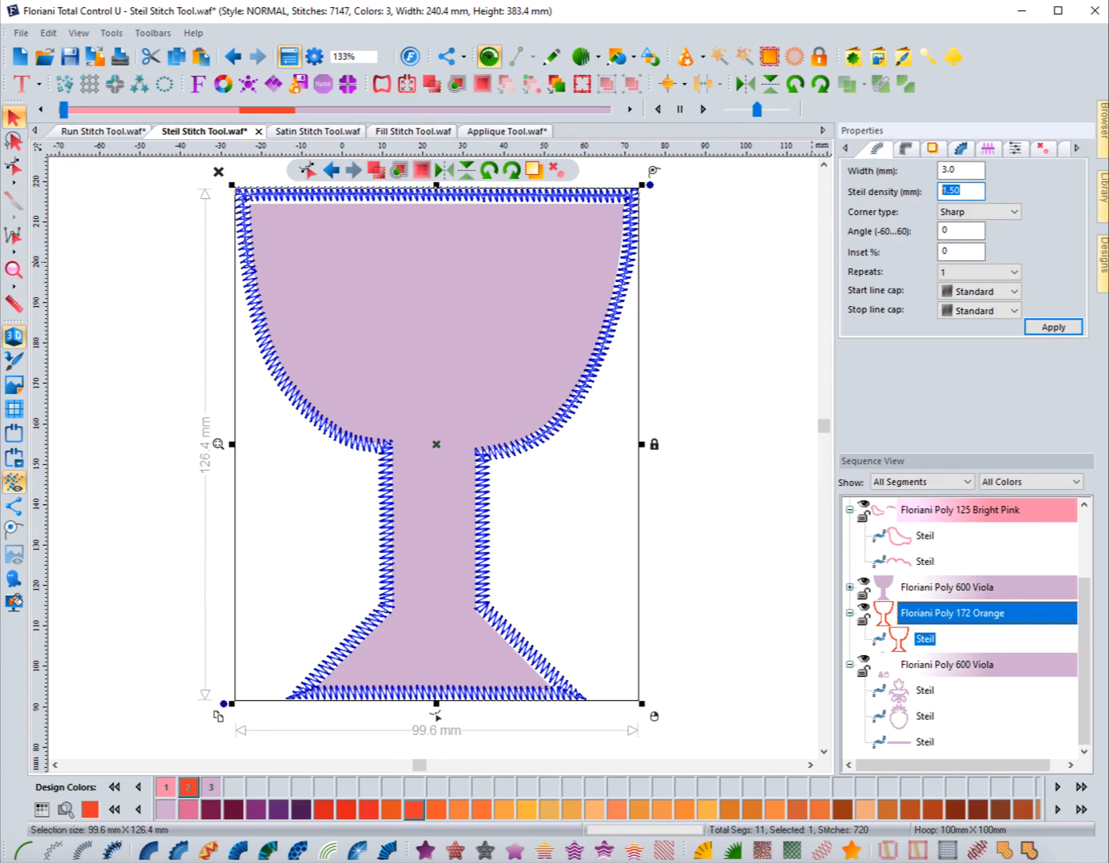
pyautogui.write('.4')
pyautogui.press('Return')
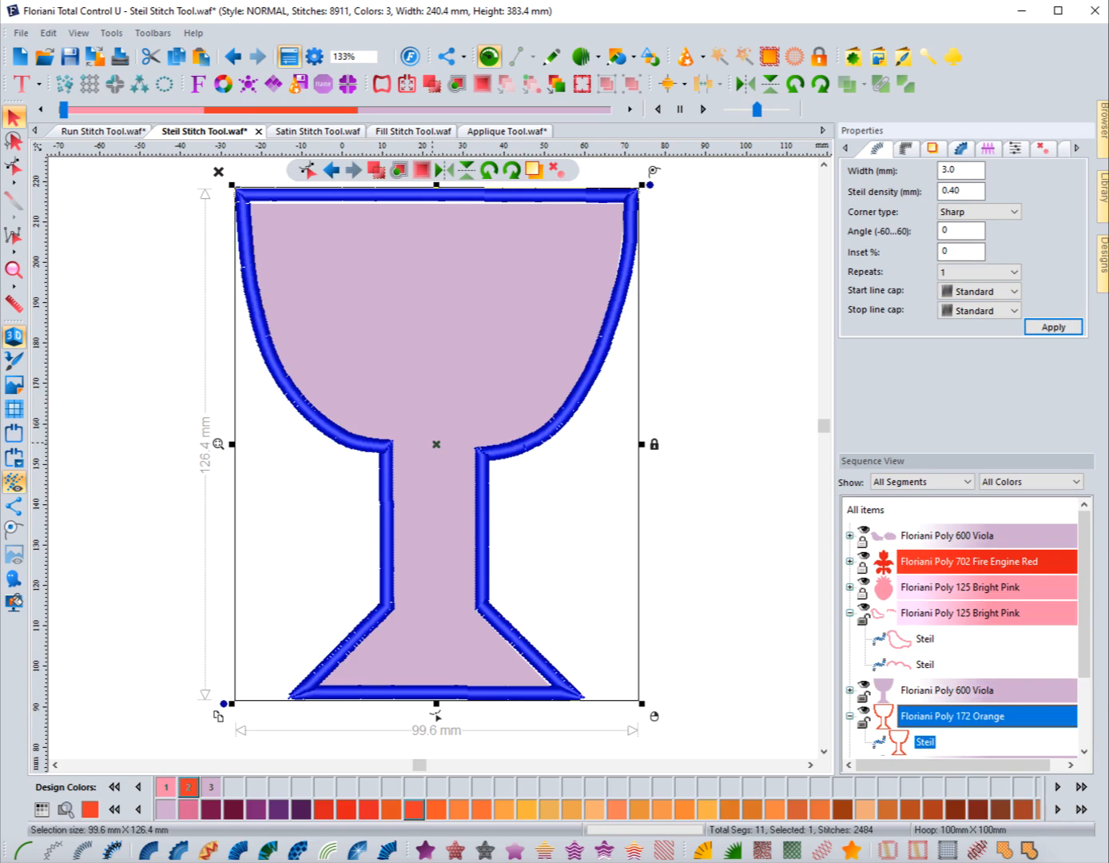
# Step: Nudge the goblet outline slightly down and set its inset to 50%
pyautogui.press('Down')
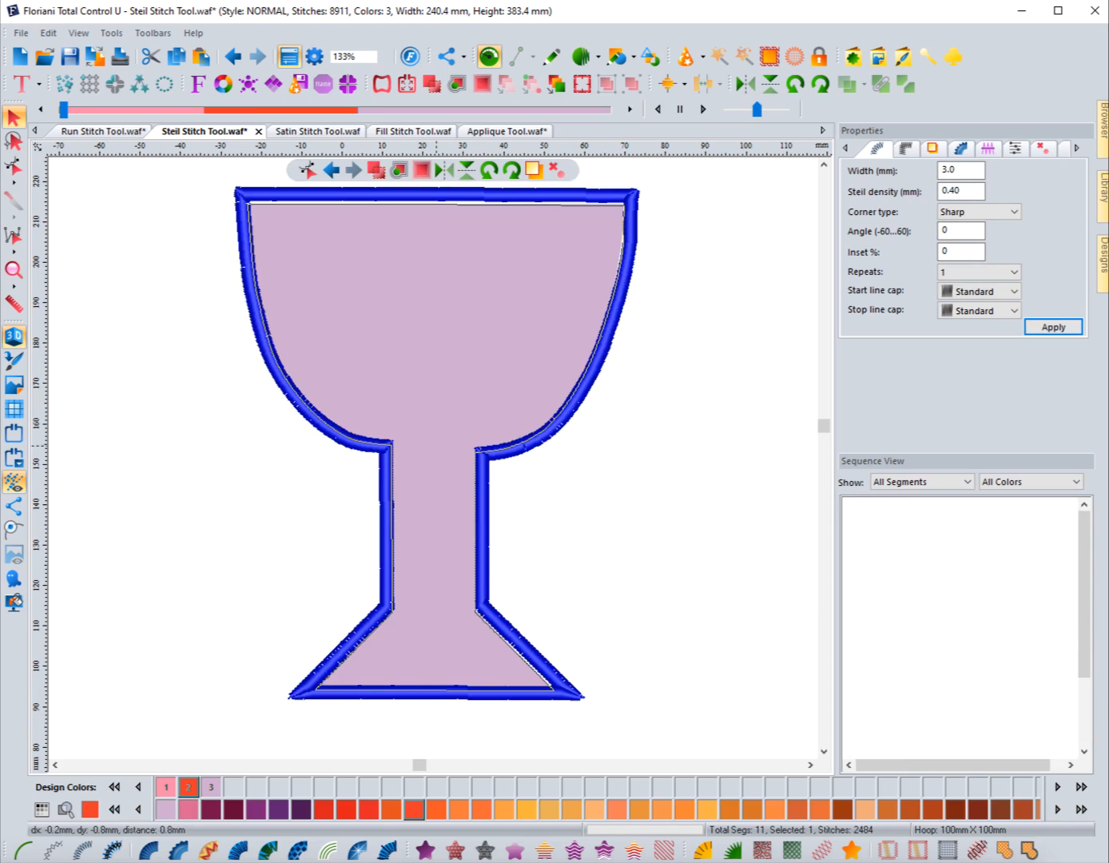
pyautogui.click(961, 251)
pyautogui.doubleClick(961, 252)
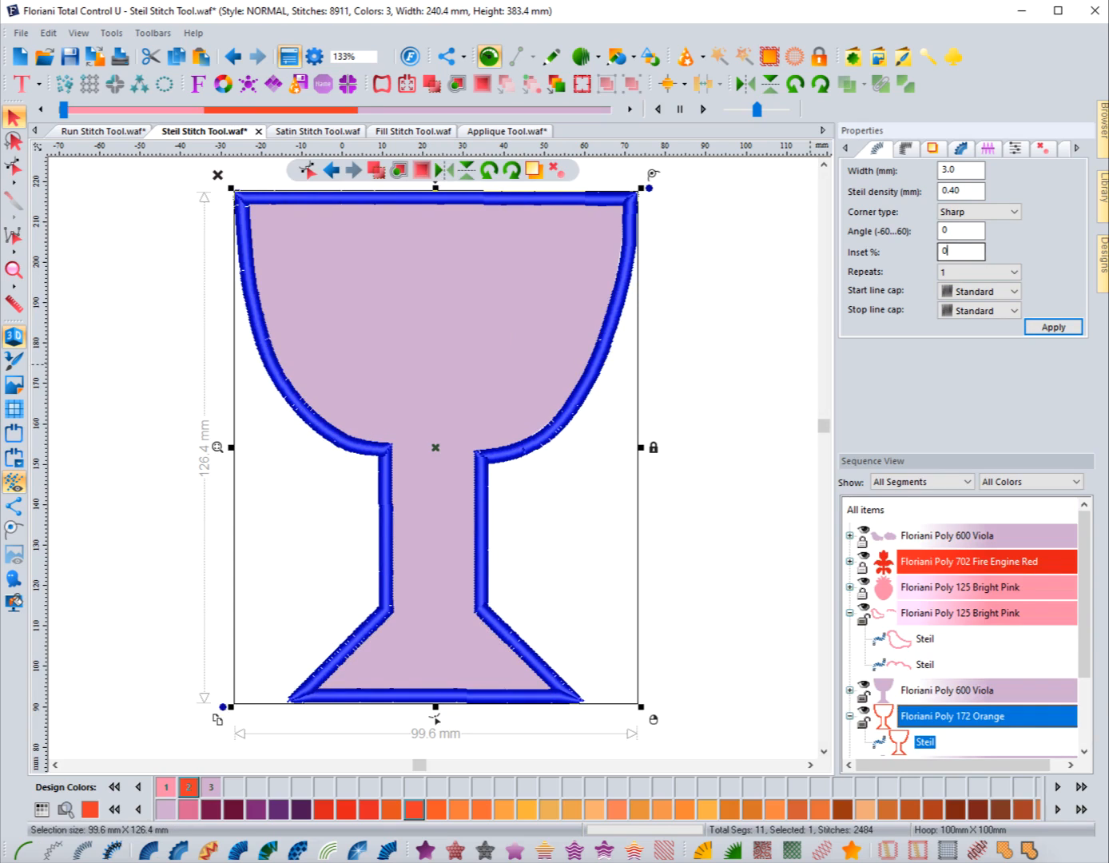
pyautogui.write('50')
pyautogui.press('Return')
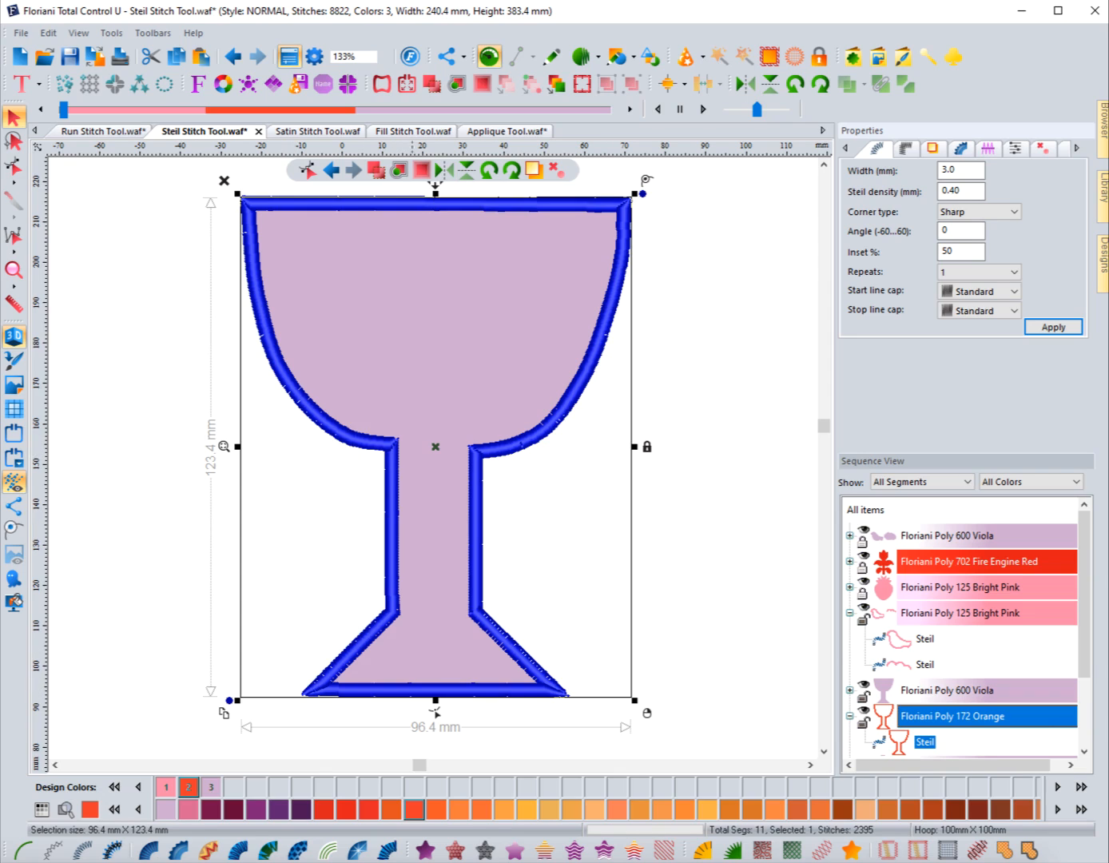
# Step: Apply the Bevel corner type to the goblet outline and inspect the base's left corner up close
pyautogui.click(991, 212)
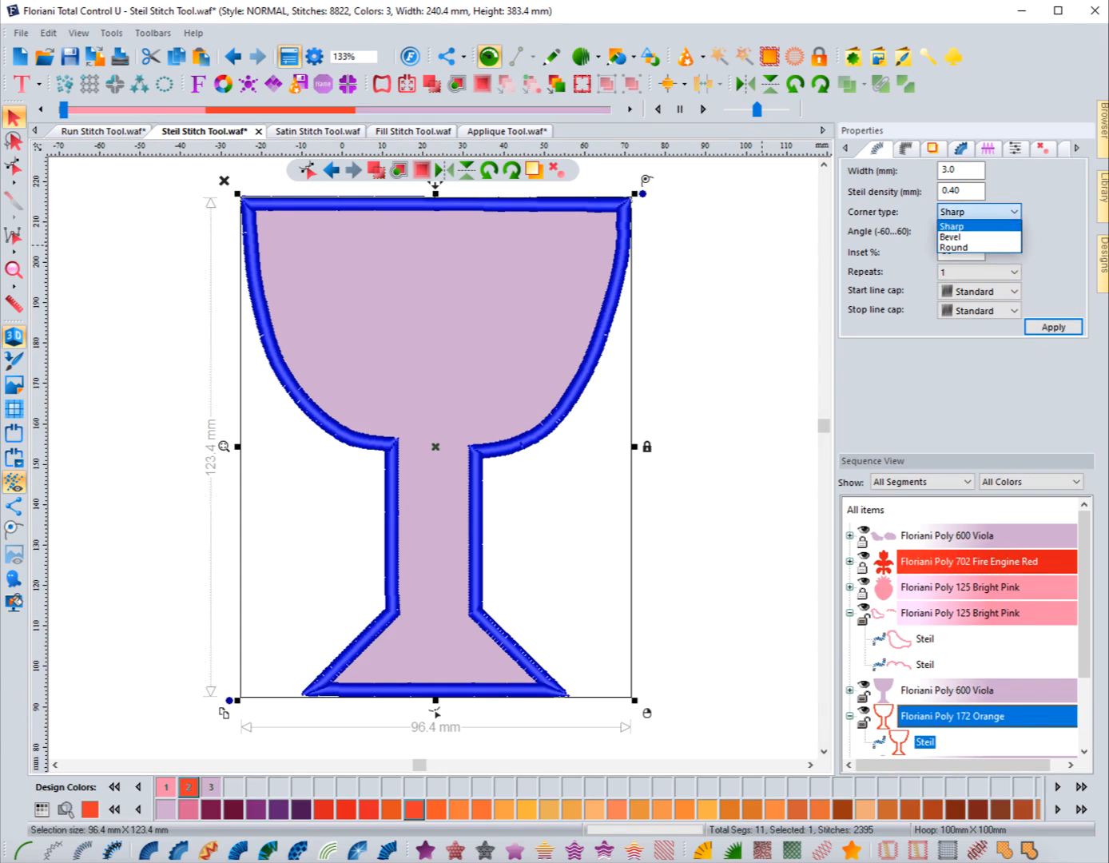
pyautogui.click(961, 238)
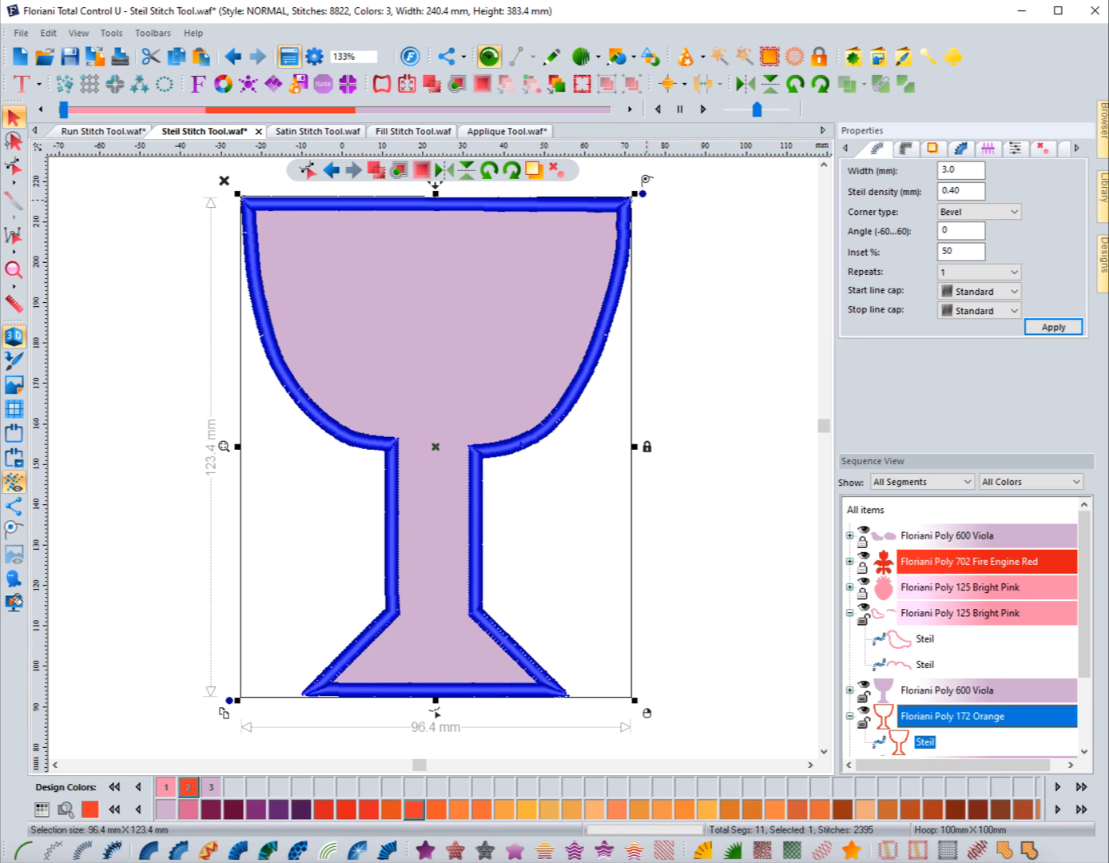
pyautogui.click(1053, 327)
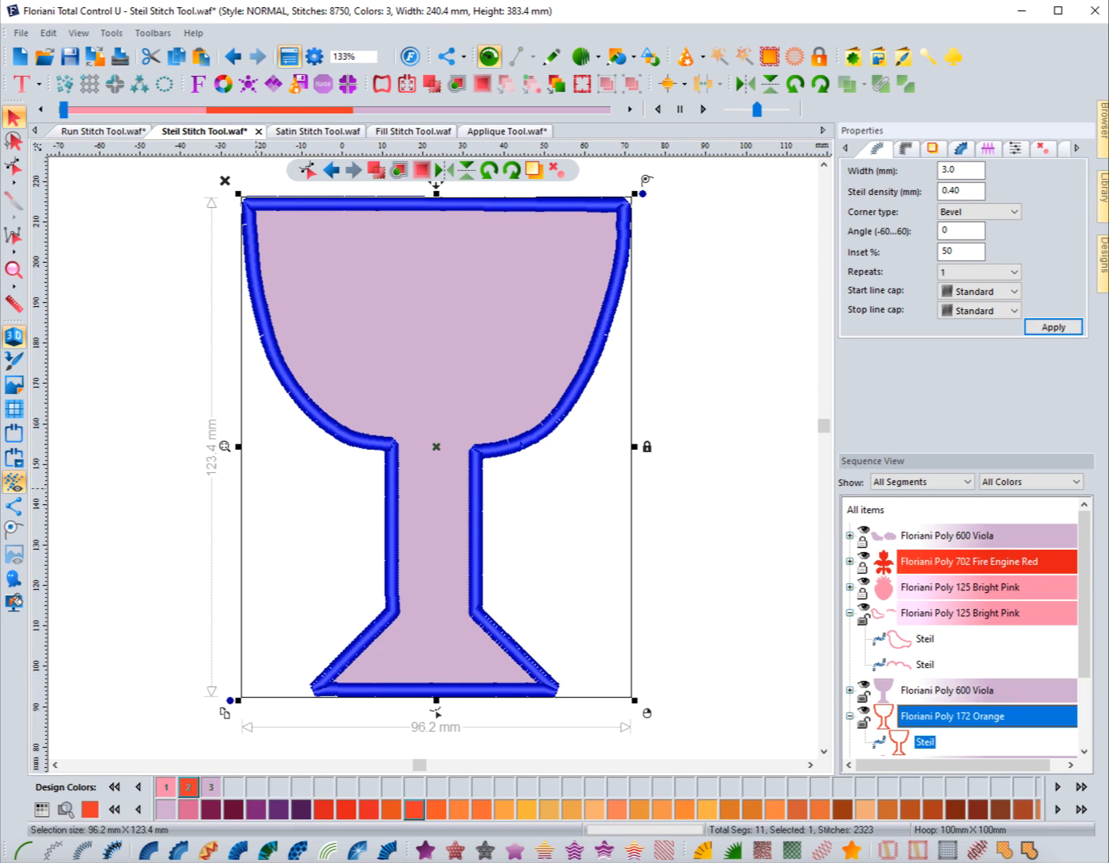
pyautogui.click(14, 271)
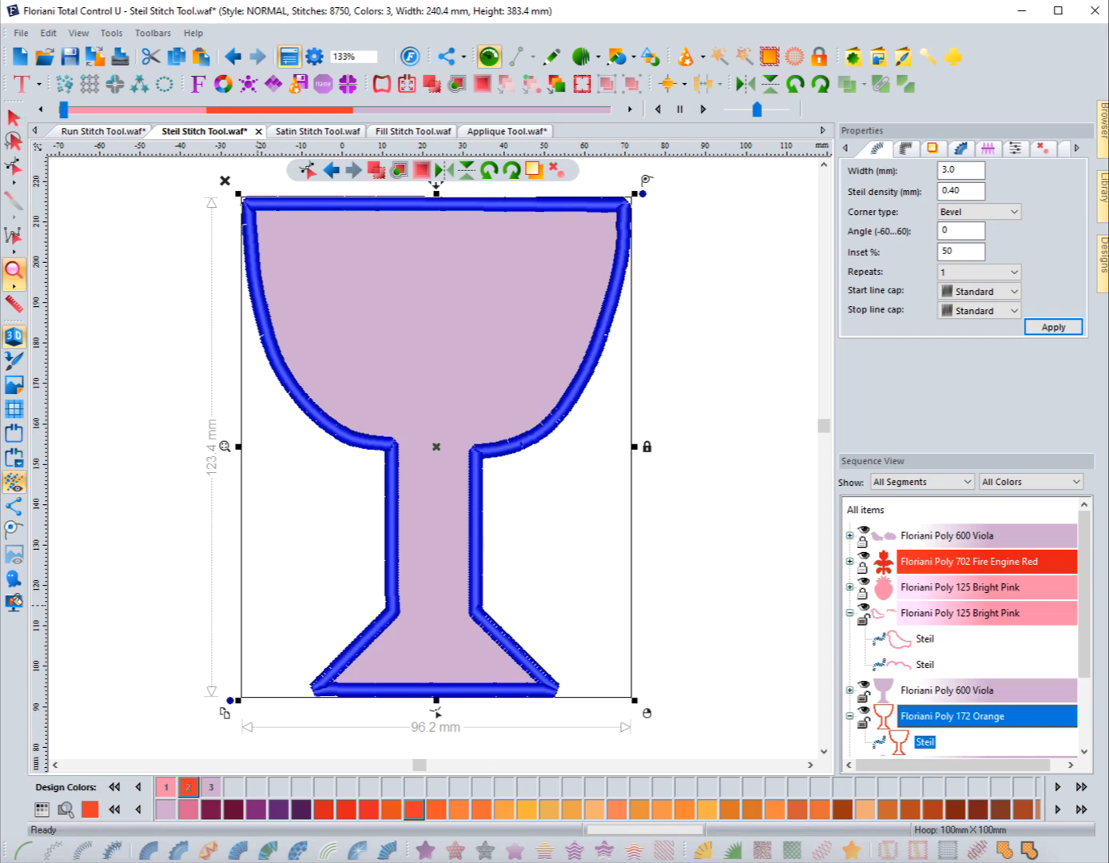
pyautogui.moveTo(254, 604); pyautogui.dragTo(449, 741)
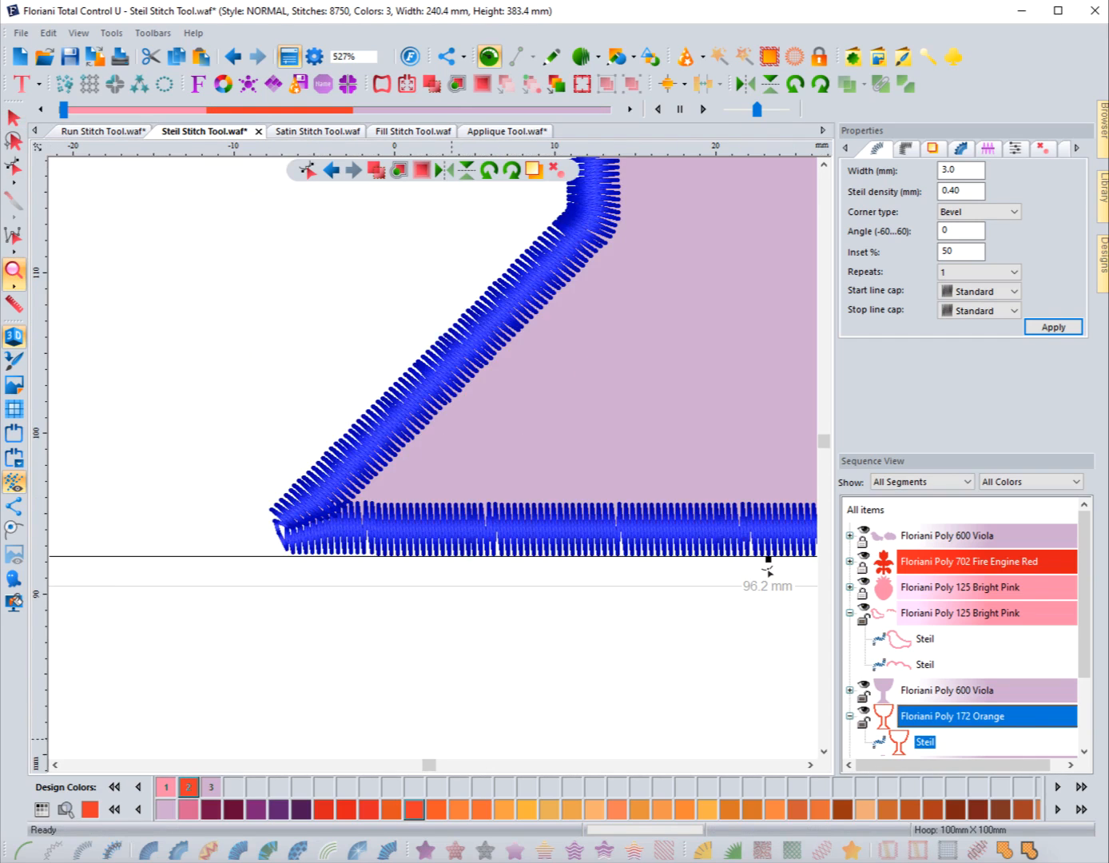
pyautogui.press('Escape')
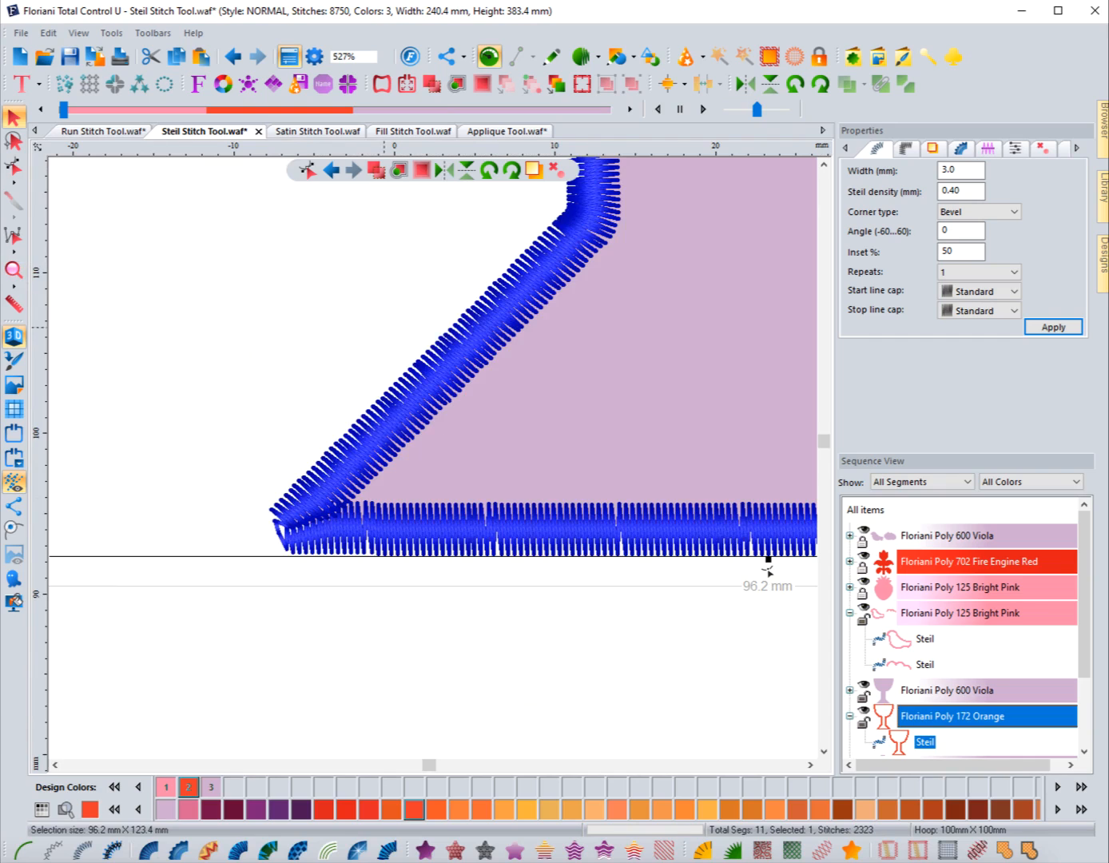
# Step: Apply the Sharp corner type to the goblet outline to compare the base corner
pyautogui.click(979, 212)
pyautogui.click(966, 226)
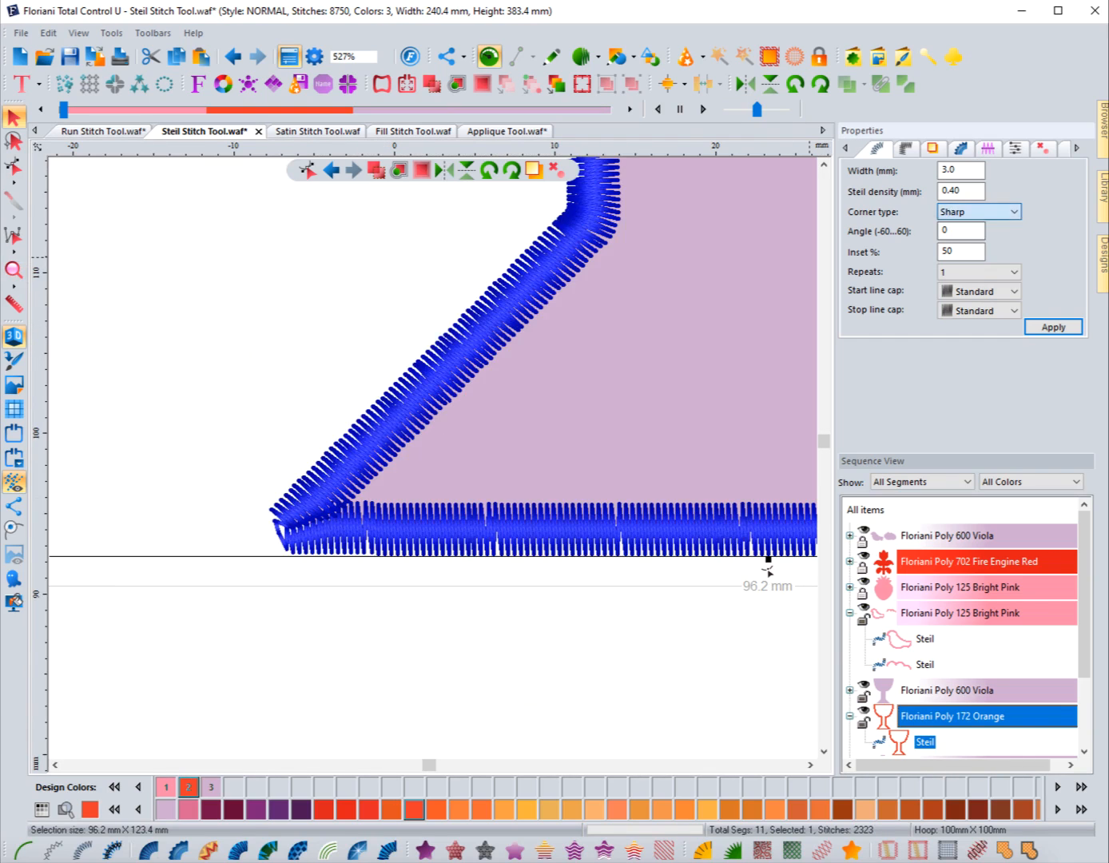
pyautogui.click(1053, 326)
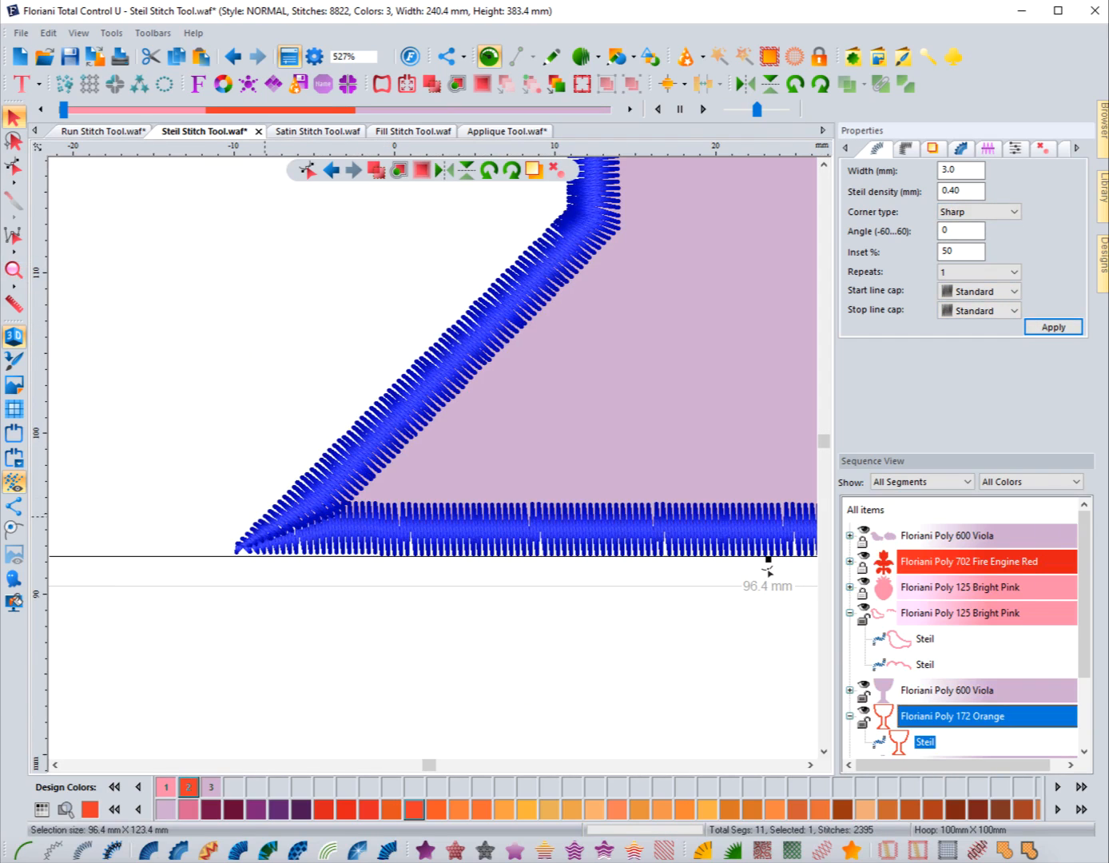
# Step: Switch the goblet outline's corner type back to Bevel and apply it
pyautogui.click(980, 212)
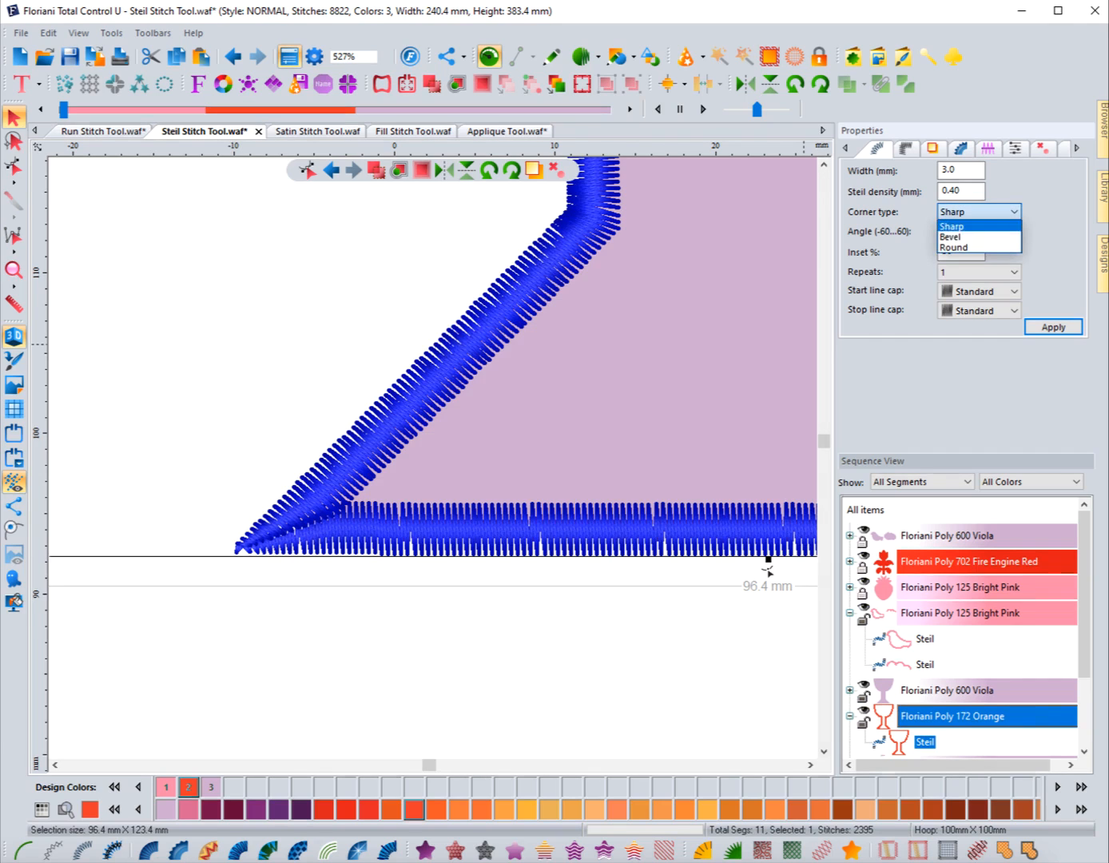
pyautogui.click(965, 238)
pyautogui.click(1053, 327)
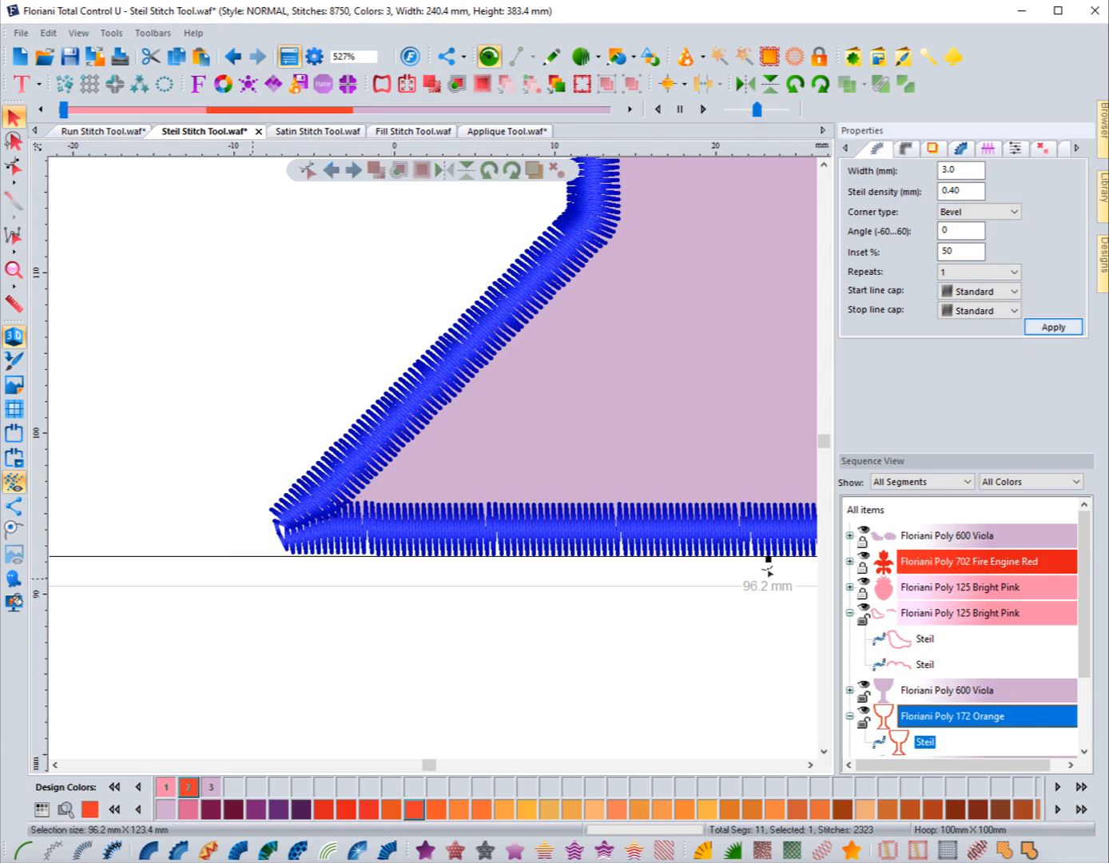
# Step: Apply the Round corner type to the goblet outline
pyautogui.click(979, 211)
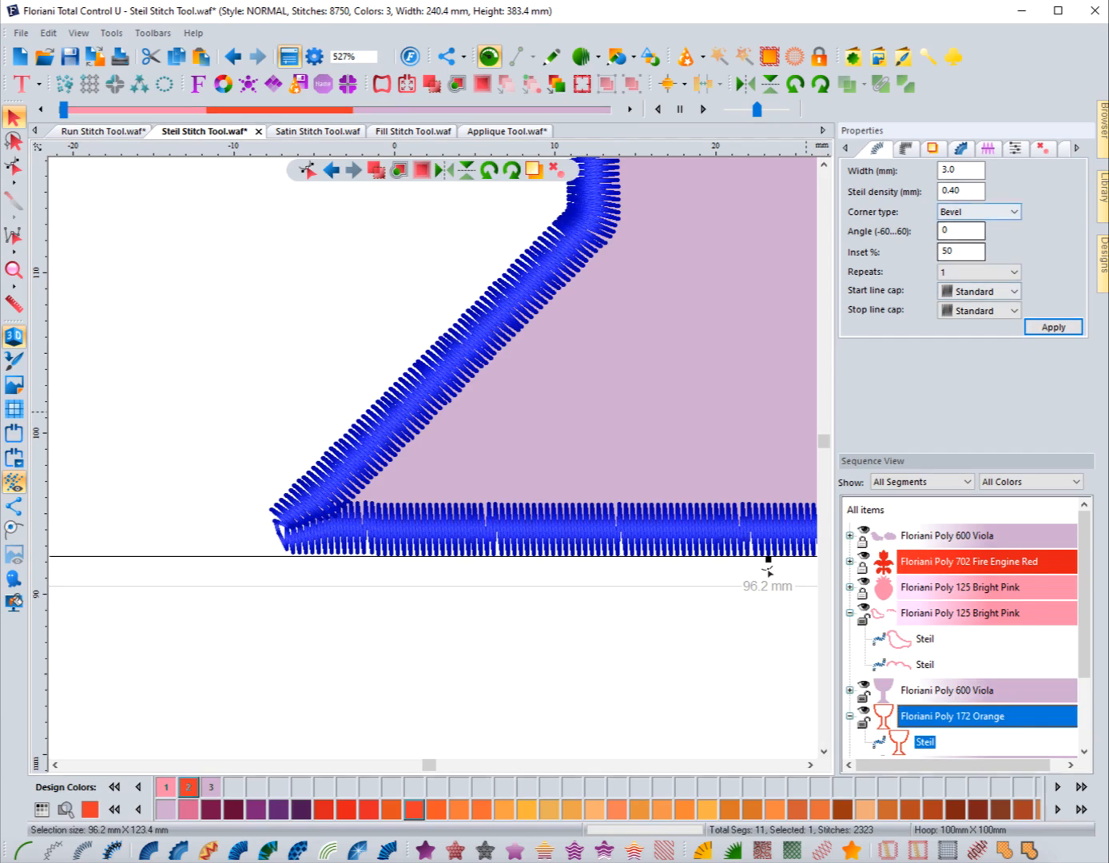
pyautogui.click(954, 248)
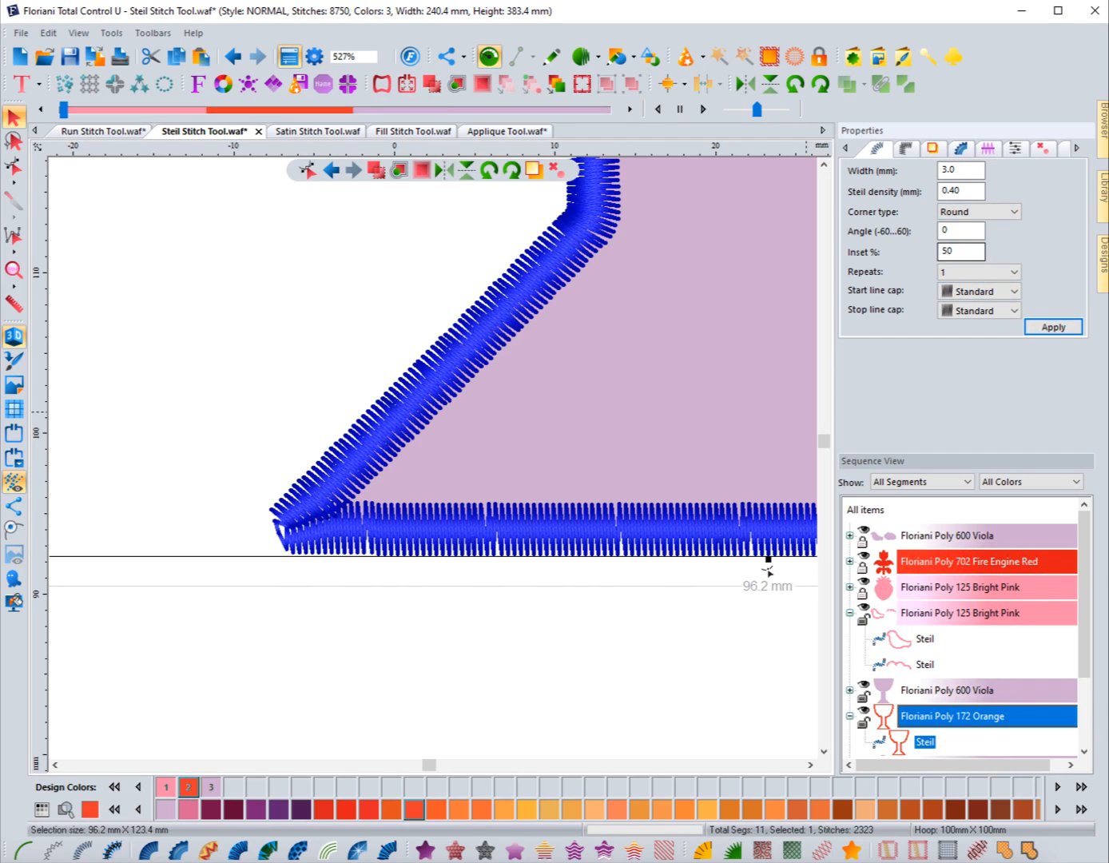
pyautogui.click(1053, 326)
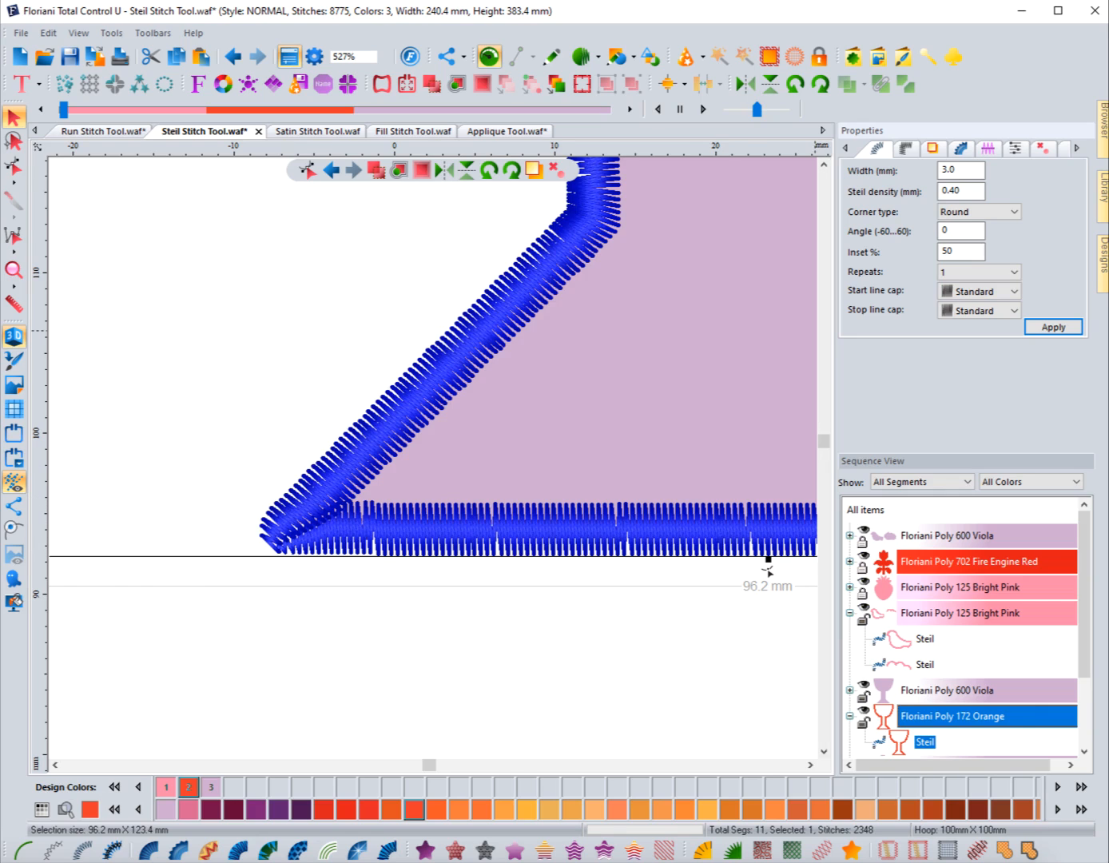
# Step: Switch the goblet outline's corner type from Round back to Sharp and apply it
pyautogui.click(979, 212)
pyautogui.click(952, 226)
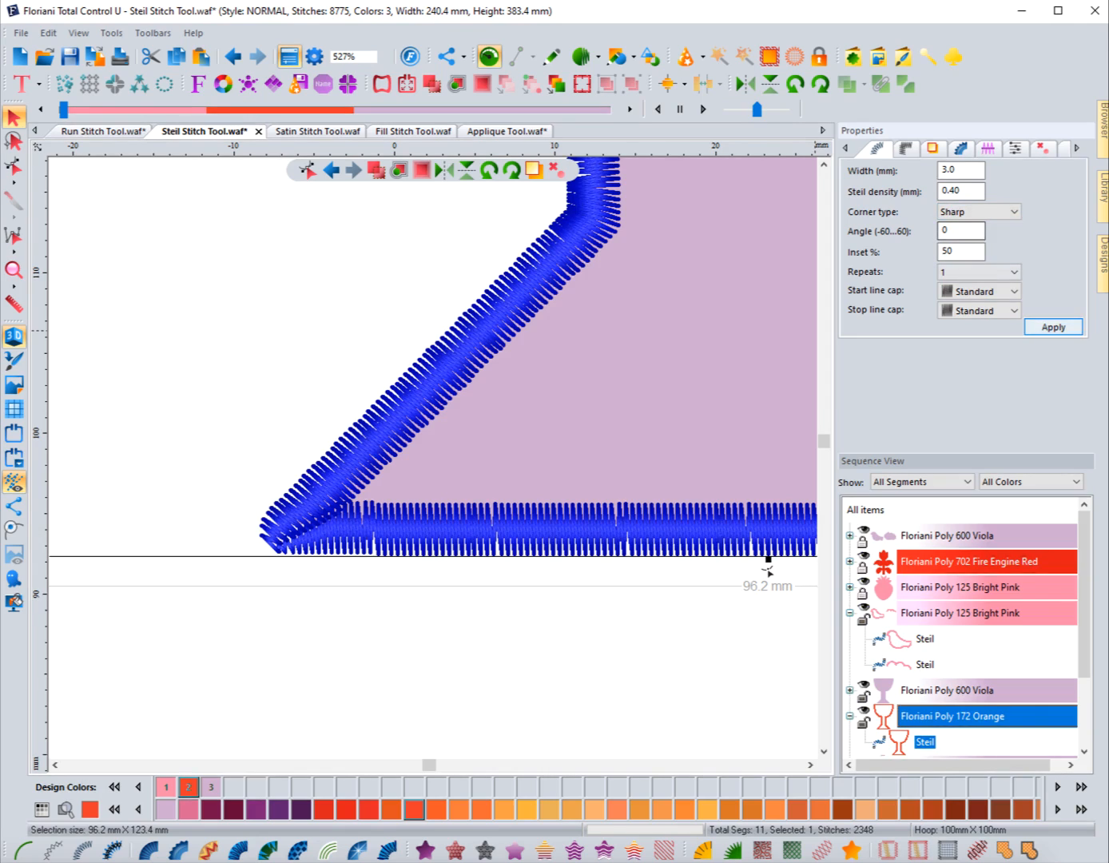
pyautogui.click(1052, 327)
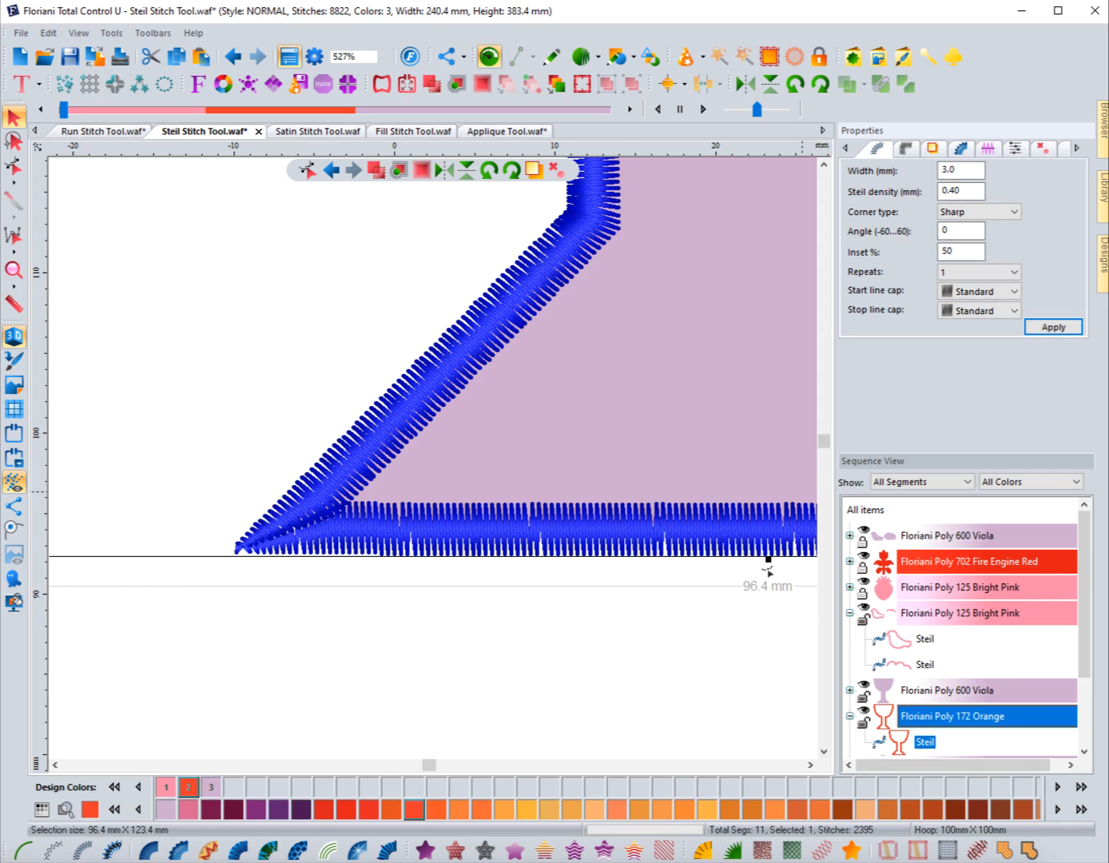
# Step: Apply the Lapped corner style to the goblet's steil outline
pyautogui.click(924, 742)
pyautogui.click(905, 148)
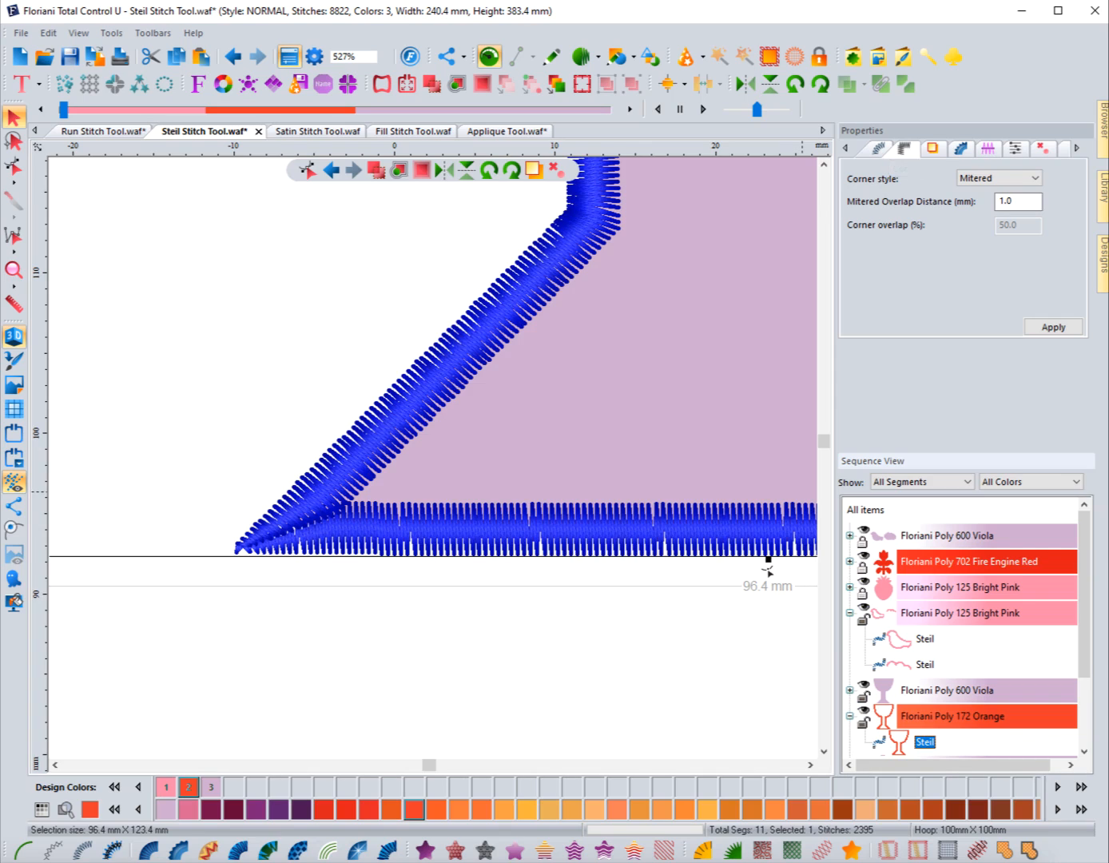
pyautogui.click(878, 149)
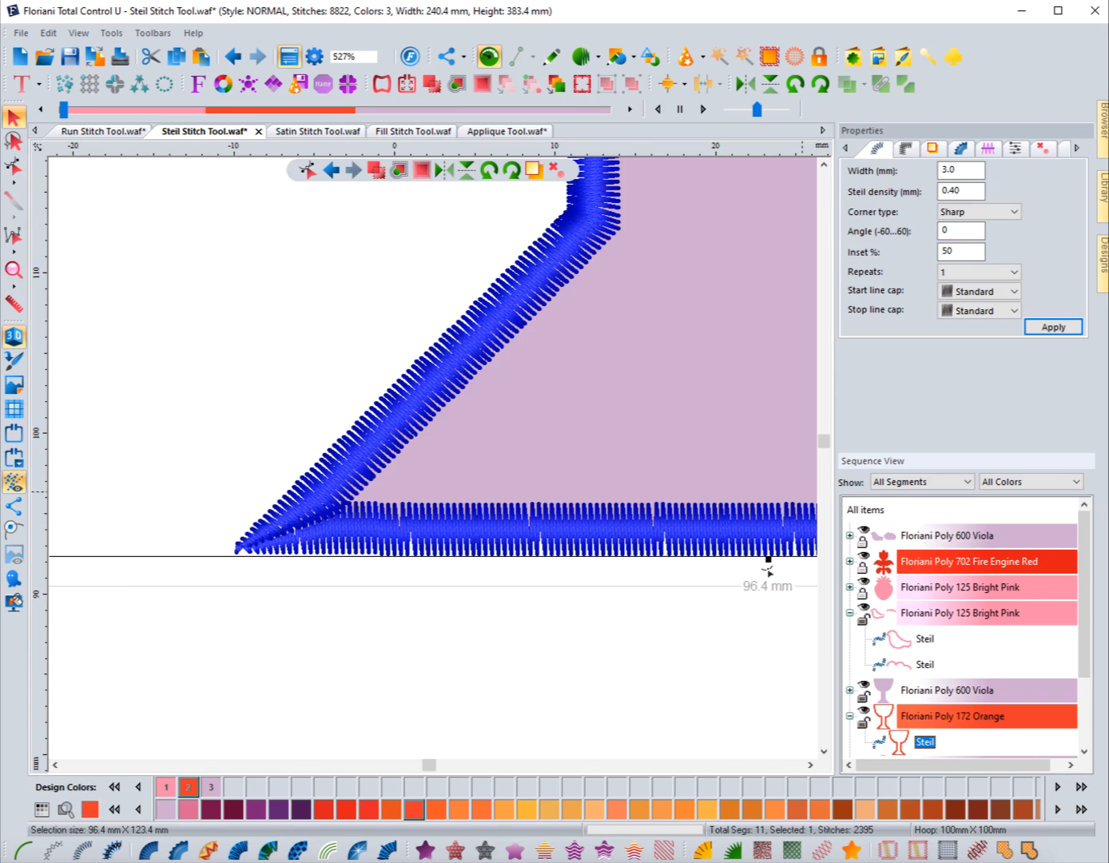
pyautogui.click(904, 148)
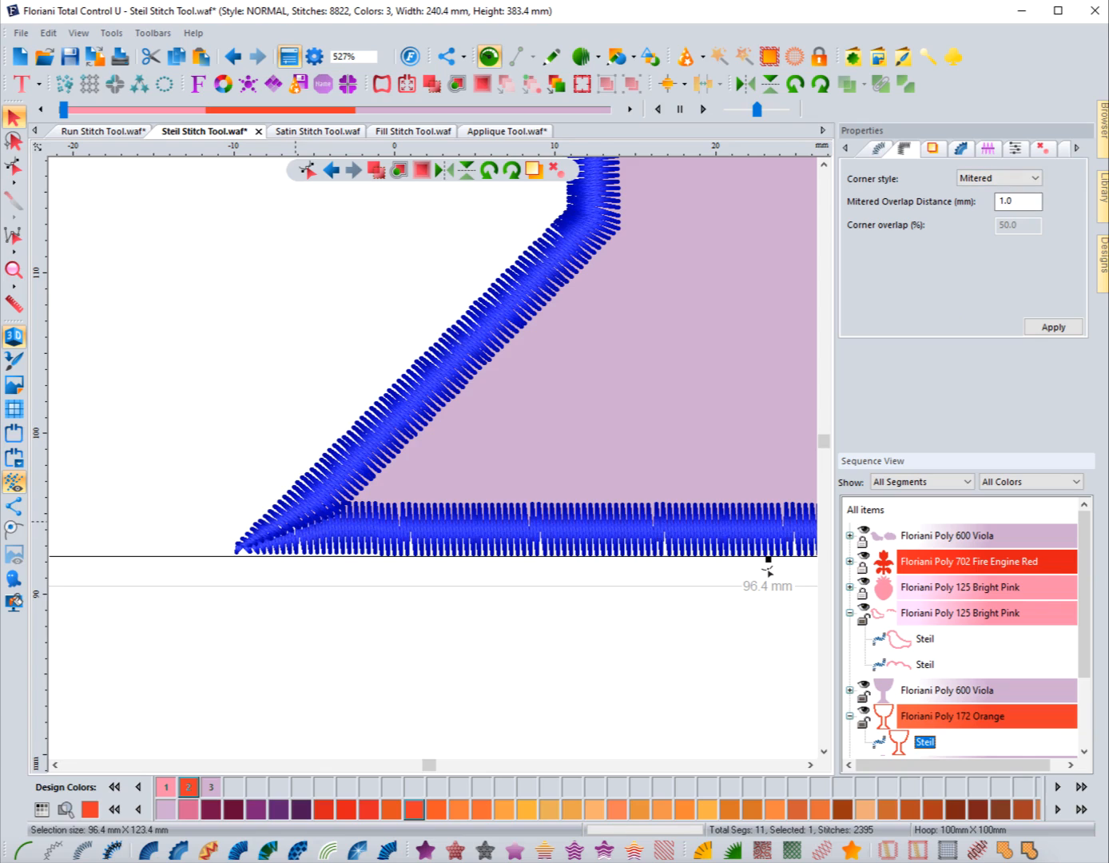
pyautogui.click(999, 178)
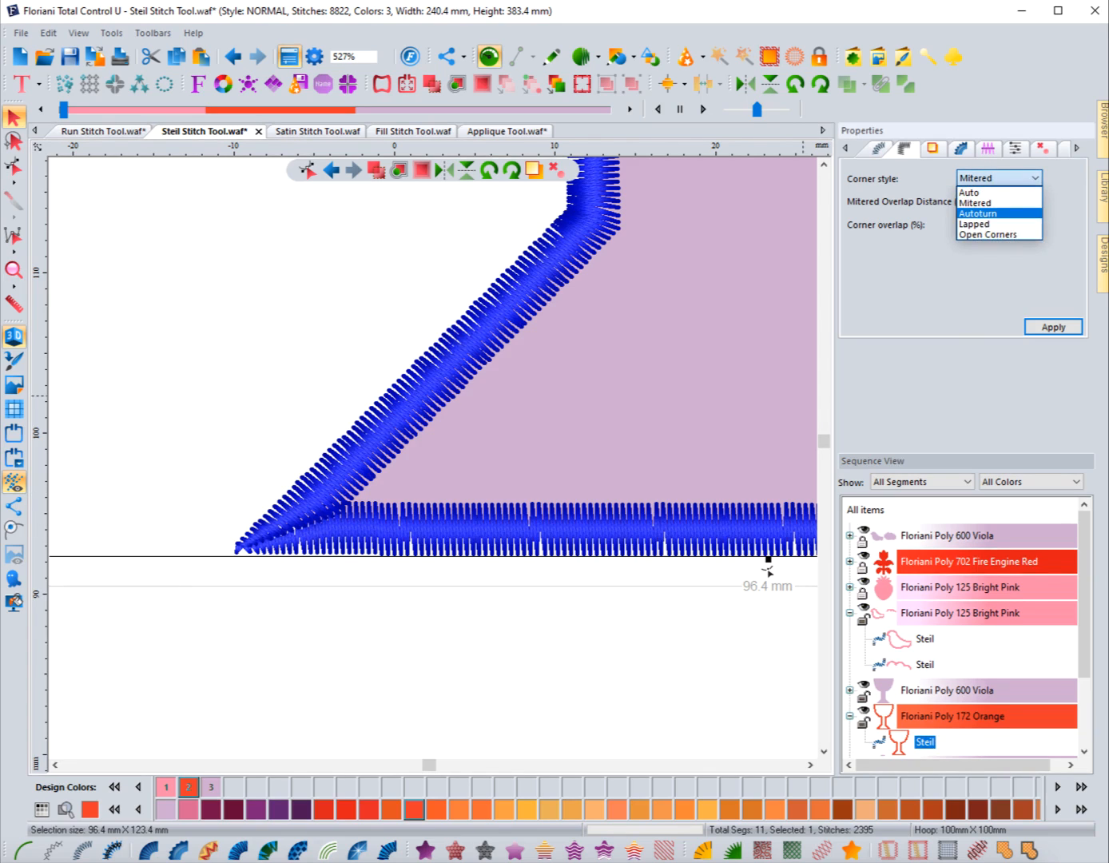
pyautogui.press('Return')
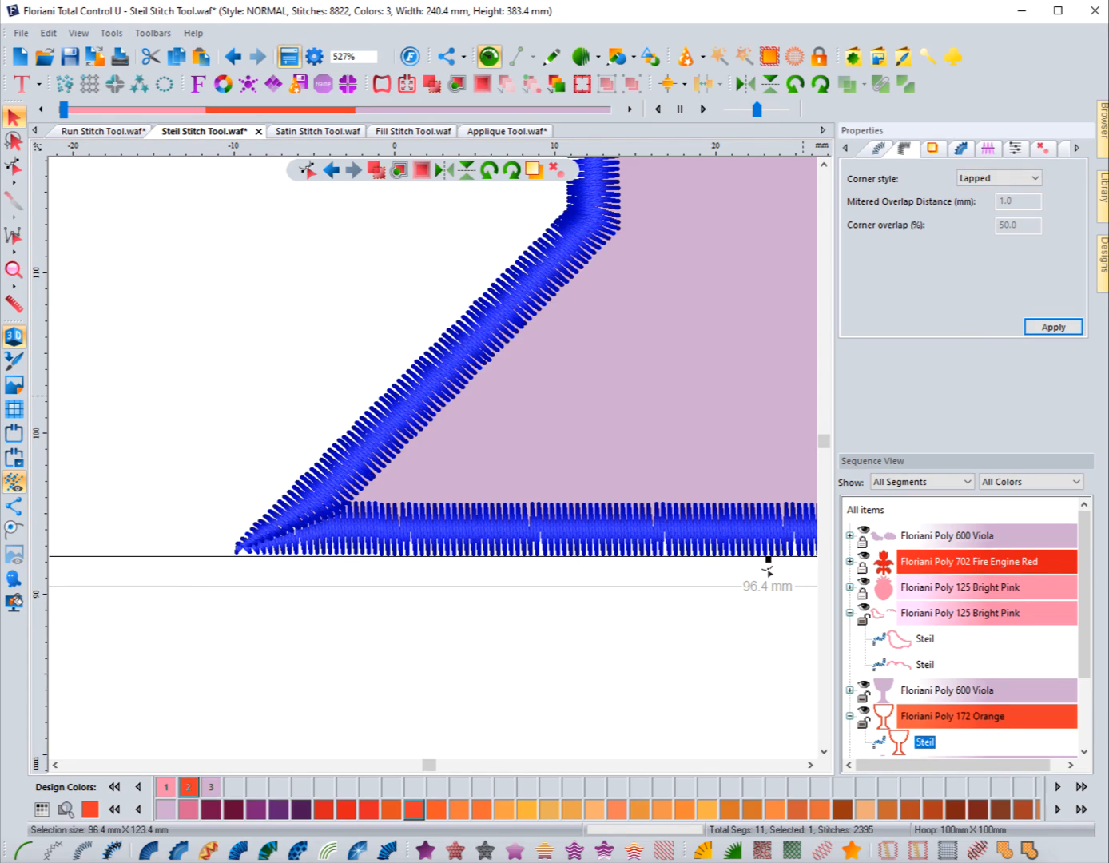
pyautogui.click(1053, 327)
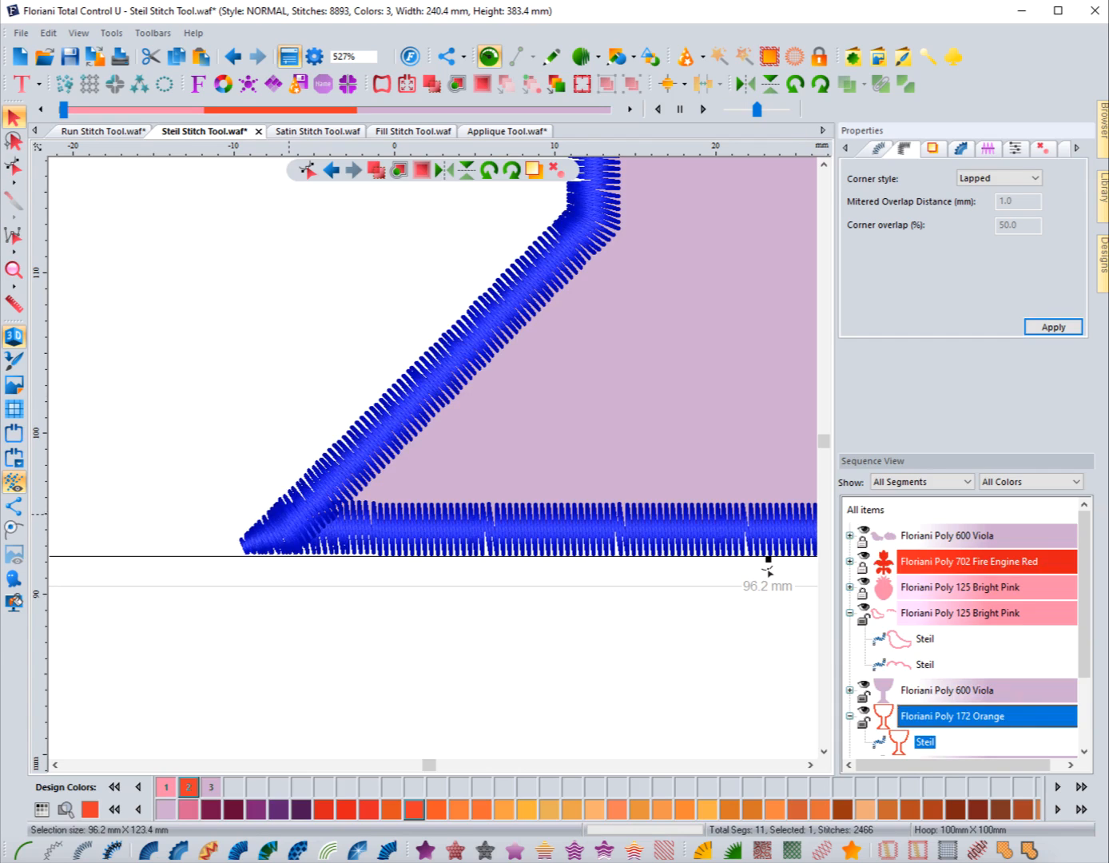
# Step: Deselect the goblet outline and simulate its stitch-out around the base's left corner to check the lapped stitching
pyautogui.click(767, 570)
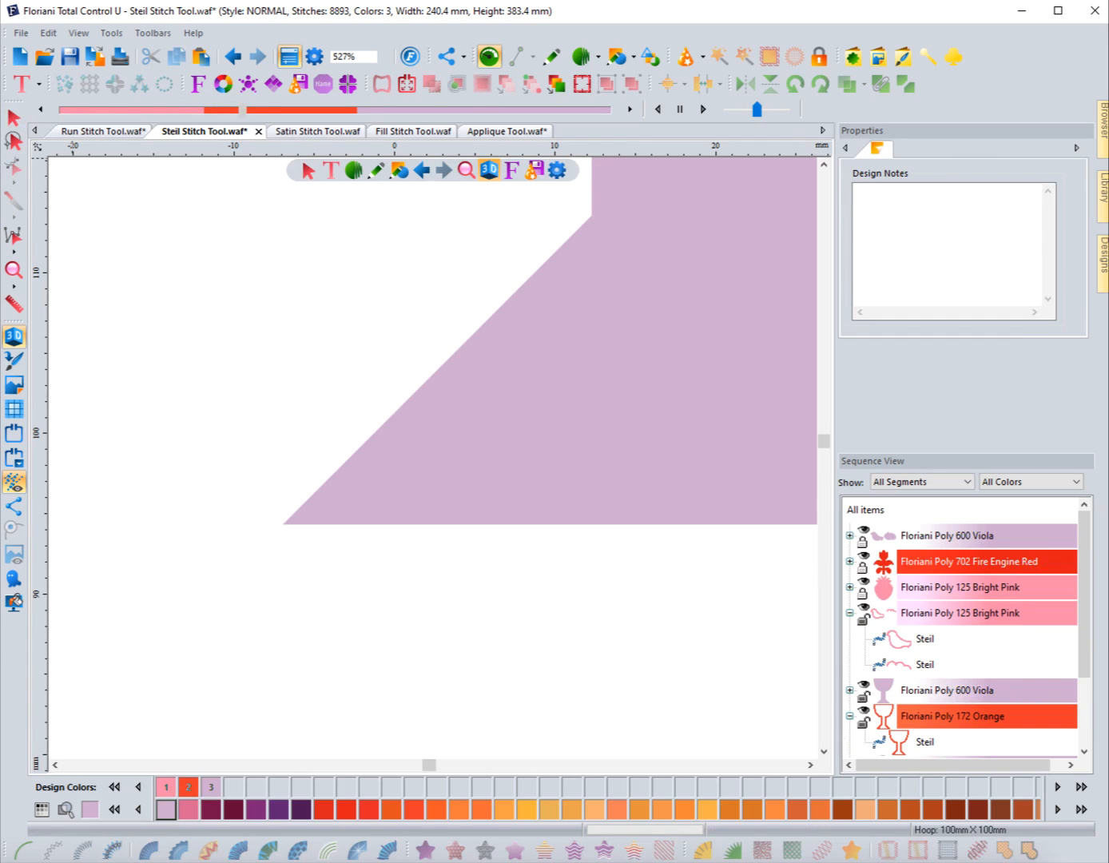
pyautogui.moveTo(273, 109); pyautogui.dragTo(255, 109)
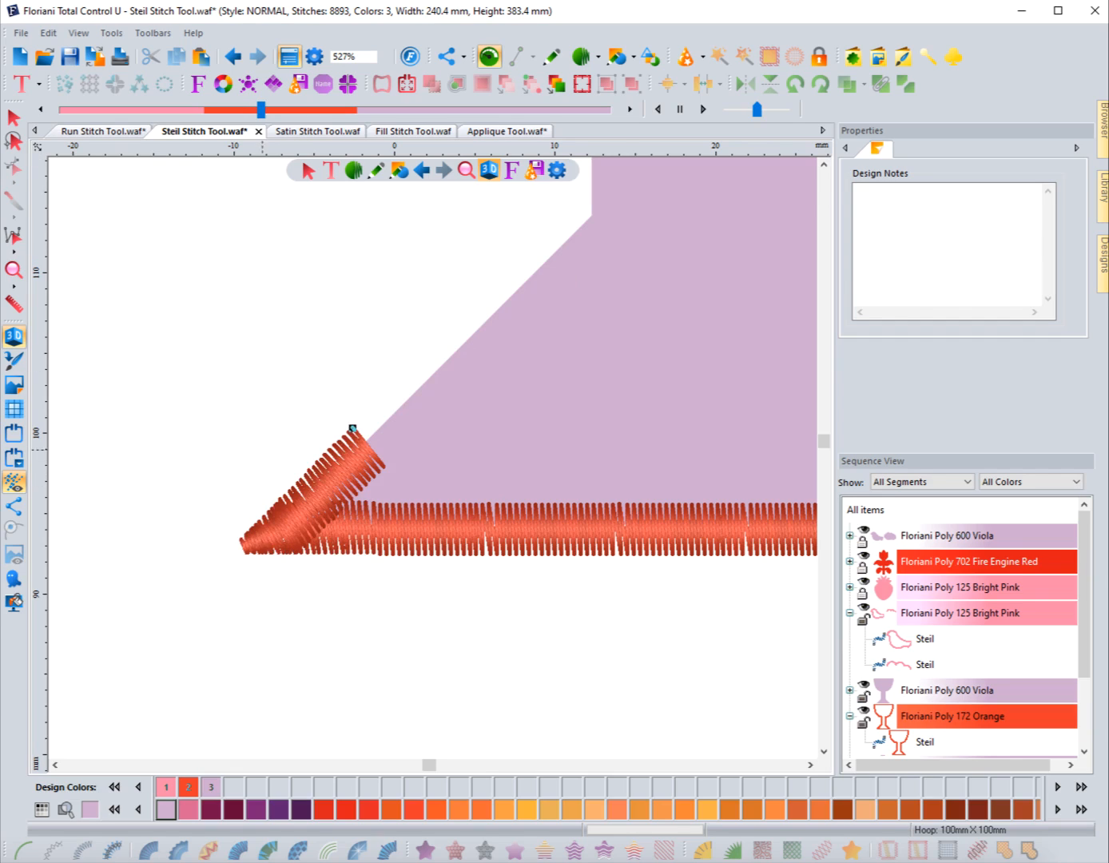
pyautogui.click(13, 119)
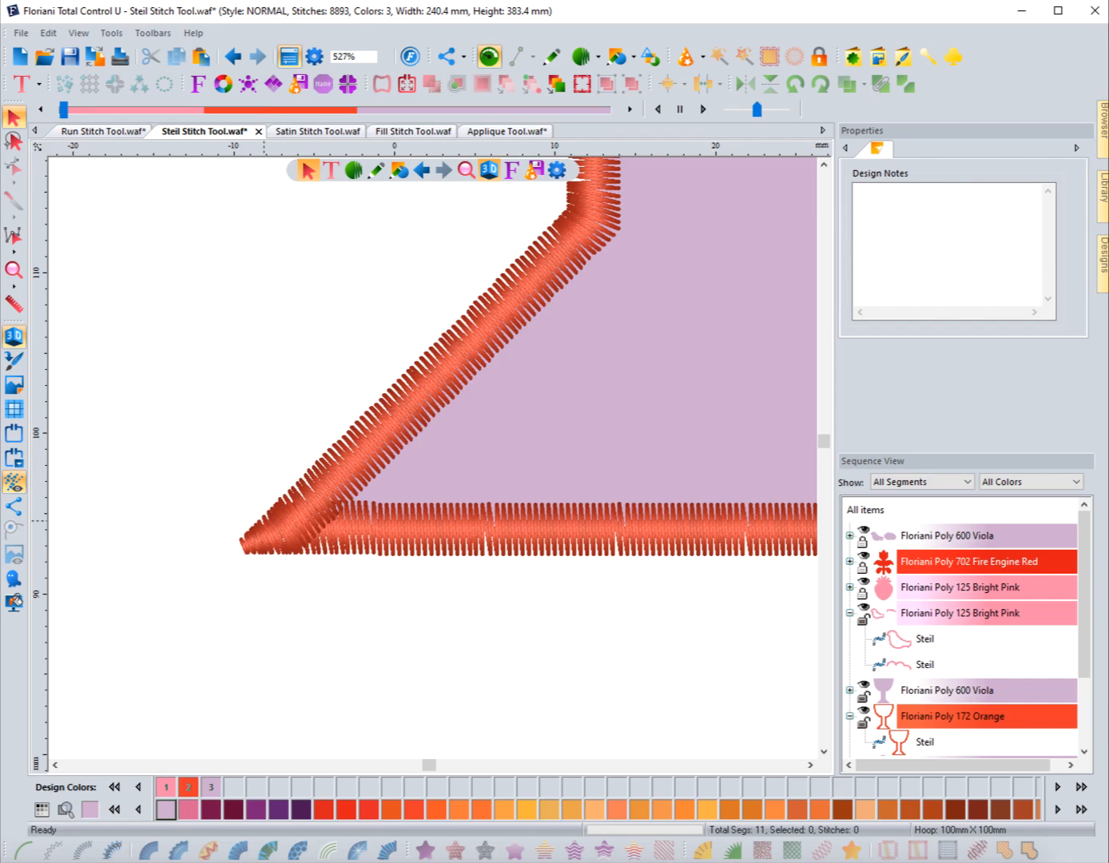
# Step: Reselect the goblet outline and apply the Open Corners corner style to it
pyautogui.click(767, 559)
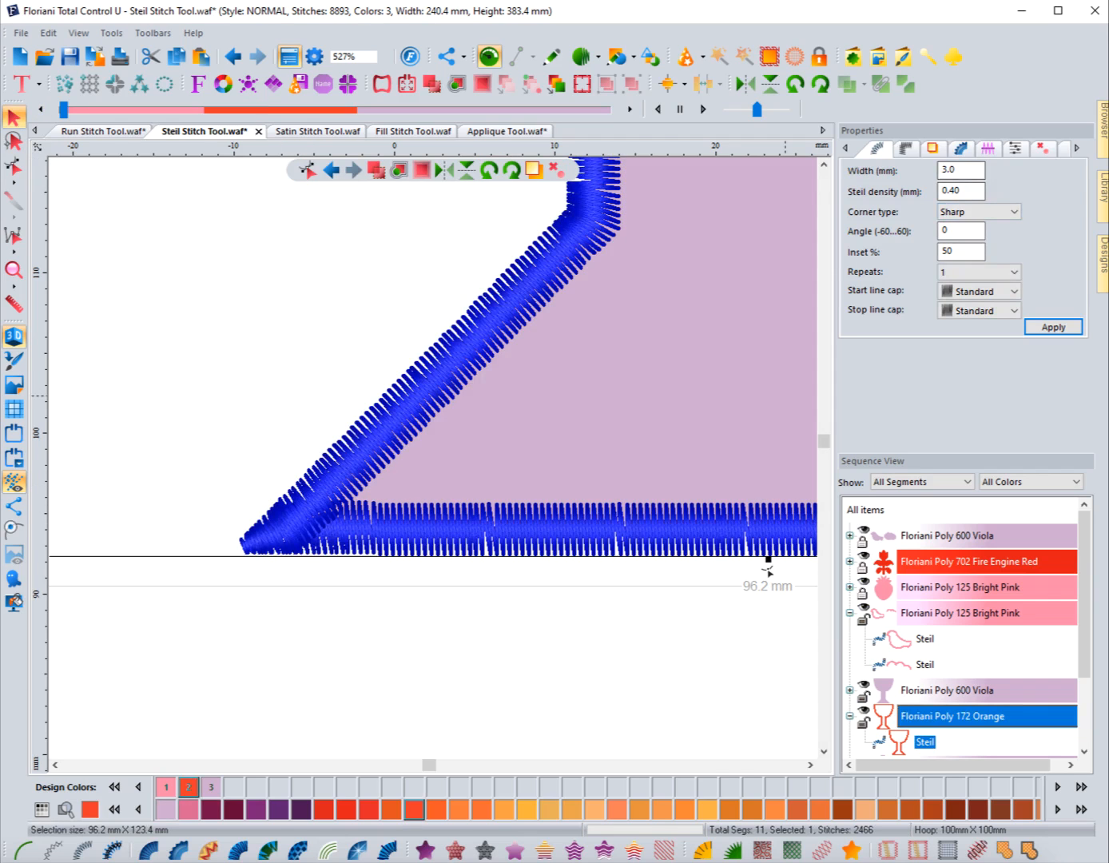
pyautogui.click(904, 148)
pyautogui.click(999, 178)
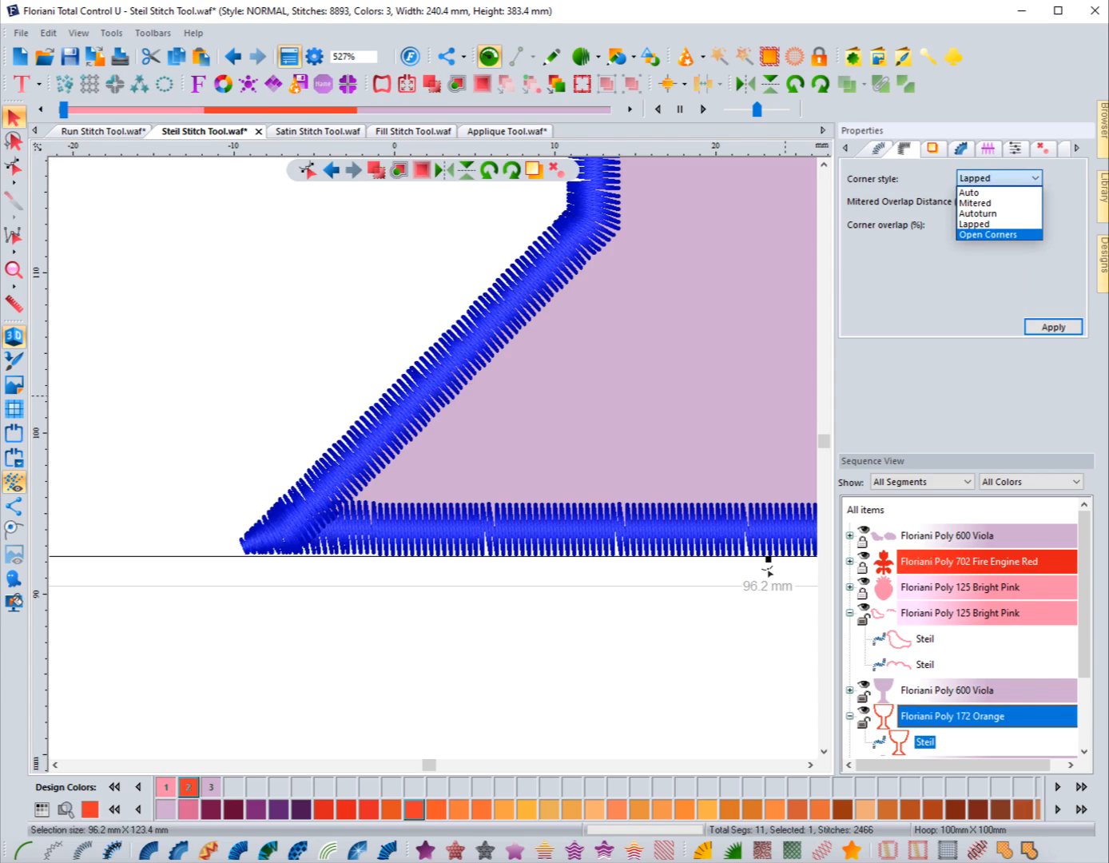
pyautogui.press('Return')
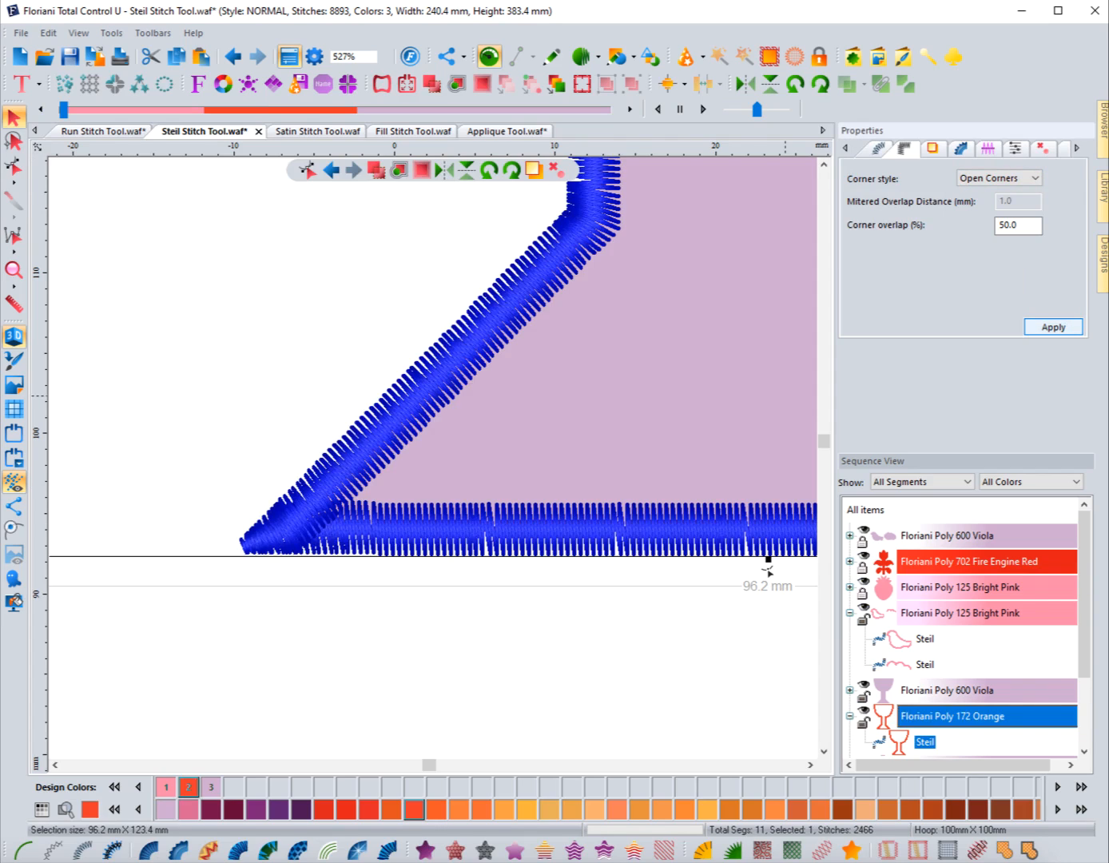
pyautogui.click(1053, 327)
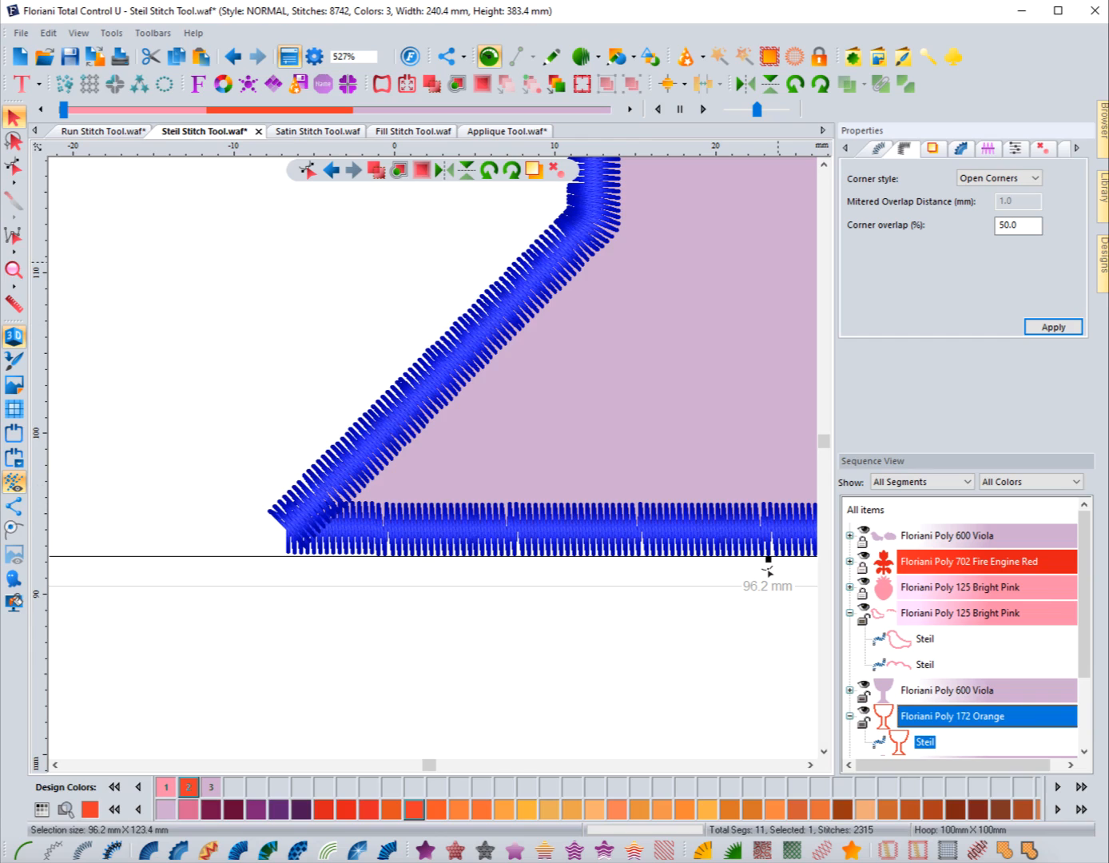
# Step: Apply the Auto corner style to the goblet outline
pyautogui.click(999, 177)
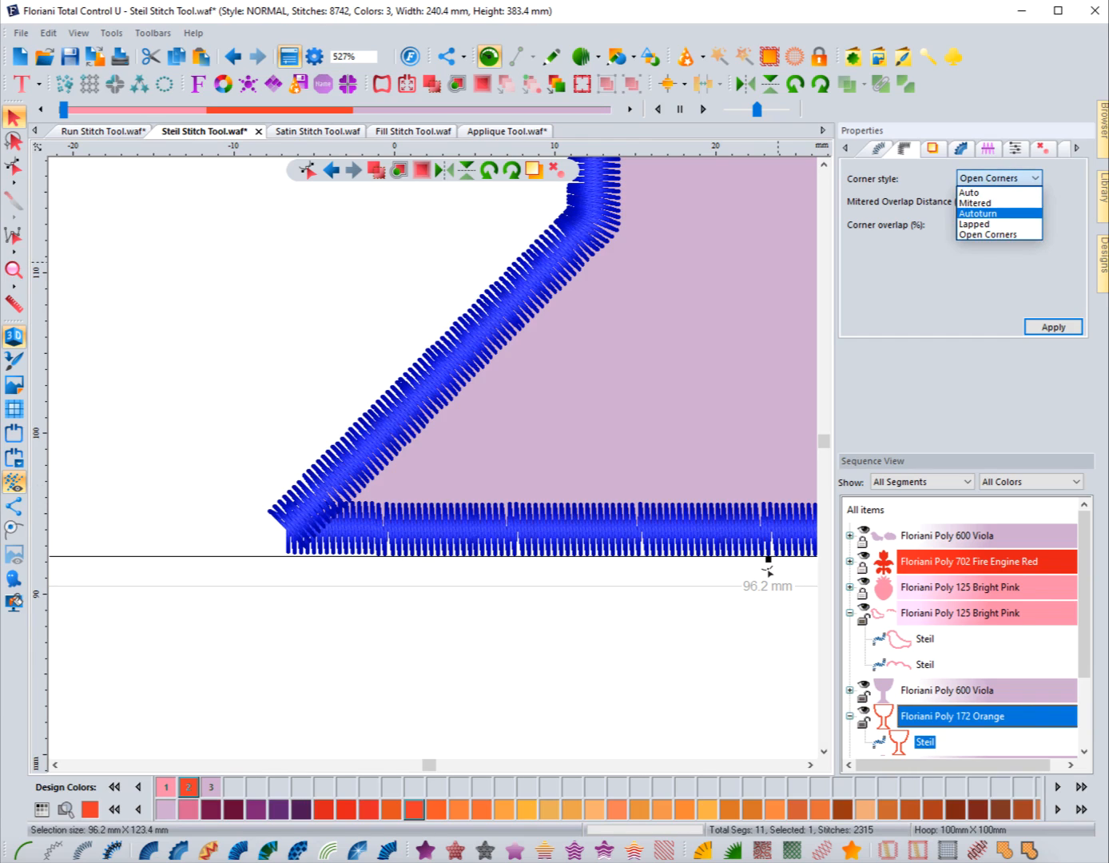
pyautogui.click(987, 193)
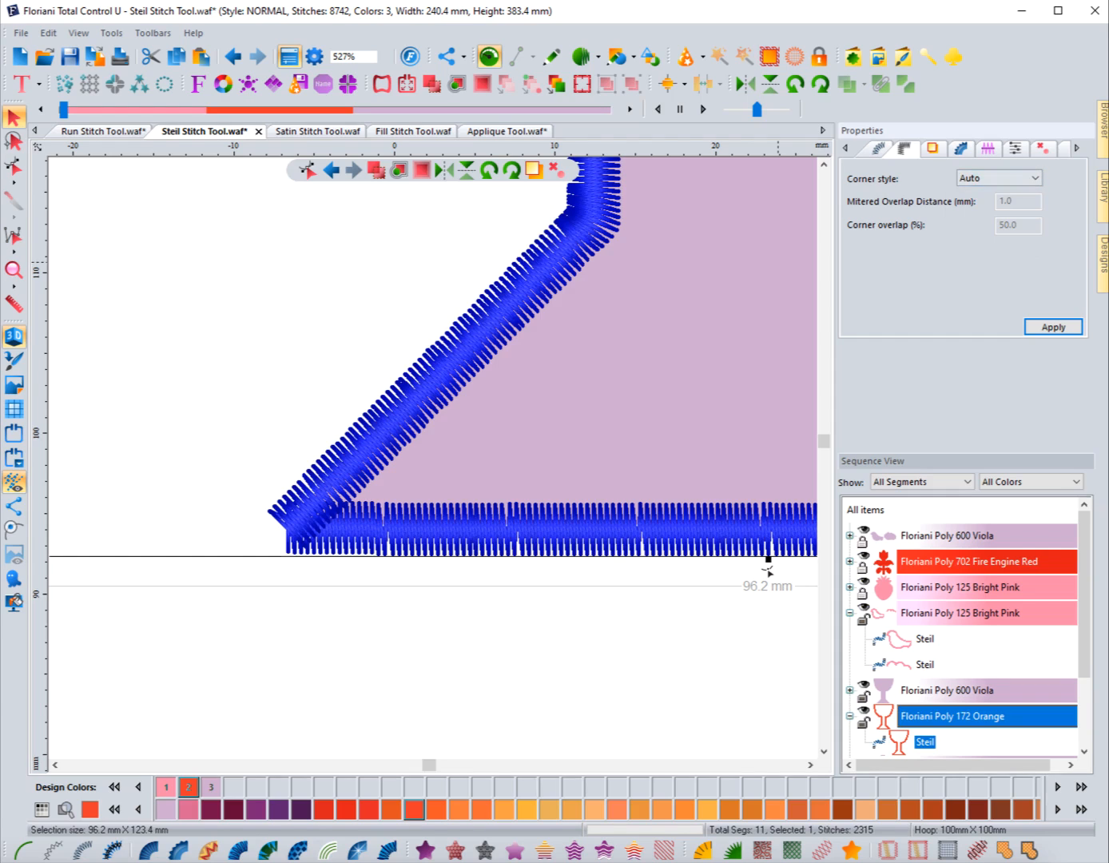
pyautogui.click(1053, 327)
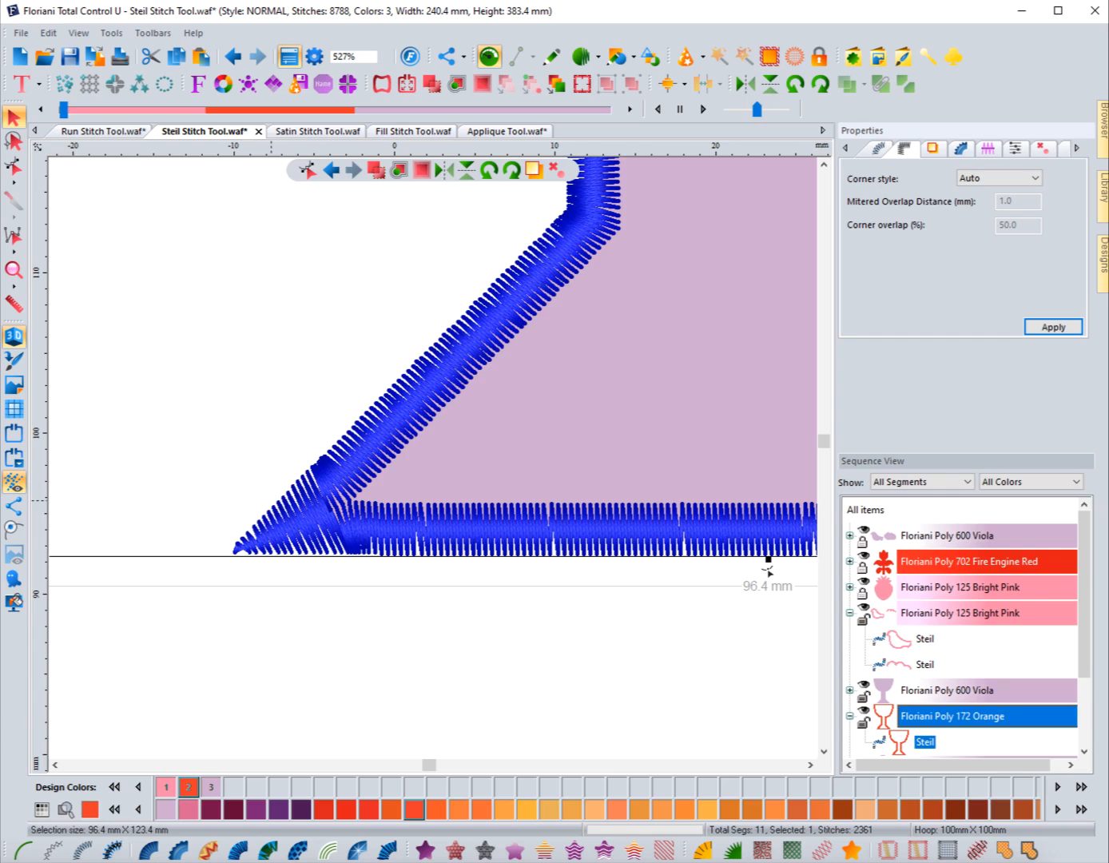
# Step: Examine how the Auto style treats the goblet outline's corners at the rim, the stem and the base
pyautogui.scroll(-3, 315, 499)
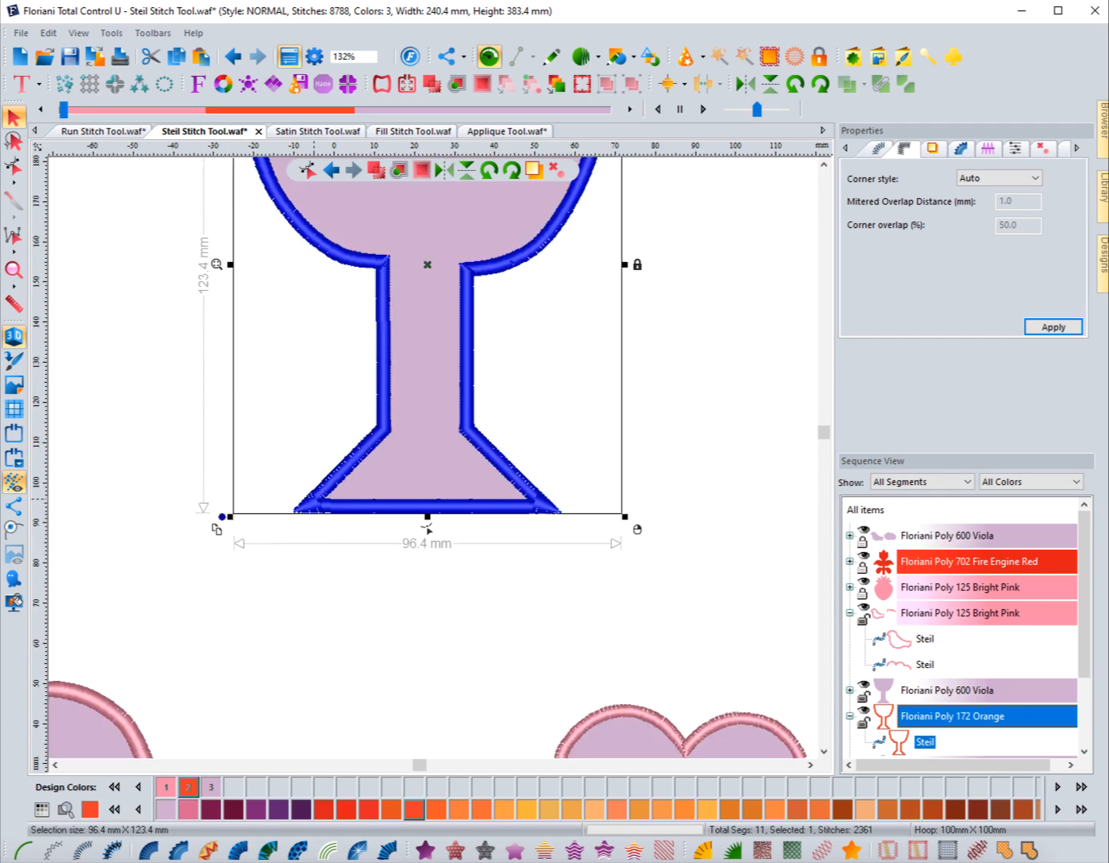
pyautogui.click(14, 269)
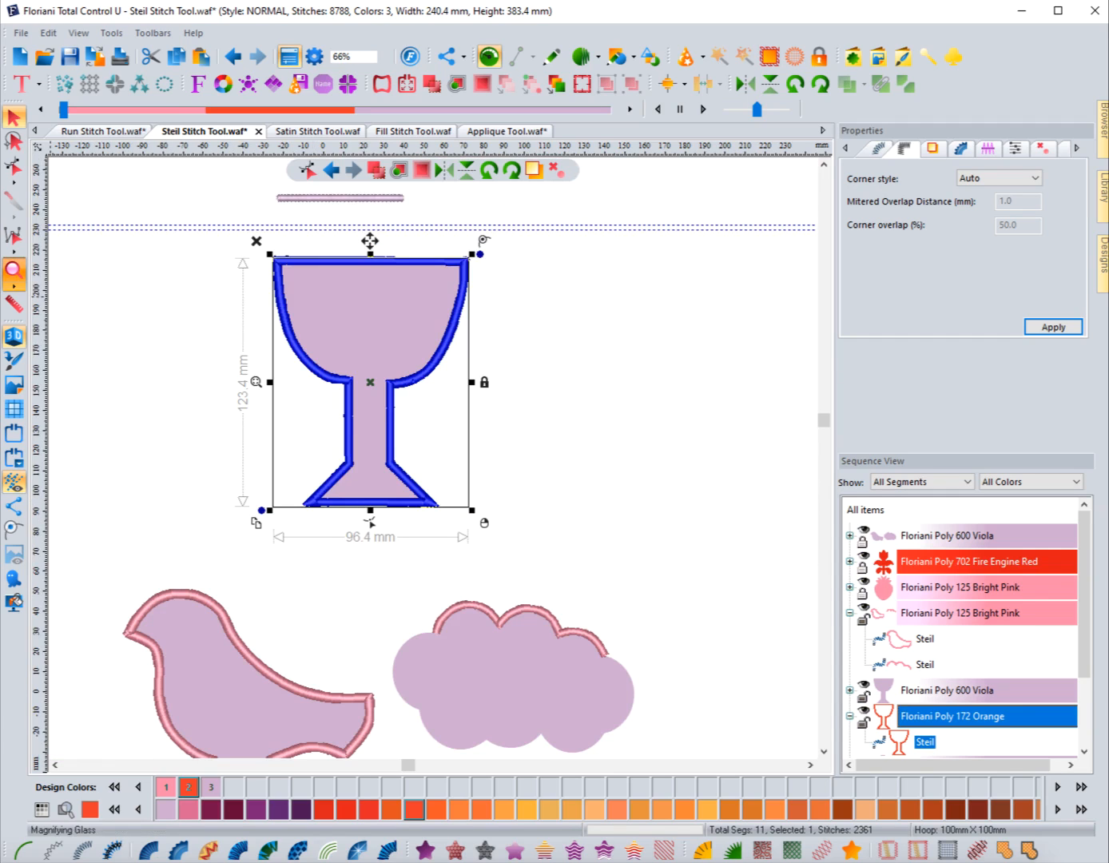
pyautogui.moveTo(241, 236); pyautogui.dragTo(455, 299)
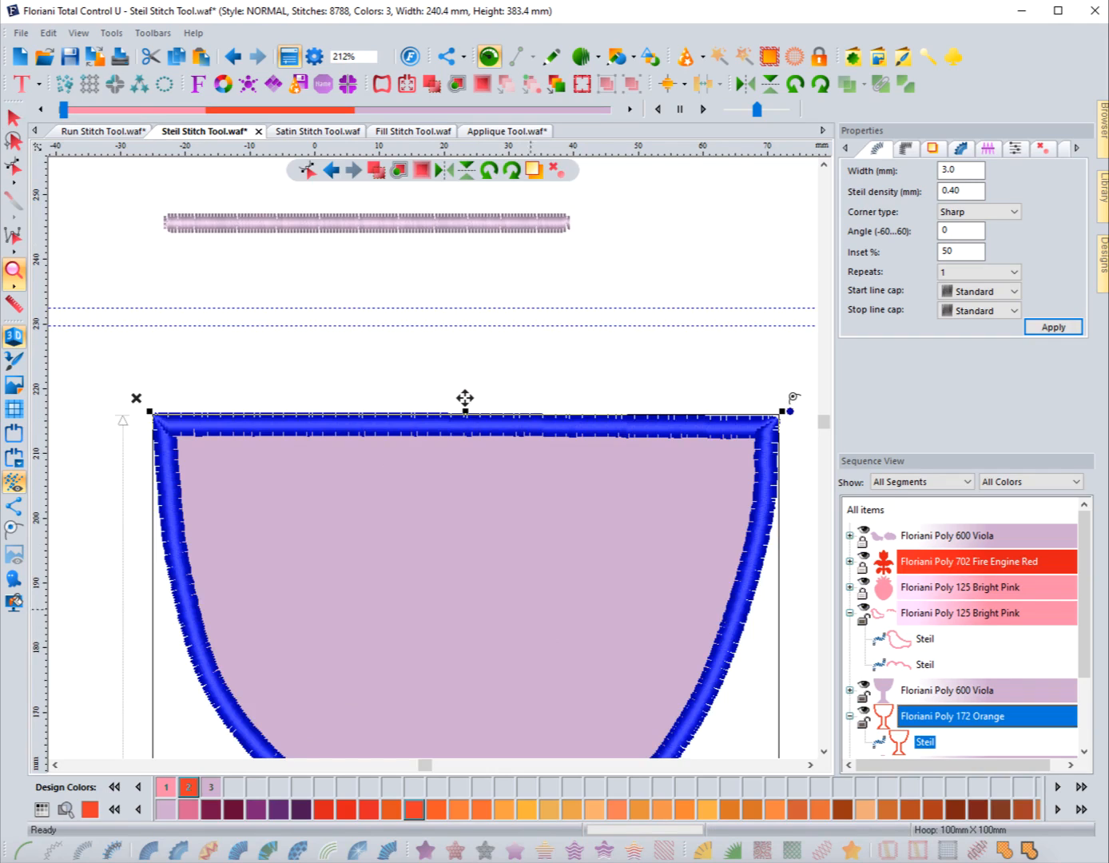
pyautogui.scroll(-5, 465, 463)
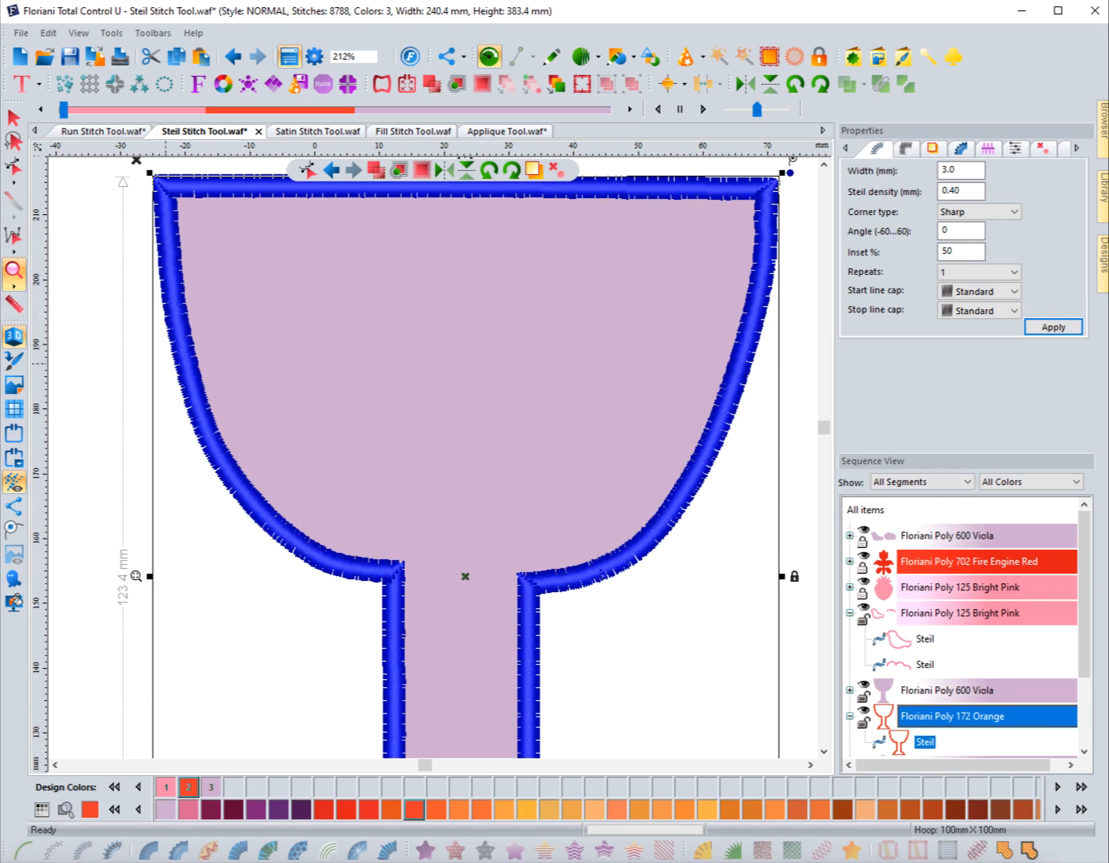
pyautogui.click(551, 56)
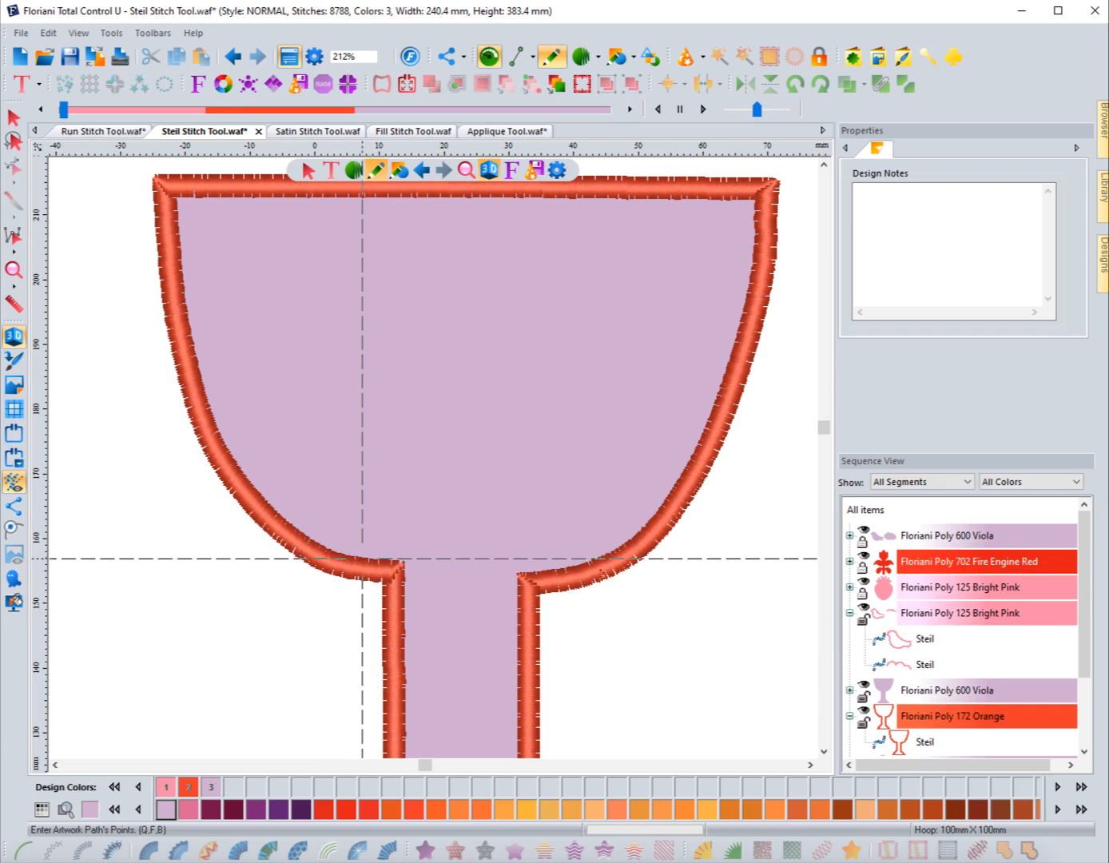
pyautogui.click(823, 751)
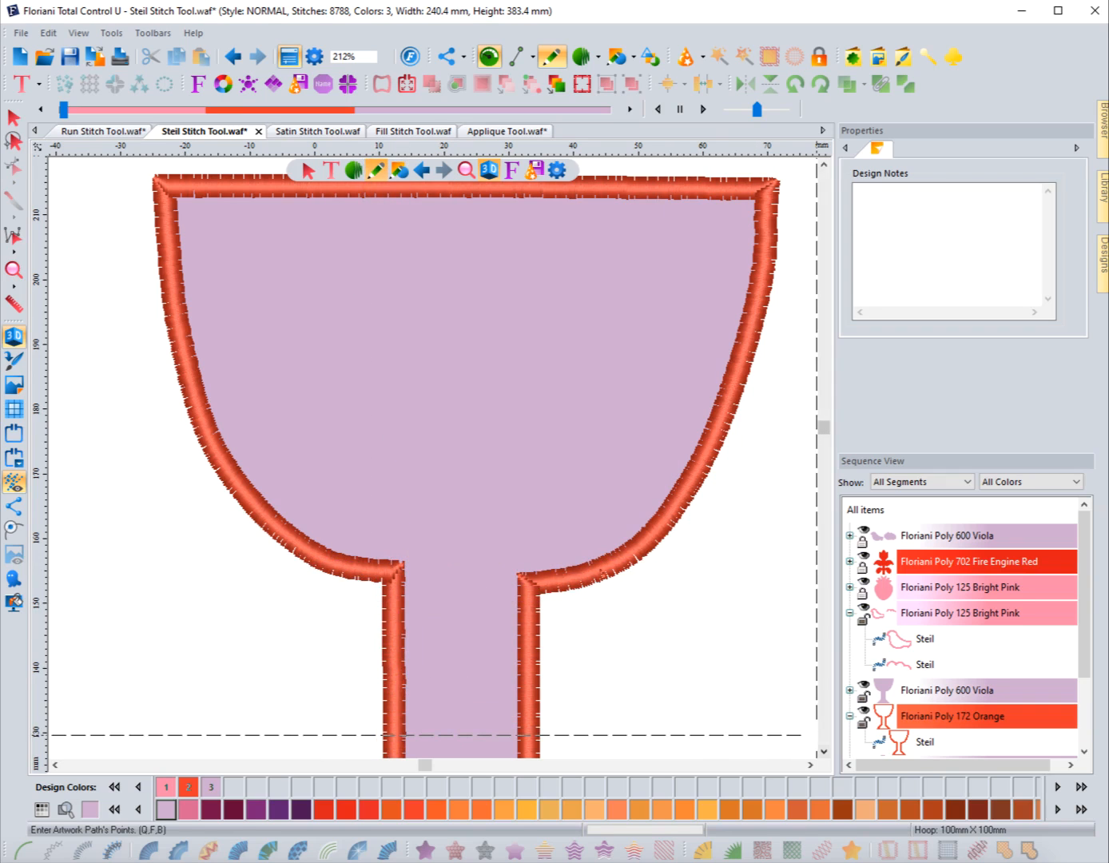
pyautogui.click(823, 751)
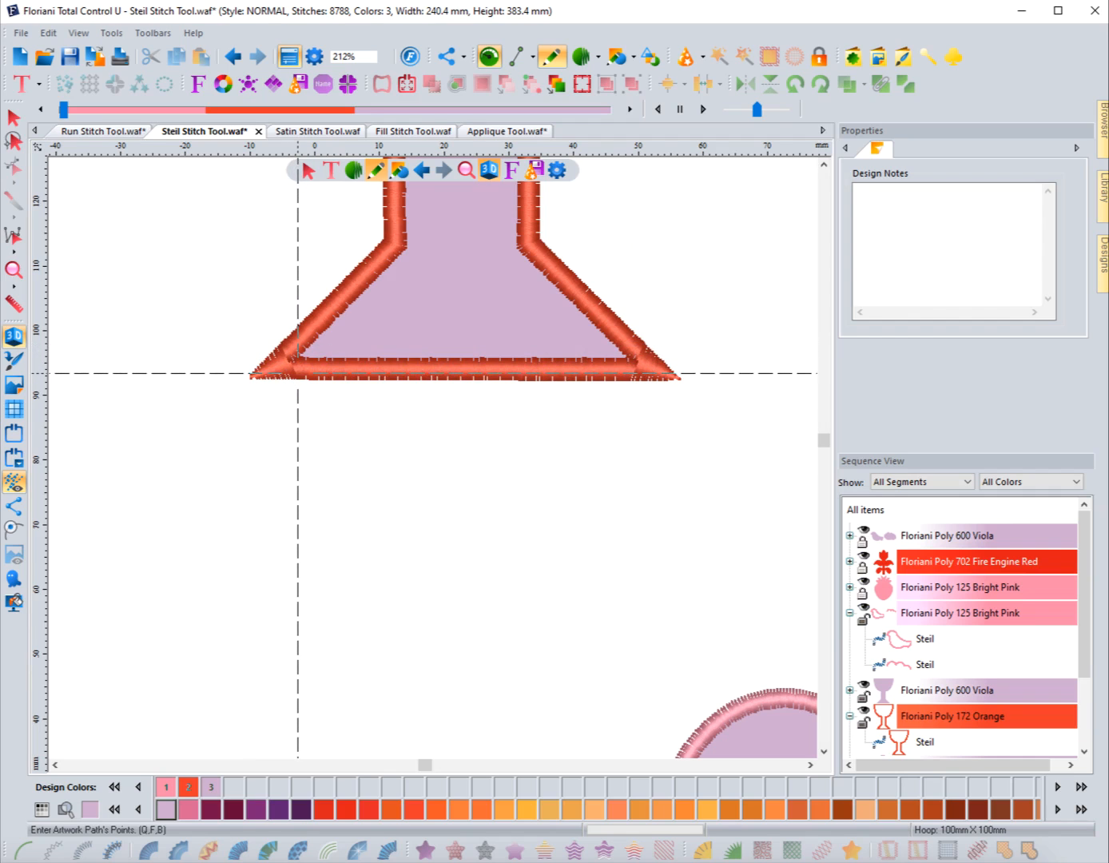
# Step: Inspect the base's left corner up close and simulate its stitch-out partway up the slanted edge
pyautogui.click(14, 270)
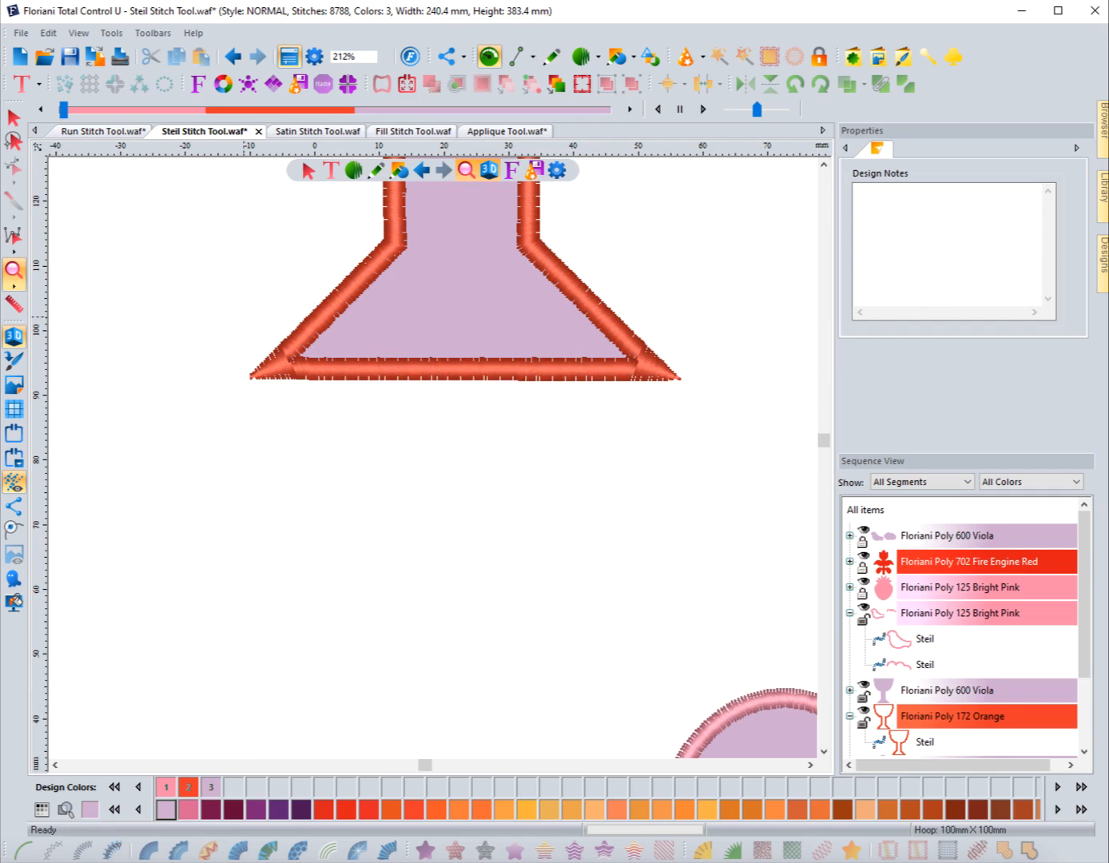
pyautogui.moveTo(163, 263); pyautogui.dragTo(427, 456)
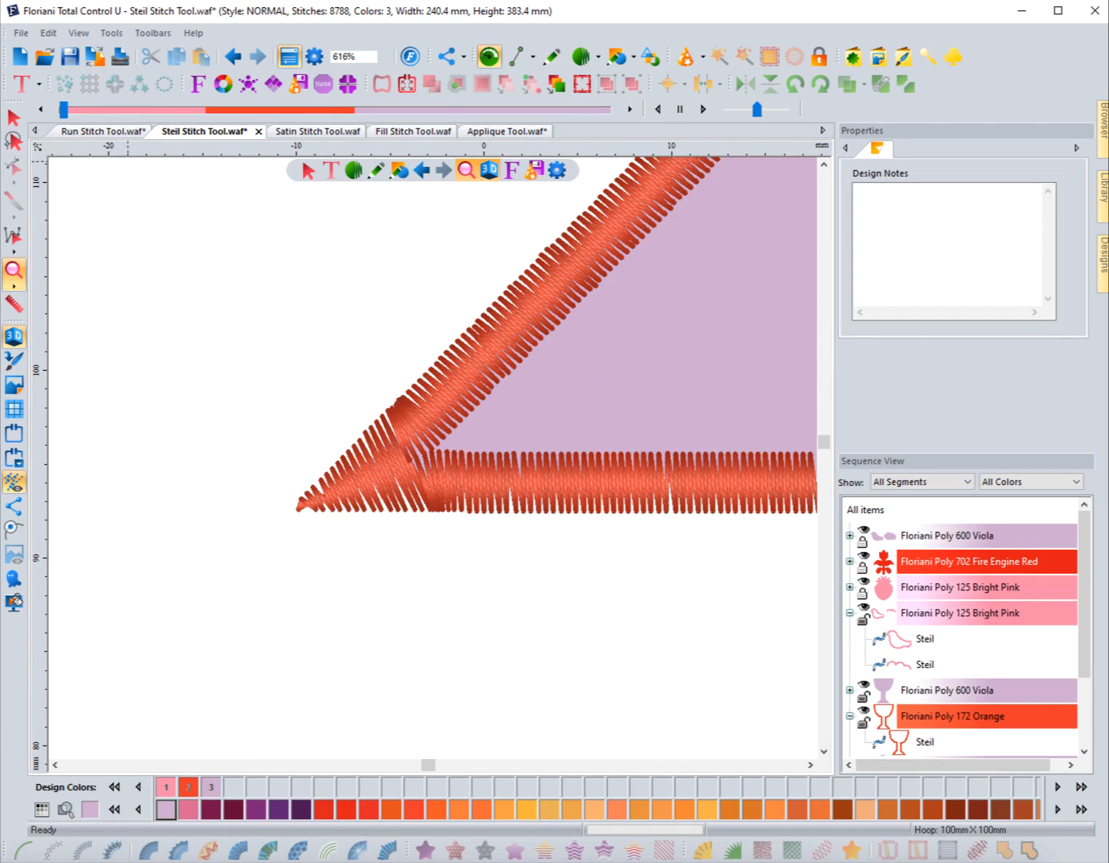
pyautogui.moveTo(64, 109); pyautogui.dragTo(257, 109)
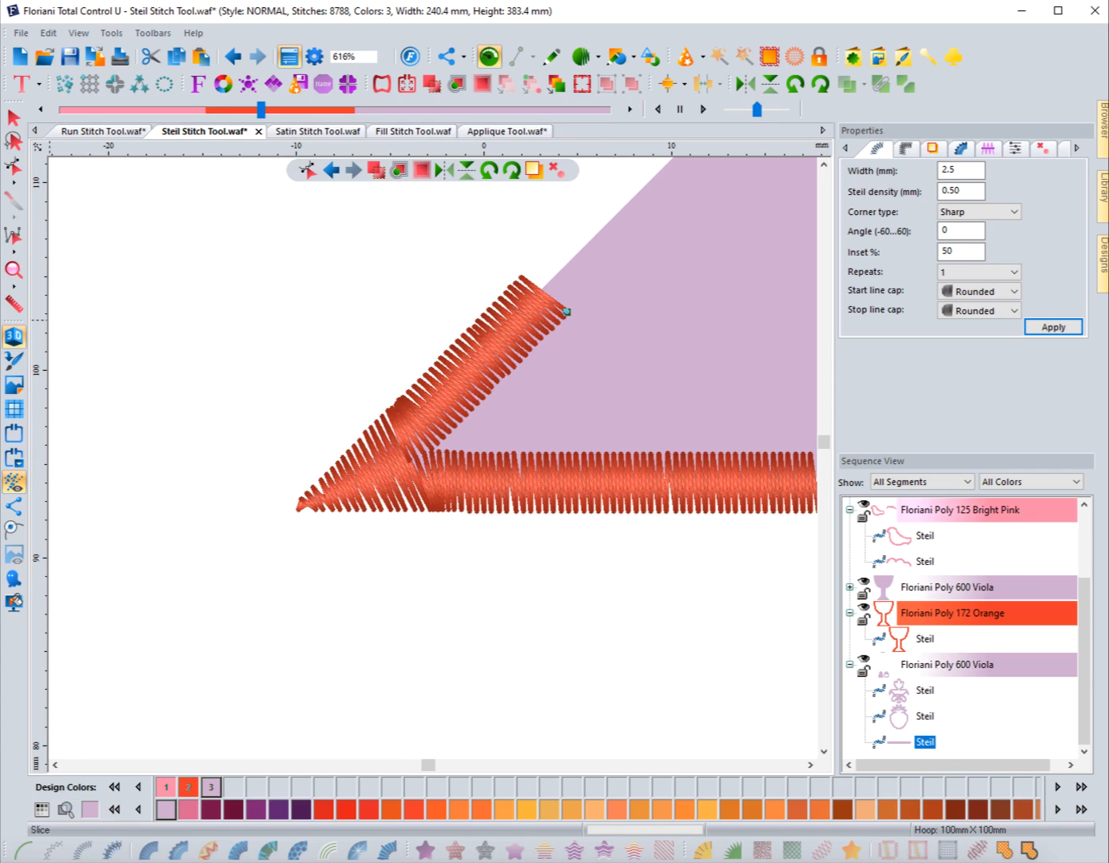
# Step: Select the goblet outline again and apply the Autoturn corner style to it
pyautogui.click(14, 117)
pyautogui.click(368, 505)
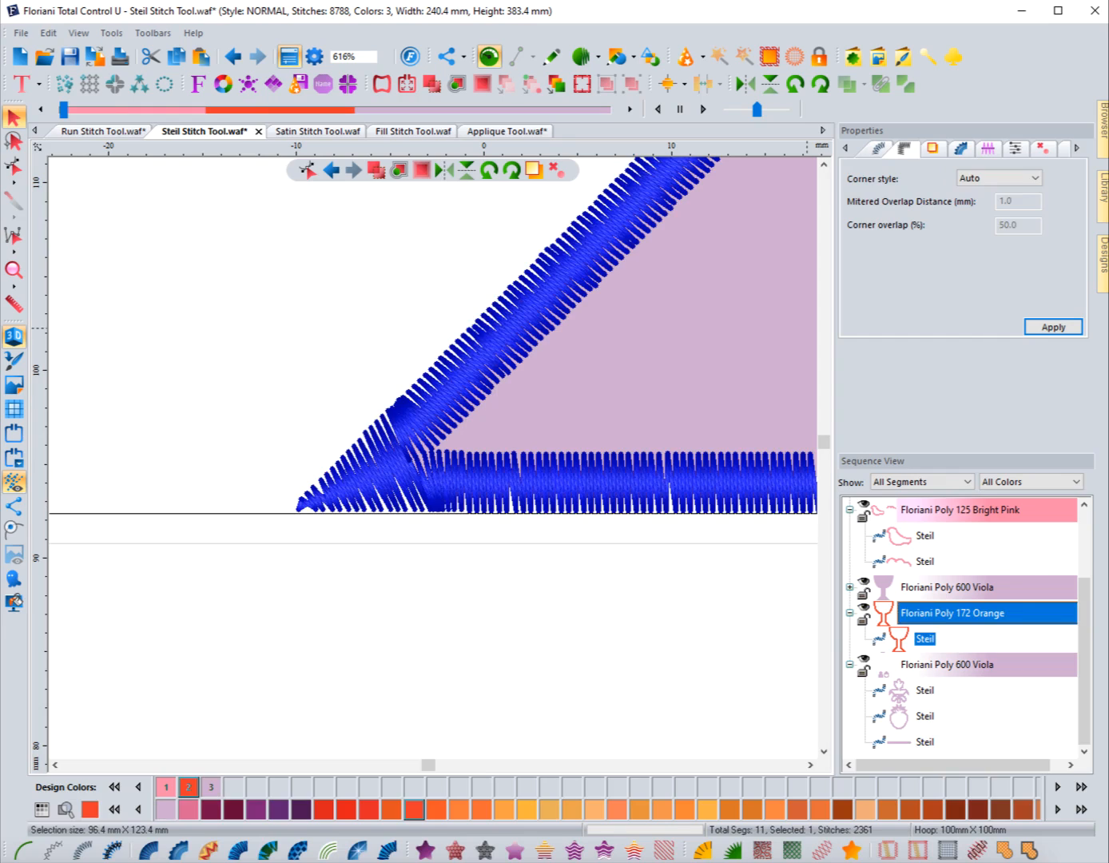
pyautogui.click(1032, 178)
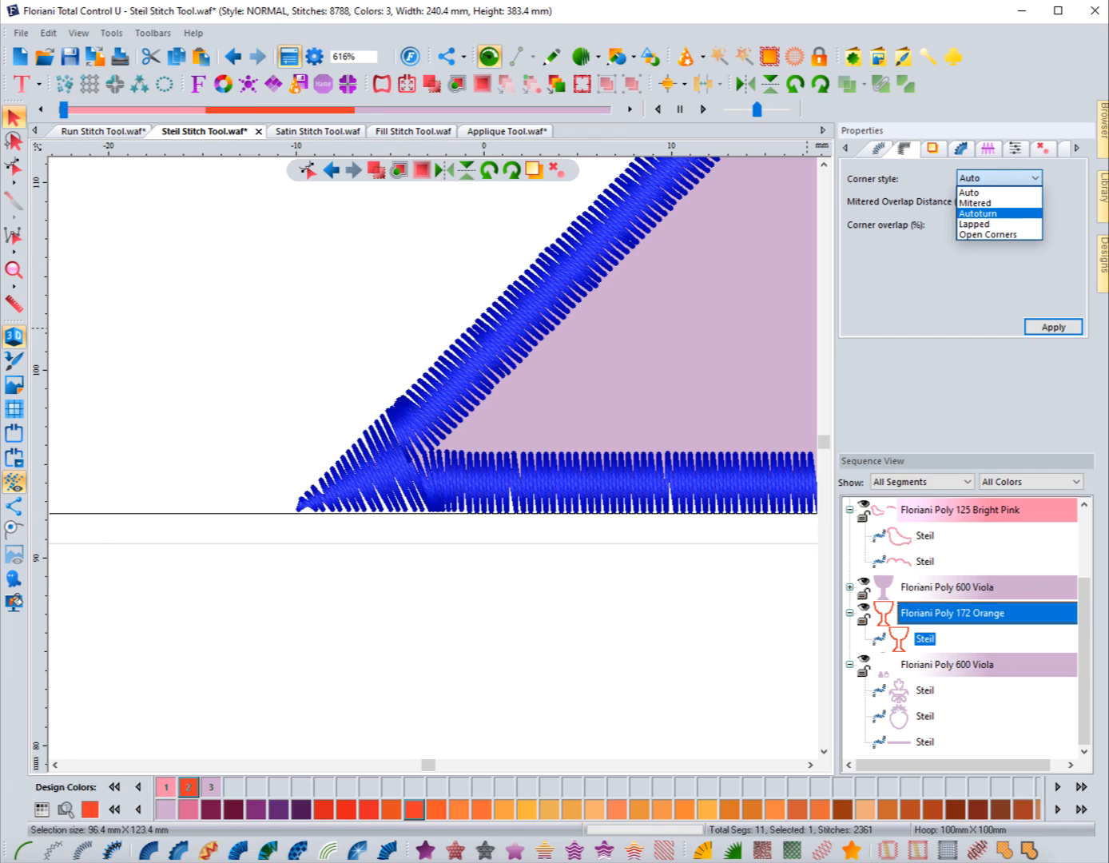
pyautogui.click(999, 213)
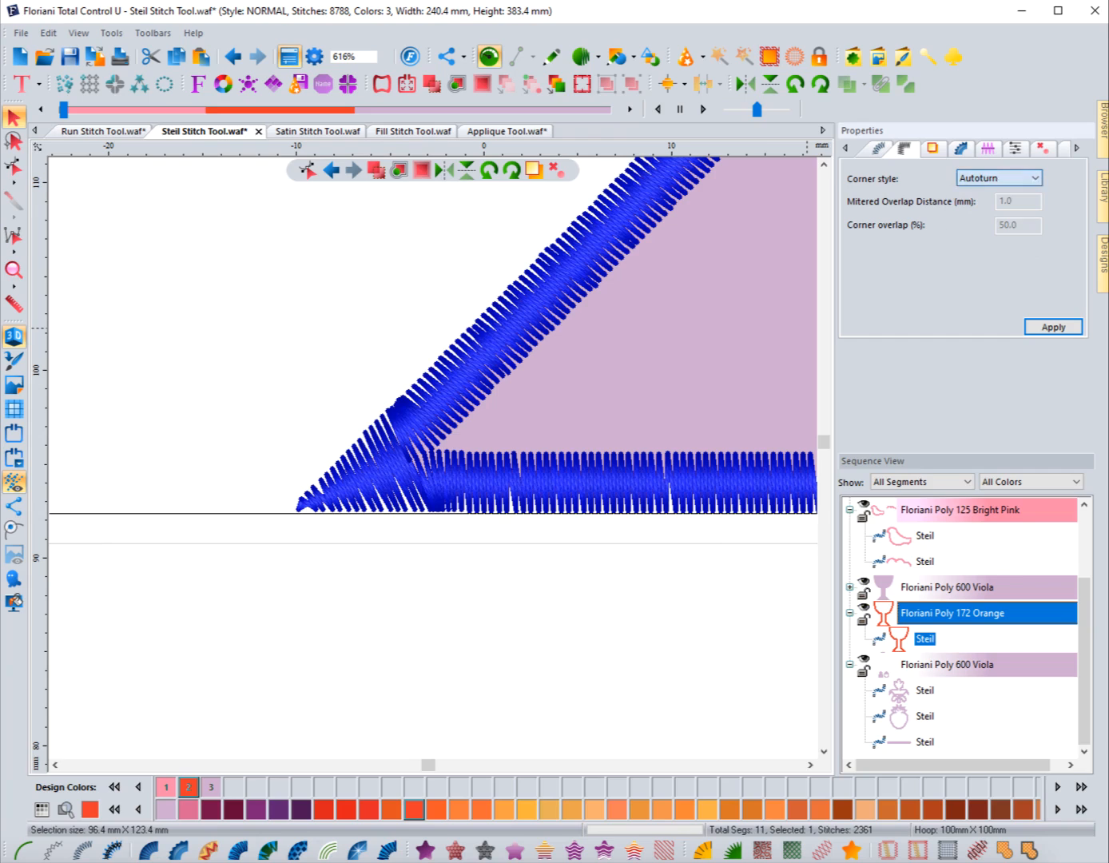
pyautogui.click(1053, 327)
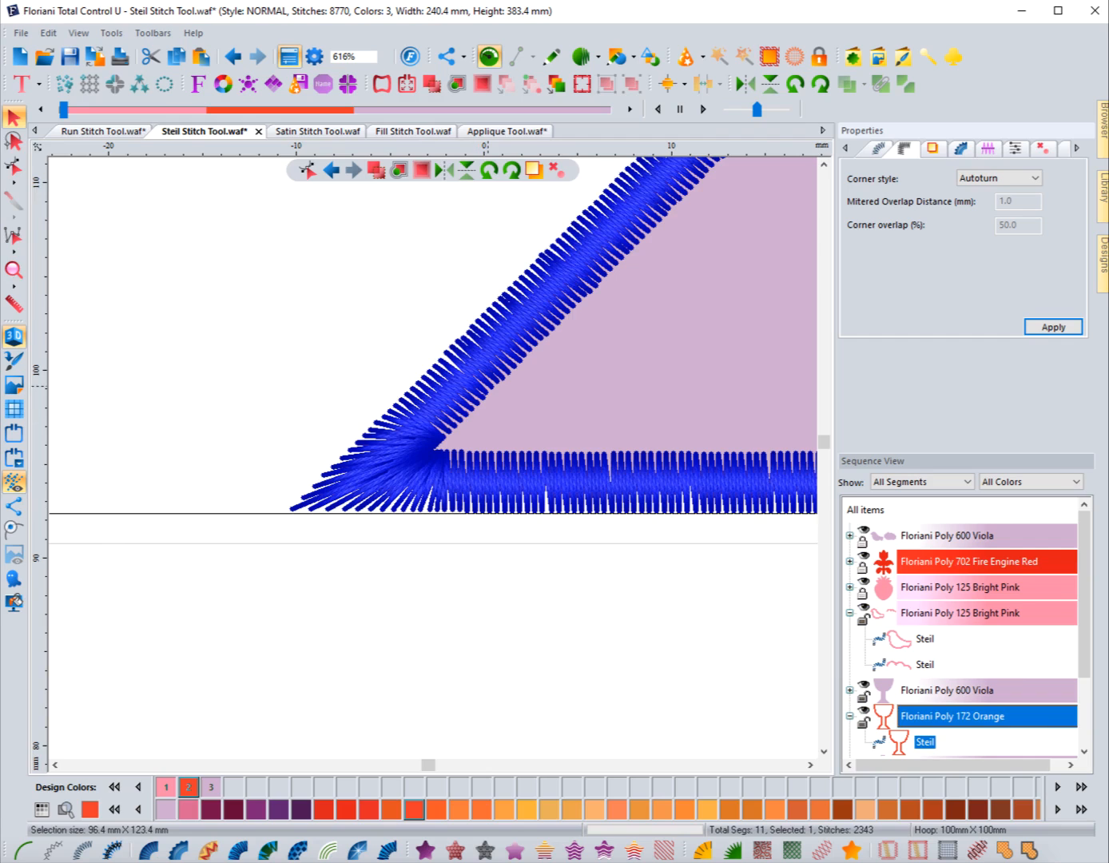
# Step: Turn off the 3D view, show the stitch points and inspect the base's left corner up close
pyautogui.click(14, 336)
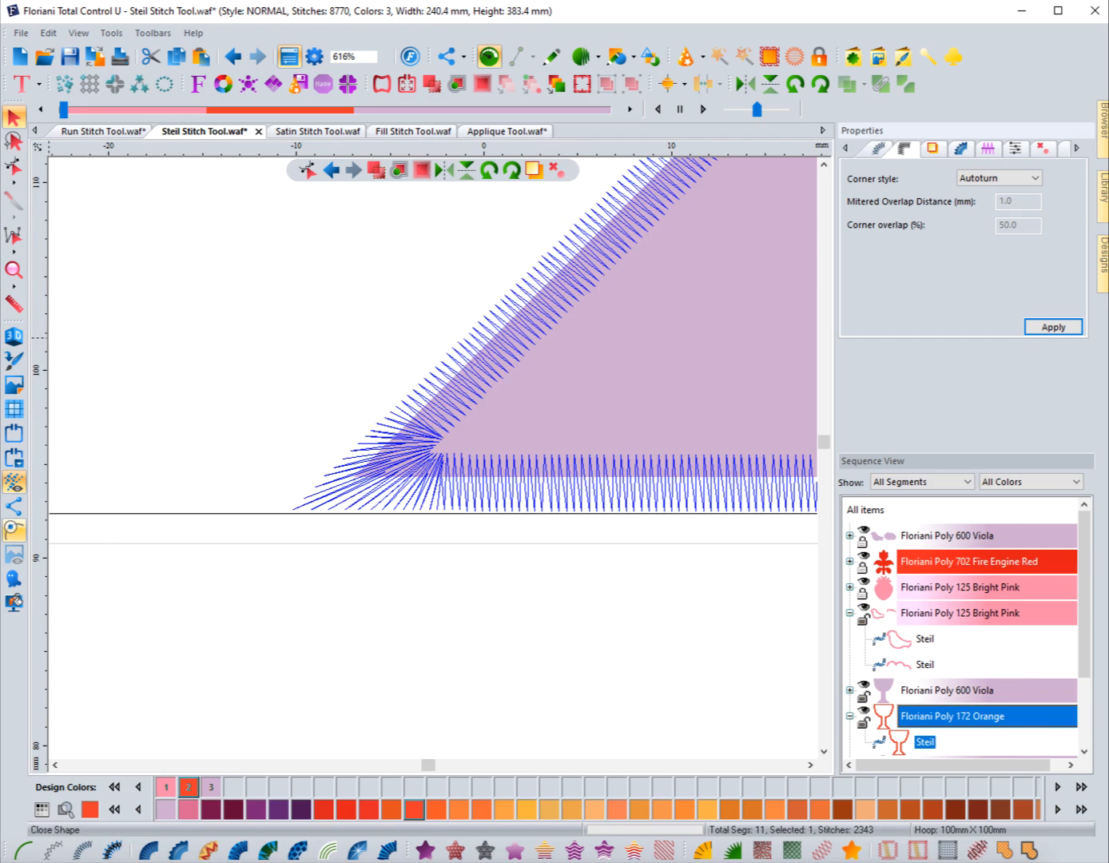
pyautogui.click(14, 506)
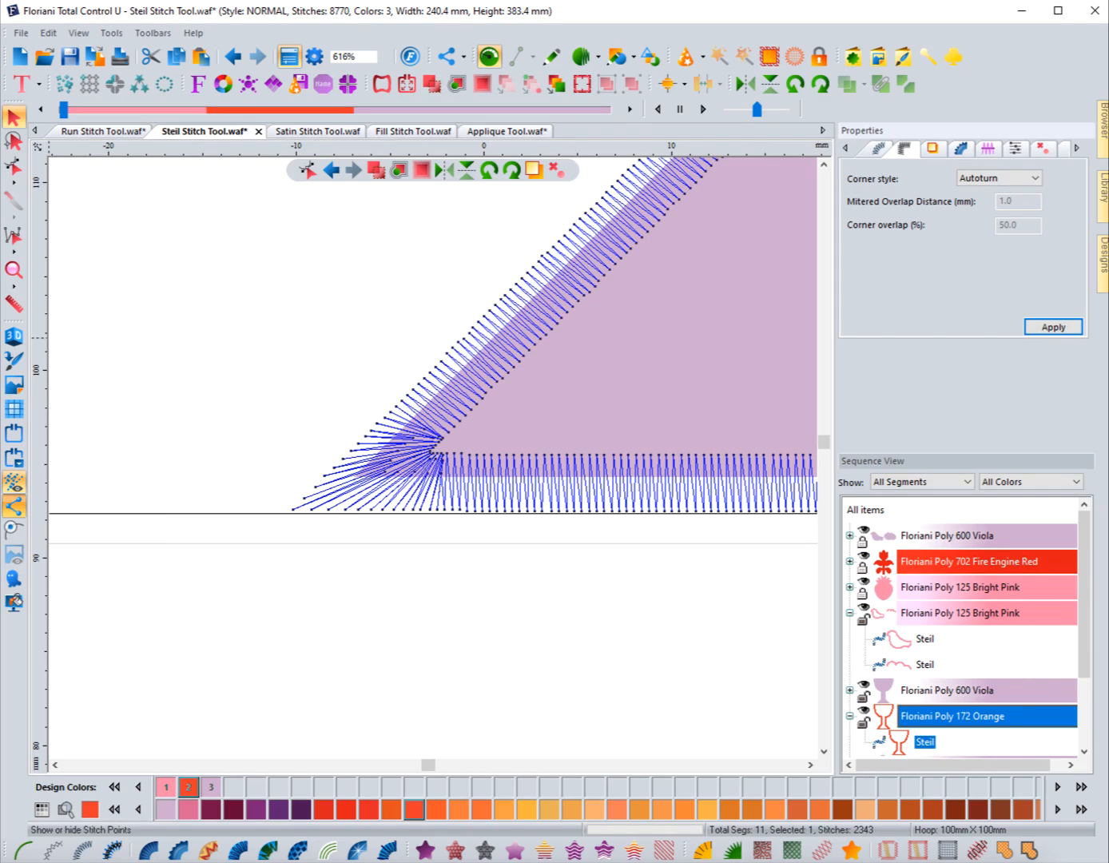
pyautogui.click(14, 270)
pyautogui.moveTo(273, 369); pyautogui.dragTo(554, 593)
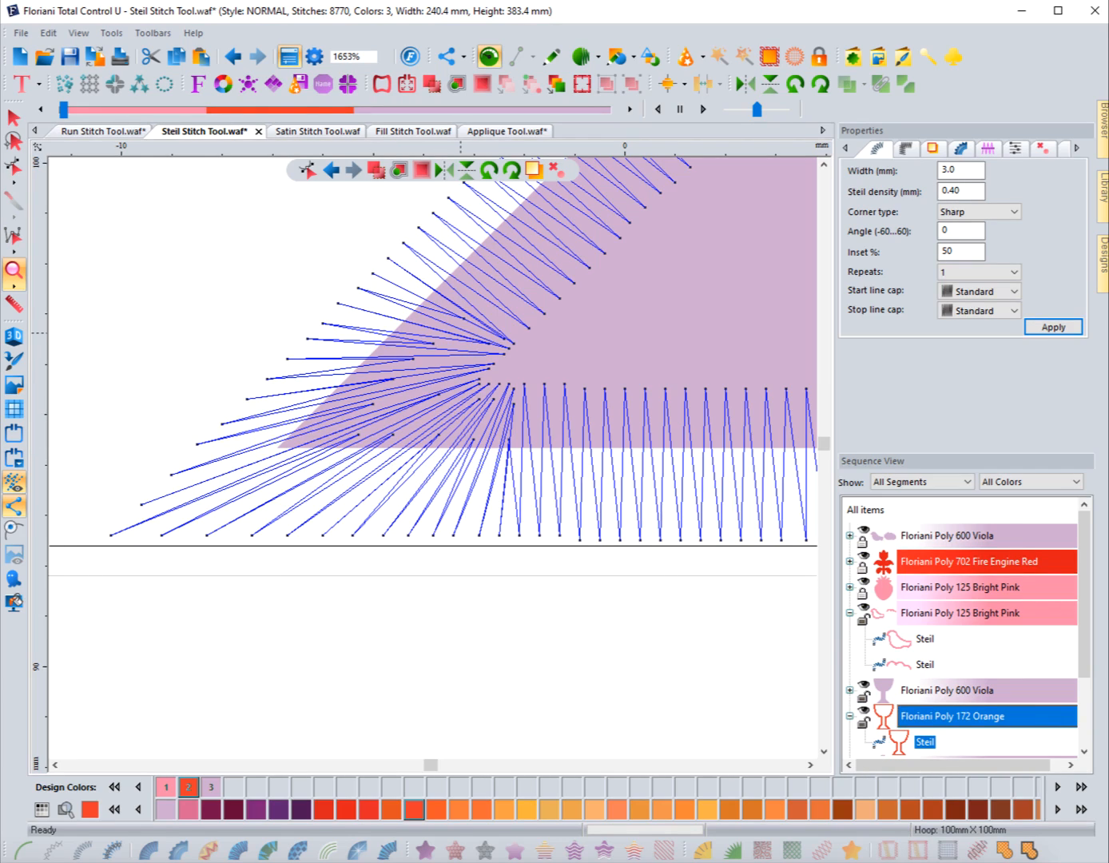
# Step: Select the goblet outline and change its corner style to Auto
pyautogui.click(14, 118)
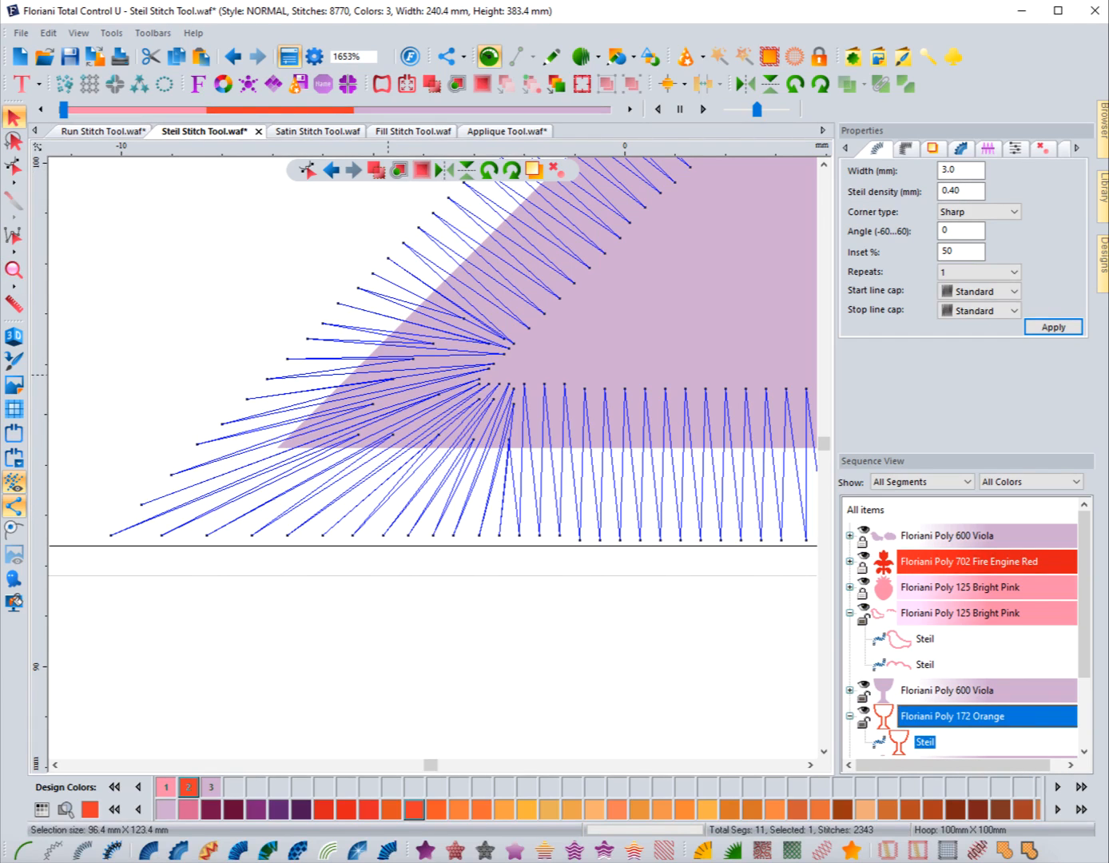
pyautogui.press('Escape')
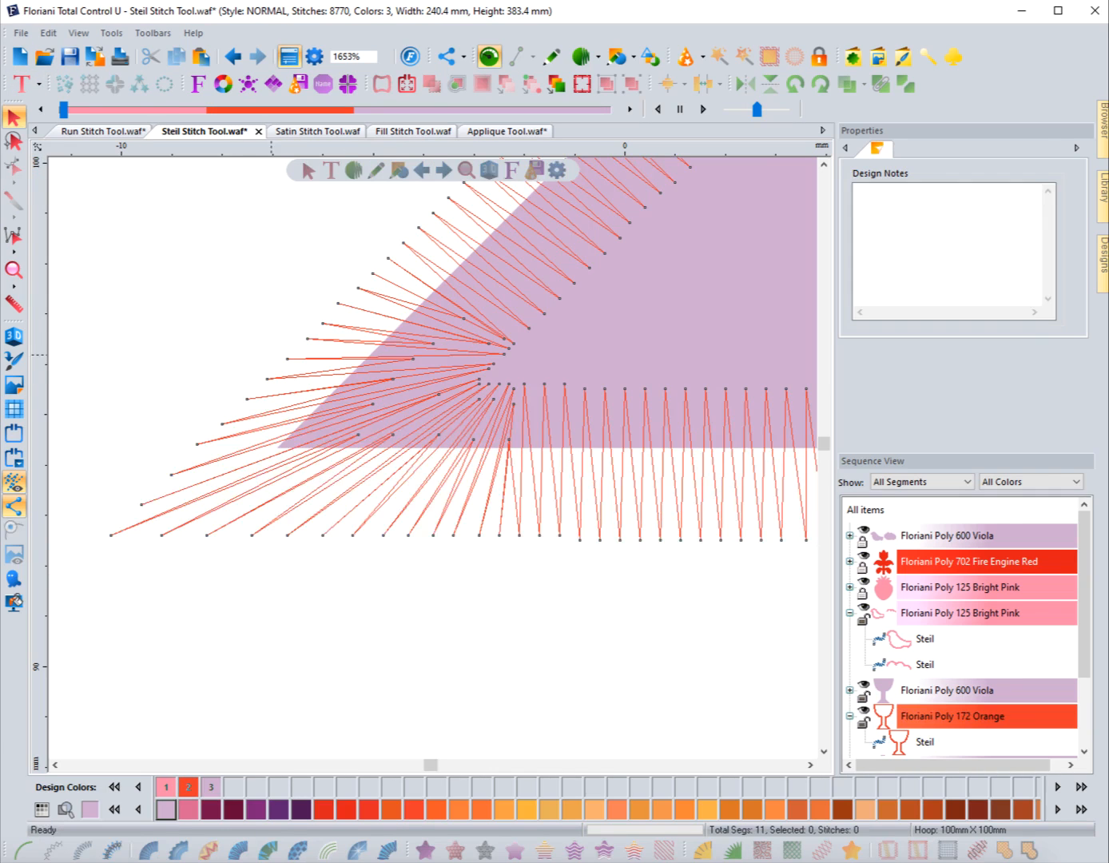
pyautogui.click(264, 378)
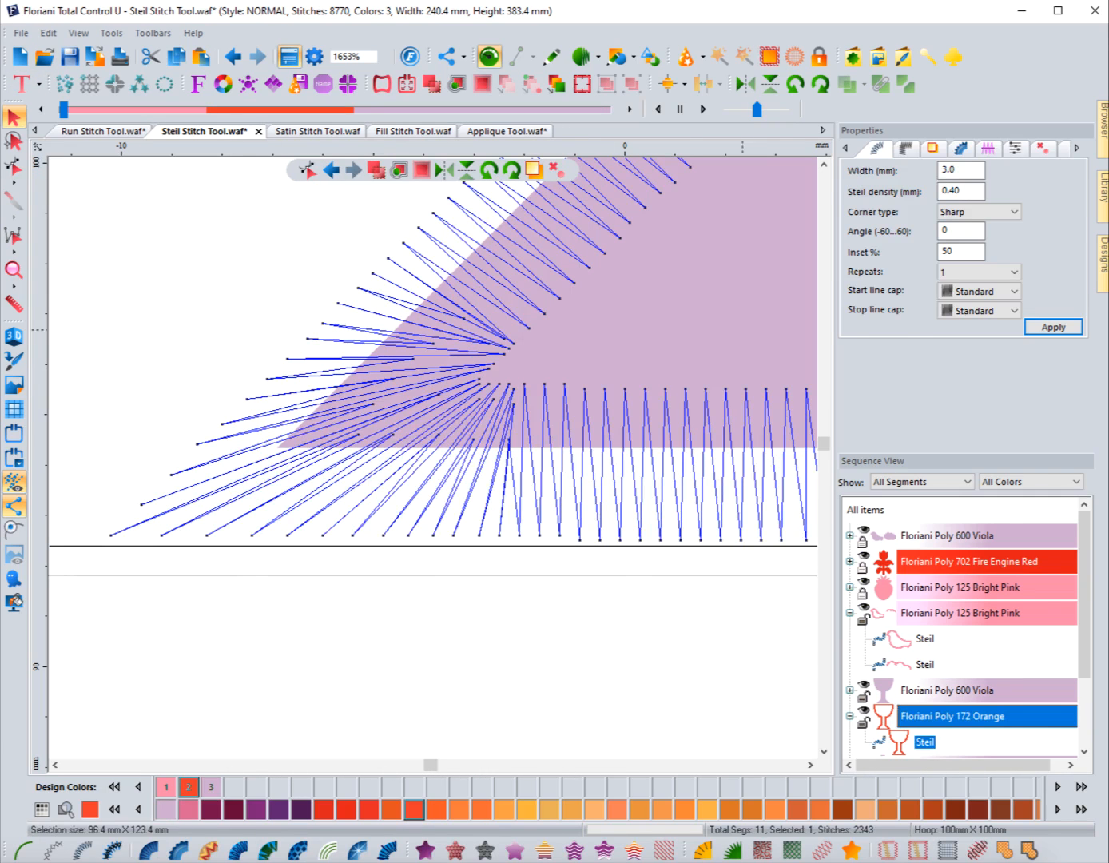
pyautogui.click(905, 149)
pyautogui.click(998, 178)
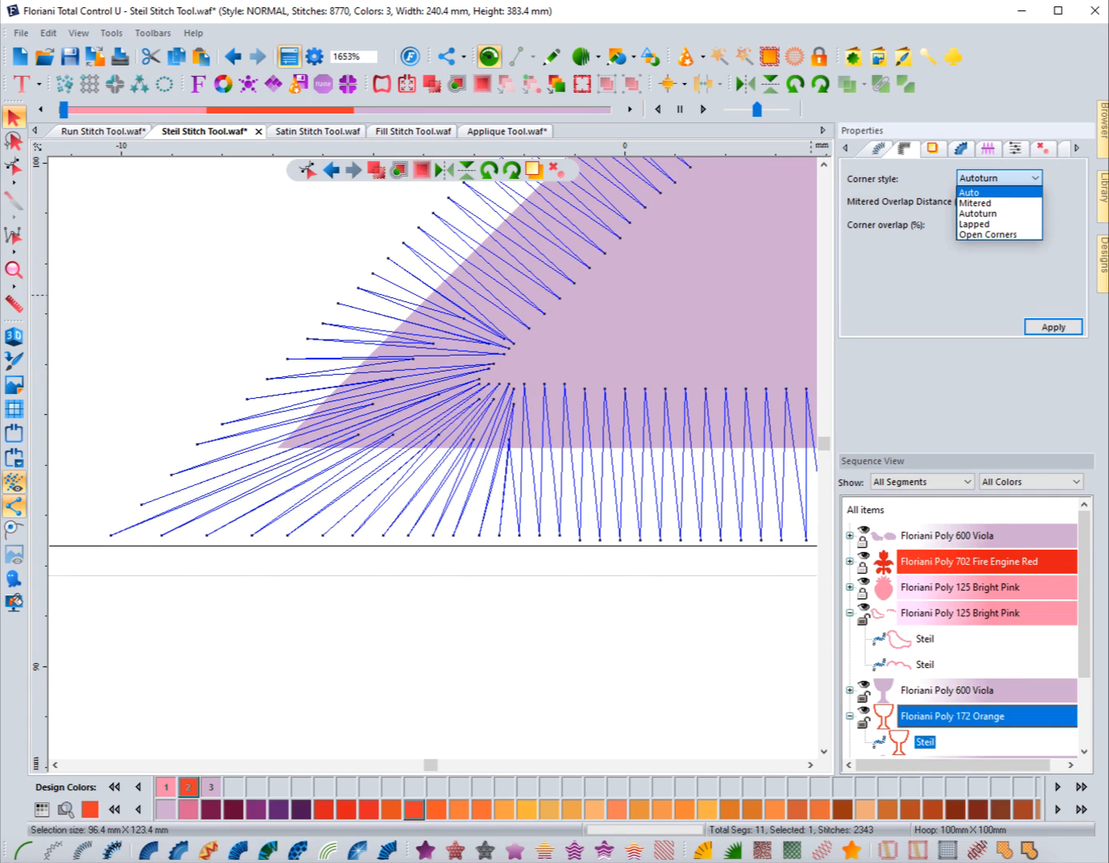
pyautogui.click(999, 192)
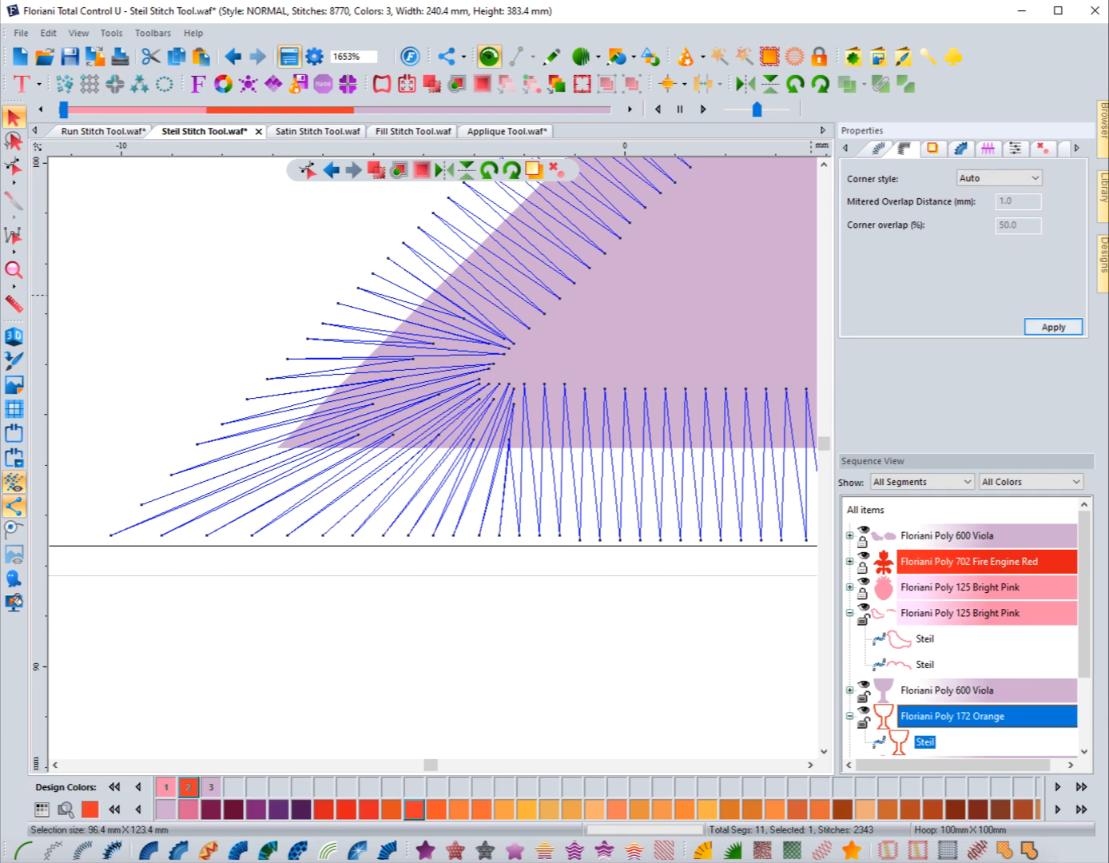
pyautogui.click(1053, 327)
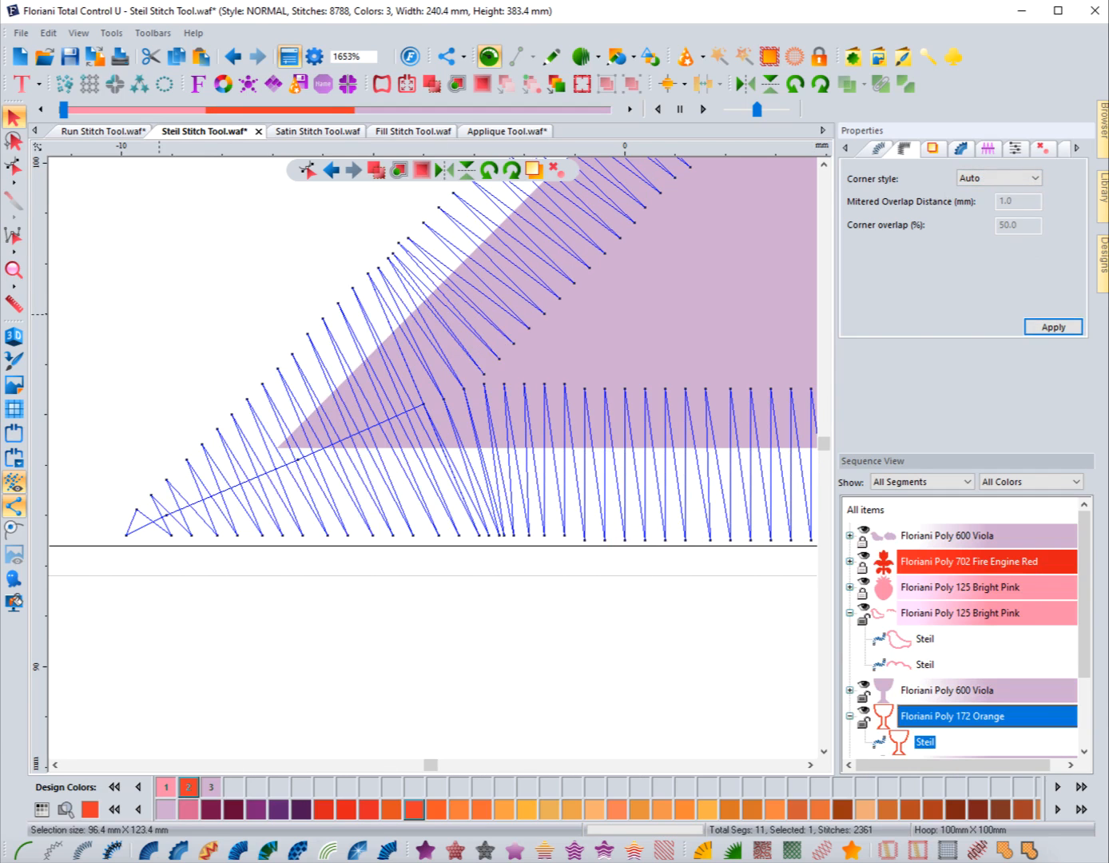
pyautogui.click(162, 317)
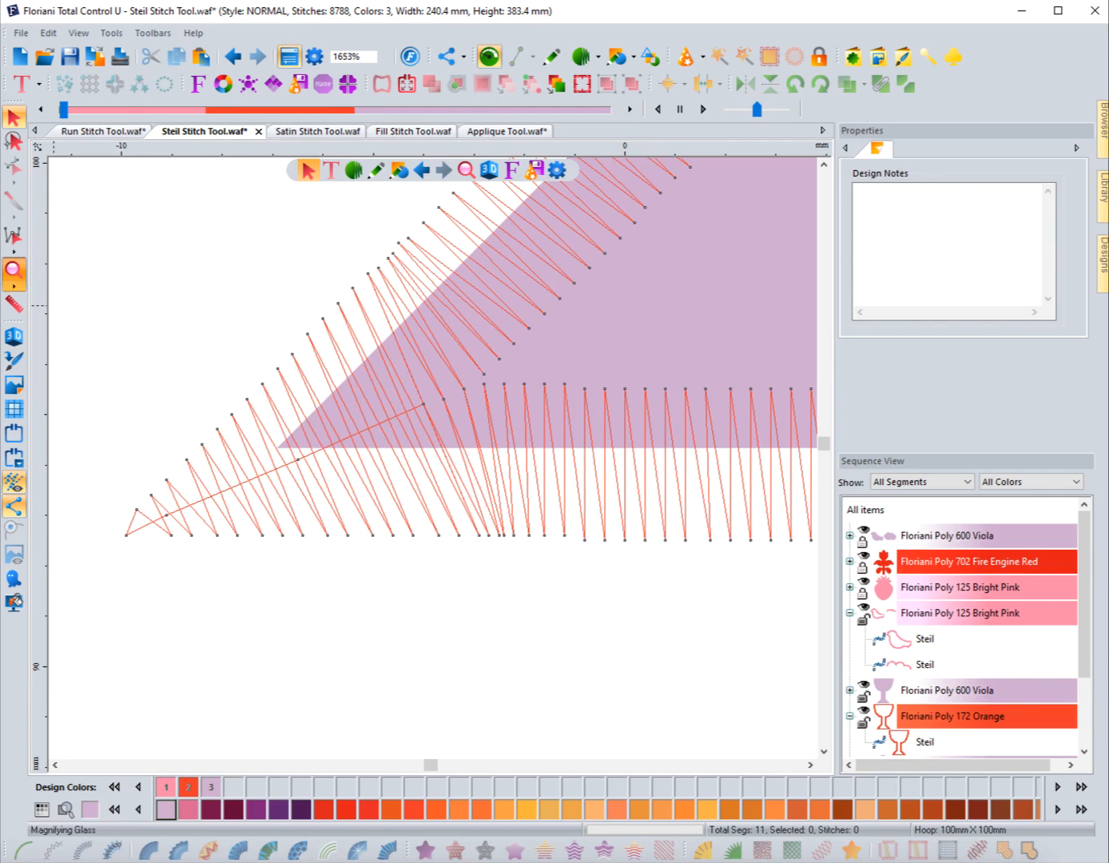
# Step: Inspect the stitches at the left corner of the goblet's rim up close
pyautogui.click(14, 269)
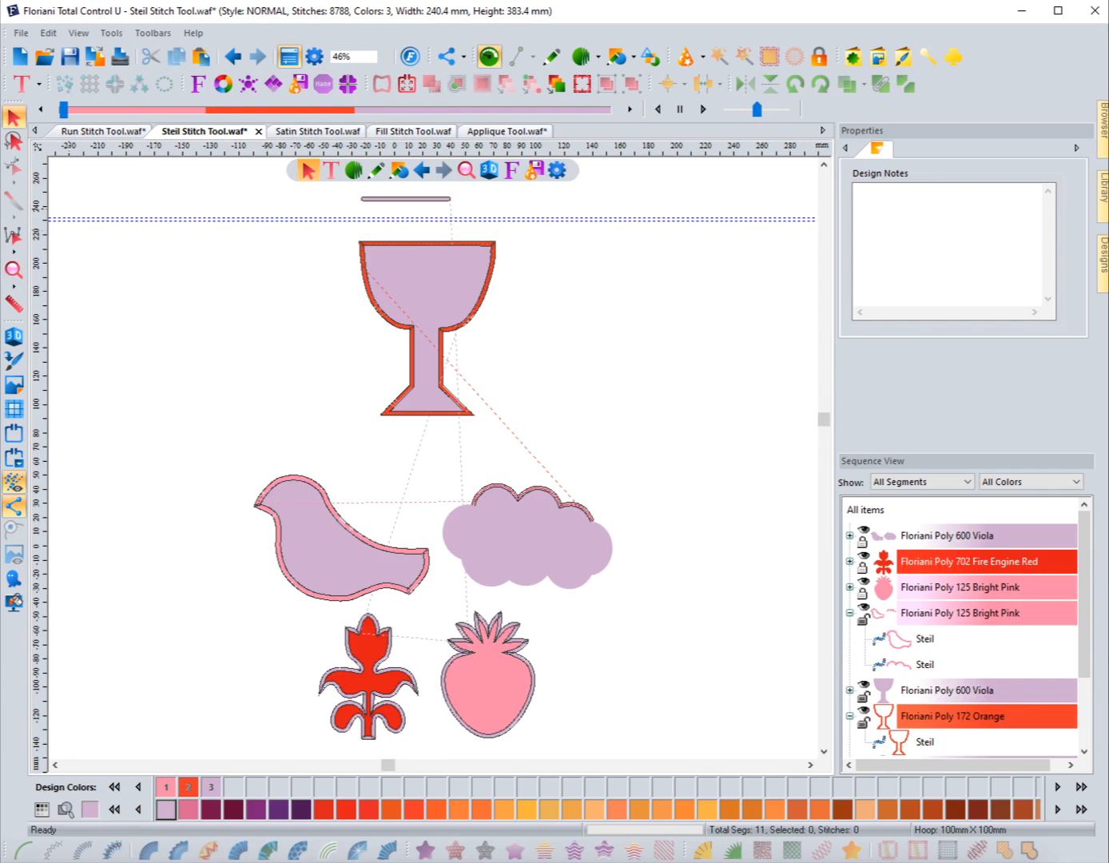
pyautogui.click(13, 270)
pyautogui.moveTo(338, 221); pyautogui.dragTo(536, 450)
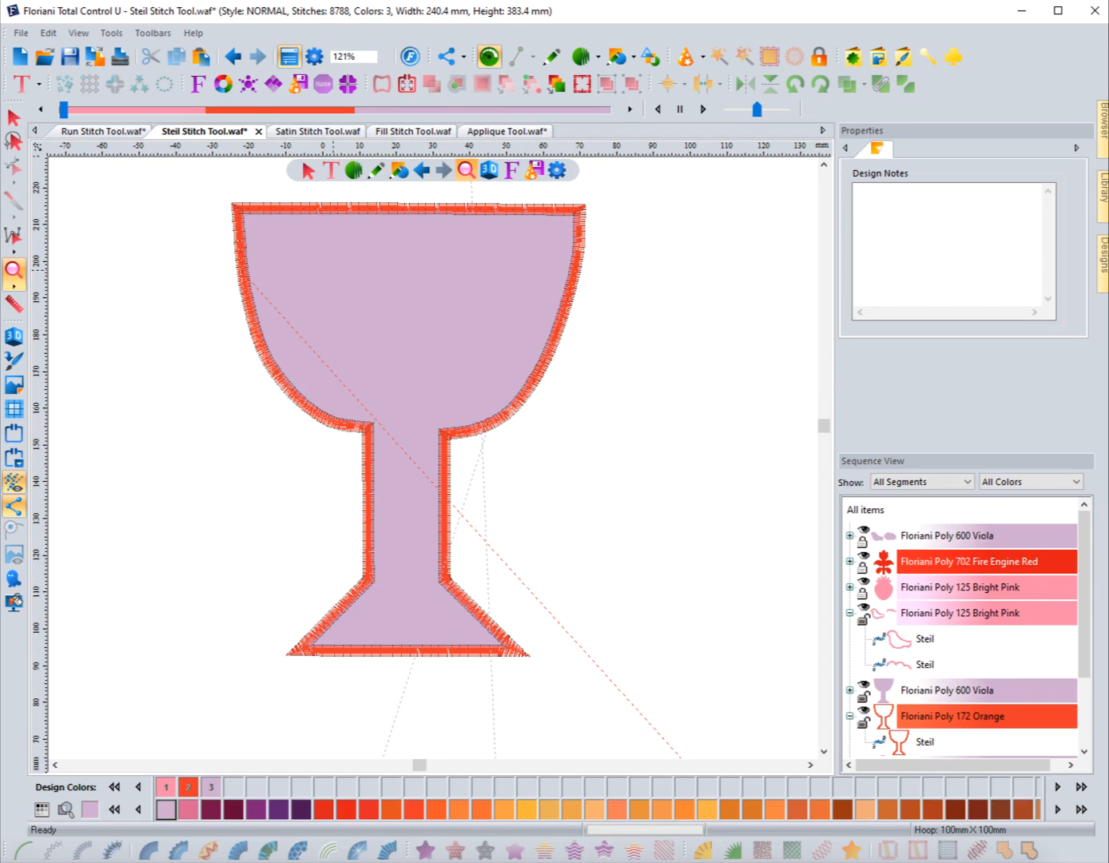
pyautogui.moveTo(197, 177); pyautogui.dragTo(286, 246)
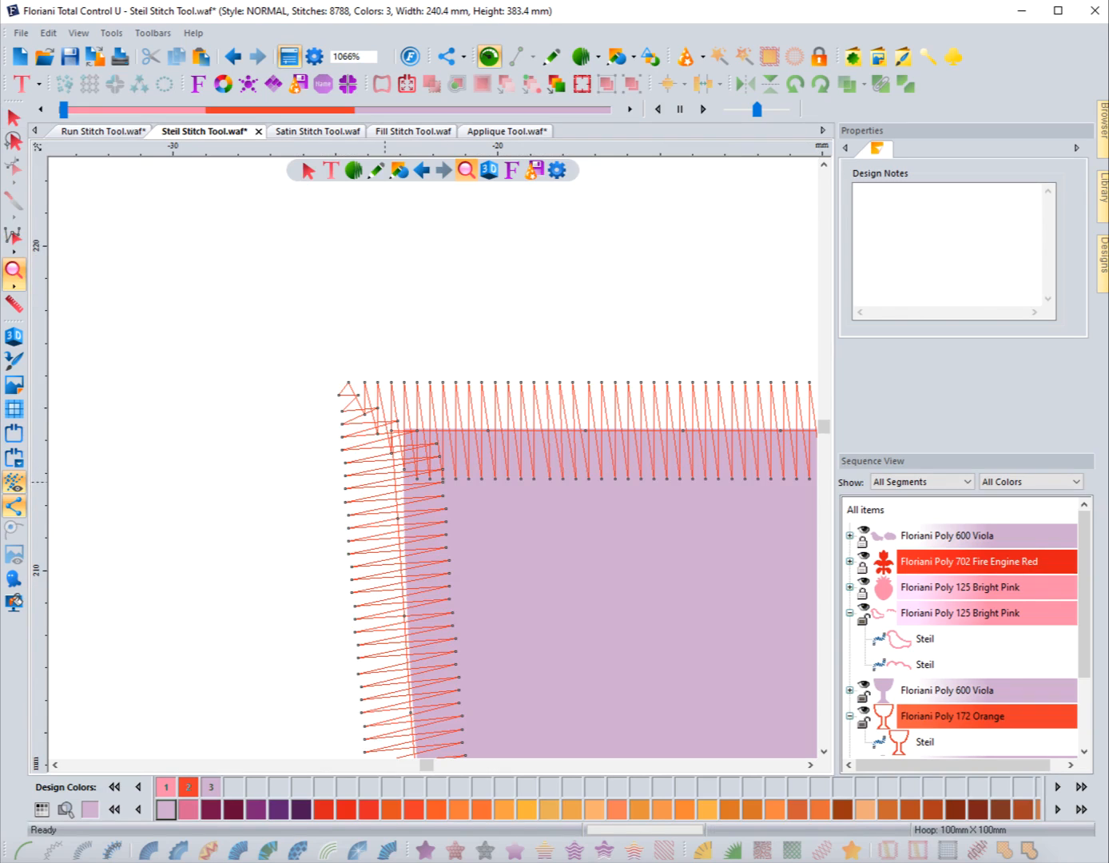
# Step: Select the bird's steil outline and apply the Auto corner style to it
pyautogui.doubleClick(14, 272)
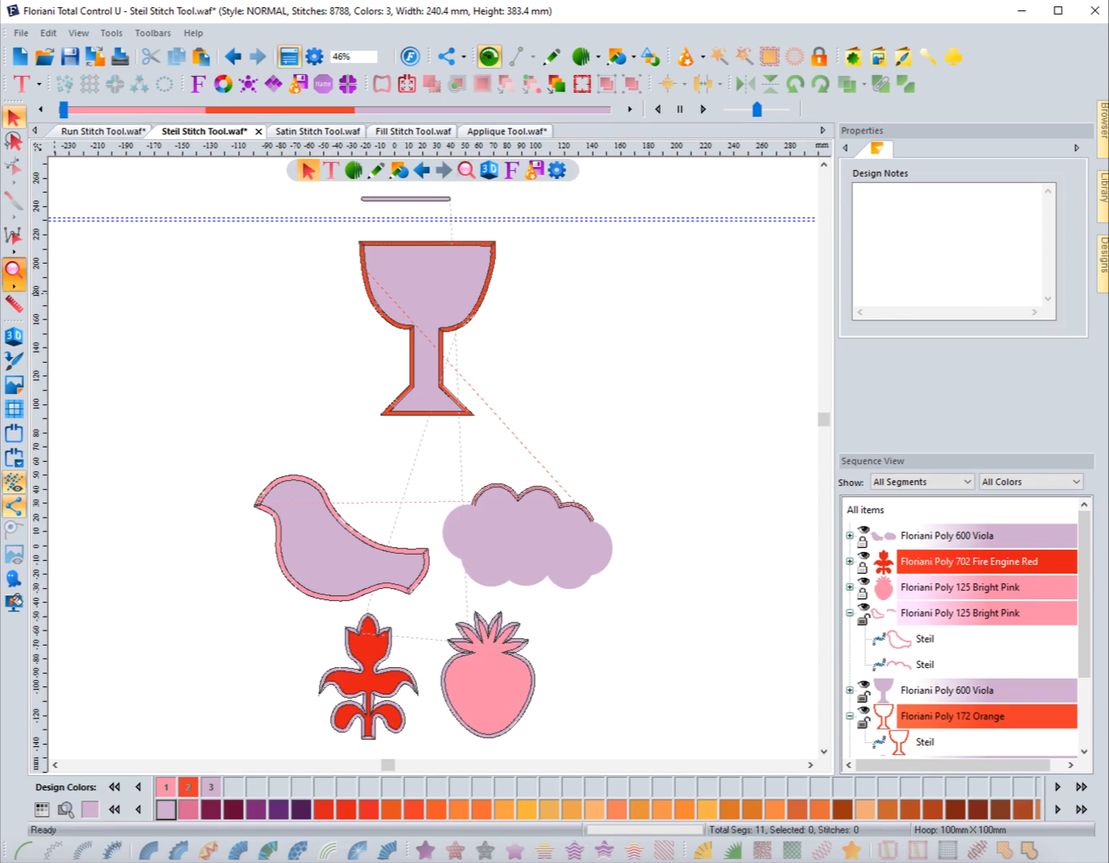
pyautogui.moveTo(230, 452); pyautogui.dragTo(442, 620)
pyautogui.click(13, 117)
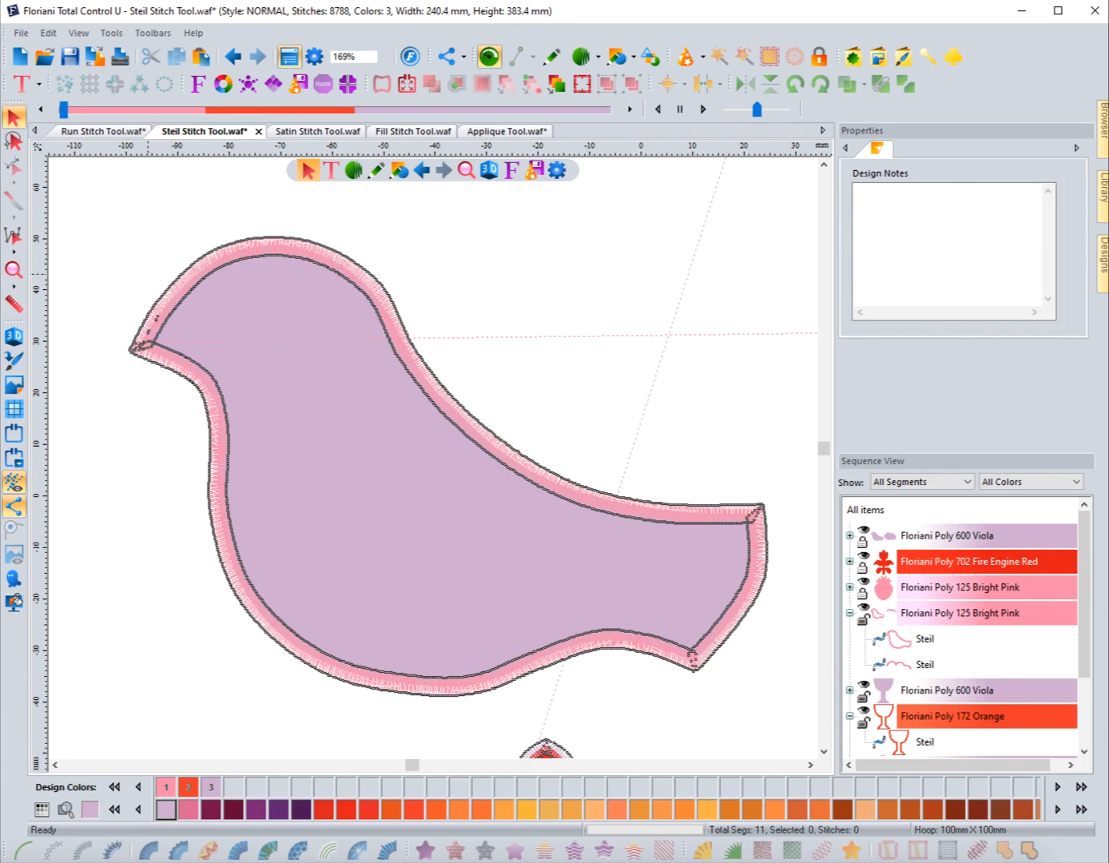
pyautogui.click(162, 290)
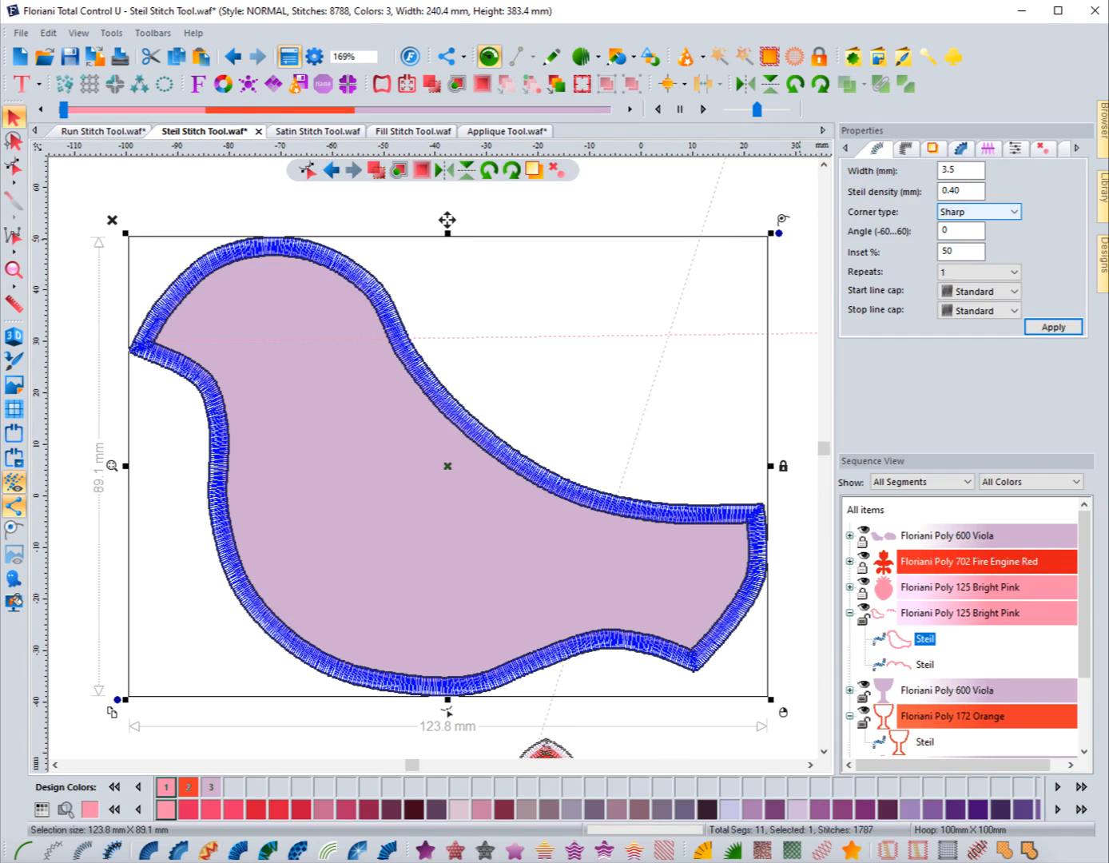
pyautogui.click(905, 149)
pyautogui.click(999, 177)
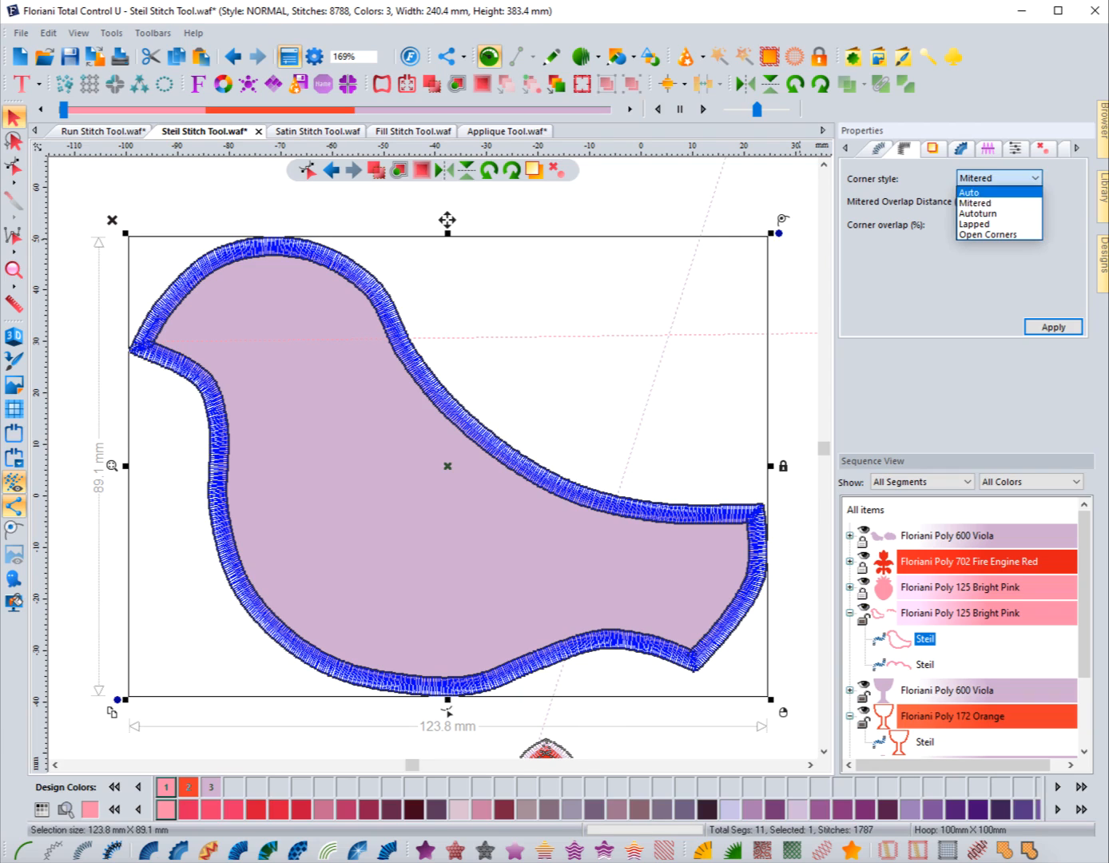
pyautogui.click(969, 192)
pyautogui.click(1053, 327)
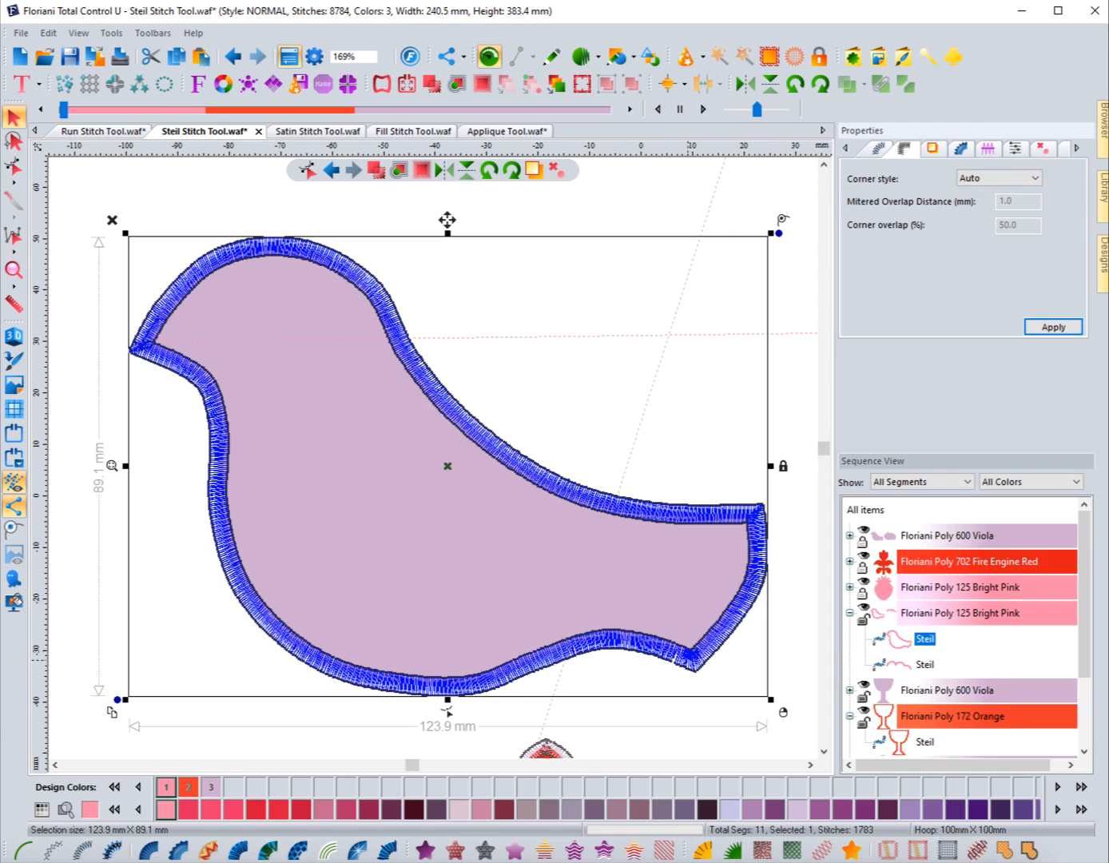
pyautogui.click(656, 668)
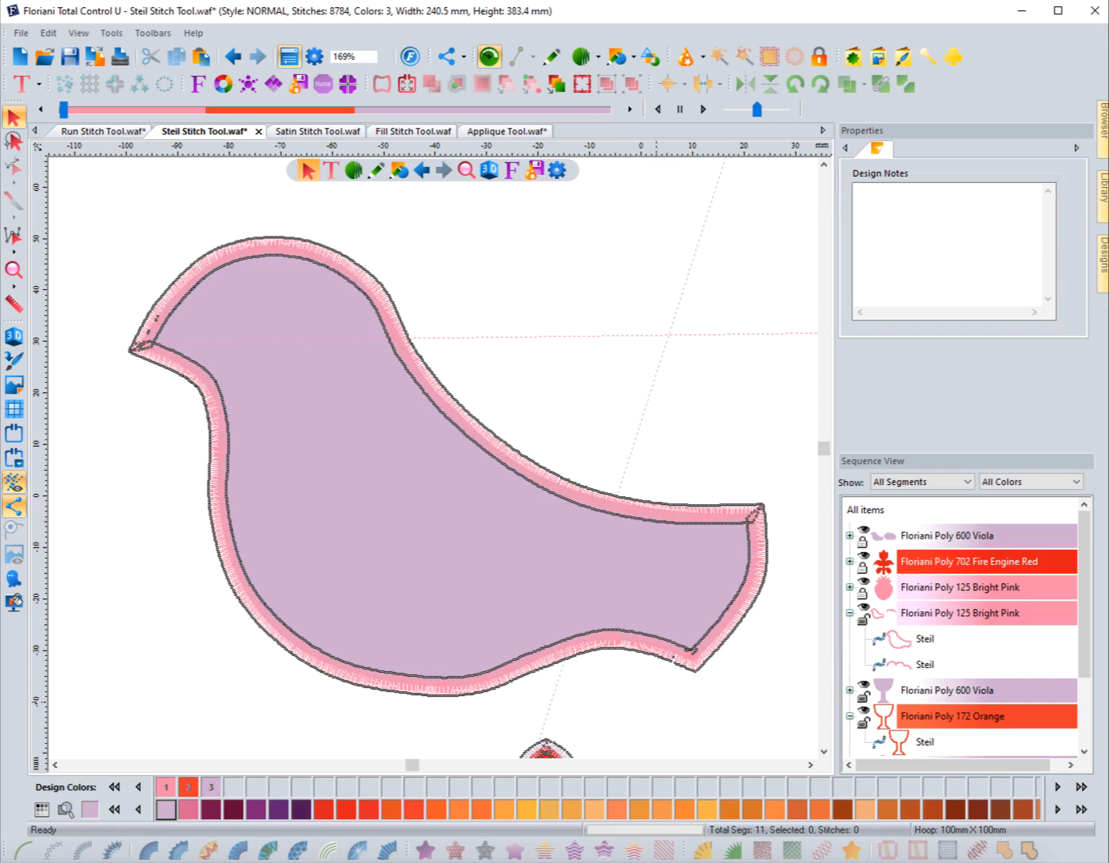
# Step: Turn on the 3D view and inspect the lower corner of the bird's tail up close
pyautogui.click(13, 335)
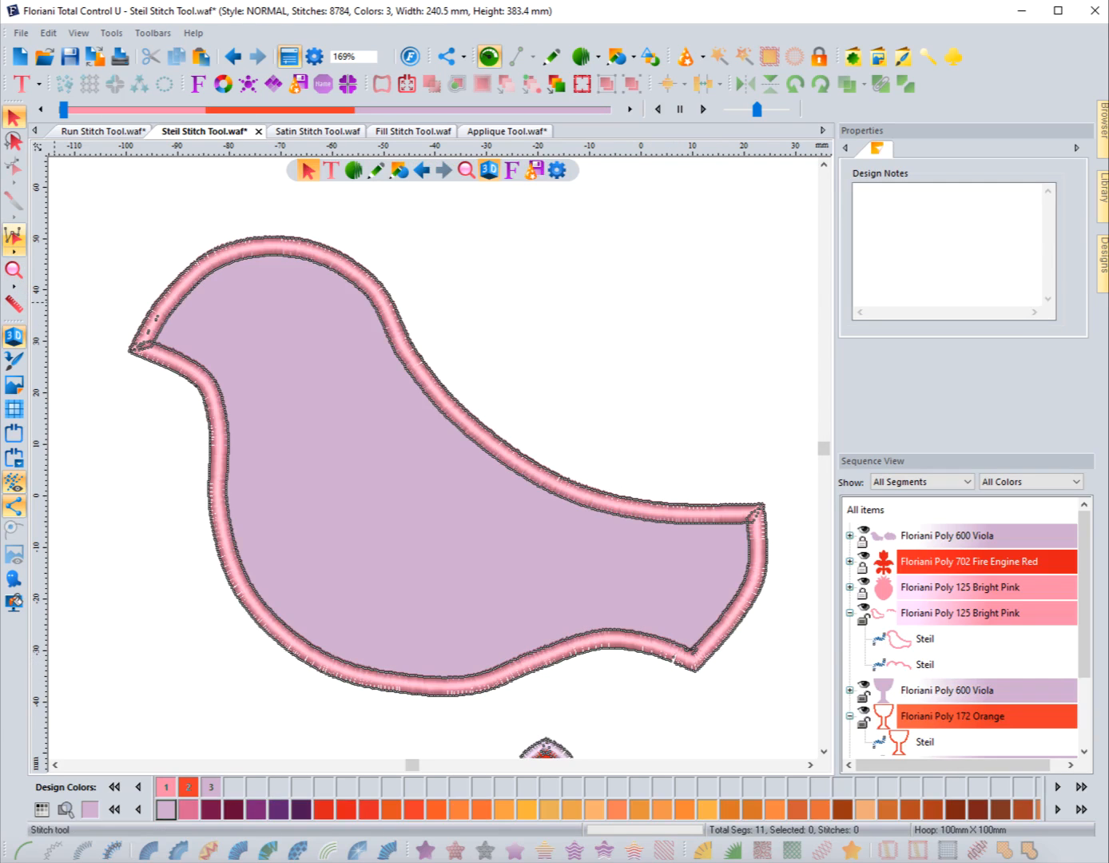
pyautogui.click(12, 272)
pyautogui.moveTo(624, 585); pyautogui.dragTo(728, 701)
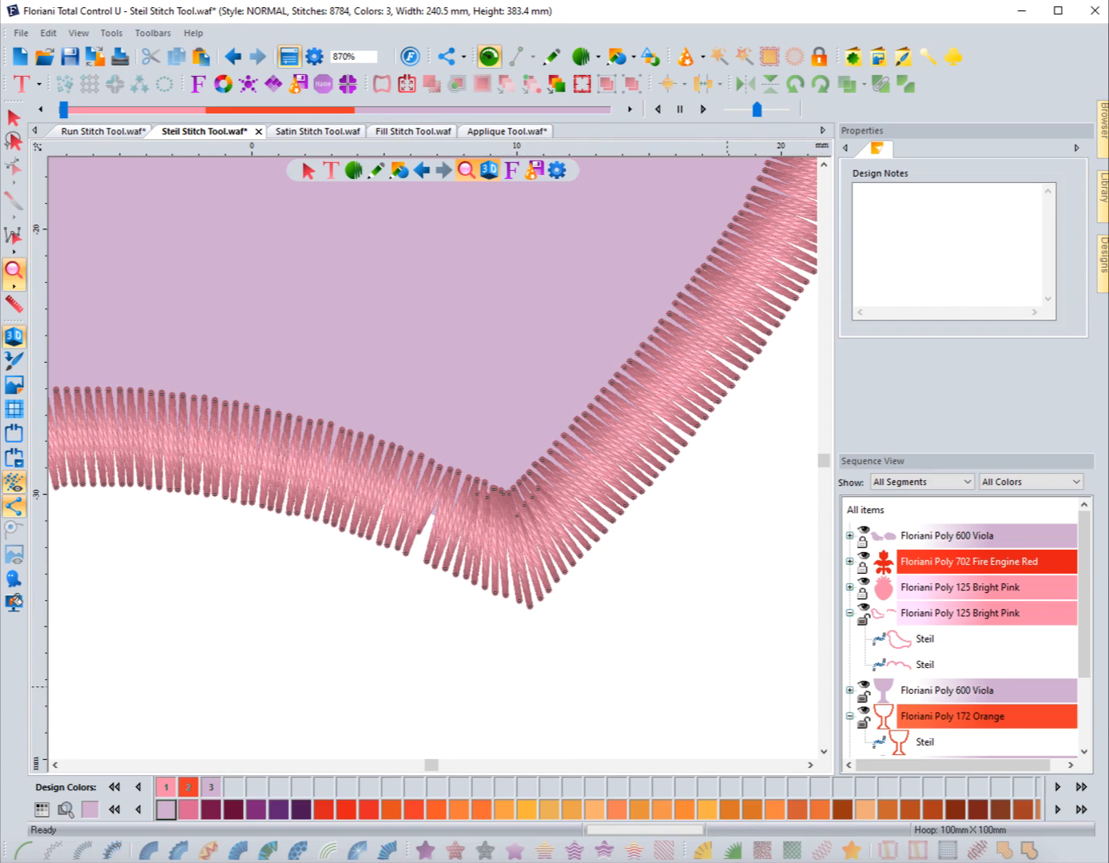
# Step: Undo the corner style change on the bird outline and deselect the outline
pyautogui.click(232, 56)
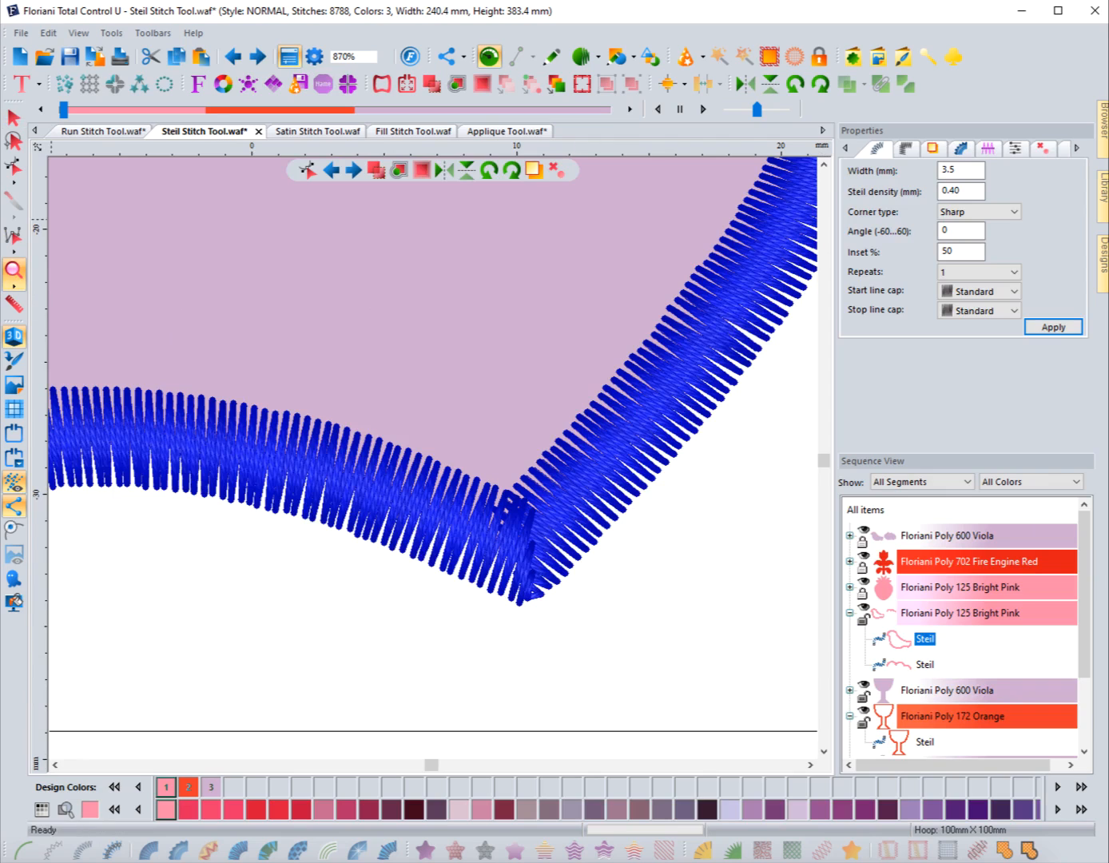
pyautogui.click(13, 118)
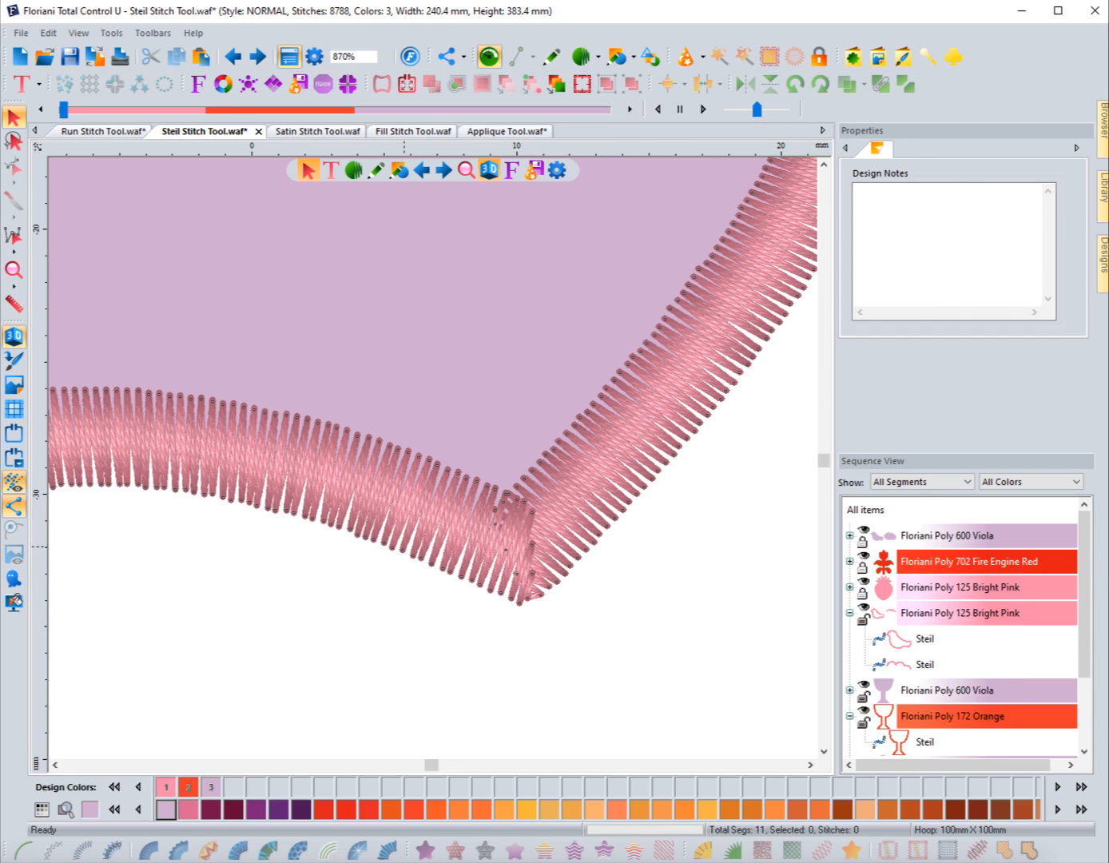
# Step: Select the bird outline again and reapply the Auto corner style to it
pyautogui.click(404, 547)
pyautogui.click(904, 148)
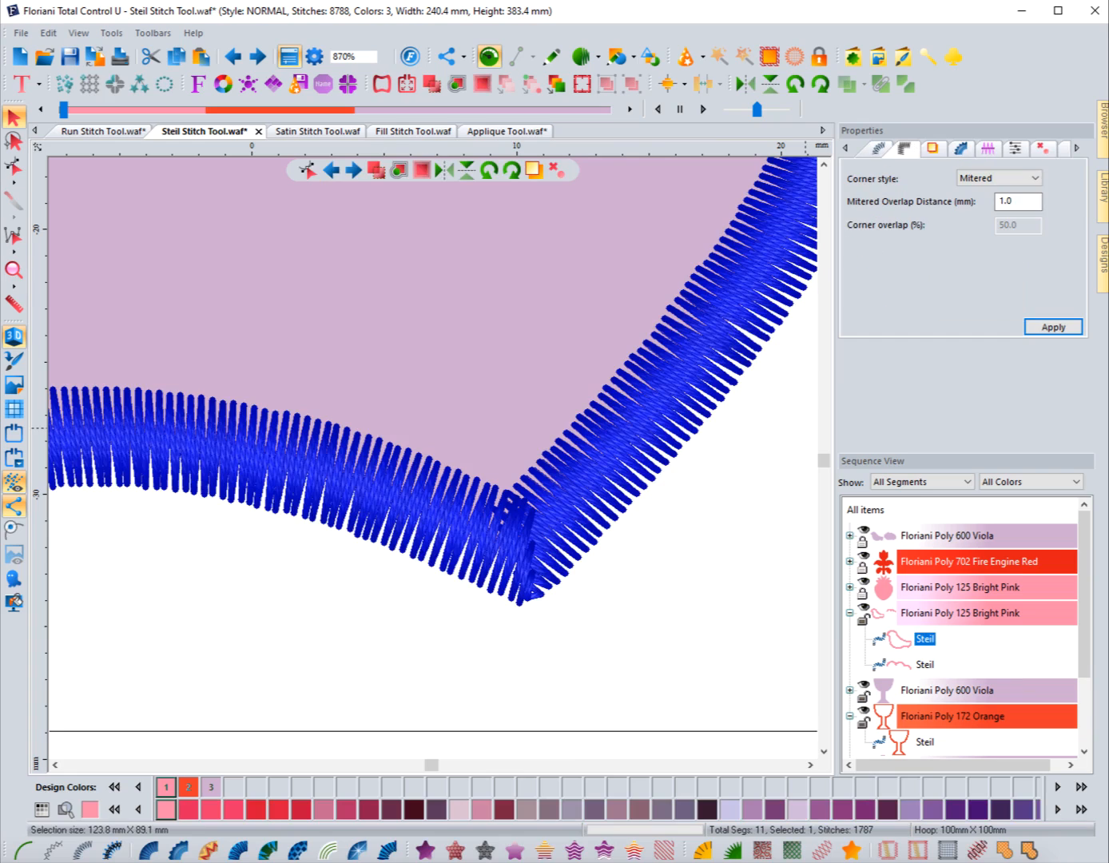
pyautogui.click(998, 177)
pyautogui.click(982, 194)
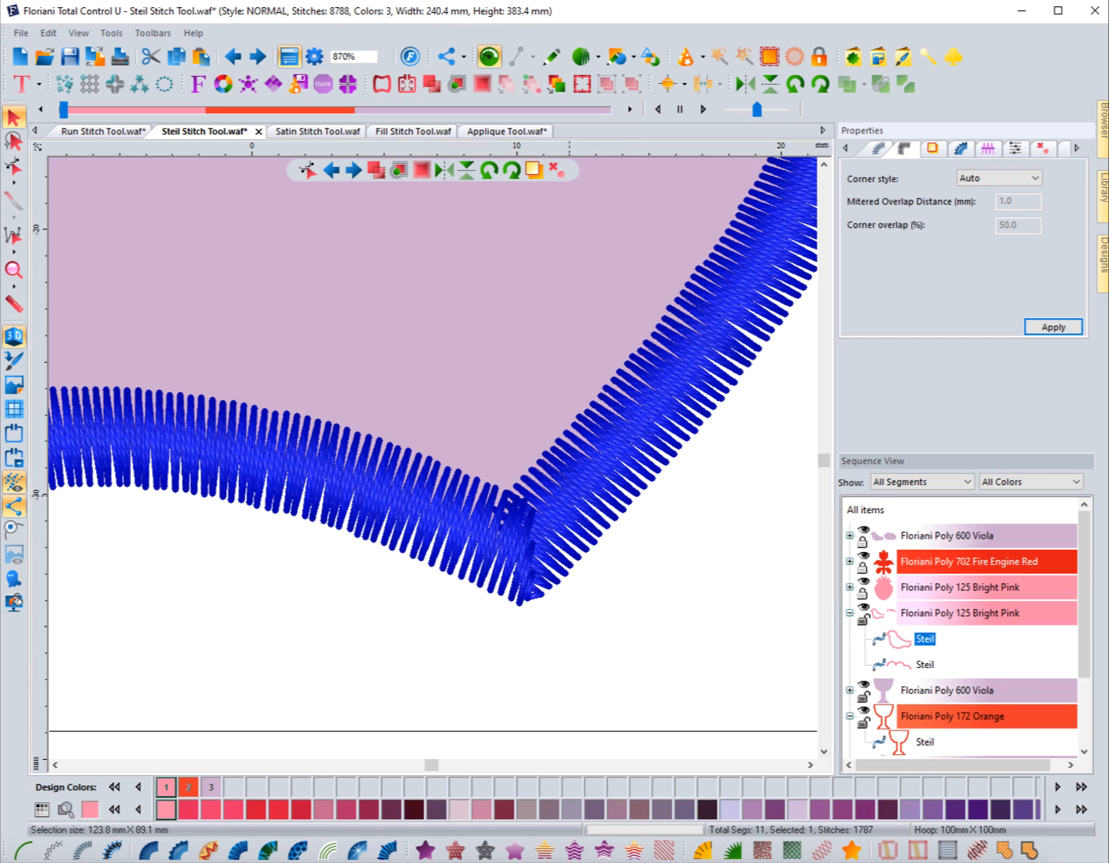
pyautogui.click(1053, 327)
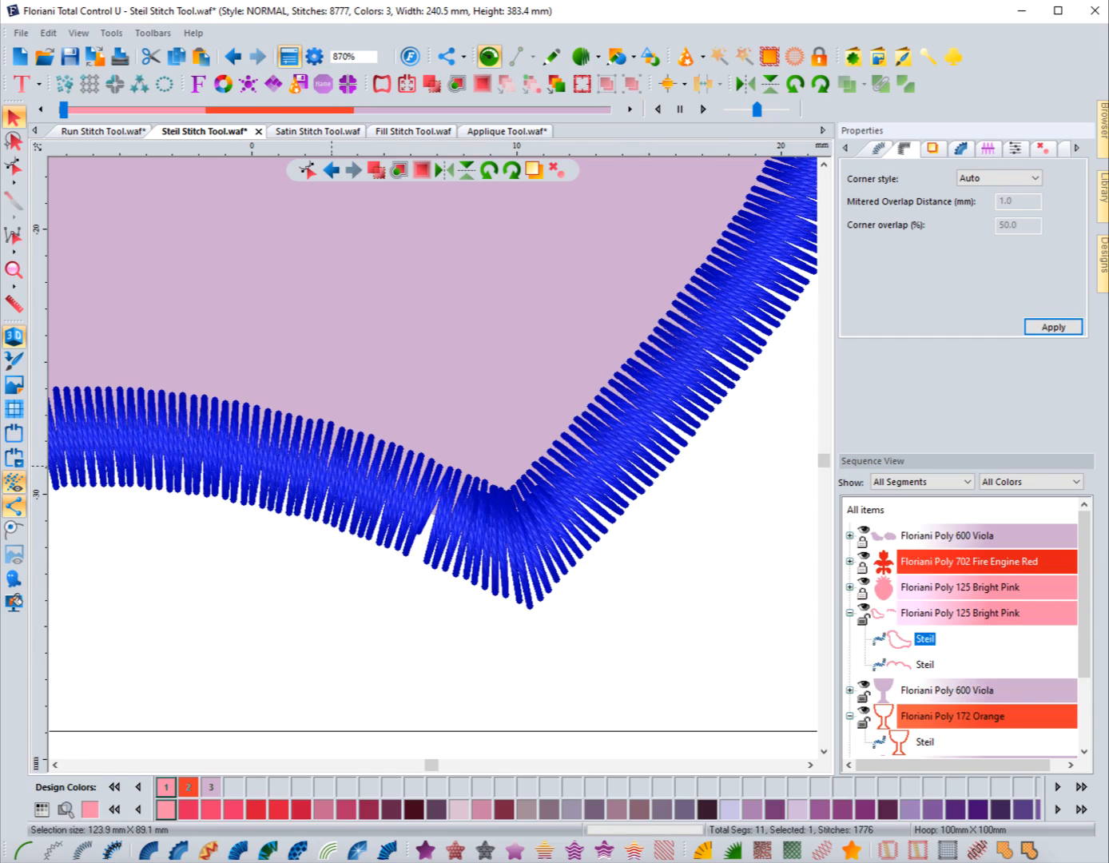
# Step: Show the whole design with nothing selected and hide the stitch points
pyautogui.click(13, 270)
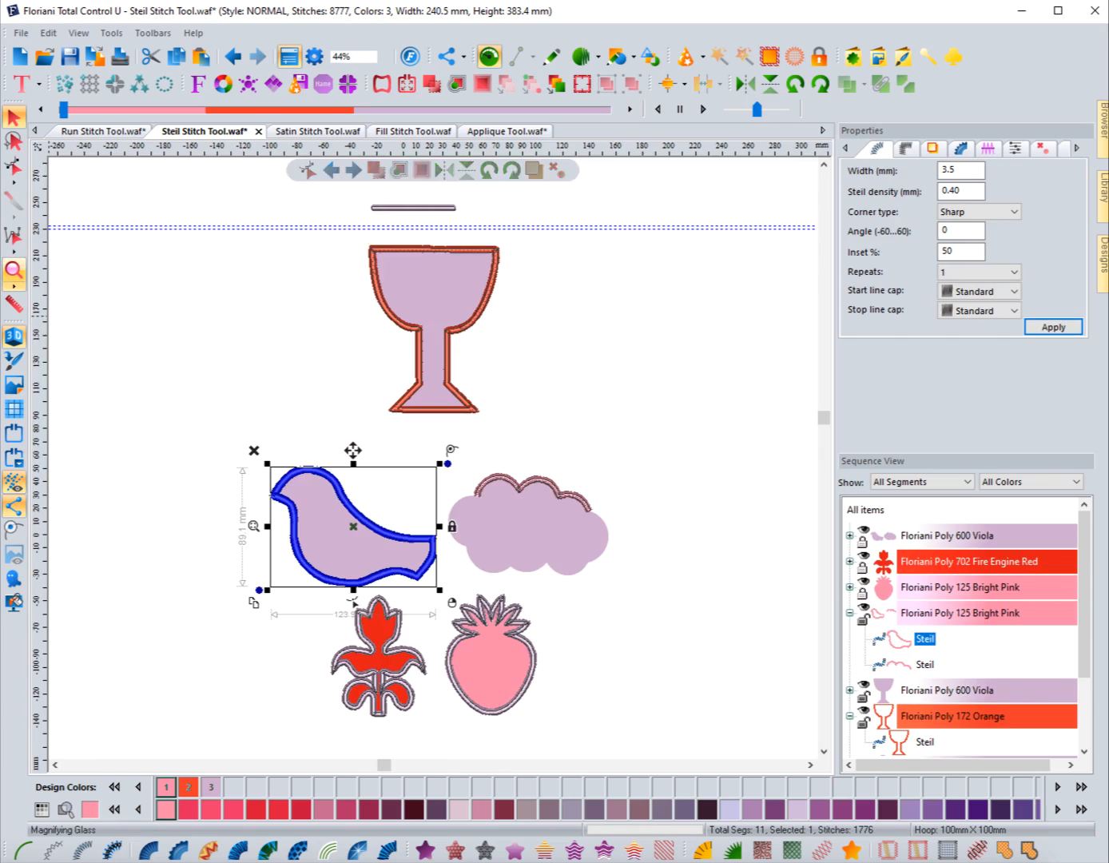
pyautogui.click(117, 260)
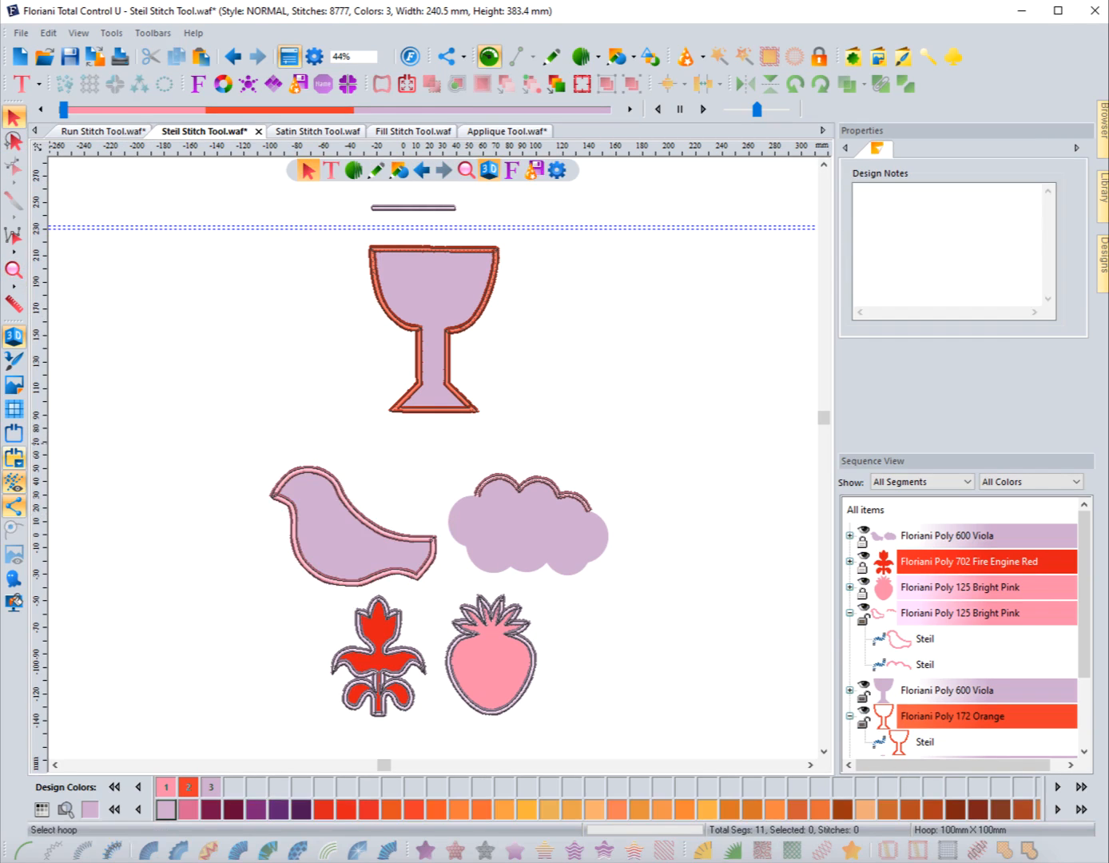
pyautogui.click(14, 506)
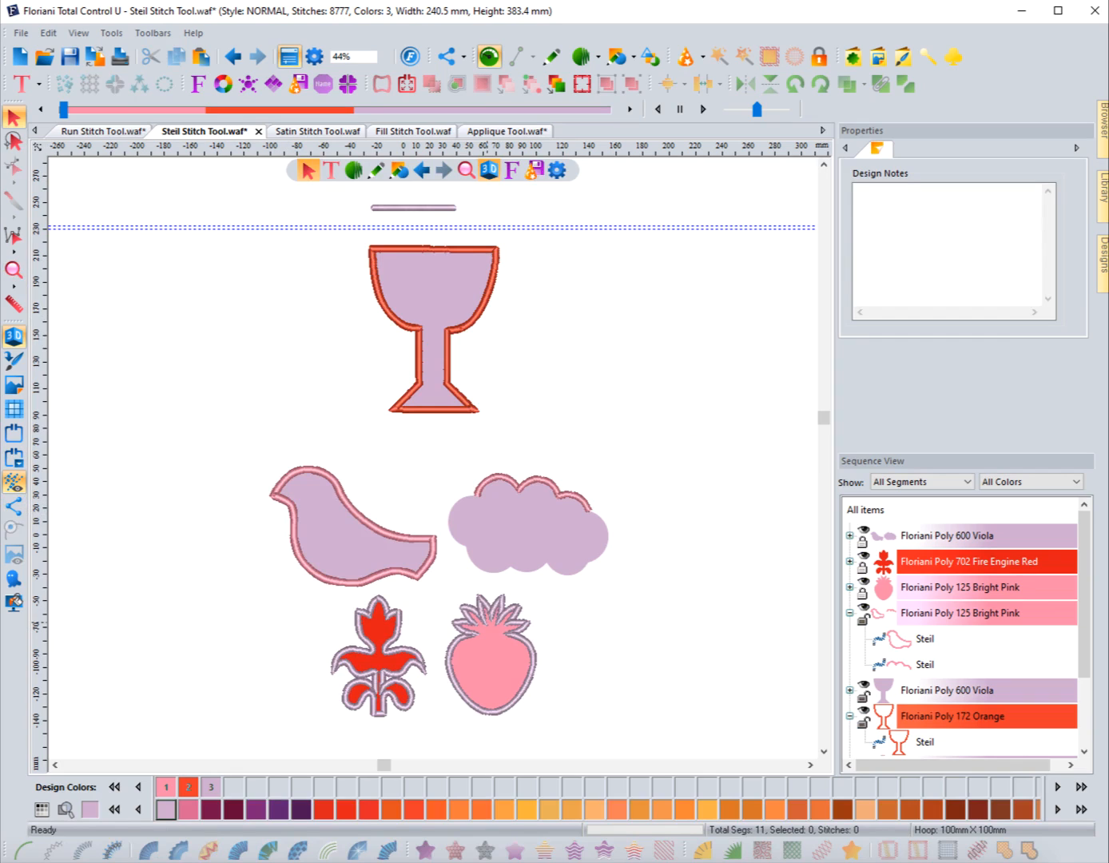
# Step: Select the strawberry's steil outline and open its corner type options
pyautogui.click(14, 269)
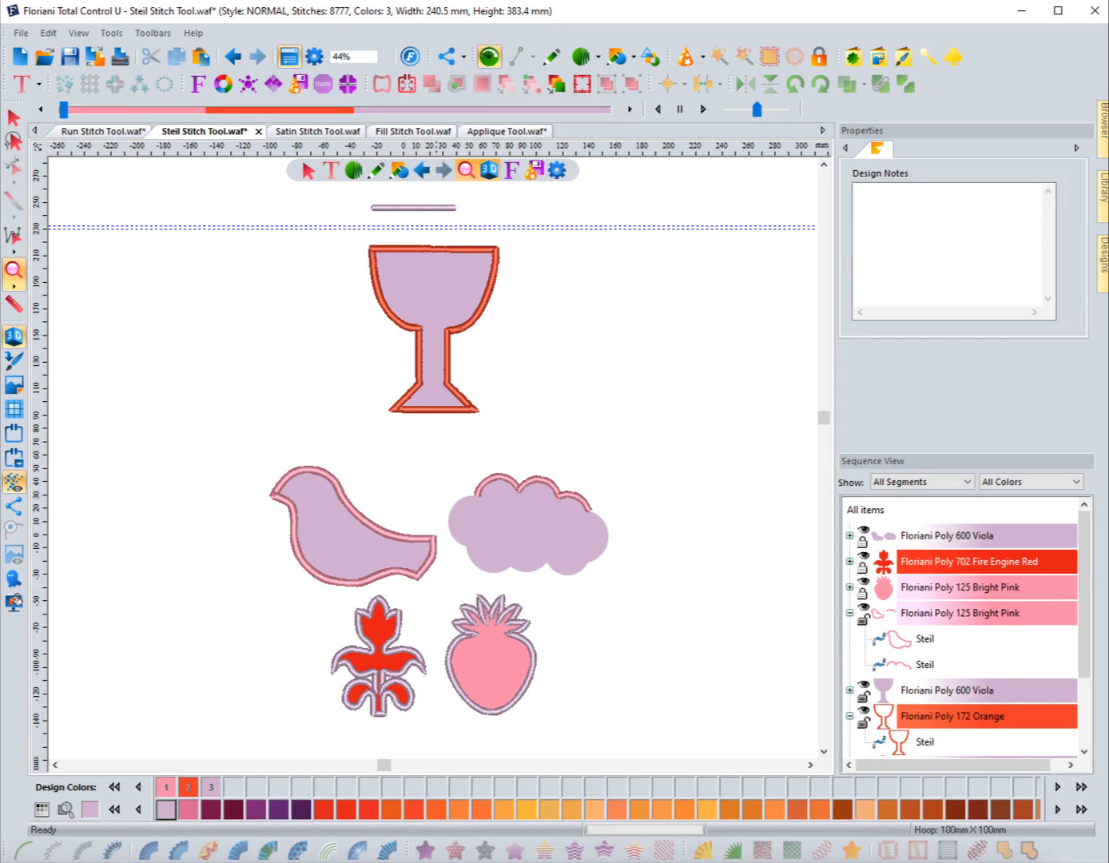
pyautogui.moveTo(432, 586); pyautogui.dragTo(555, 720)
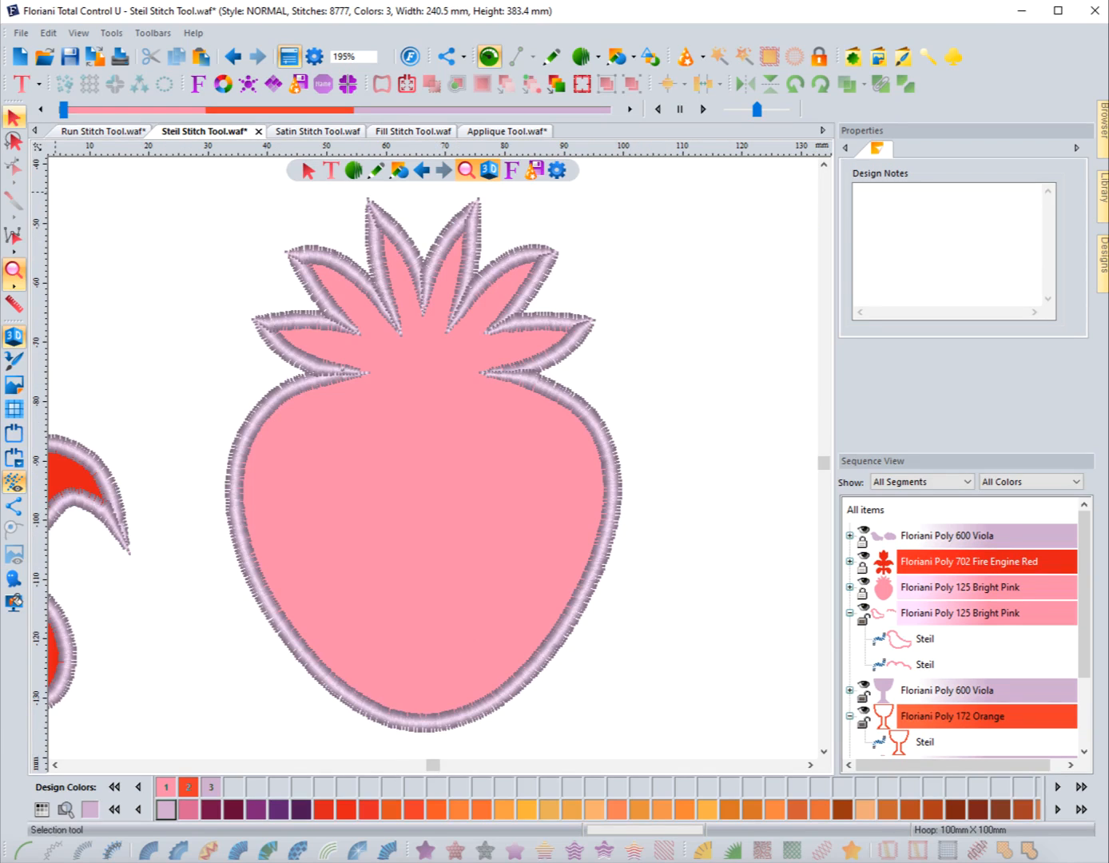
pyautogui.click(294, 260)
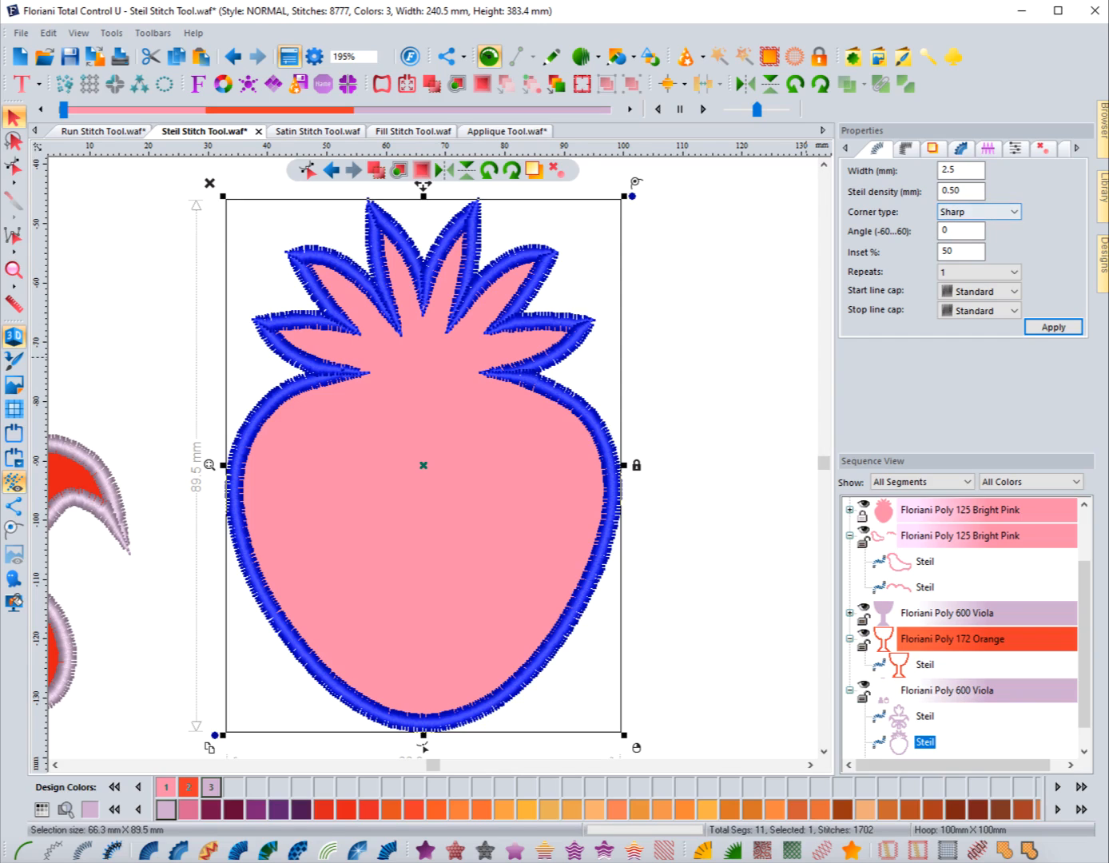
pyautogui.click(979, 212)
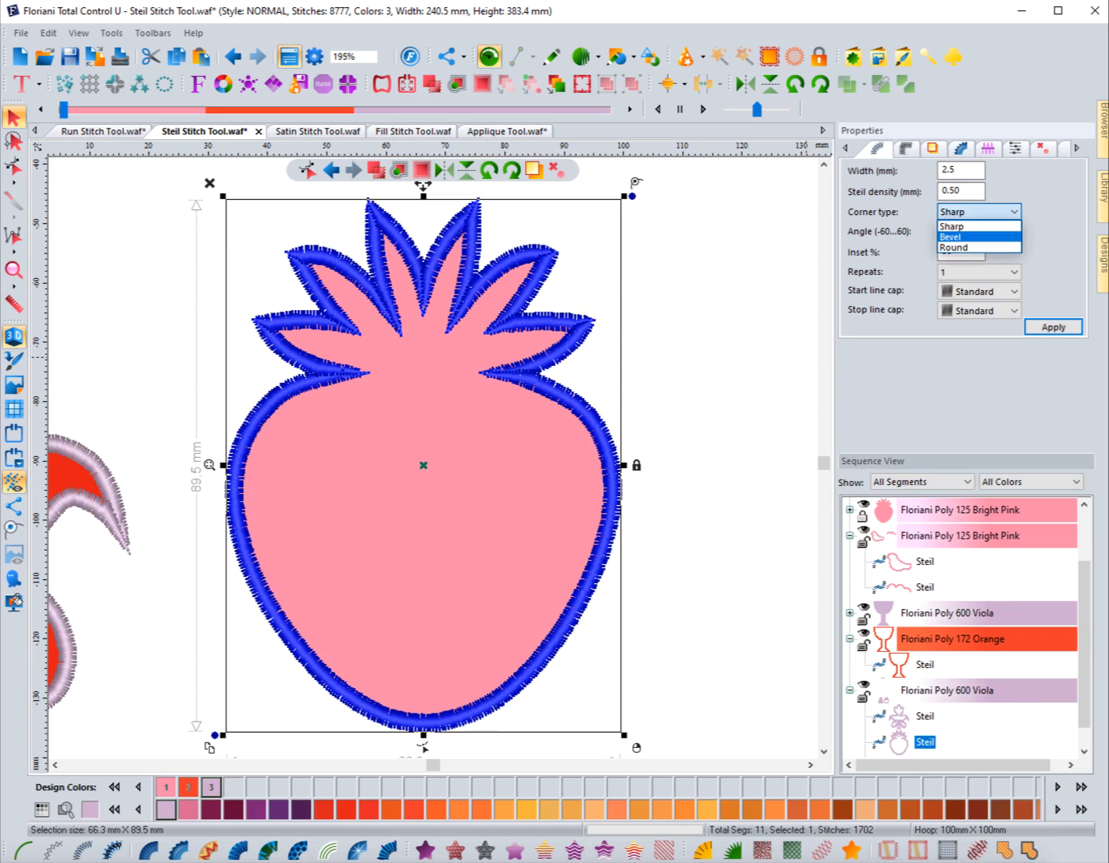
# Step: Try the Bevel and Round corner types on the strawberry's steil outline, applying each one
pyautogui.click(950, 237)
pyautogui.click(1053, 327)
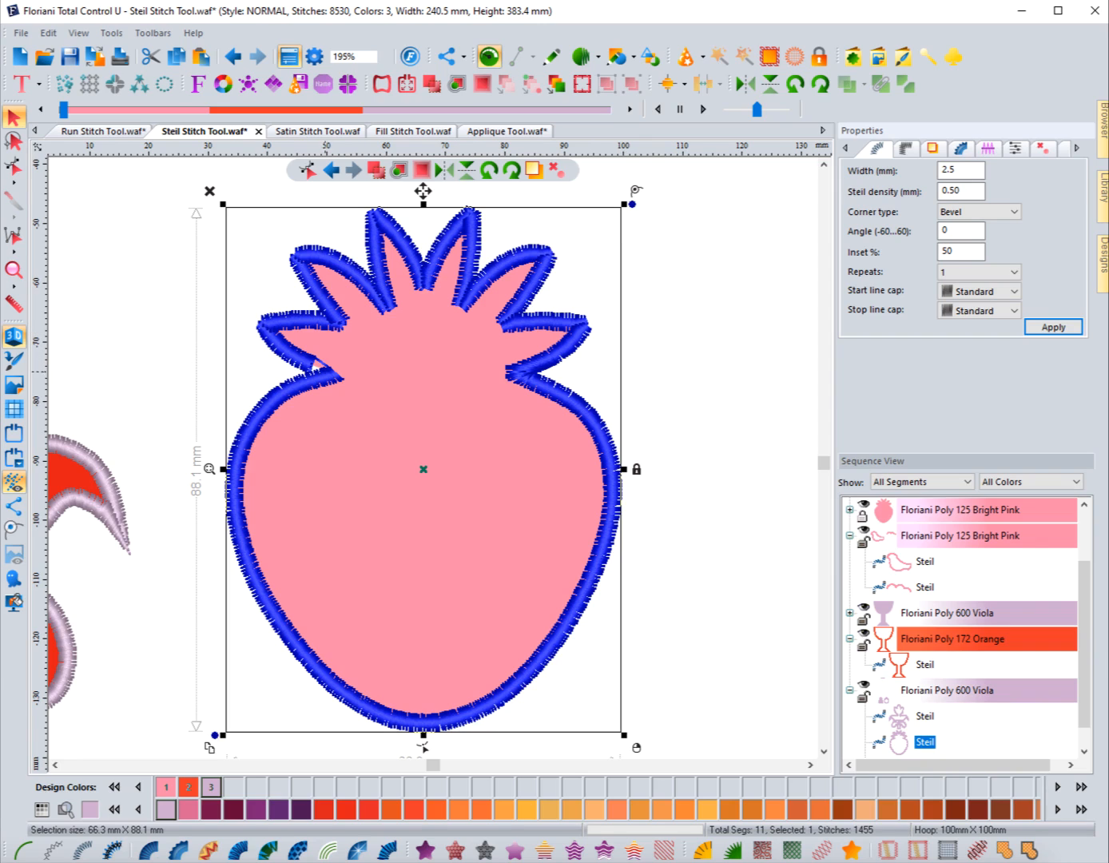
pyautogui.click(979, 212)
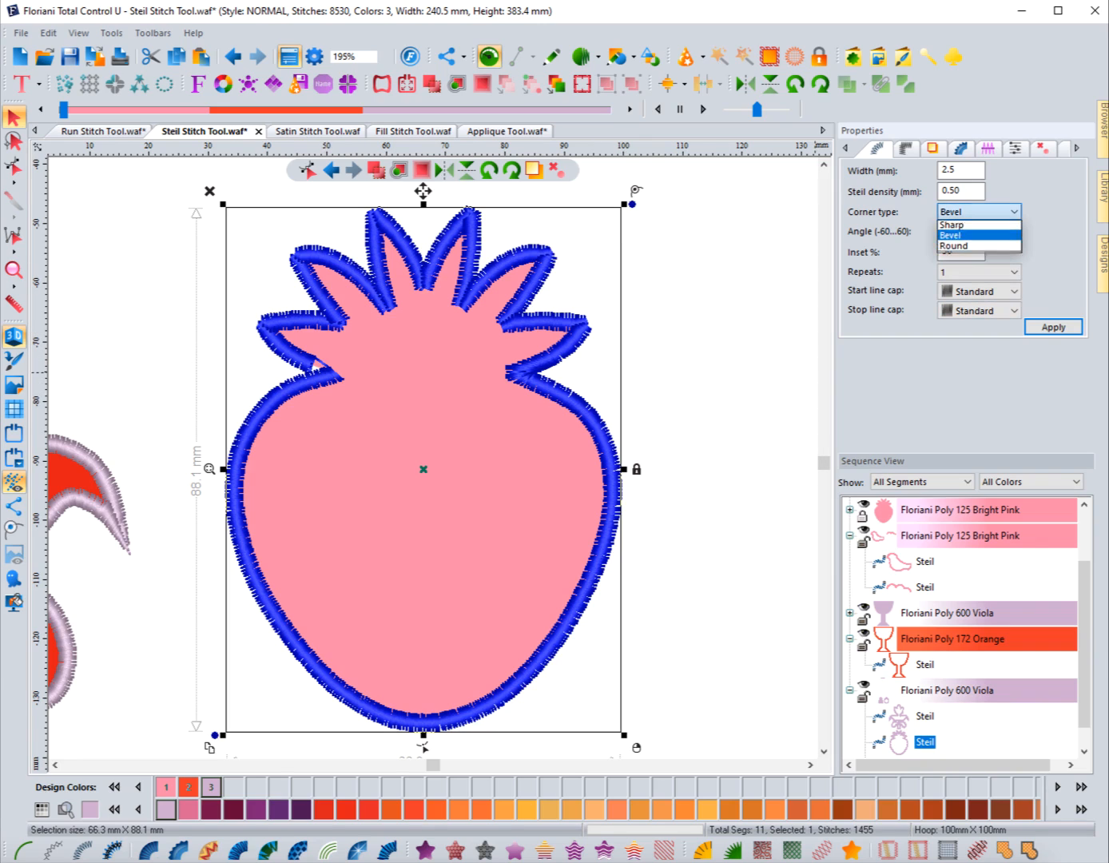
pyautogui.click(954, 247)
pyautogui.click(1052, 327)
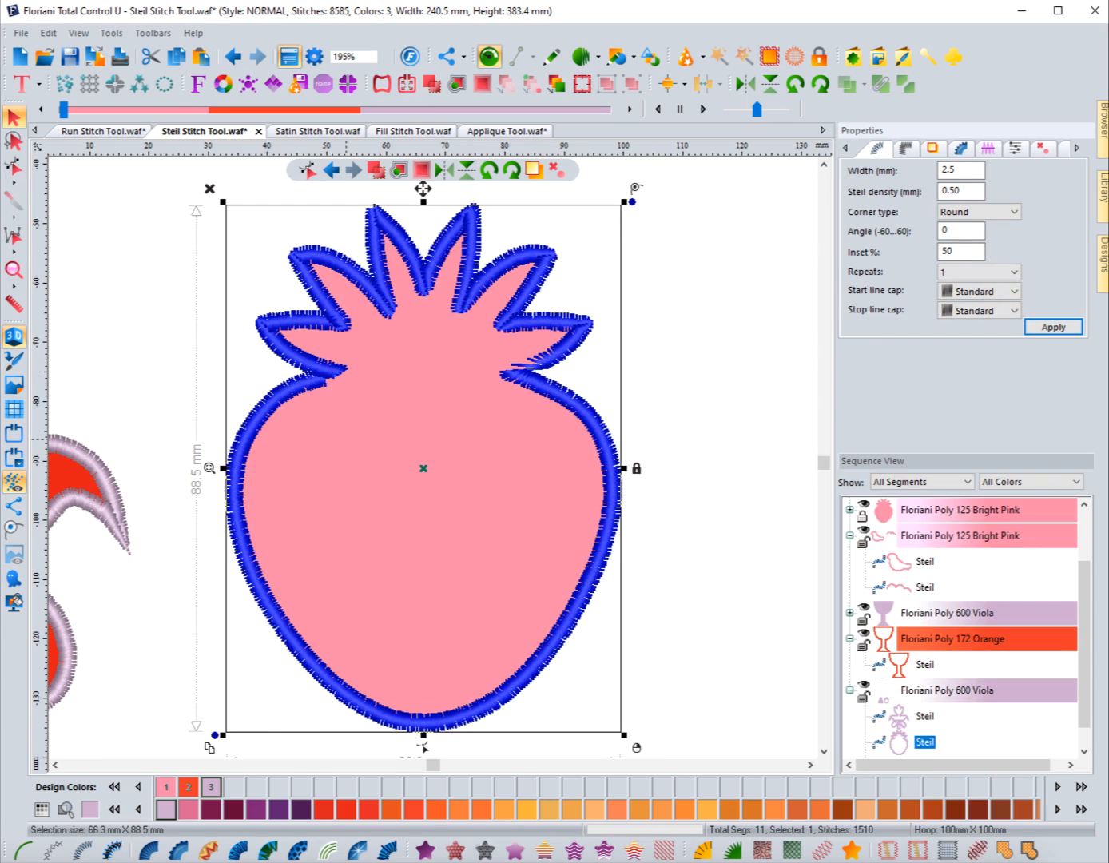
# Step: Set the strawberry outline's corner type back to Sharp and apply it
pyautogui.click(978, 211)
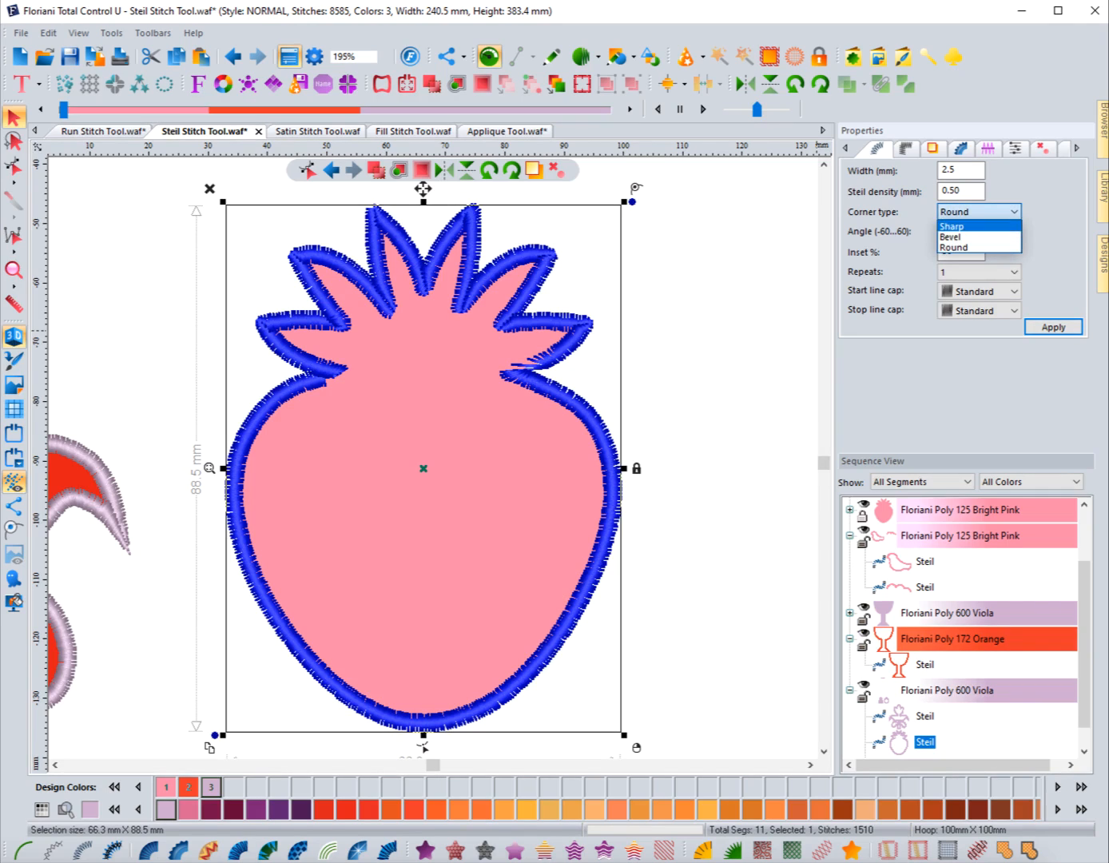
pyautogui.click(952, 226)
pyautogui.click(1052, 327)
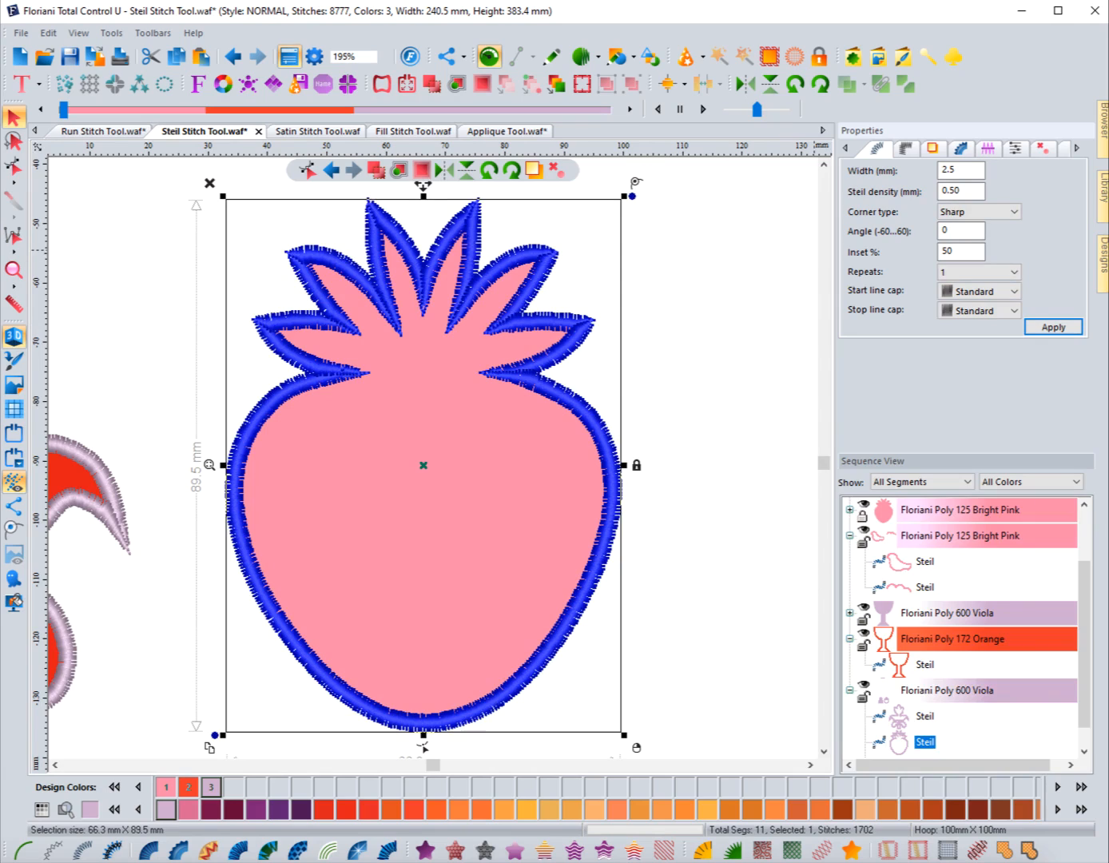
# Step: Change the strawberry outline's corner style to Auto and apply it
pyautogui.click(904, 147)
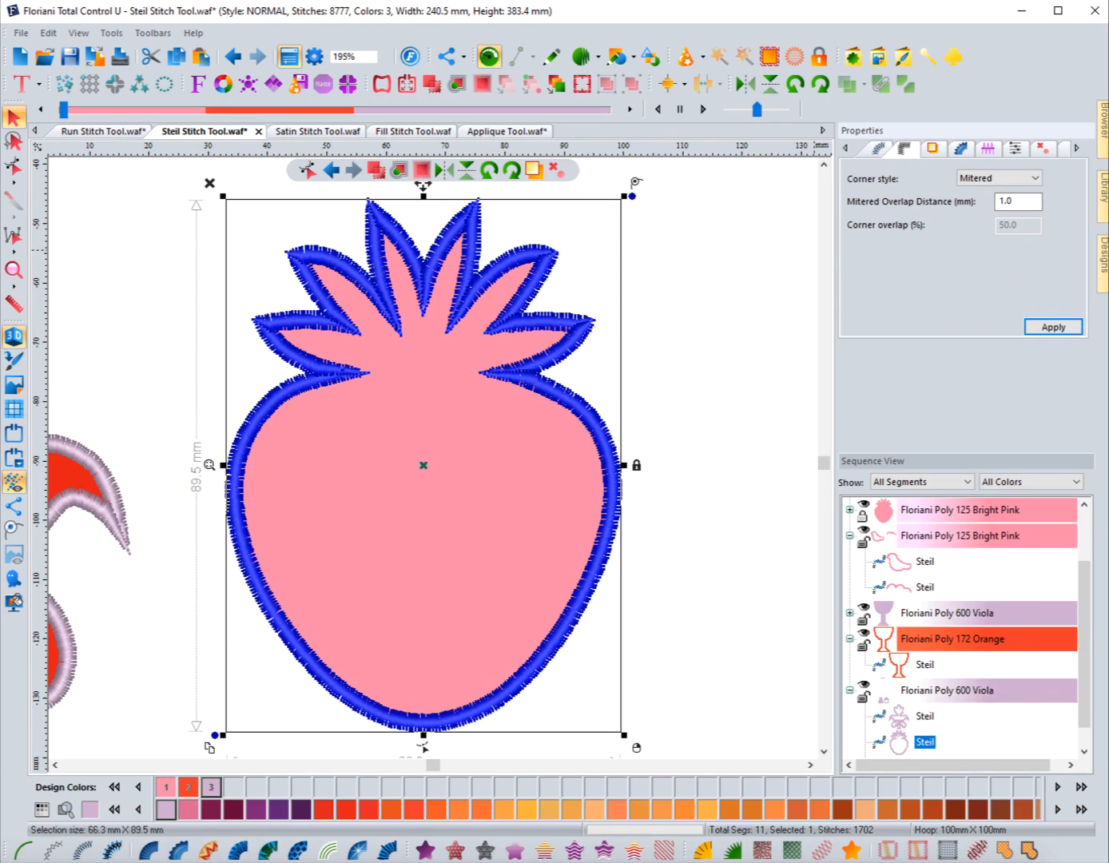
pyautogui.click(999, 178)
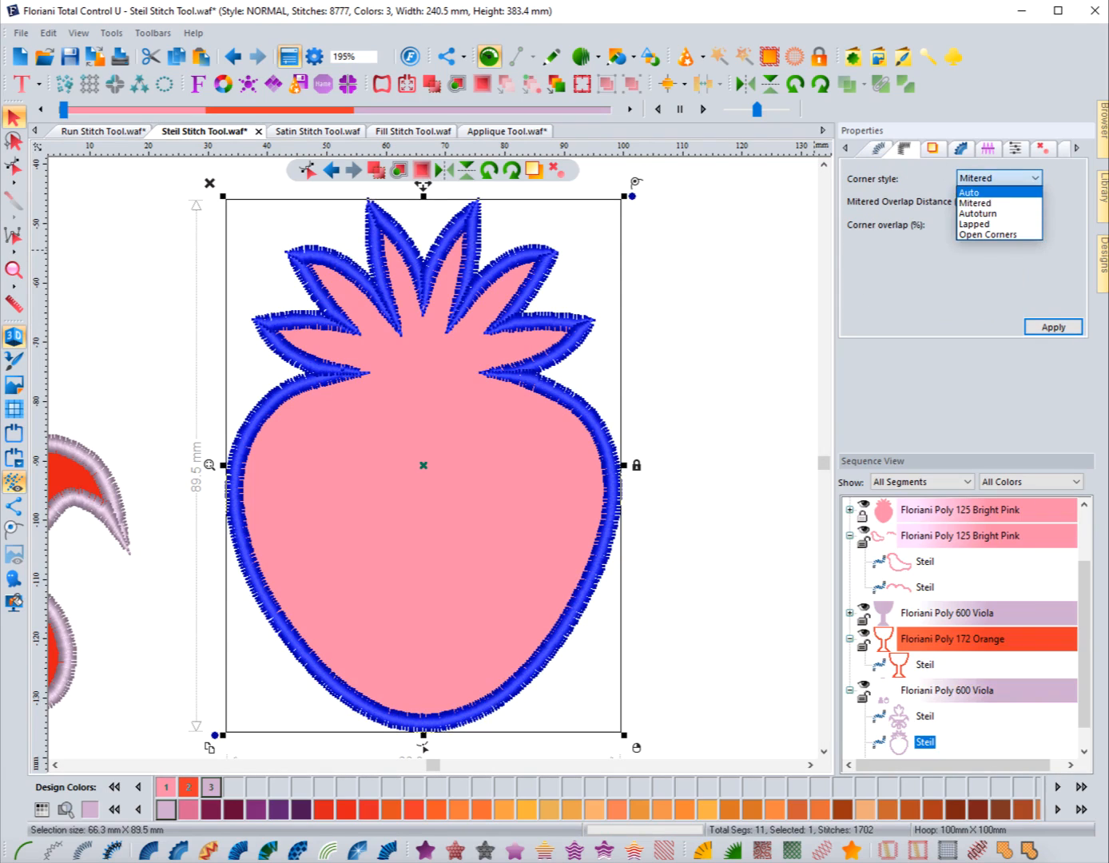
pyautogui.click(970, 192)
pyautogui.click(1053, 327)
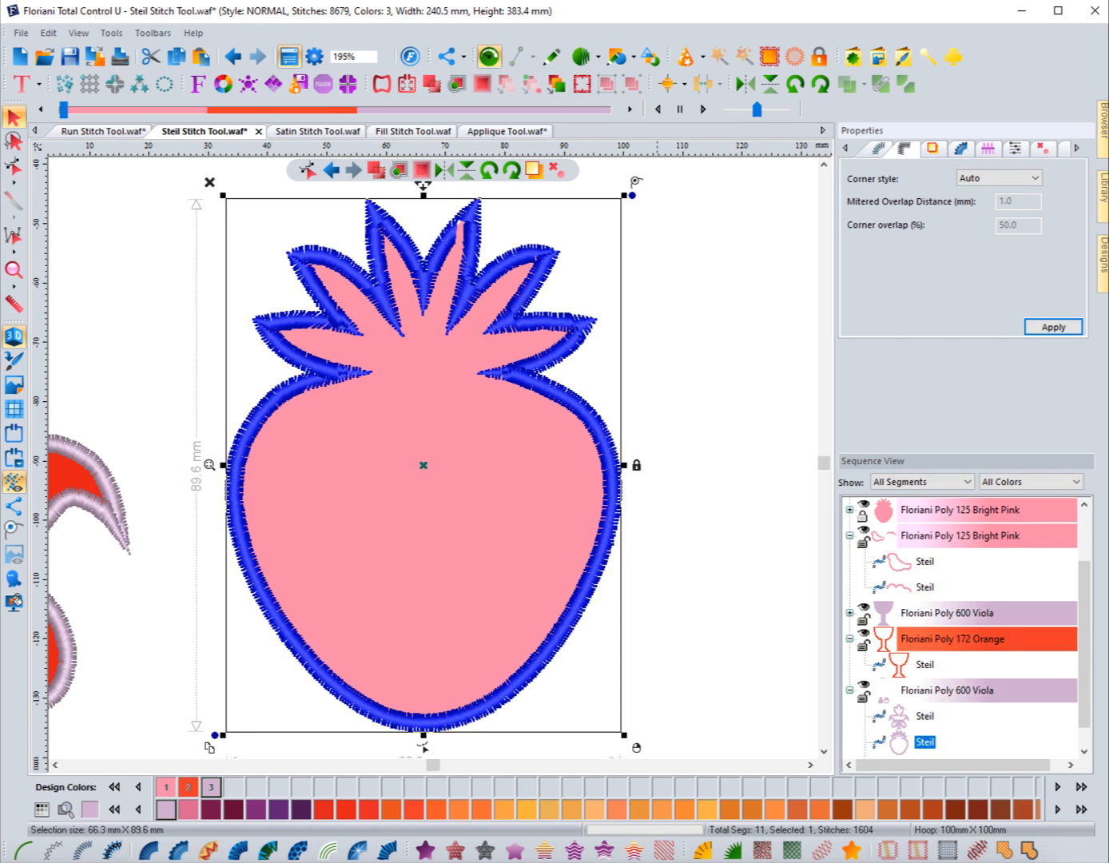
# Step: Change the strawberry outline's corner style to Autoturn and apply it
pyautogui.click(1034, 178)
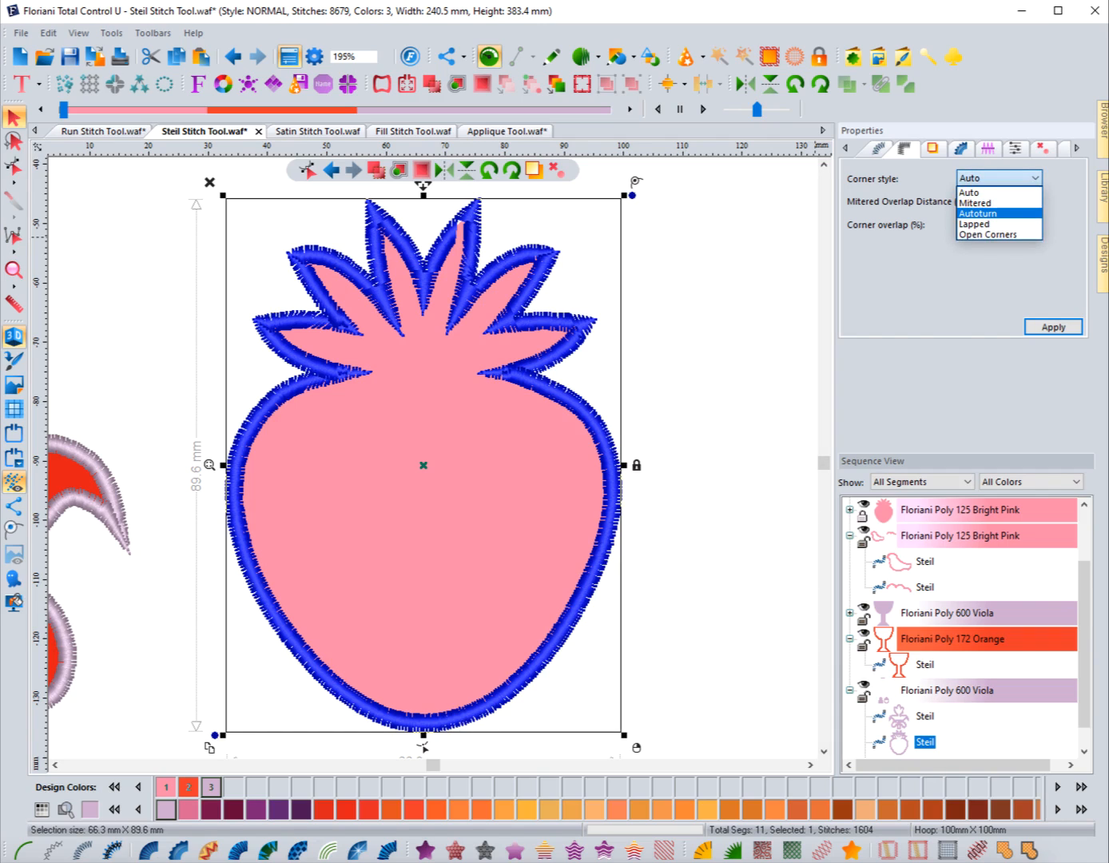
pyautogui.click(998, 214)
pyautogui.click(1053, 327)
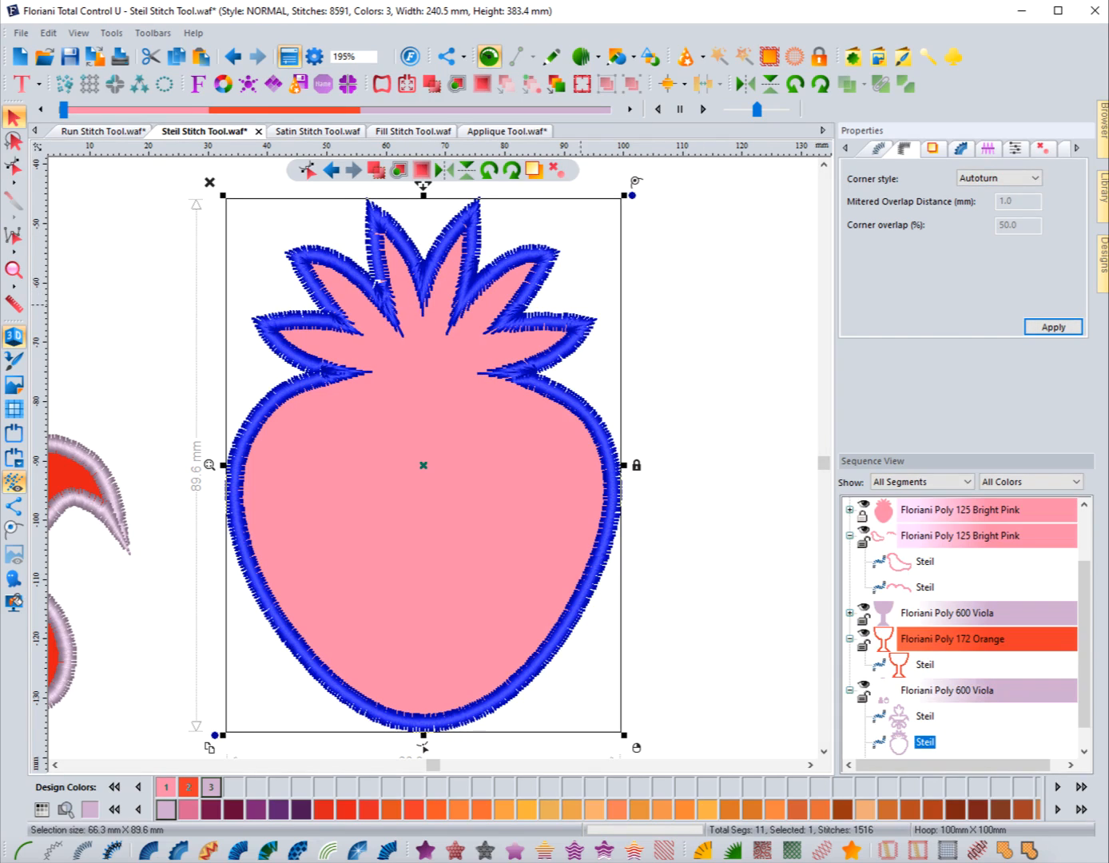
# Step: Change the strawberry outline's corner style to Lapped and apply it
pyautogui.click(998, 177)
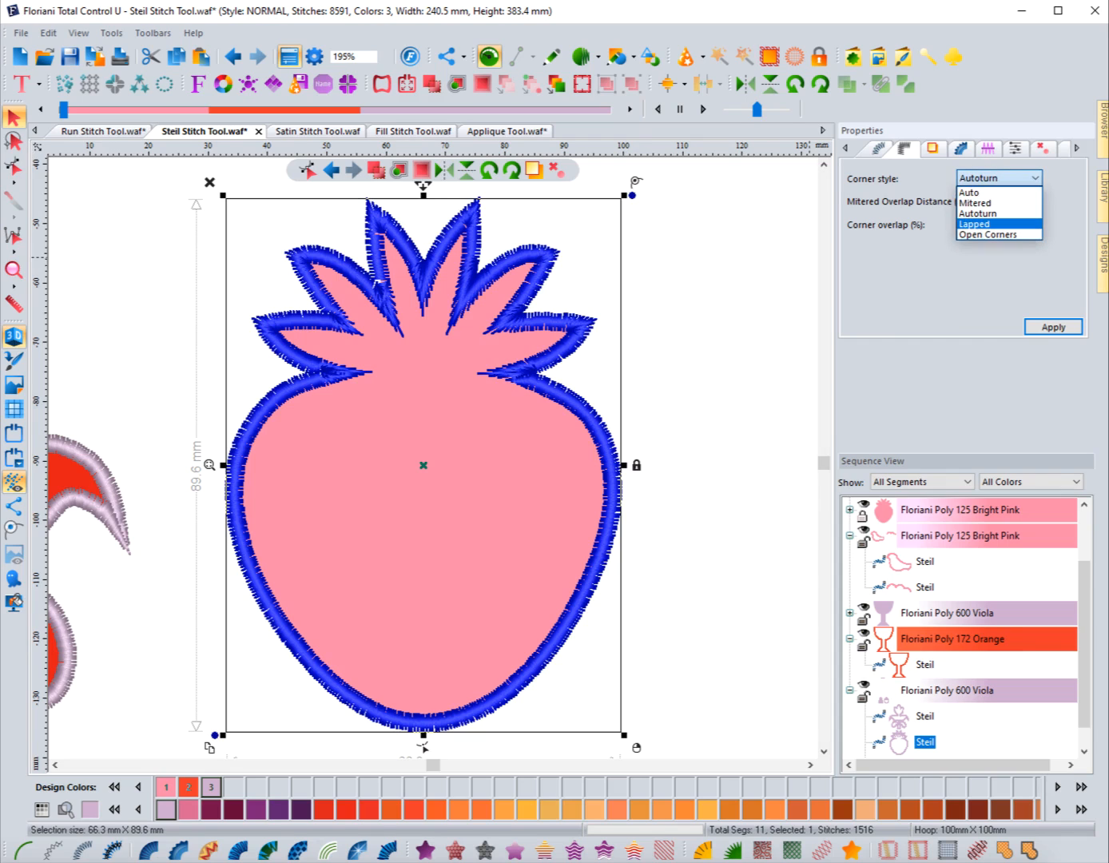
pyautogui.click(979, 224)
pyautogui.click(1053, 327)
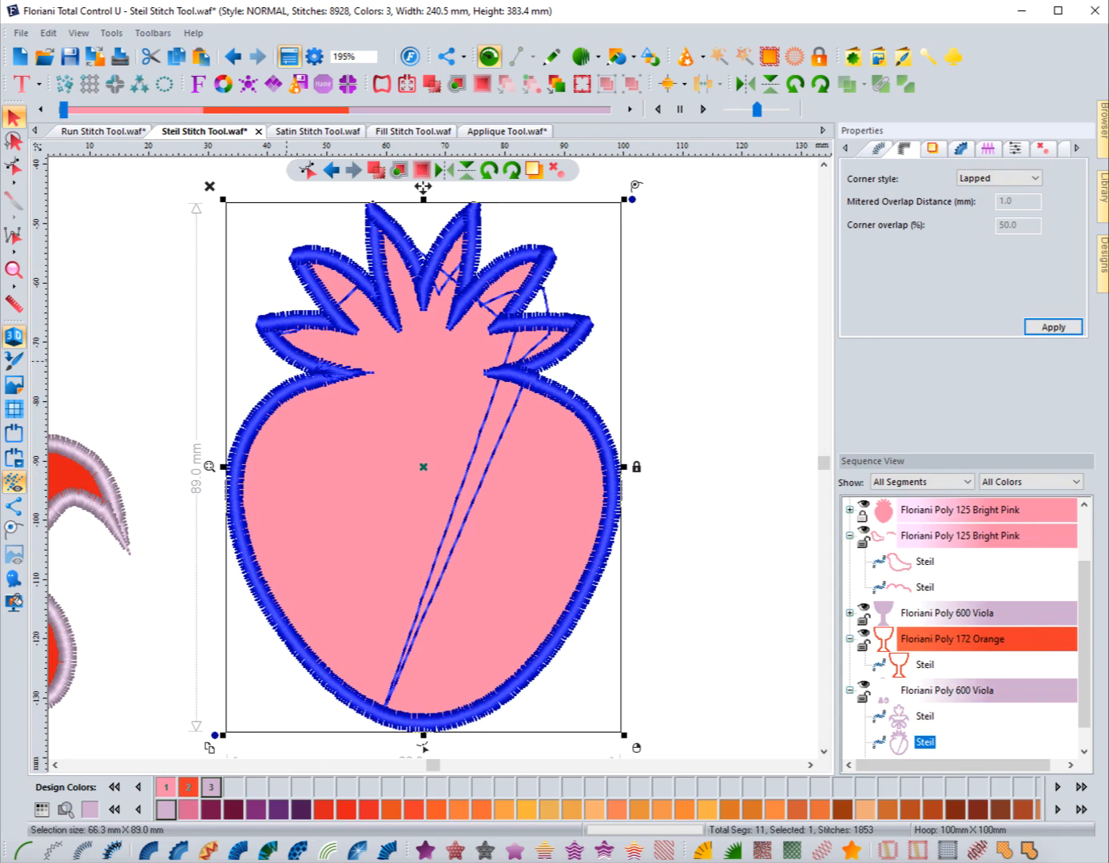
# Step: Move the strawberry outline's entry point from the lower-left leaf tip onto the exit point in the left notch, and finish outline editing
pyautogui.click(14, 165)
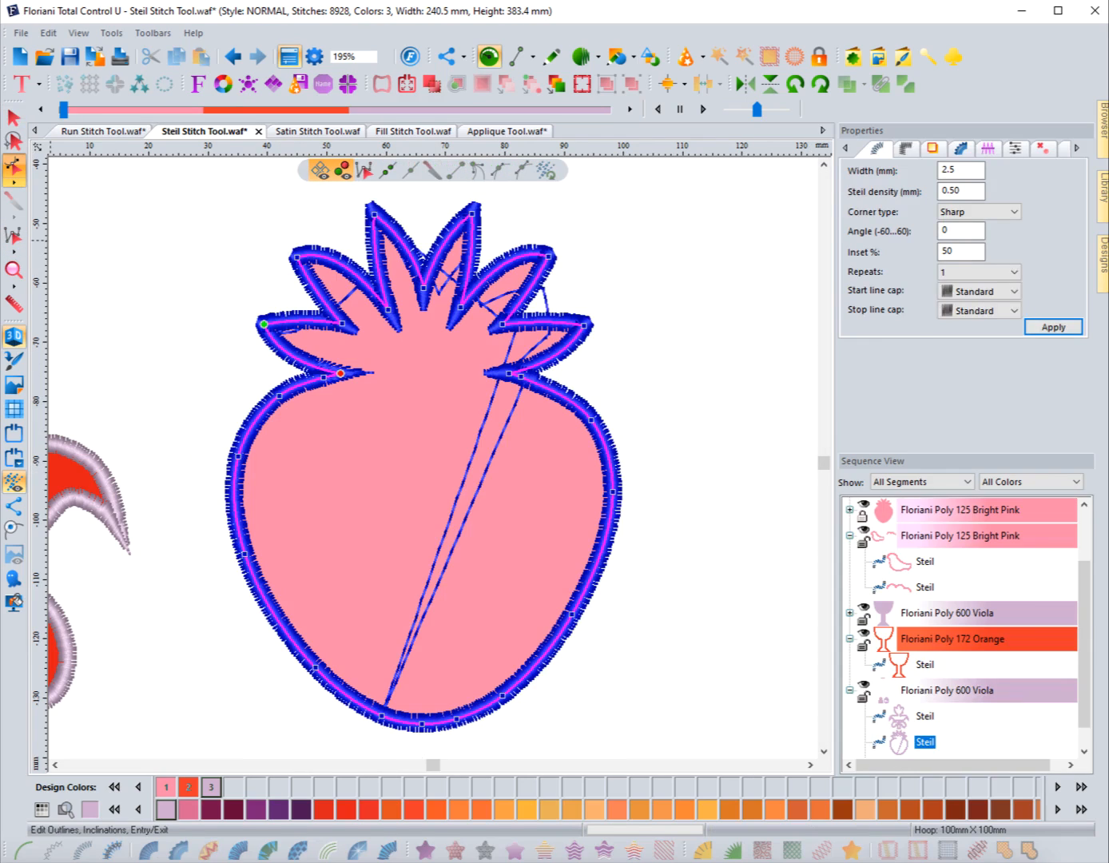
pyautogui.moveTo(263, 324); pyautogui.dragTo(341, 373)
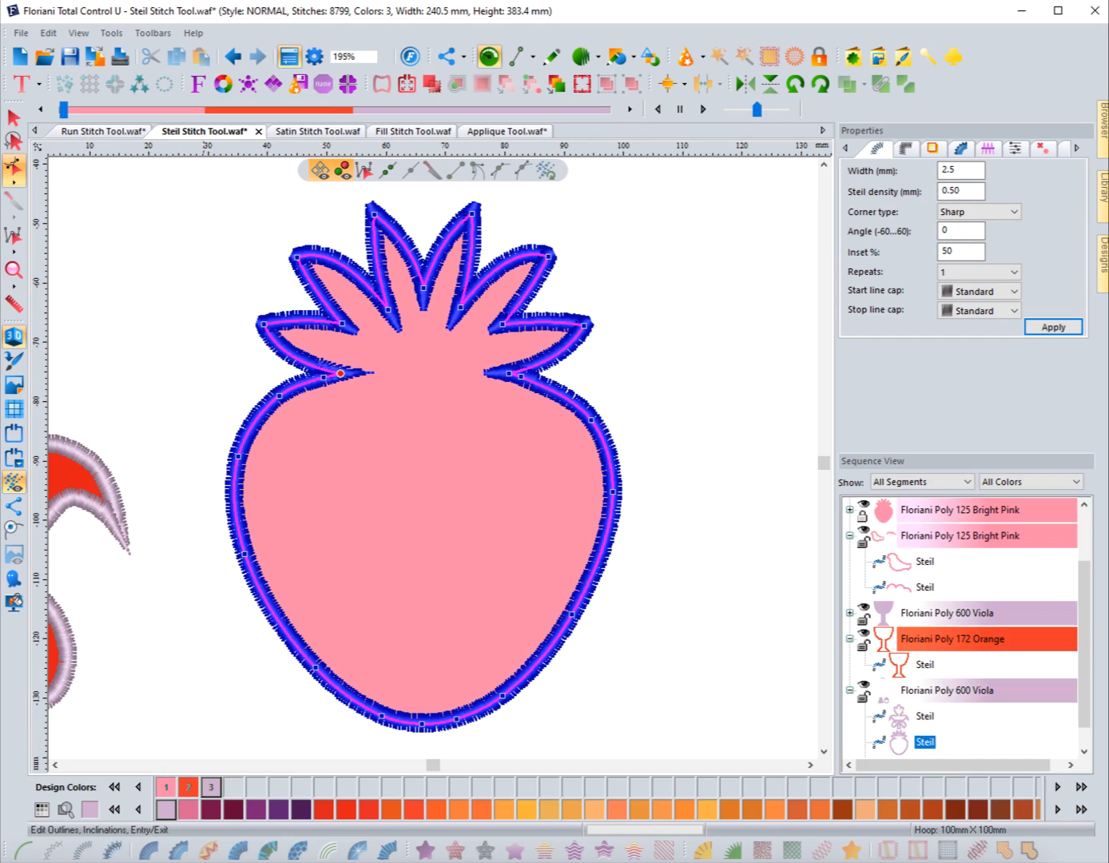
pyautogui.press('Escape')
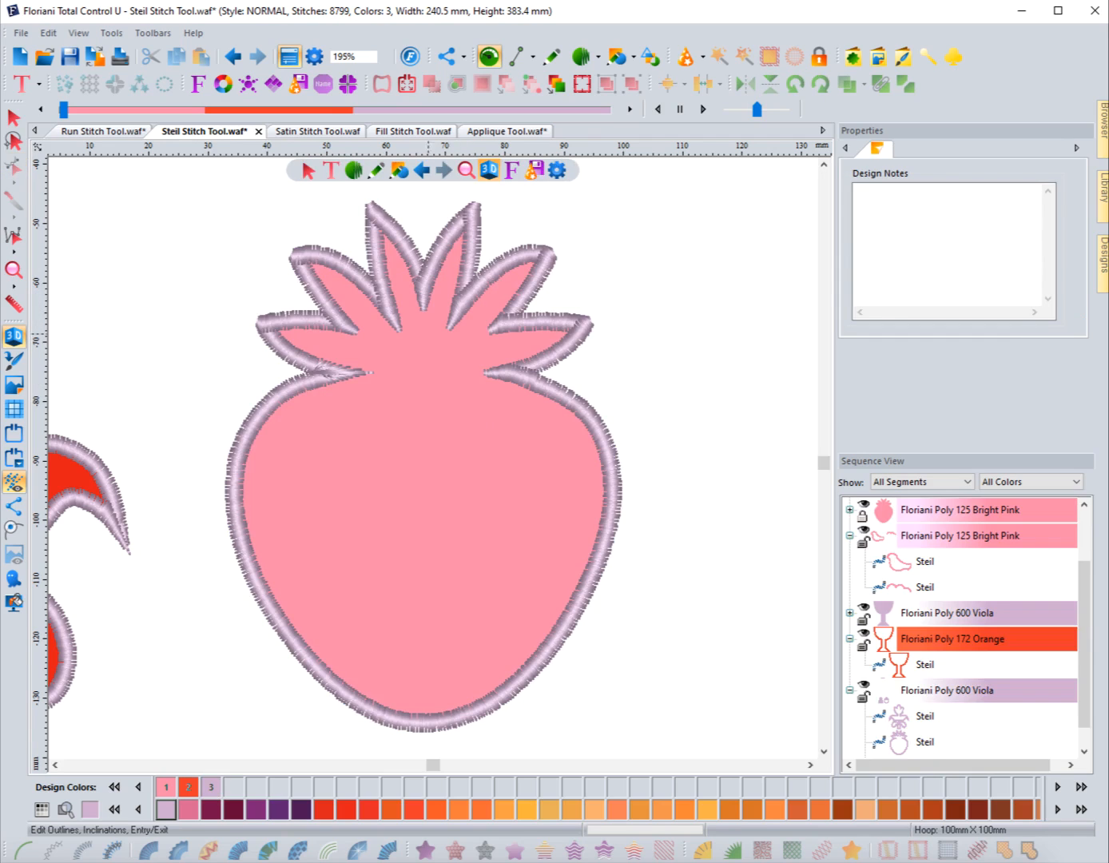
pyautogui.click(13, 117)
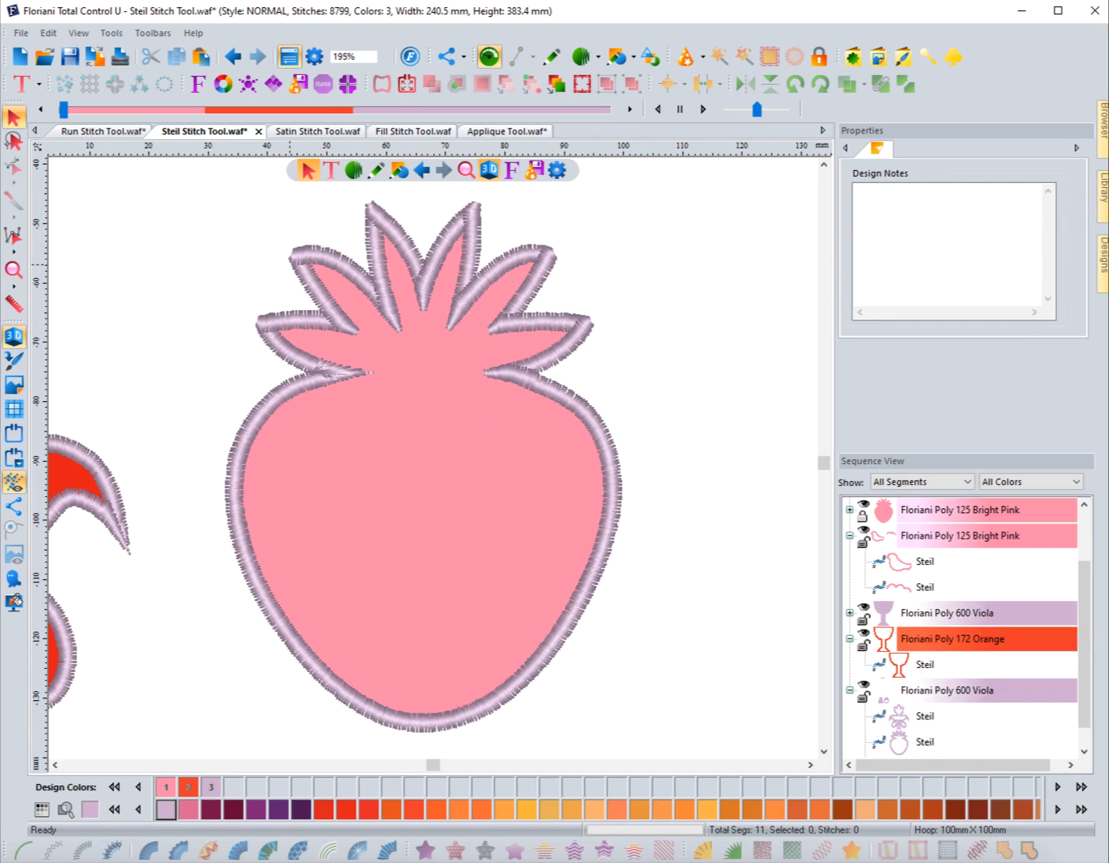
# Step: Select the strawberry's steil outline and apply the Bevel corner type
pyautogui.click(306, 265)
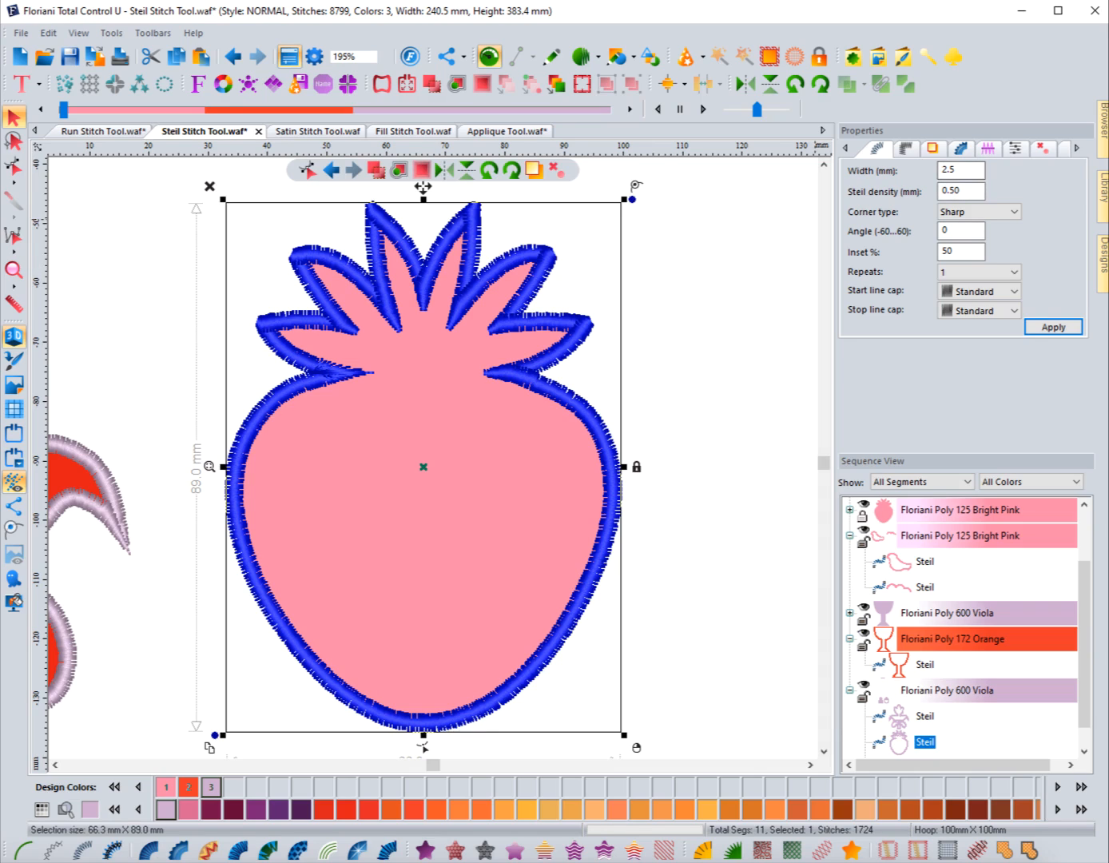
pyautogui.click(981, 212)
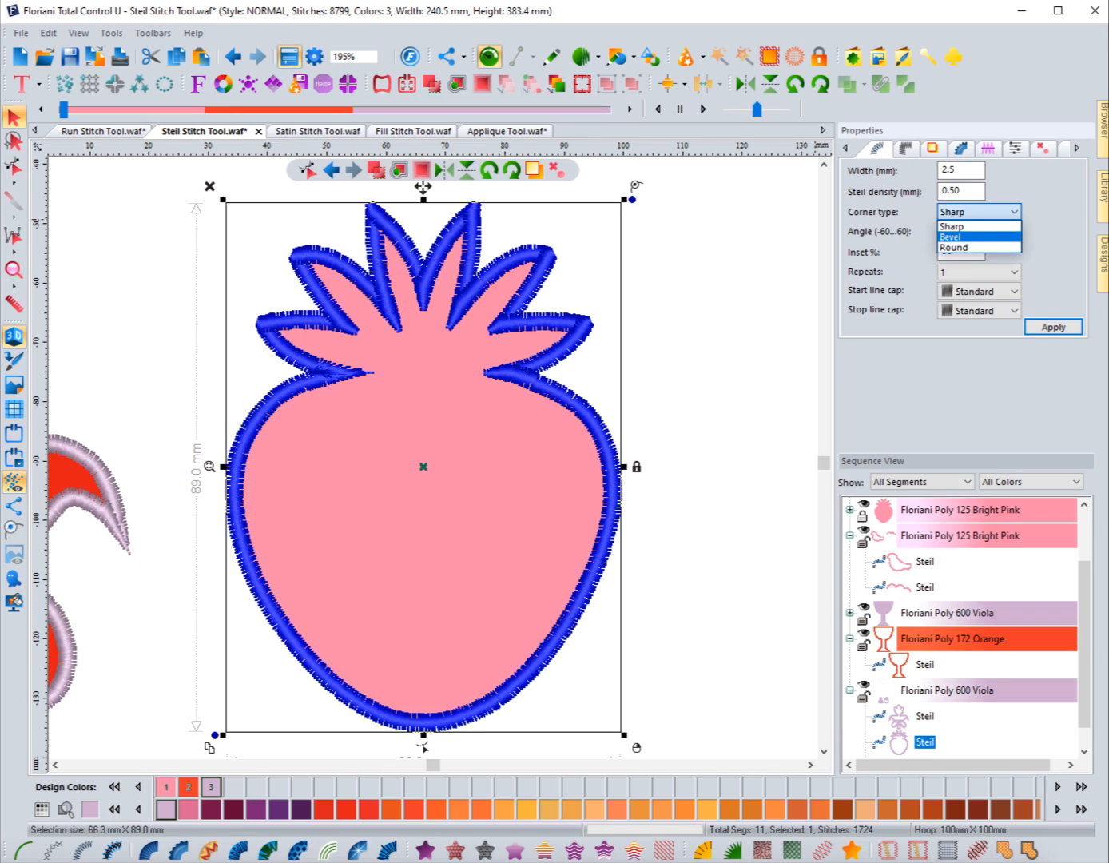
pyautogui.click(951, 236)
pyautogui.click(1053, 327)
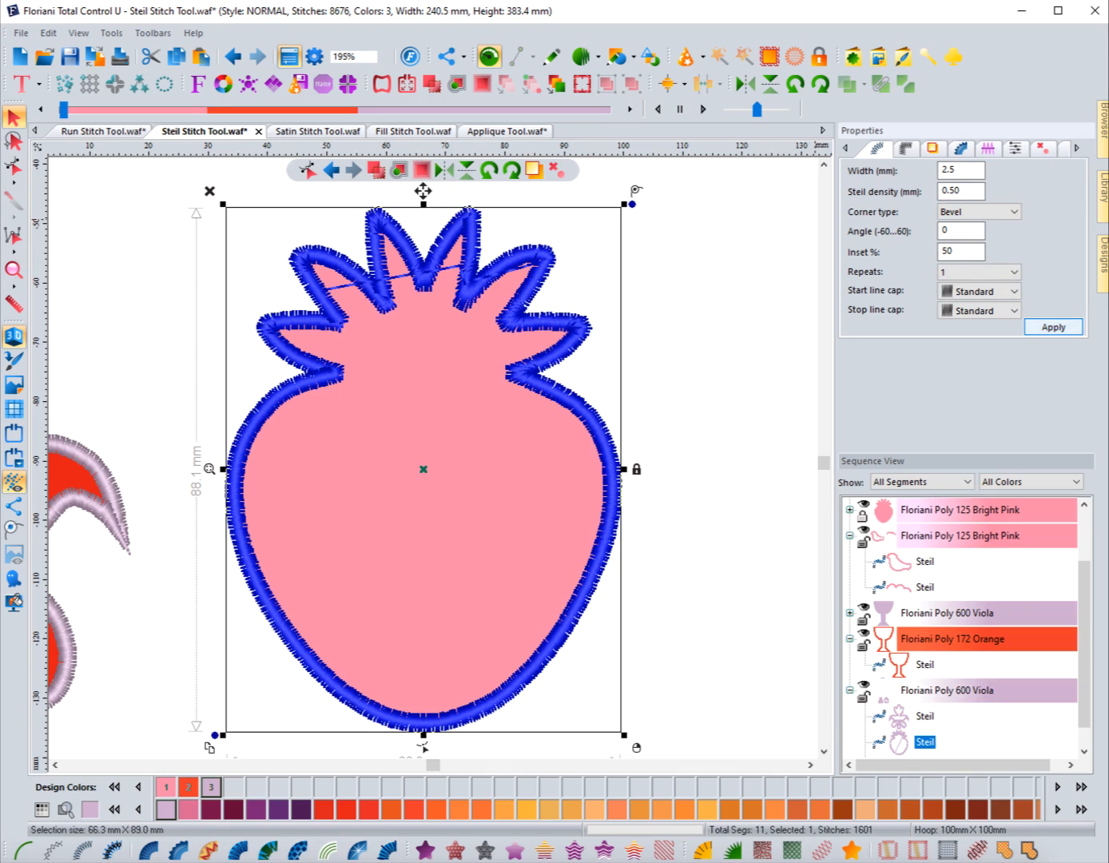
# Step: Apply the Auto corner style to the bevelled strawberry outline
pyautogui.click(904, 148)
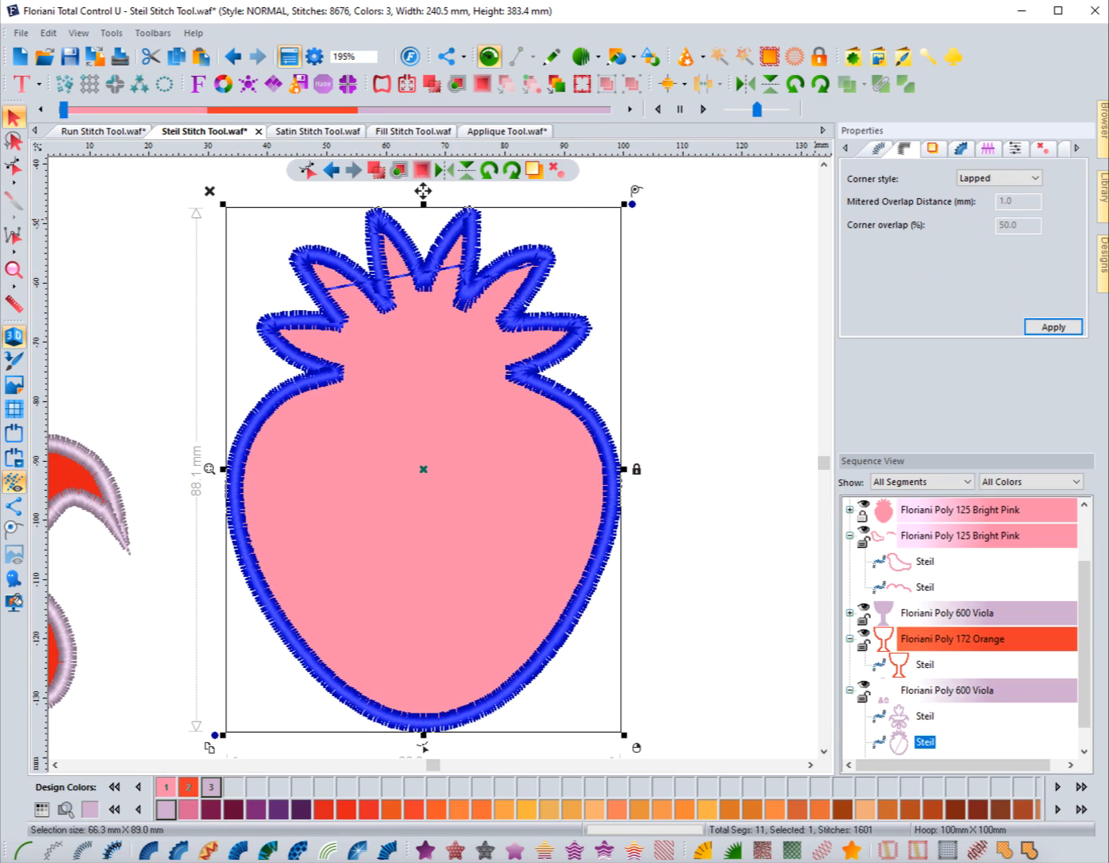
pyautogui.click(999, 177)
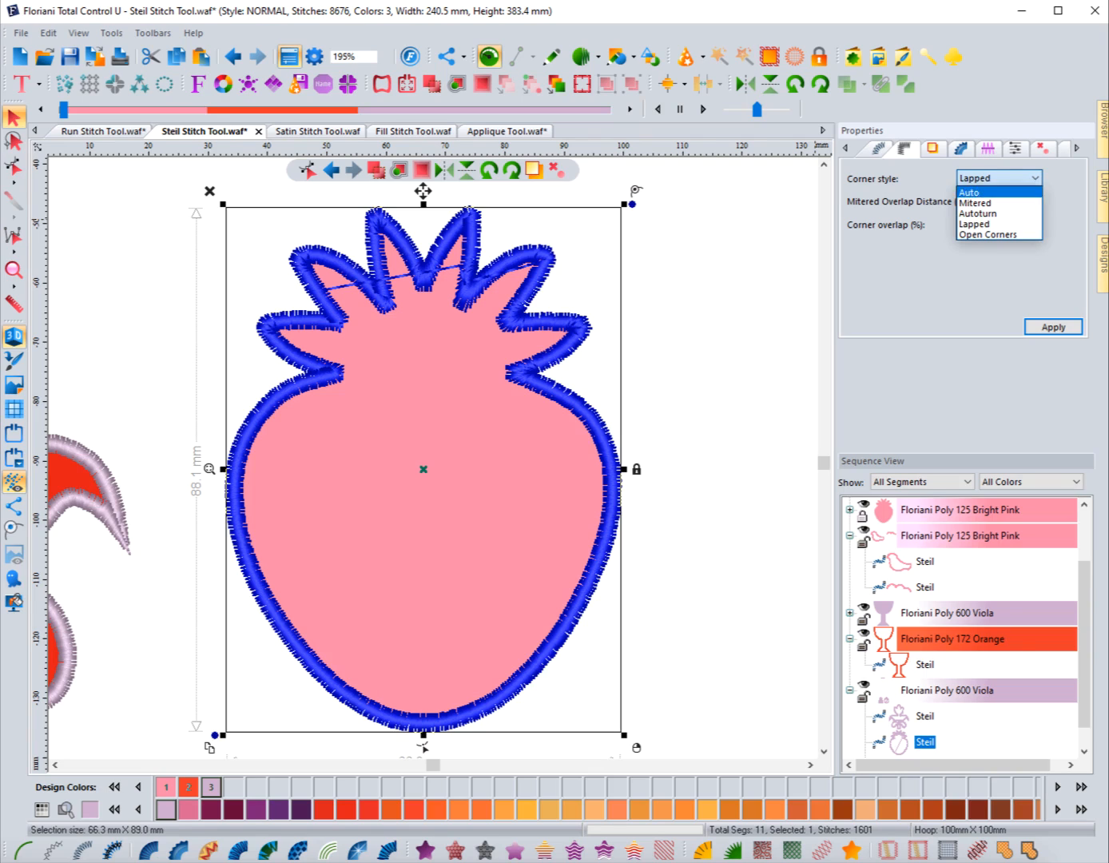
pyautogui.click(991, 192)
pyautogui.click(1053, 326)
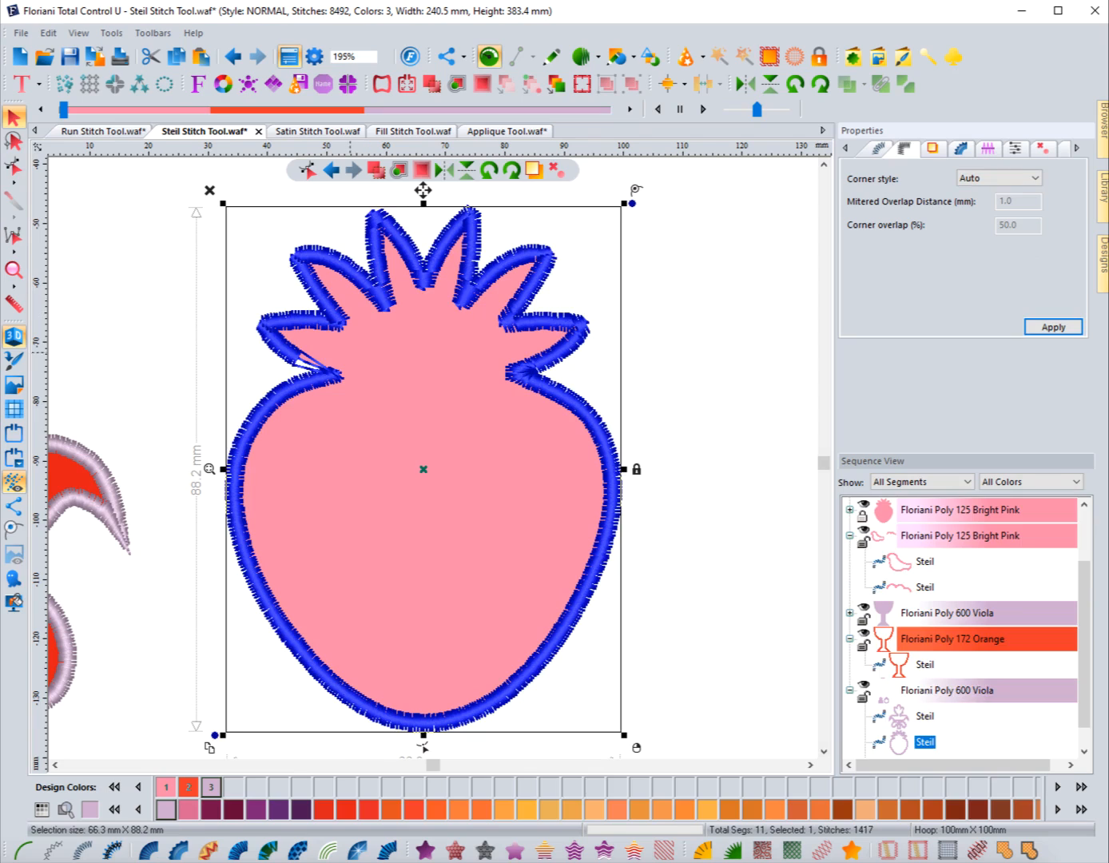
# Step: Set the strawberry outline's corner type to Sharp and apply it
pyautogui.click(878, 150)
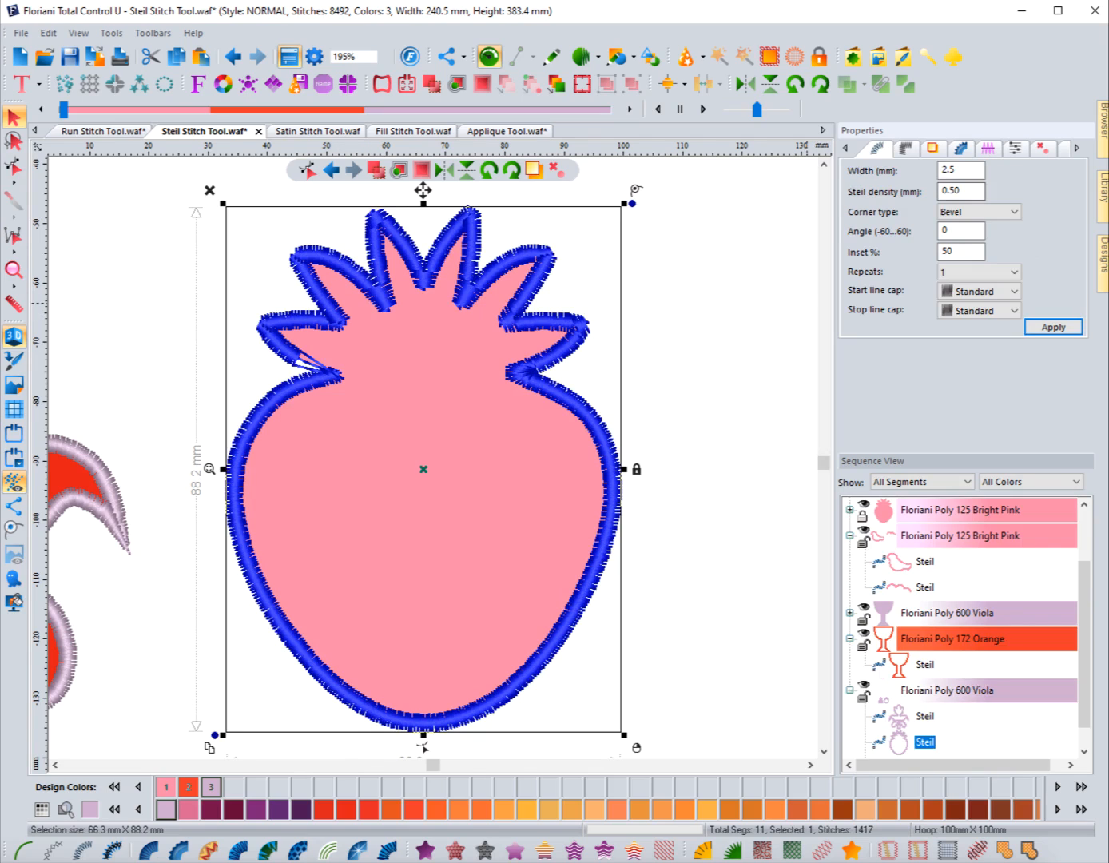
pyautogui.click(979, 212)
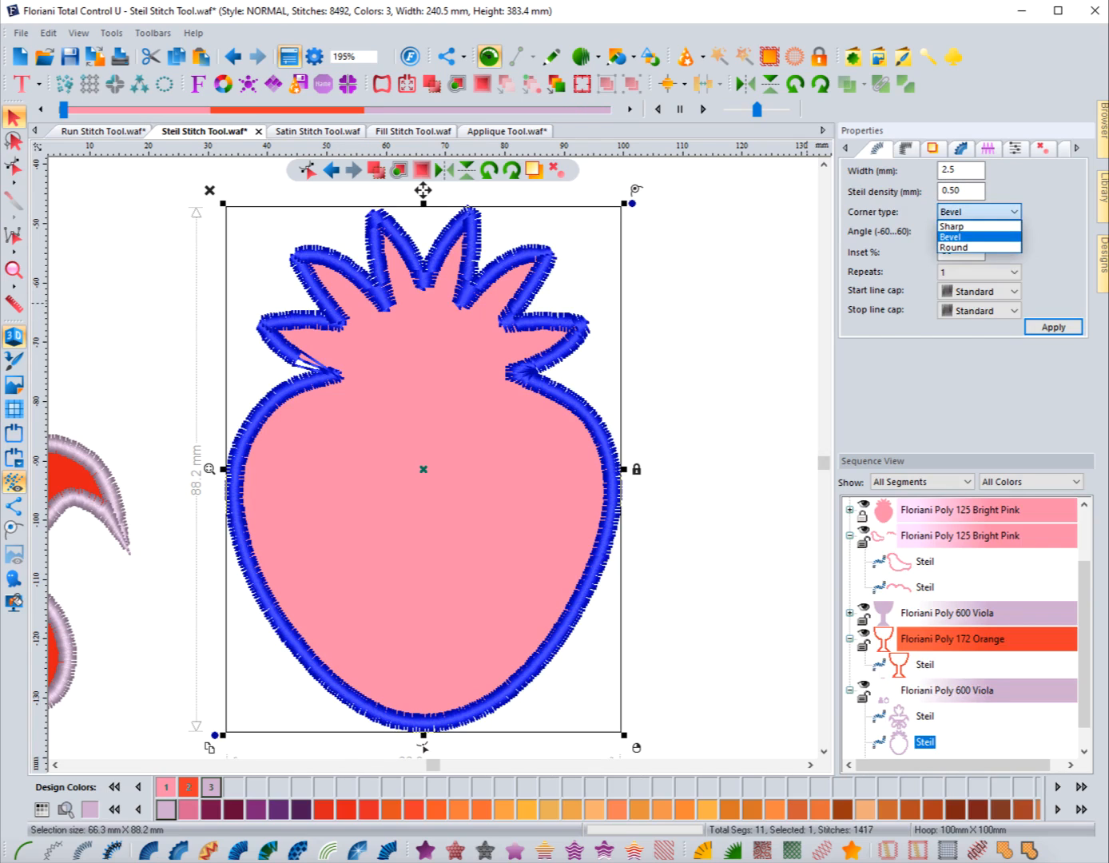
pyautogui.click(951, 226)
pyautogui.click(1053, 327)
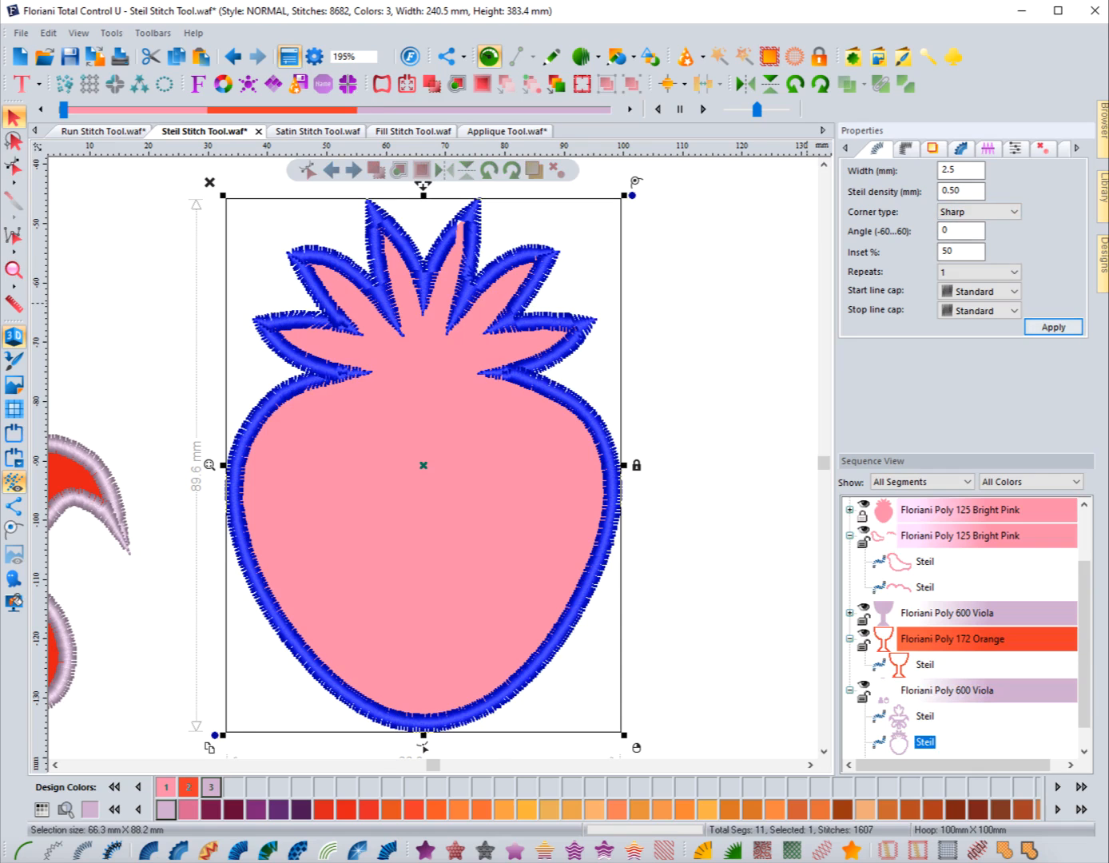
# Step: Set the strawberry outline's corner style to Mitered and apply it
pyautogui.click(999, 178)
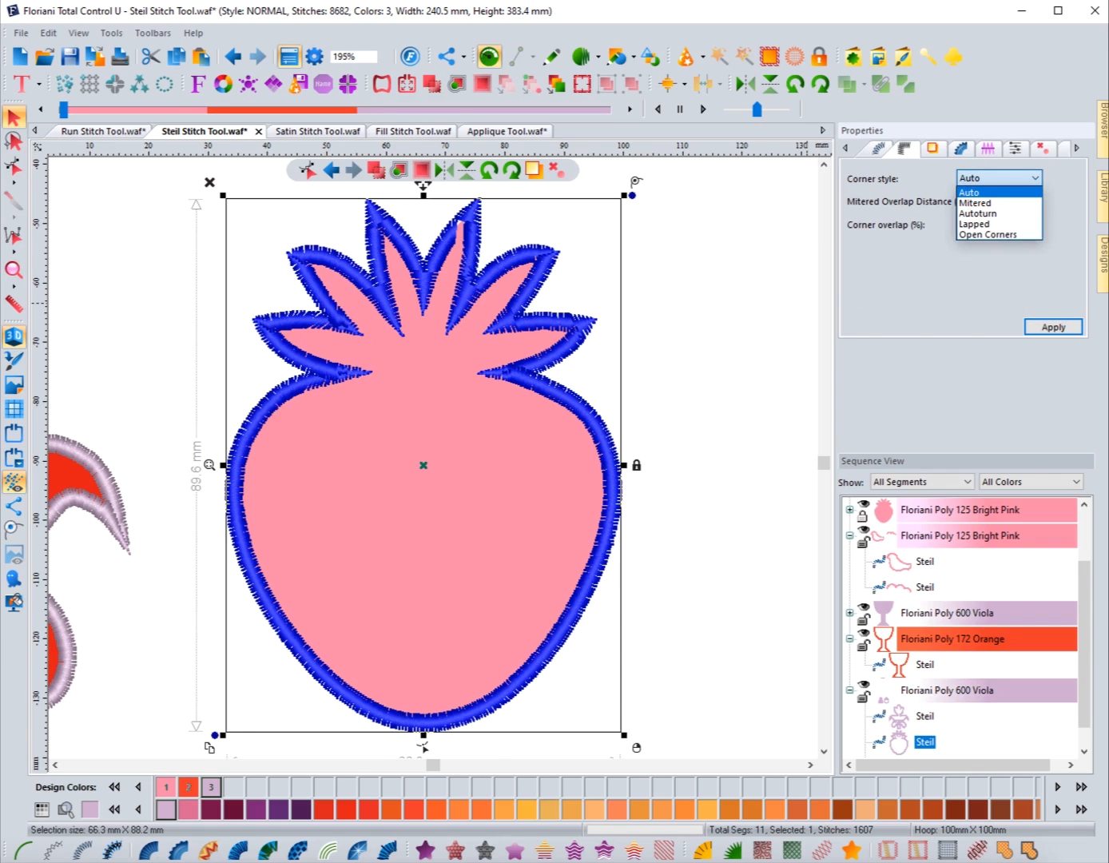
pyautogui.click(1000, 178)
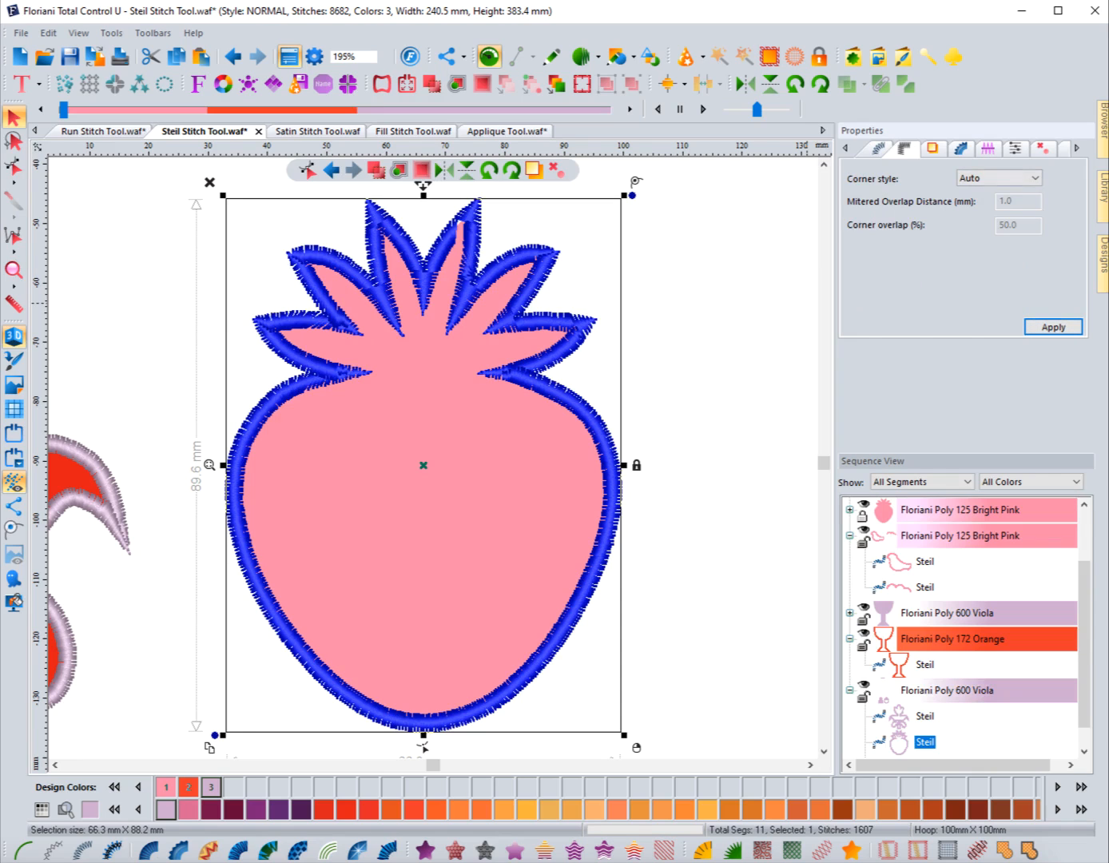
pyautogui.click(1000, 178)
pyautogui.click(979, 203)
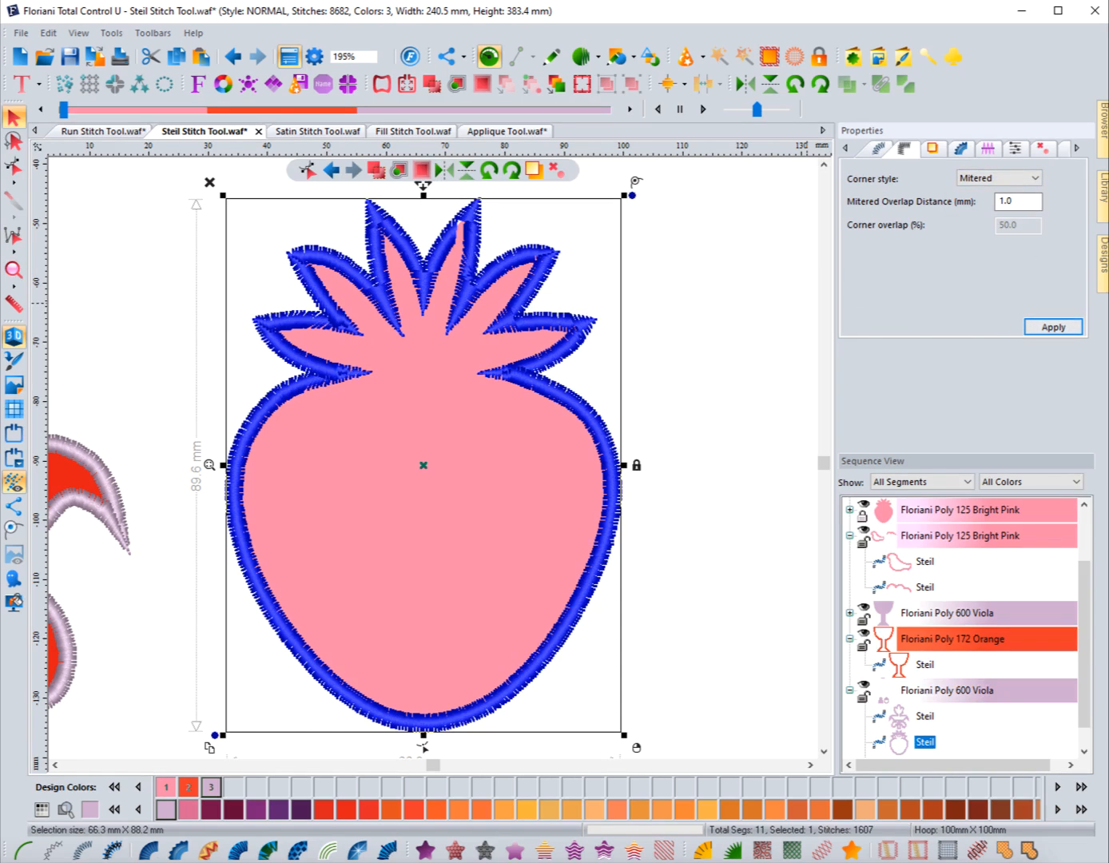
pyautogui.click(1053, 327)
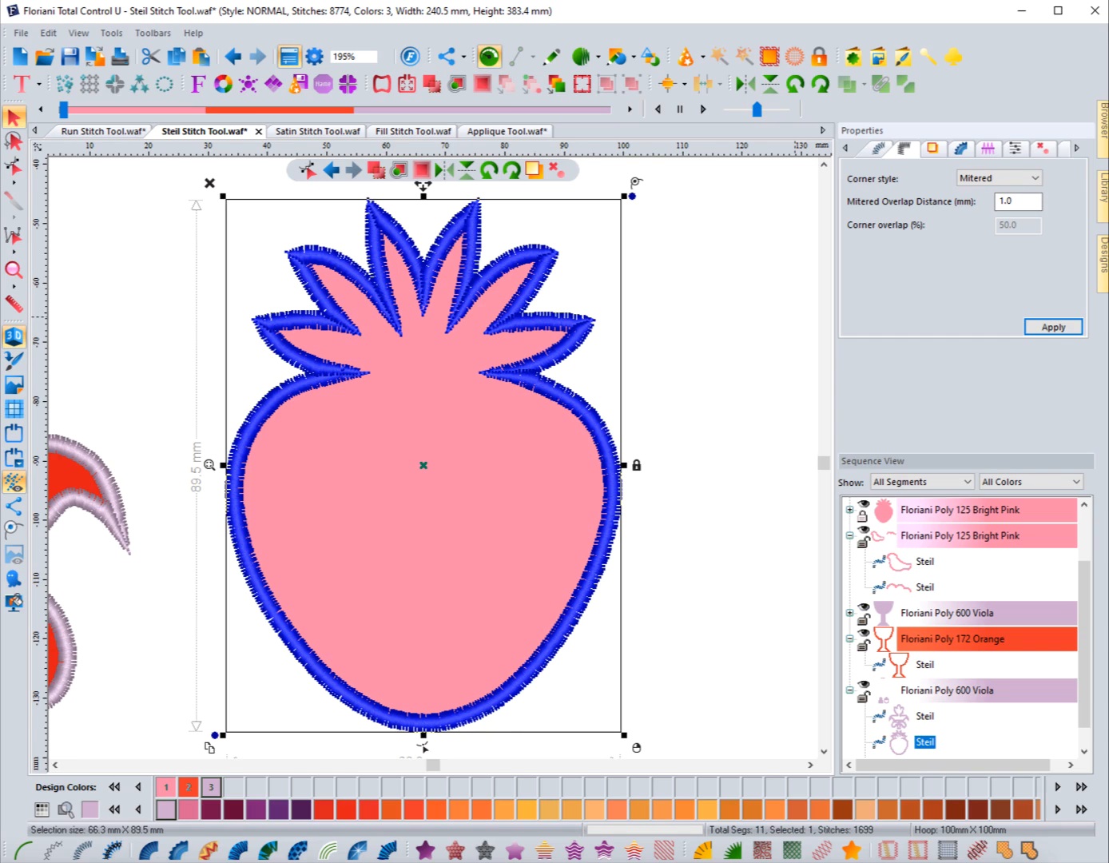
# Step: Set the outline's mitered overlap distance to 2 mm and deselect the strawberry outline
pyautogui.hotkey('ctrl', 'a')
pyautogui.write('2')
pyautogui.press('Return')
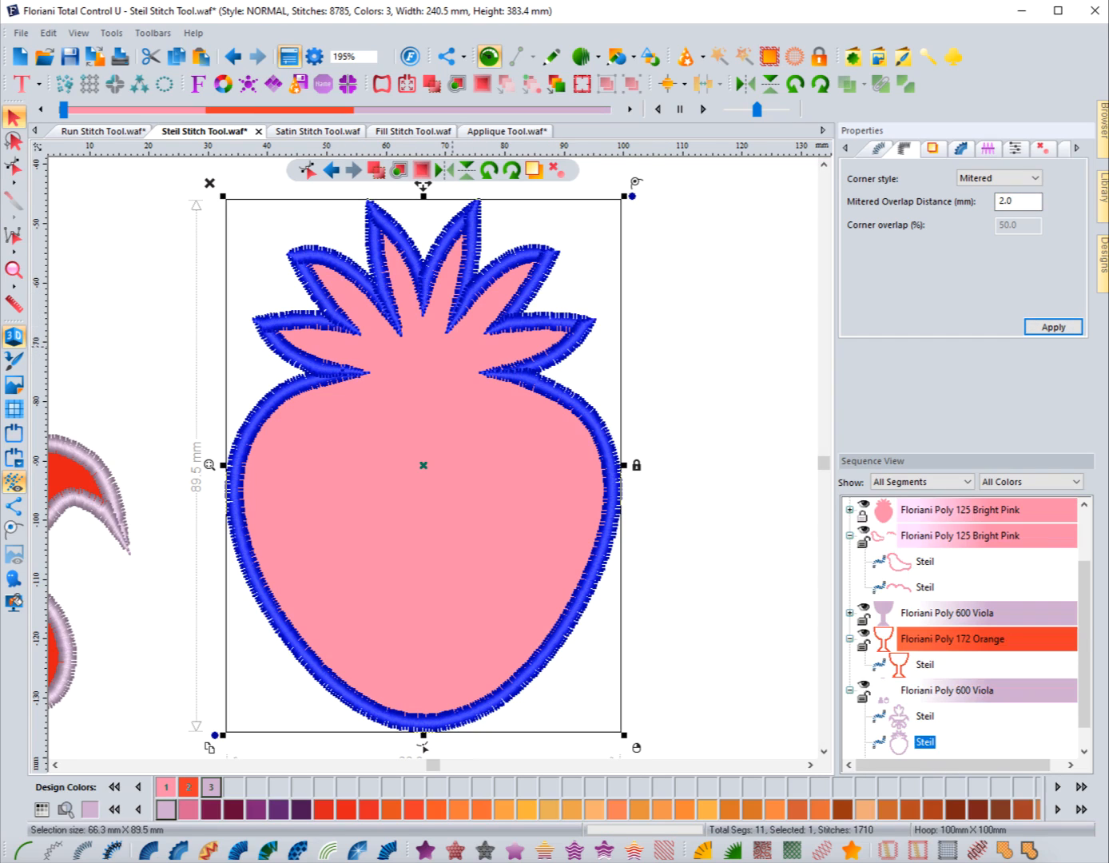
pyautogui.press('Escape')
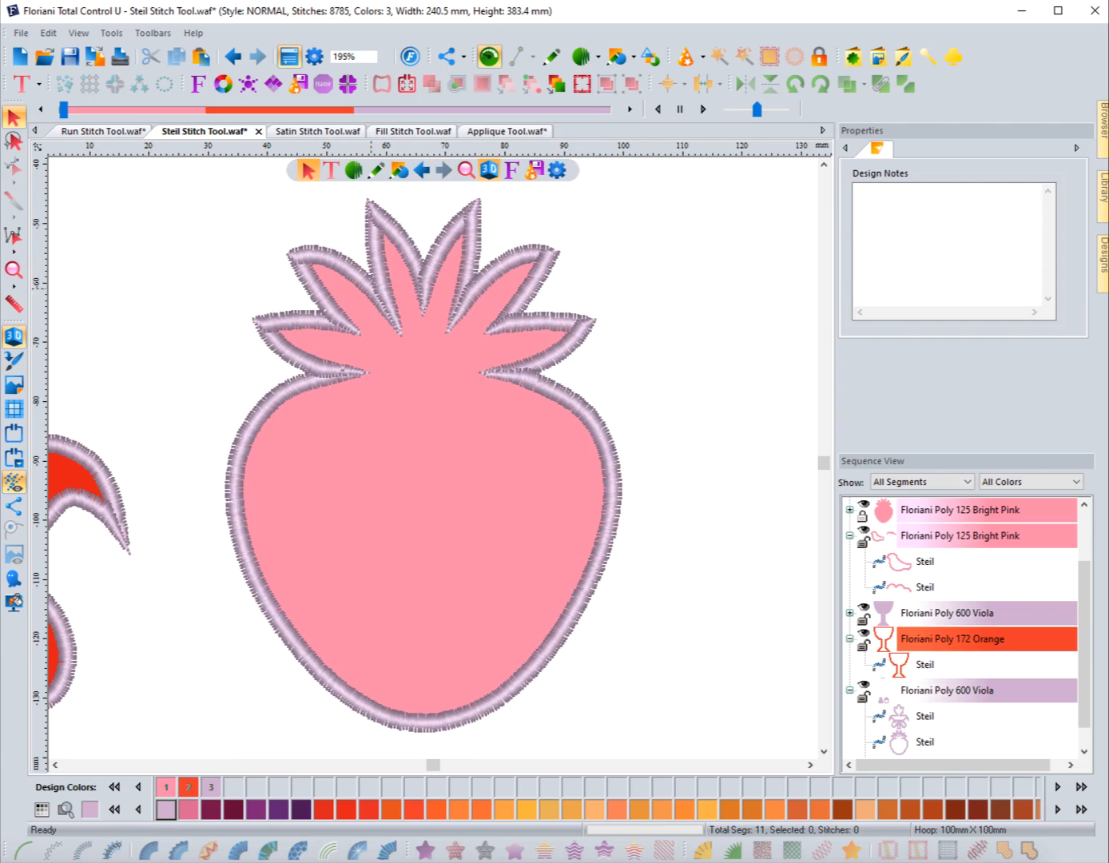
pyautogui.press('Tab')
pyautogui.press('Escape')
# Step: Reselect the strawberry's steil outline and set its mitered overlap distance to 1 mm
pyautogui.click(513, 376)
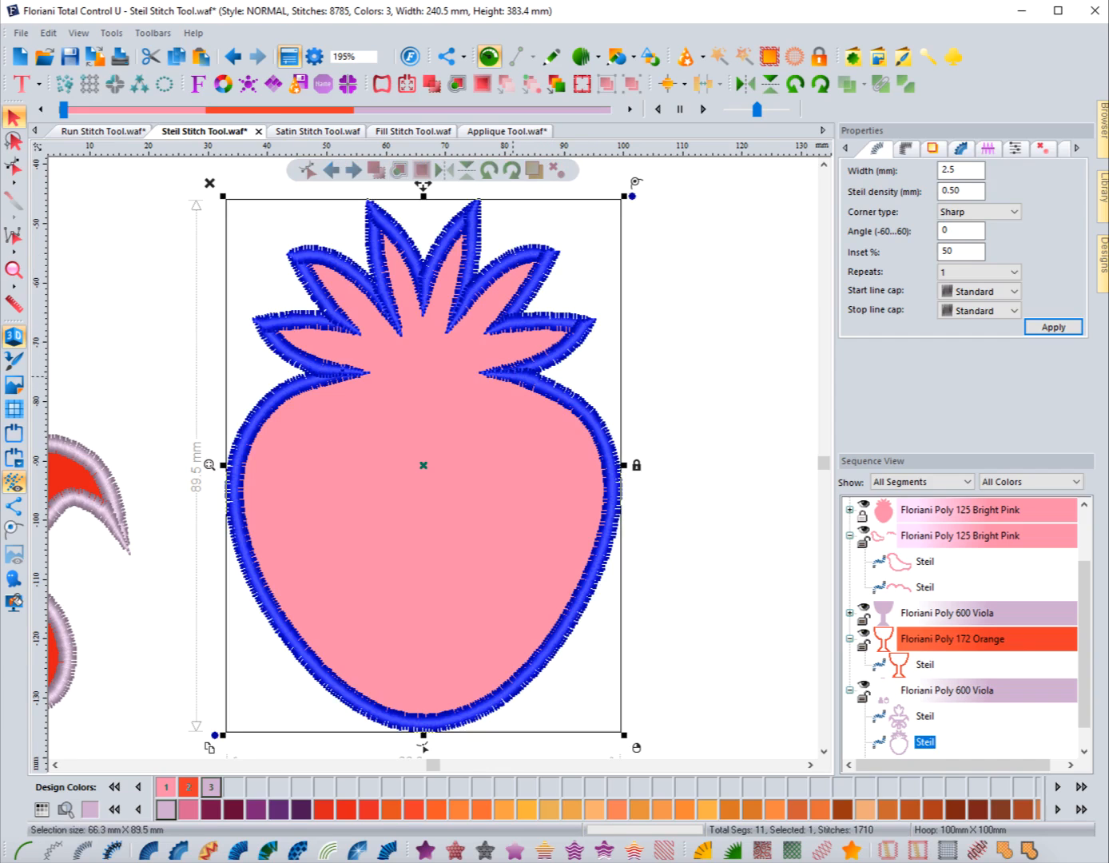
pyautogui.click(903, 149)
pyautogui.doubleClick(1008, 201)
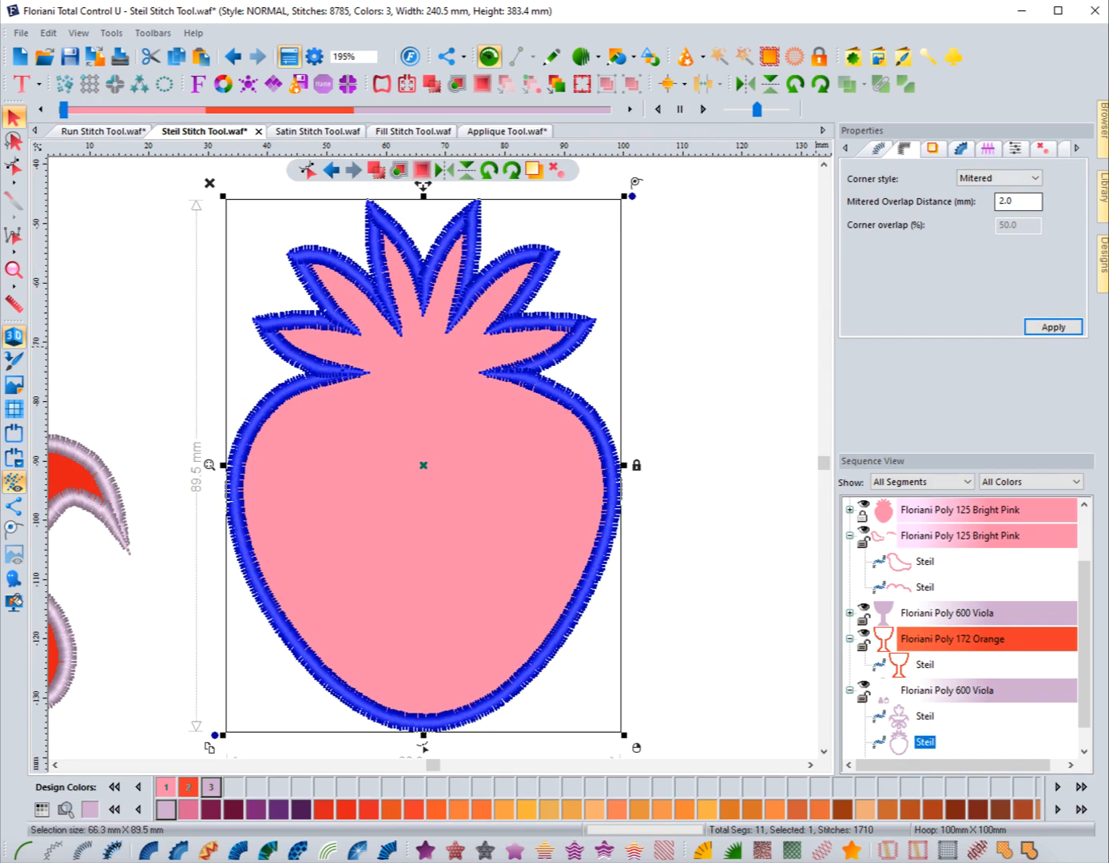
pyautogui.write('1')
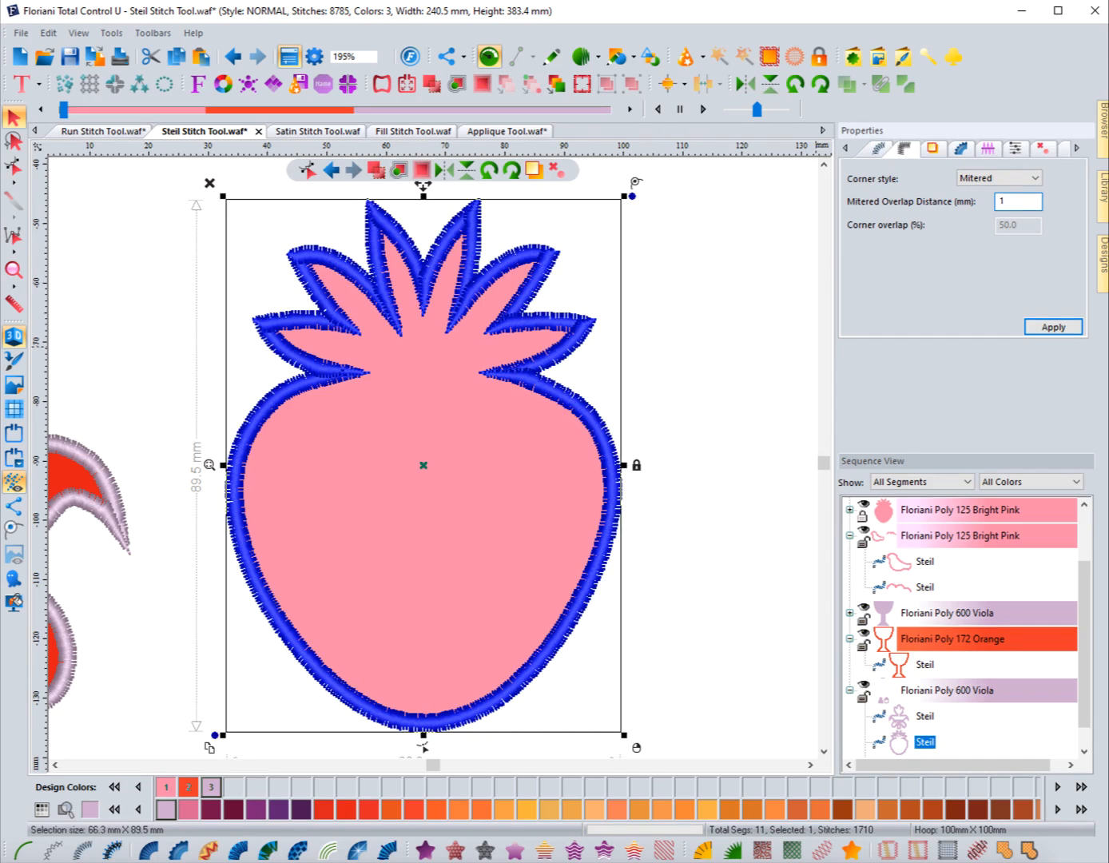
pyautogui.press('Return')
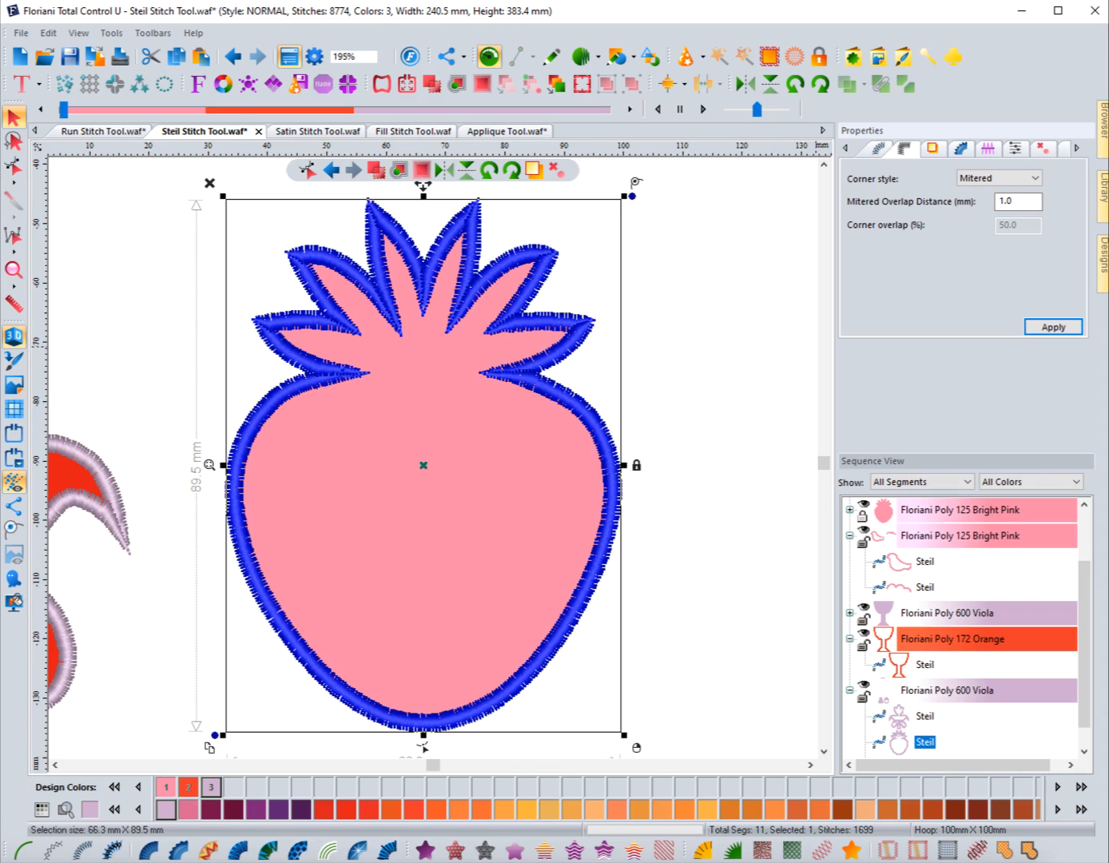
# Step: Add a Contour underlay to the strawberry's steil outline, apply it and preview the sew-out
pyautogui.press('Escape')
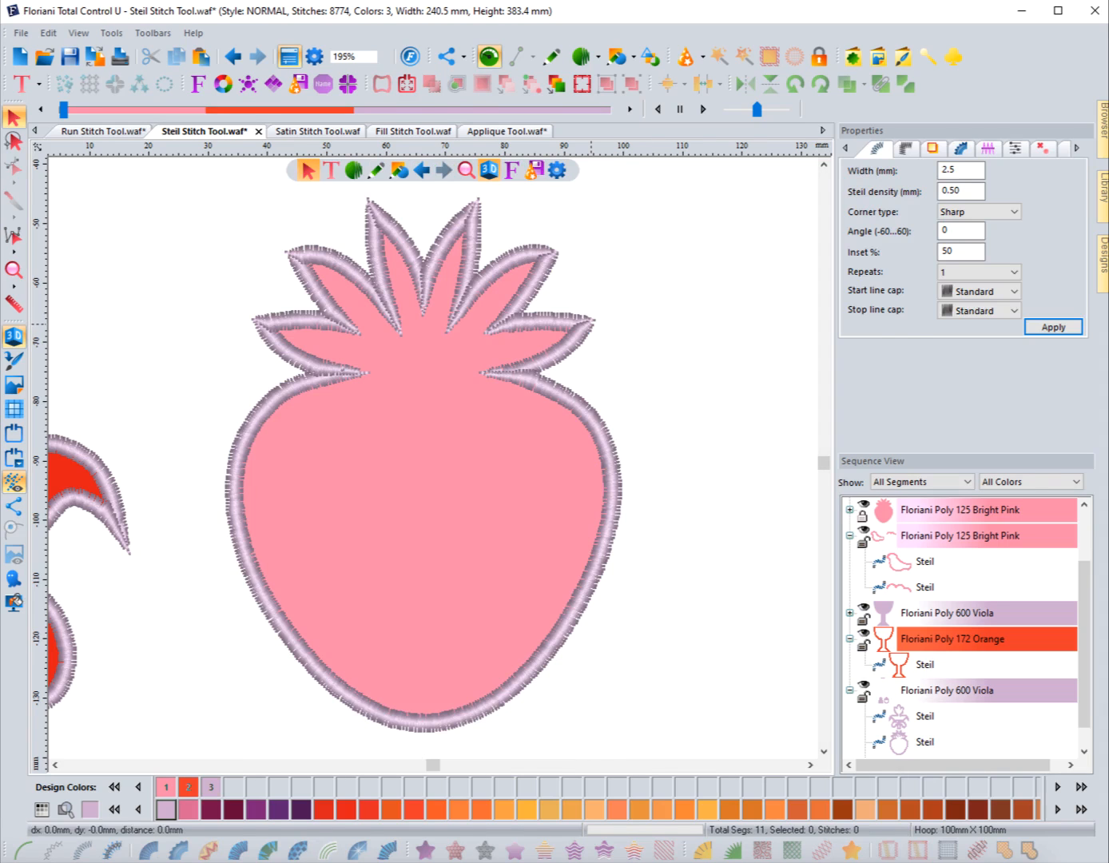
pyautogui.click(591, 323)
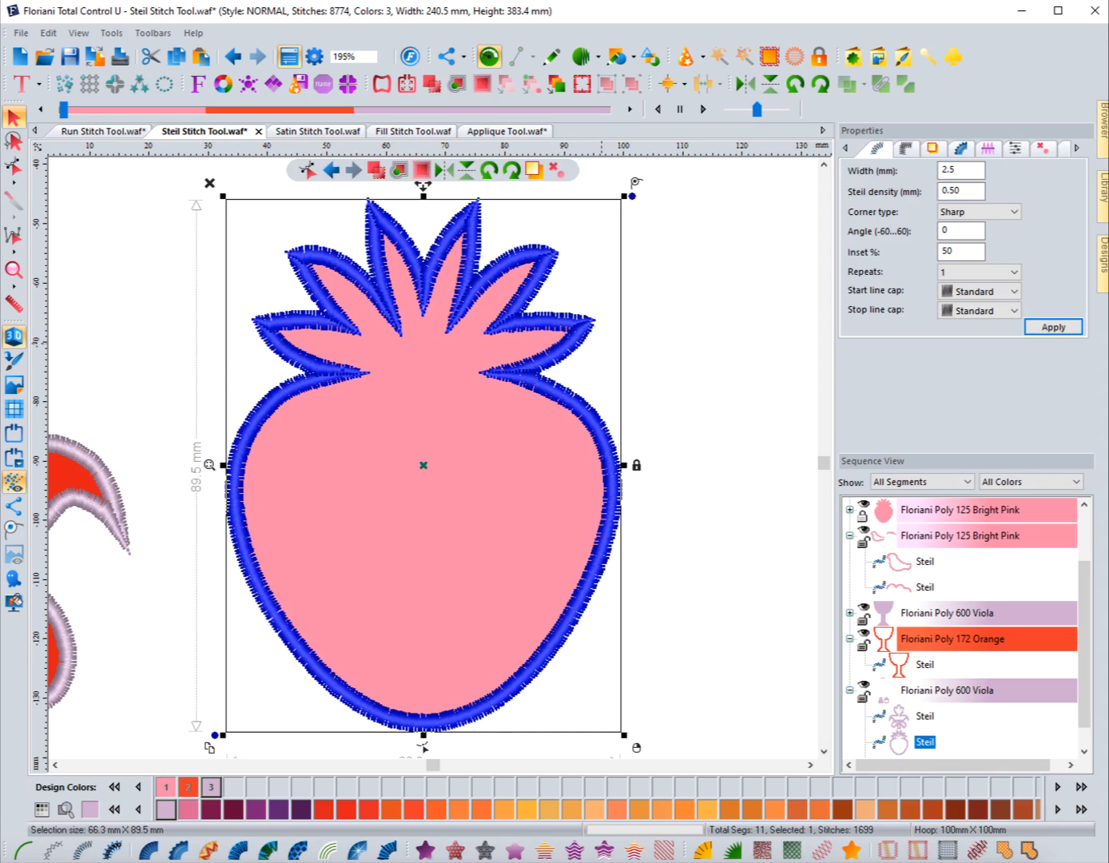
pyautogui.click(932, 149)
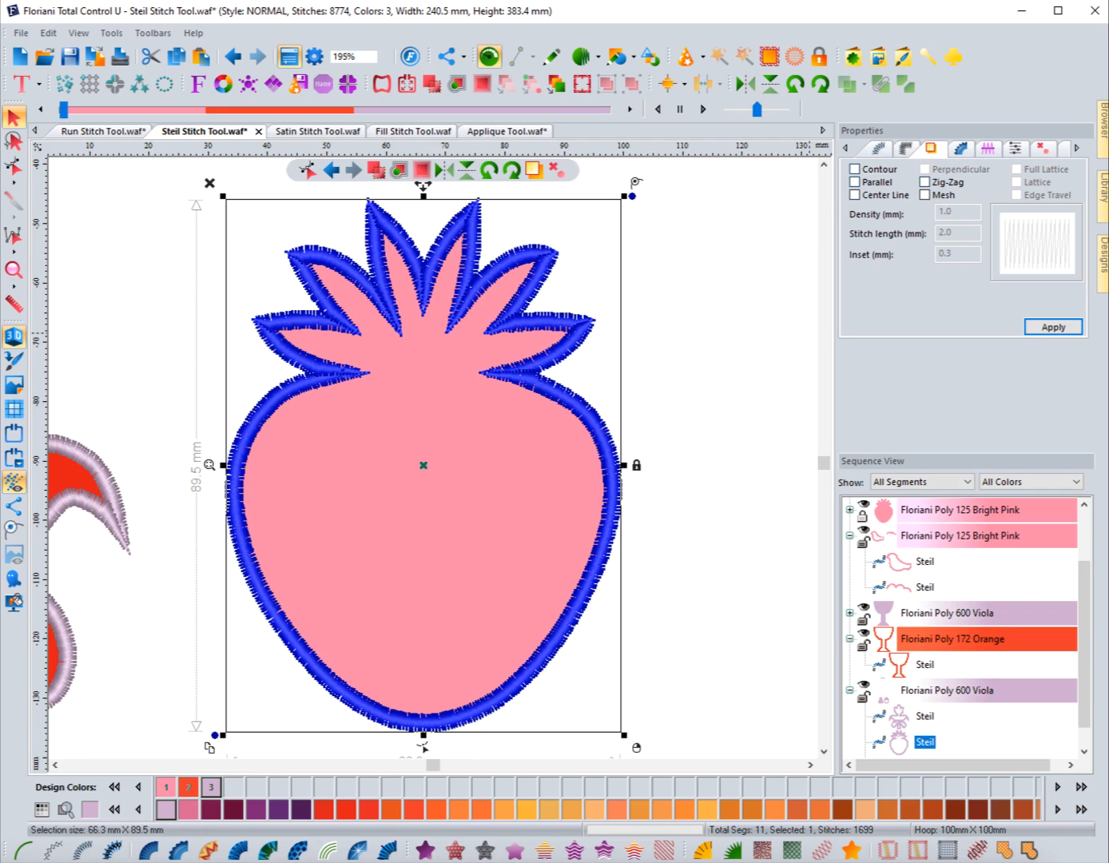
pyautogui.click(855, 169)
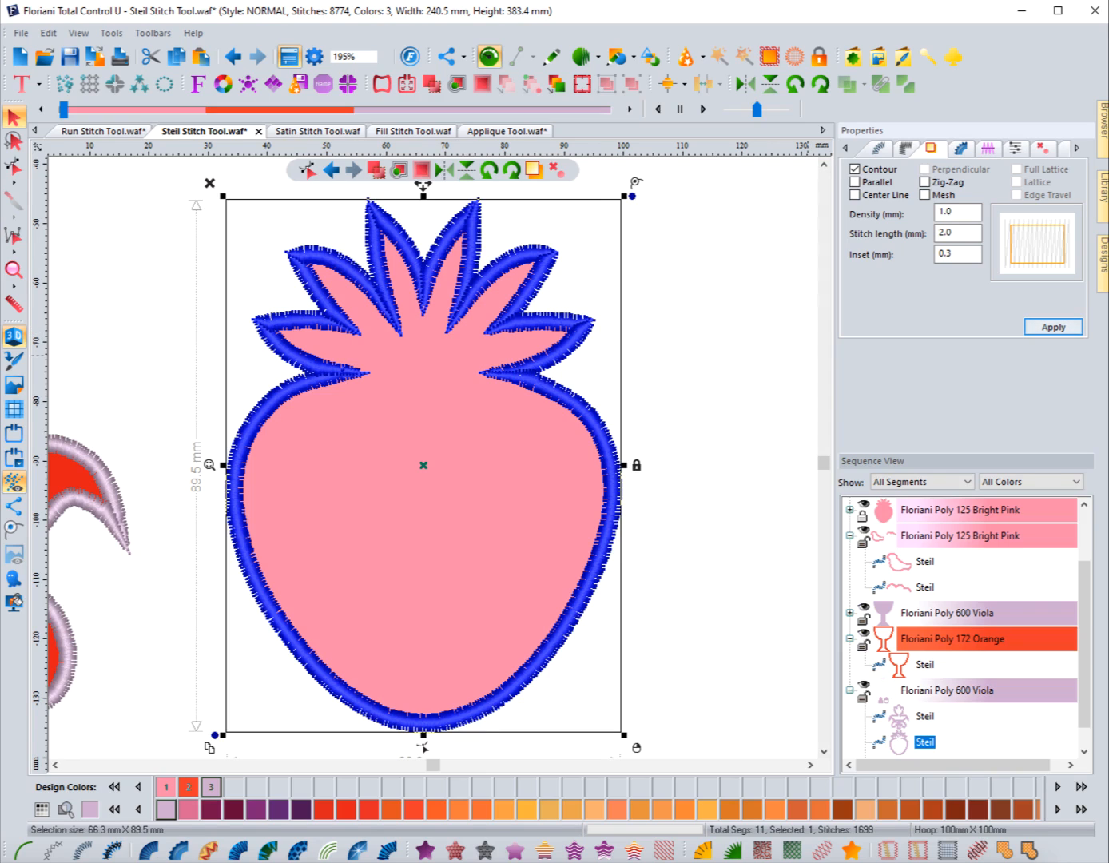
pyautogui.click(1053, 327)
pyautogui.moveTo(63, 109); pyautogui.dragTo(344, 109)
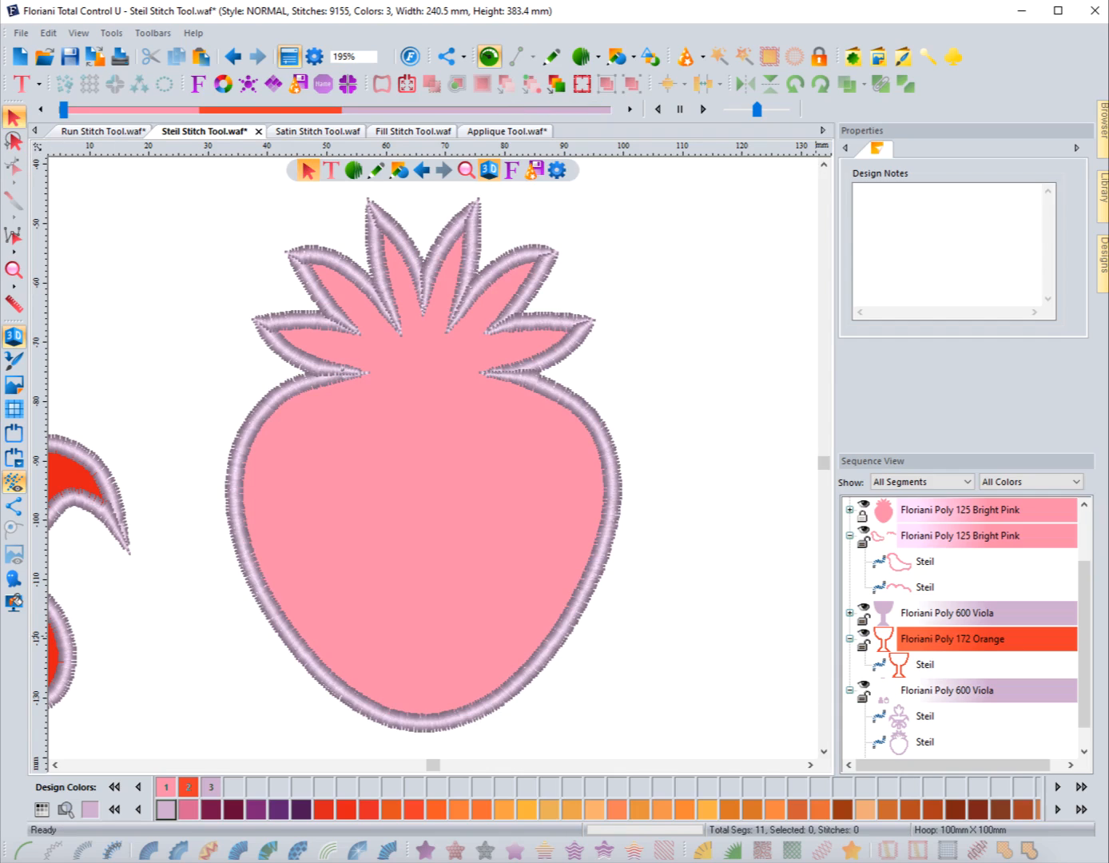
# Step: Hide the pink strawberry artwork and replace the outline's Contour underlay with Parallel, previewing the sew-out
pyautogui.click(863, 505)
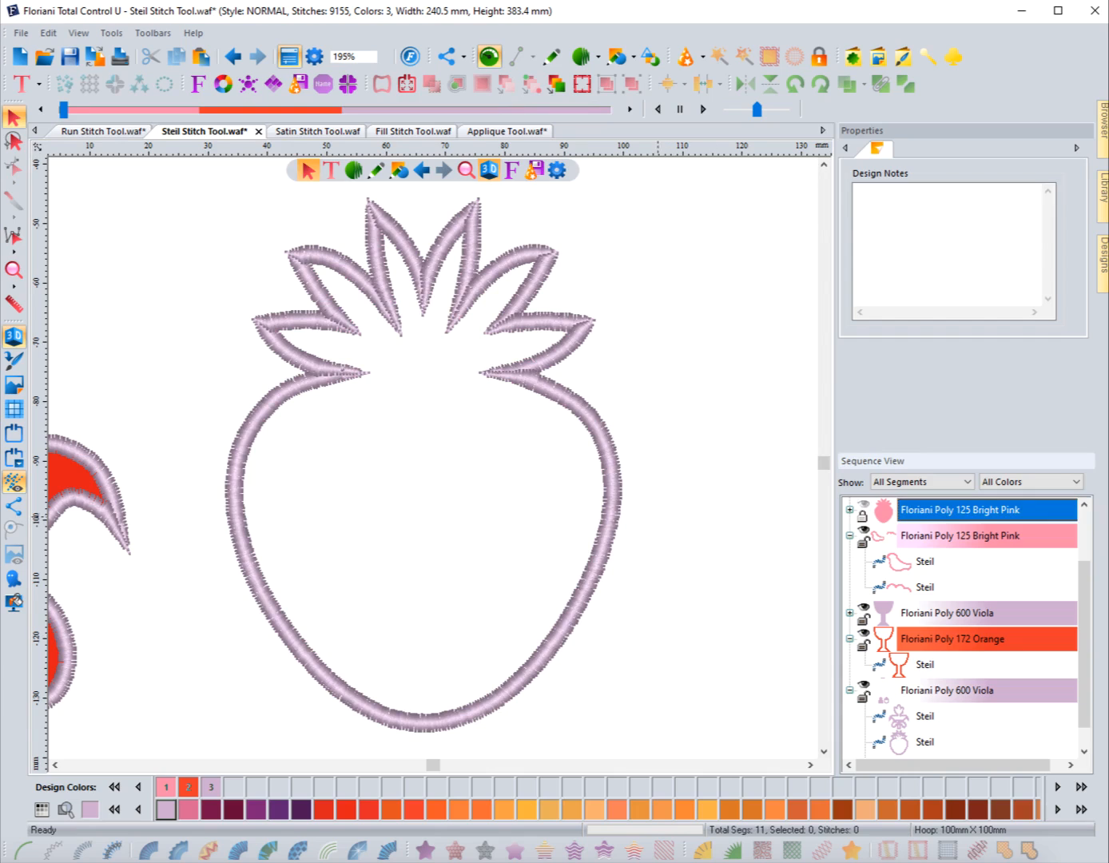
pyautogui.click(612, 508)
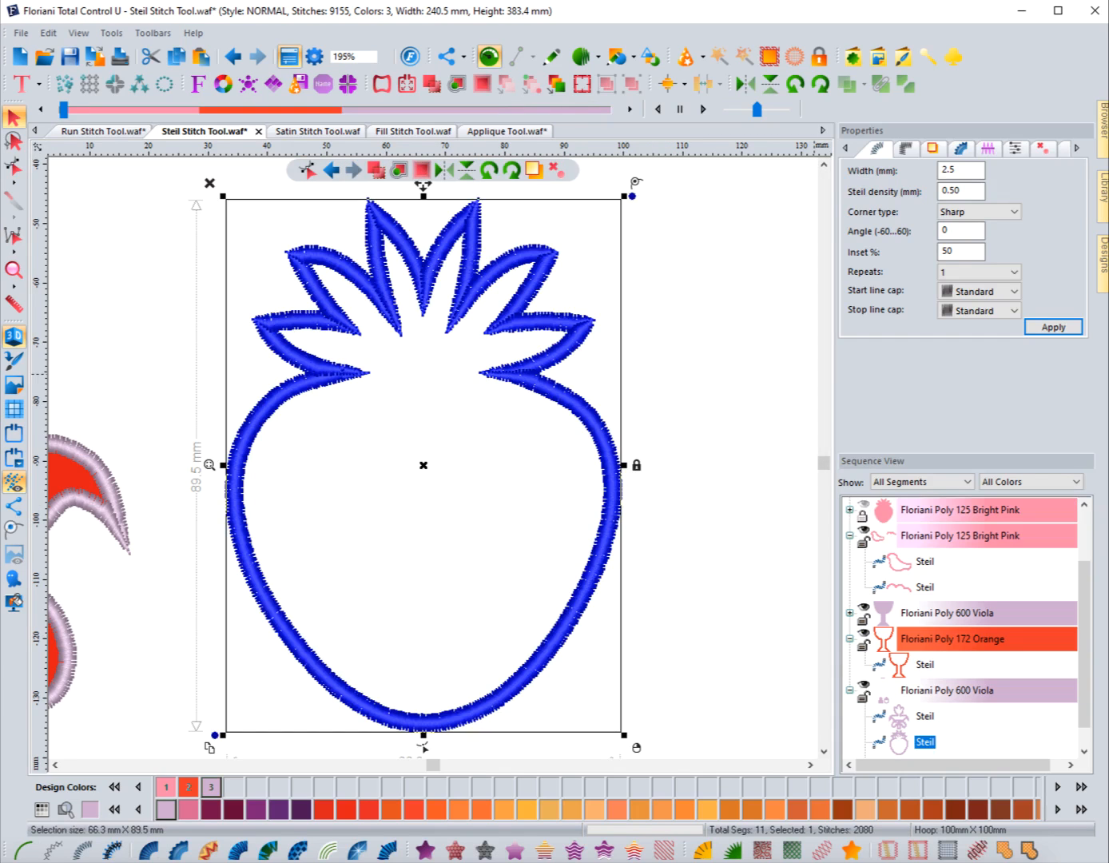
pyautogui.click(931, 148)
pyautogui.click(854, 182)
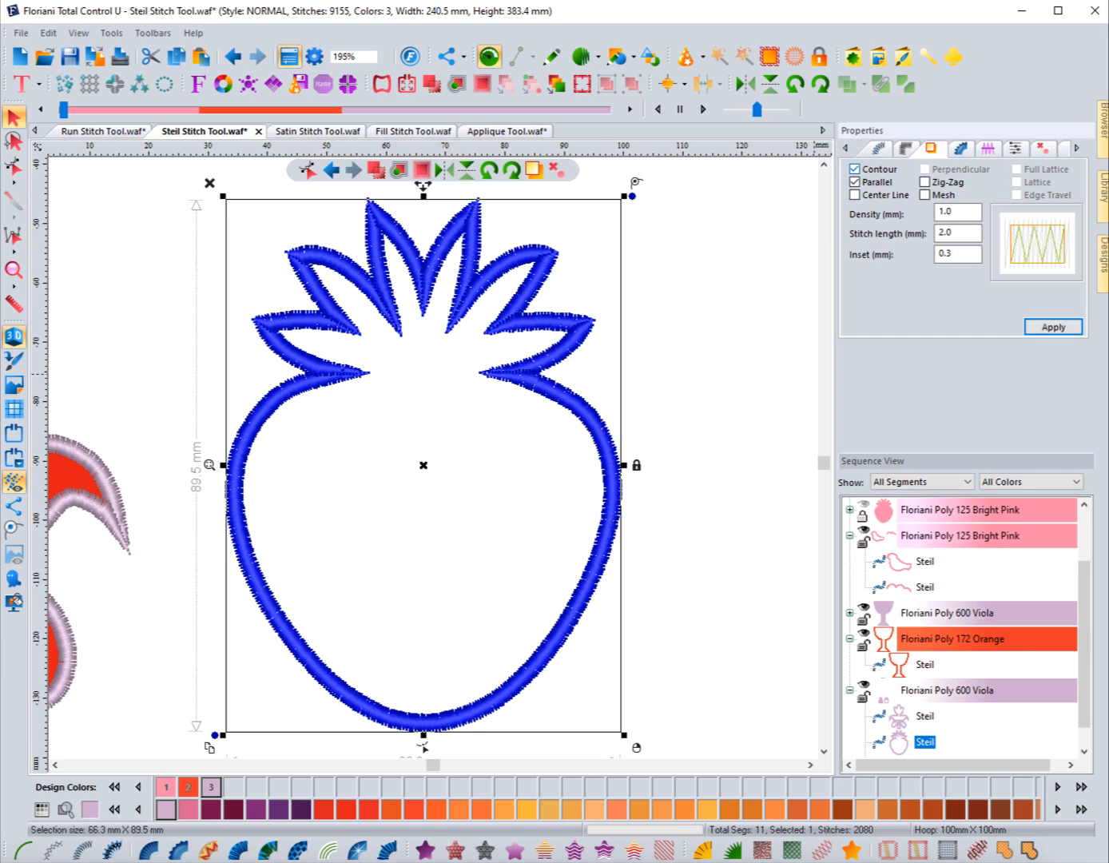
pyautogui.click(854, 169)
pyautogui.click(1053, 327)
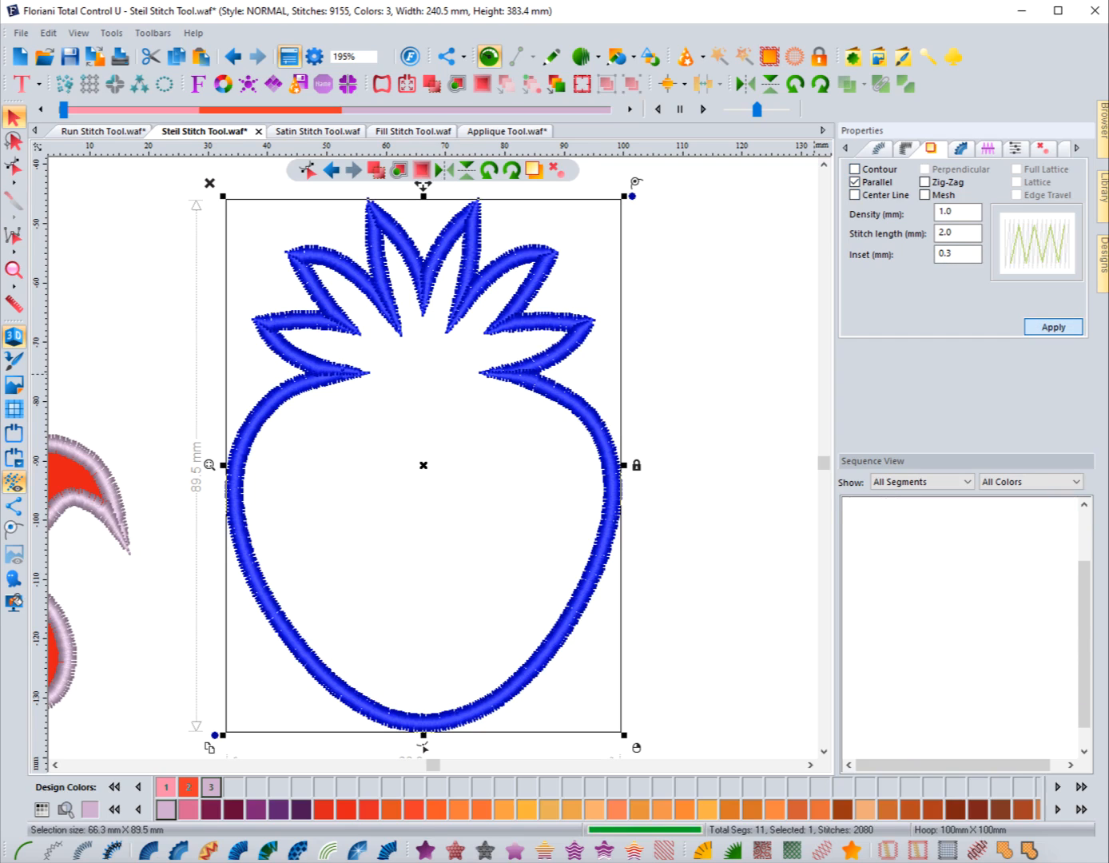
pyautogui.moveTo(64, 110); pyautogui.dragTo(483, 109)
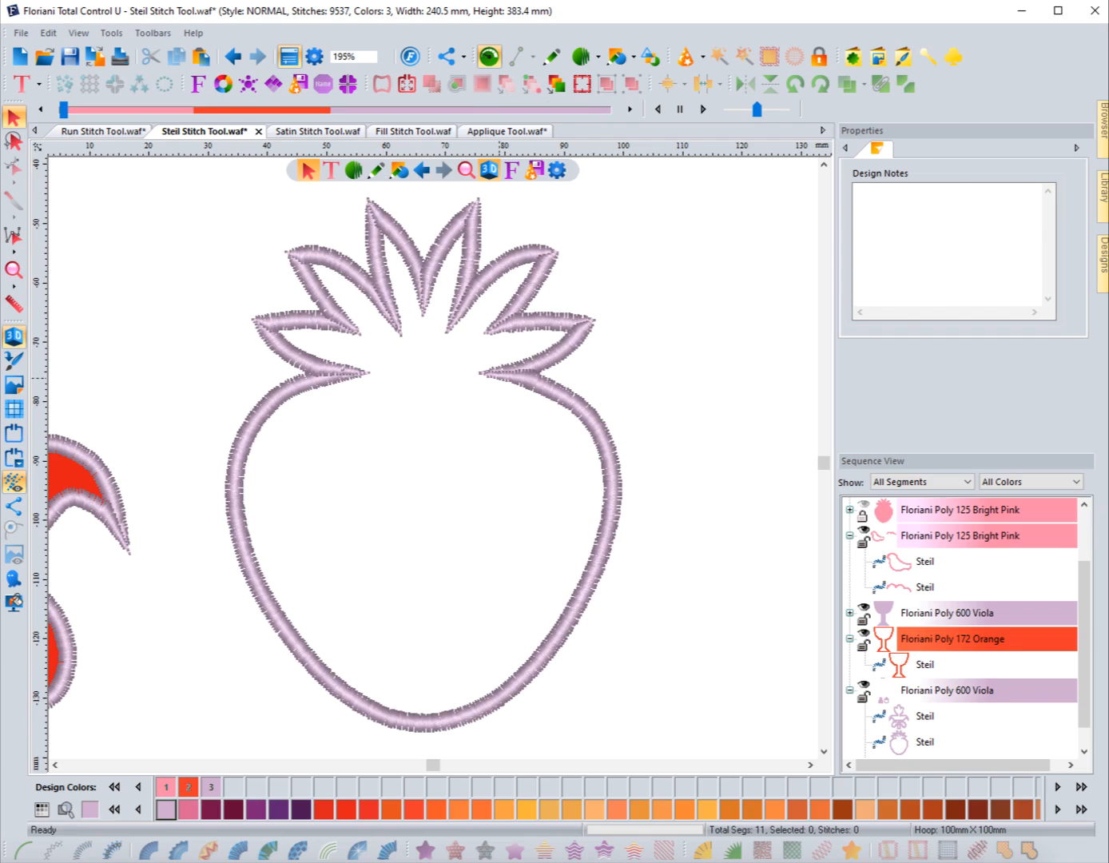
# Step: Try to replace the outline's Parallel underlay with Center Line and preview the sew-out
pyautogui.click(501, 376)
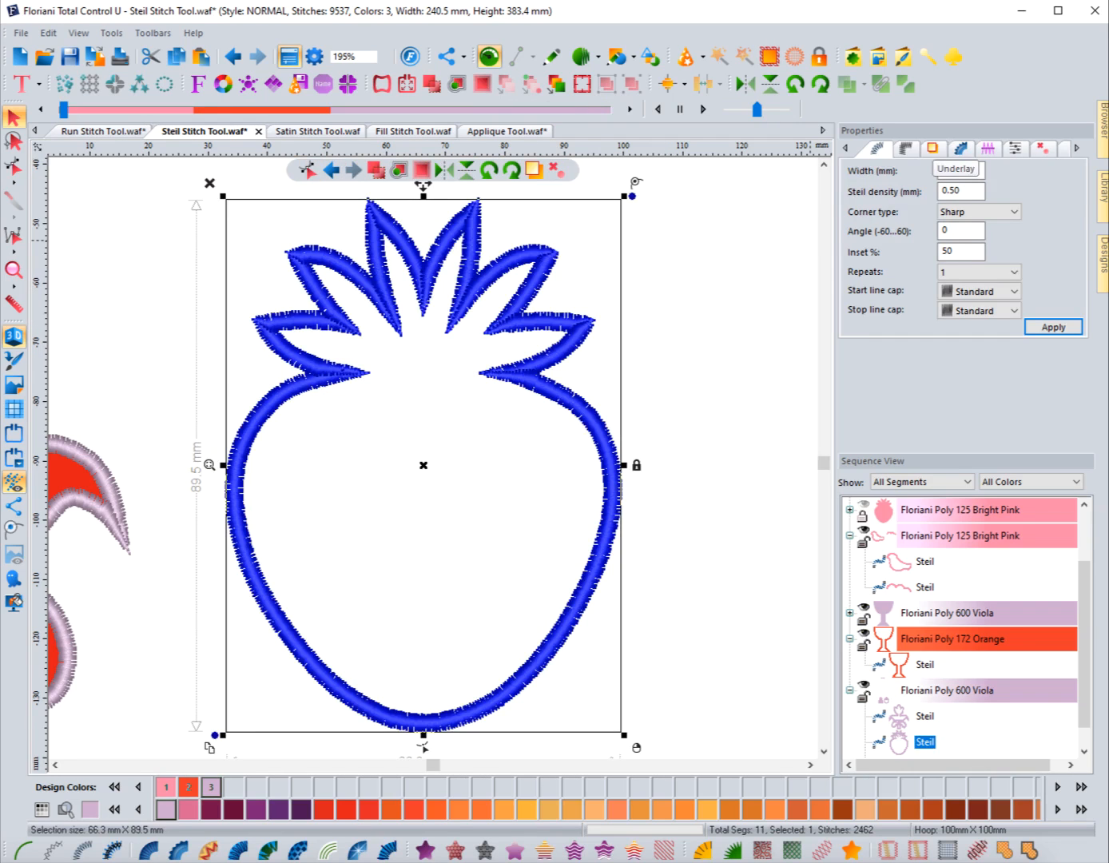
pyautogui.click(931, 148)
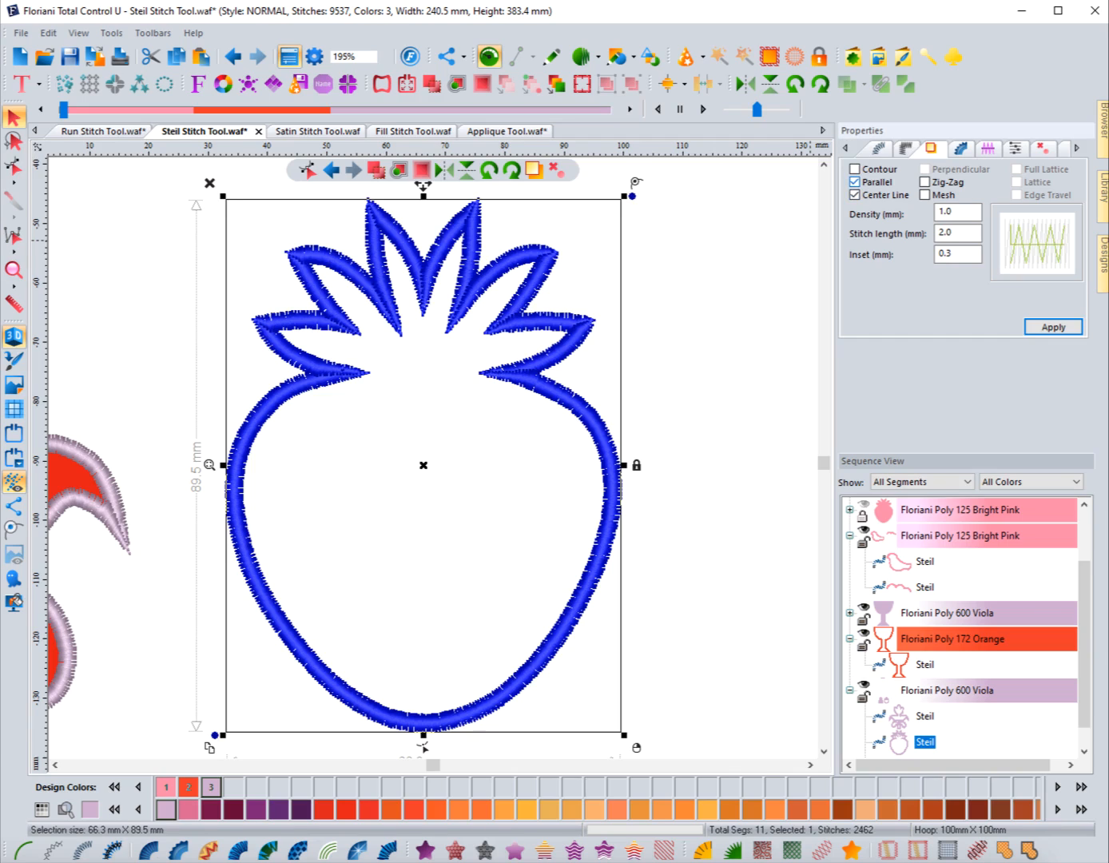
pyautogui.click(855, 183)
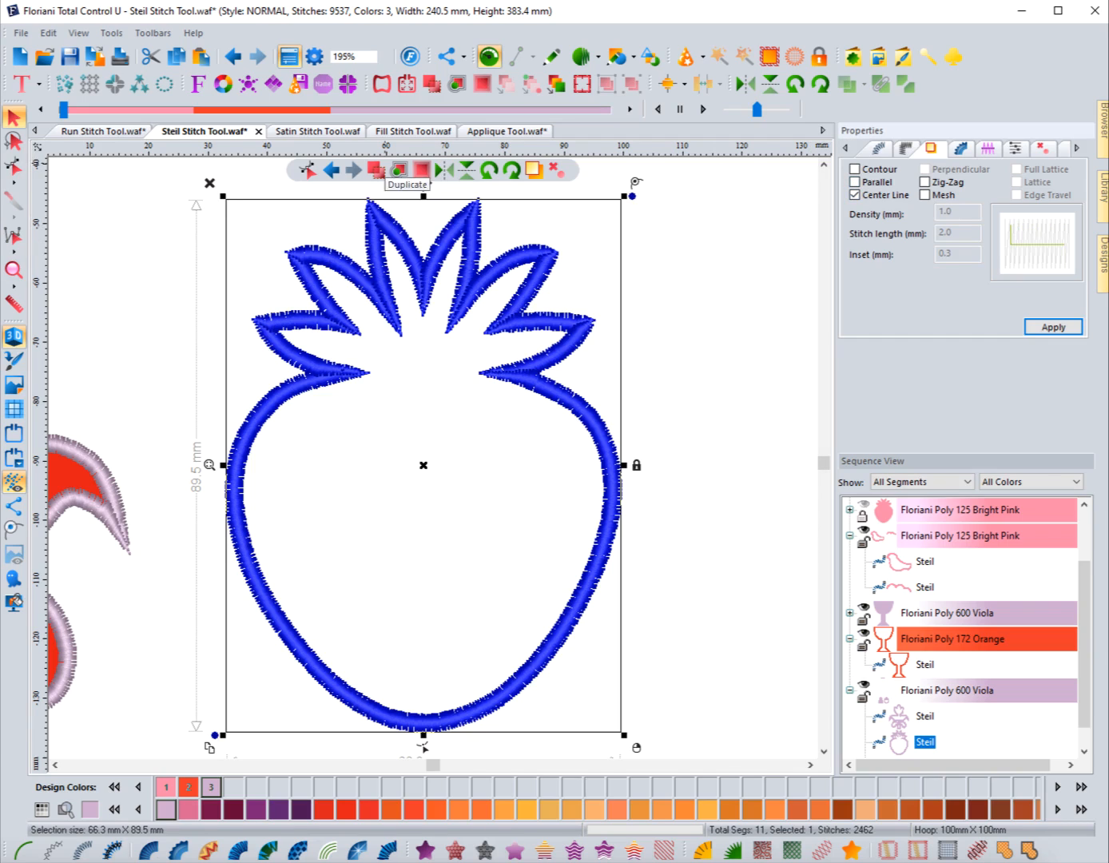
pyautogui.moveTo(64, 110)
pyautogui.mouseDown()
pyautogui.moveTo(477, 110)
pyautogui.moveTo(462, 110)
pyautogui.mouseUp()
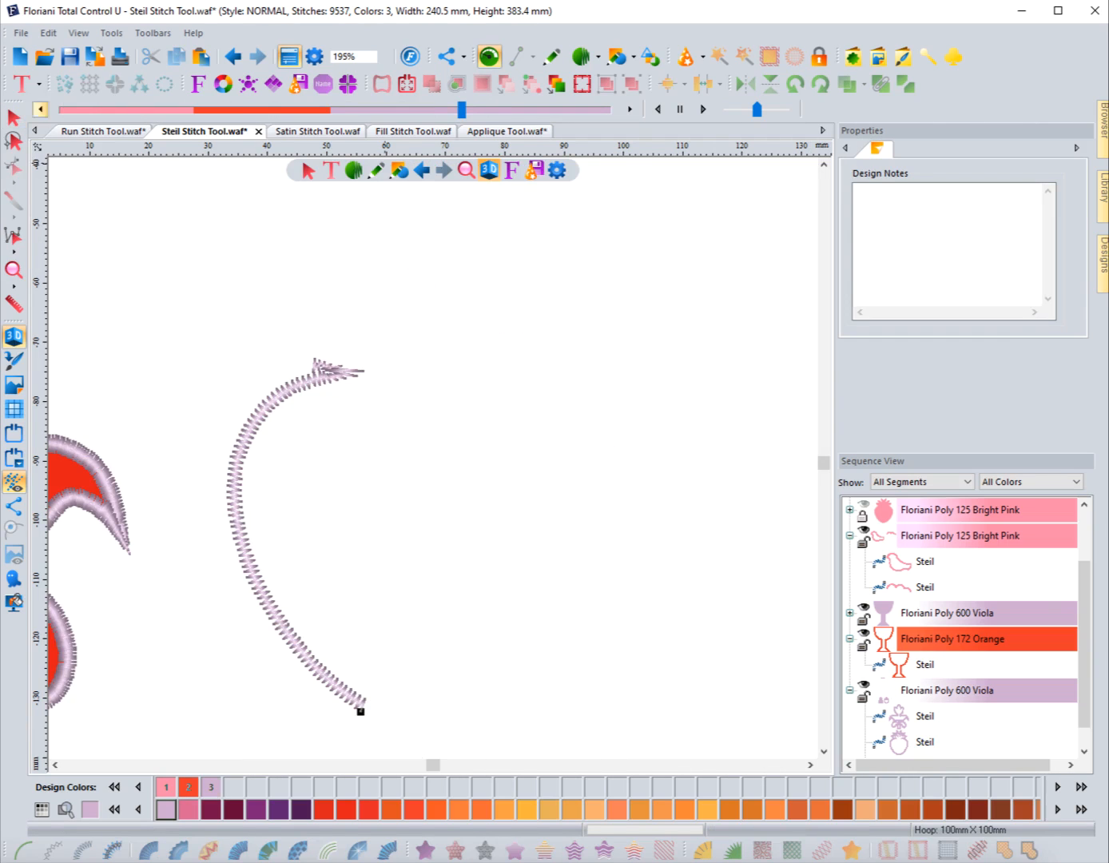
pyautogui.click(14, 117)
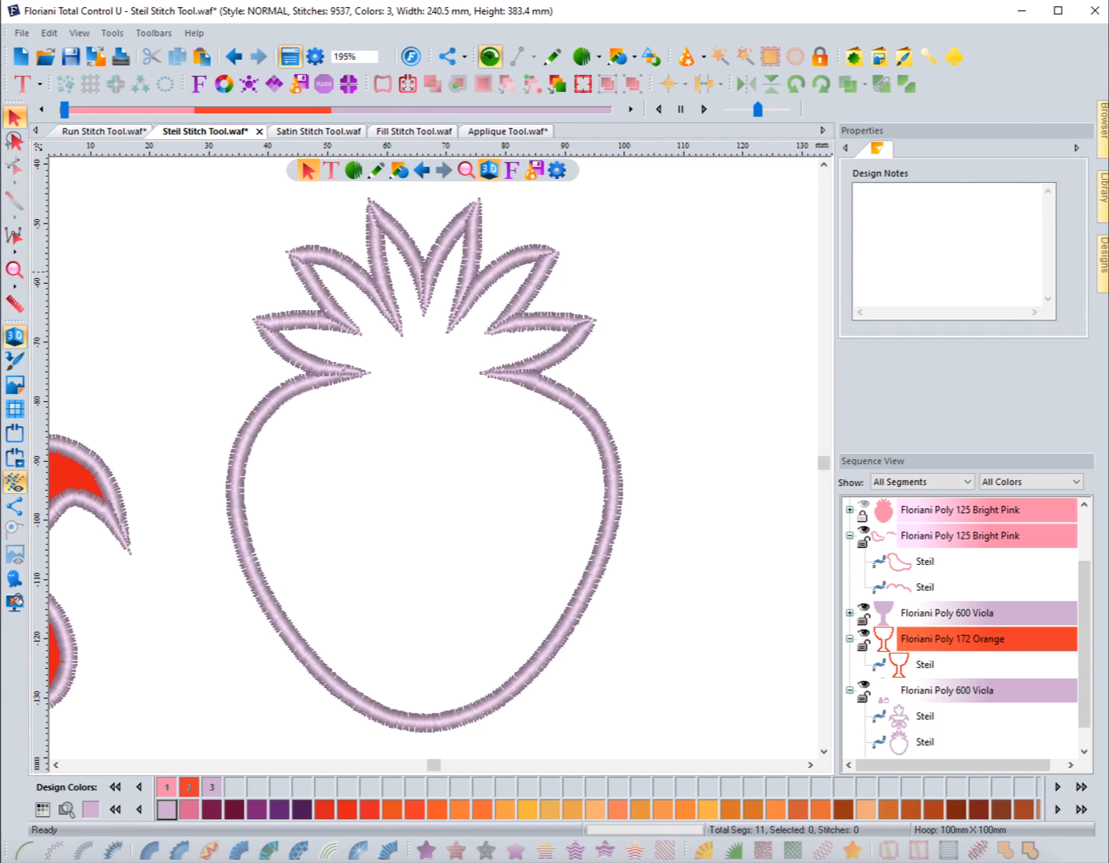
# Step: Set Center Line as the outline's only underlay, apply it and preview the sew-out
pyautogui.click(423, 272)
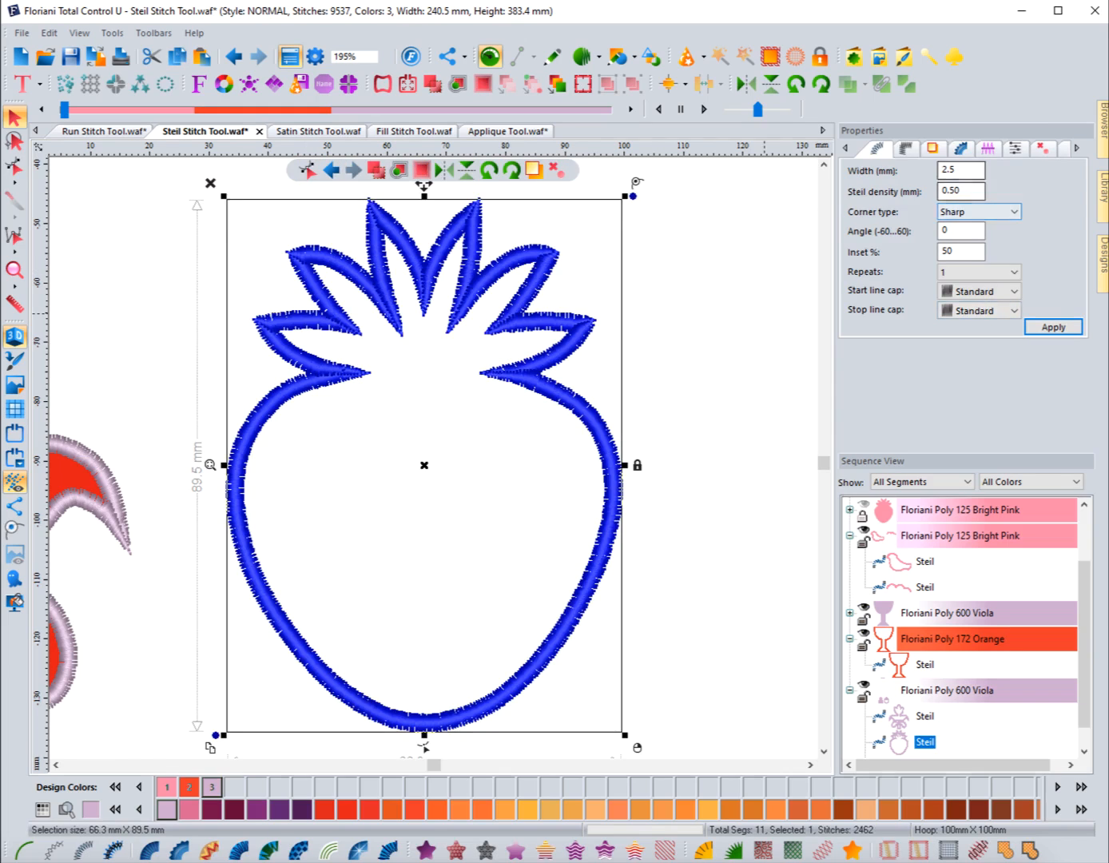
pyautogui.click(932, 149)
pyautogui.click(855, 195)
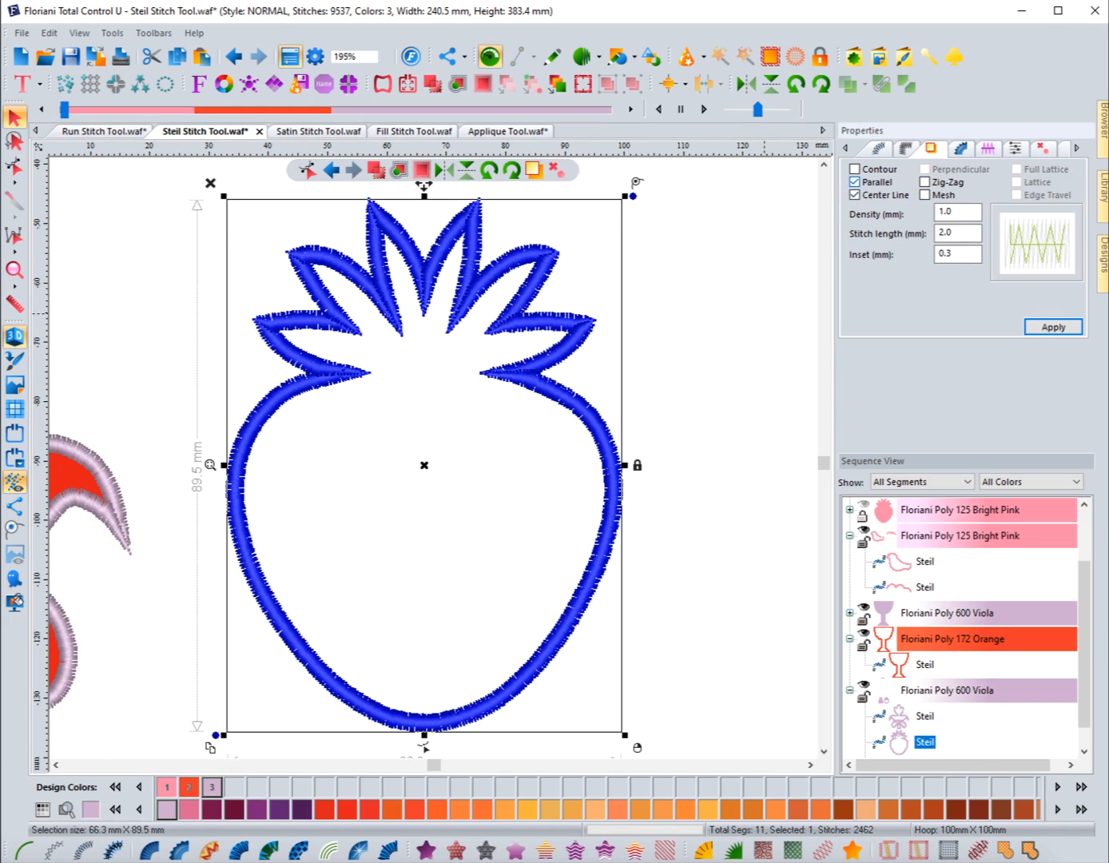
pyautogui.click(855, 182)
pyautogui.click(1053, 327)
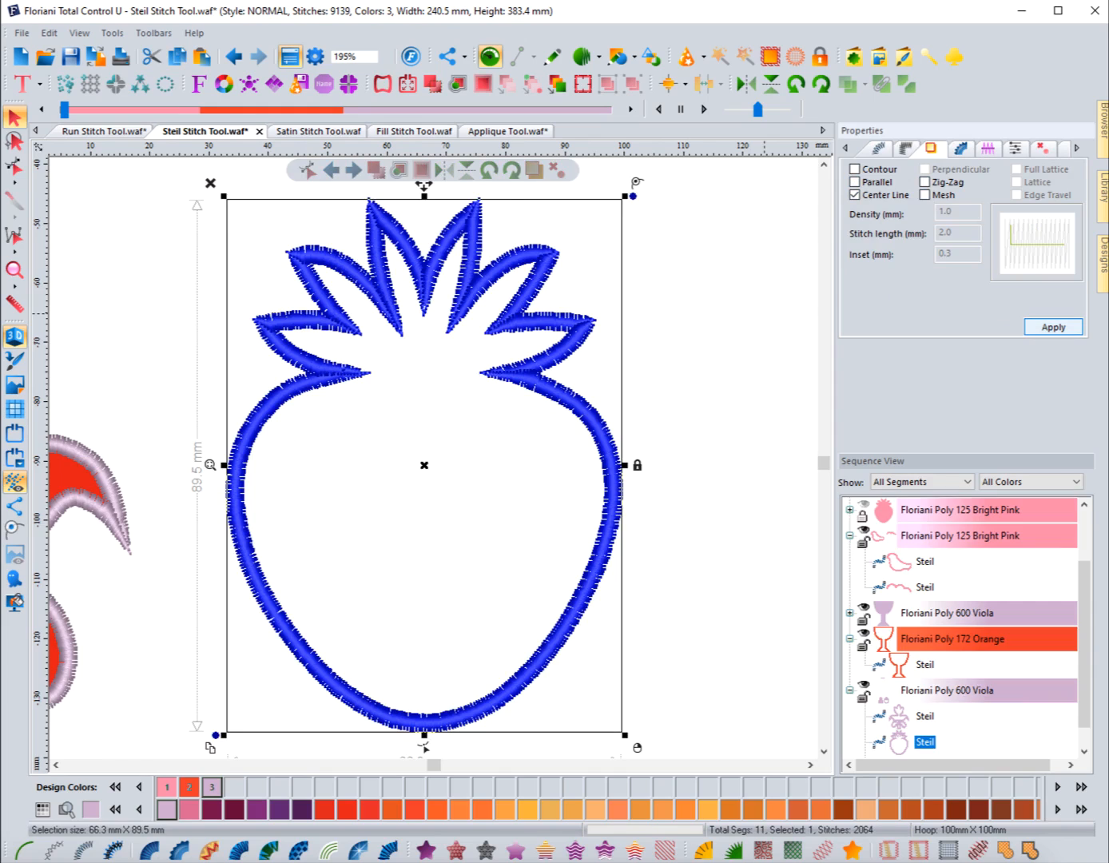
pyautogui.moveTo(64, 109); pyautogui.dragTo(478, 110)
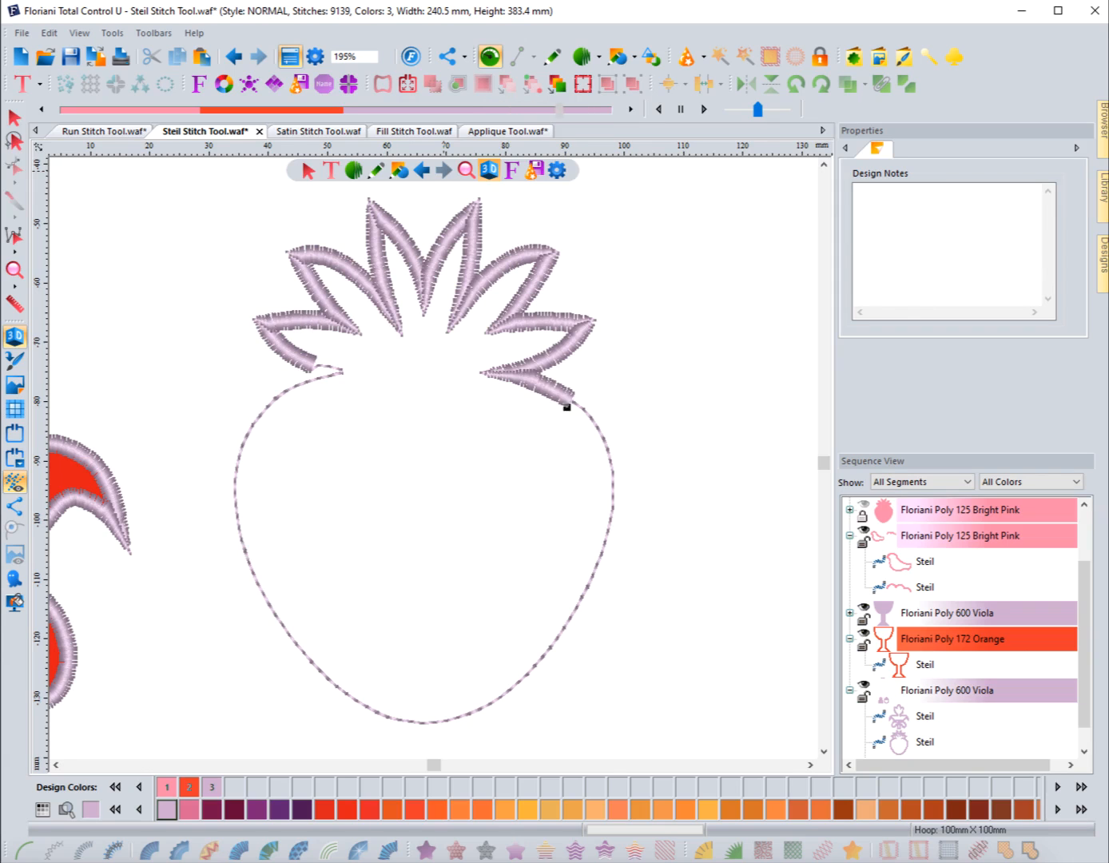
# Step: Add Zig-Zag to the strawberry outline's Center Line underlay, apply it and preview the sew-out
pyautogui.click(308, 169)
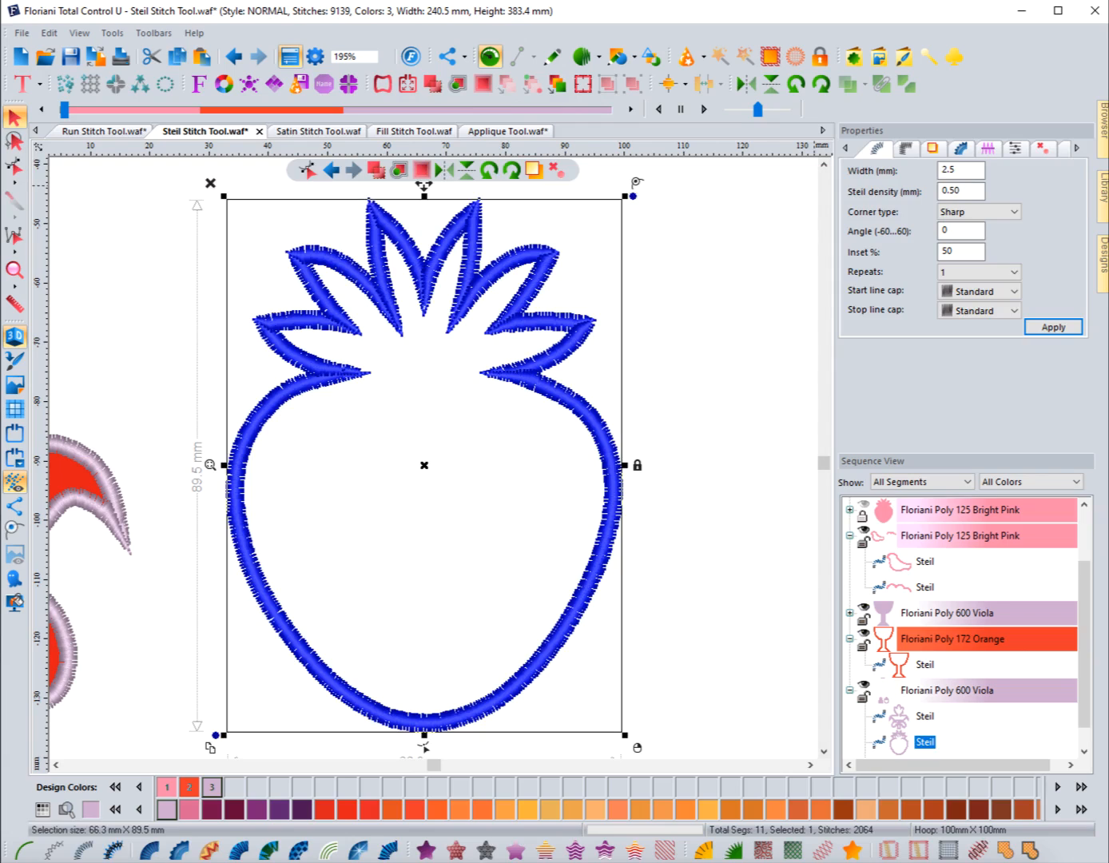
pyautogui.click(932, 148)
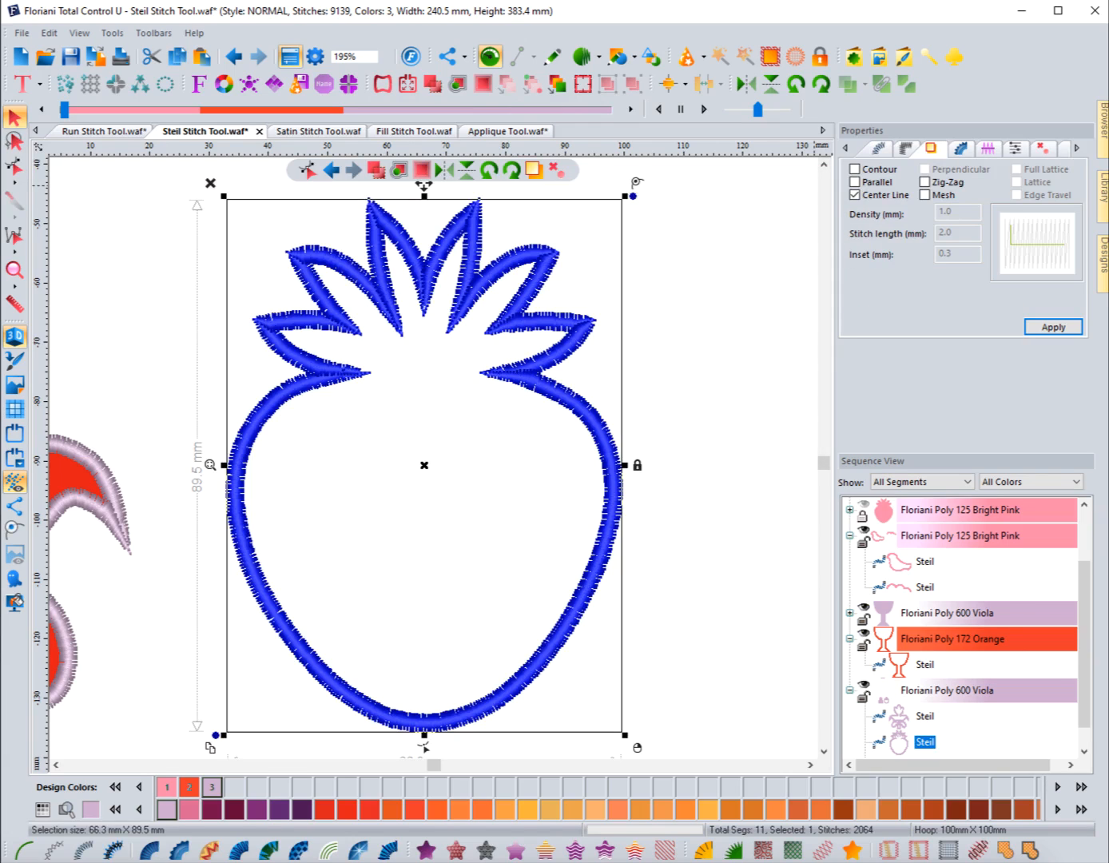
pyautogui.click(925, 183)
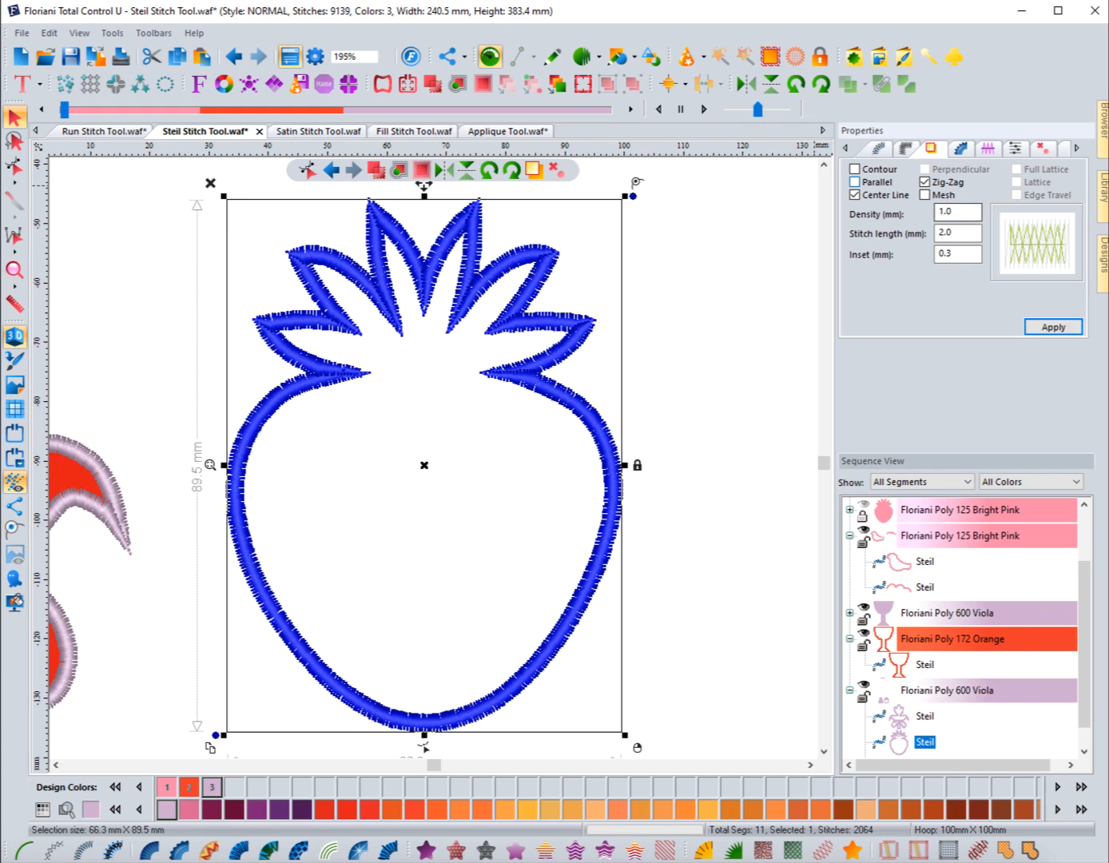
pyautogui.click(1053, 327)
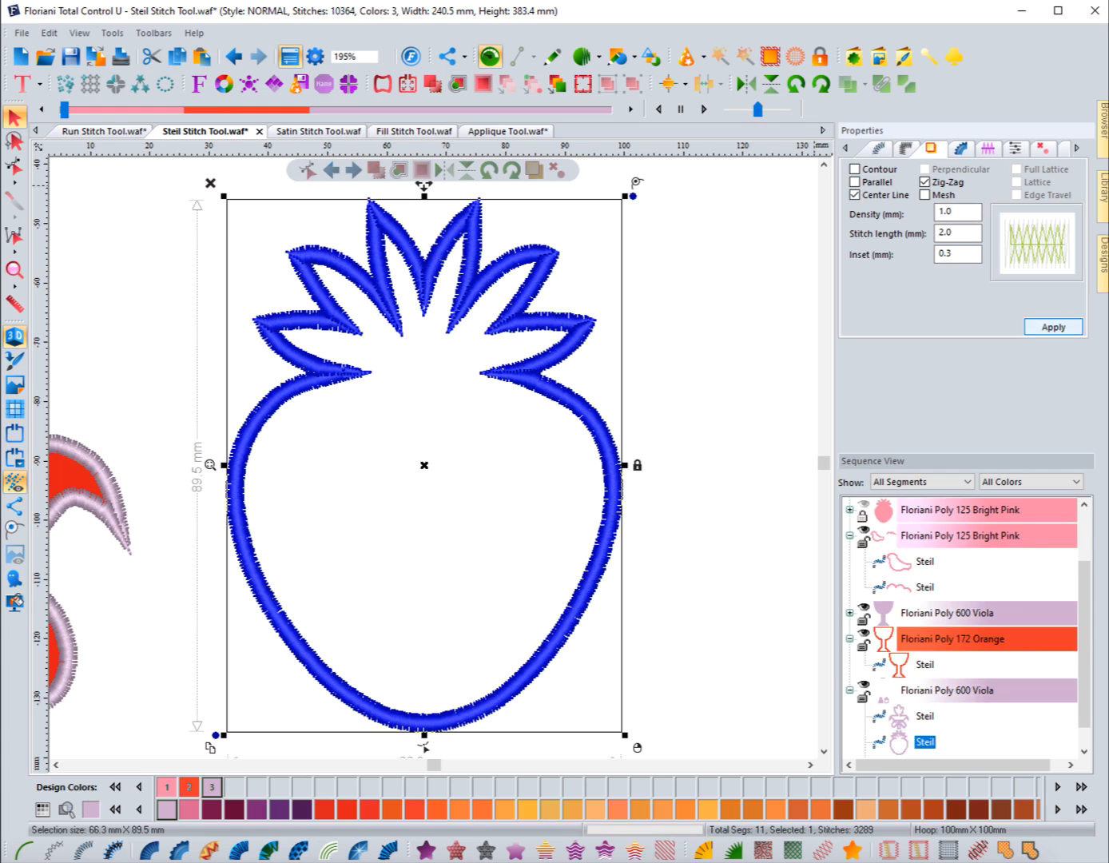
pyautogui.click(704, 109)
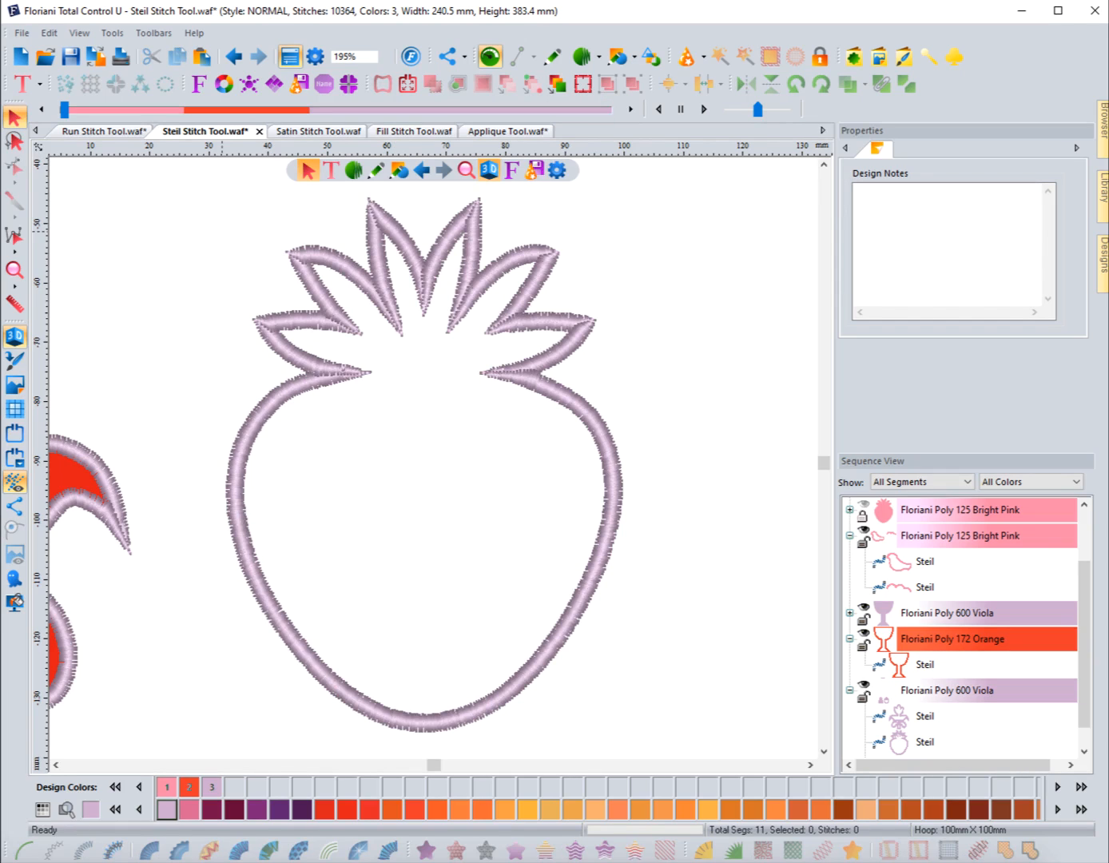
# Step: Replace the outline's Center Line and Zig-Zag underlays with Mesh, preview the sew-out and turn off the 3D view
pyautogui.click(292, 251)
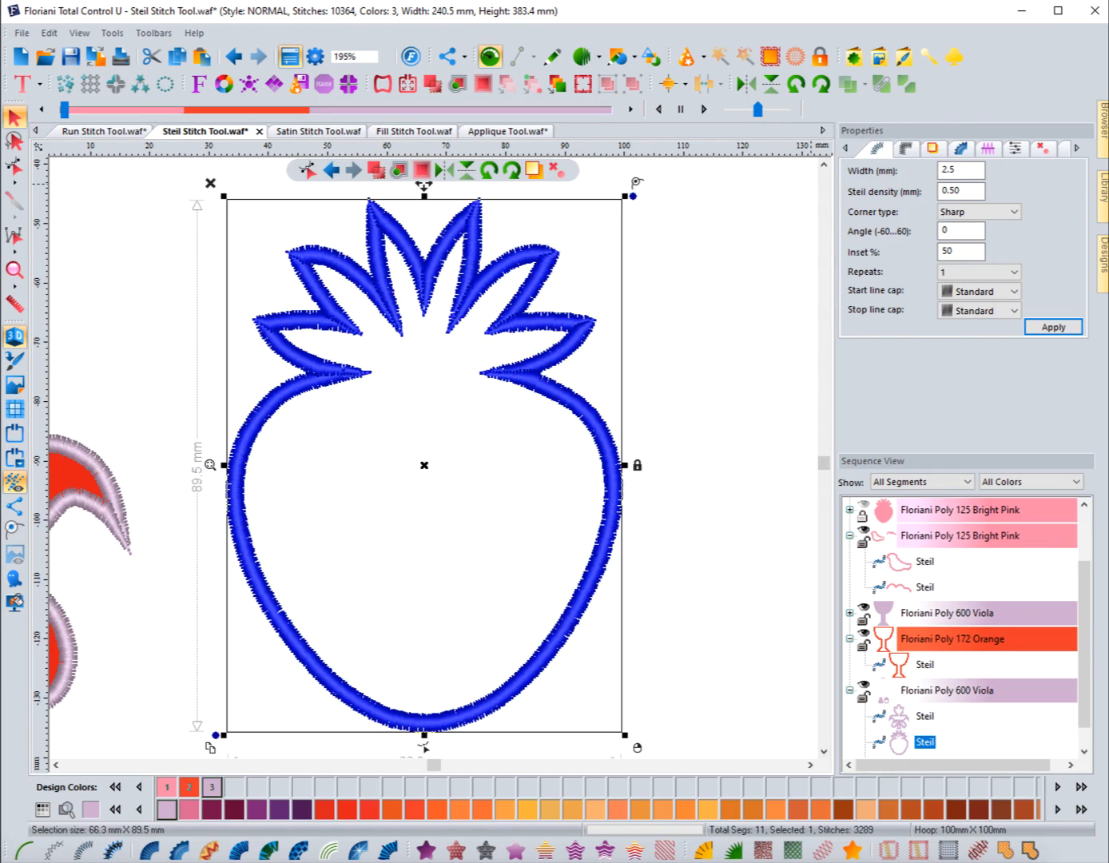
pyautogui.click(931, 147)
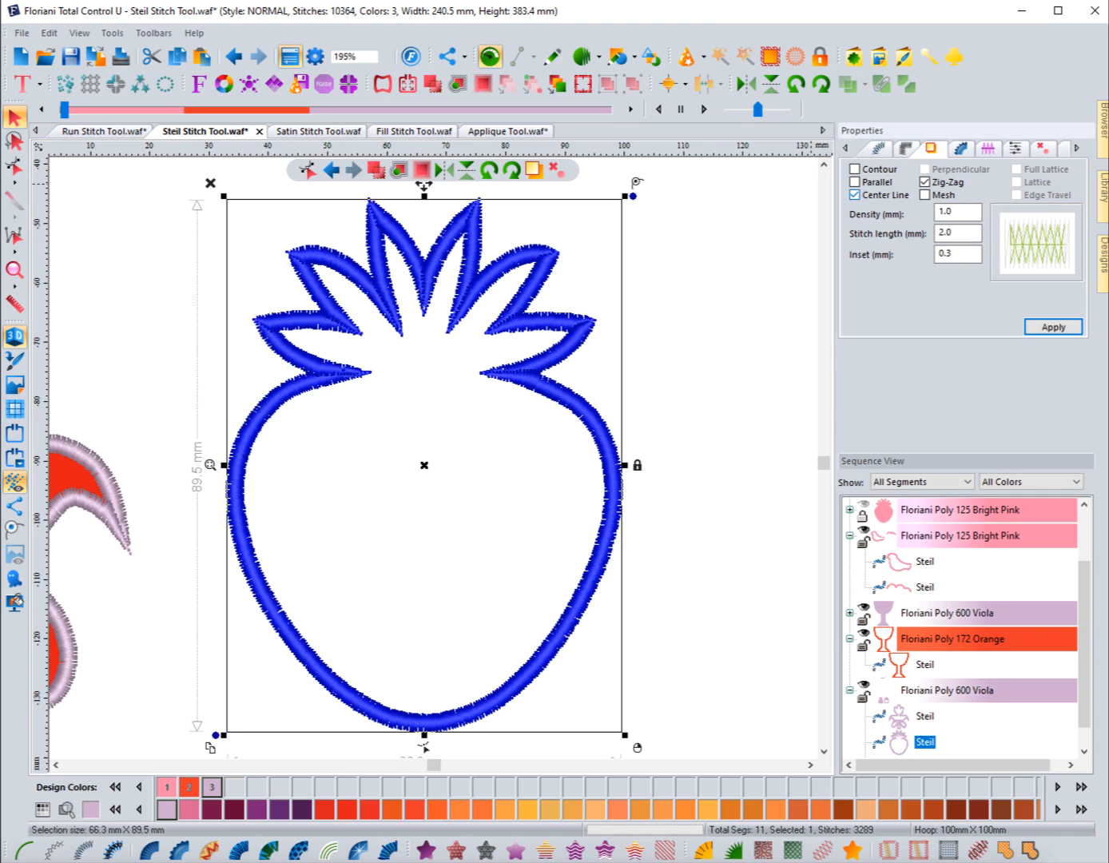
pyautogui.click(924, 181)
pyautogui.click(924, 181)
pyautogui.click(925, 195)
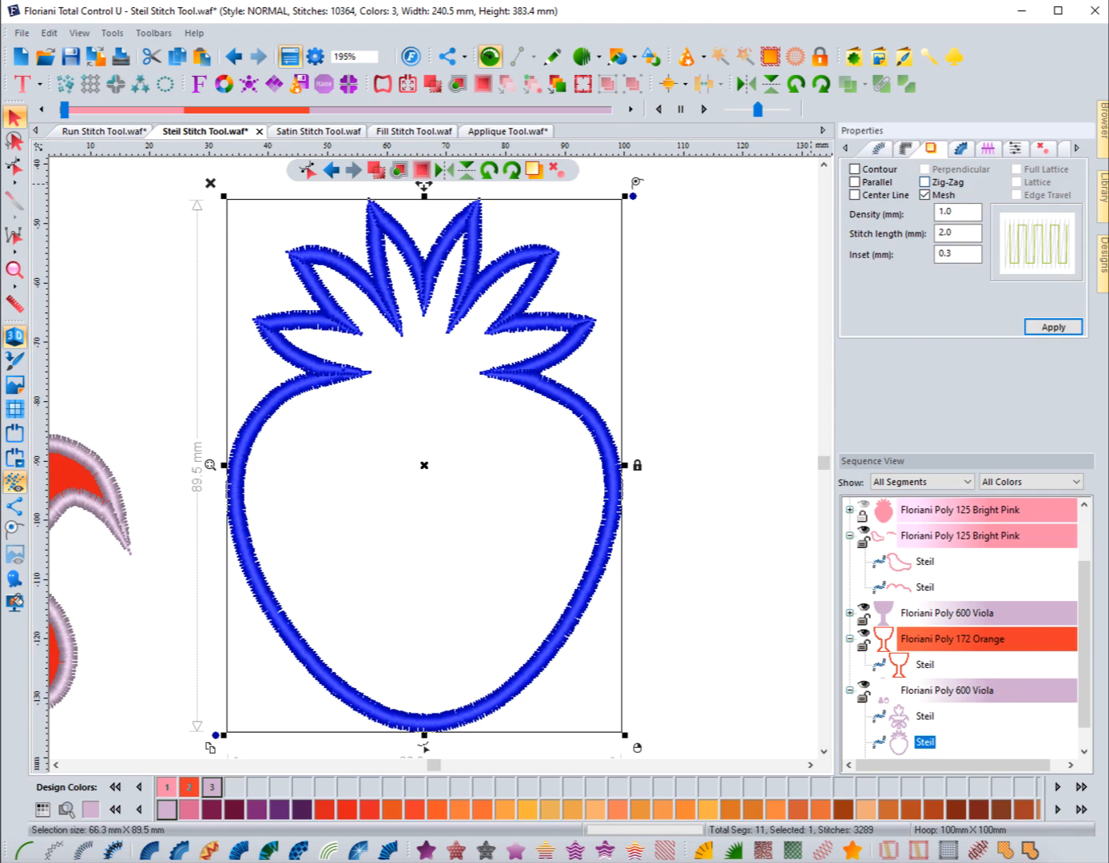
pyautogui.press('Return')
pyautogui.moveTo(64, 110); pyautogui.dragTo(444, 110)
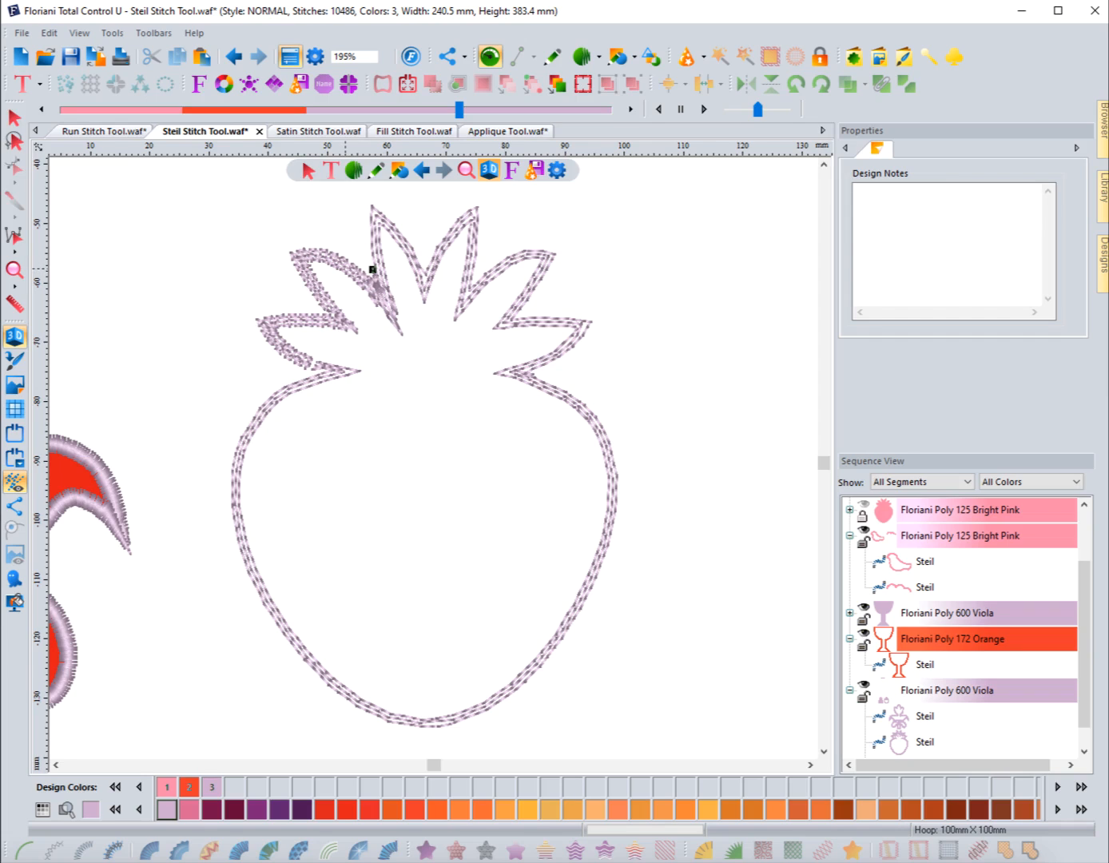
pyautogui.click(15, 336)
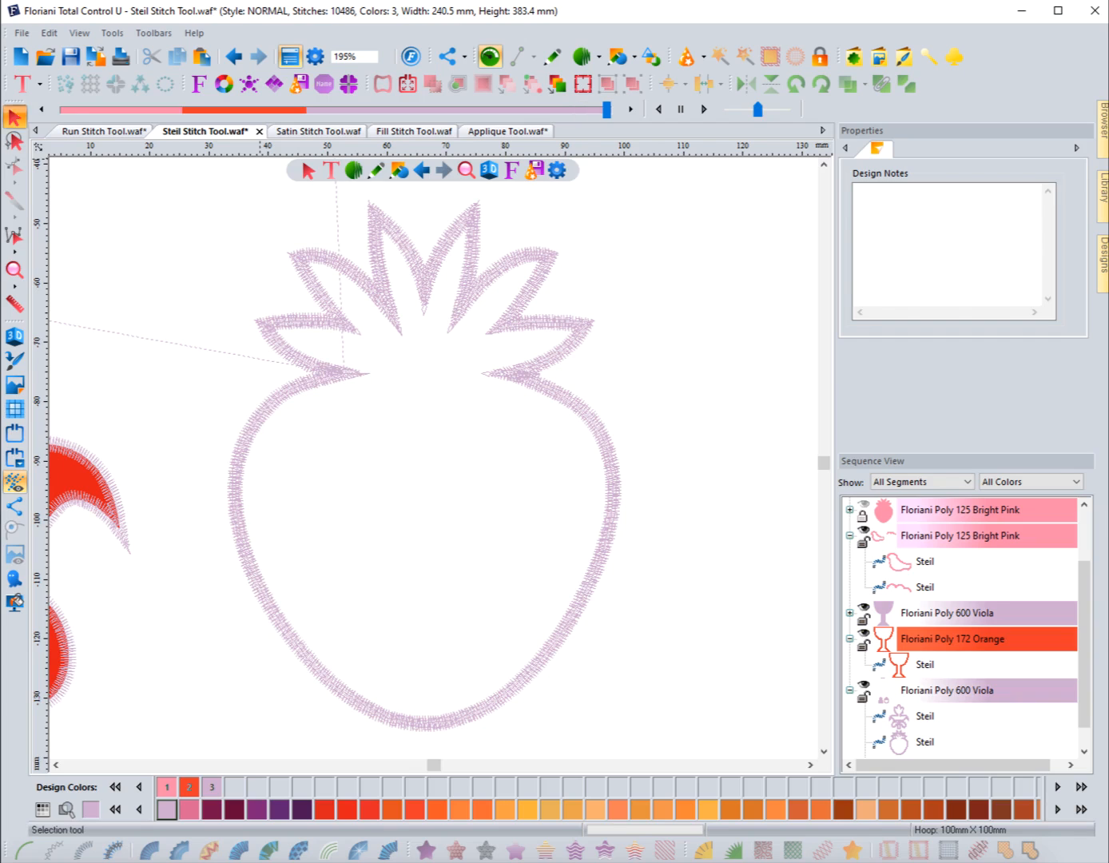
# Step: Replace the strawberry outline's Mesh underlay with Center Line and apply it
pyautogui.click(302, 259)
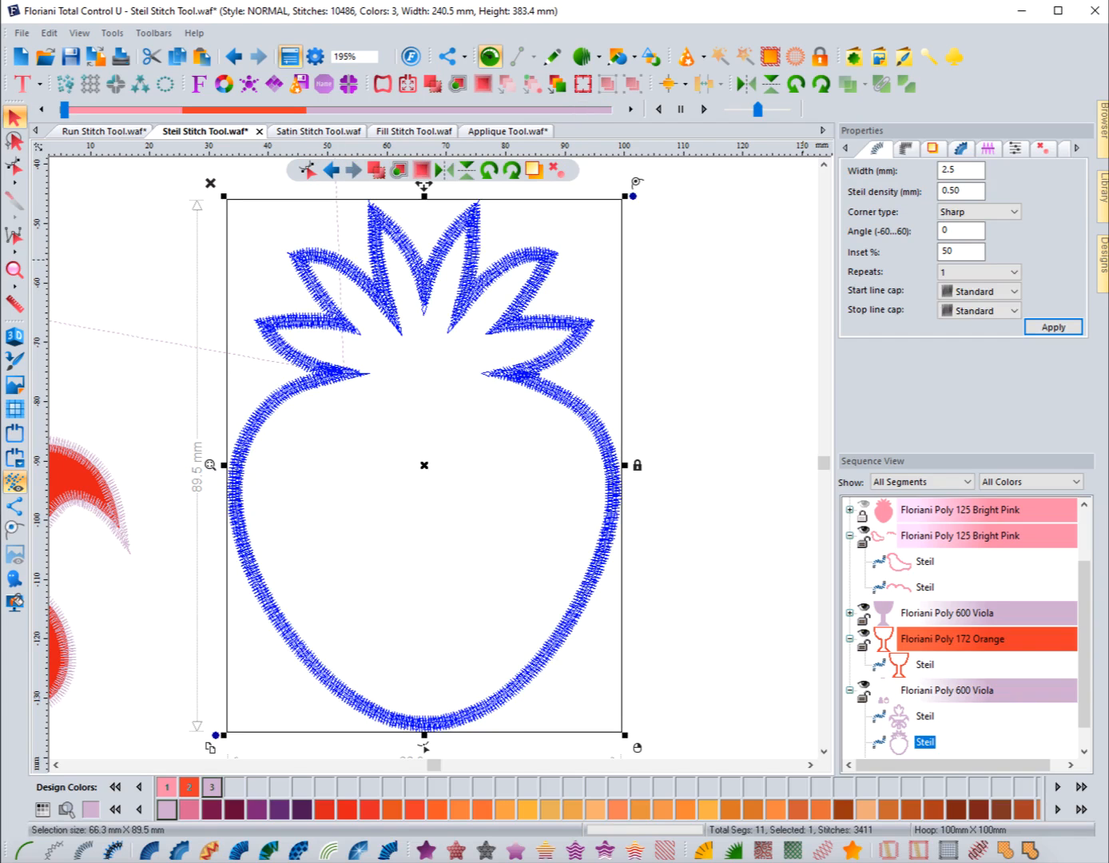
pyautogui.click(931, 147)
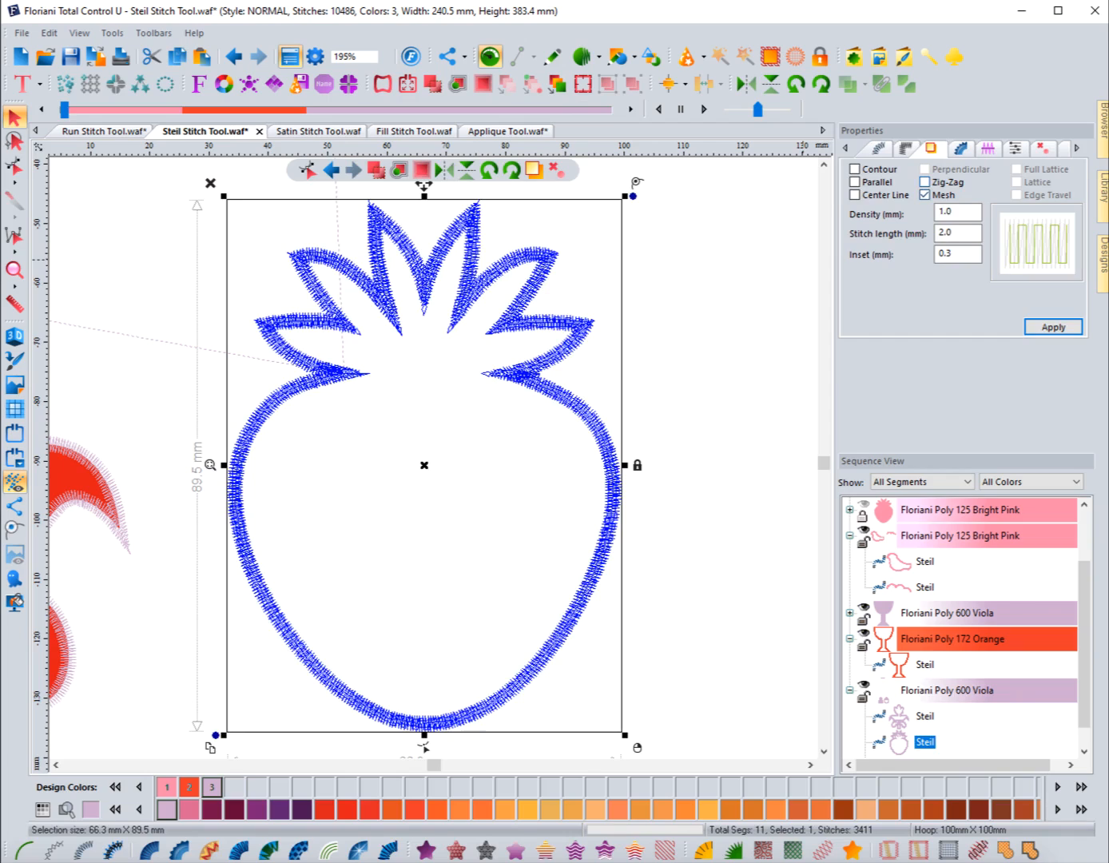
pyautogui.click(924, 194)
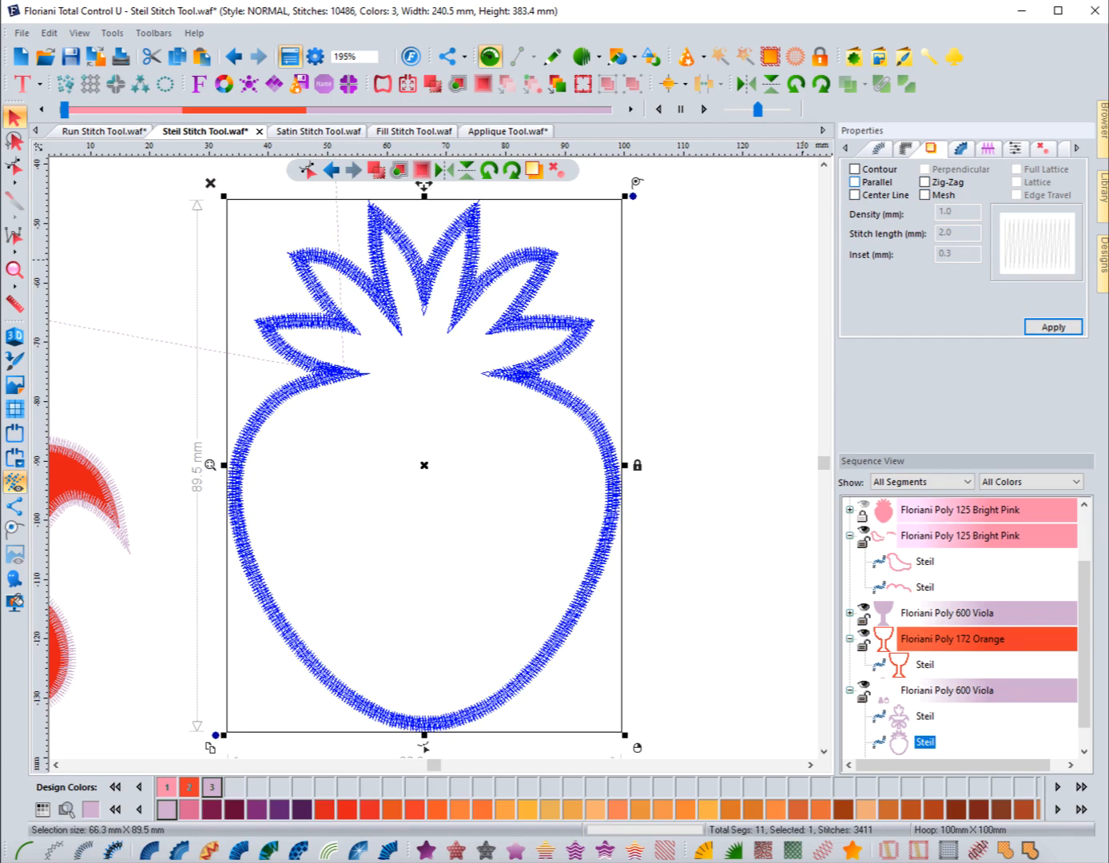
pyautogui.click(855, 182)
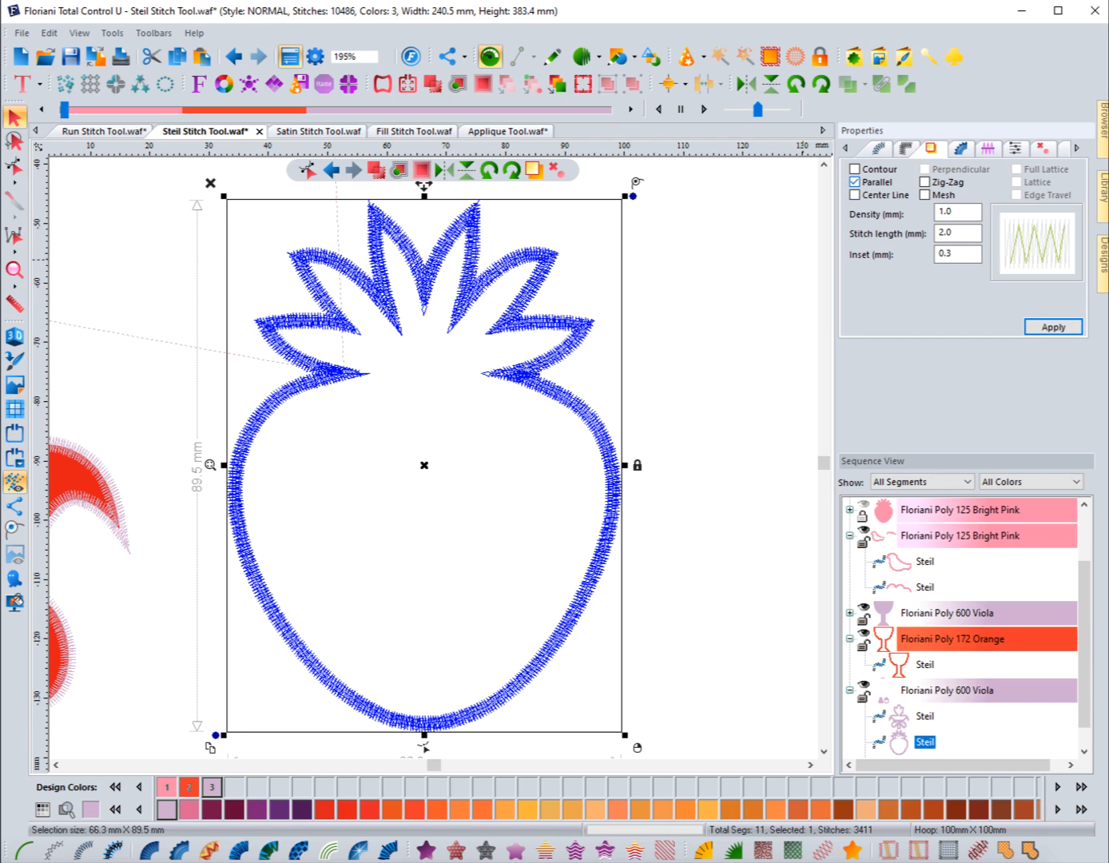
pyautogui.click(854, 195)
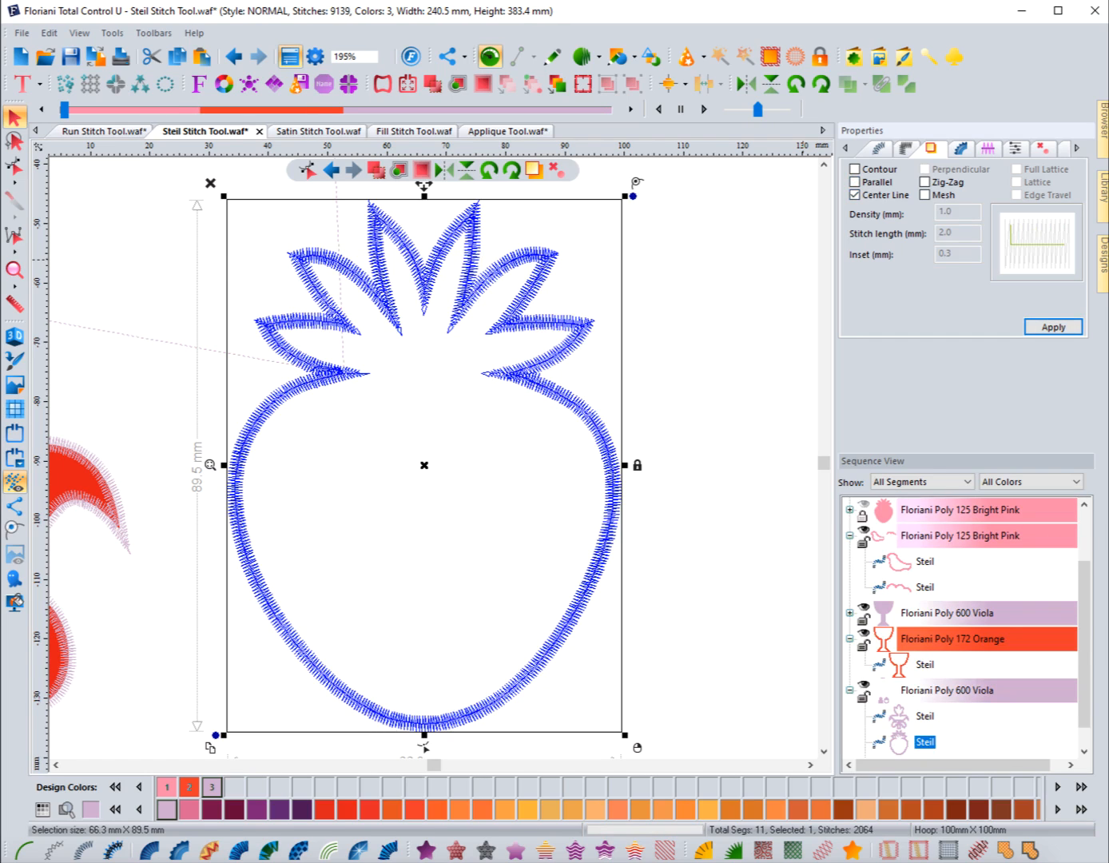
# Step: Switch the outline's underlay to Parallel with a density of 2.0 mm, apply it and preview the sew-out
pyautogui.click(855, 182)
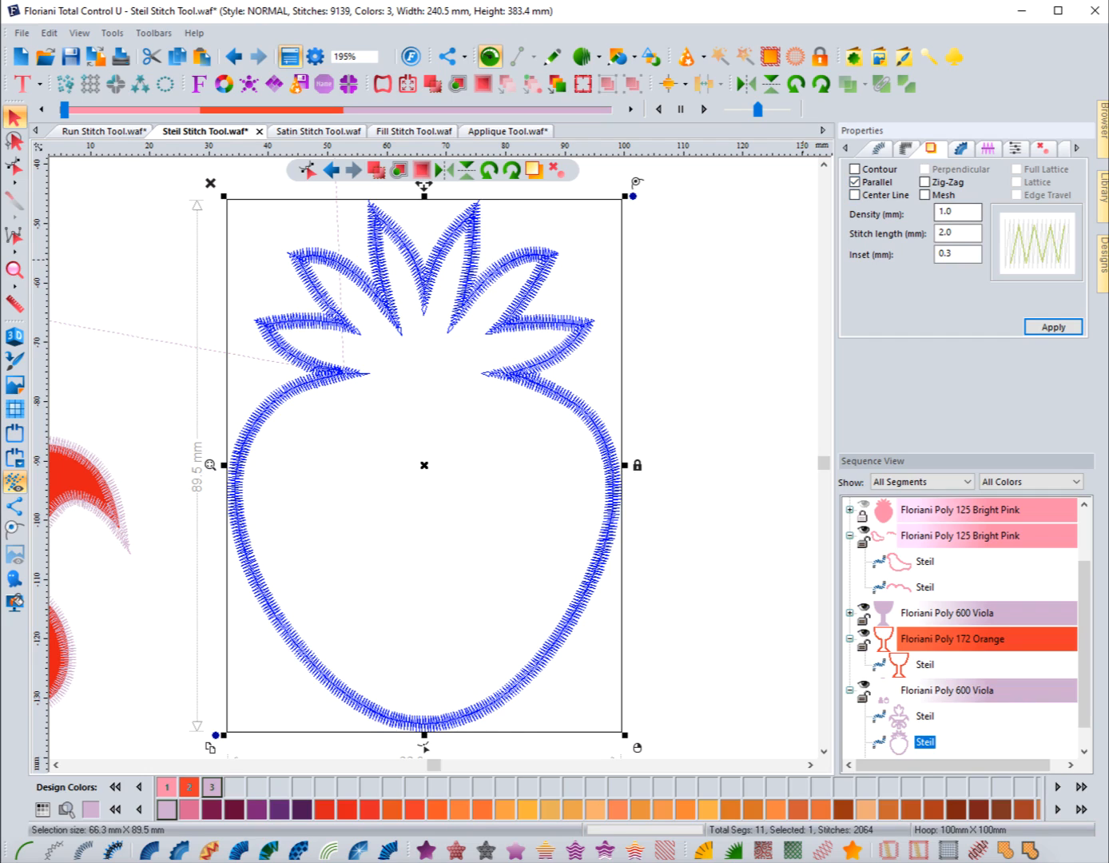
pyautogui.doubleClick(946, 212)
pyautogui.write('2')
pyautogui.click(1053, 327)
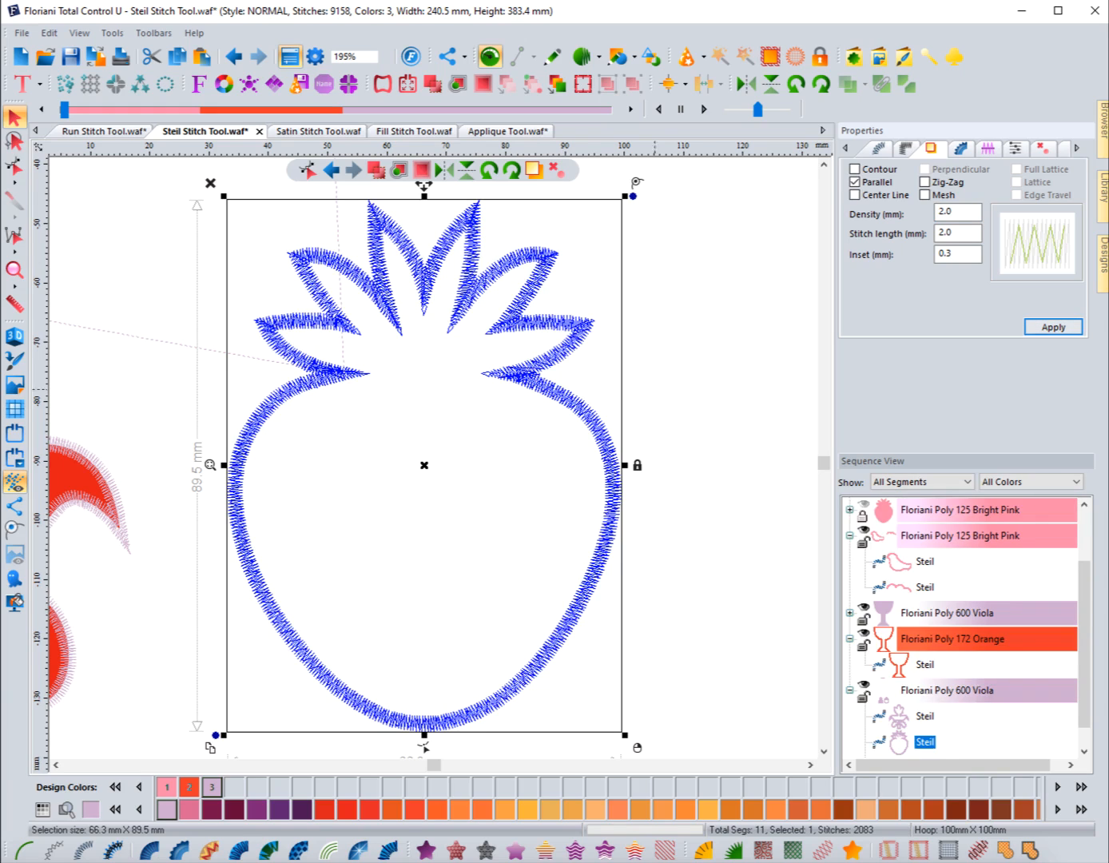
pyautogui.moveTo(64, 109); pyautogui.dragTo(495, 110)
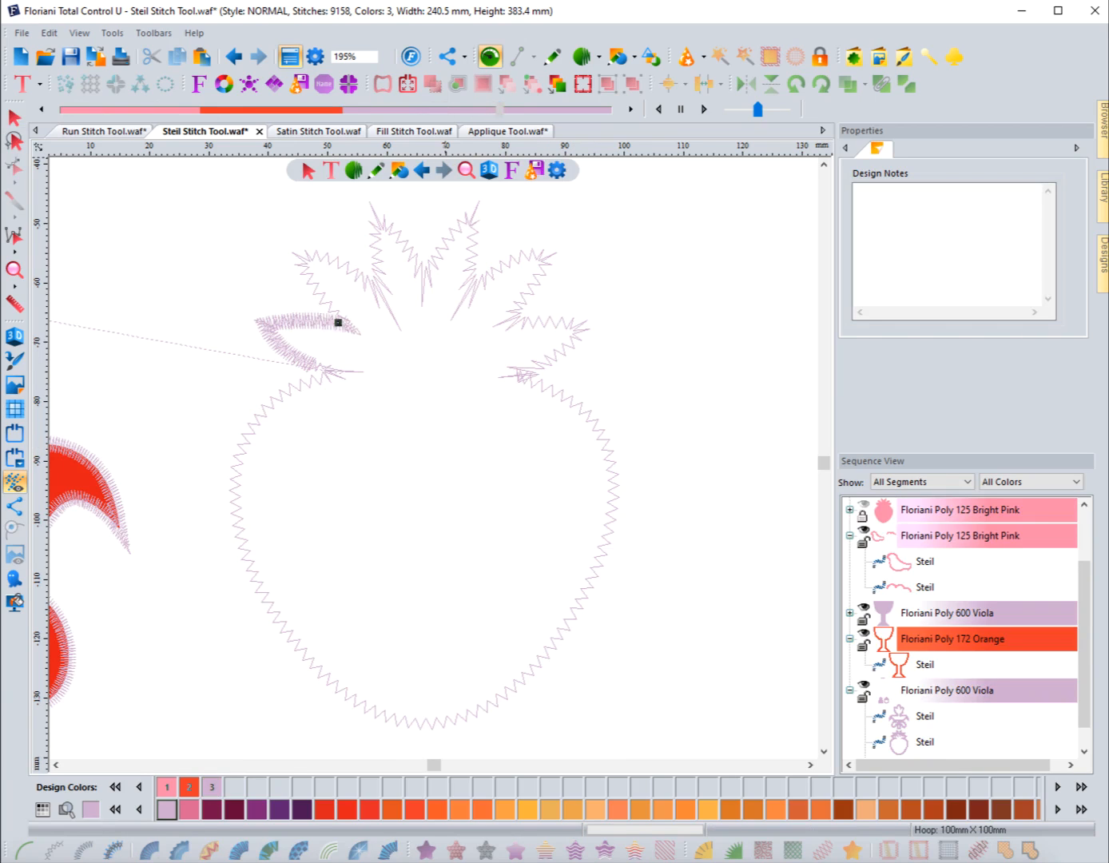
pyautogui.moveTo(554, 109); pyautogui.dragTo(479, 109)
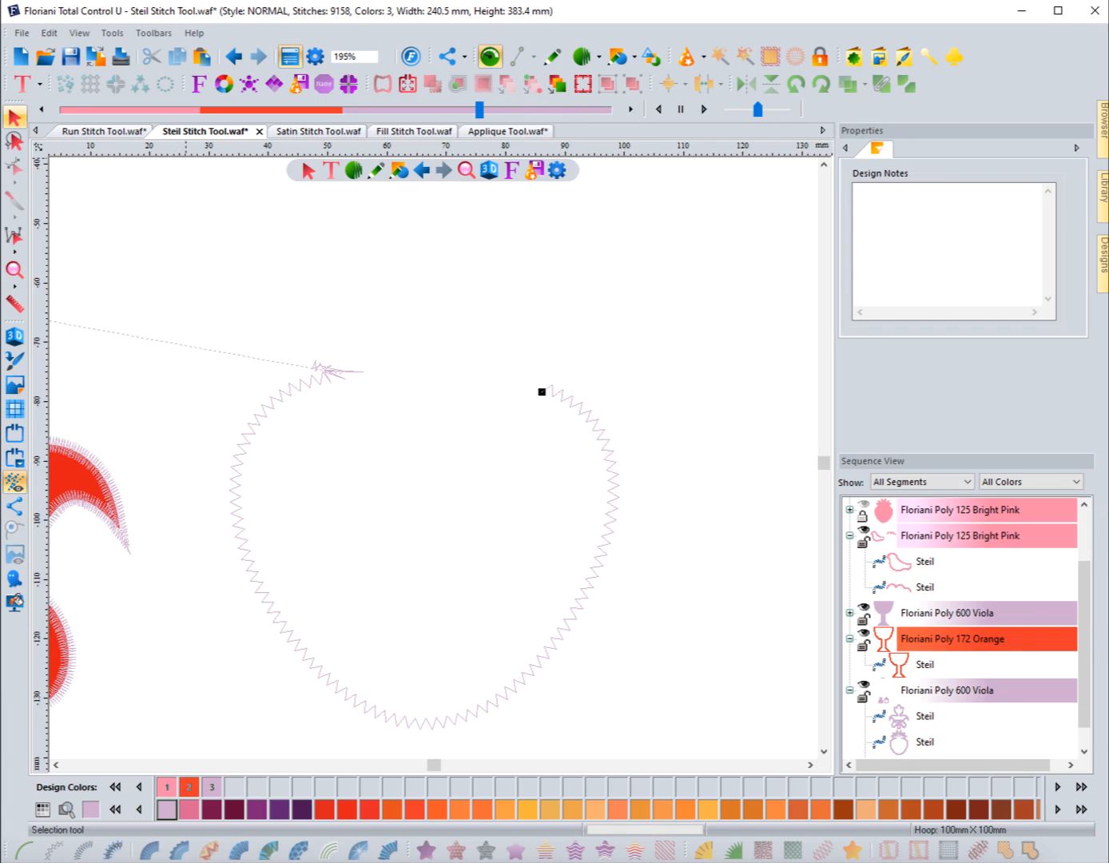
pyautogui.click(14, 117)
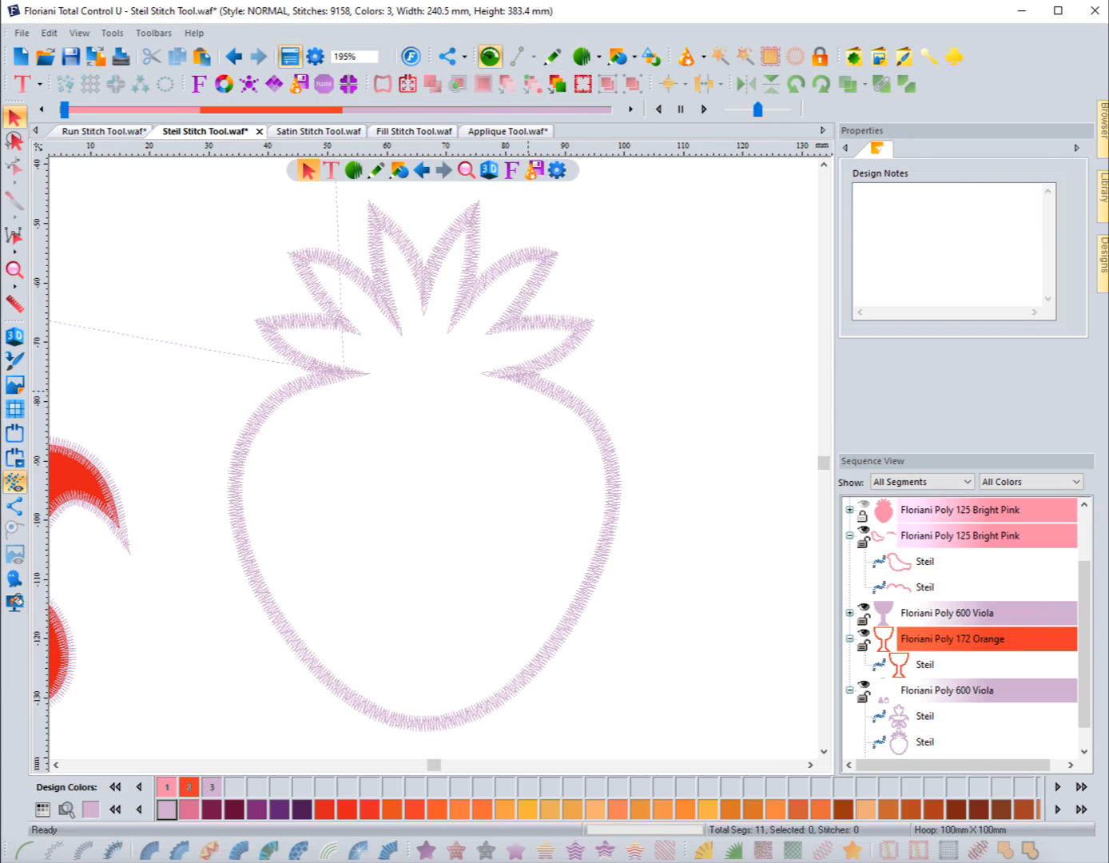
# Step: Set the outline's Parallel underlay density to 1.0 mm and preview the sew-out
pyautogui.click(528, 383)
pyautogui.click(932, 148)
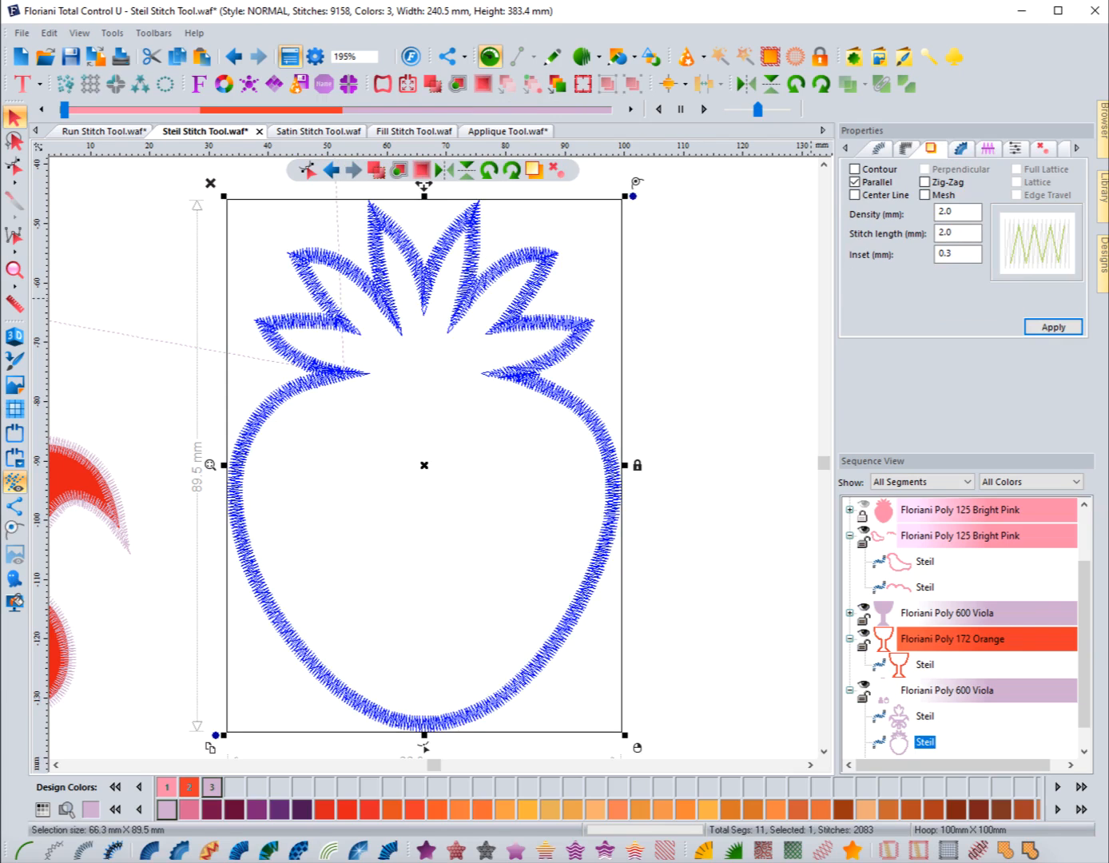
pyautogui.doubleClick(945, 212)
pyautogui.write('1')
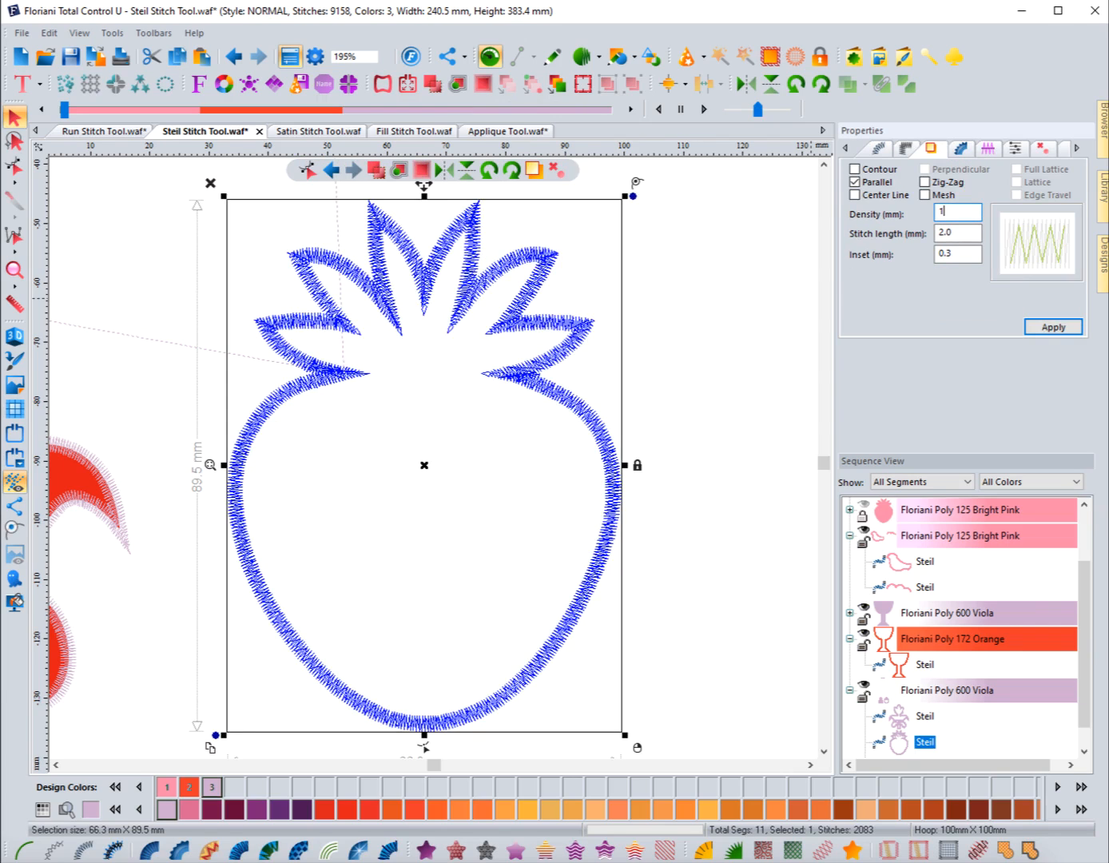
pyautogui.press('Return')
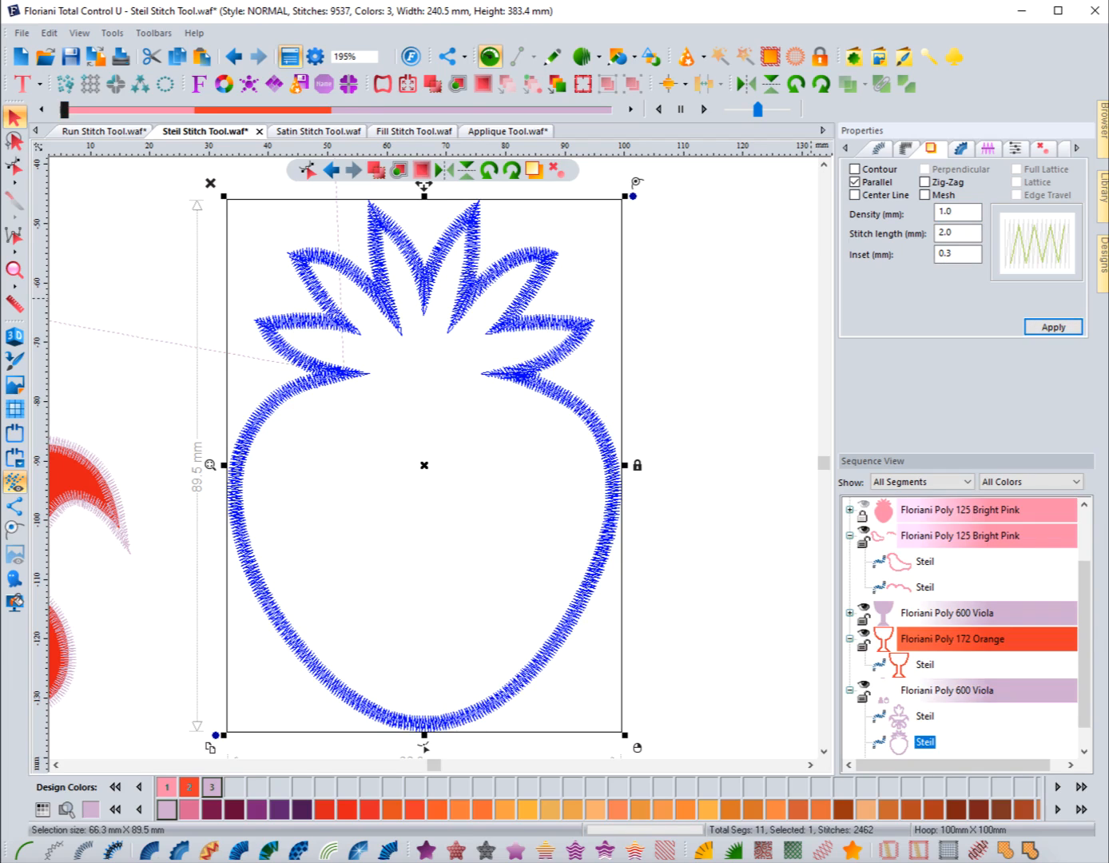
pyautogui.moveTo(64, 110); pyautogui.dragTo(417, 111)
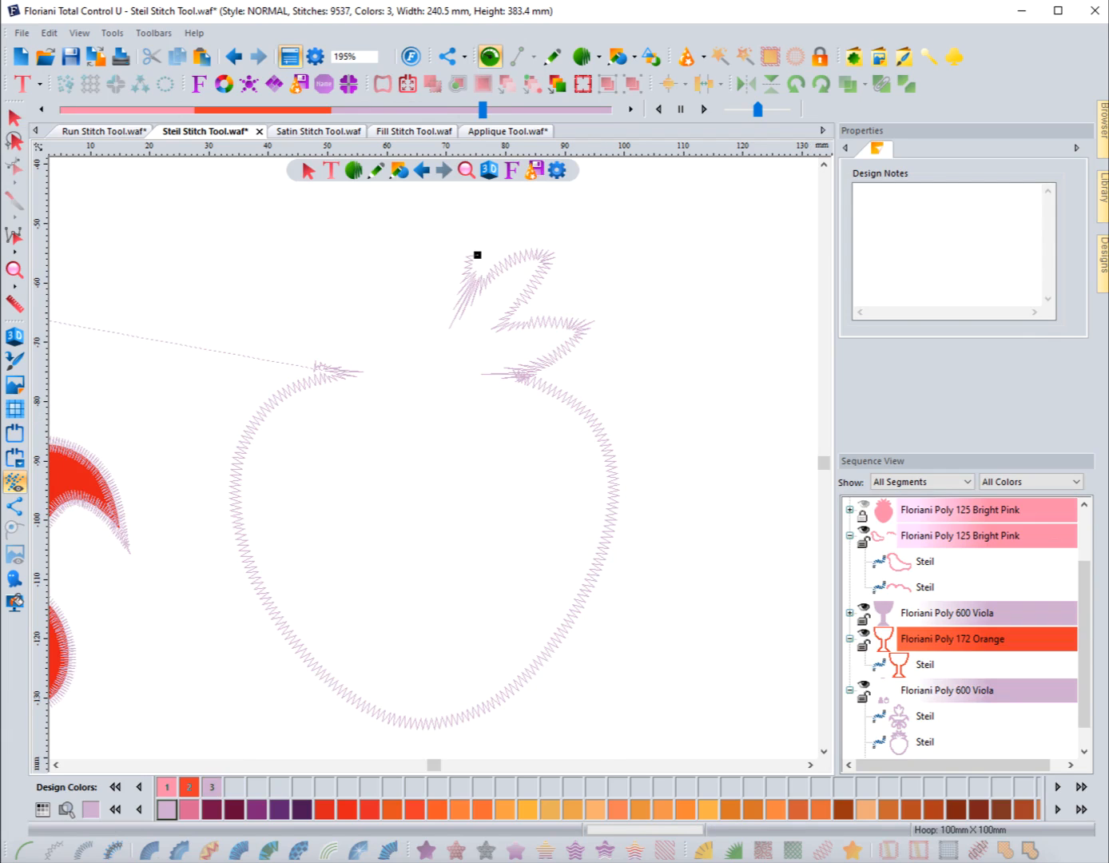
pyautogui.press('Escape')
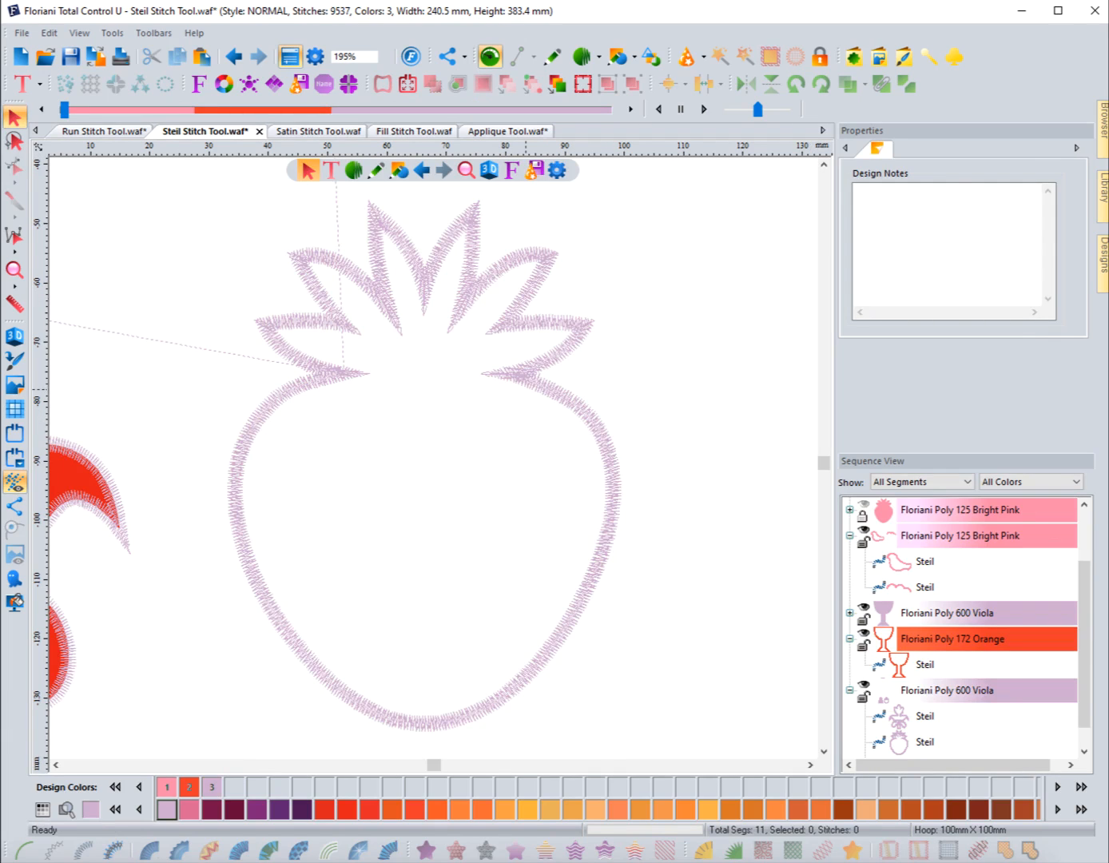
# Step: Set the outline's Parallel underlay inset to 0.1 mm and preview the sew-out
pyautogui.click(526, 378)
pyautogui.click(931, 149)
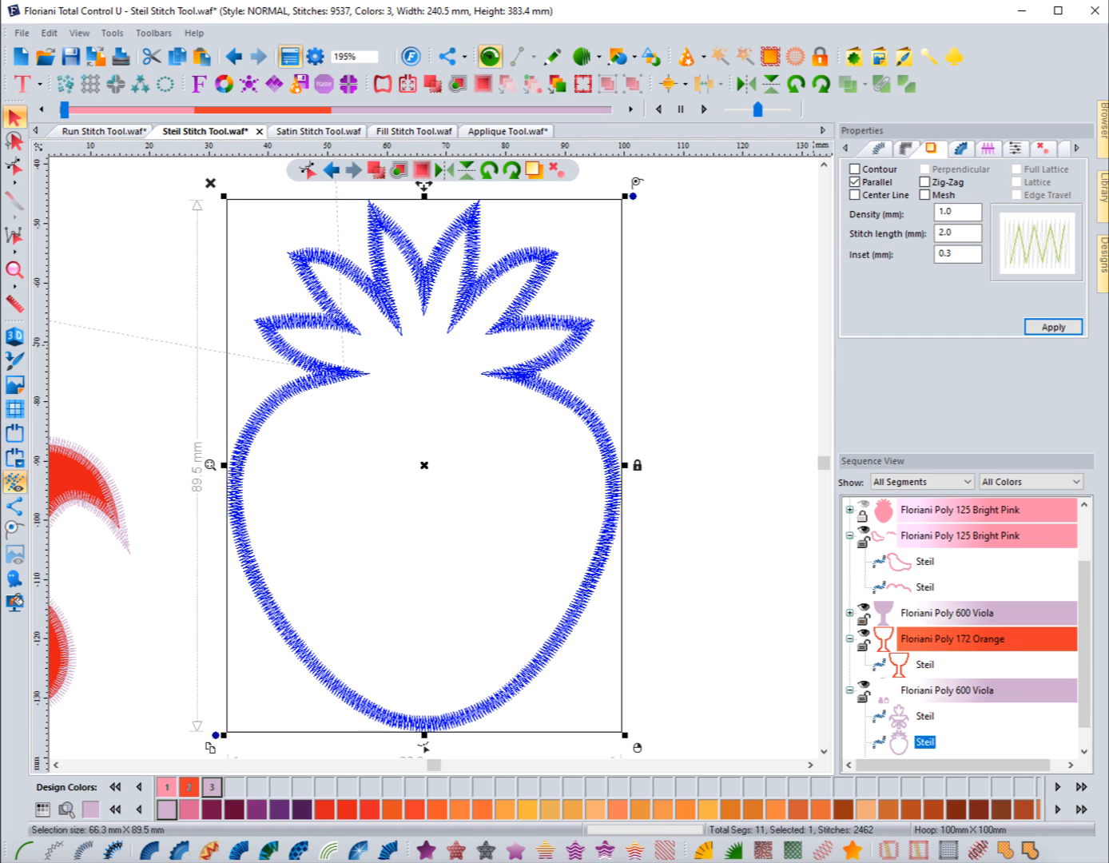
pyautogui.press('Tab')
pyautogui.press('Tab')
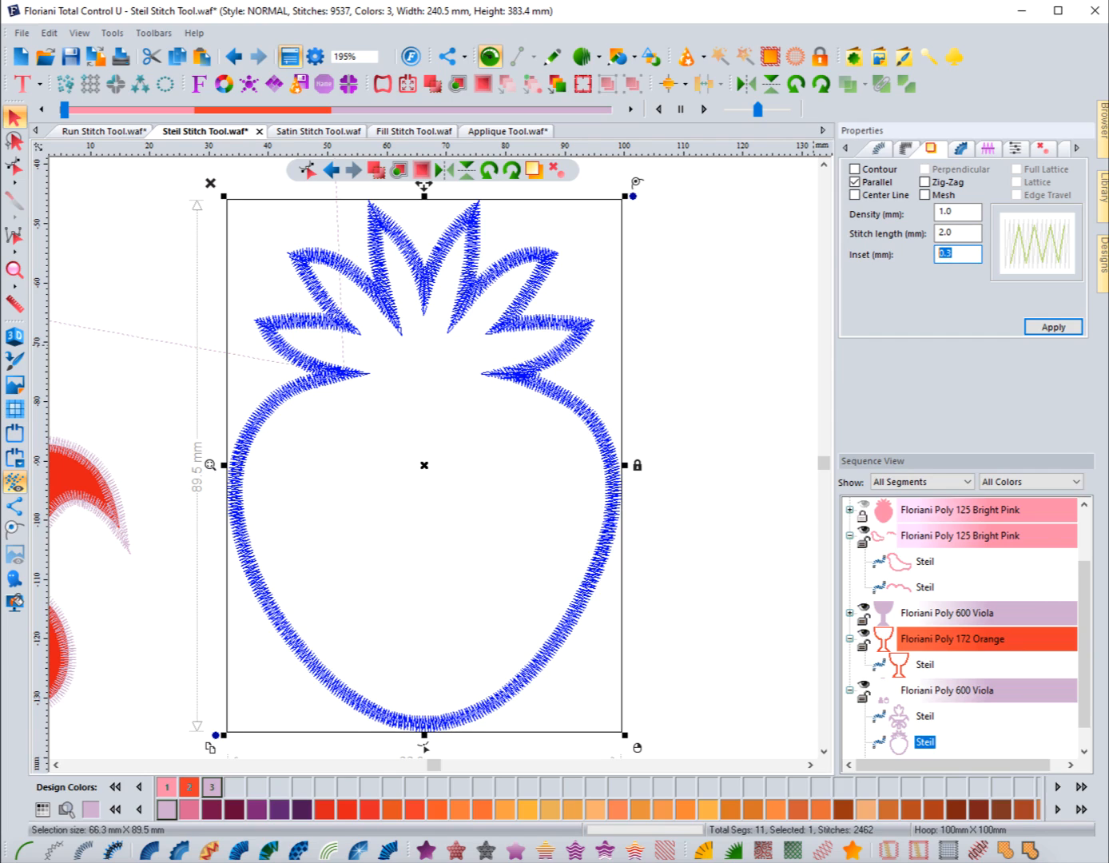
pyautogui.write('0.1')
pyautogui.press('Return')
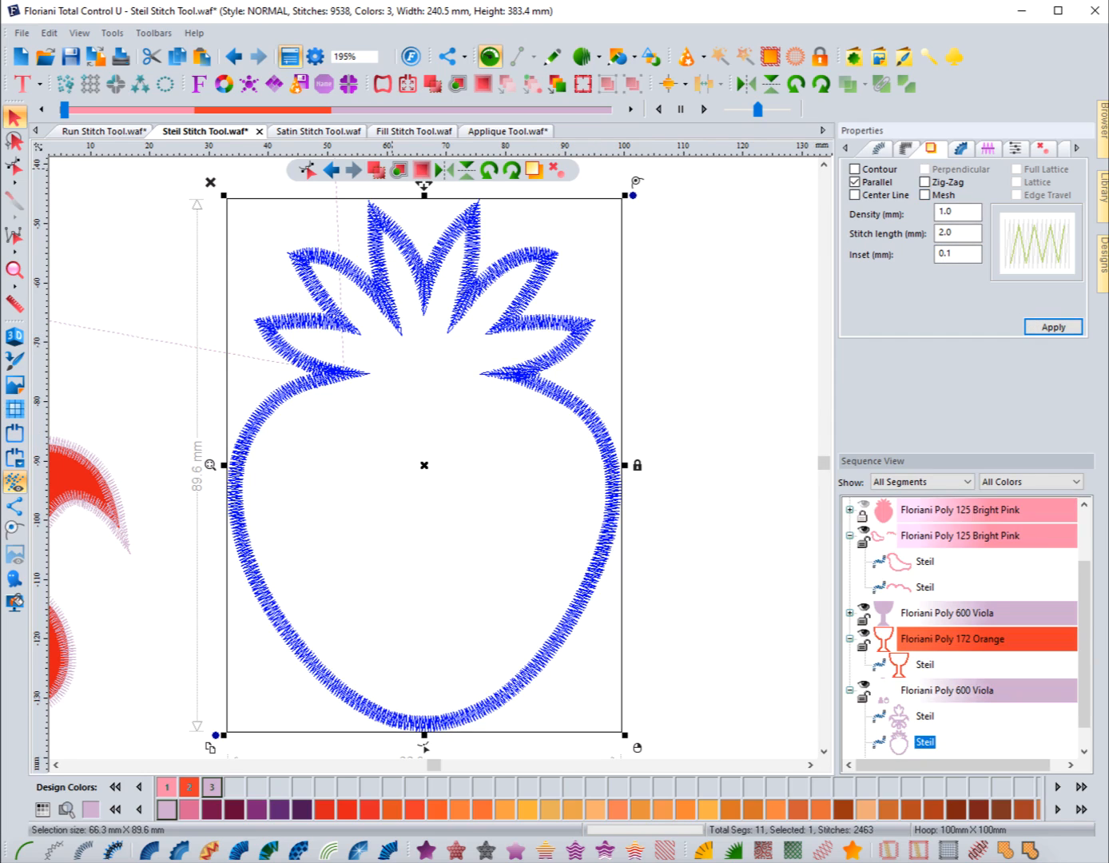
pyautogui.moveTo(64, 109); pyautogui.dragTo(453, 109)
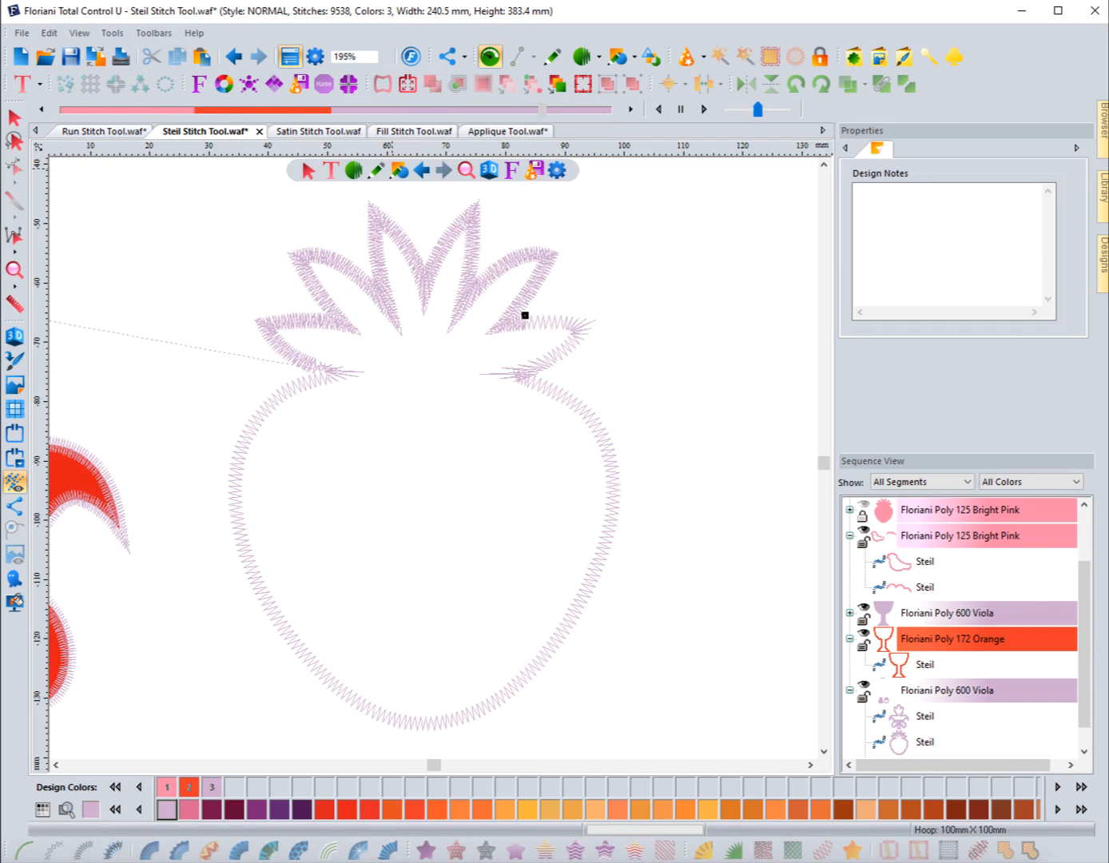
pyautogui.press('Return')
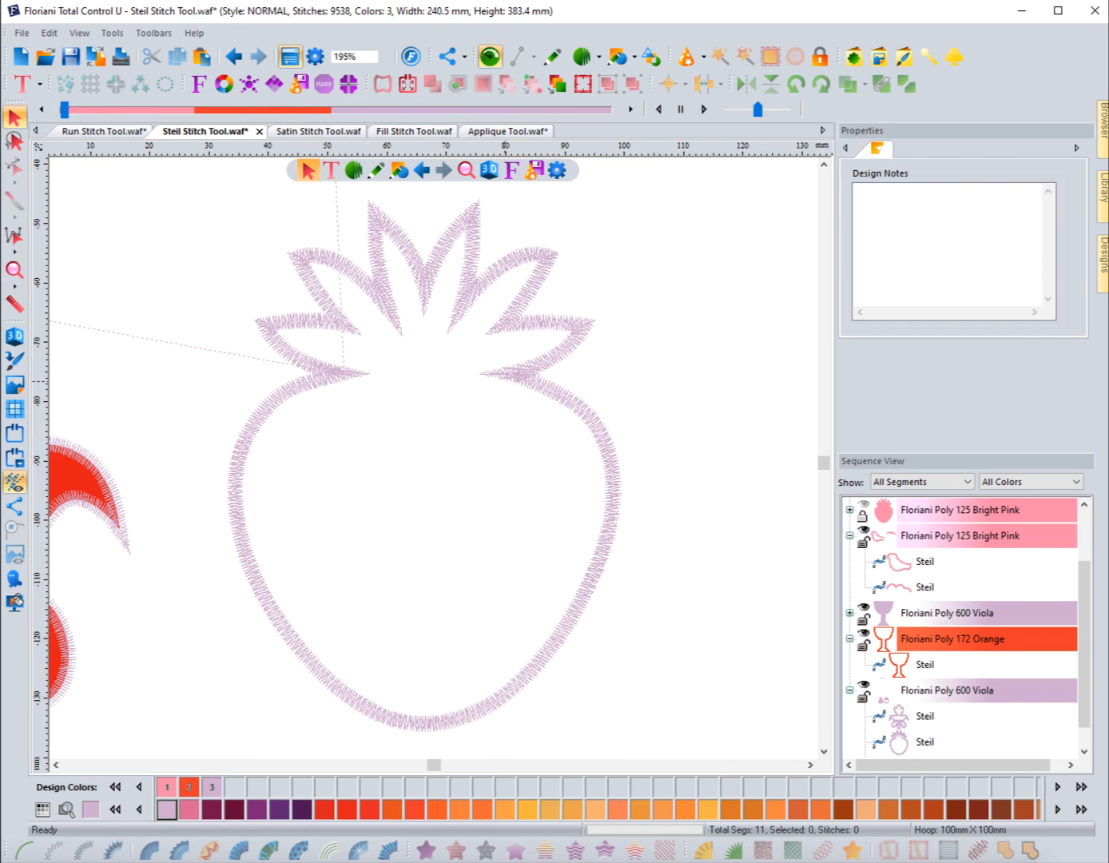
# Step: Set the outline's Parallel underlay inset to 0.3 mm and apply it
pyautogui.click(523, 378)
pyautogui.click(932, 148)
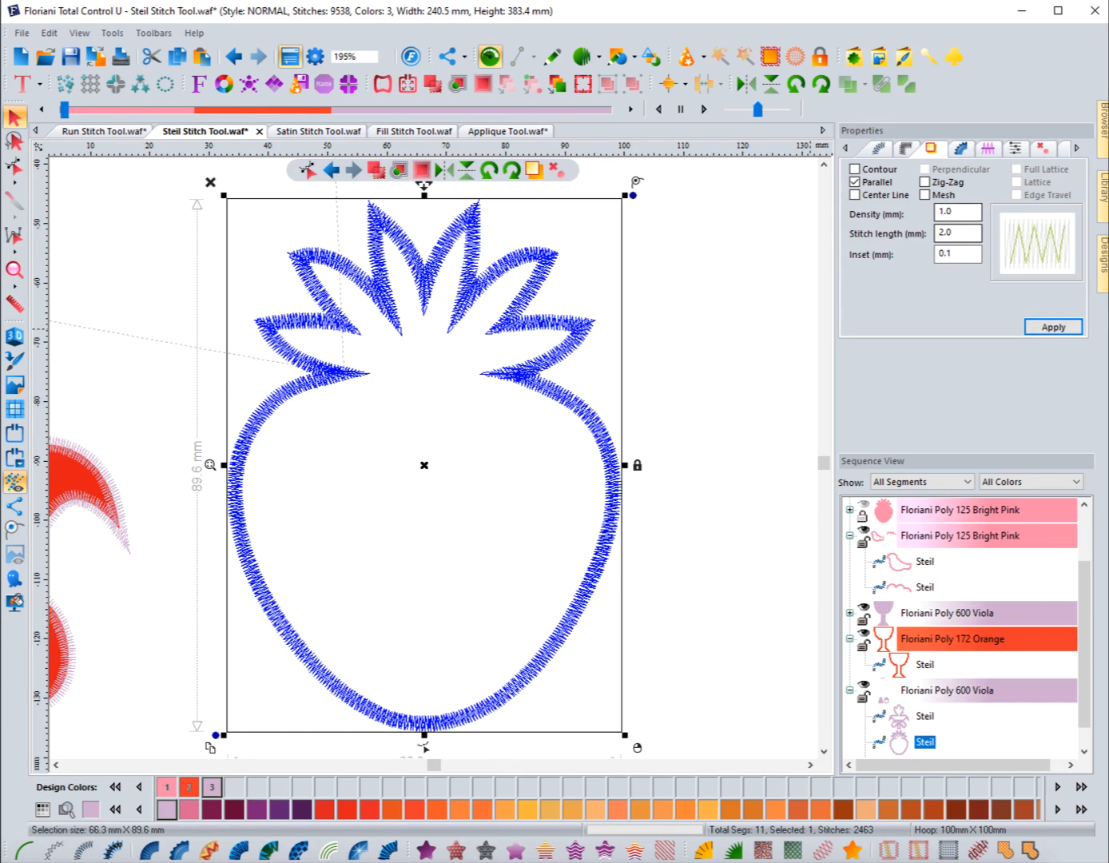
pyautogui.moveTo(954, 254); pyautogui.dragTo(946, 254)
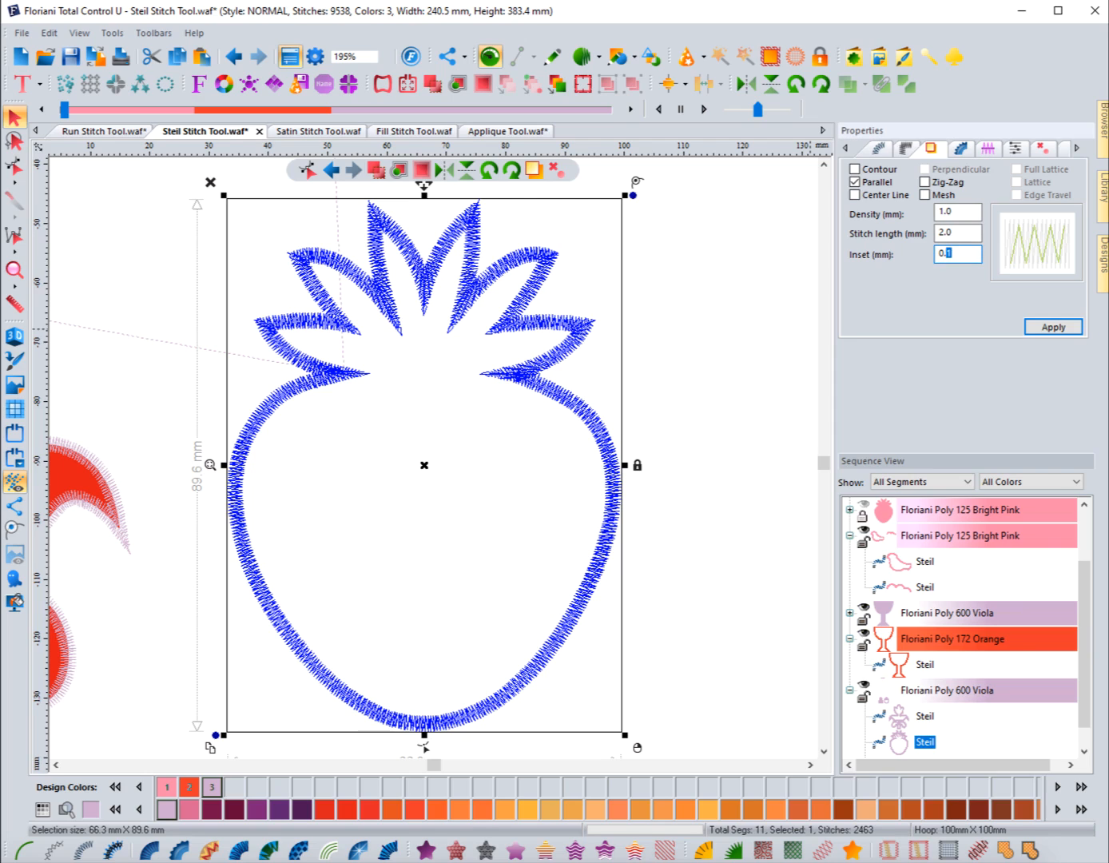
pyautogui.write('3')
pyautogui.click(1053, 327)
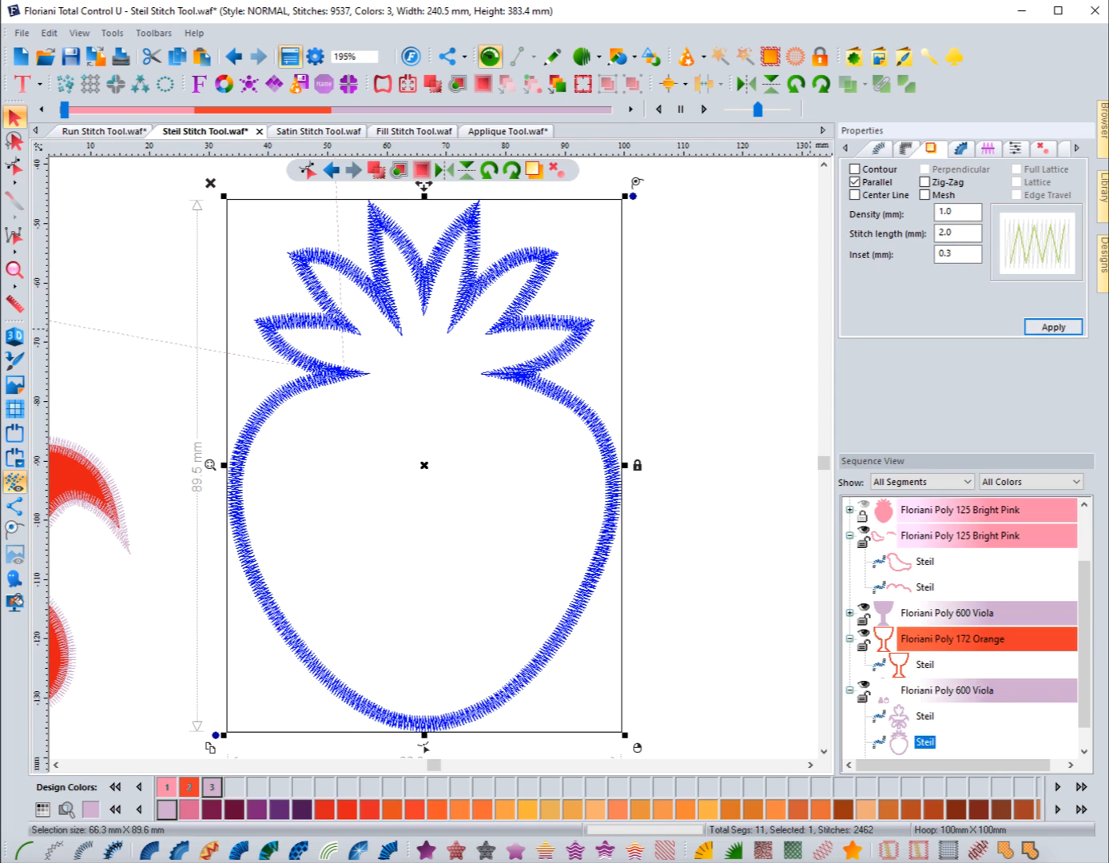
# Step: Replace the outline's Parallel underlay with Contour, using an inset of 0.5 mm, and apply it
pyautogui.click(855, 182)
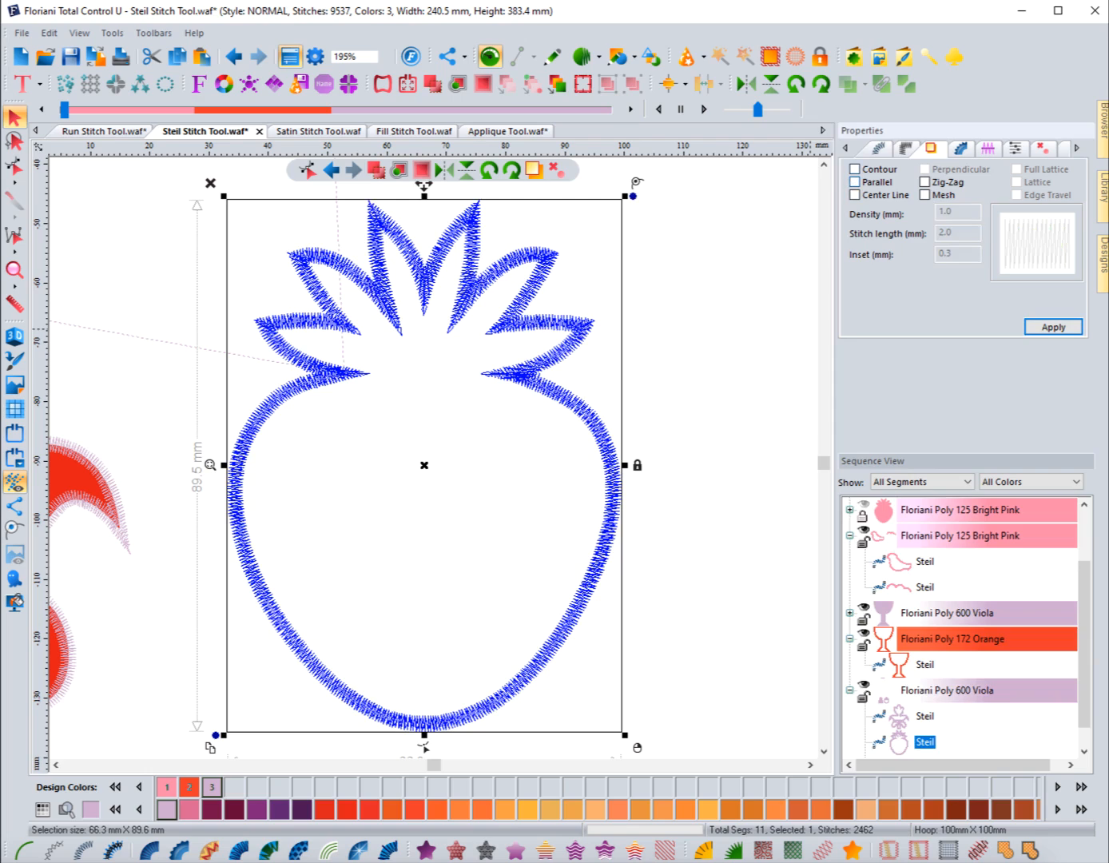
pyautogui.click(855, 169)
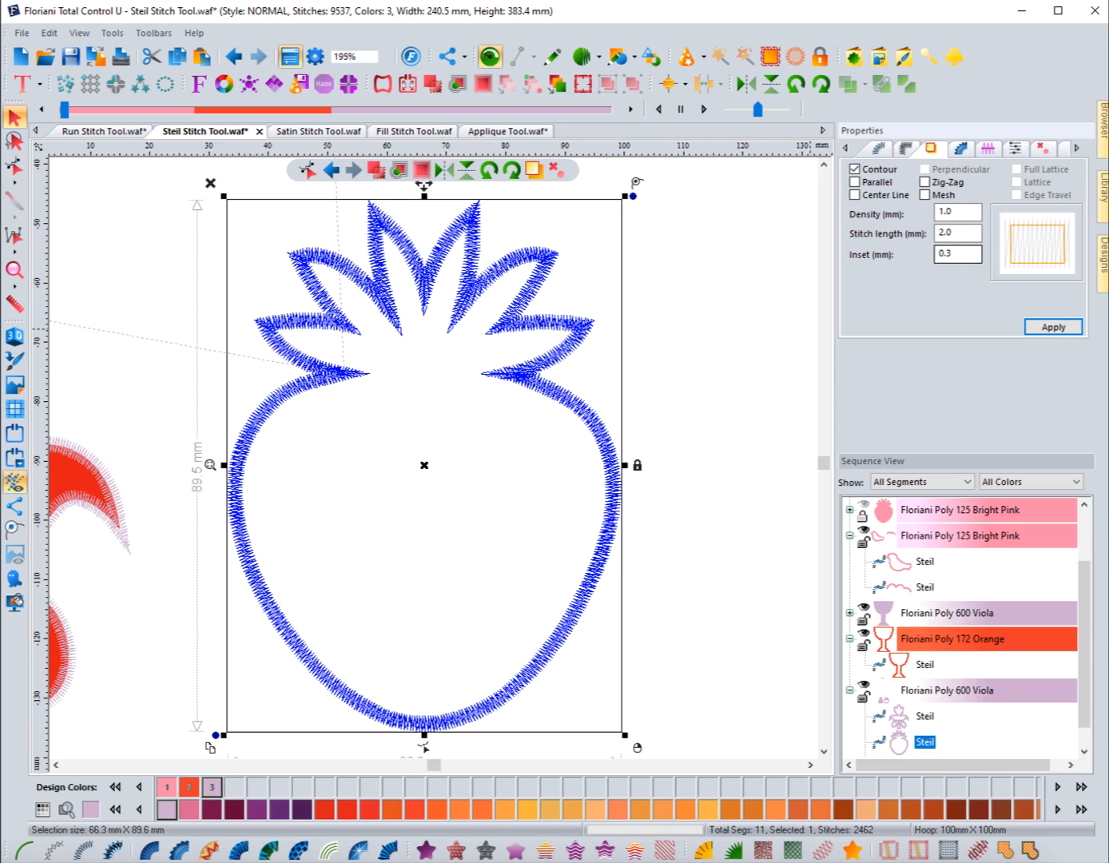
pyautogui.click(950, 252)
pyautogui.write('5')
pyautogui.press('Return')
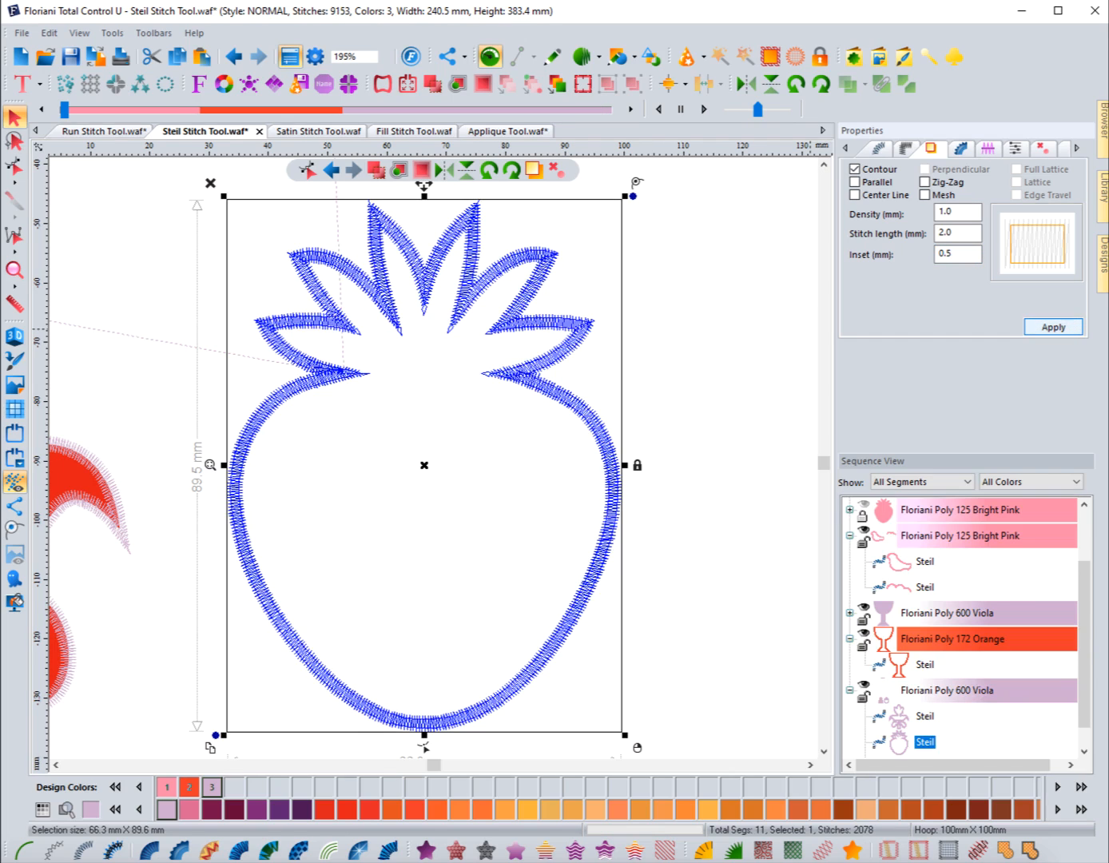
# Step: Preview the sew-out of the strawberry outline's Contour underlay and return to the full stitch view
pyautogui.click(581, 420)
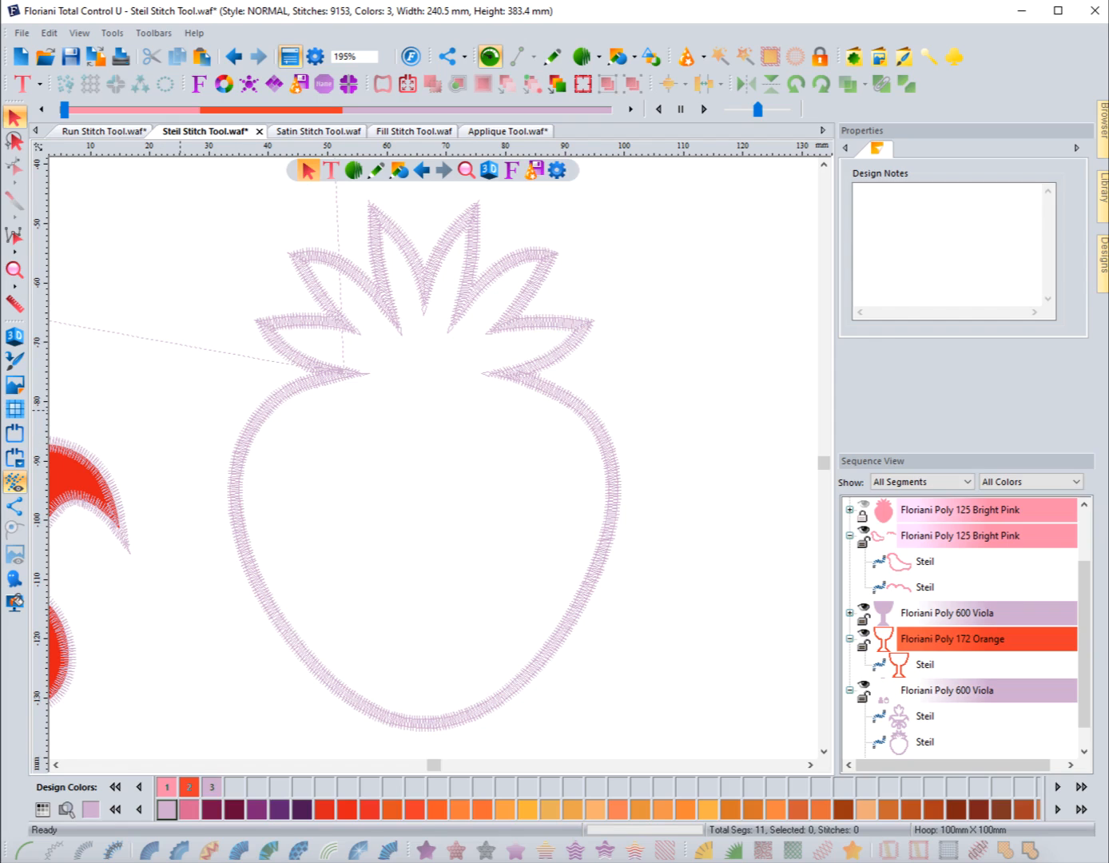
pyautogui.click(244, 443)
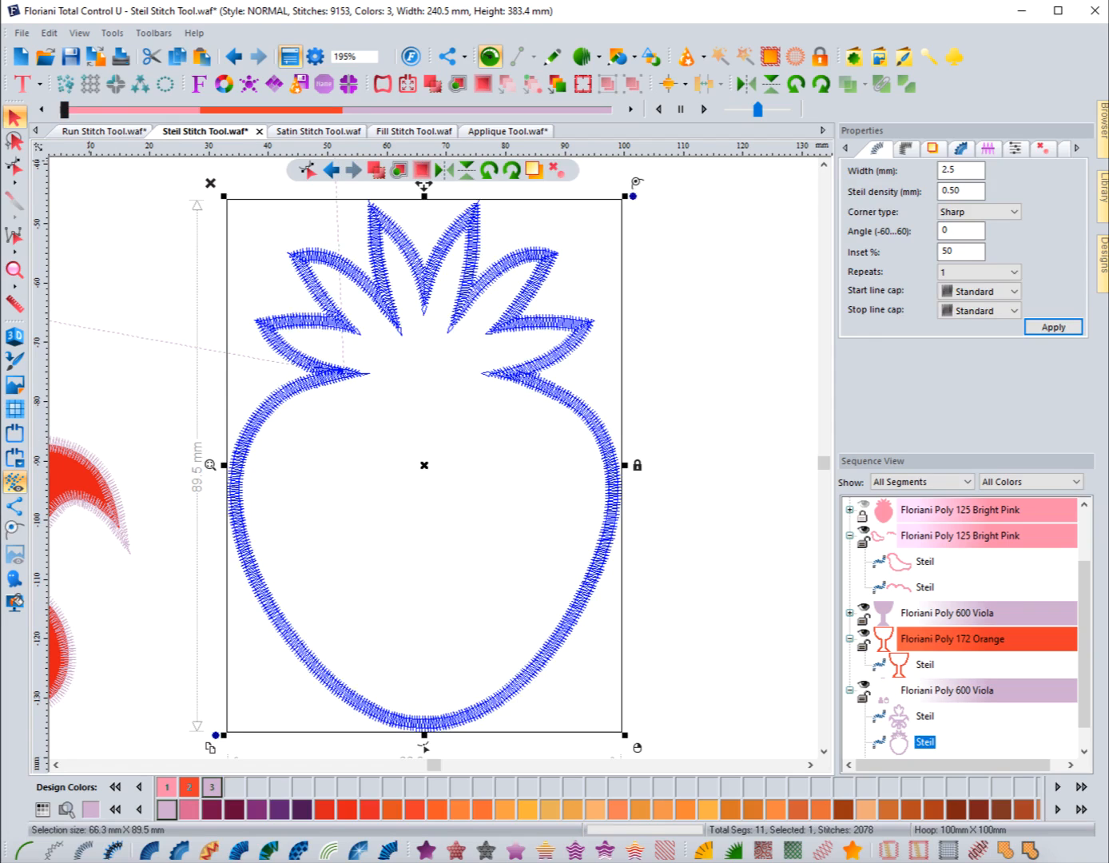
pyautogui.moveTo(63, 110); pyautogui.dragTo(485, 109)
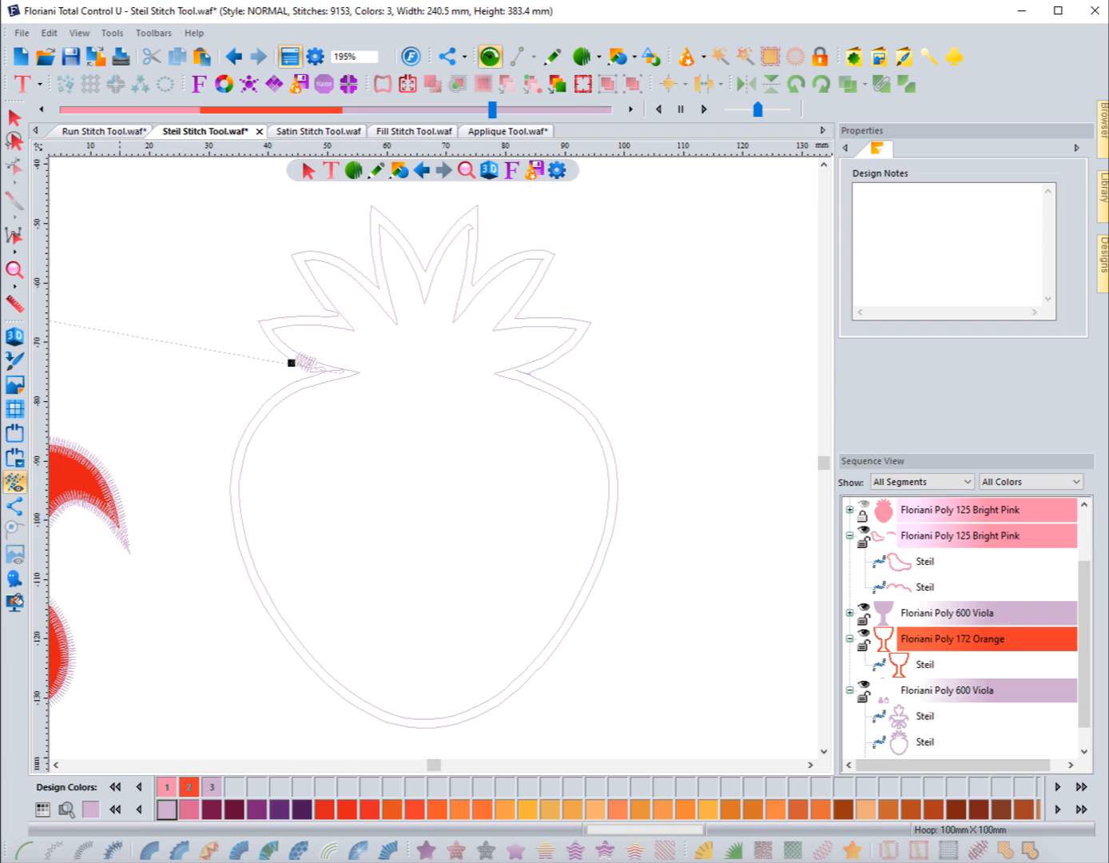
pyautogui.click(14, 118)
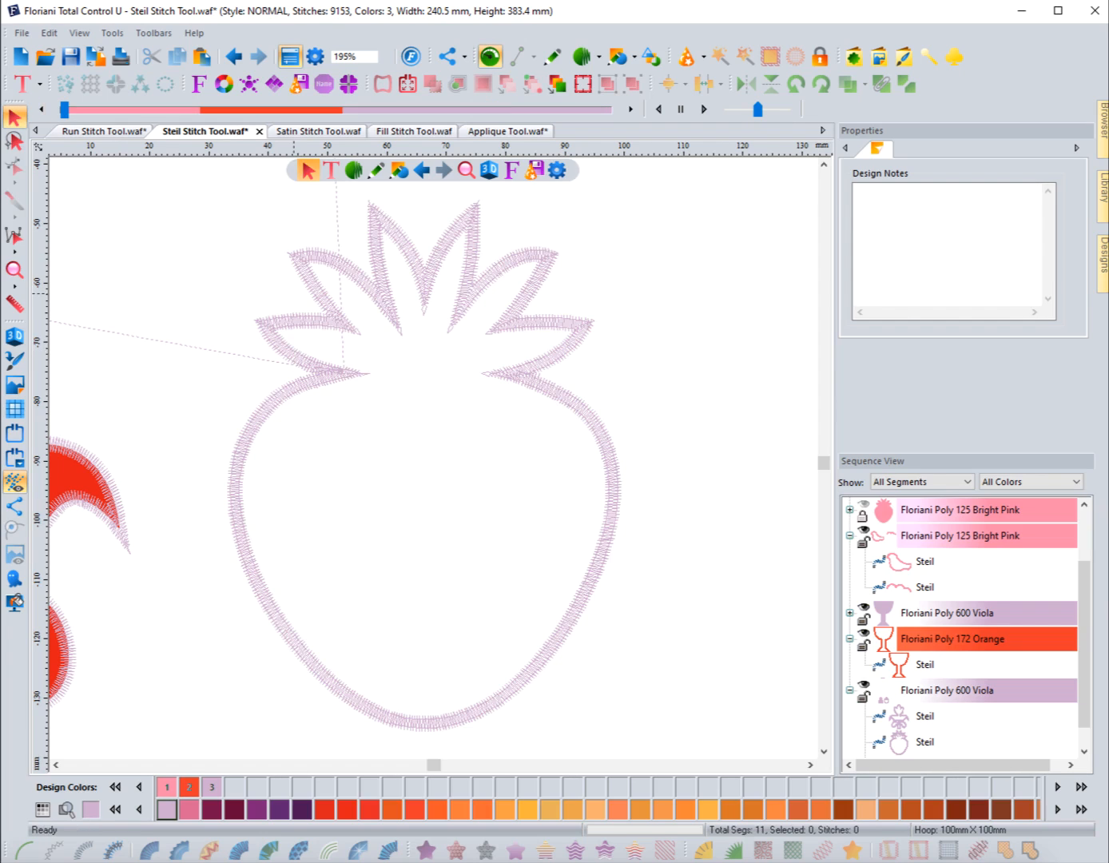
# Step: Review the strawberry outline's underlay settings and its jagged edge settings
pyautogui.click(301, 320)
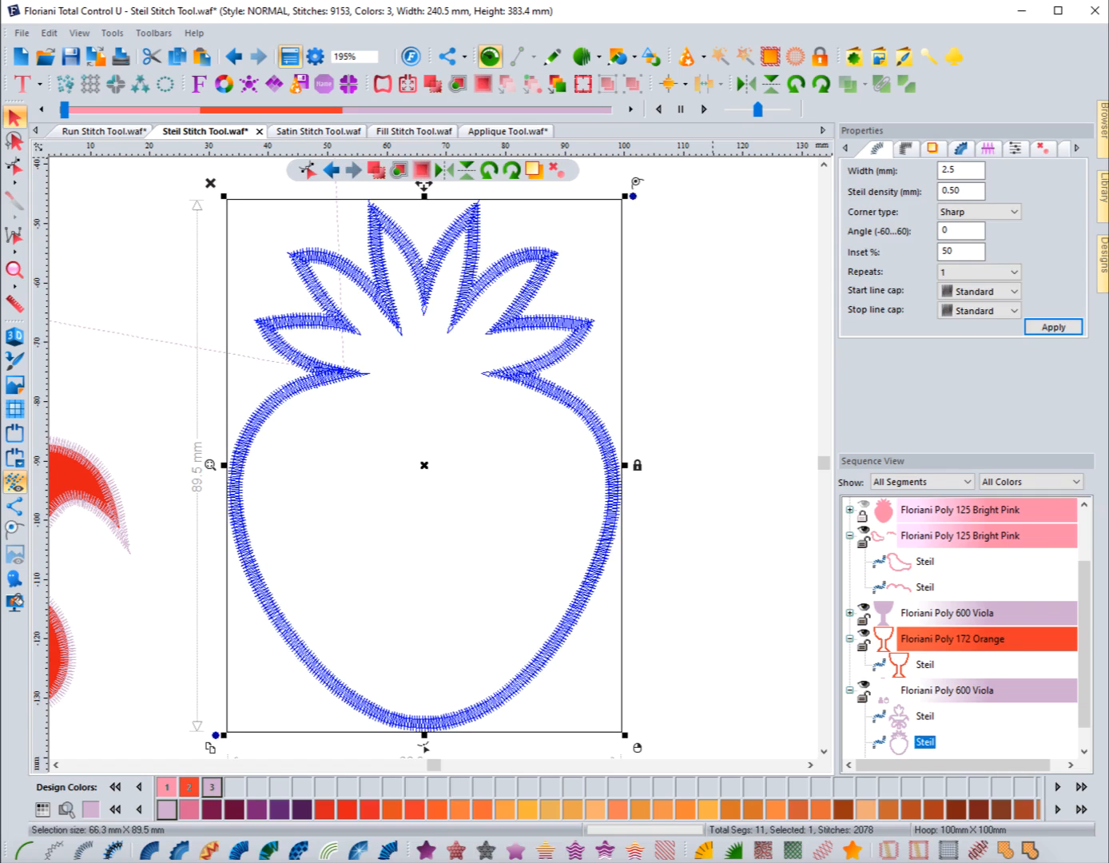
pyautogui.click(932, 148)
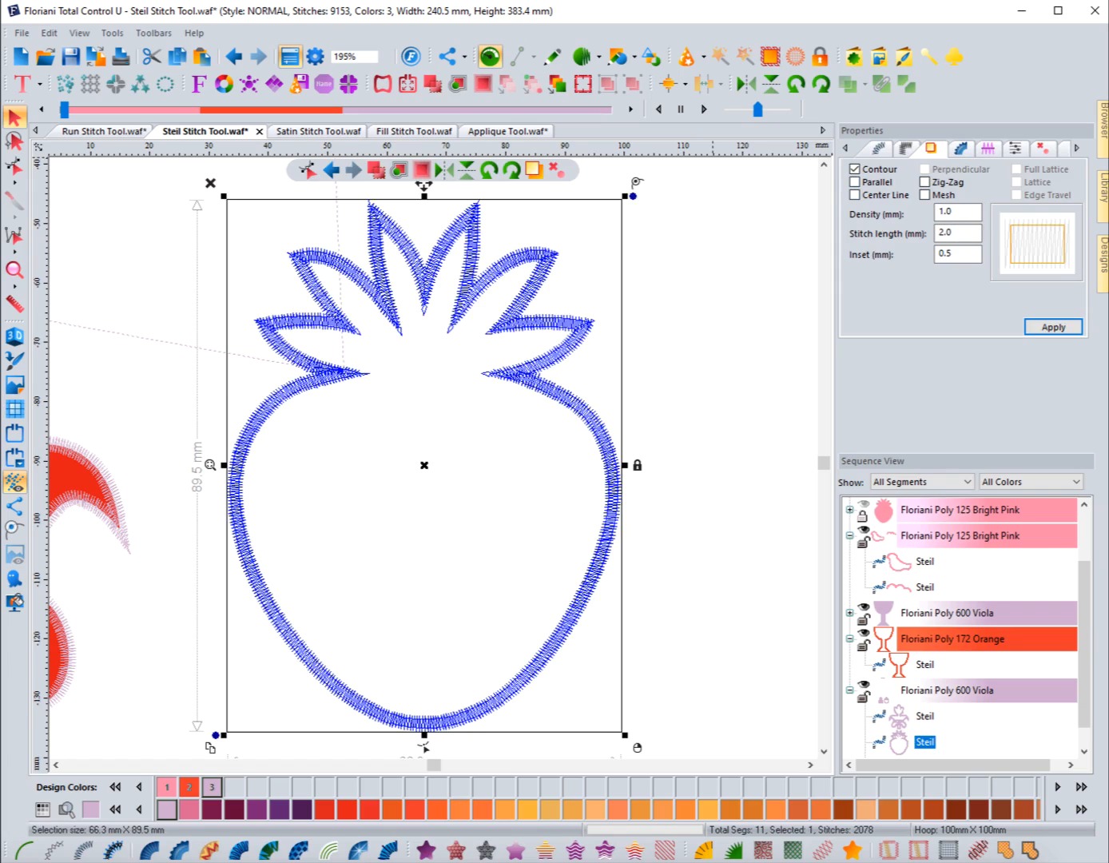
pyautogui.click(961, 148)
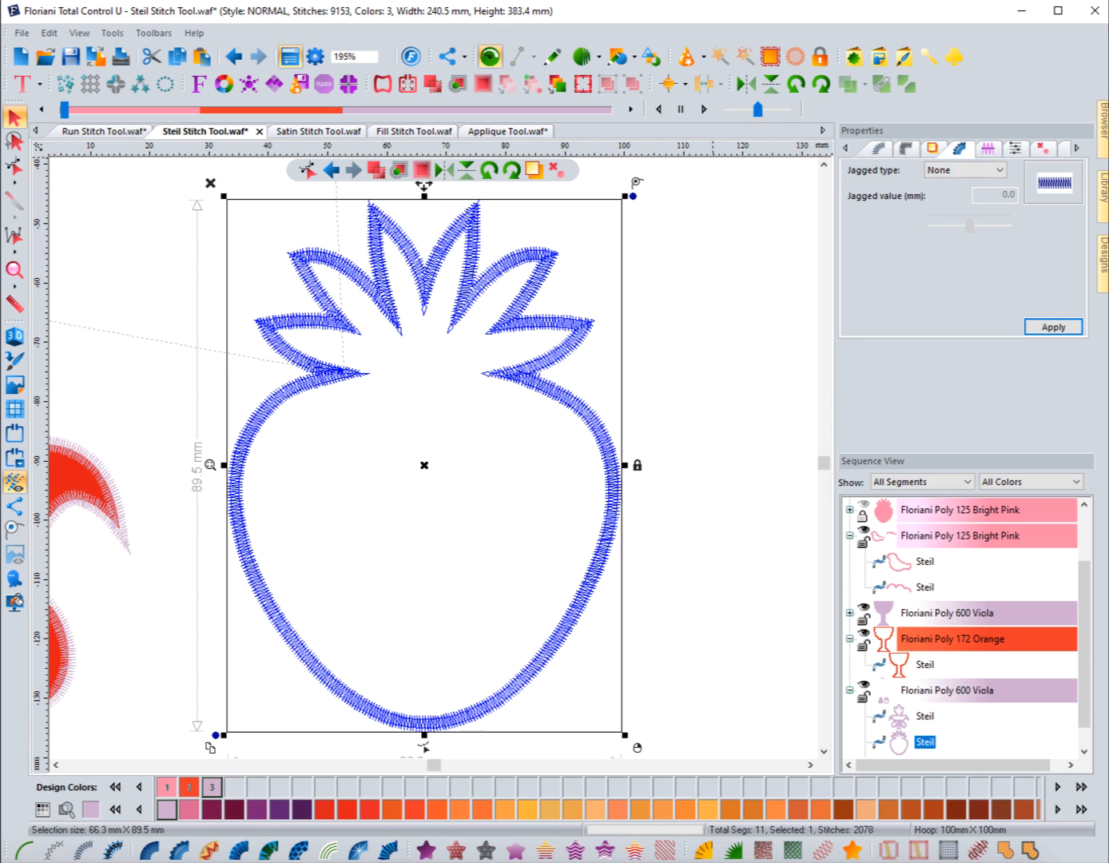
# Step: Deselect the strawberry outline and view all the shapes in the steil stitch design
pyautogui.click(314, 454)
pyautogui.scroll(-2, 313, 454)
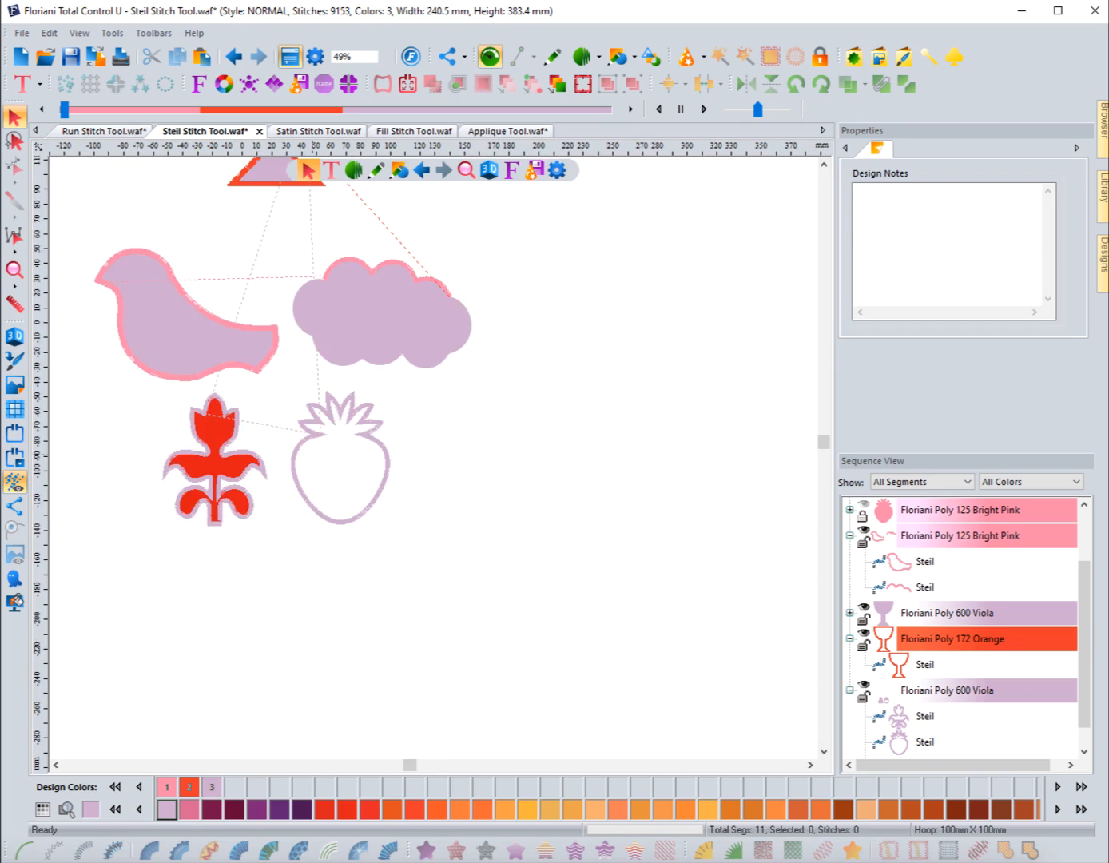
pyautogui.scroll(-1, 312, 453)
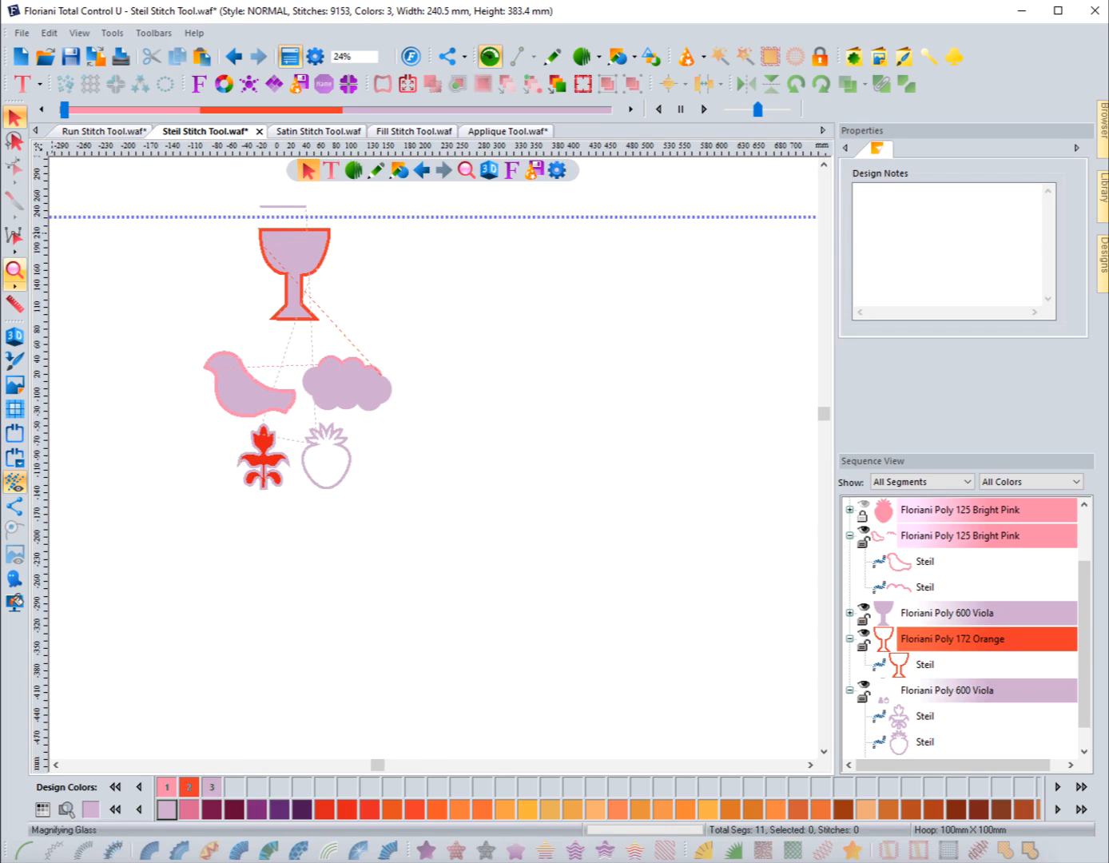
# Step: Give the bird's steil outline a First jagged edge with a jagged value of 3 mm and apply it
pyautogui.click(14, 269)
pyautogui.moveTo(199, 345); pyautogui.dragTo(322, 428)
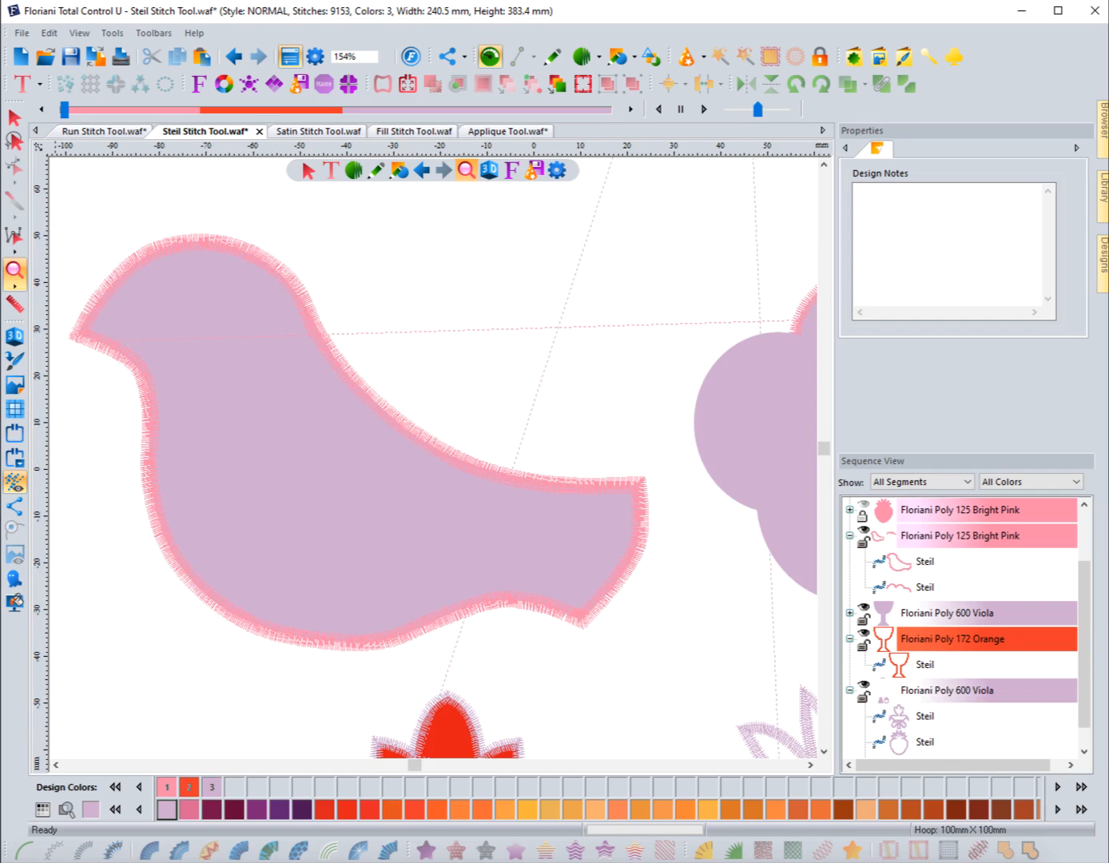
pyautogui.click(14, 117)
pyautogui.click(140, 245)
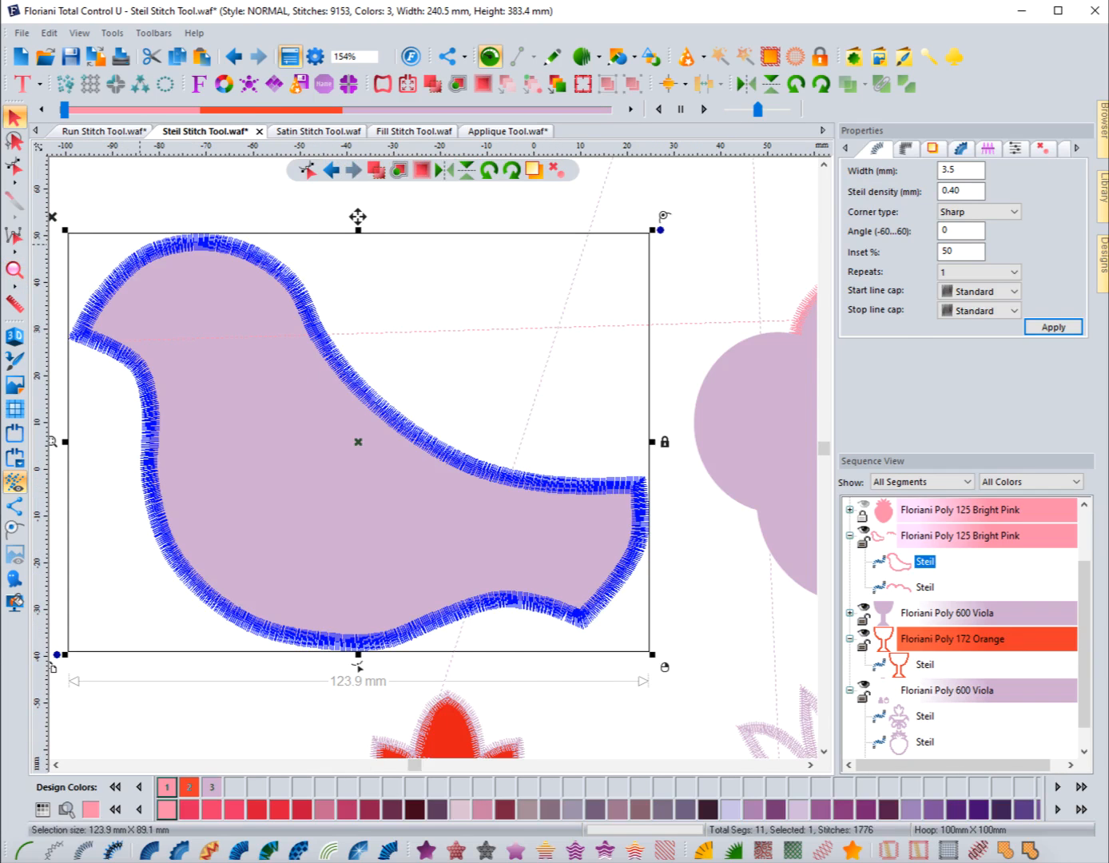
pyautogui.click(960, 149)
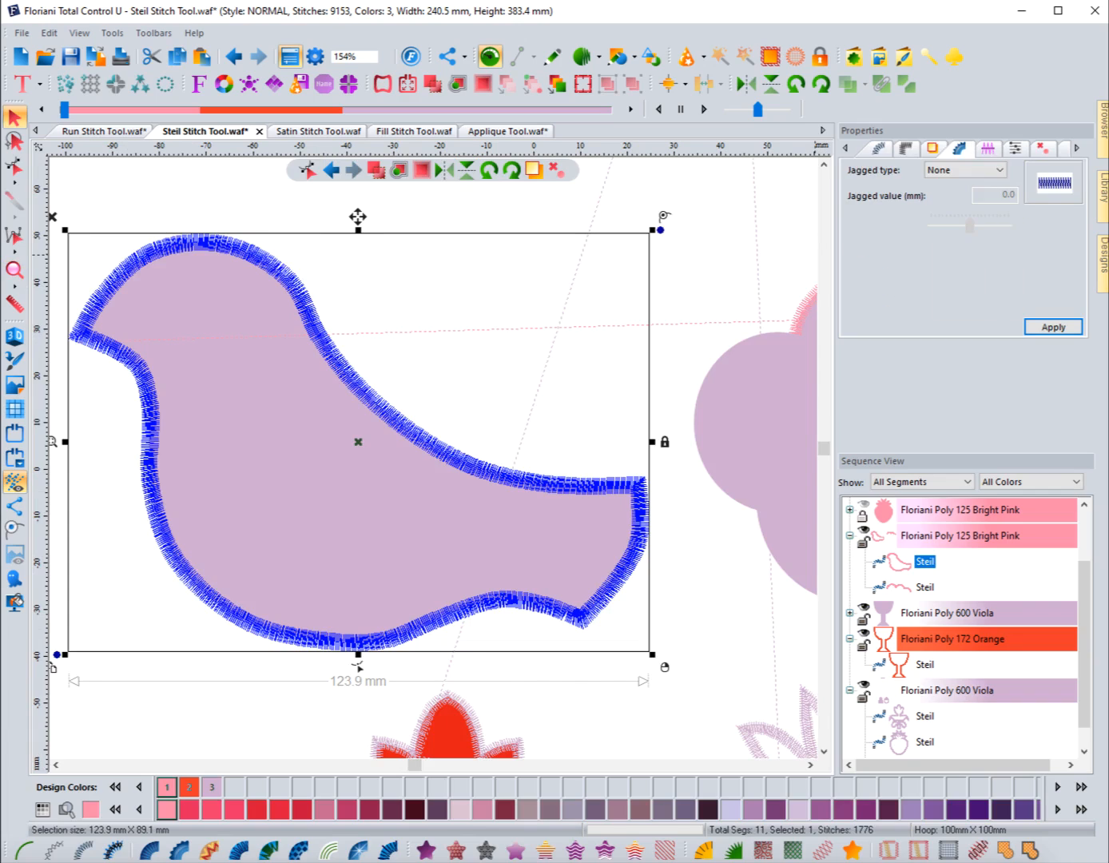
pyautogui.click(965, 169)
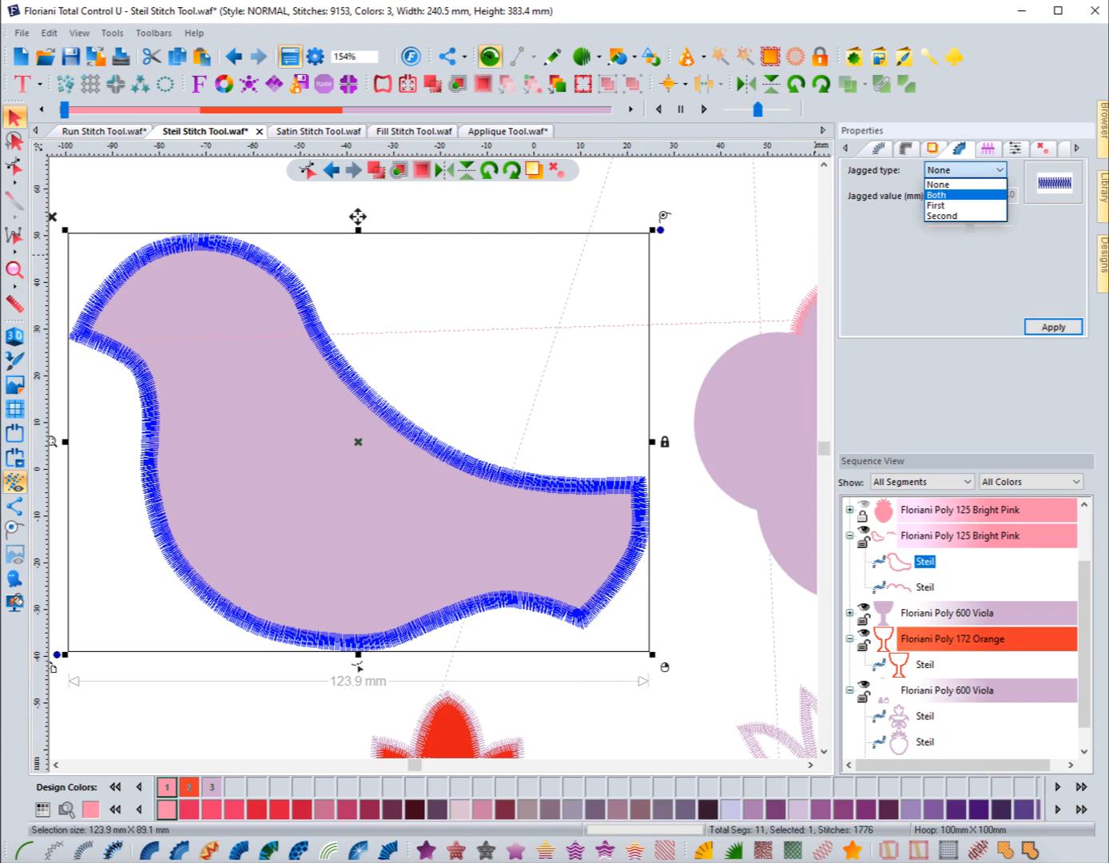
pyautogui.press('Down')
pyautogui.press('Down')
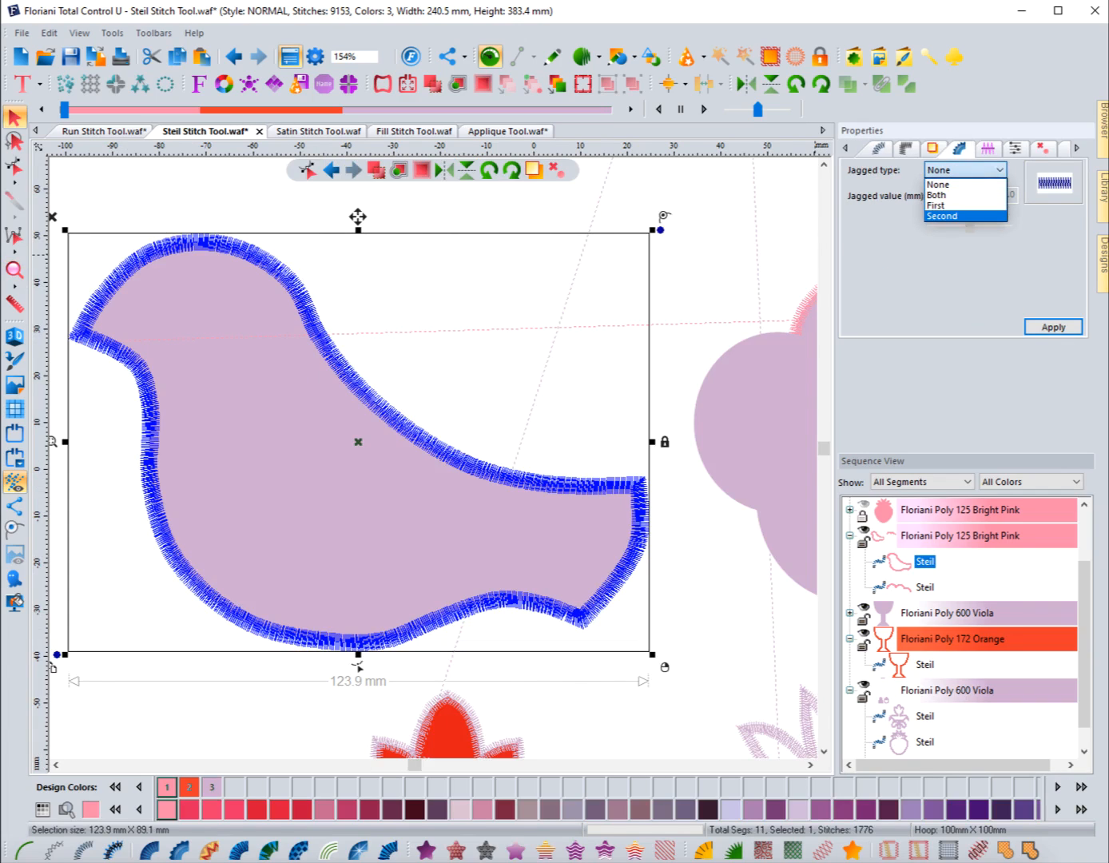
pyautogui.press('Up')
pyautogui.click(950, 205)
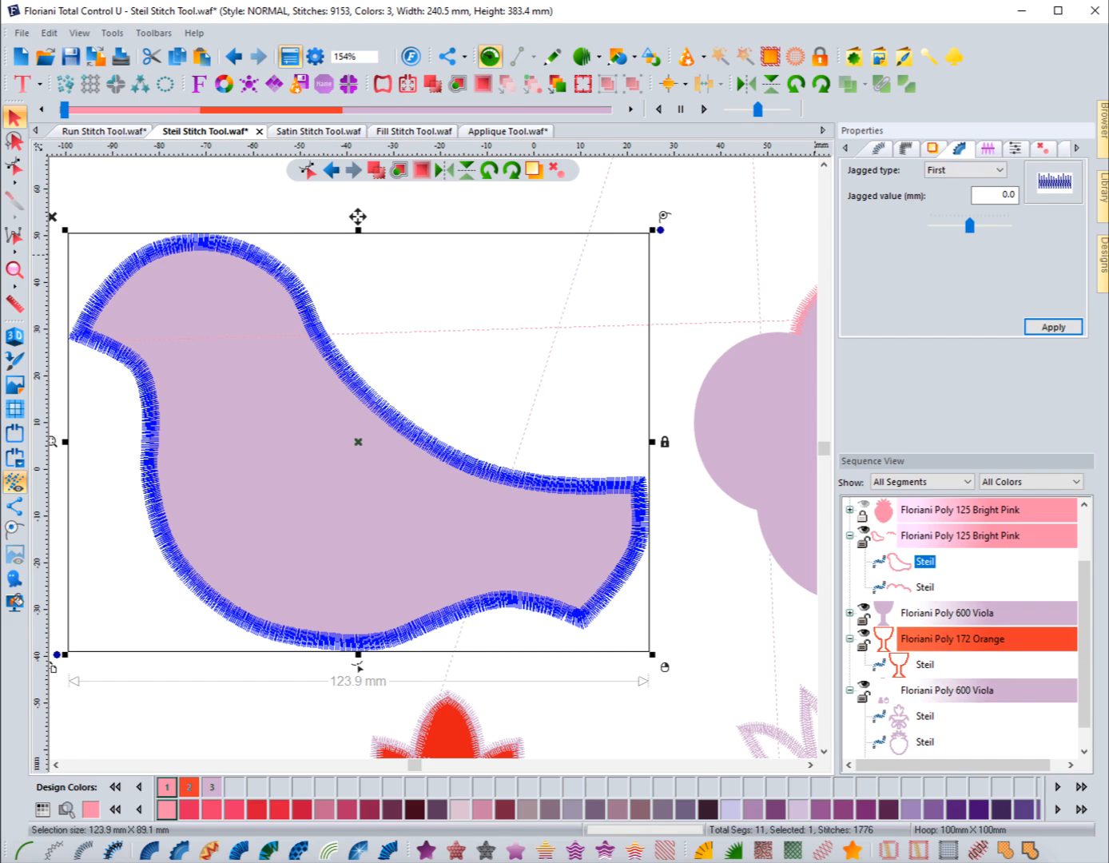
pyautogui.doubleClick(1005, 195)
pyautogui.write('3')
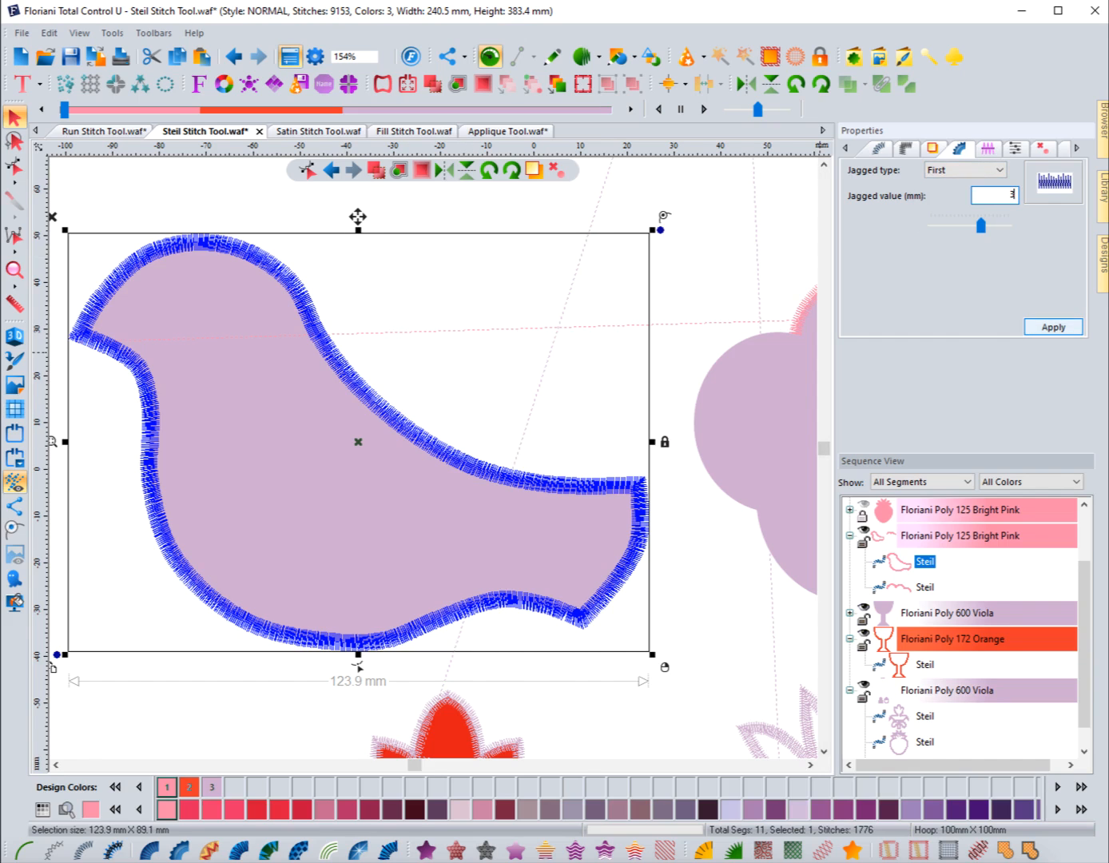
pyautogui.click(1053, 326)
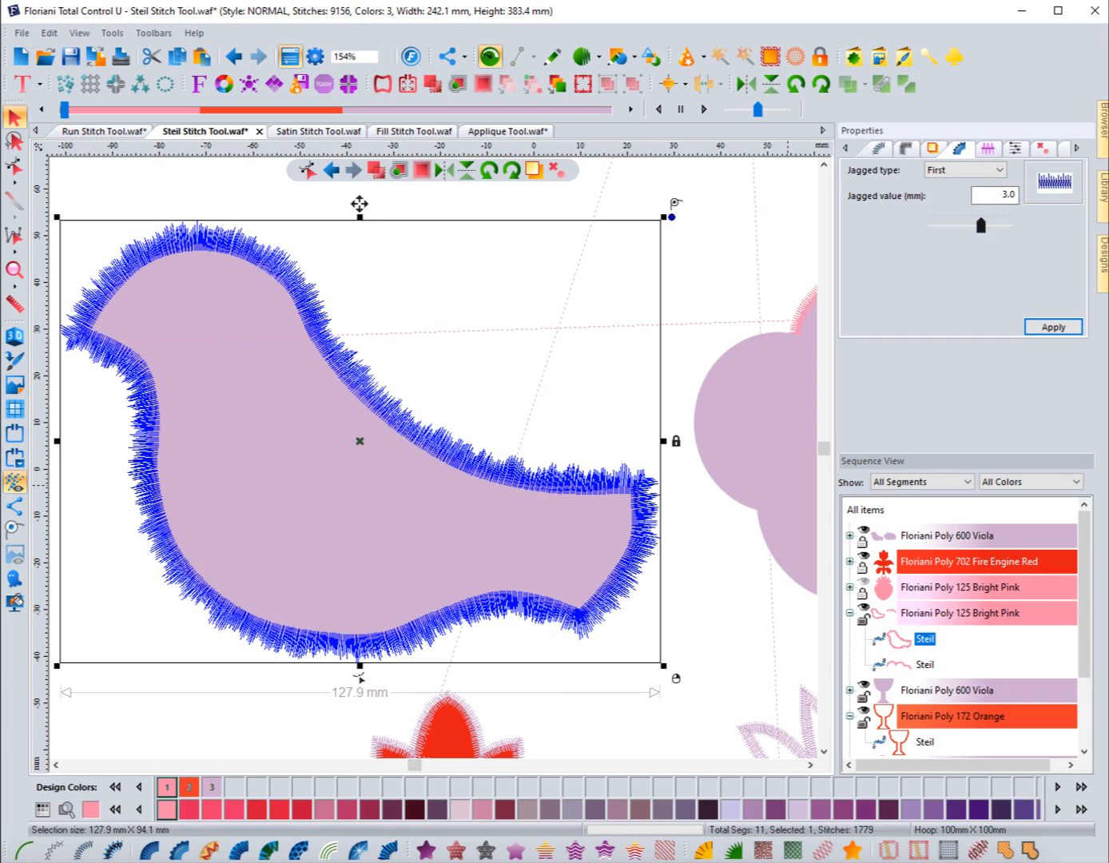
# Step: Apply the Second jagged type to the bird outline, followed by the Both jagged type
pyautogui.click(964, 169)
pyautogui.click(951, 210)
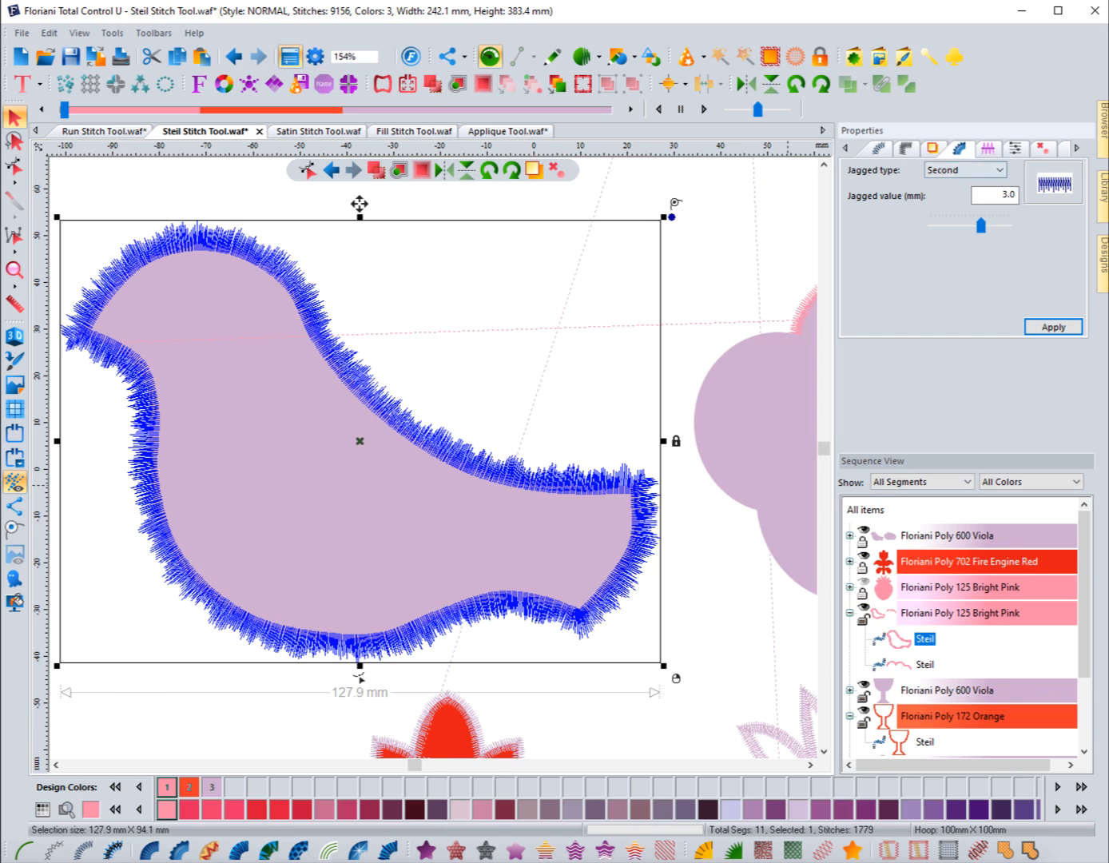
pyautogui.click(1053, 327)
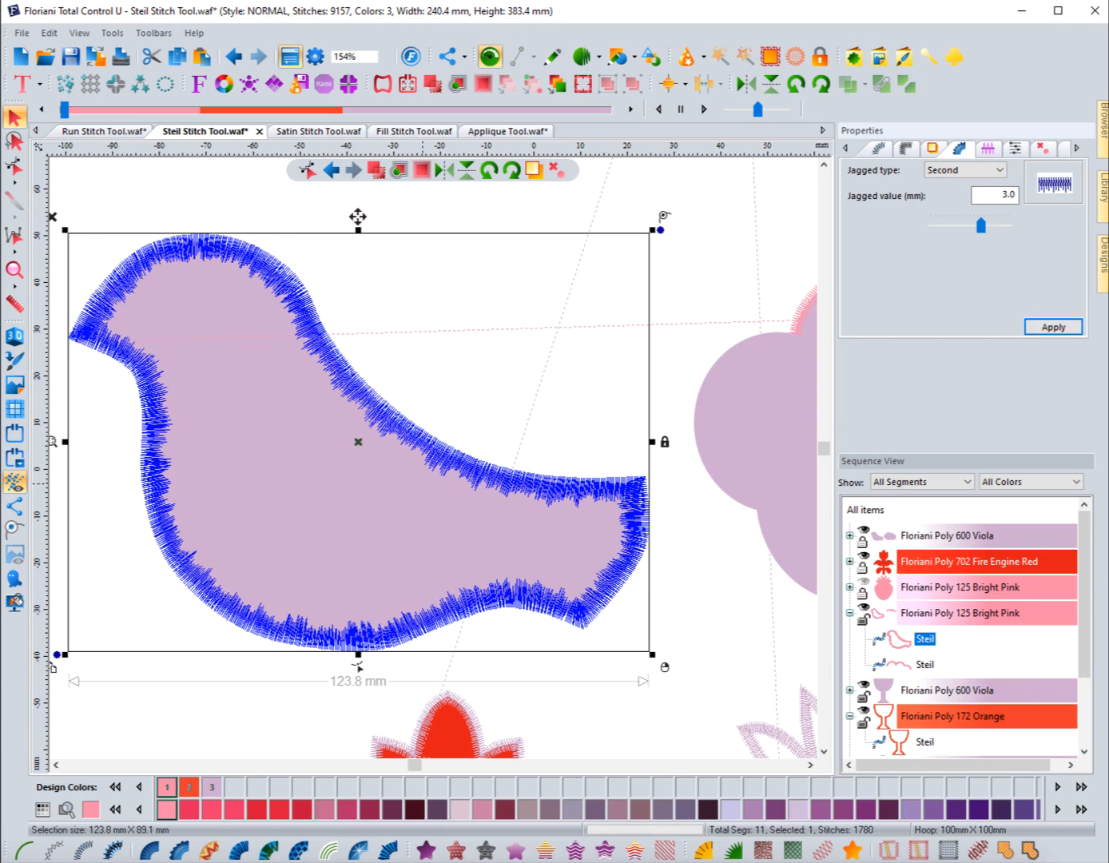
pyautogui.click(964, 170)
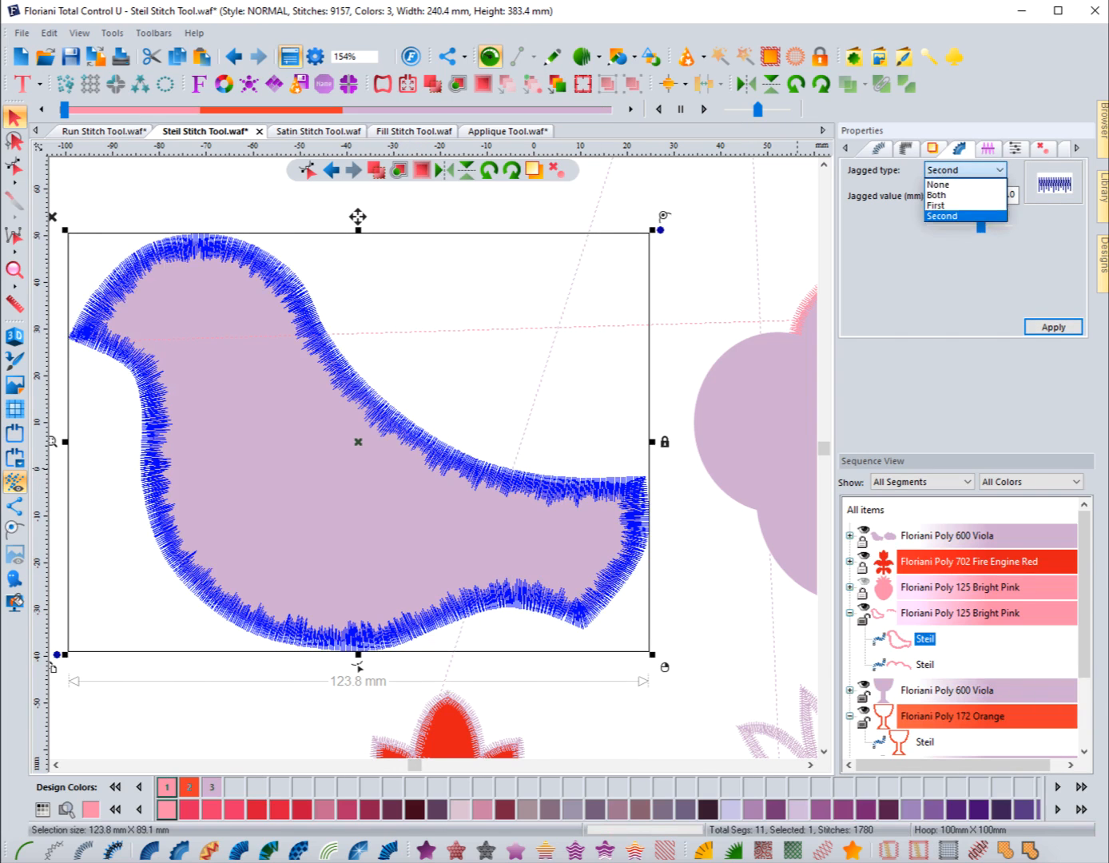
pyautogui.click(936, 195)
pyautogui.click(1053, 326)
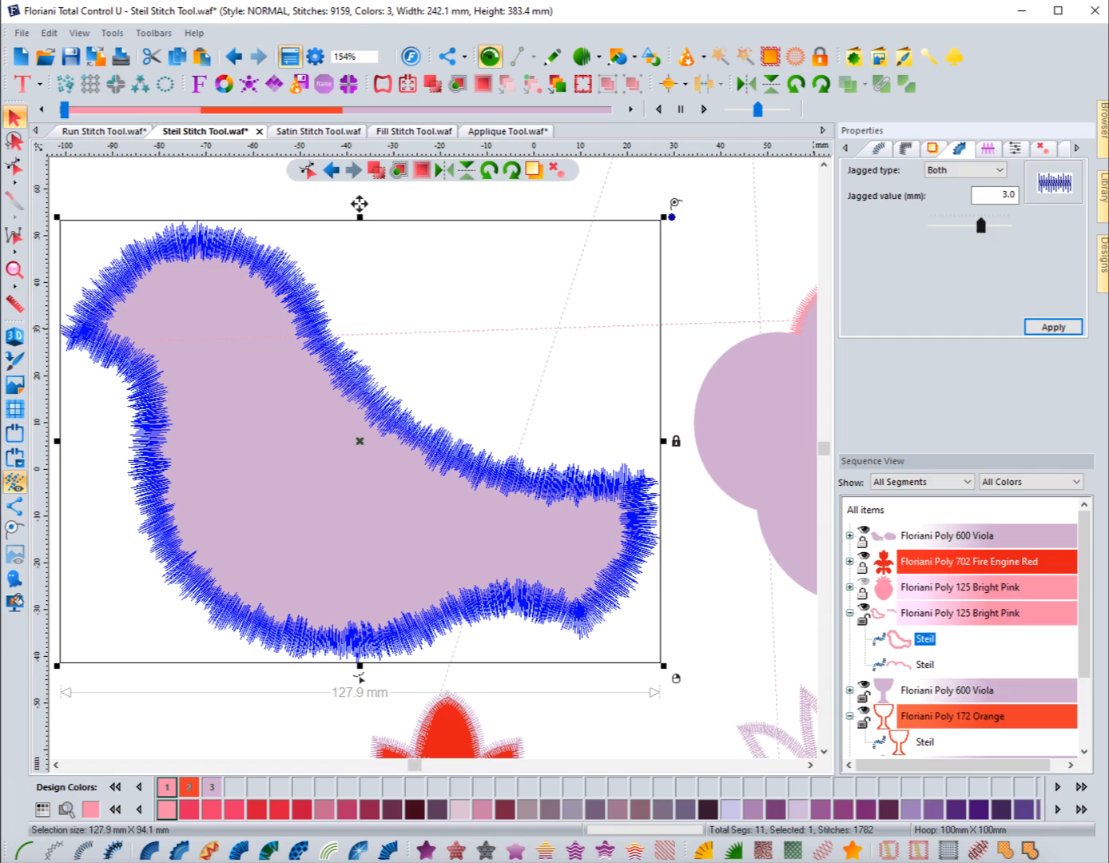
# Step: Try jagged values of -6.2 mm and 3.8 mm on the bird outline, applying each, and deselect it to view the stitches
pyautogui.moveTo(981, 225); pyautogui.dragTo(945, 225)
pyautogui.click(1053, 327)
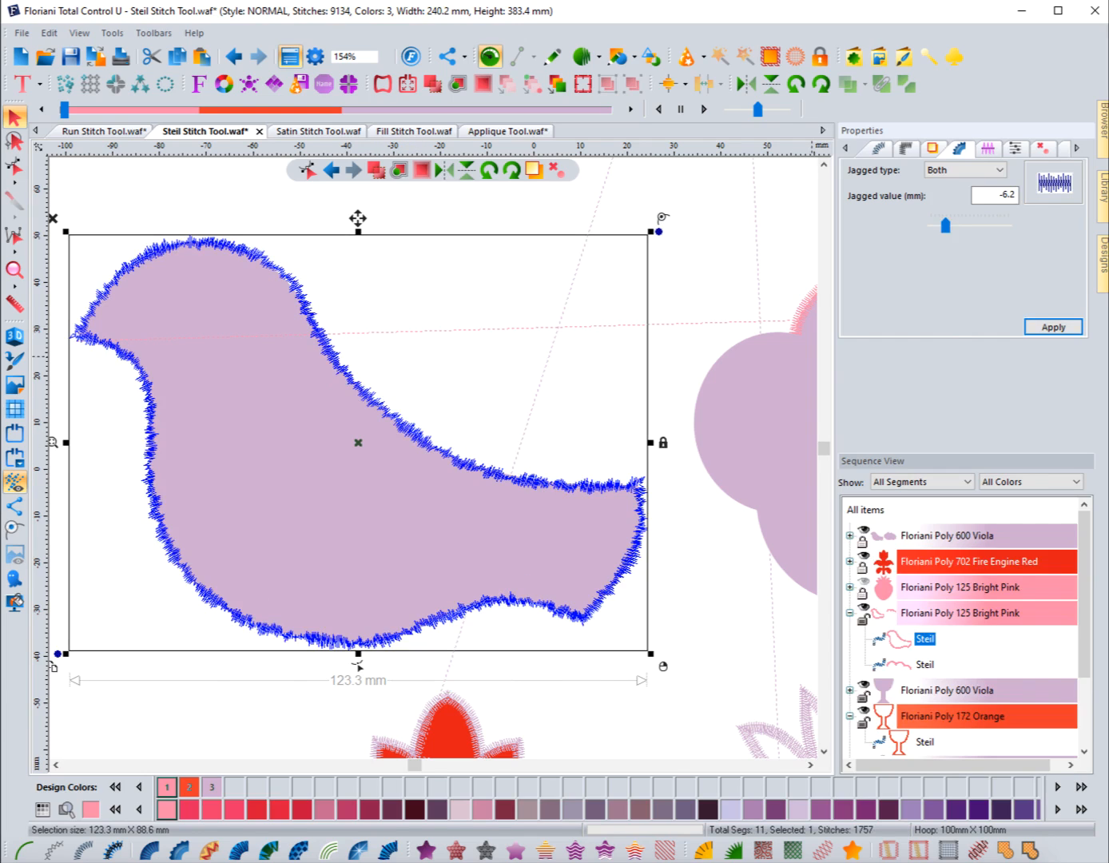
pyautogui.moveTo(946, 225); pyautogui.dragTo(956, 226)
pyautogui.moveTo(956, 226); pyautogui.dragTo(985, 225)
pyautogui.click(1053, 327)
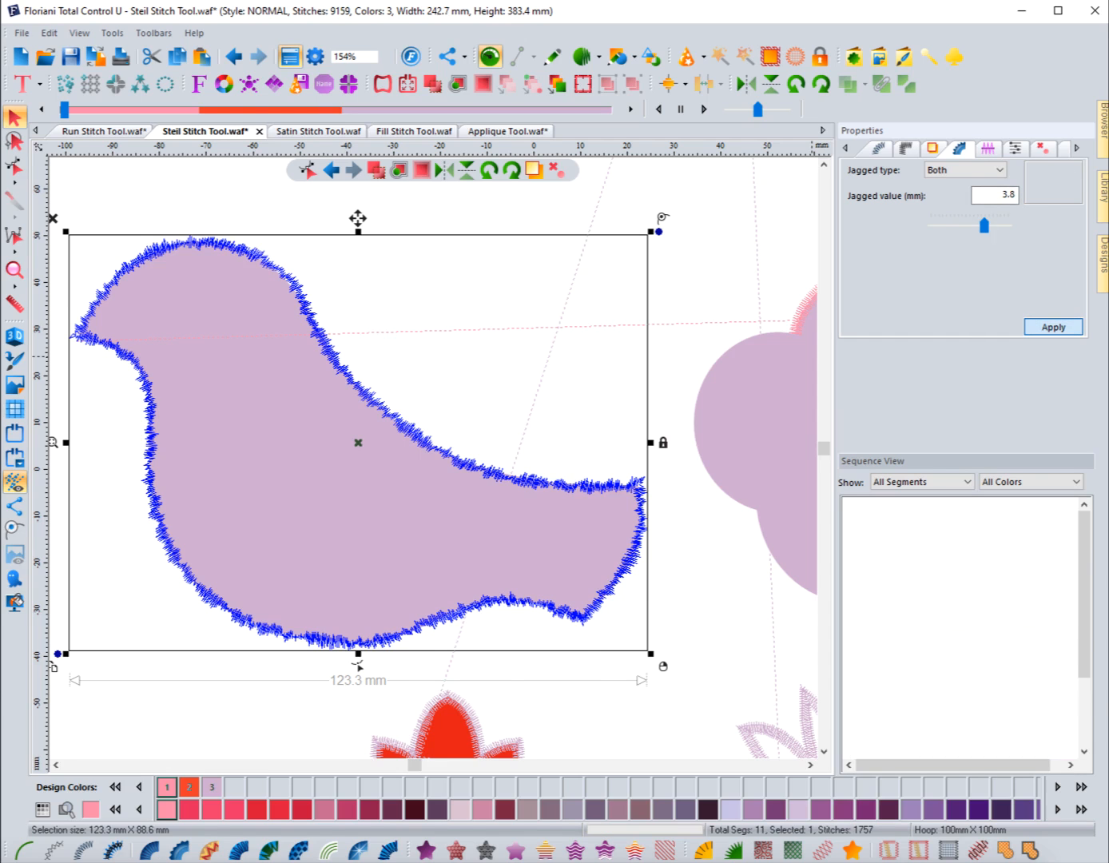
pyautogui.press('Escape')
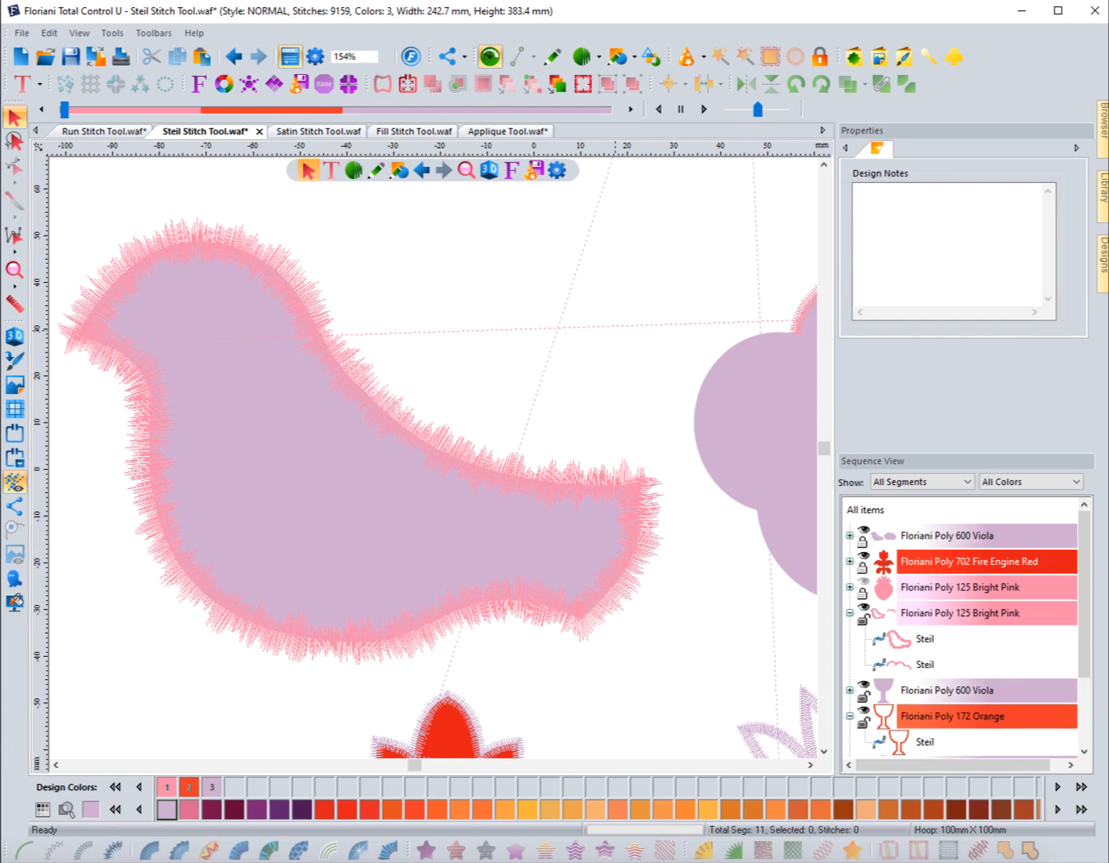
# Step: Set the bird outline's jagged type back to None and apply it
pyautogui.click(480, 448)
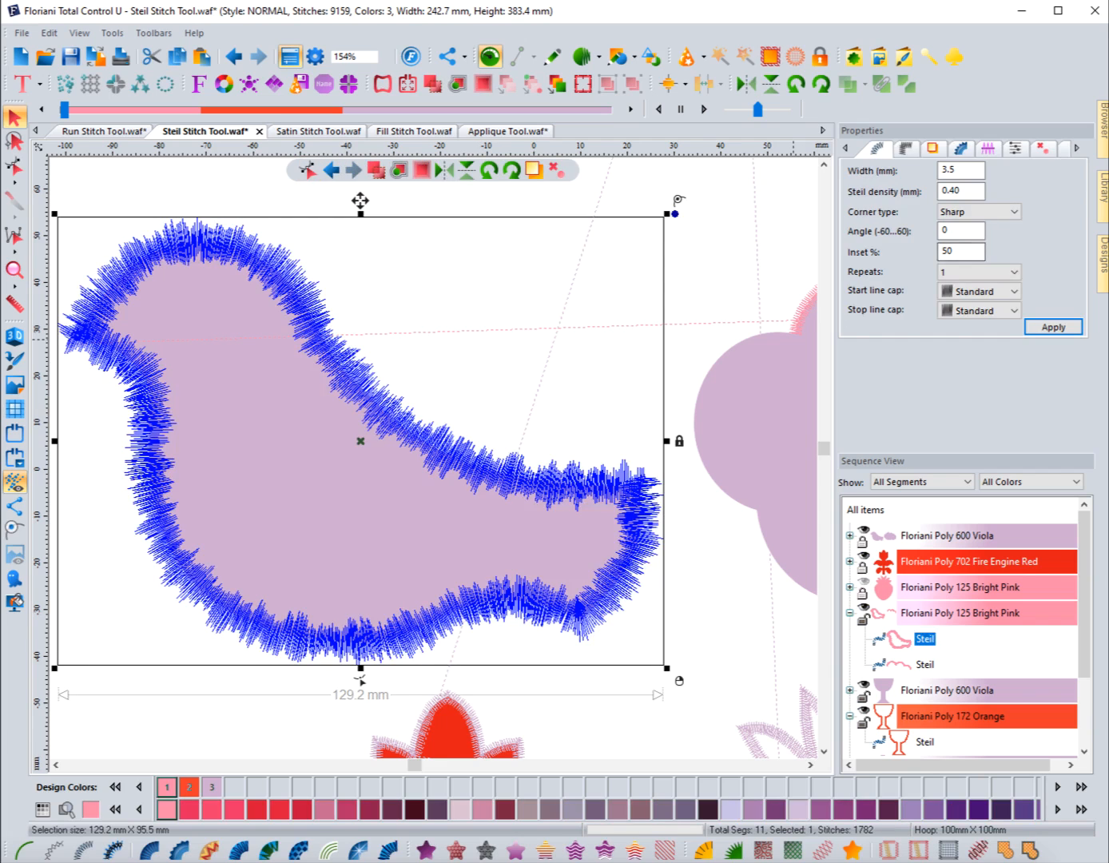
pyautogui.click(959, 149)
pyautogui.click(990, 171)
pyautogui.click(938, 184)
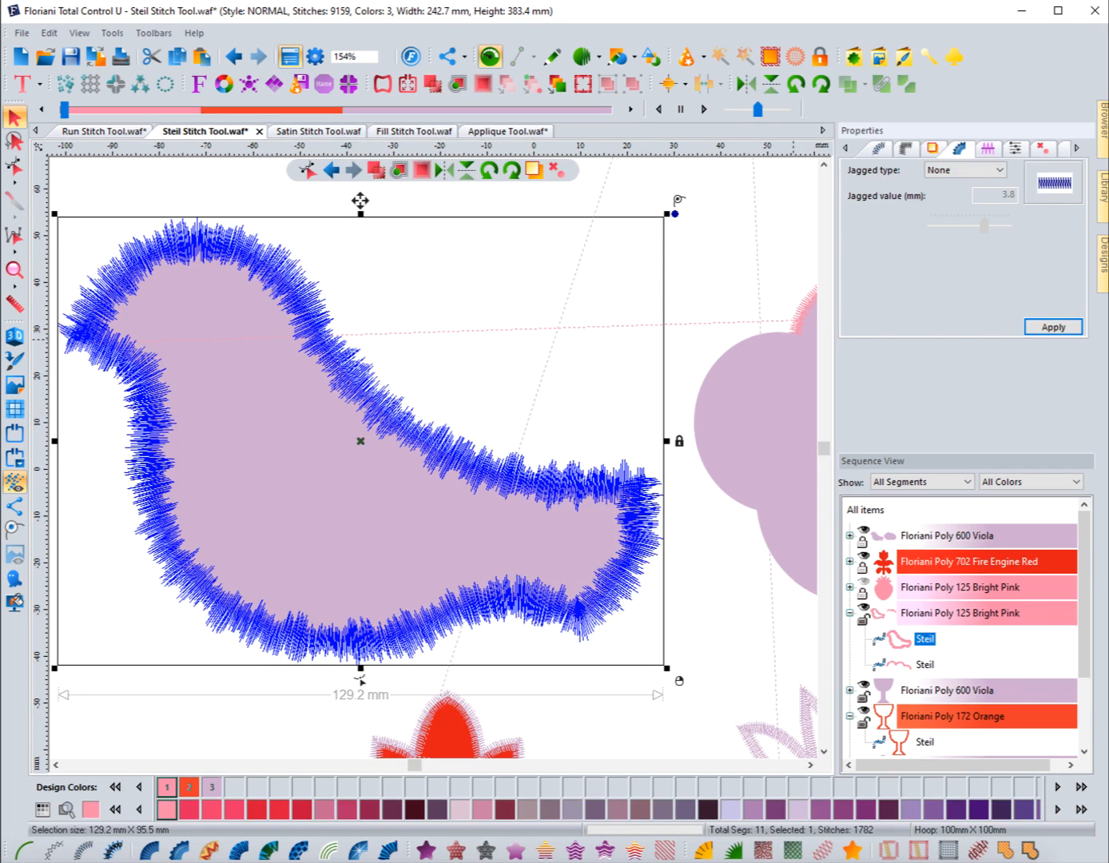
pyautogui.click(1053, 326)
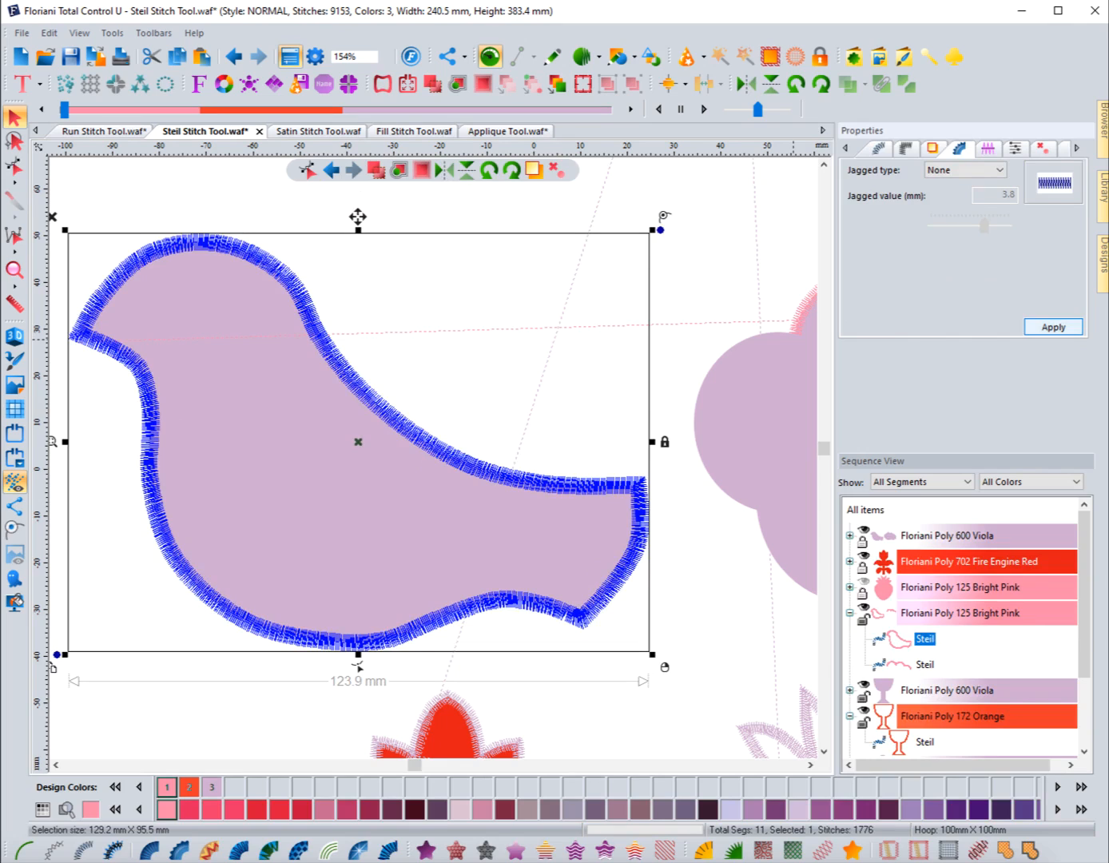
# Step: Look at the bird outline's pull compensation settings and select the straight steil line above the goblet
pyautogui.click(987, 148)
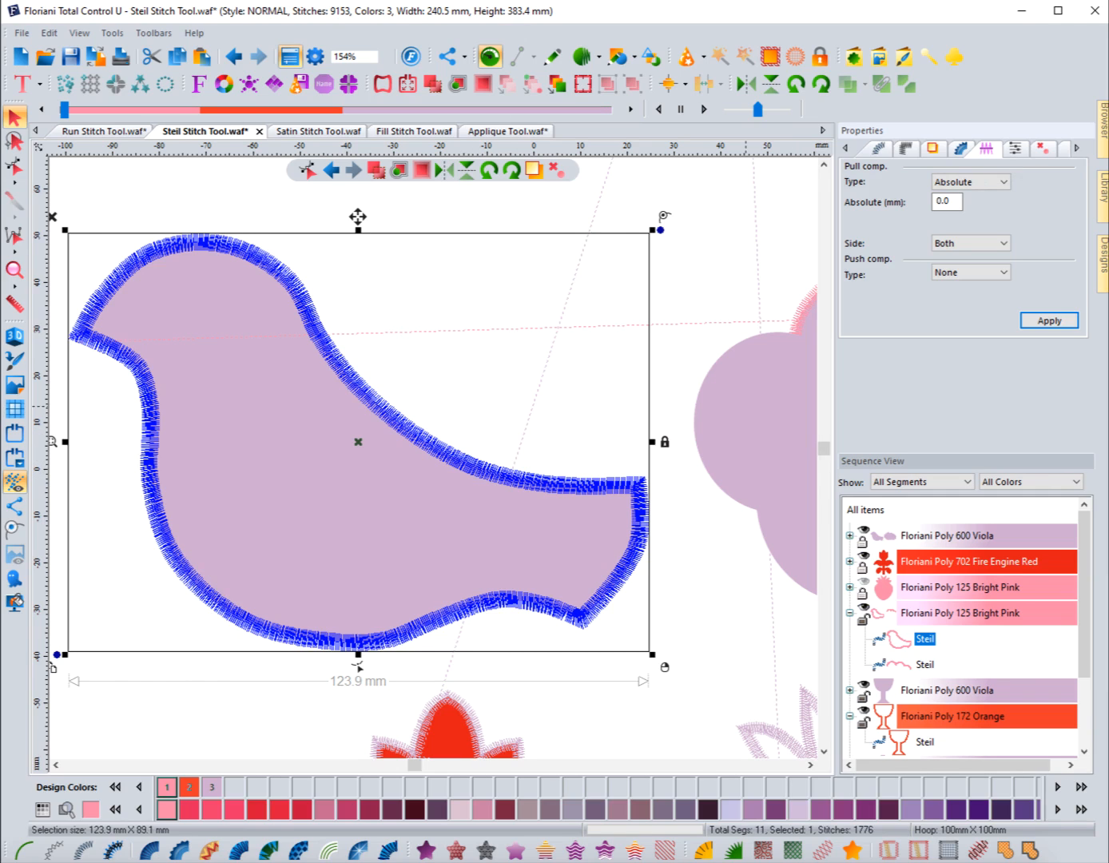
pyautogui.scroll(-1, 554, 370)
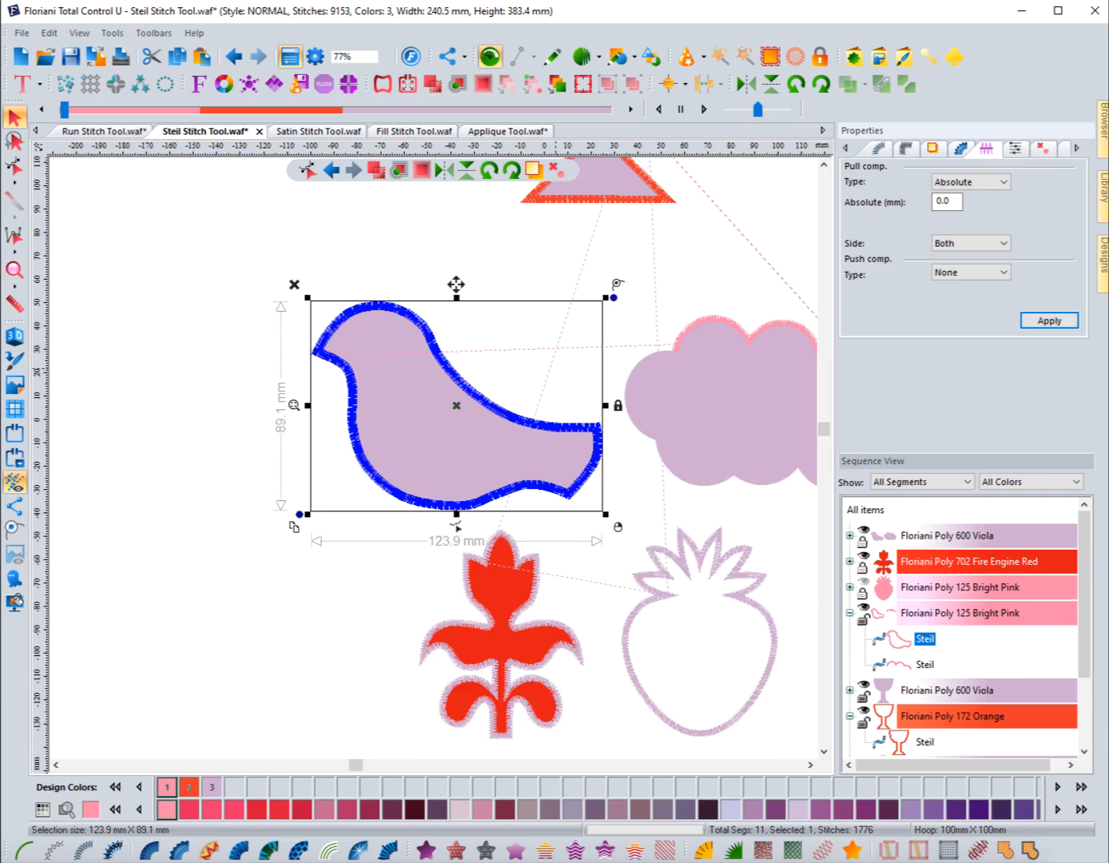
pyautogui.scroll(-2, 456, 524)
pyautogui.click(15, 271)
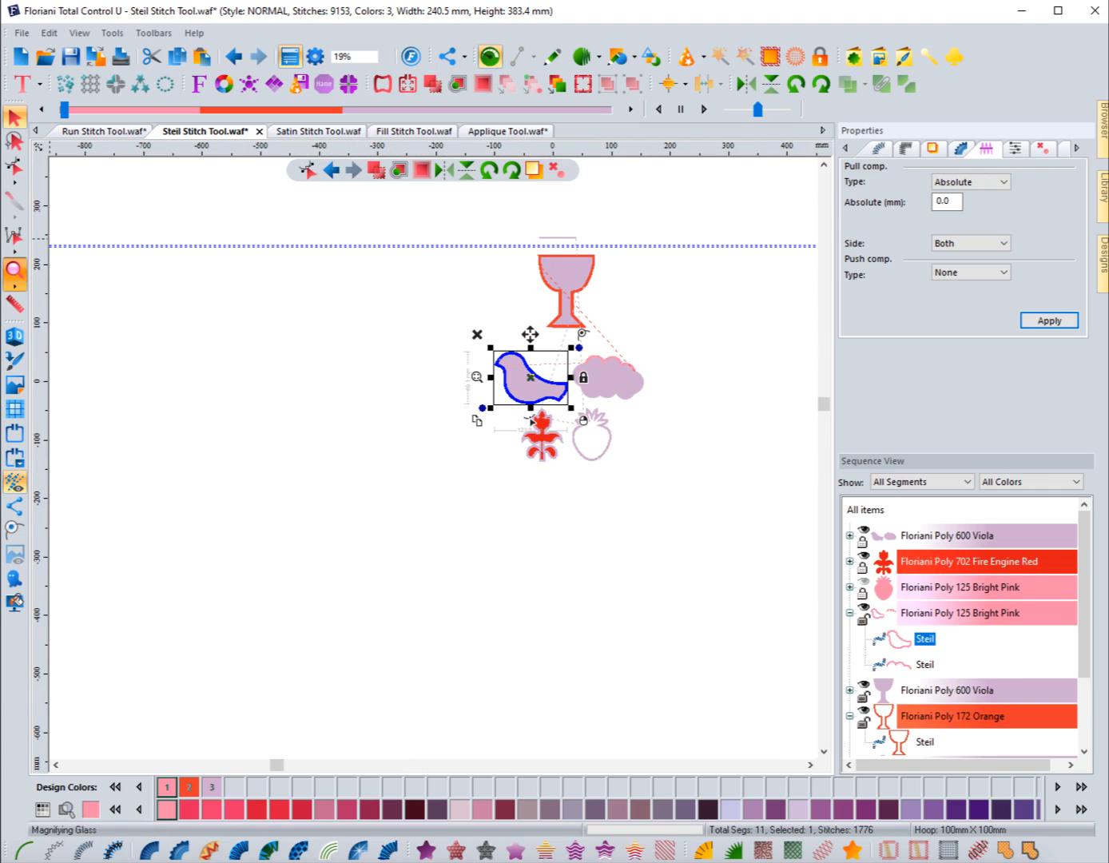
pyautogui.moveTo(522, 224); pyautogui.dragTo(597, 249)
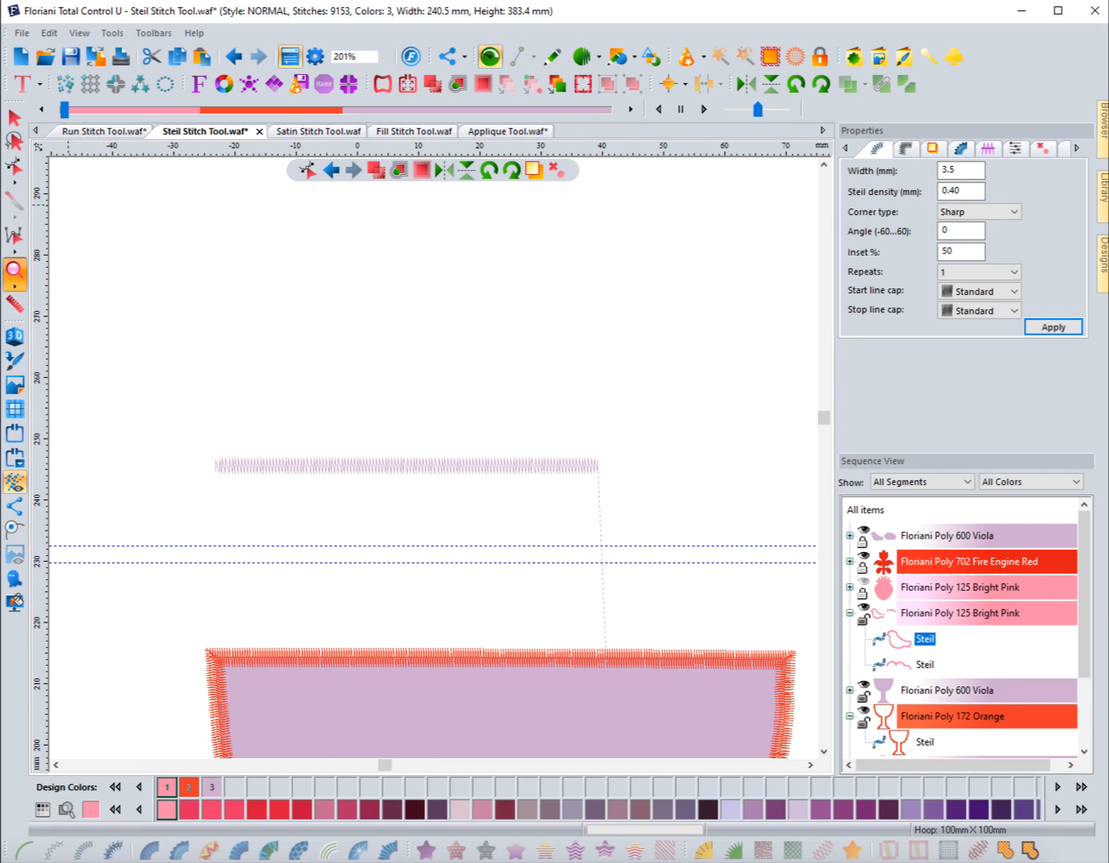
pyautogui.click(15, 117)
pyautogui.click(15, 272)
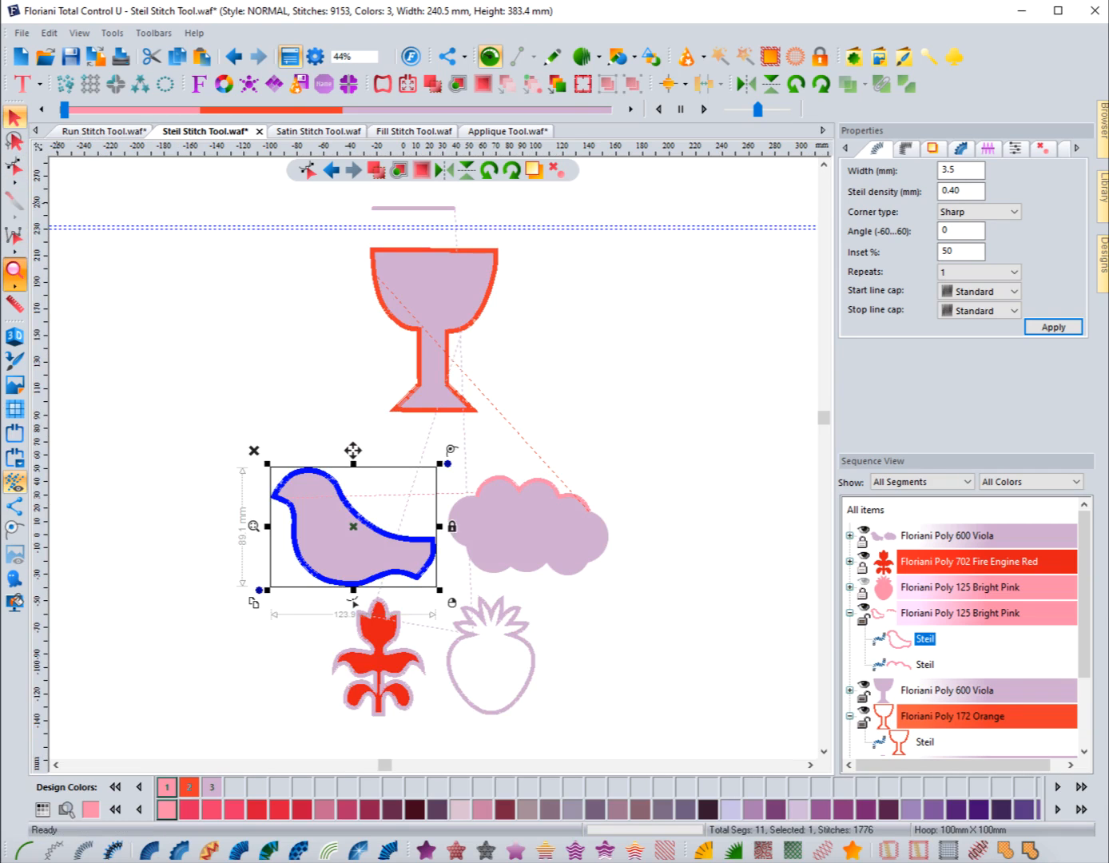
pyautogui.moveTo(353, 203); pyautogui.dragTo(469, 218)
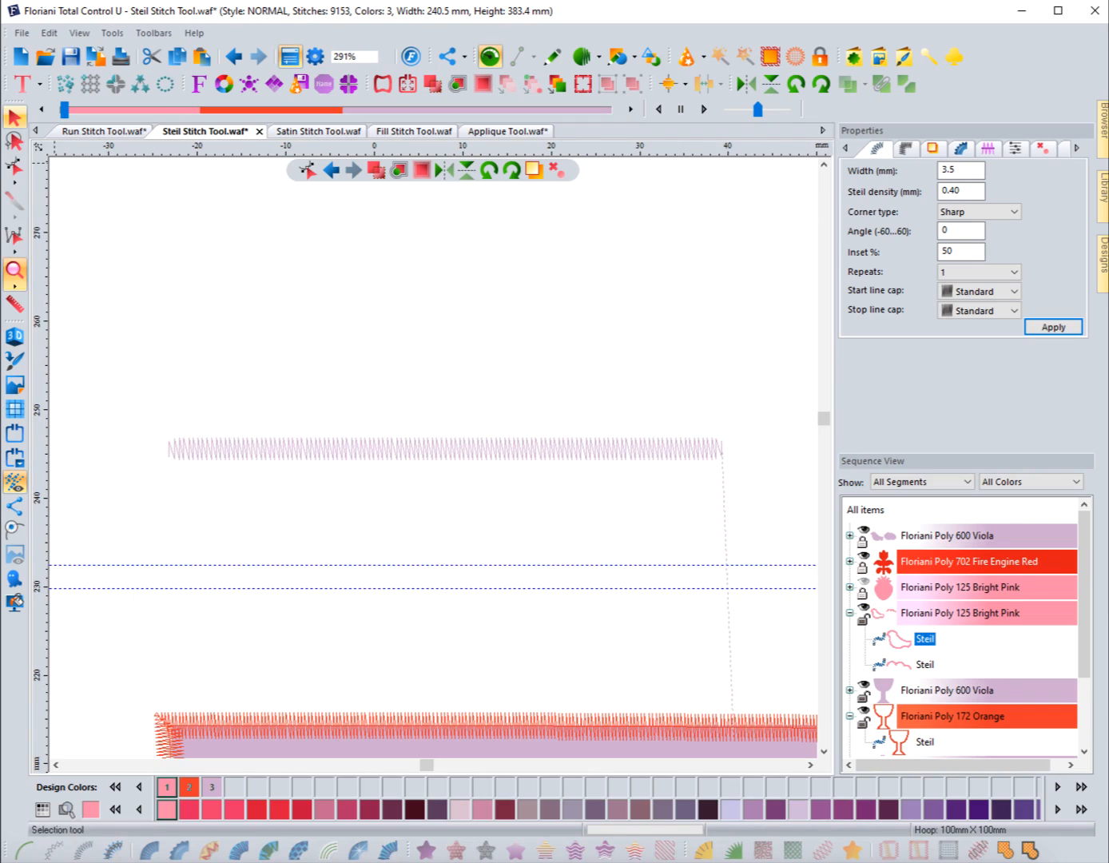
pyautogui.click(14, 117)
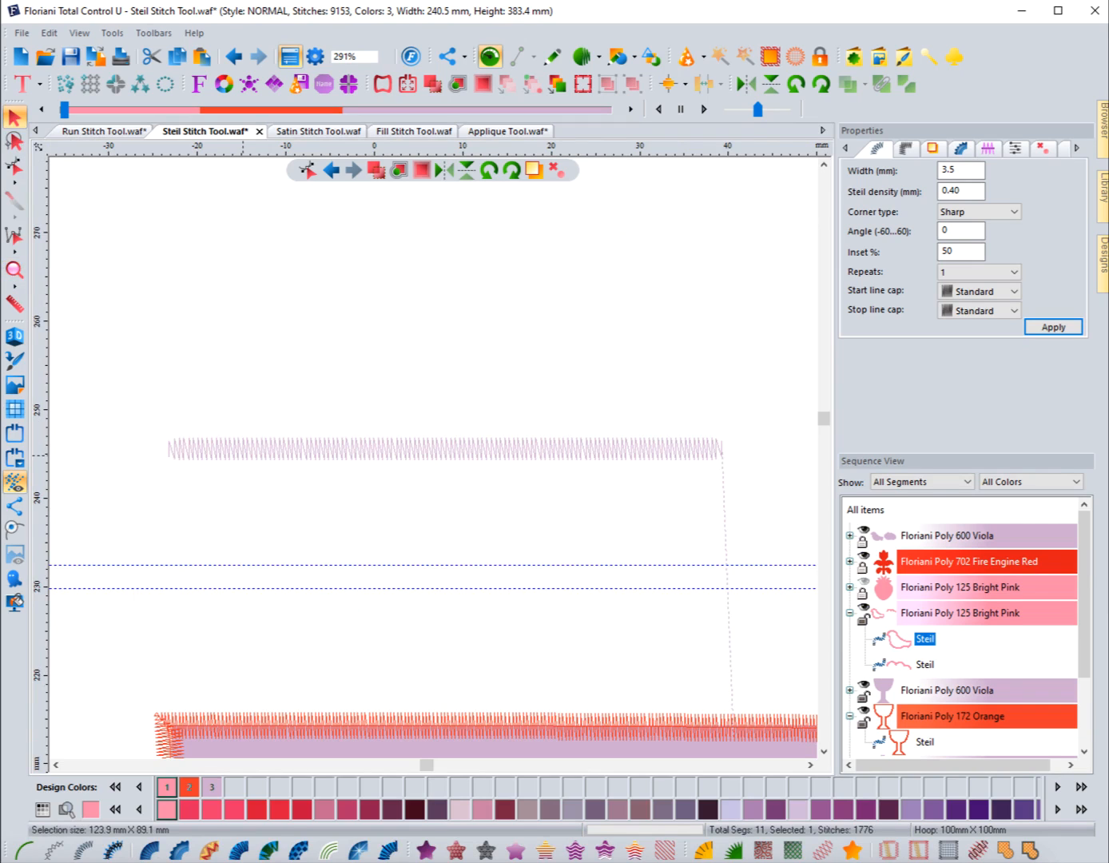
pyautogui.click(444, 448)
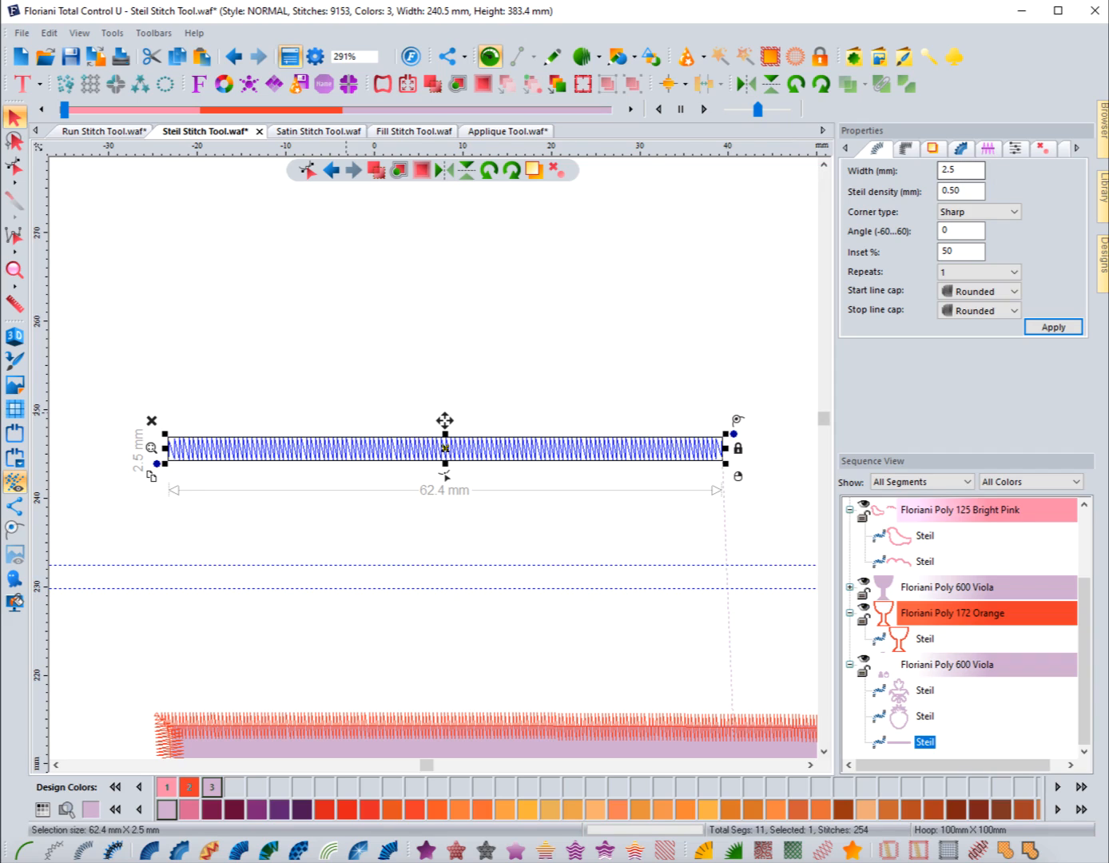
# Step: Paste a copy of the straight steil line and convert the first of the two identical lines to artwork
pyautogui.click(202, 56)
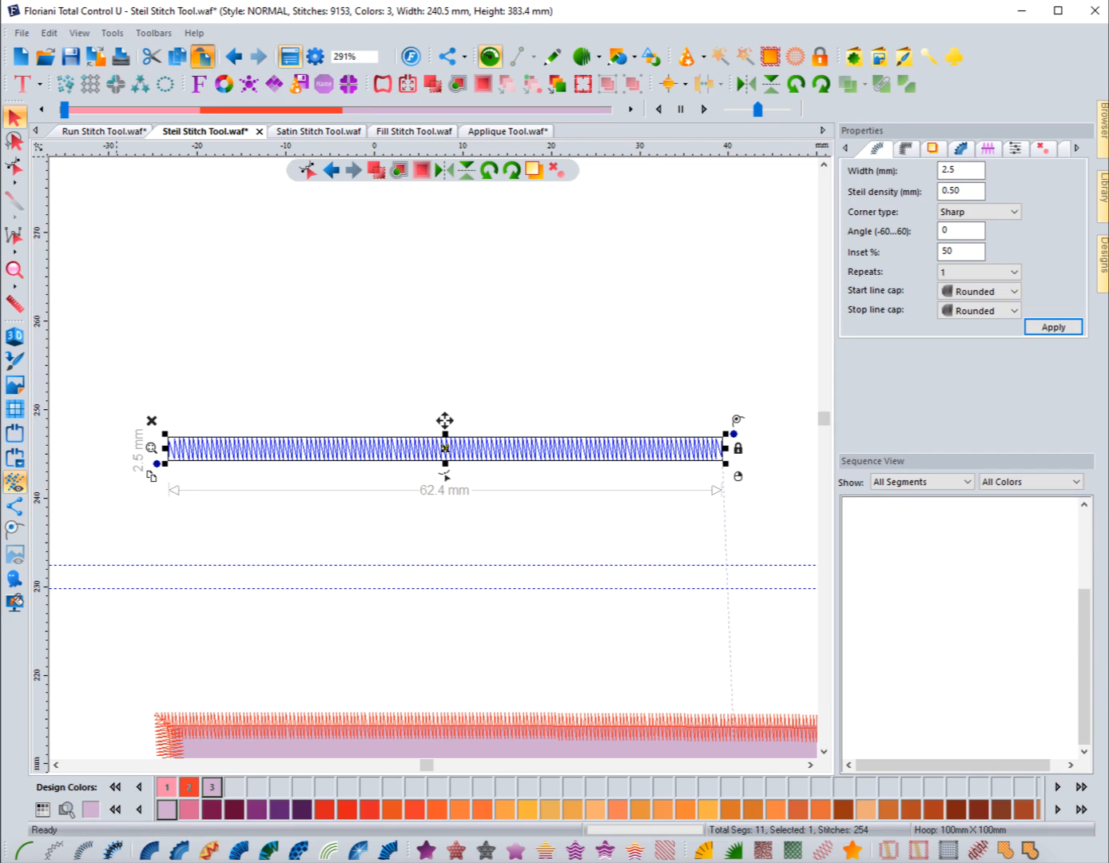
pyautogui.click(924, 717)
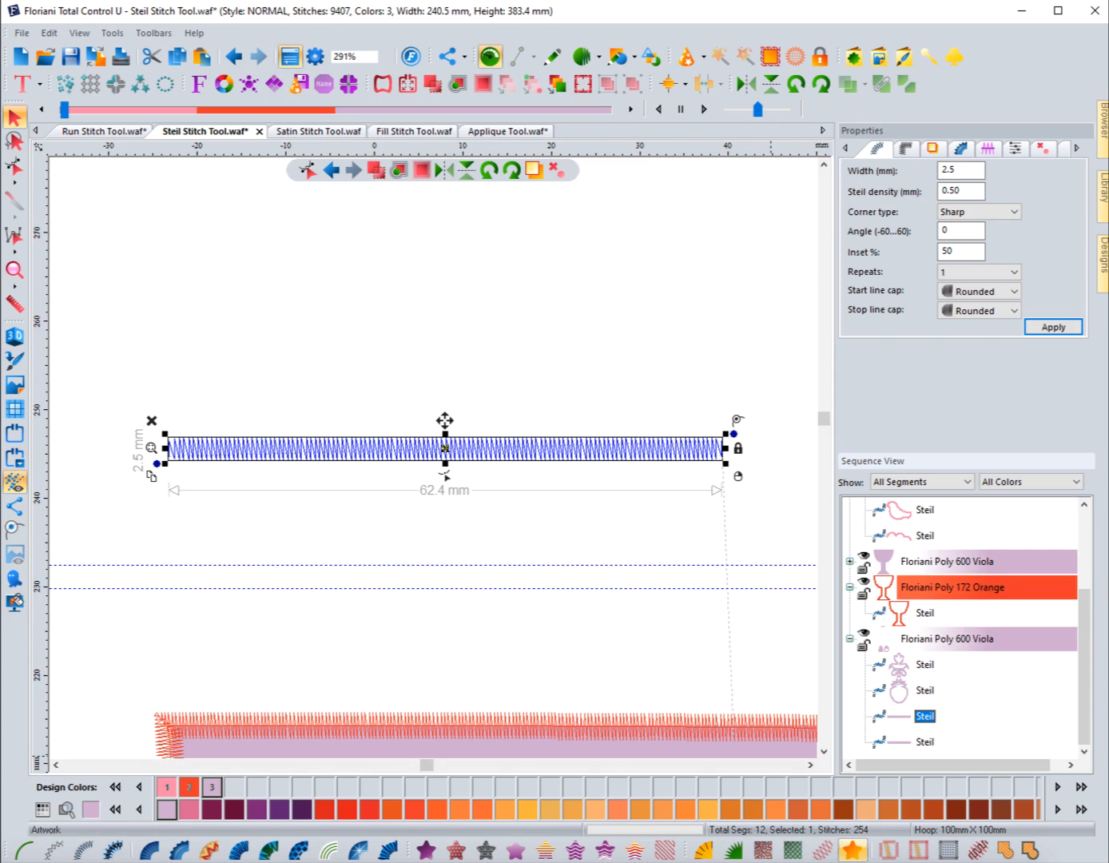
pyautogui.click(853, 850)
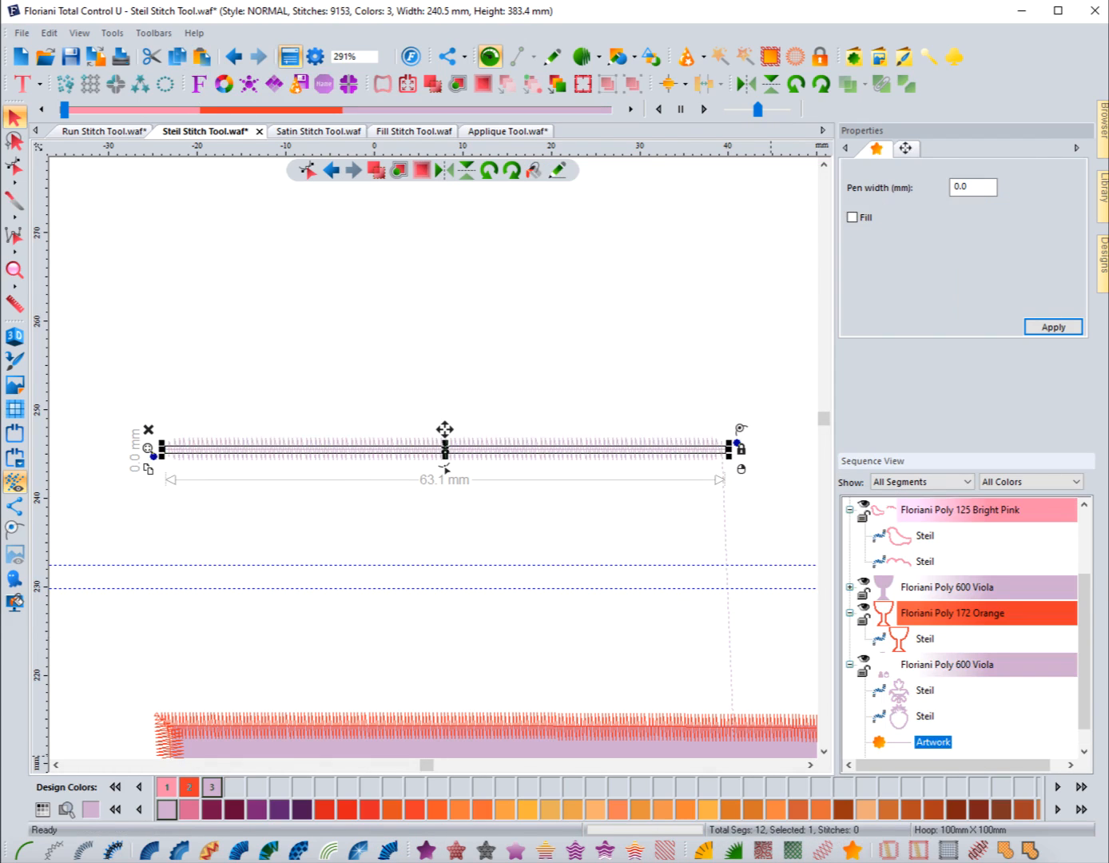
pyautogui.scroll(-1, 962, 627)
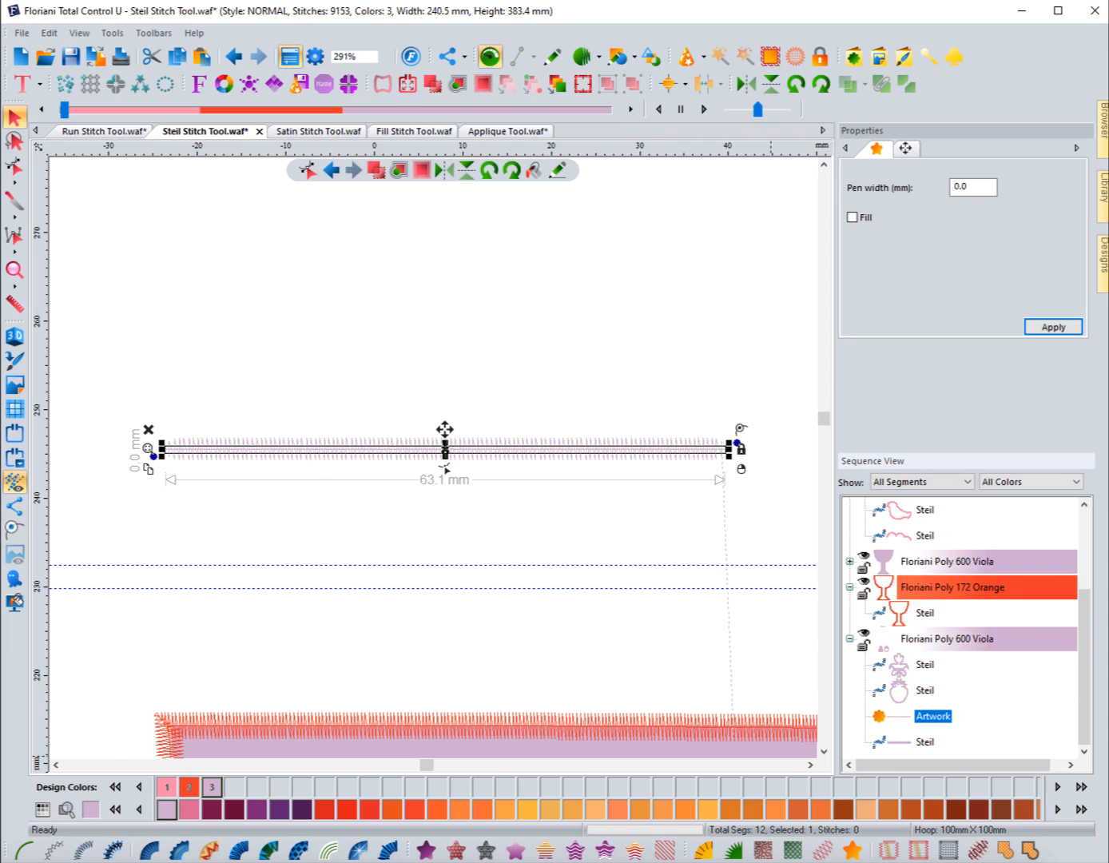
# Step: Enable Fill for the artwork line, apply it, and select the remaining straight steil line
pyautogui.click(853, 217)
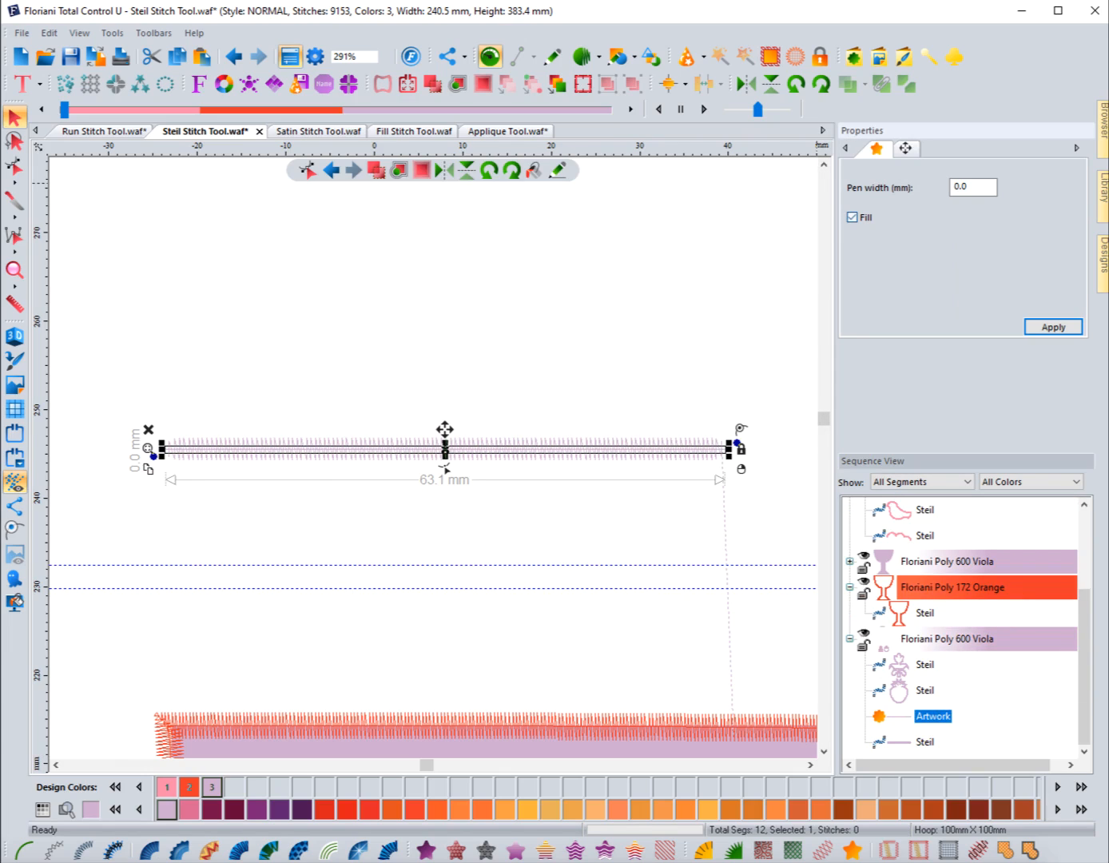
pyautogui.click(1053, 327)
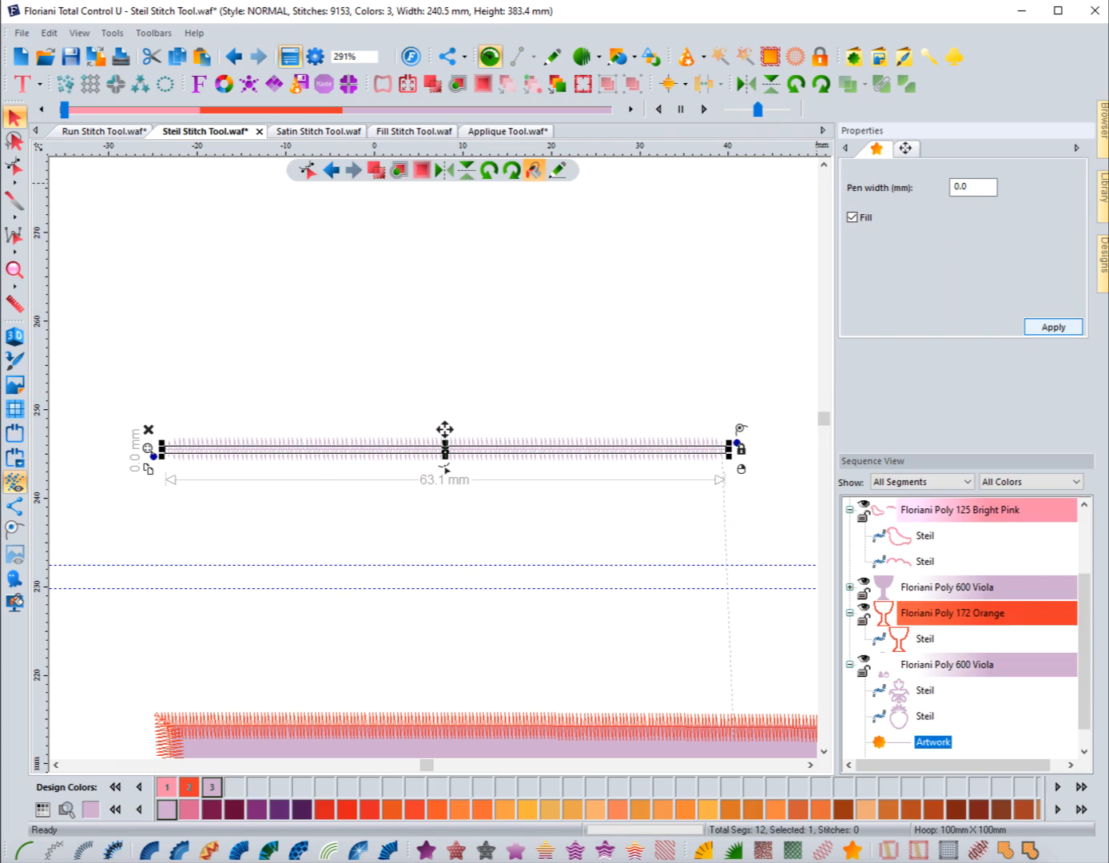
pyautogui.click(1084, 751)
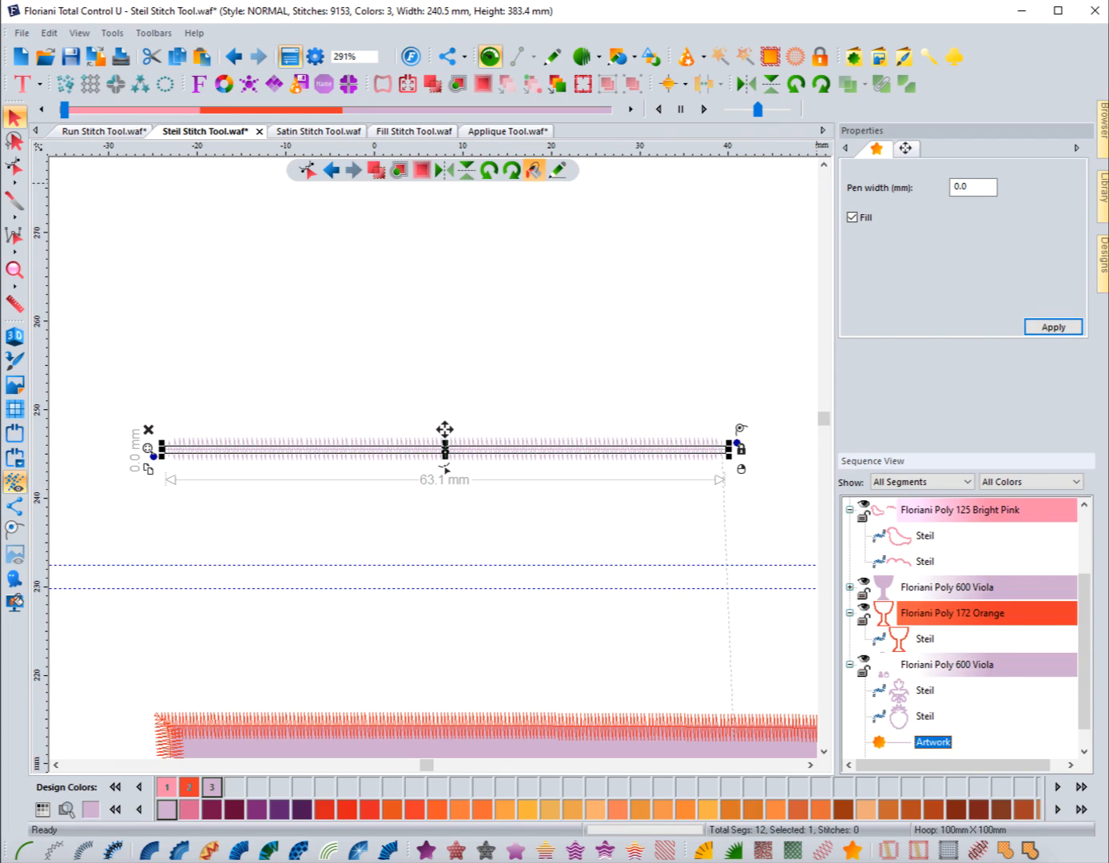
pyautogui.click(444, 509)
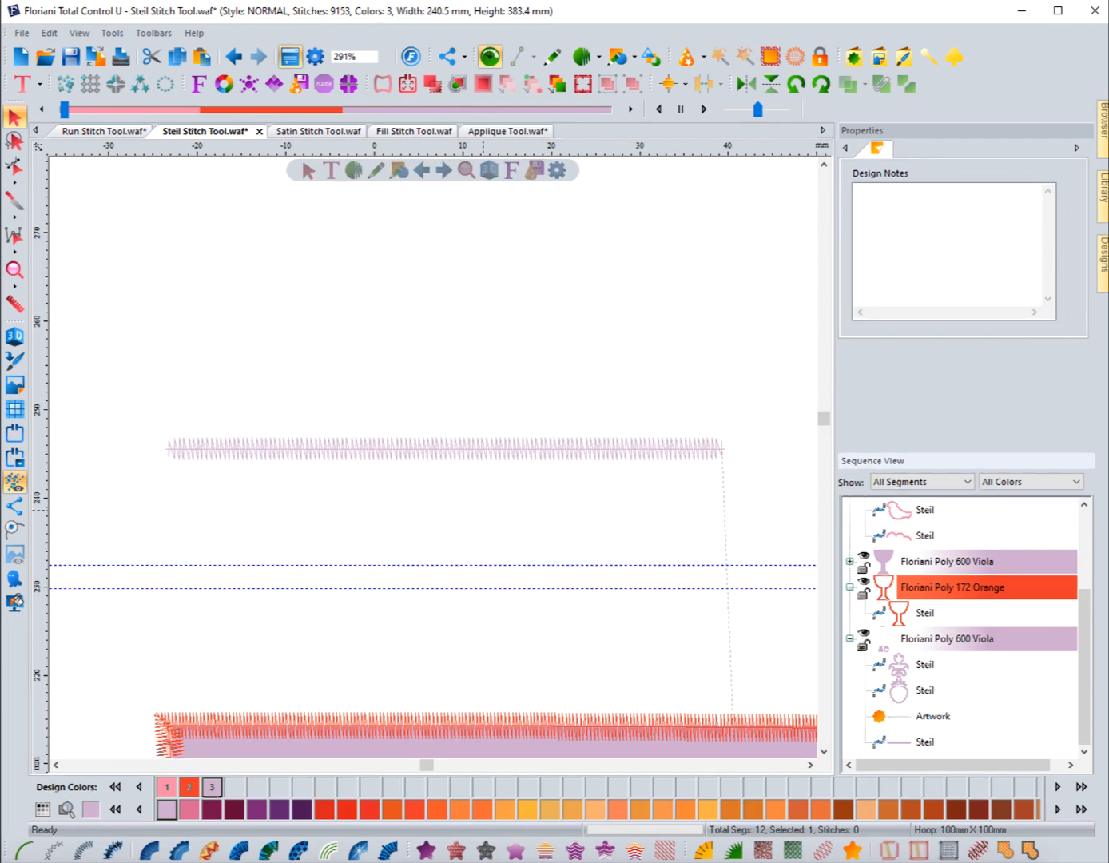
pyautogui.click(445, 448)
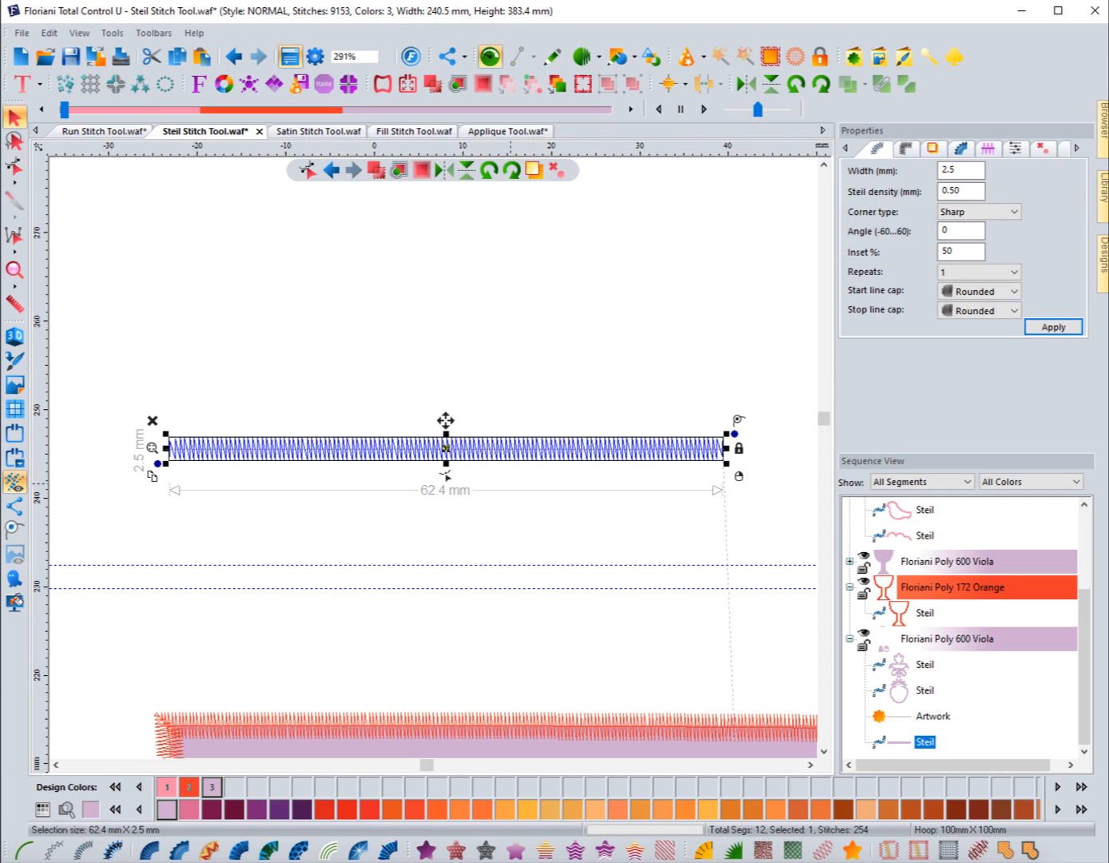
# Step: Apply Percentage pull compensation of 105% to the selected straight steil line
pyautogui.click(960, 149)
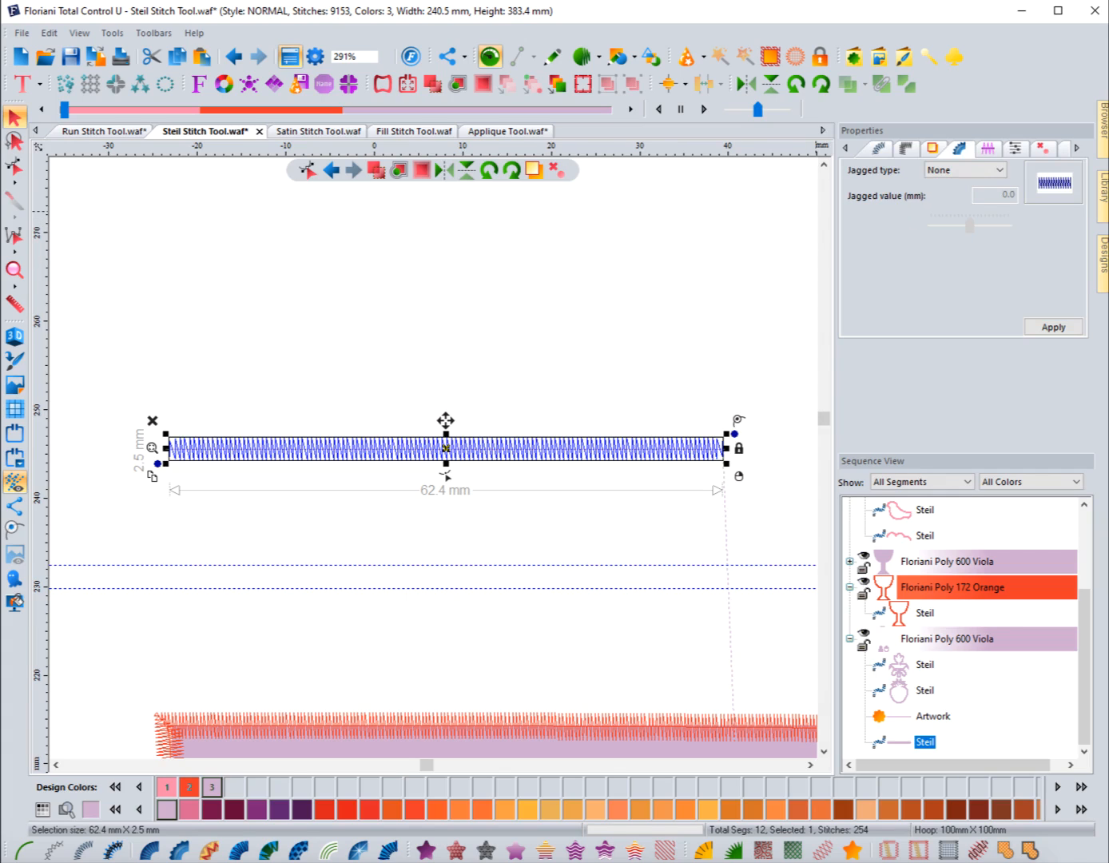
pyautogui.click(988, 148)
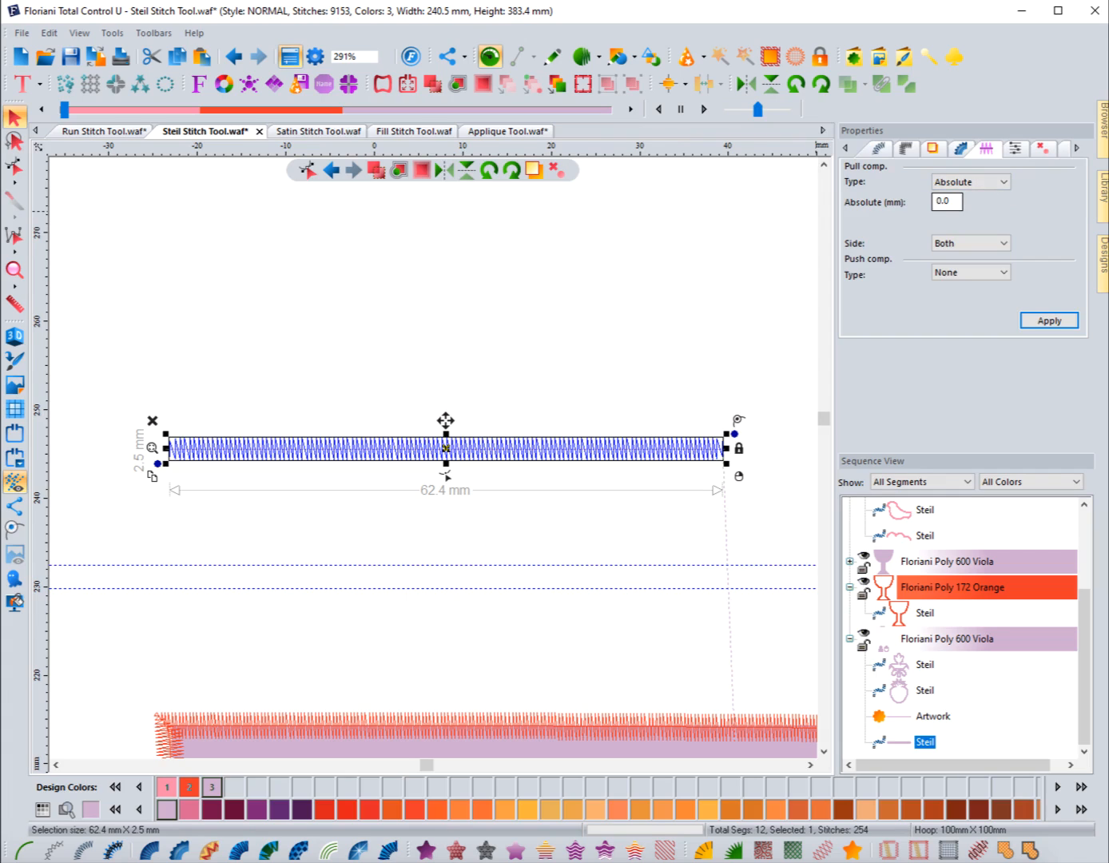
pyautogui.click(991, 182)
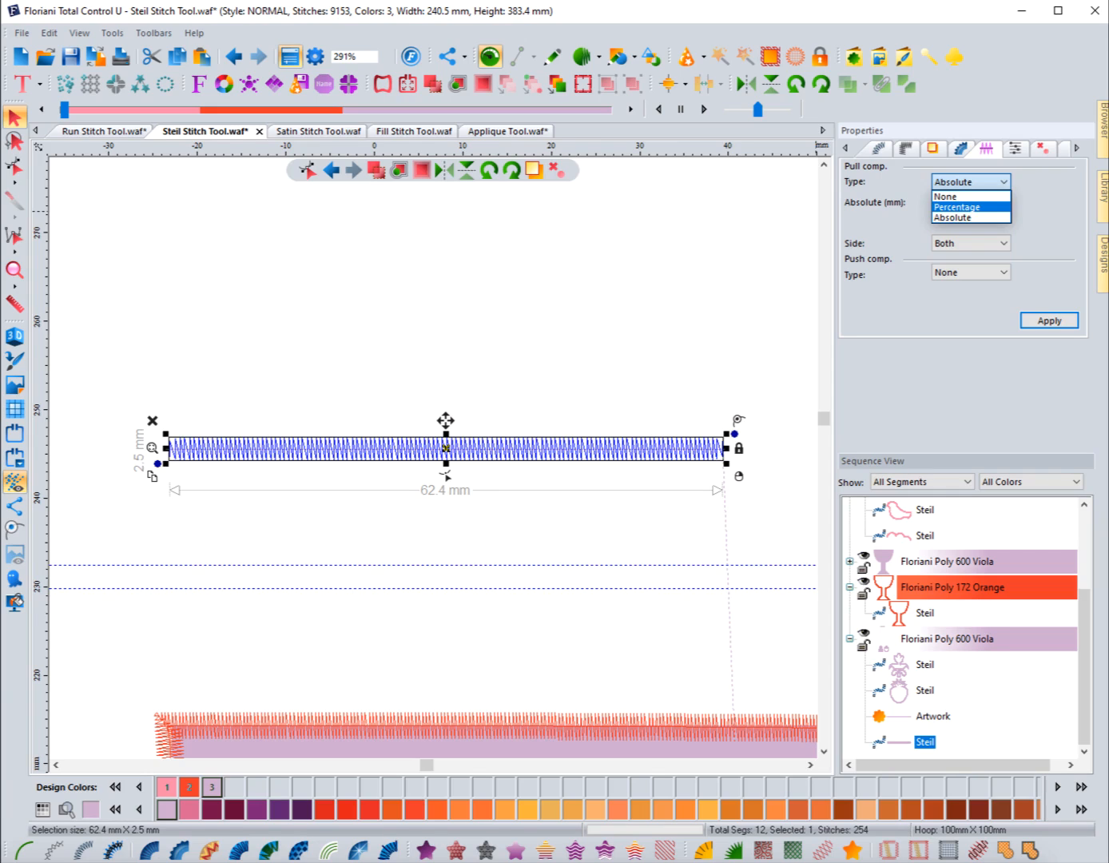
pyautogui.click(956, 207)
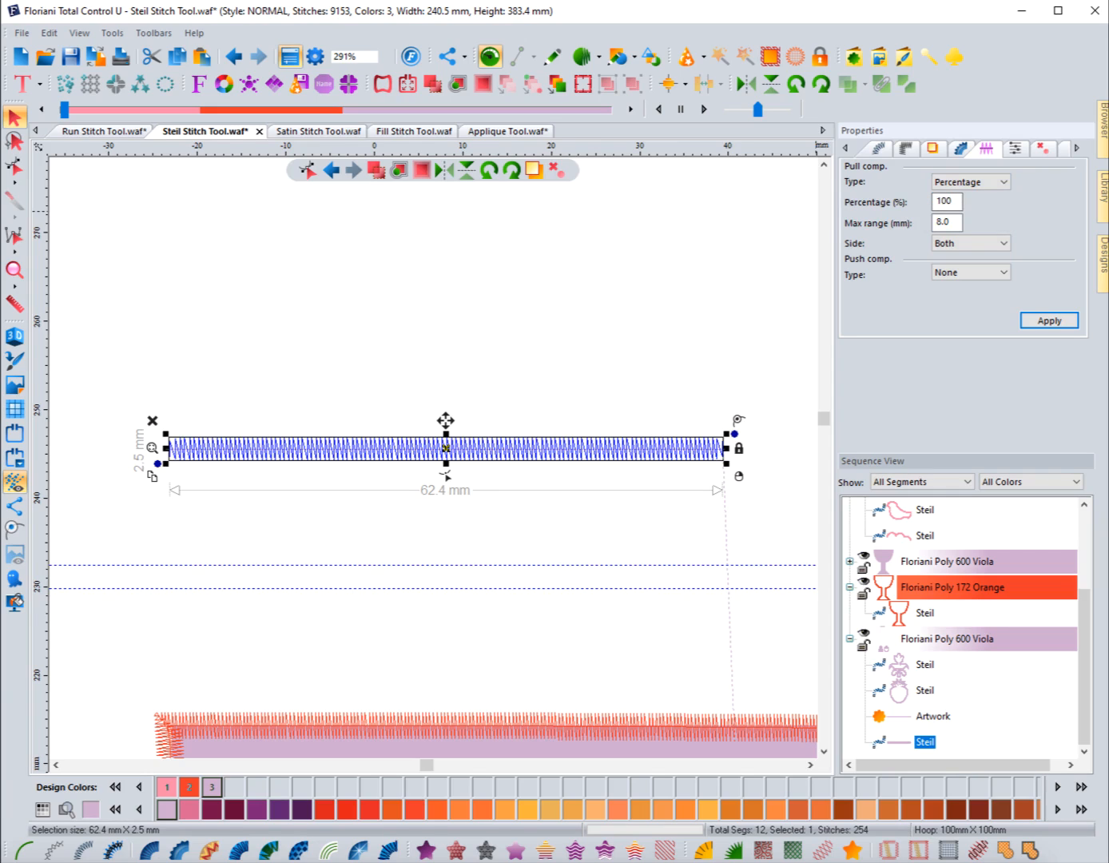
pyautogui.doubleClick(944, 202)
pyautogui.write('105')
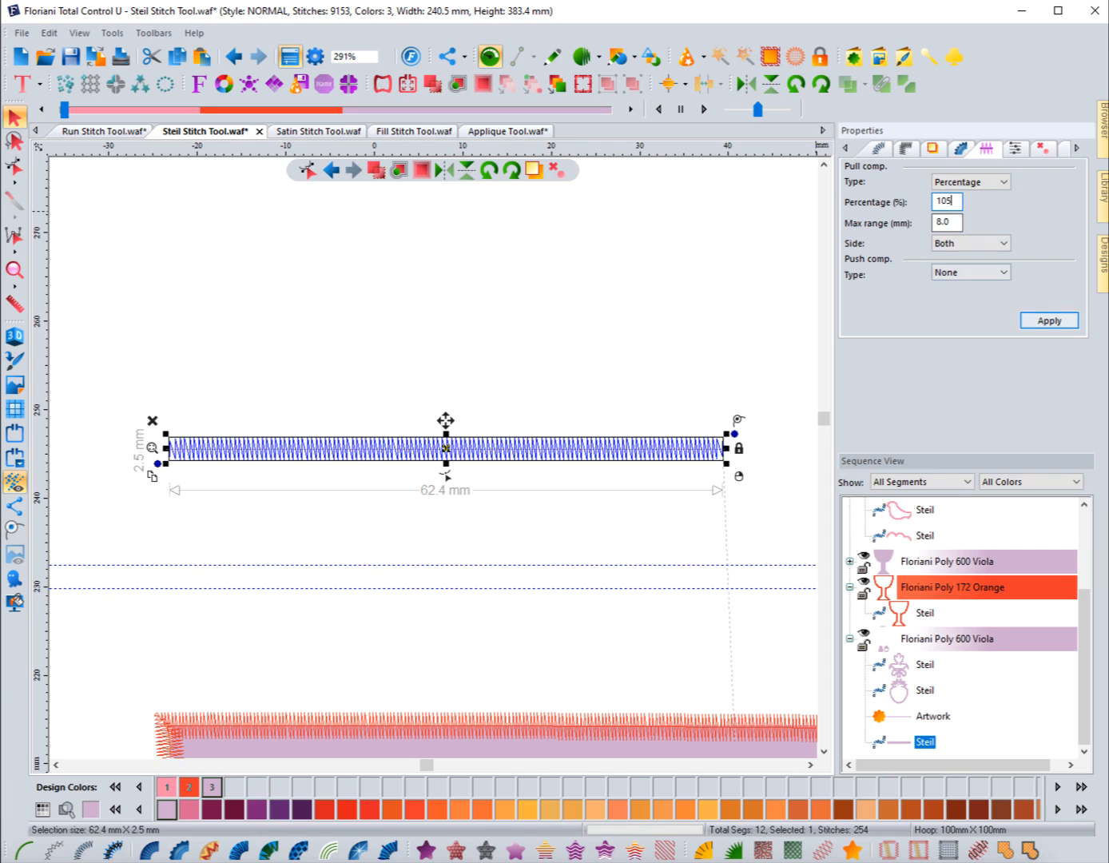
pyautogui.press('Return')
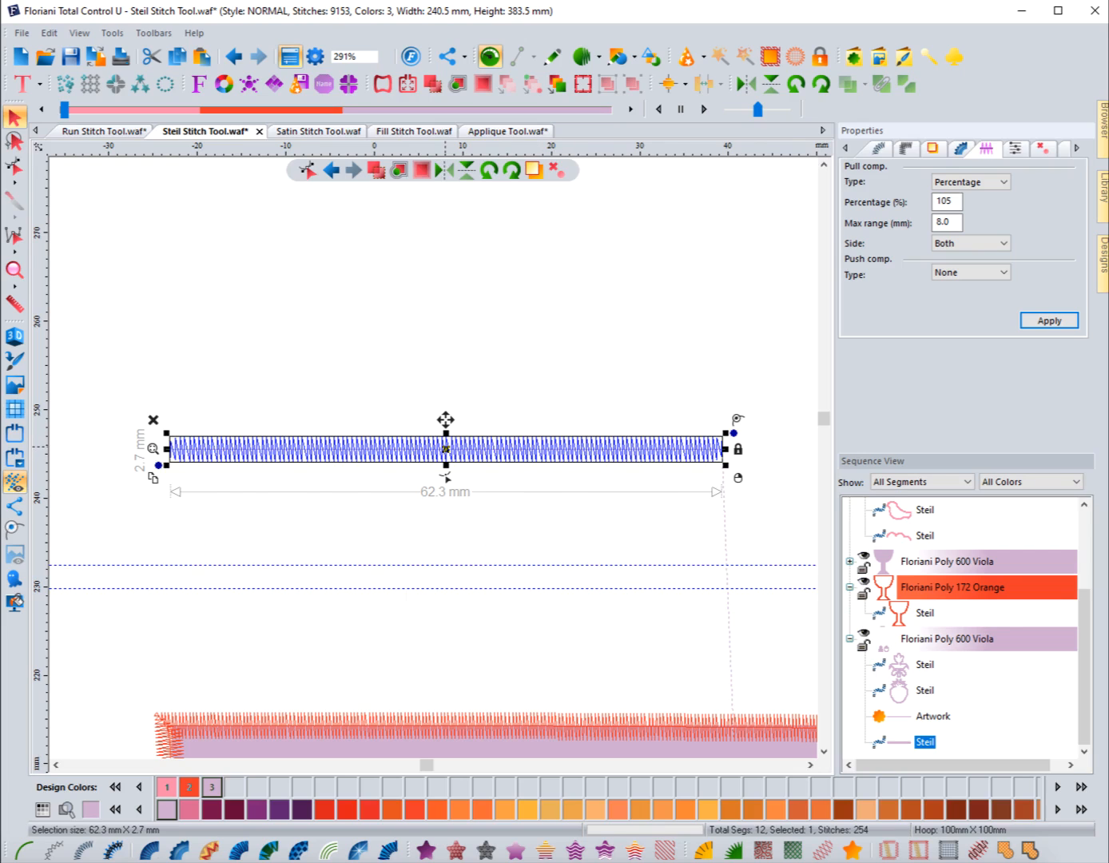
# Step: Undo the line's accidental nudge and its last pull compensation change while viewing one end up close
pyautogui.moveTo(446, 447); pyautogui.dragTo(447, 447)
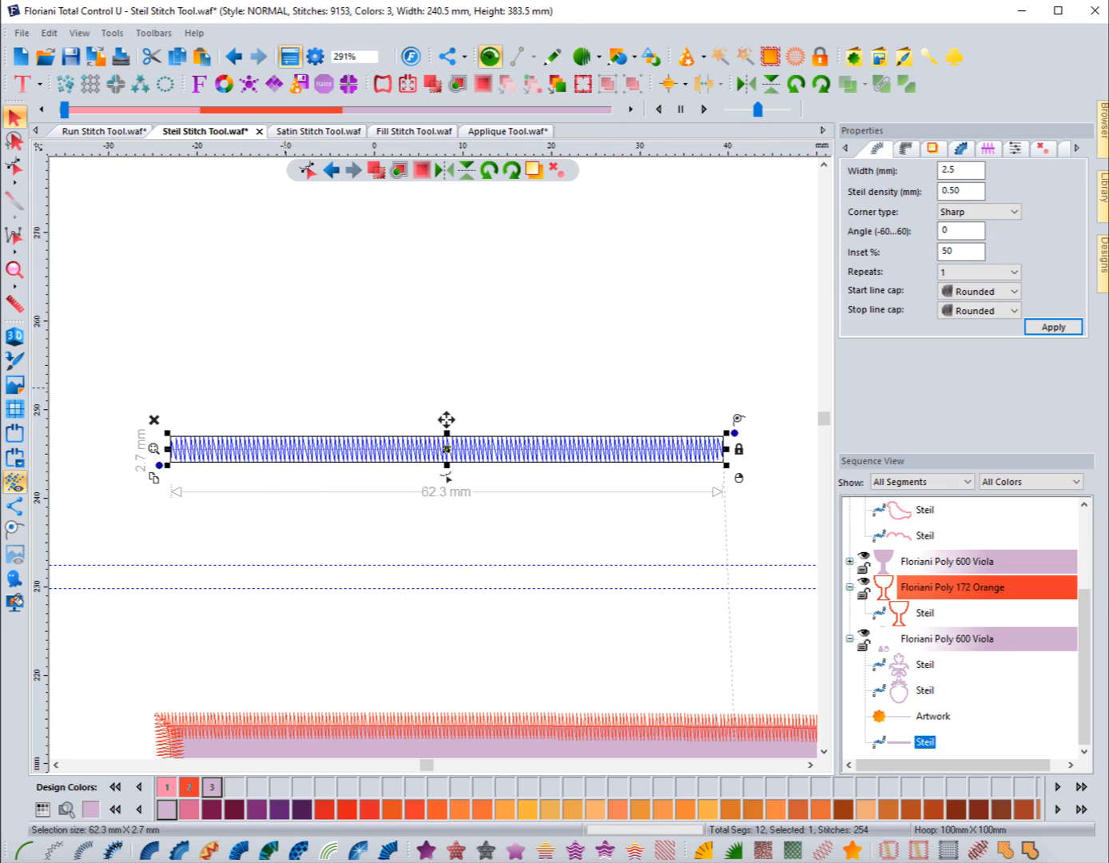
pyautogui.click(14, 269)
pyautogui.moveTo(124, 399); pyautogui.dragTo(240, 484)
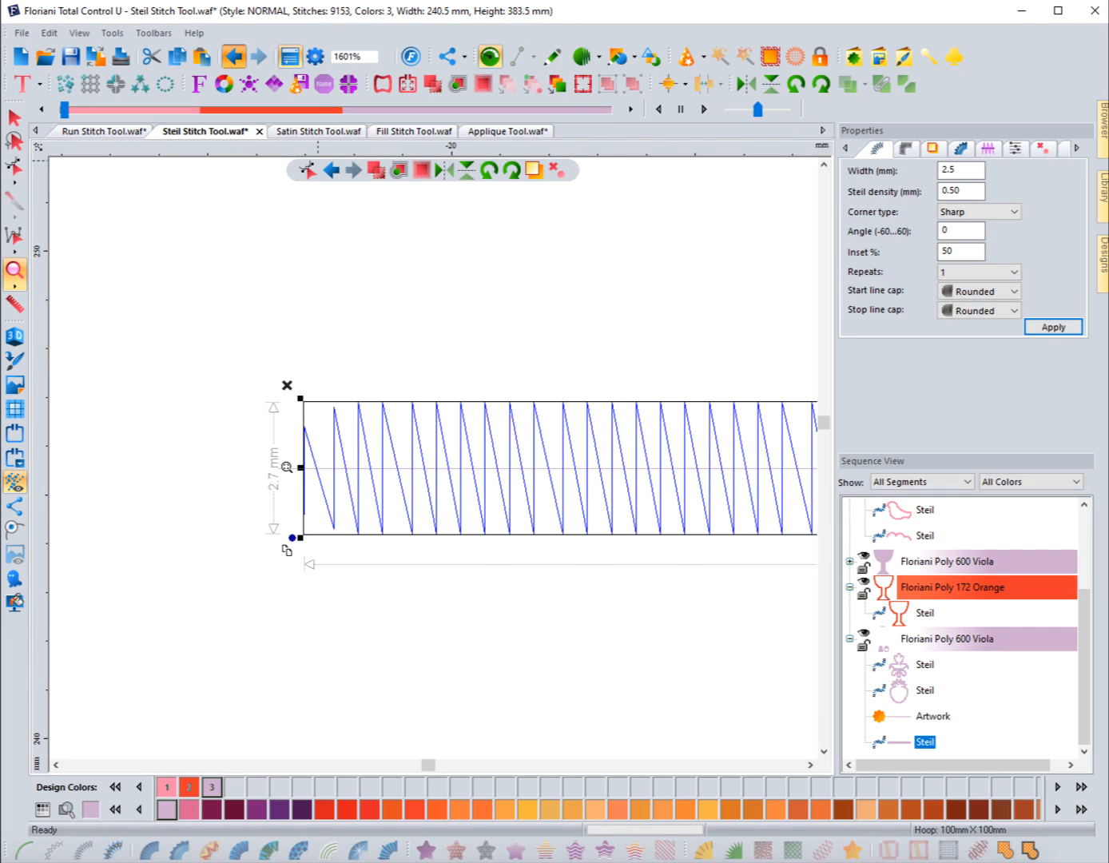
pyautogui.click(233, 56)
pyautogui.click(233, 56)
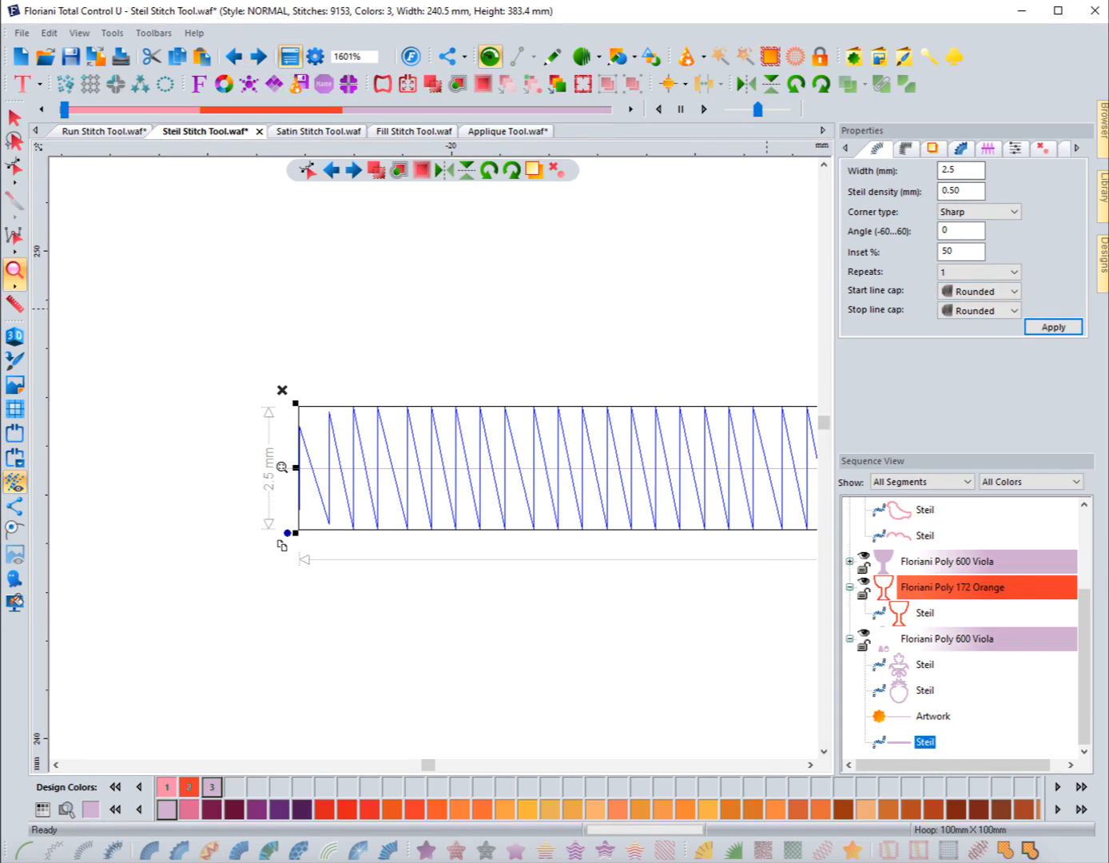
# Step: Apply Percentage pull compensation of 110% to the straight steil line
pyautogui.click(988, 149)
pyautogui.click(970, 182)
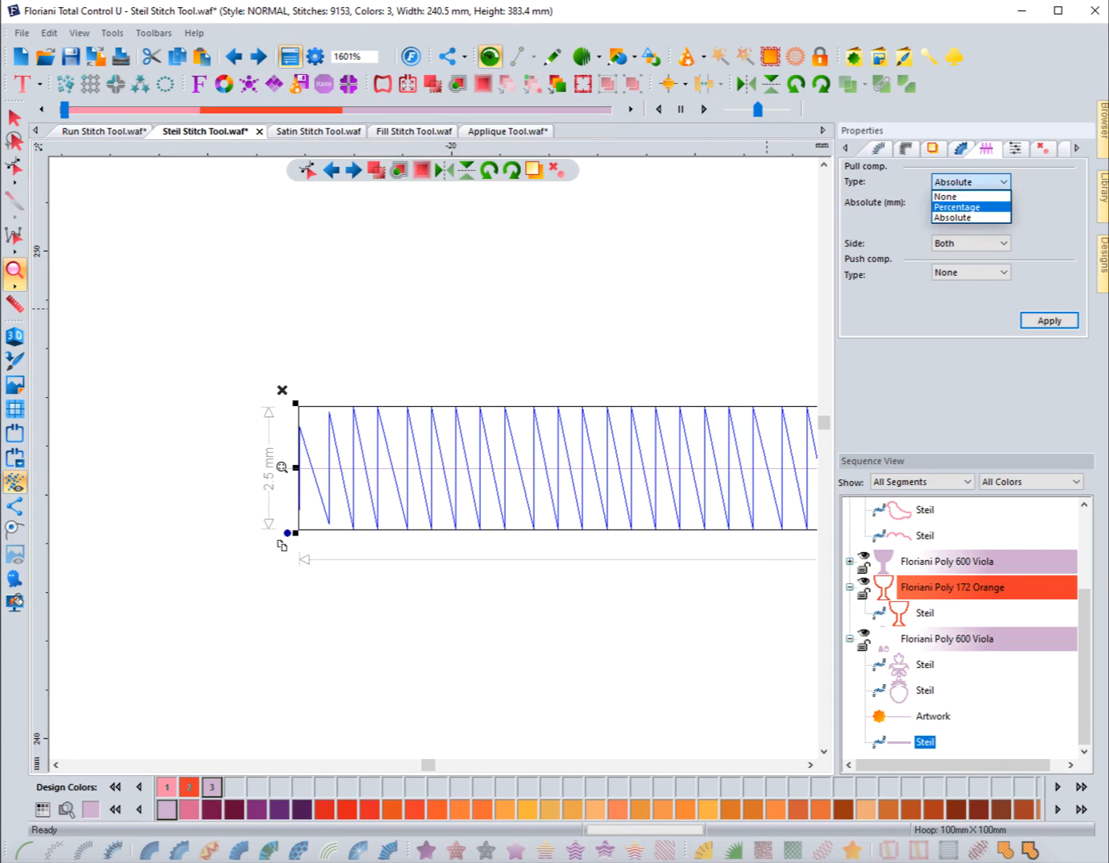
pyautogui.click(959, 207)
pyautogui.moveTo(954, 201); pyautogui.dragTo(941, 201)
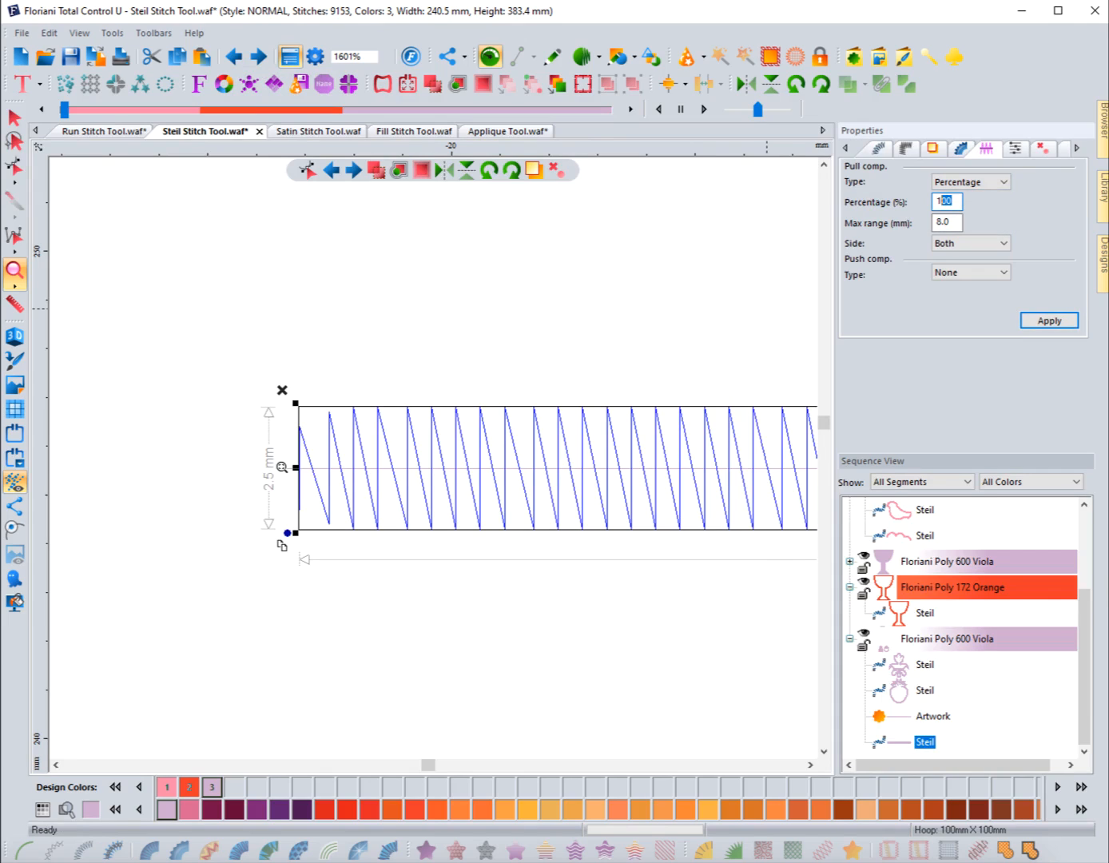
pyautogui.write('10')
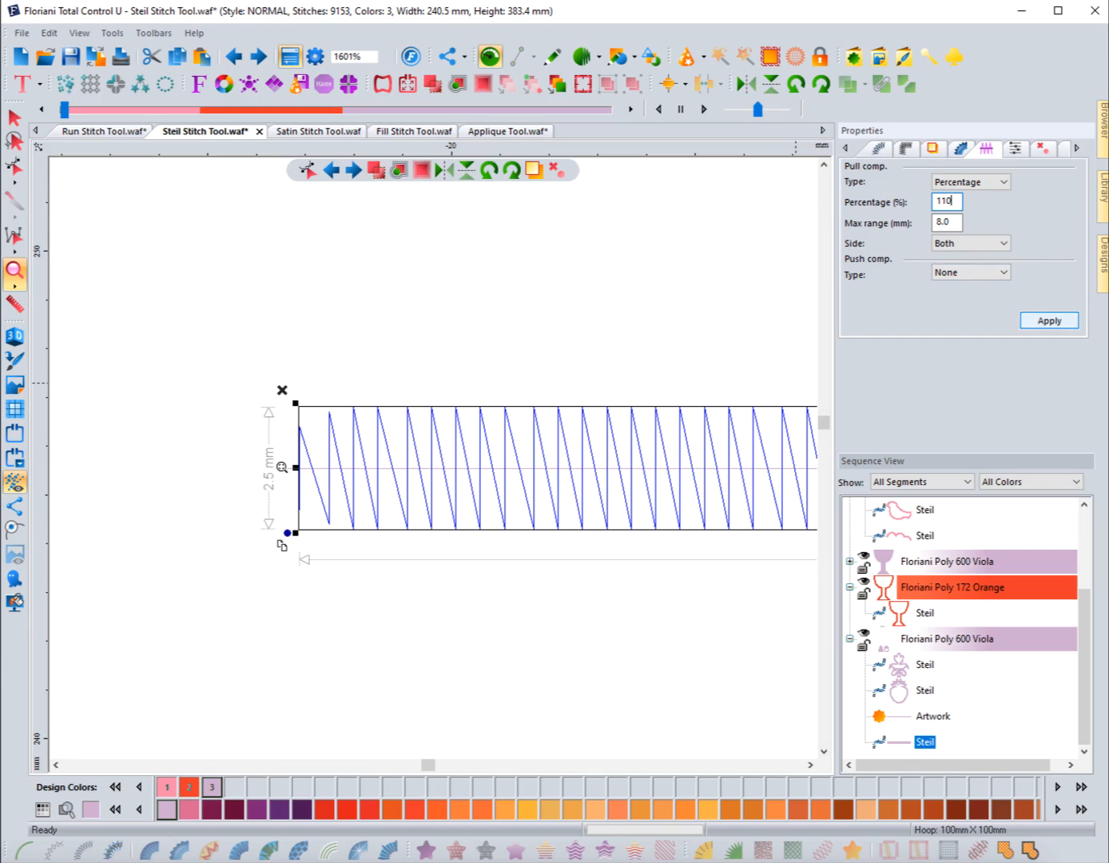
pyautogui.click(1049, 320)
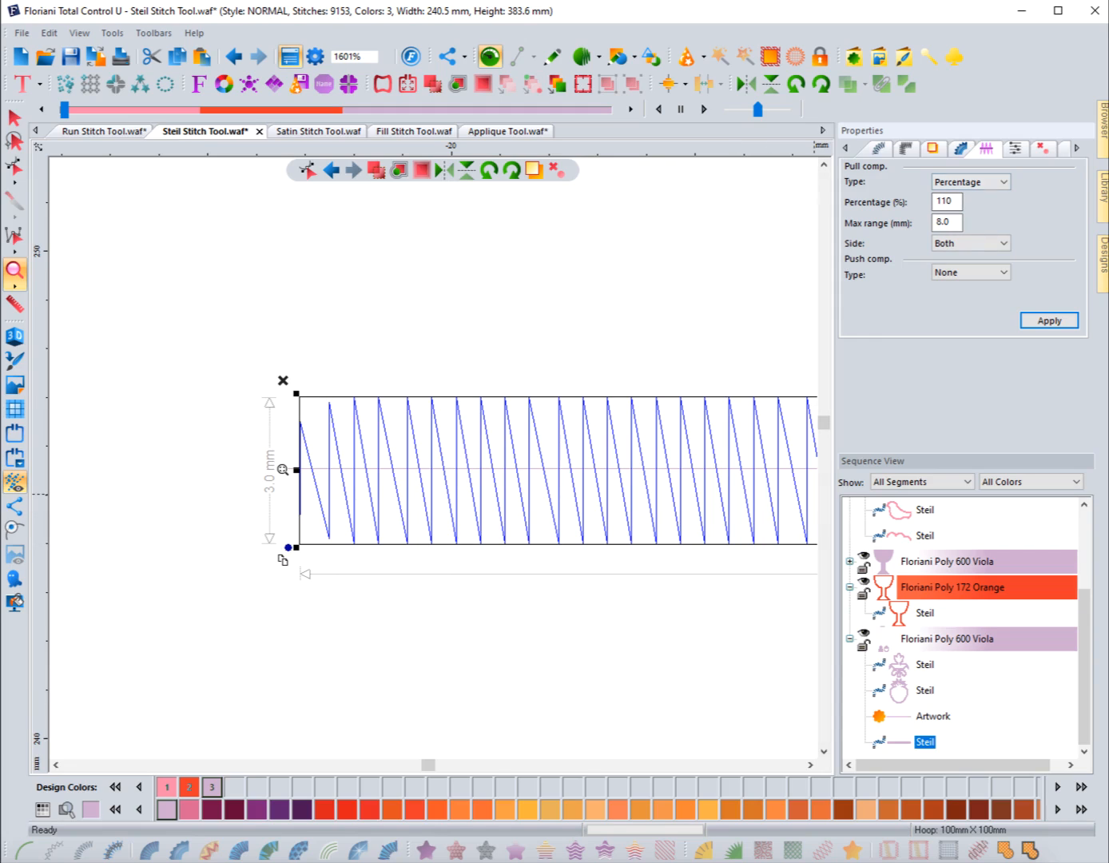
# Step: Switch the line's pull compensation to Absolute, set it to 0.3 mm and apply it
pyautogui.click(971, 182)
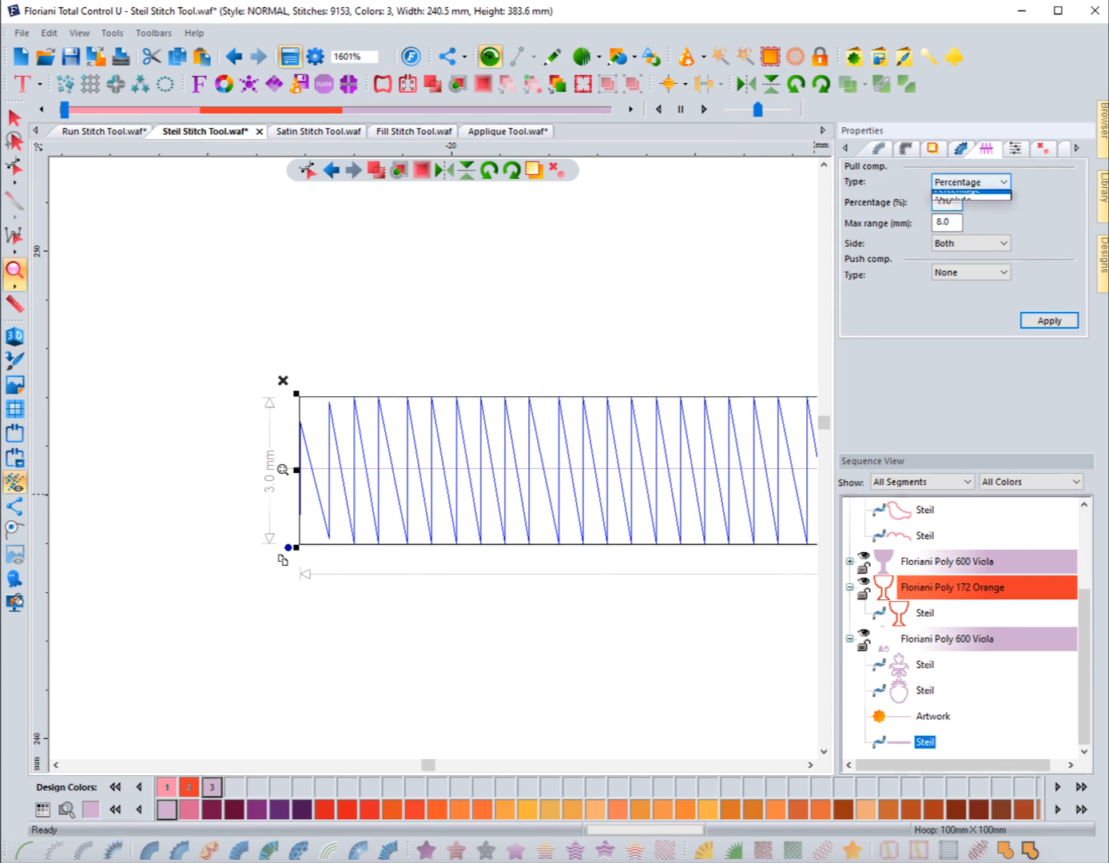
pyautogui.click(952, 217)
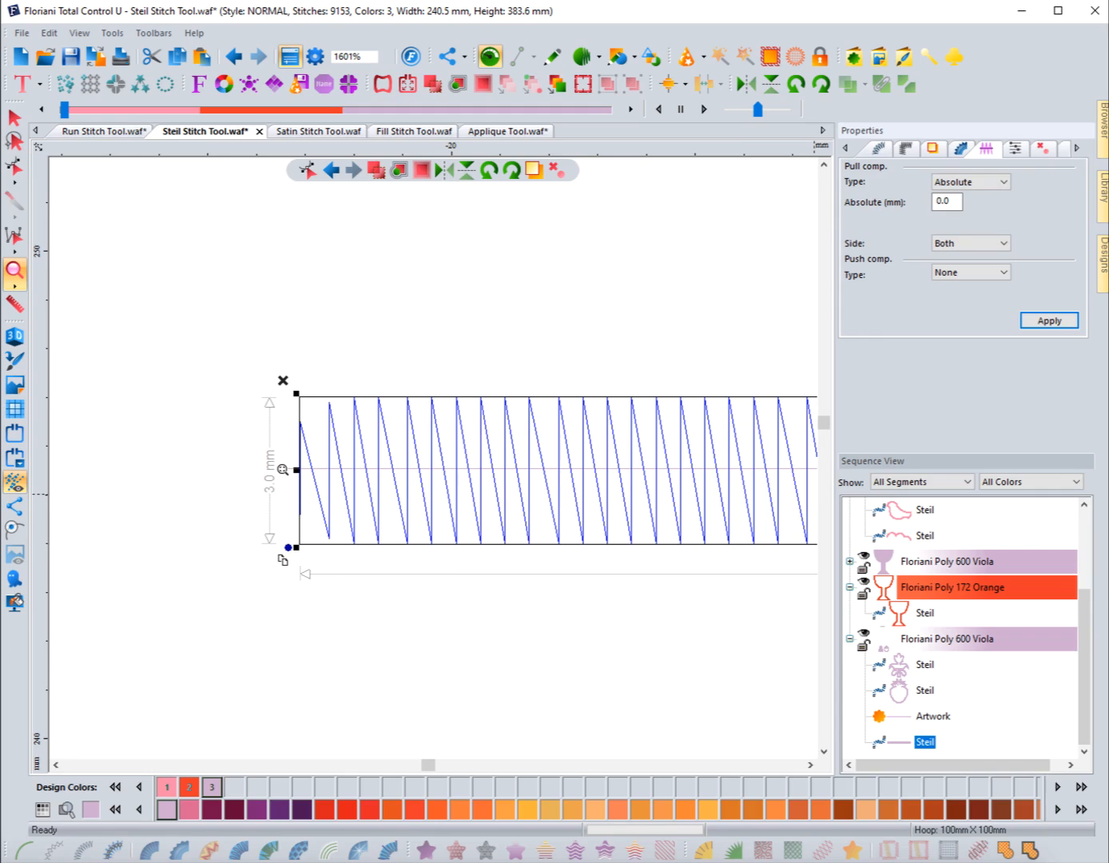
pyautogui.moveTo(950, 201); pyautogui.dragTo(940, 202)
pyautogui.write('.3')
pyautogui.click(1049, 319)
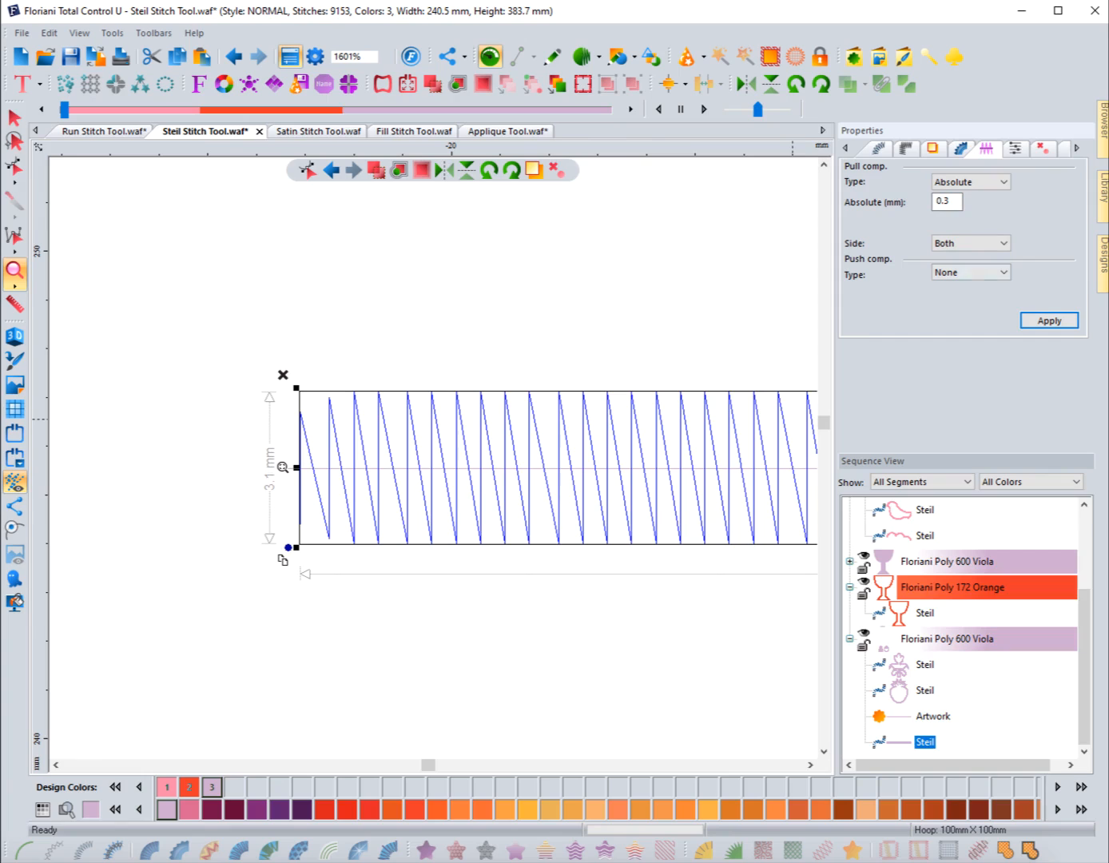
# Step: Look at the side choices for the line's pull compensation and keep Both
pyautogui.click(1001, 244)
pyautogui.click(1002, 244)
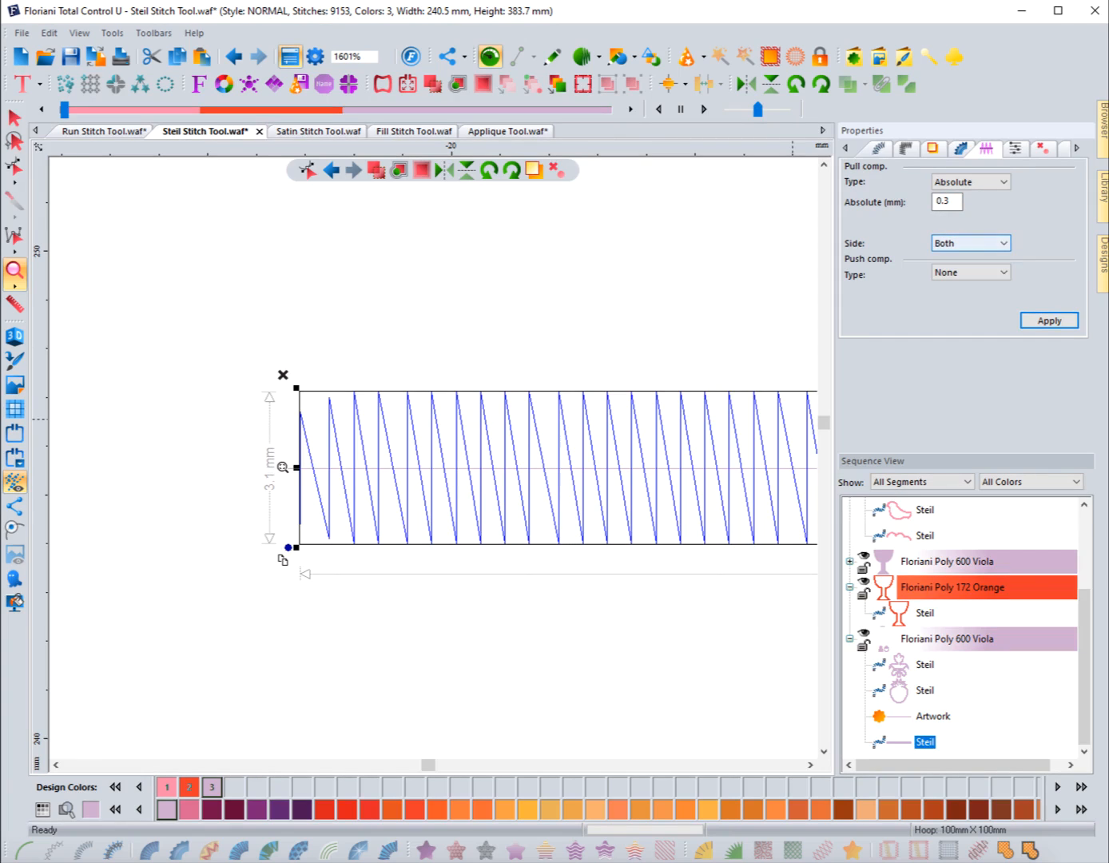
pyautogui.click(1002, 244)
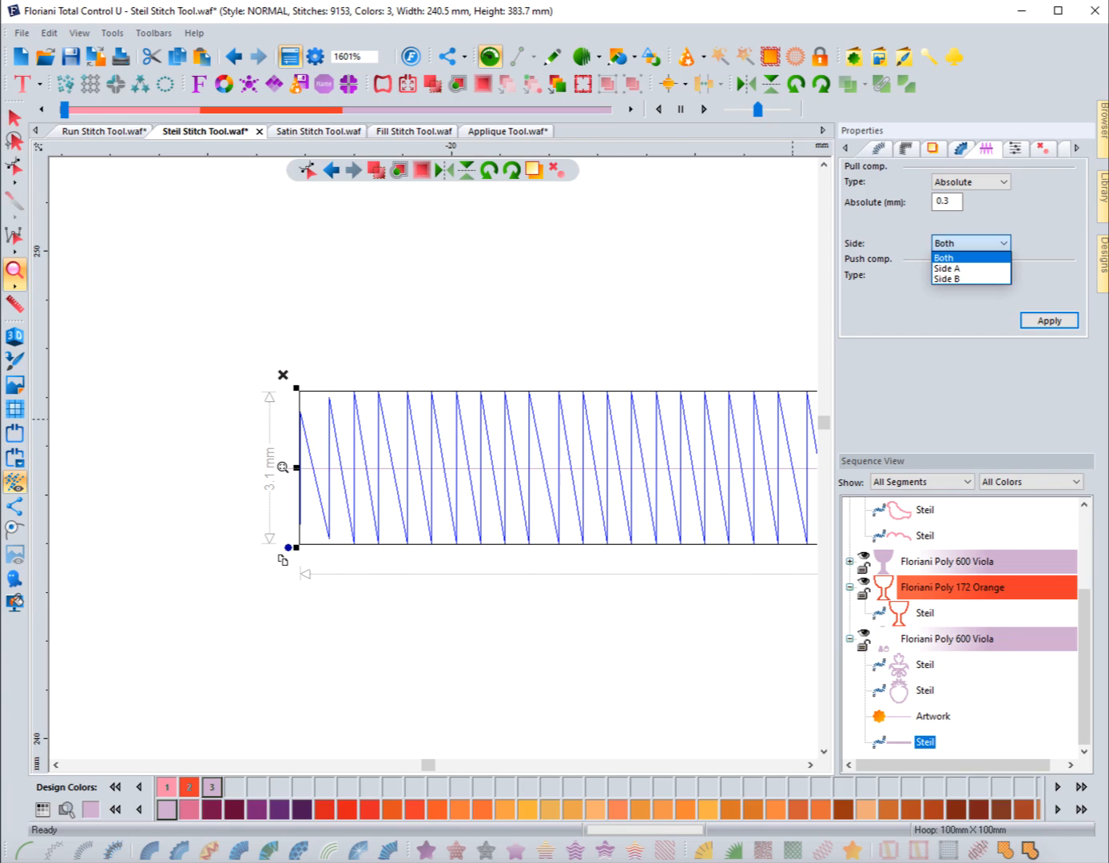
pyautogui.click(970, 257)
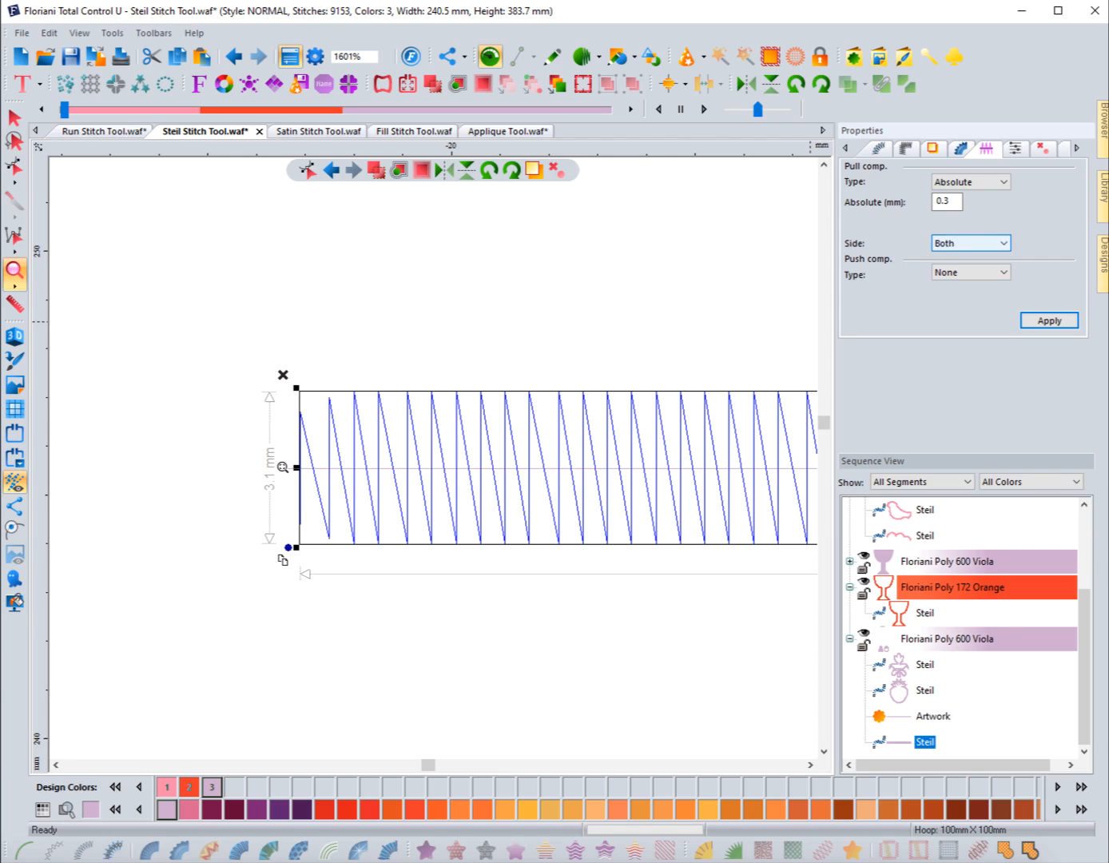
# Step: Set the line's push compensation to By Lines with 1 line and apply it
pyautogui.click(970, 272)
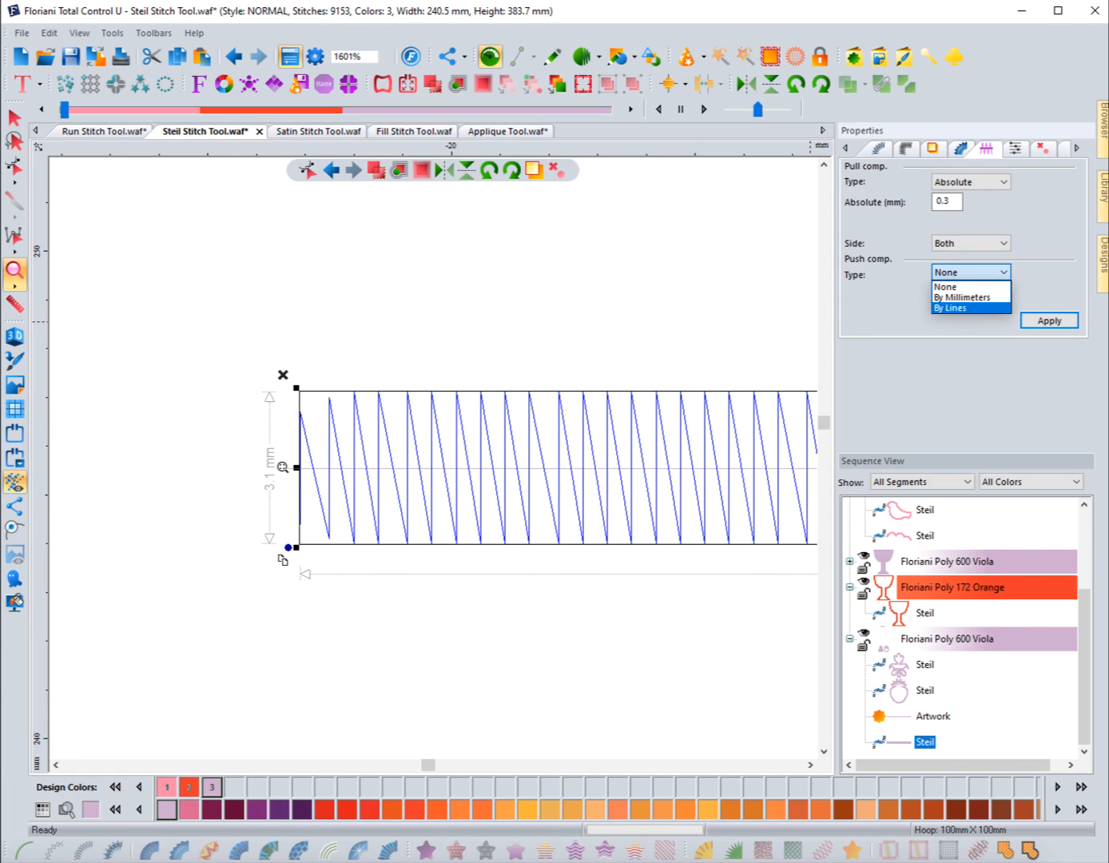
pyautogui.click(951, 307)
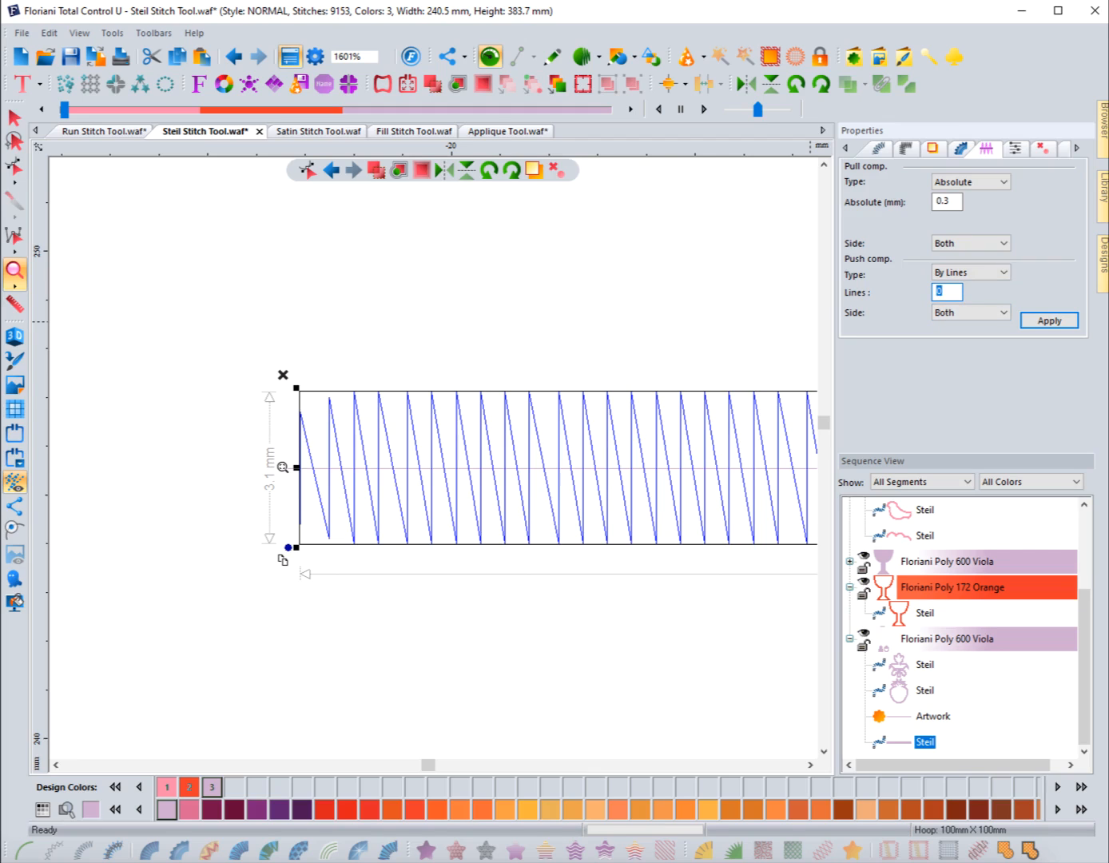
pyautogui.write('1')
pyautogui.press('Return')
# Step: Set the steil line's start and stop line caps to Standard and apply them
pyautogui.click(879, 149)
pyautogui.click(978, 291)
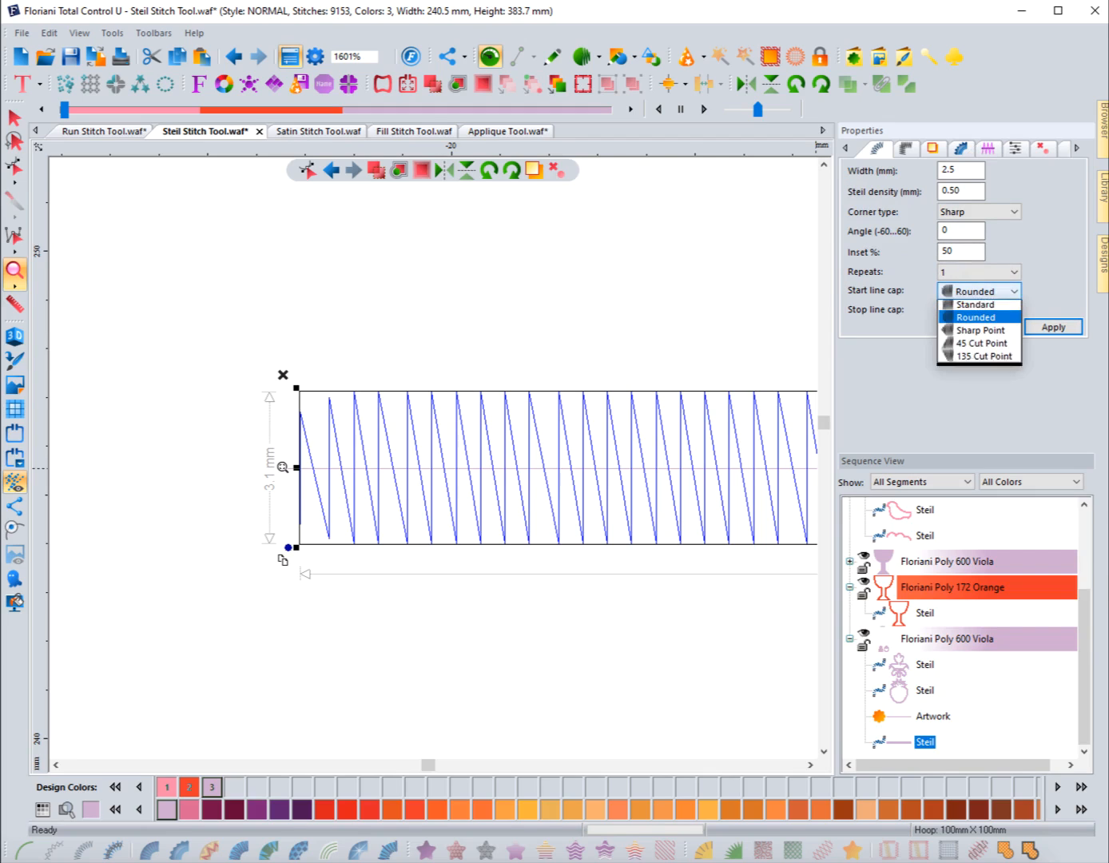
pyautogui.click(976, 308)
pyautogui.click(978, 309)
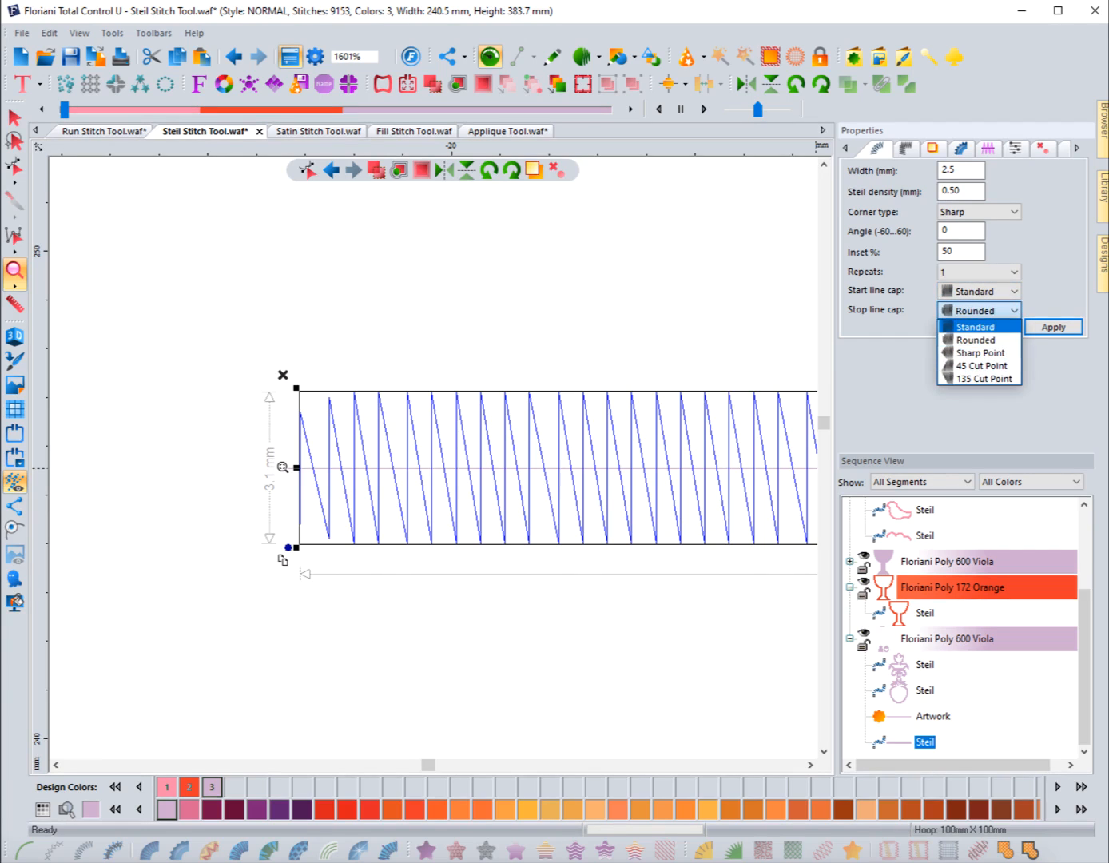
pyautogui.click(975, 327)
pyautogui.click(1053, 326)
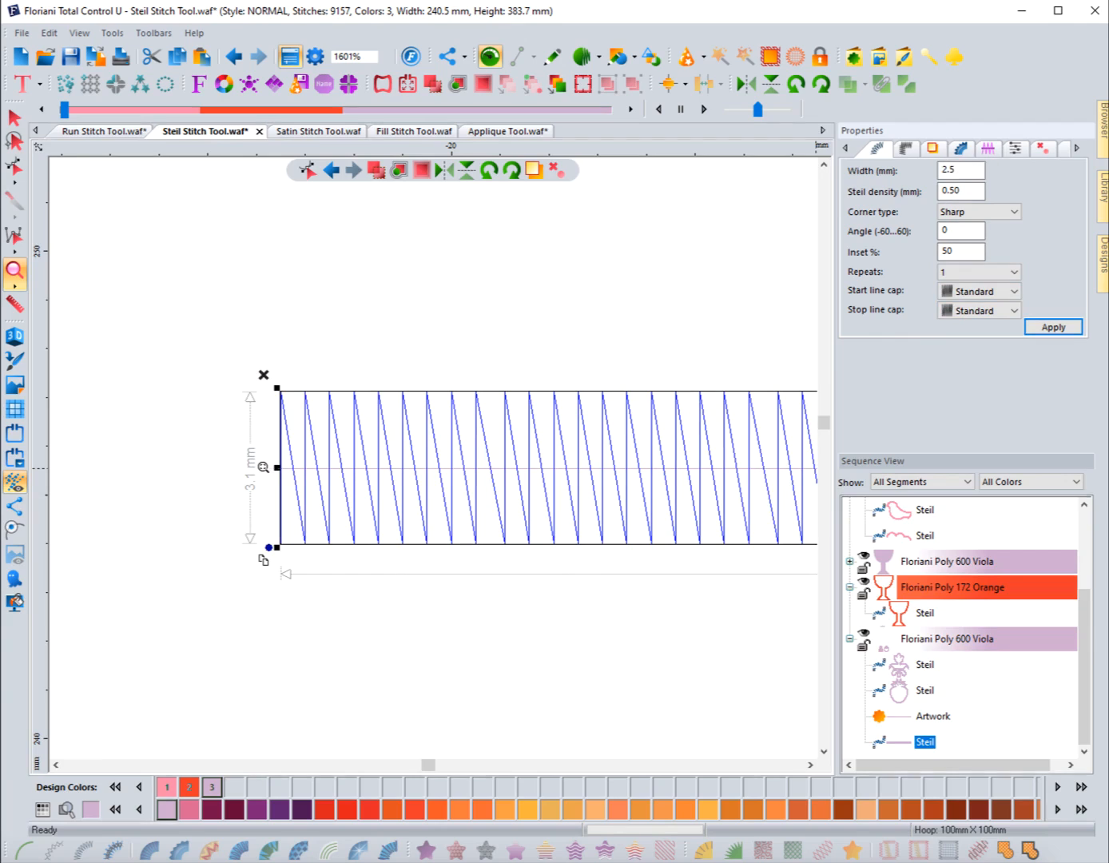
# Step: Try push compensation of 2 lines on the steil line, and switch its type to By Millimeters with 0.3 mm
pyautogui.click(987, 149)
pyautogui.doubleClick(947, 291)
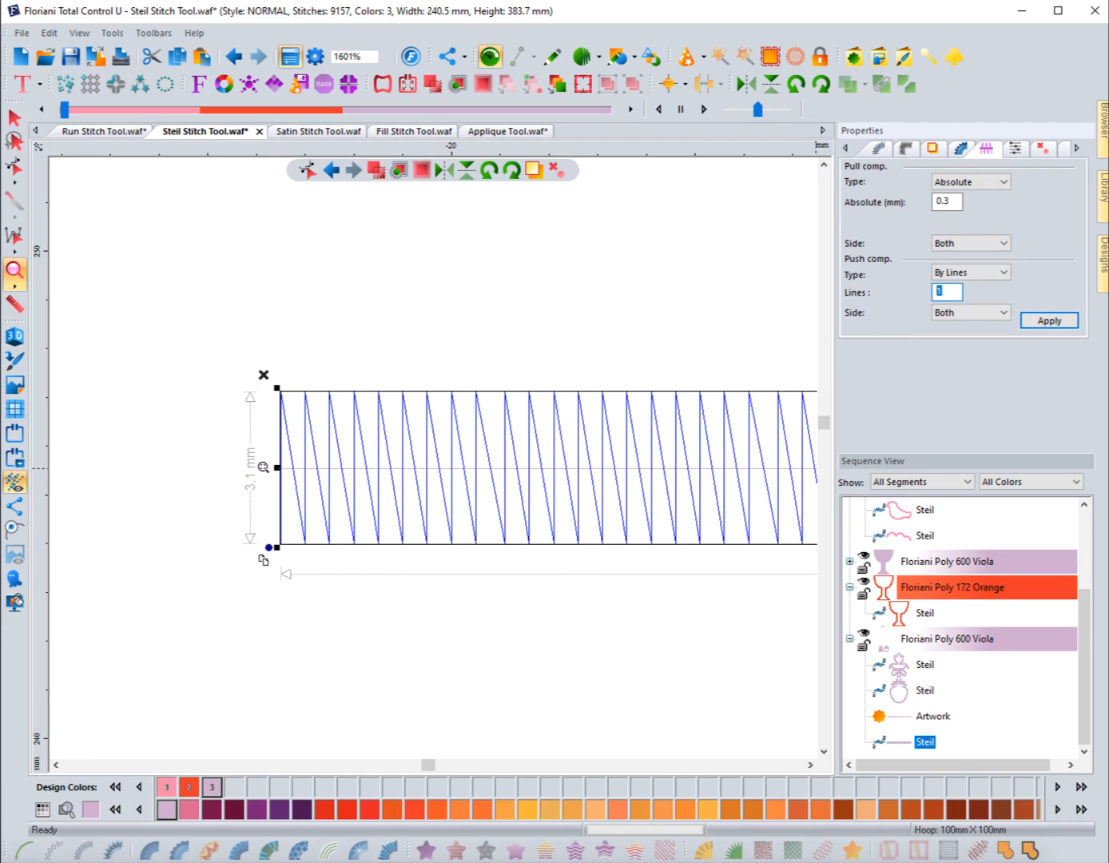
pyautogui.write('2')
pyautogui.press('Return')
pyautogui.hotkey('shift', 'Tab')
pyautogui.hotkey('alt', 'Down')
pyautogui.press('Down')
pyautogui.press('Return')
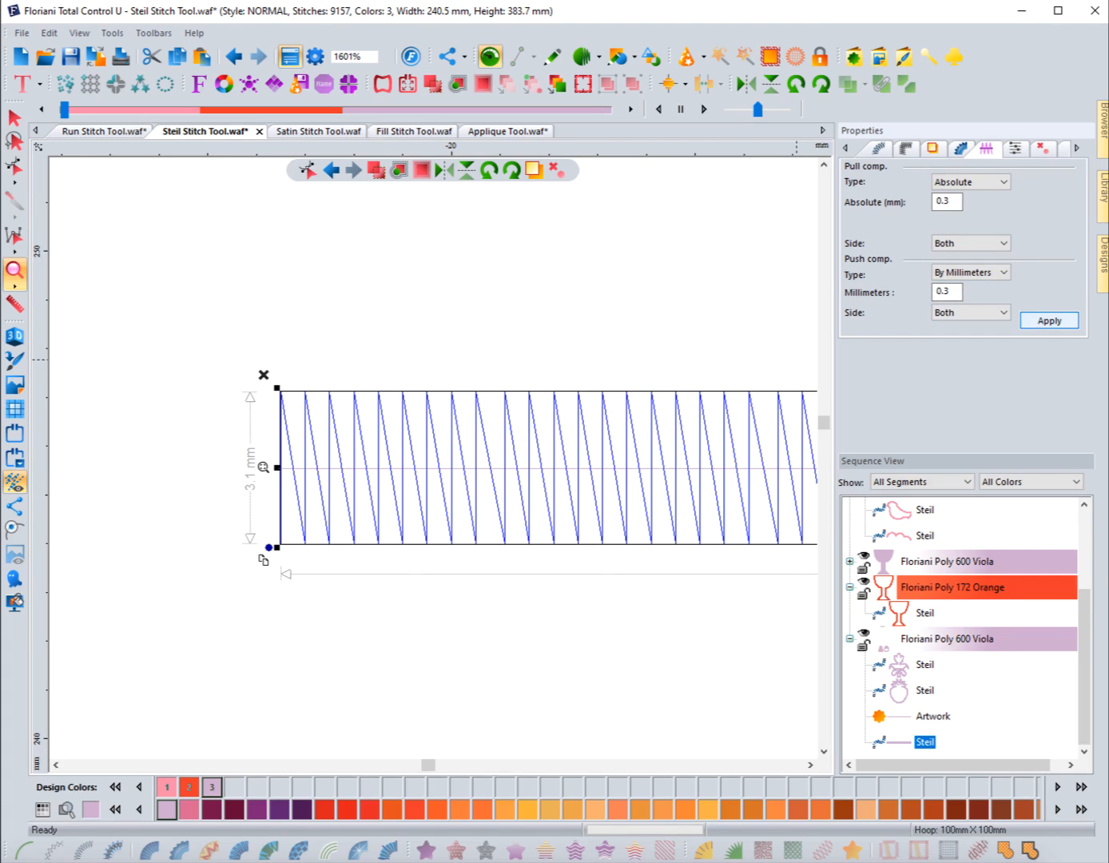
# Step: Reselect the straight steil line above the goblet, set its push compensation type to None and apply it
pyautogui.click(495, 386)
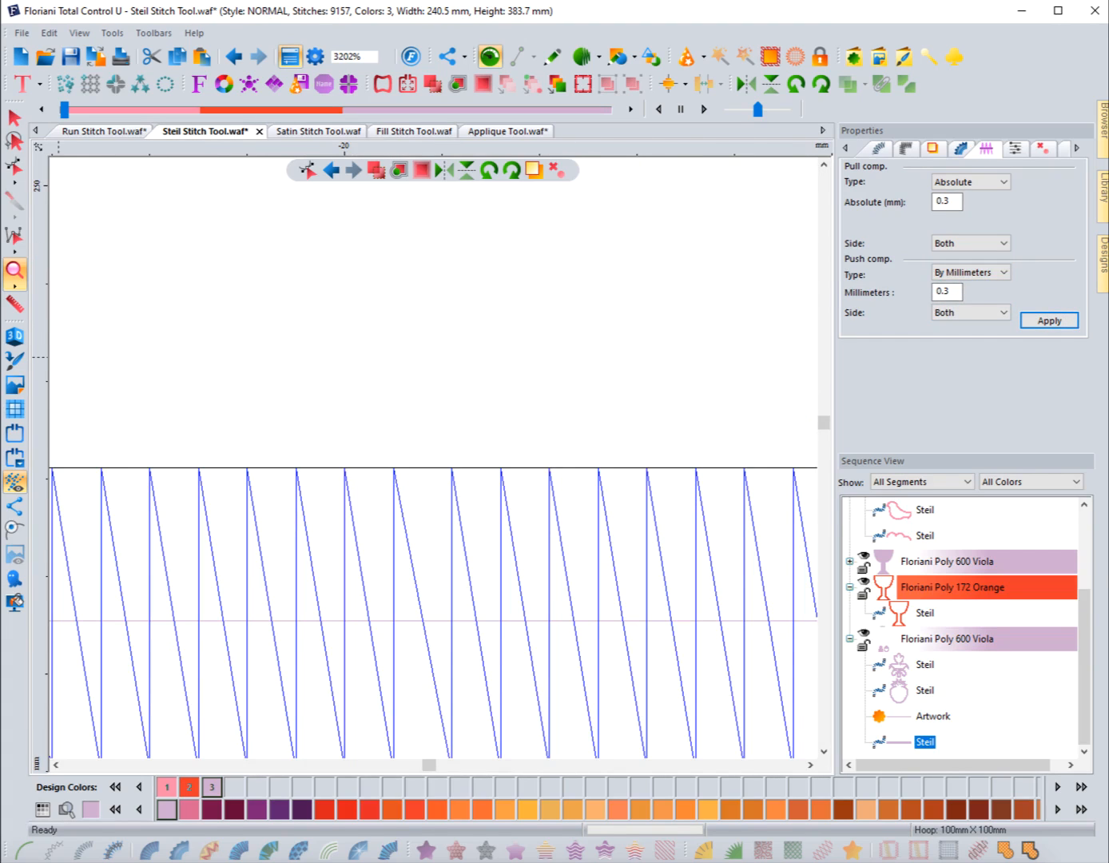
pyautogui.doubleClick(14, 272)
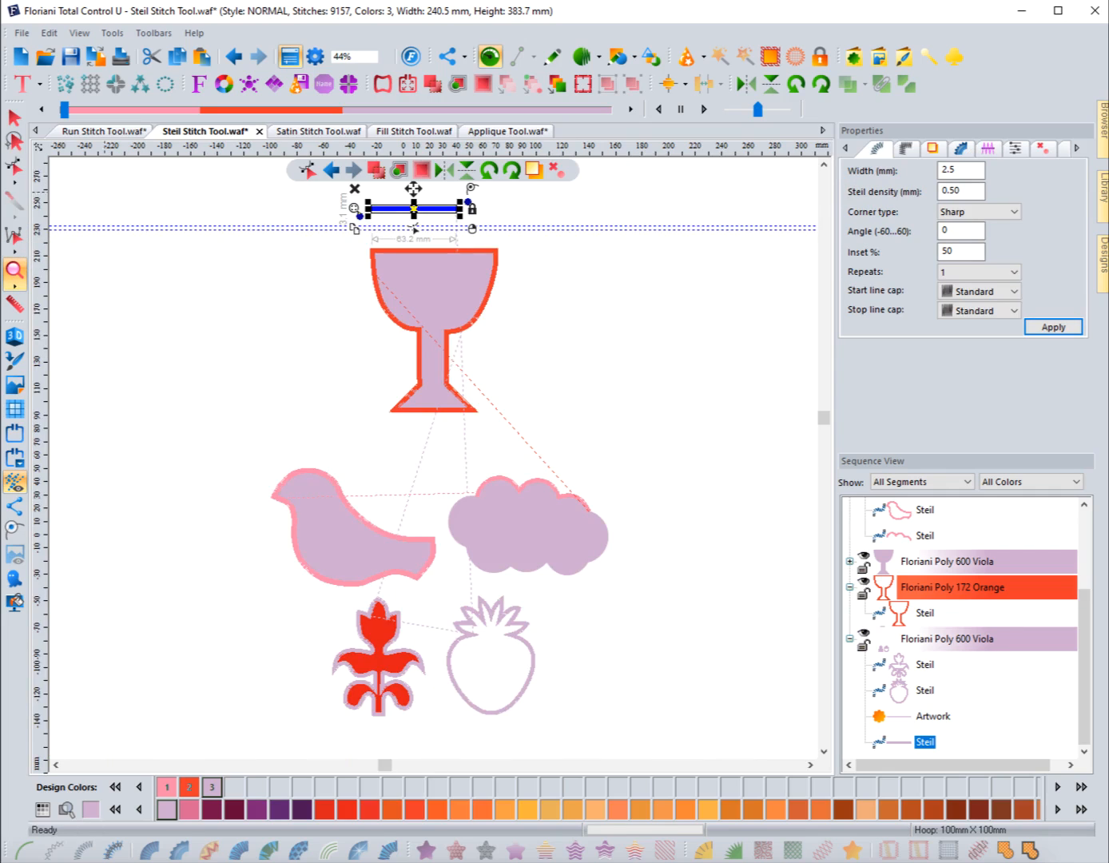
pyautogui.moveTo(351, 194); pyautogui.dragTo(495, 228)
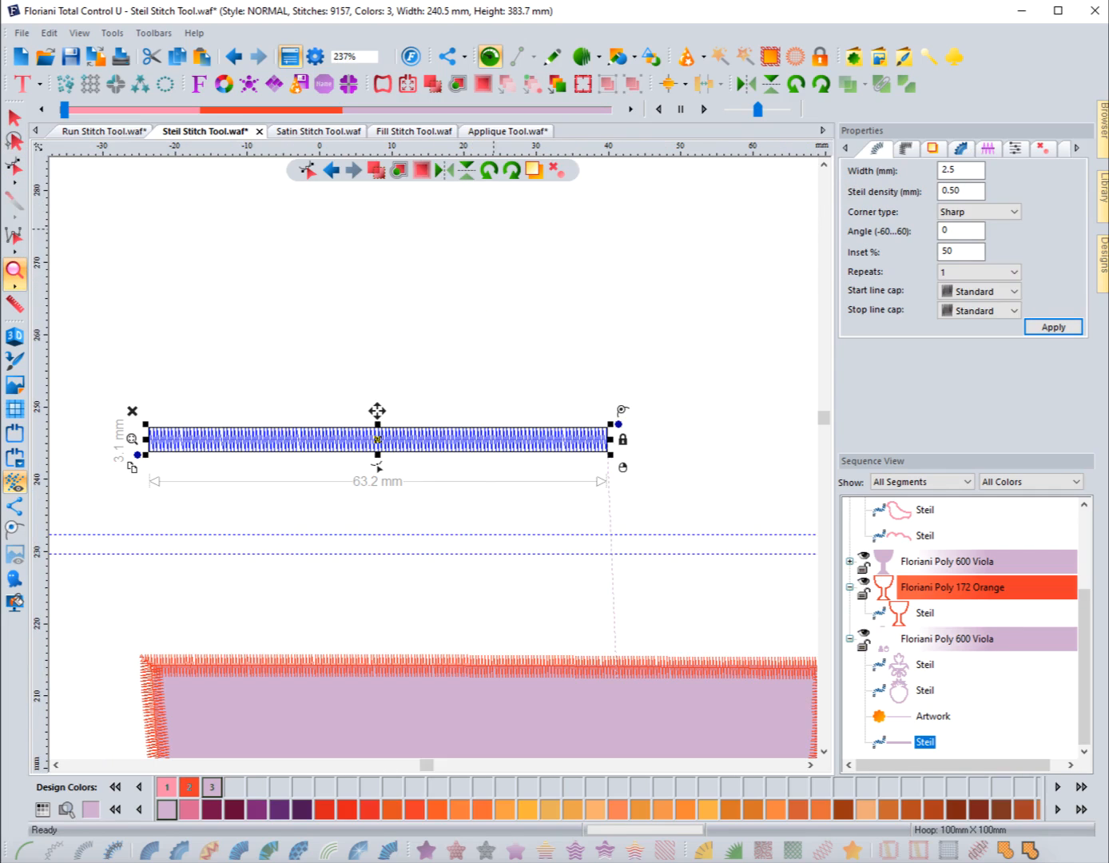
pyautogui.click(14, 118)
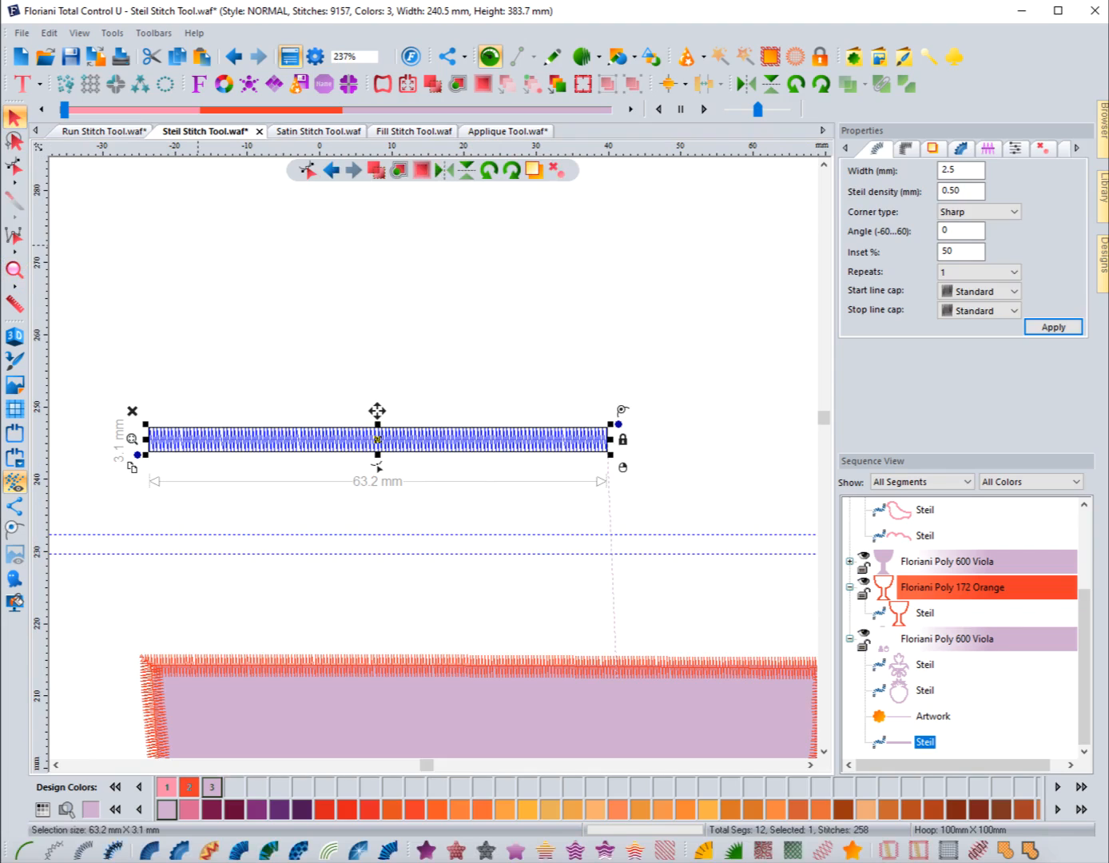
pyautogui.click(326, 274)
pyautogui.click(360, 446)
pyautogui.click(987, 148)
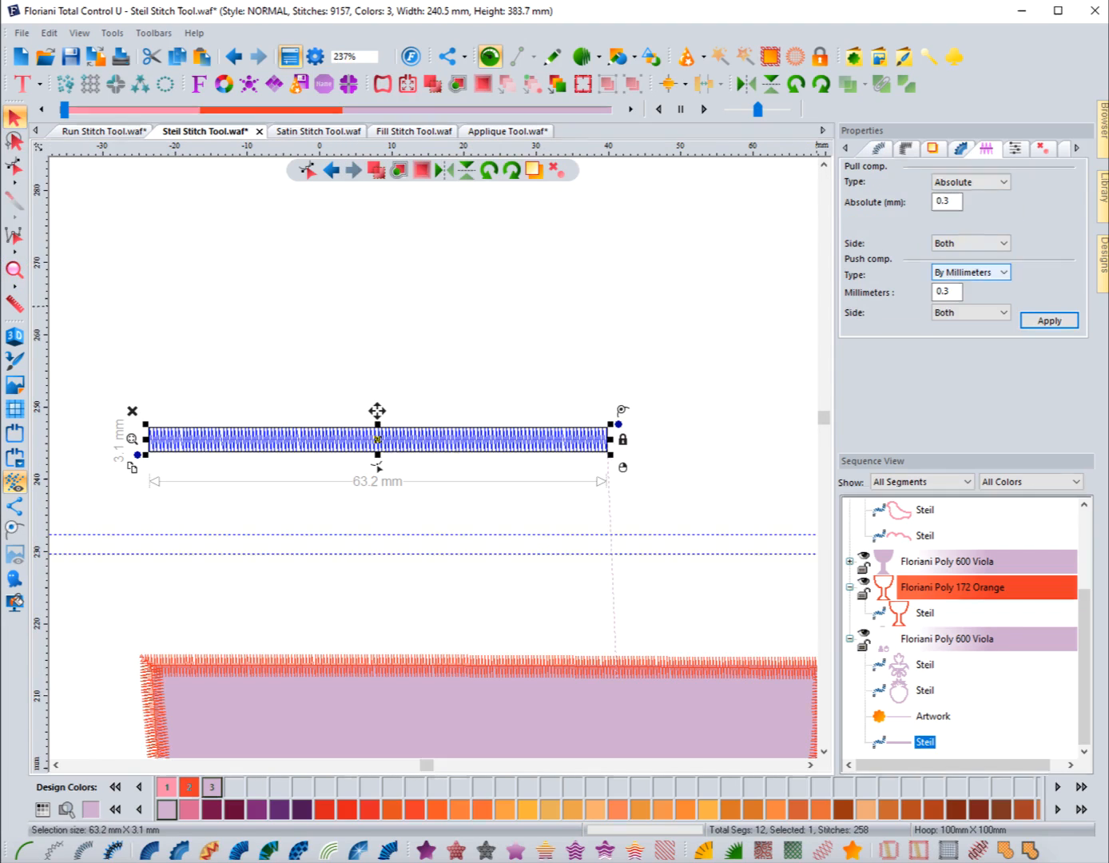
pyautogui.click(971, 272)
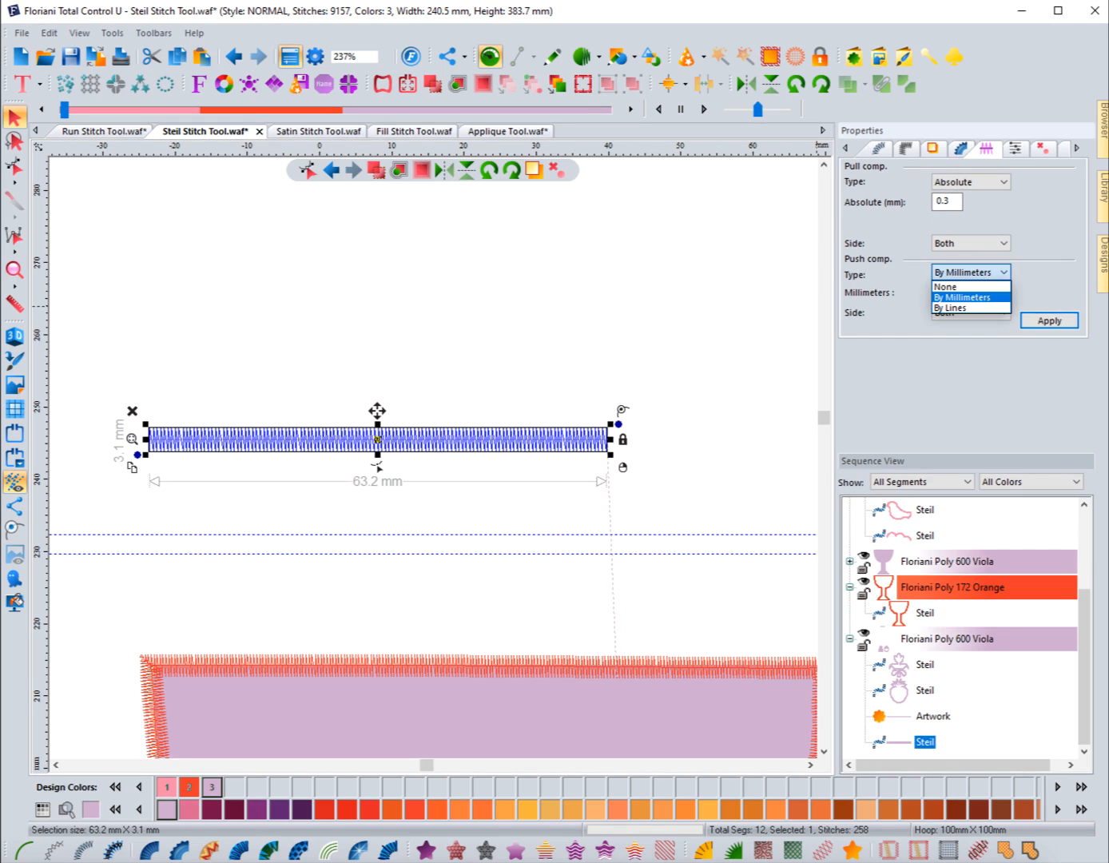
pyautogui.click(946, 287)
pyautogui.click(1049, 320)
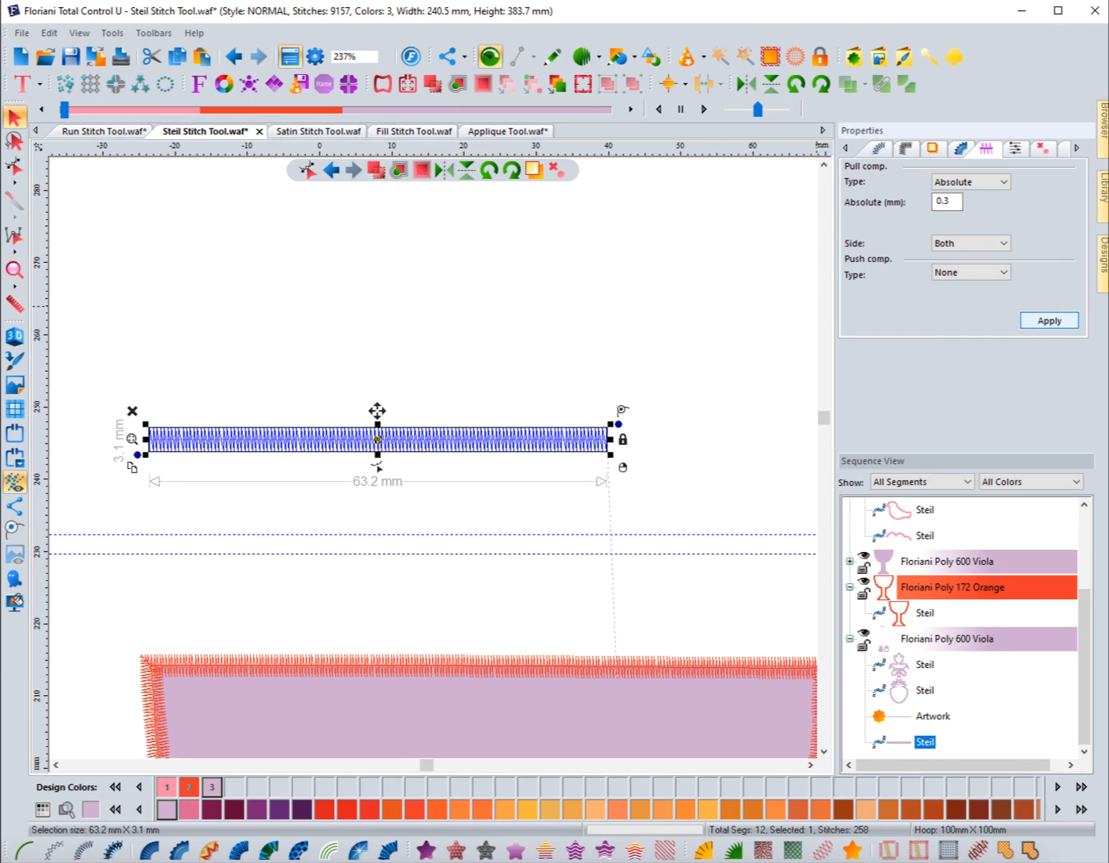
# Step: Set the steil line's push compensation type to By Millimeters, keeping pull compensation on Both sides
pyautogui.click(971, 243)
pyautogui.click(970, 243)
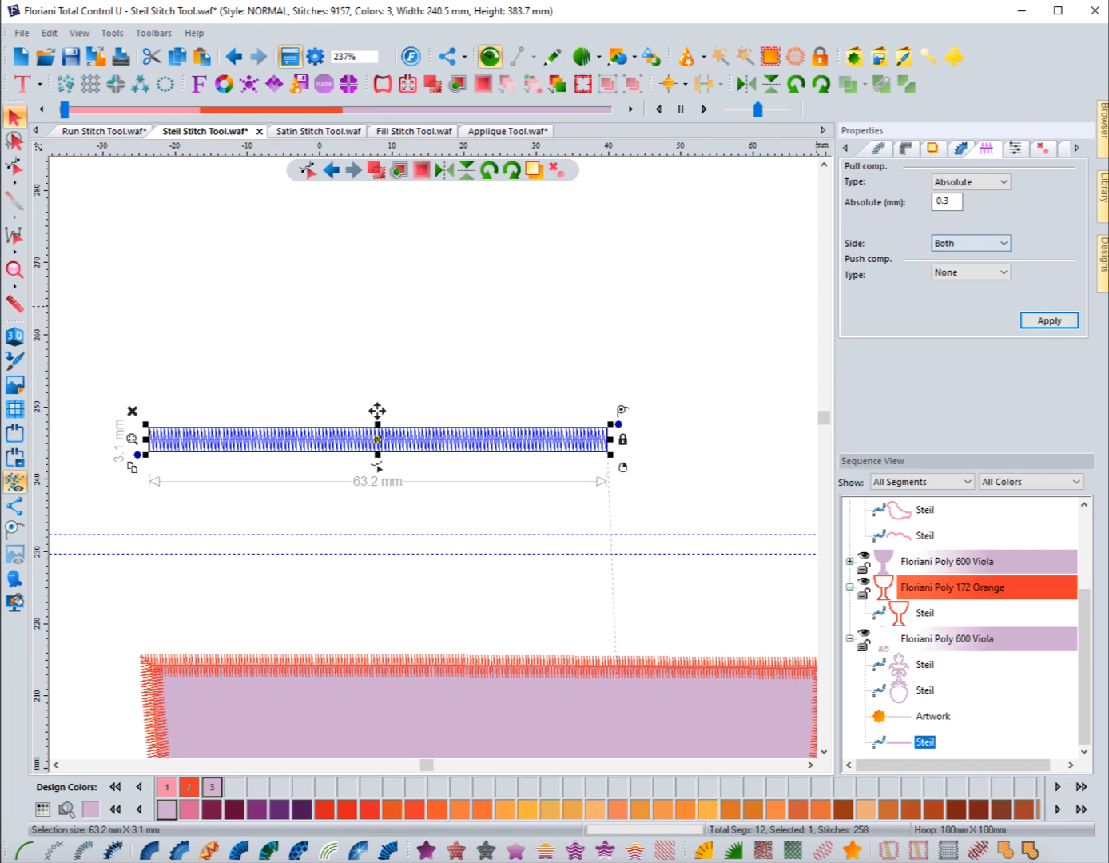
pyautogui.click(970, 272)
pyautogui.click(951, 293)
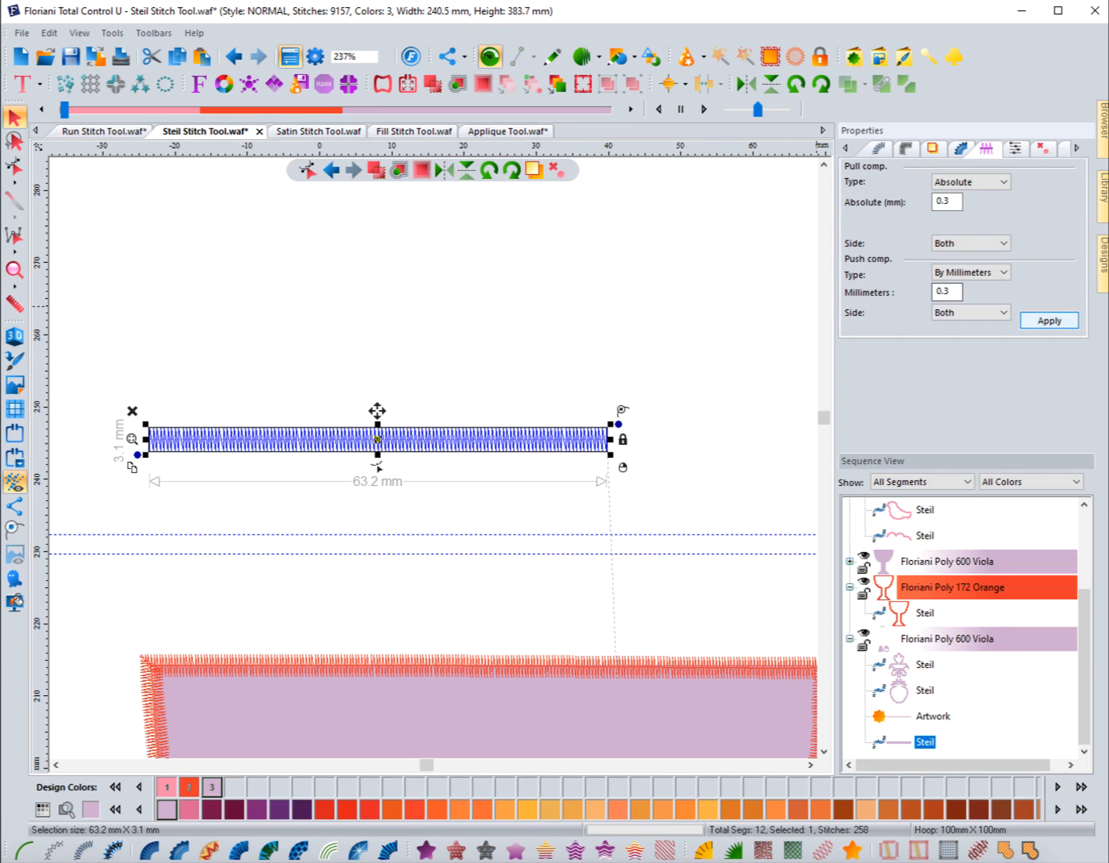
# Step: Set the steil line's push compensation to 0.5 mm, apply it and deselect the line
pyautogui.moveTo(951, 293); pyautogui.dragTo(944, 293)
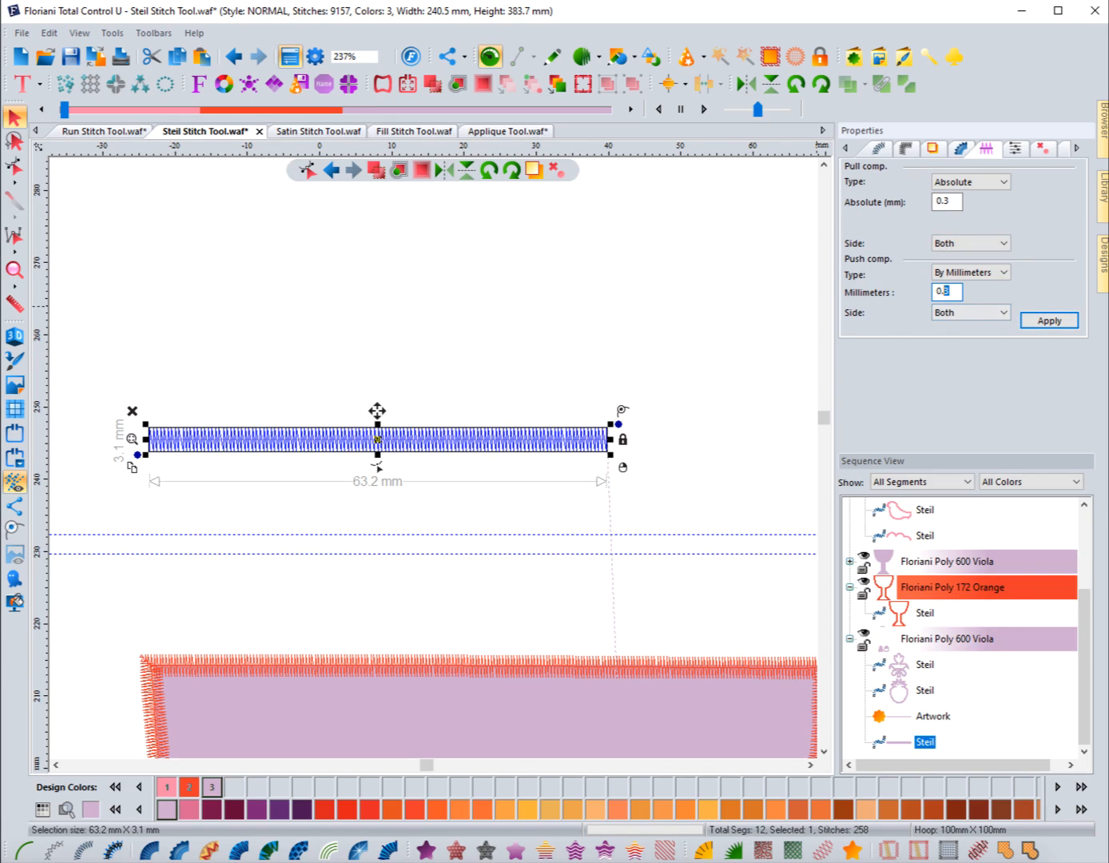
pyautogui.write('5')
pyautogui.click(1049, 321)
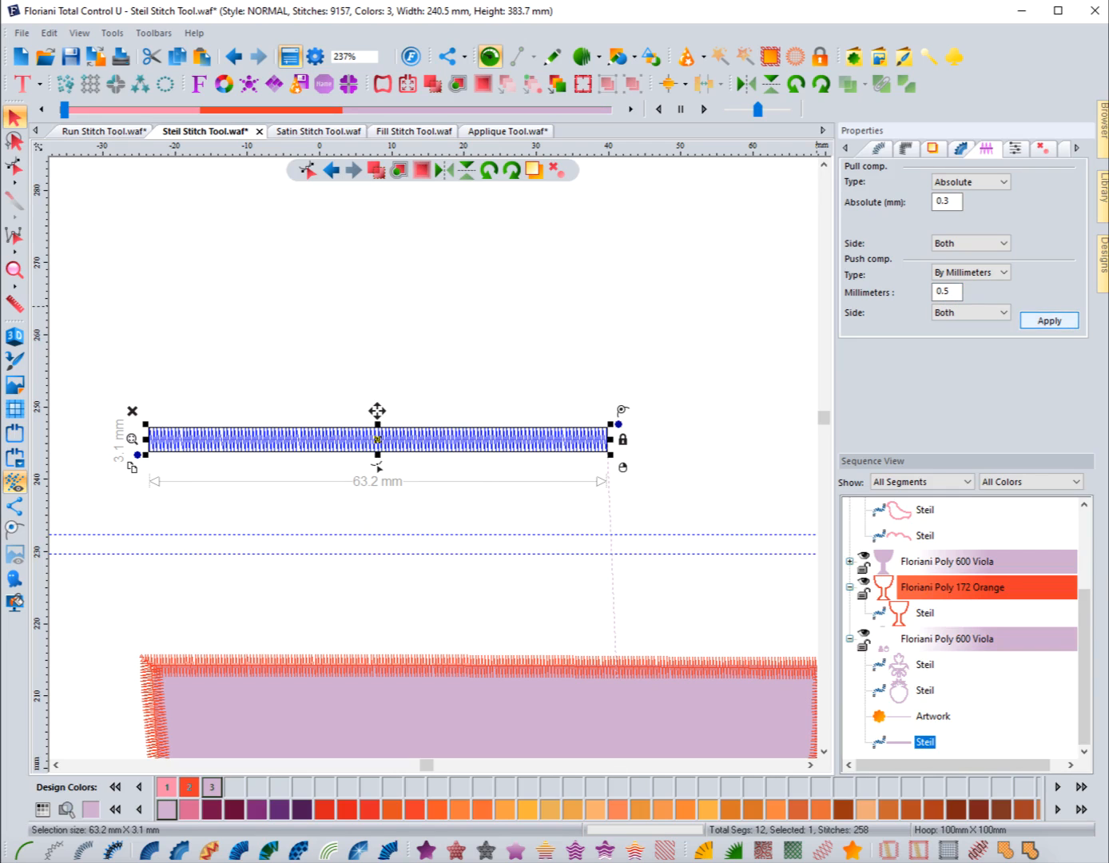
pyautogui.click(319, 359)
pyautogui.click(238, 449)
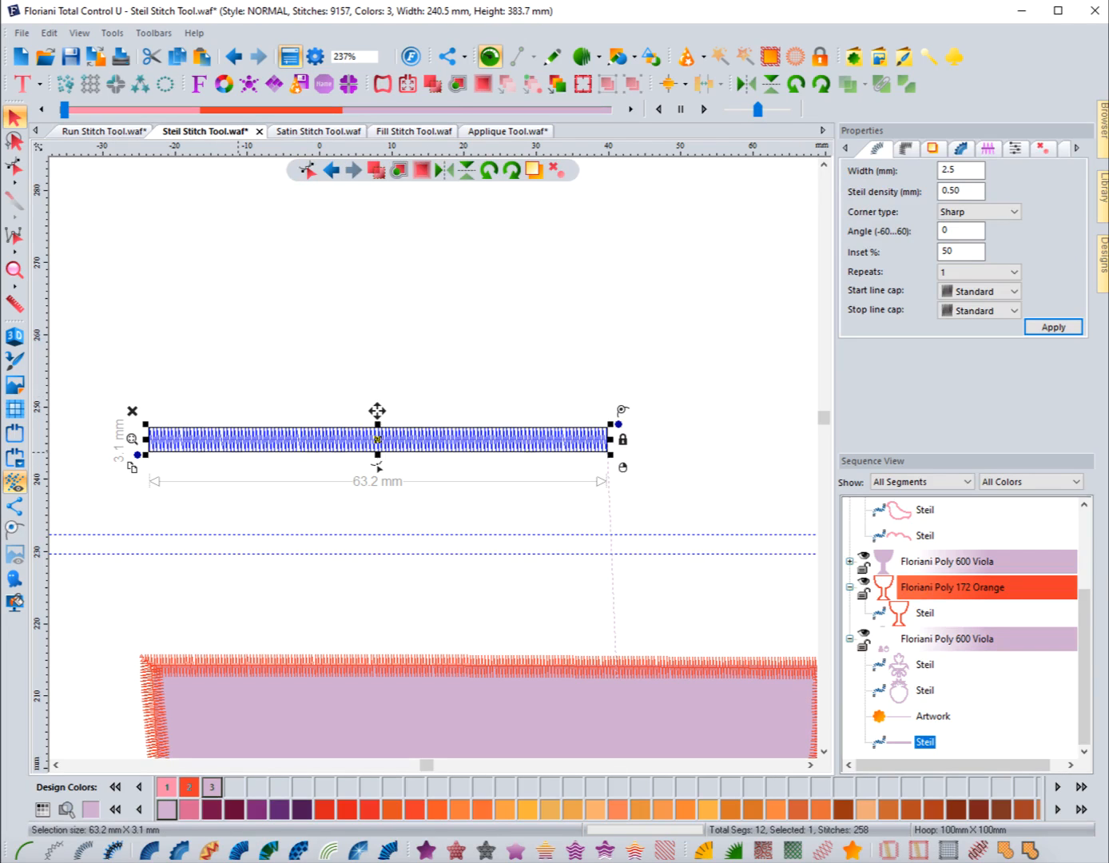
pyautogui.click(165, 453)
pyautogui.click(165, 451)
pyautogui.click(592, 425)
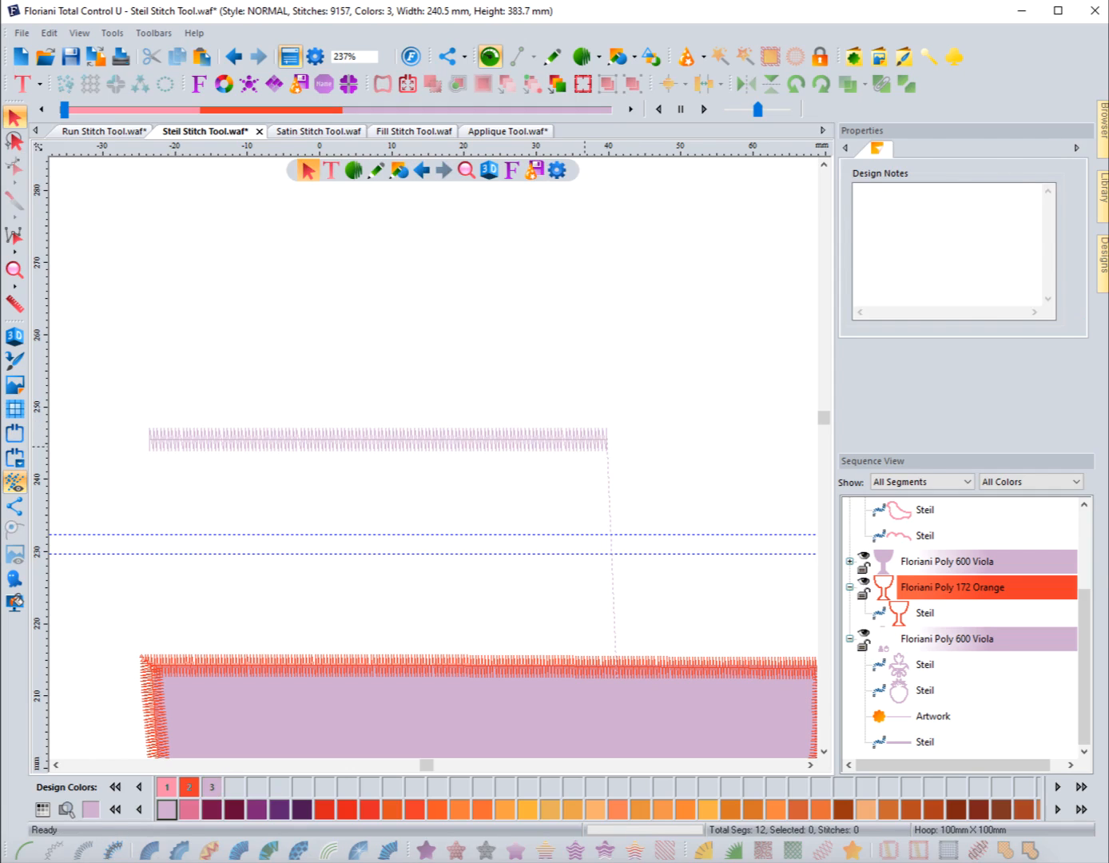
# Step: Reselect the straight steil line, set its width to 5 mm and show the stitches in 3D
pyautogui.click(584, 446)
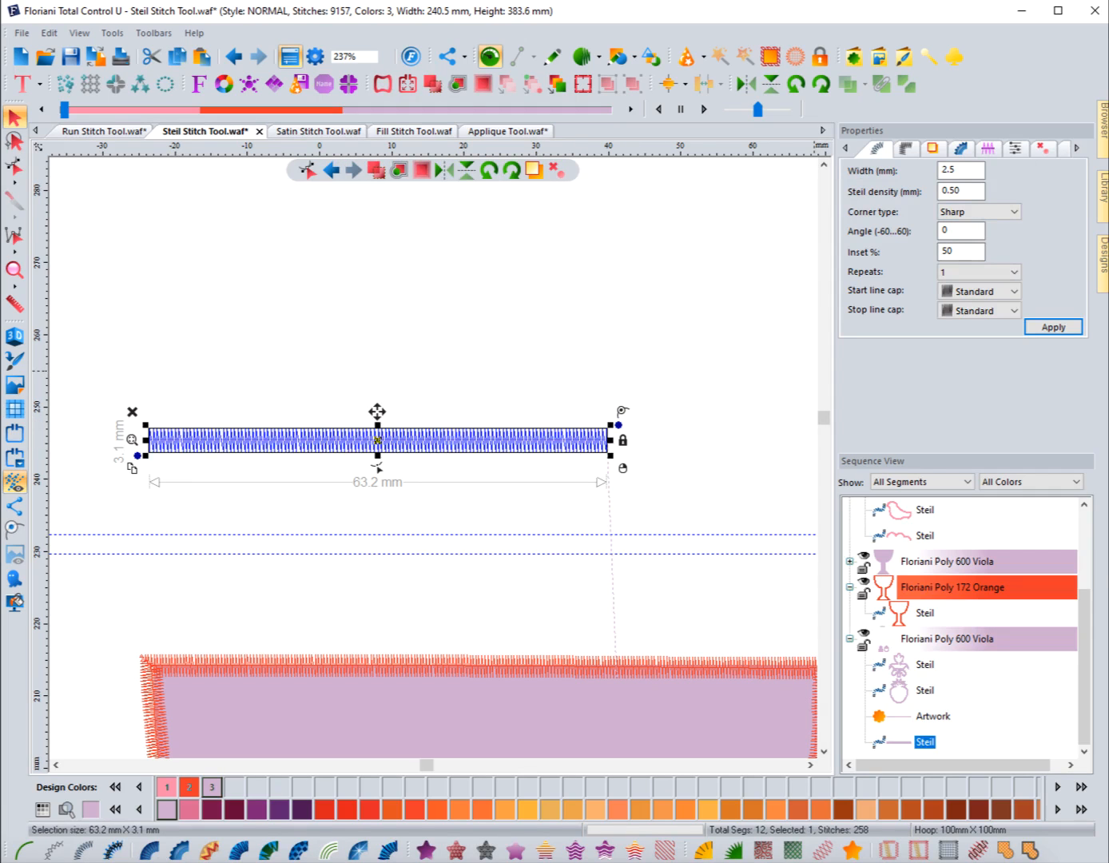
pyautogui.click(988, 148)
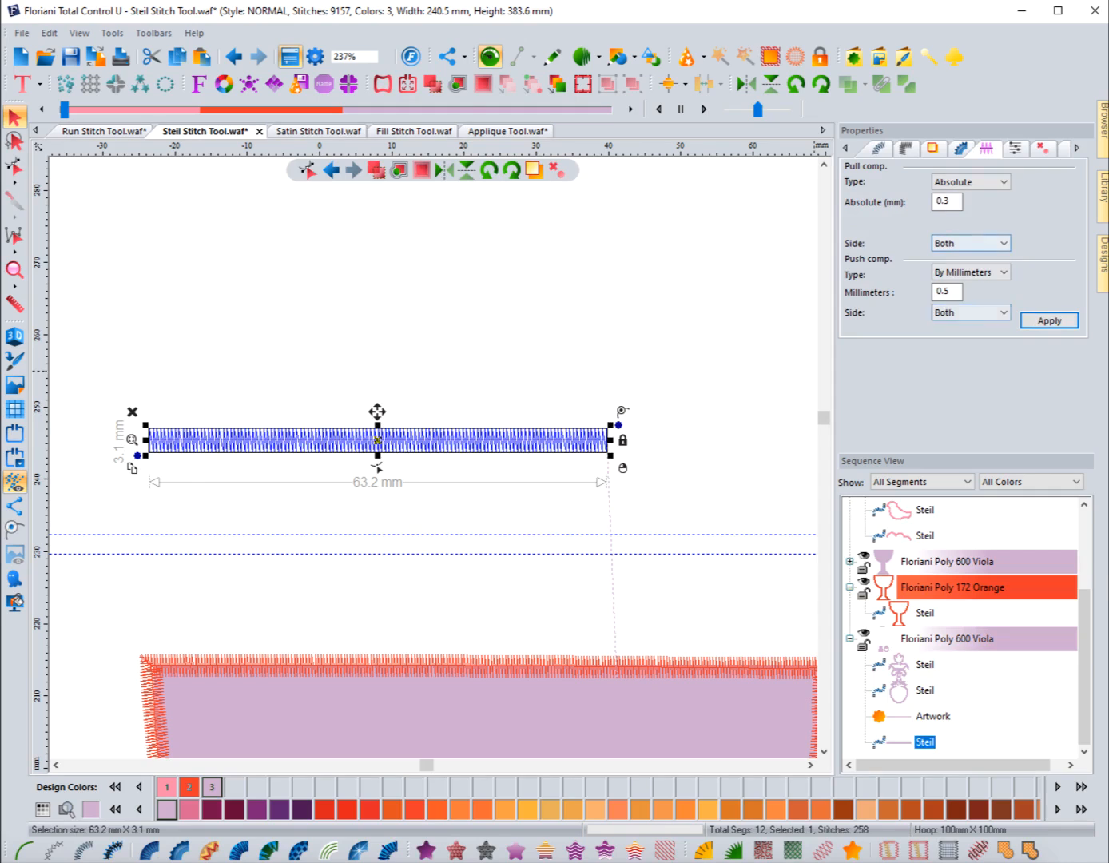
pyautogui.click(1015, 148)
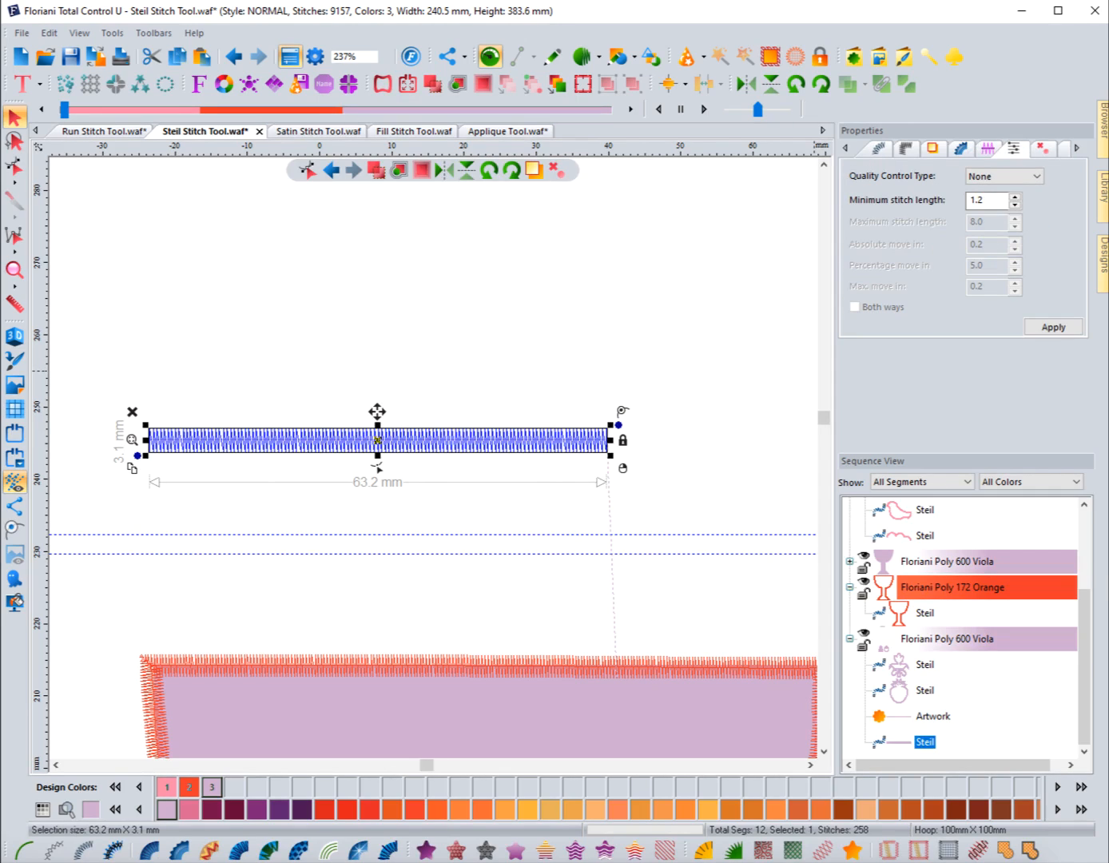
pyautogui.click(1004, 176)
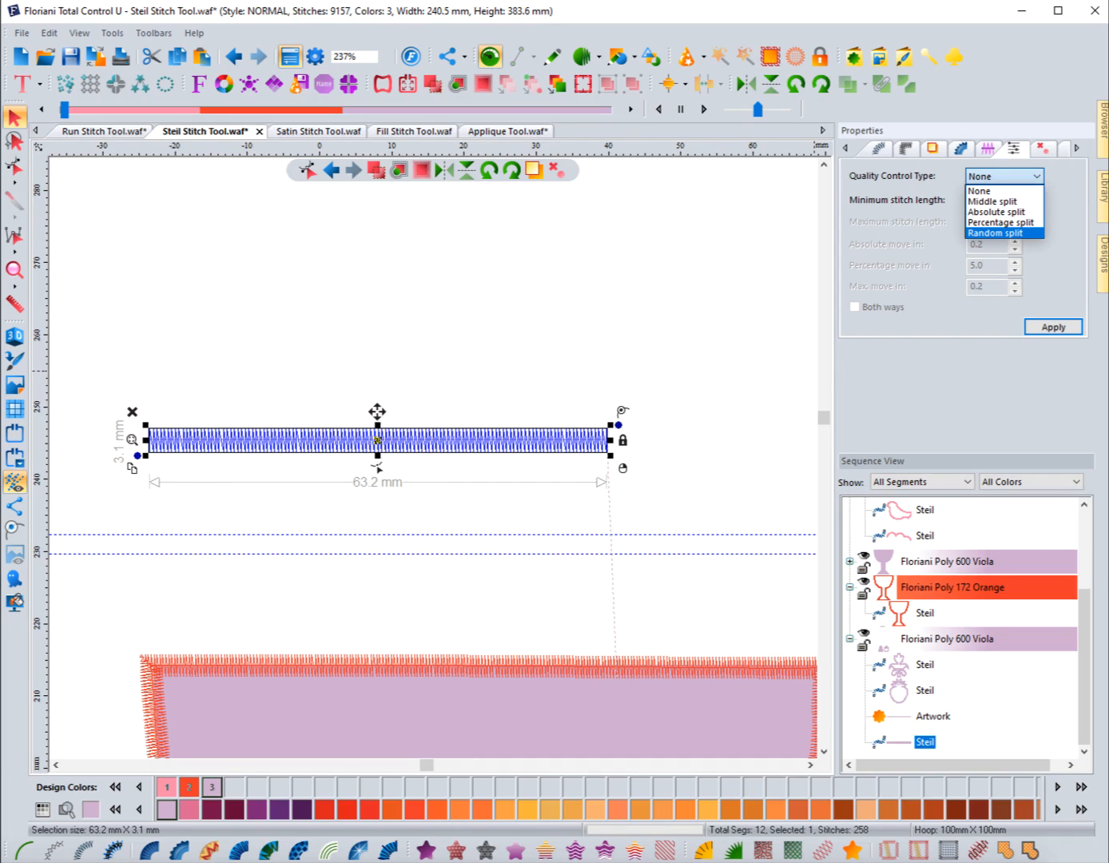
pyautogui.click(1005, 175)
pyautogui.click(877, 148)
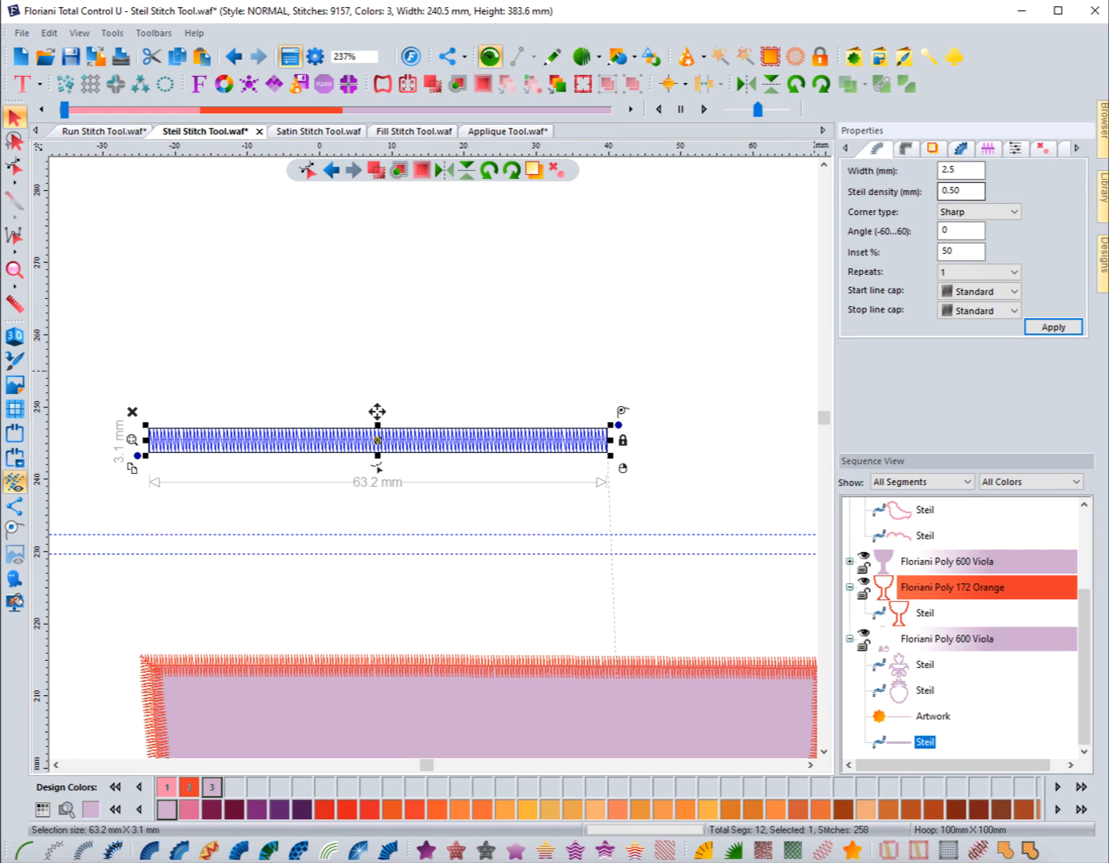
pyautogui.doubleClick(949, 171)
pyautogui.write('5')
pyautogui.press('Return')
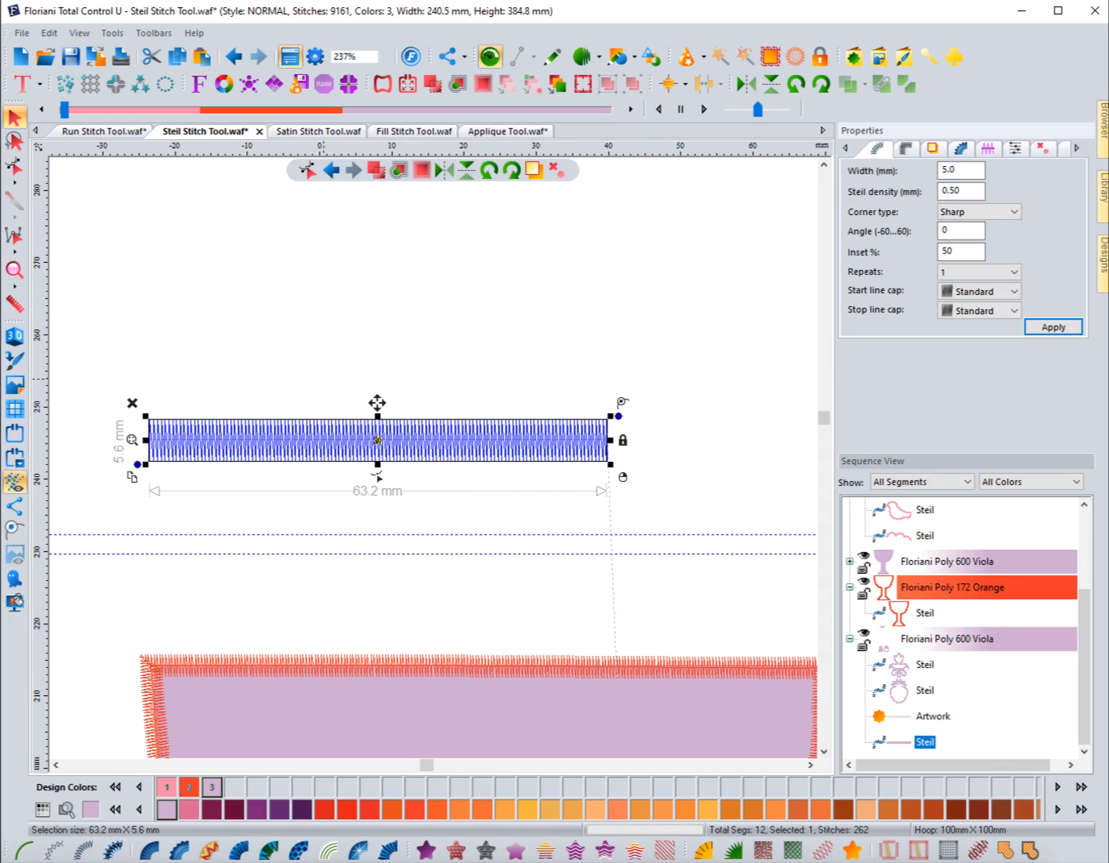
pyautogui.press('Escape')
pyautogui.click(14, 335)
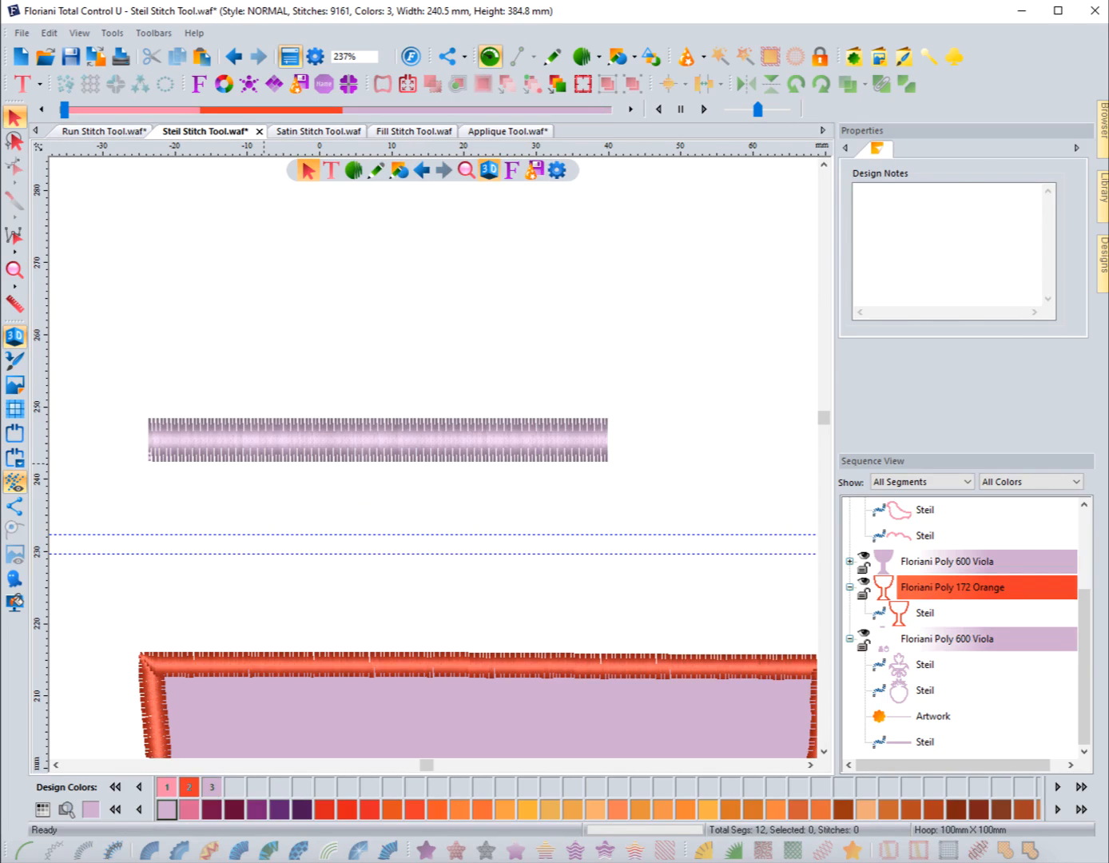
# Step: Set the steil line's quality control type to Middle split and apply it
pyautogui.click(266, 459)
pyautogui.click(1013, 149)
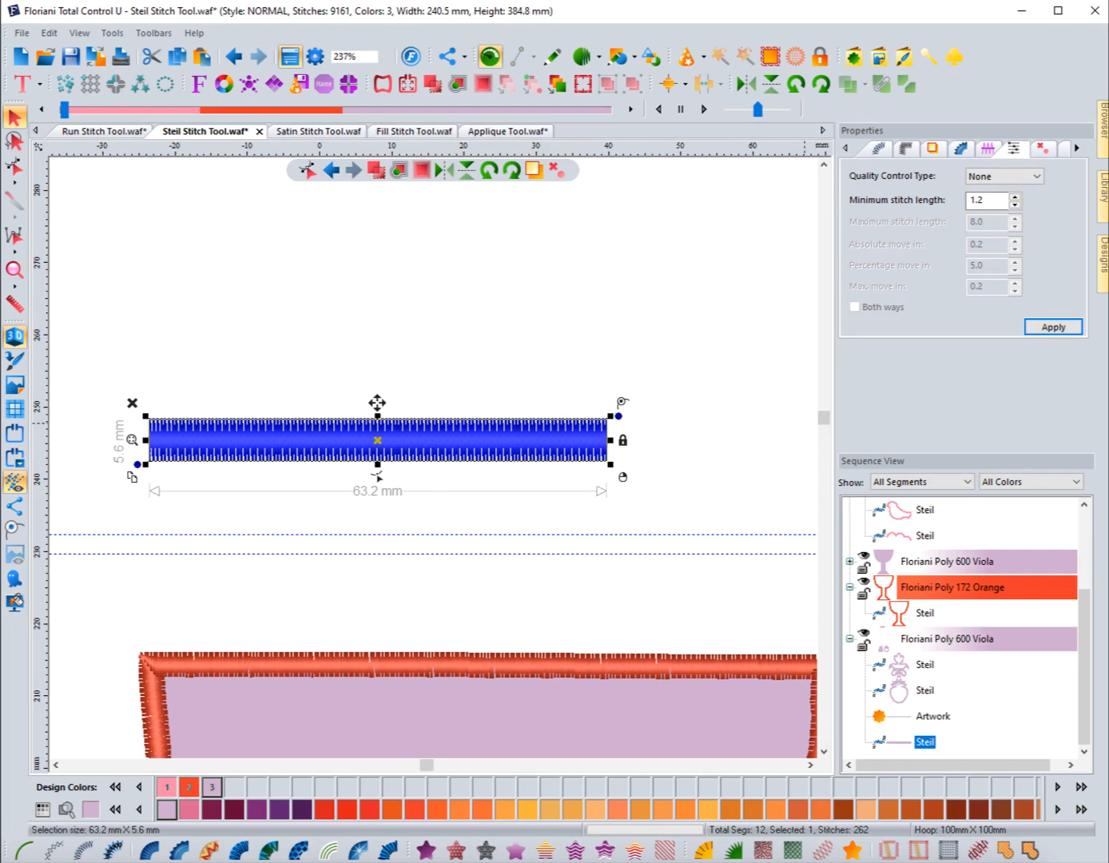
pyautogui.click(1003, 176)
pyautogui.click(993, 201)
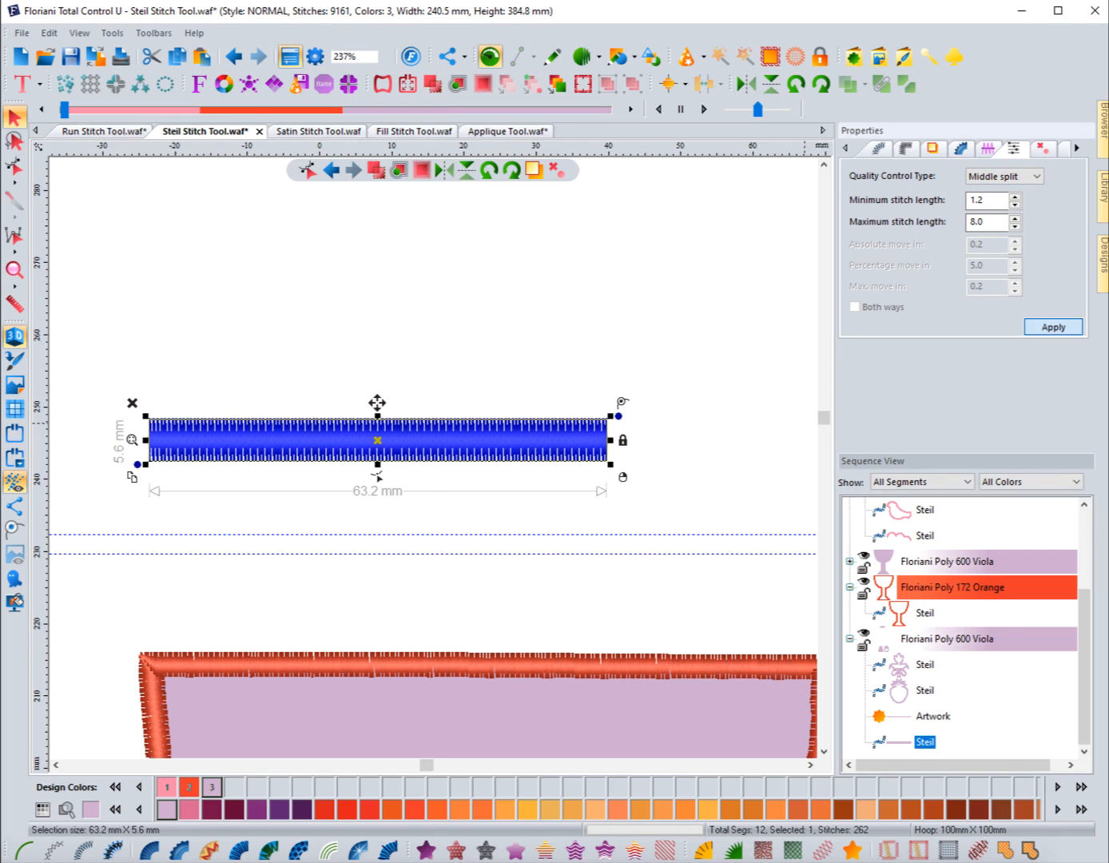
pyautogui.click(1053, 326)
pyautogui.click(658, 323)
pyautogui.click(496, 440)
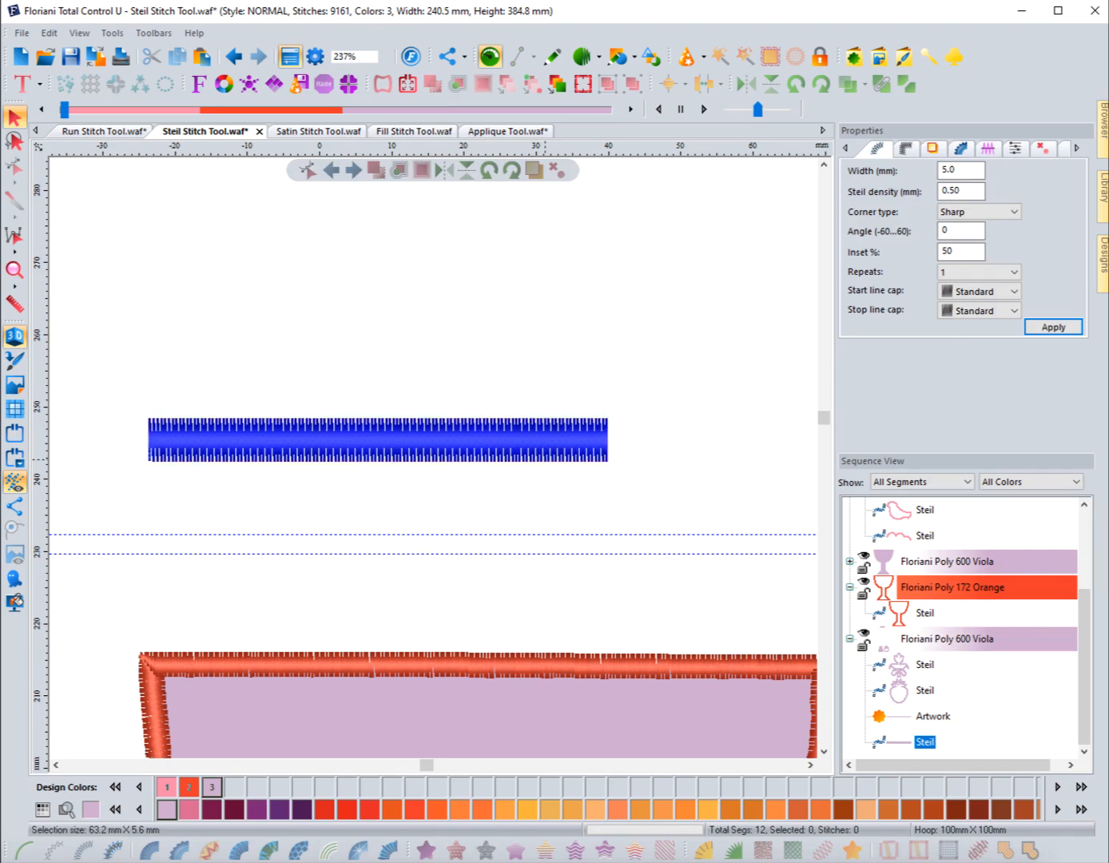
# Step: Set the steil line's maximum stitch length to 3.0, apply it and deselect the line
pyautogui.click(1013, 149)
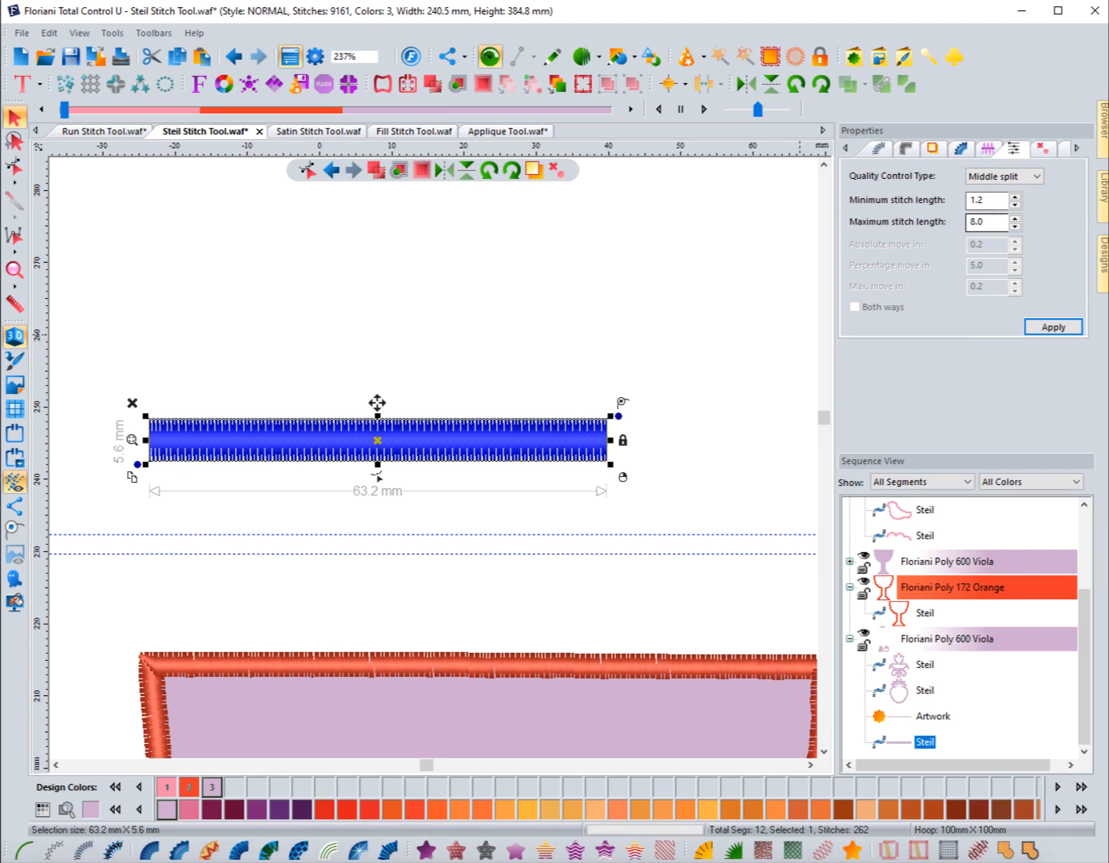
pyautogui.moveTo(988, 223); pyautogui.dragTo(968, 223)
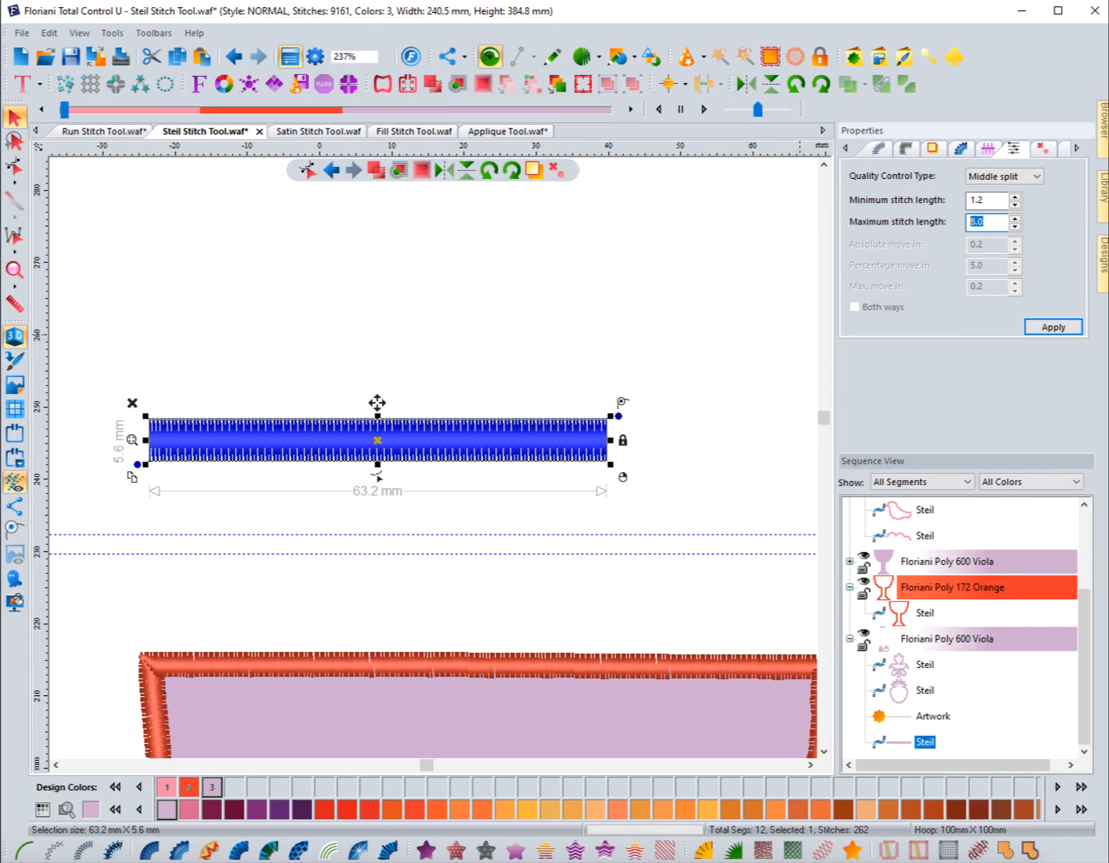
pyautogui.write('3')
pyautogui.press('Return')
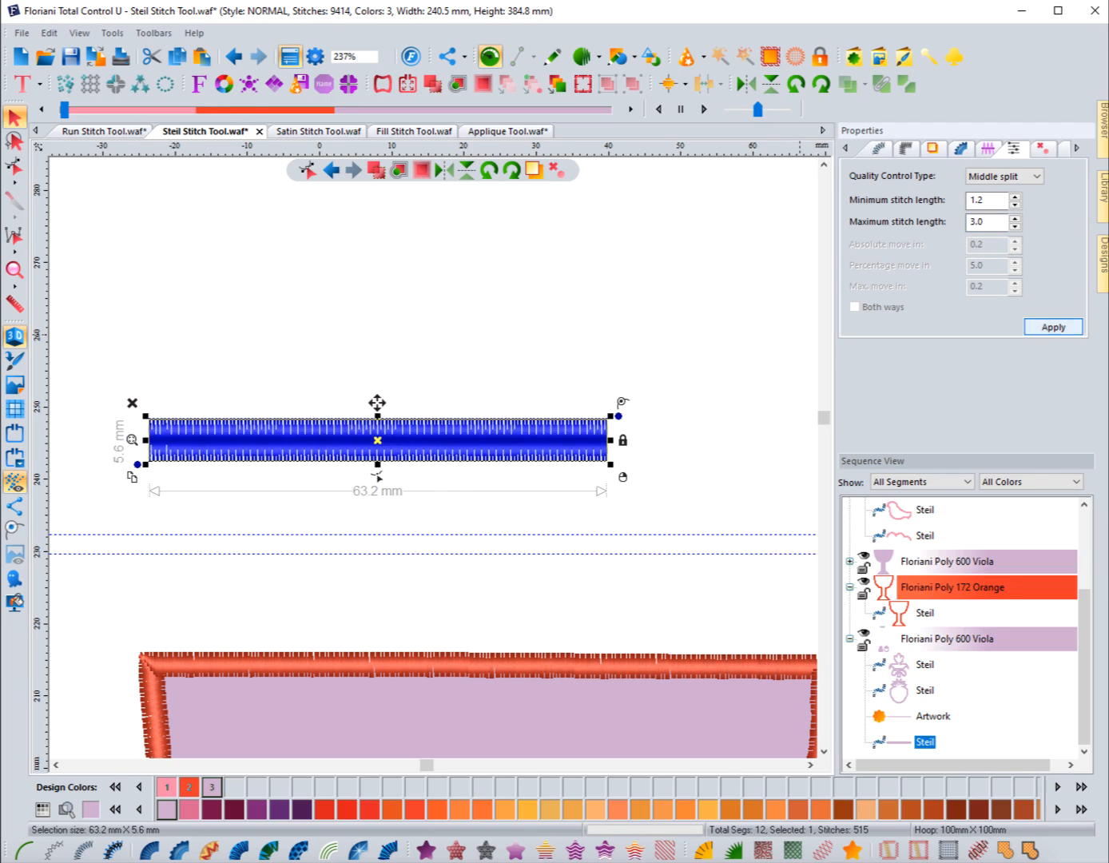
pyautogui.press('Escape')
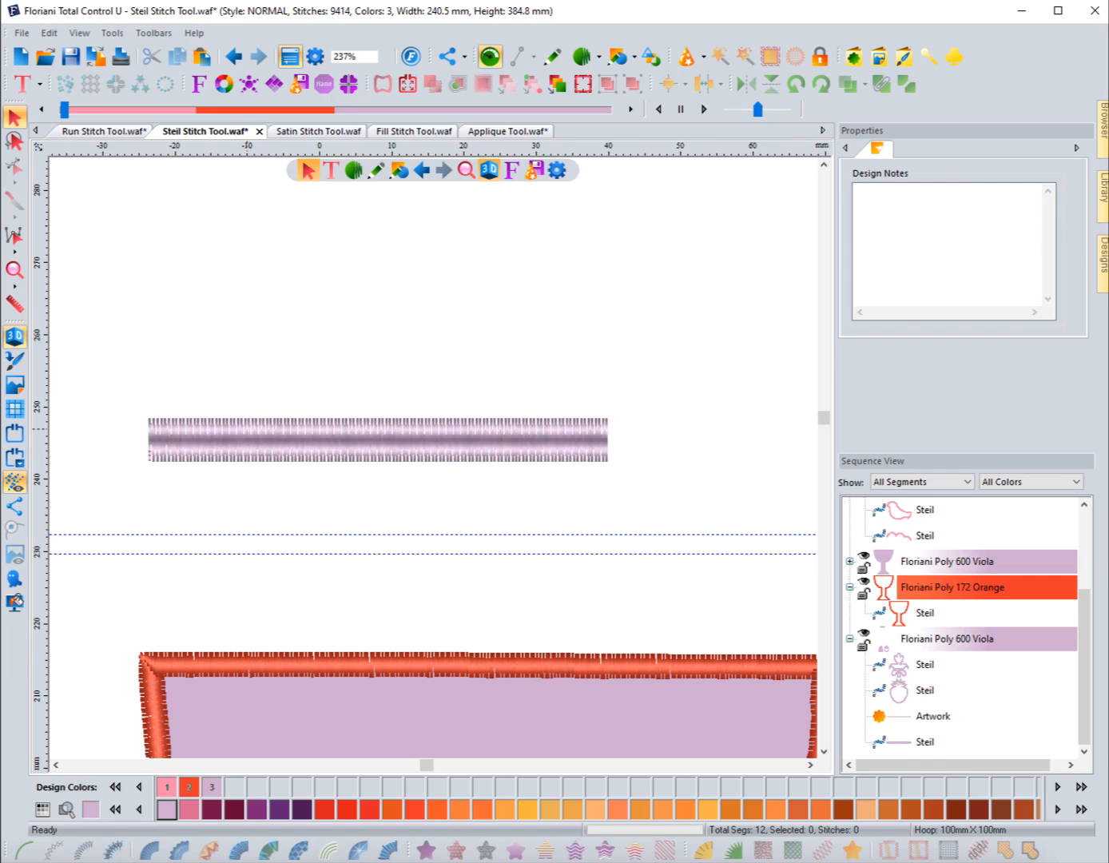
# Step: Try the Random split quality control type on the steil line and apply it
pyautogui.click(247, 441)
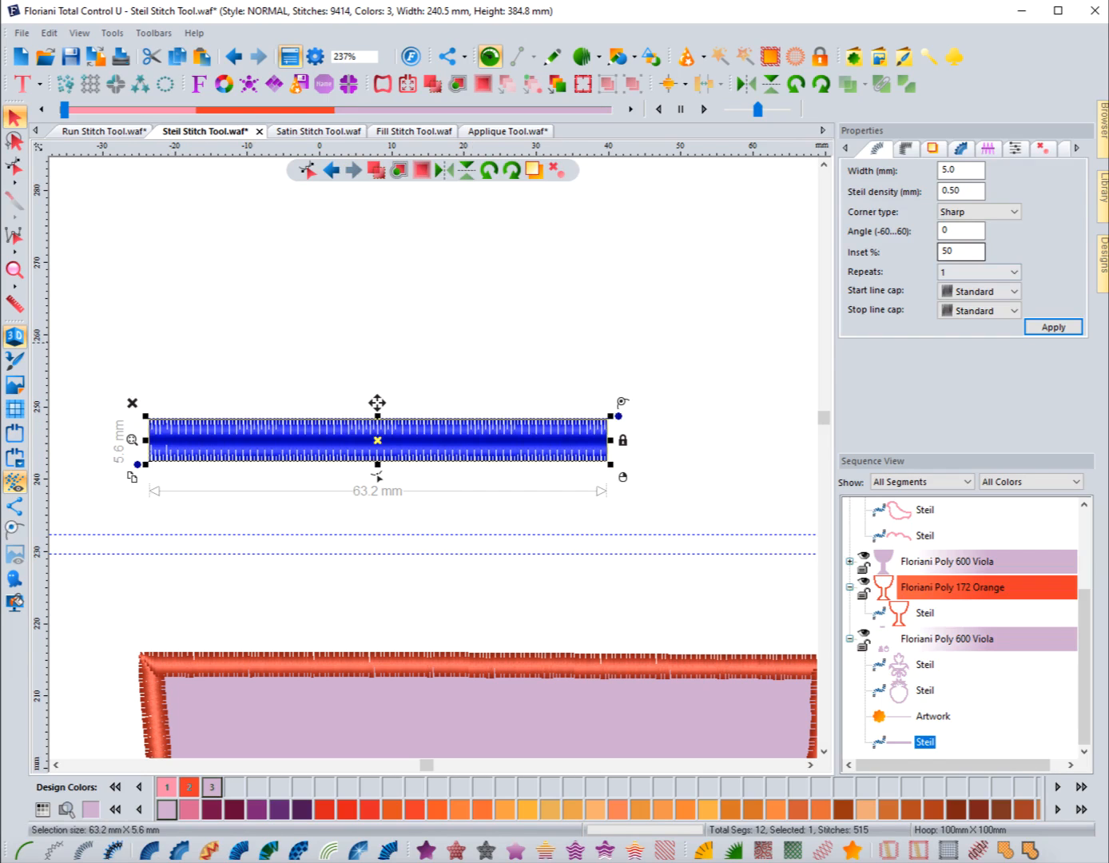
pyautogui.click(1014, 149)
pyautogui.click(1036, 177)
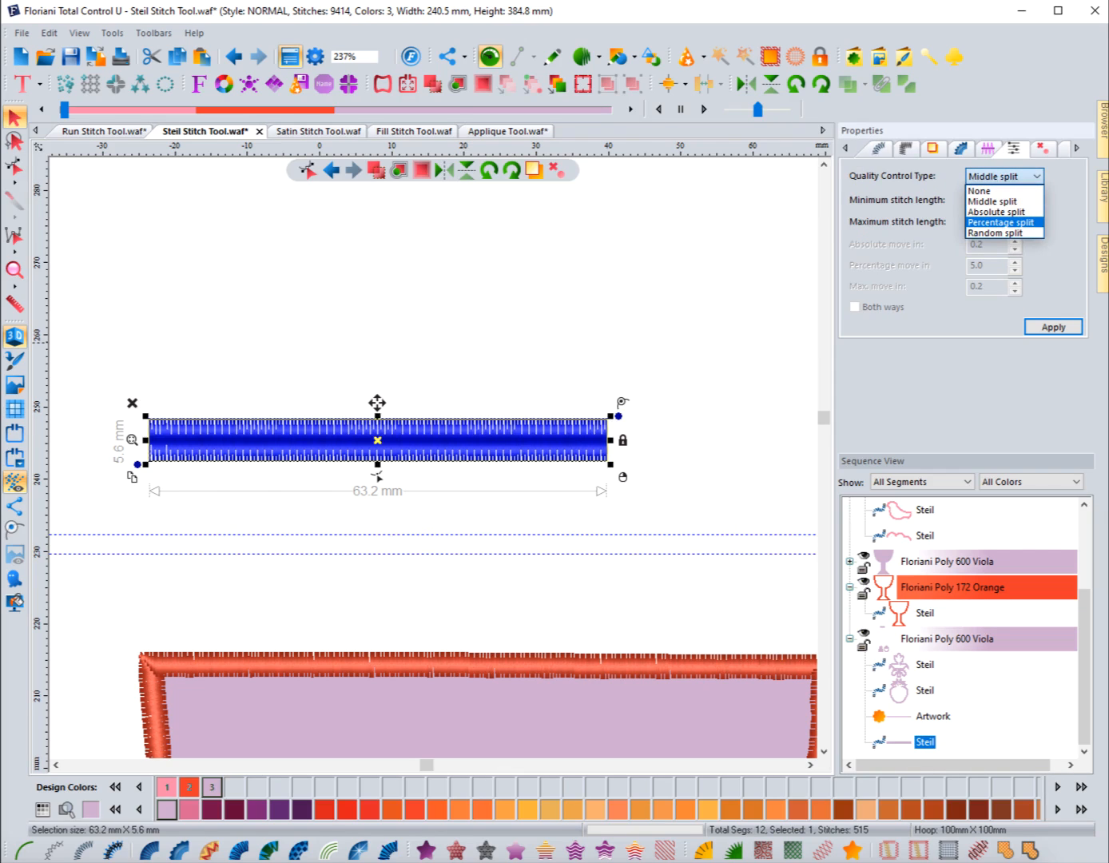
pyautogui.click(996, 233)
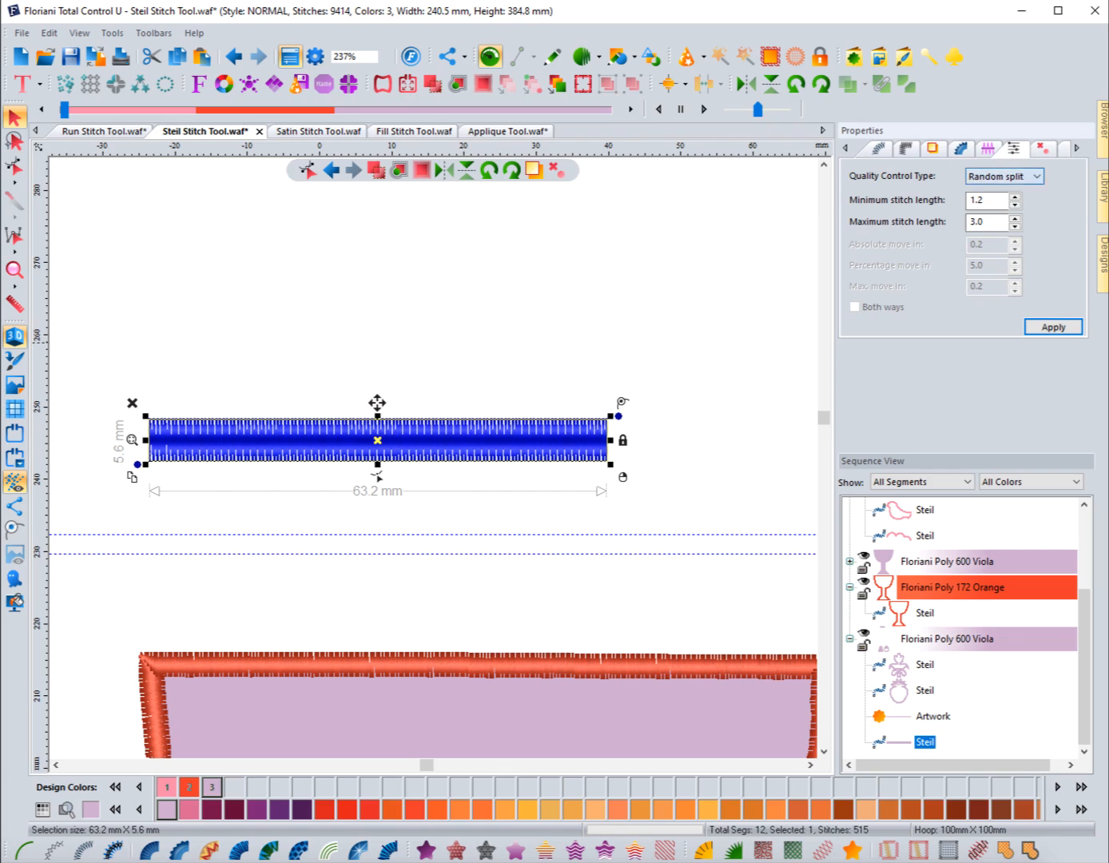
pyautogui.click(1053, 327)
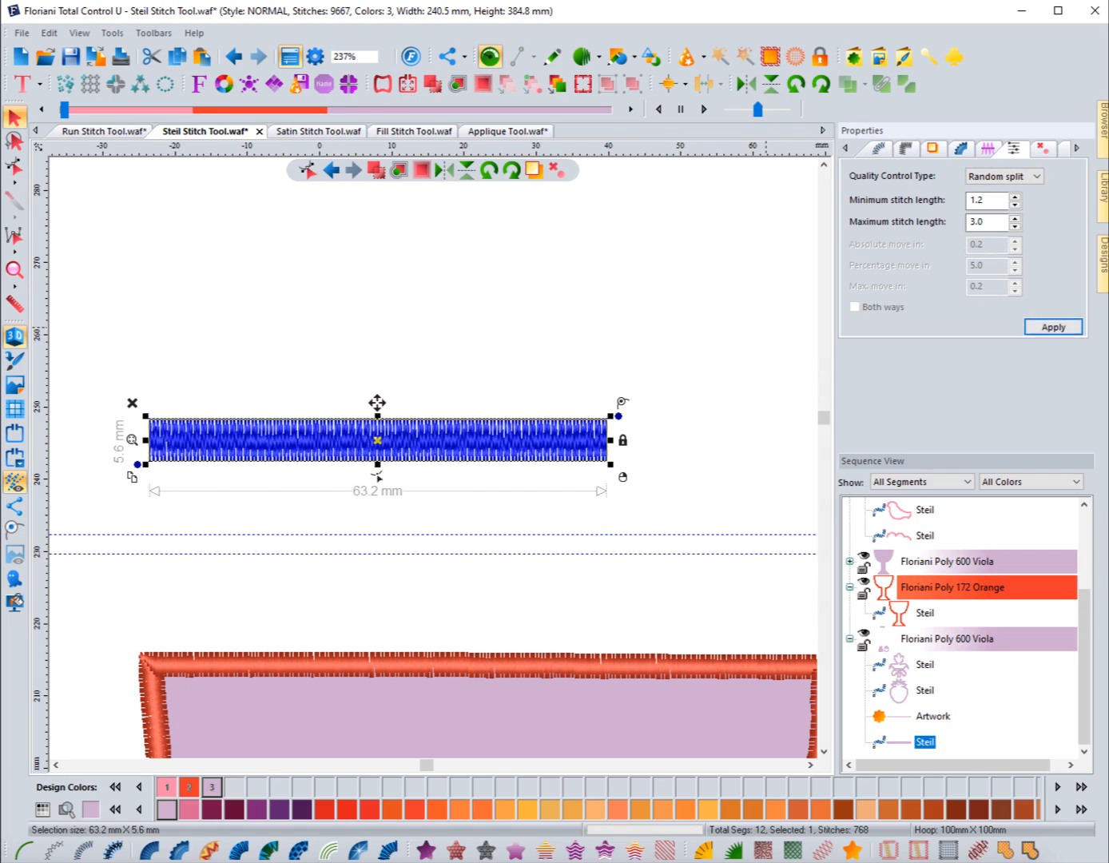
pyautogui.press('Escape')
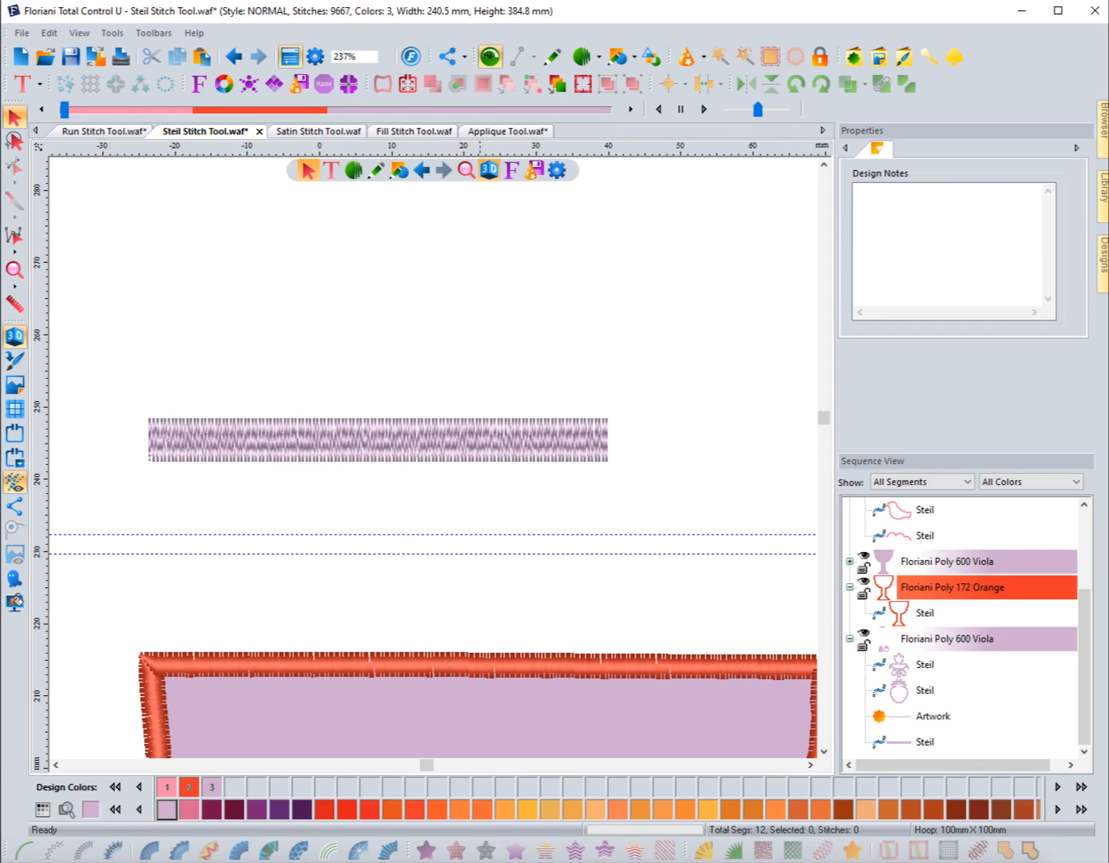
# Step: Reselect the steil line, set its quality control type to None and apply it
pyautogui.click(490, 441)
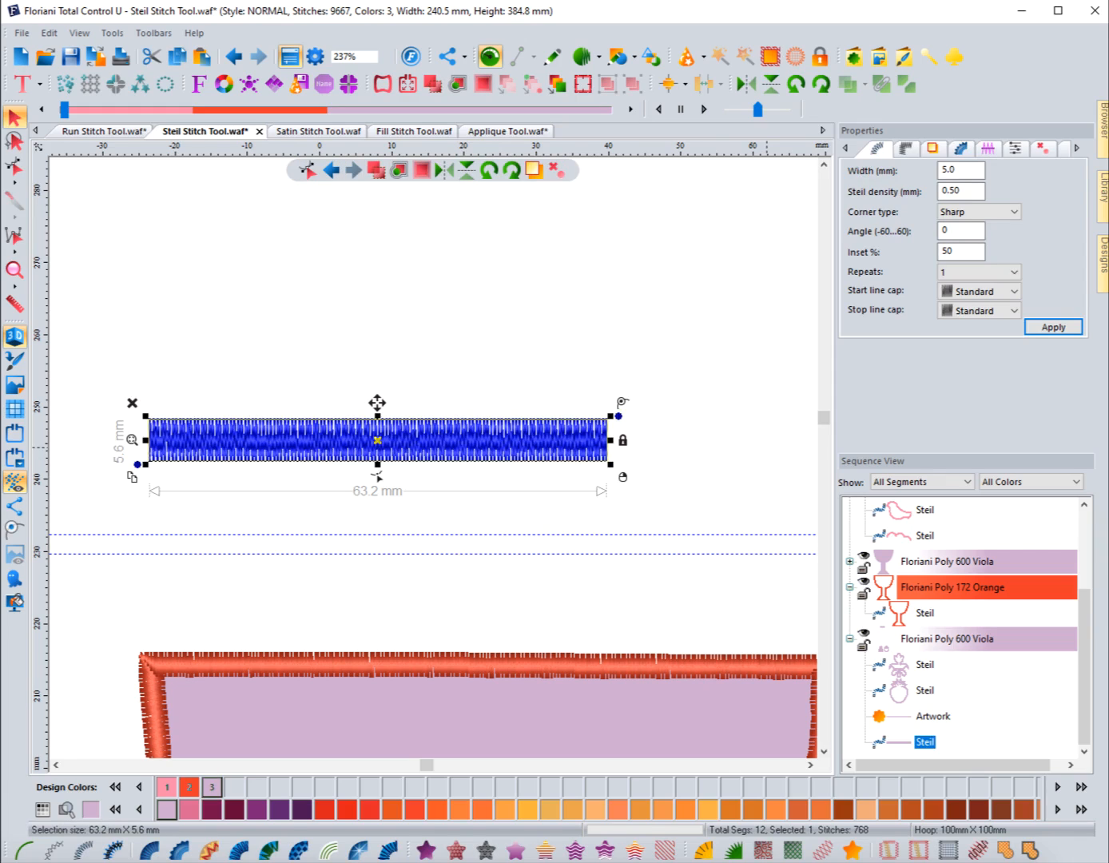
pyautogui.click(1014, 149)
pyautogui.click(1002, 176)
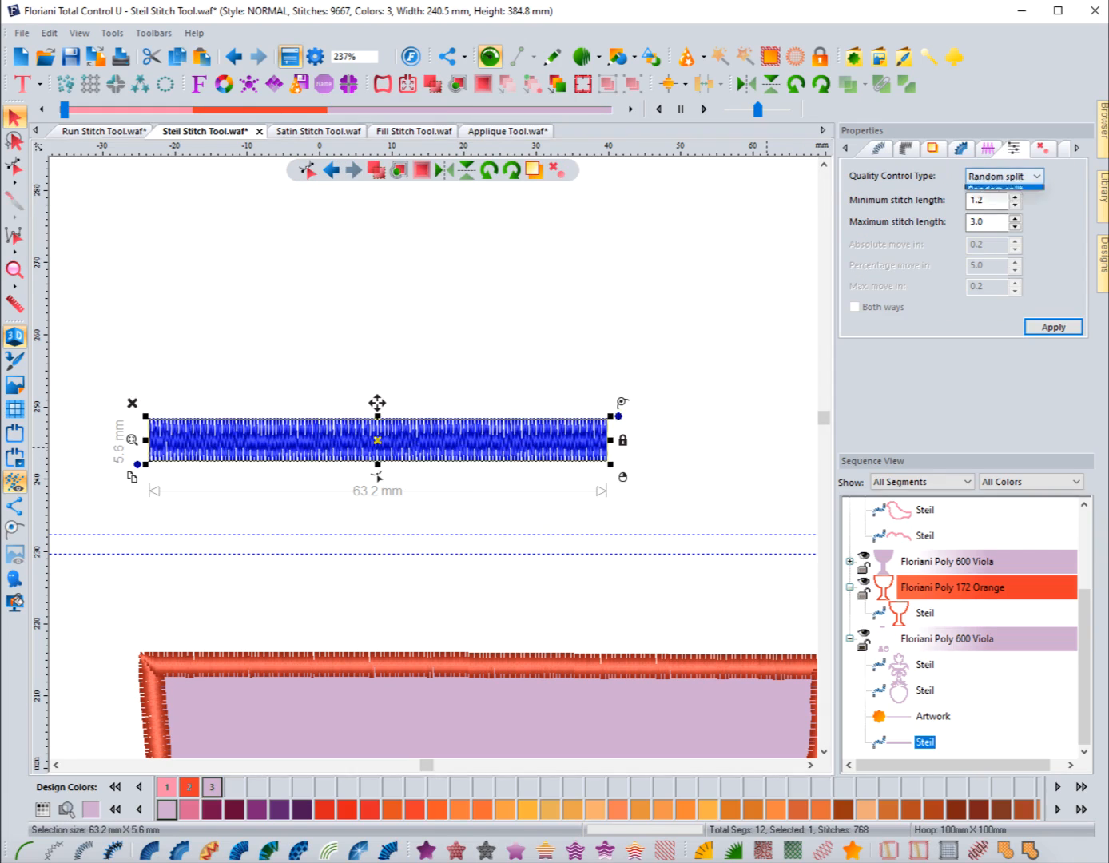
pyautogui.click(979, 191)
pyautogui.click(1053, 327)
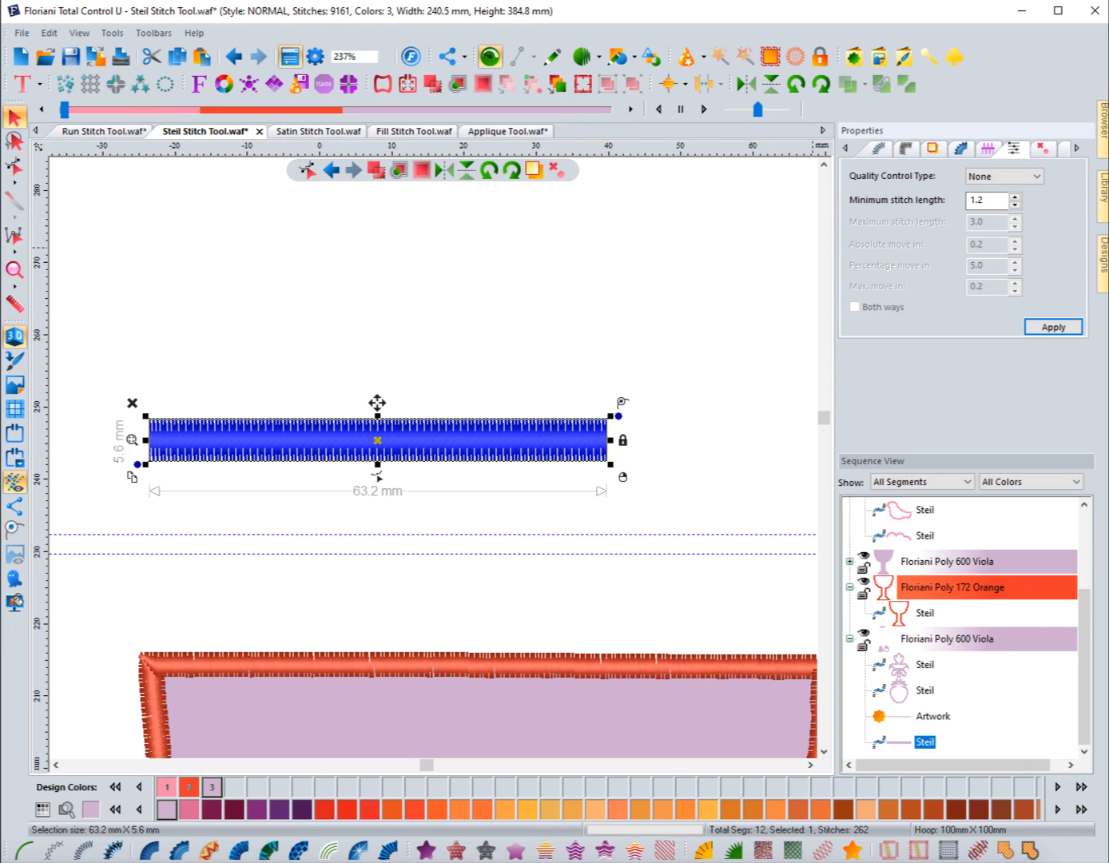
# Step: Try the Absolute split quality control type on the steil line, deselecting it without applying
pyautogui.click(1003, 175)
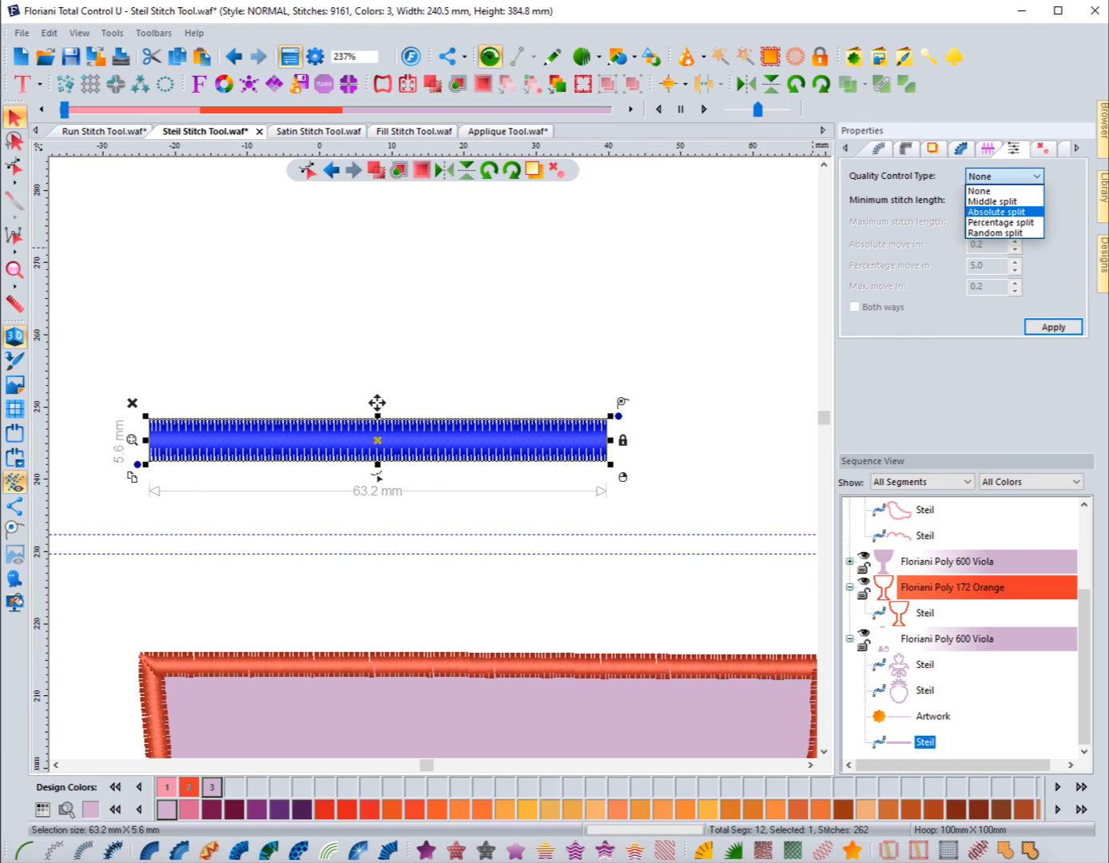
pyautogui.click(996, 212)
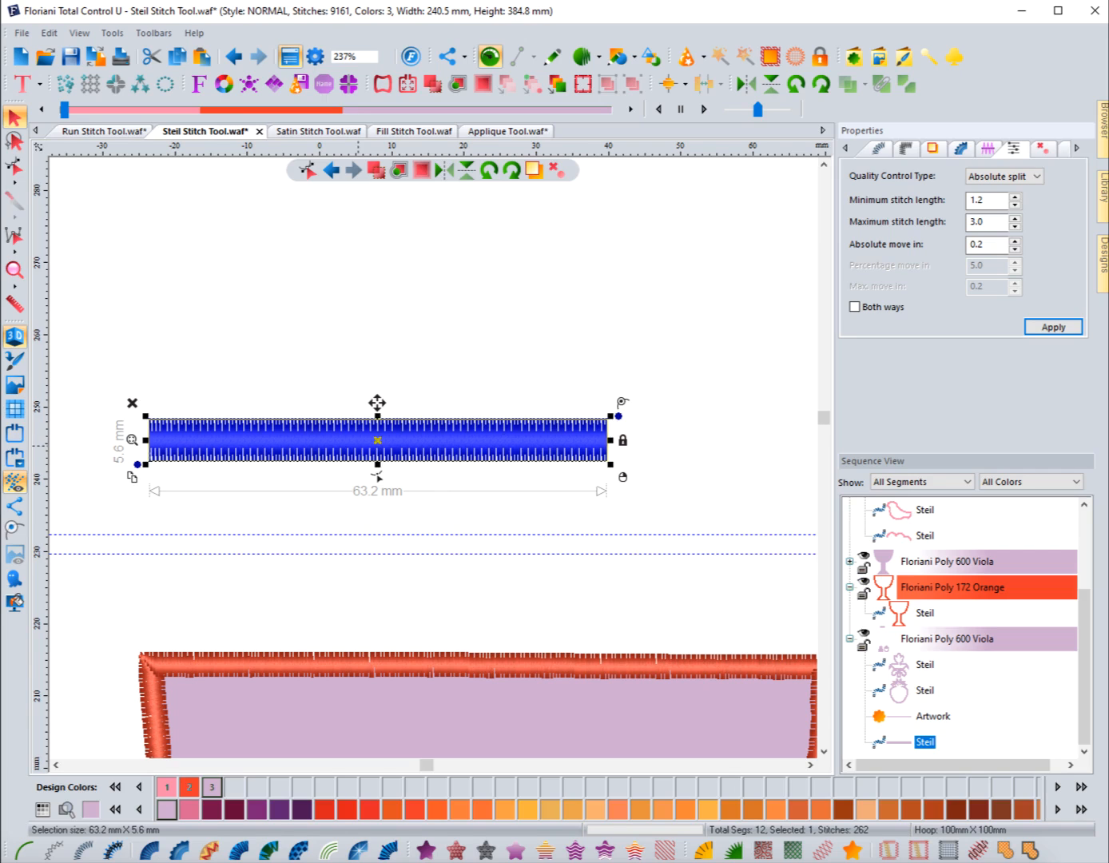
pyautogui.click(359, 441)
pyautogui.click(380, 350)
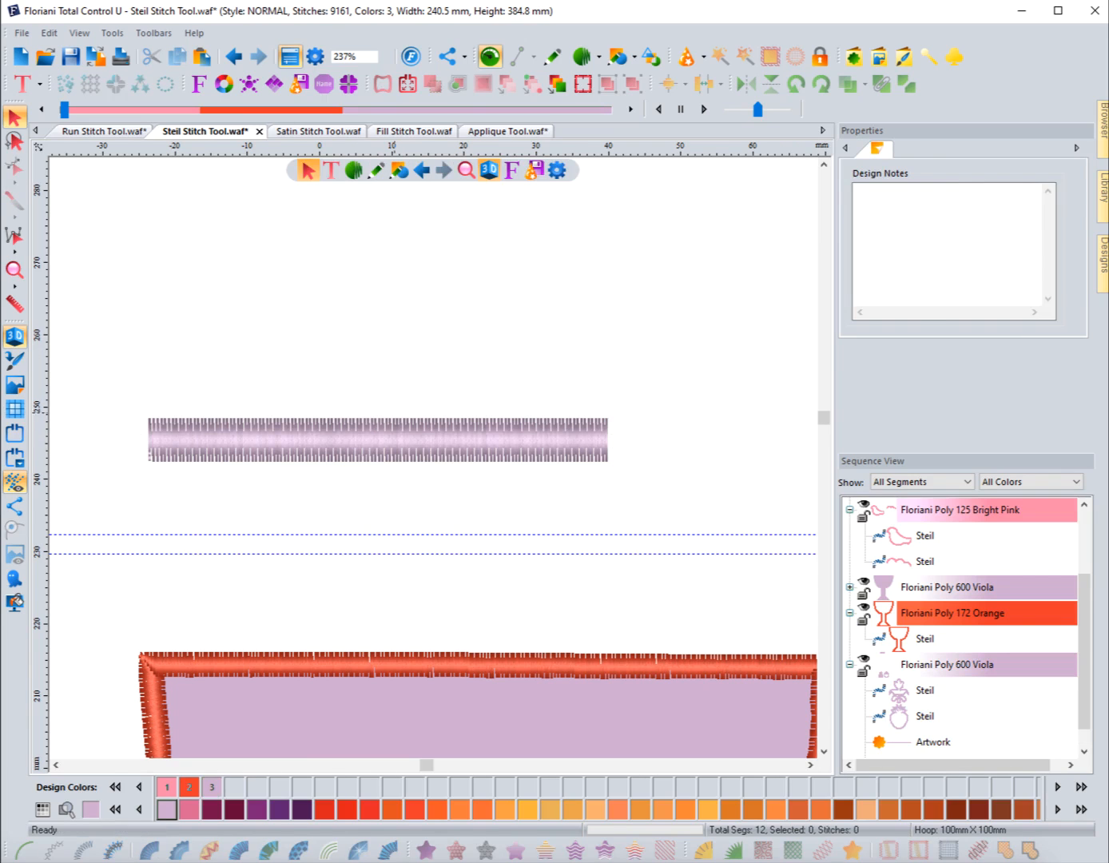
# Step: Reselect the straight steil line above the goblet and choose Absolute split as its quality control type
pyautogui.click(387, 426)
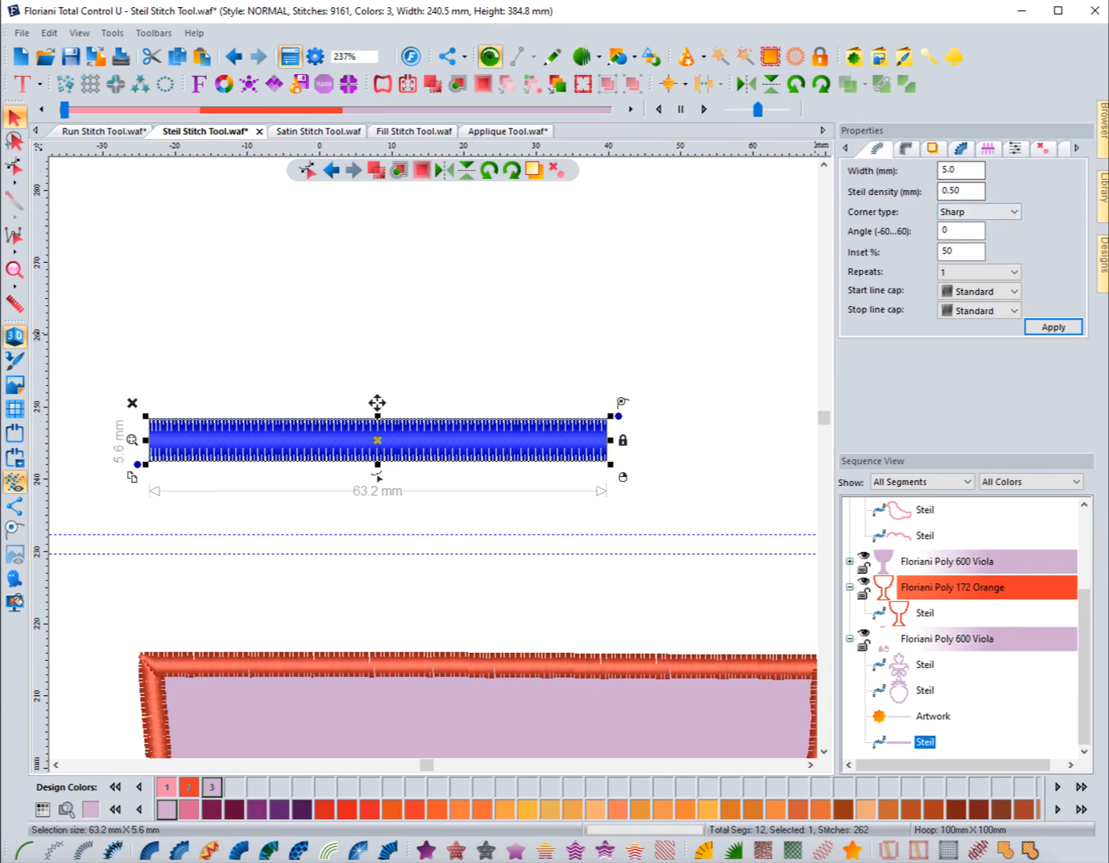
pyautogui.click(1014, 148)
pyautogui.click(1004, 176)
pyautogui.press('Down')
pyautogui.press('Down')
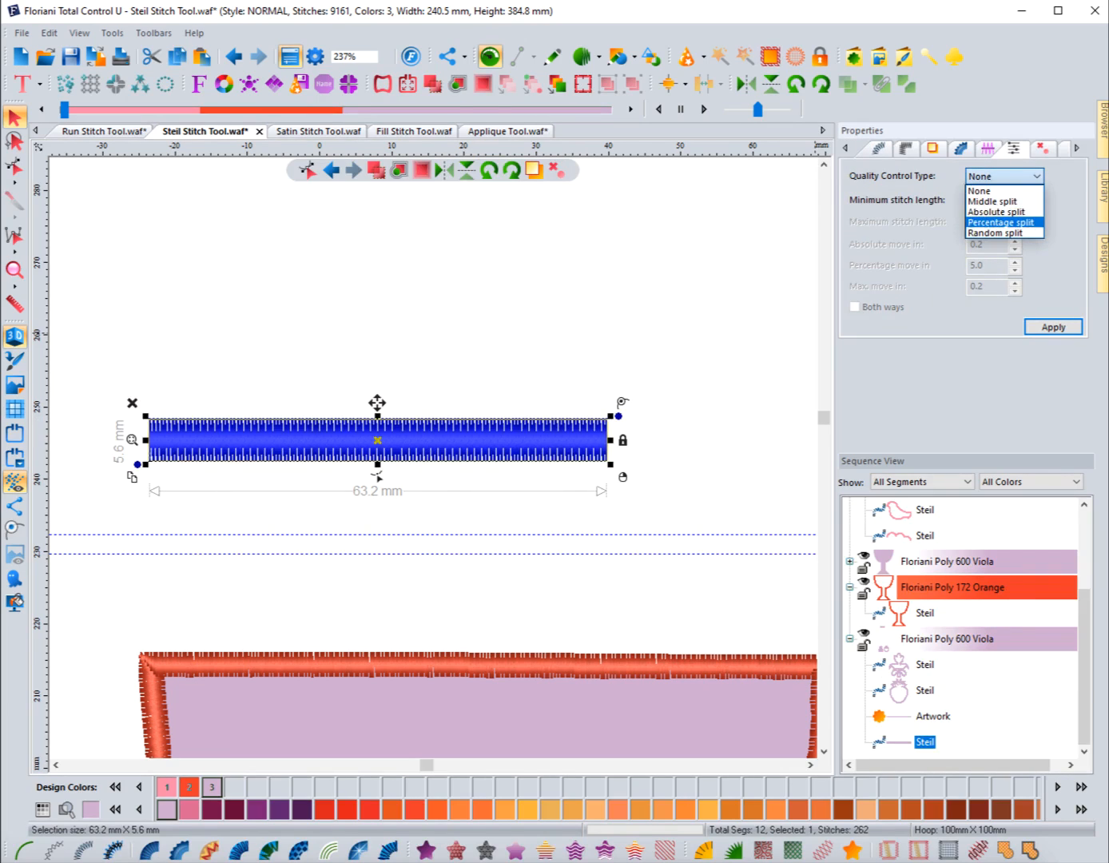
pyautogui.press('Return')
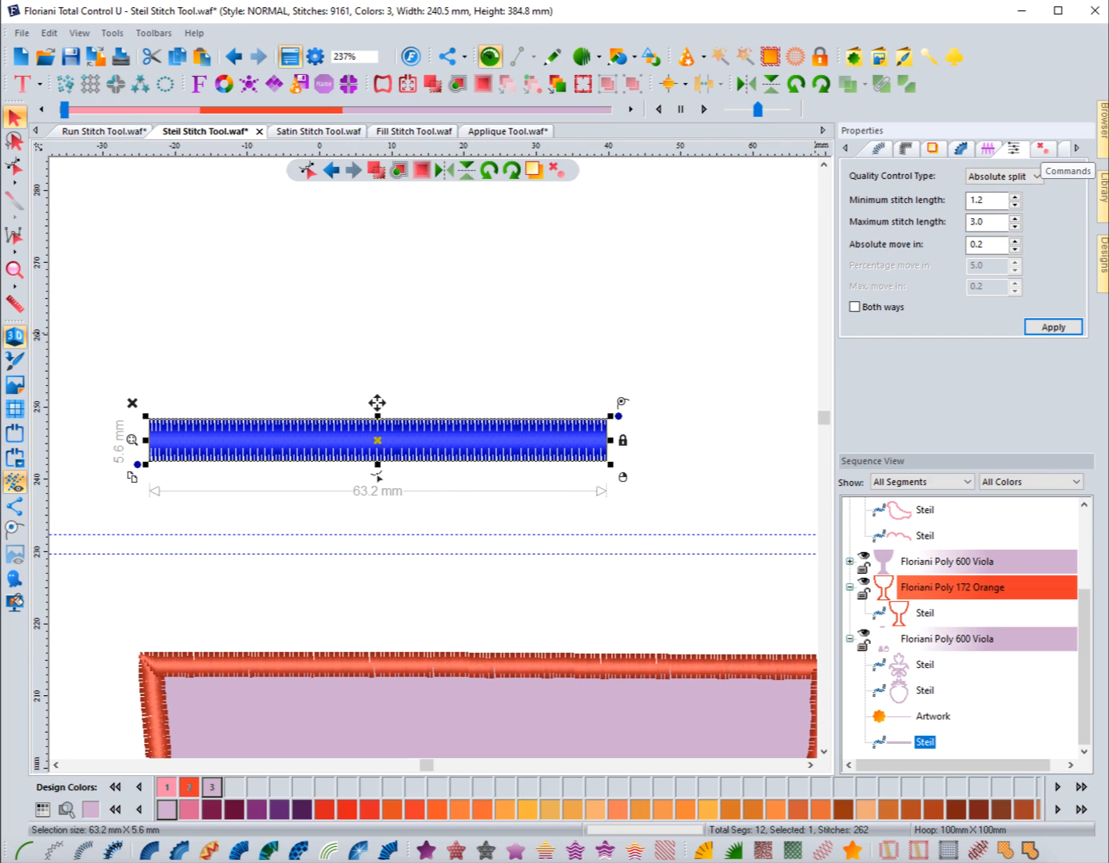
# Step: Set the steil line's start command to trim
pyautogui.click(1041, 148)
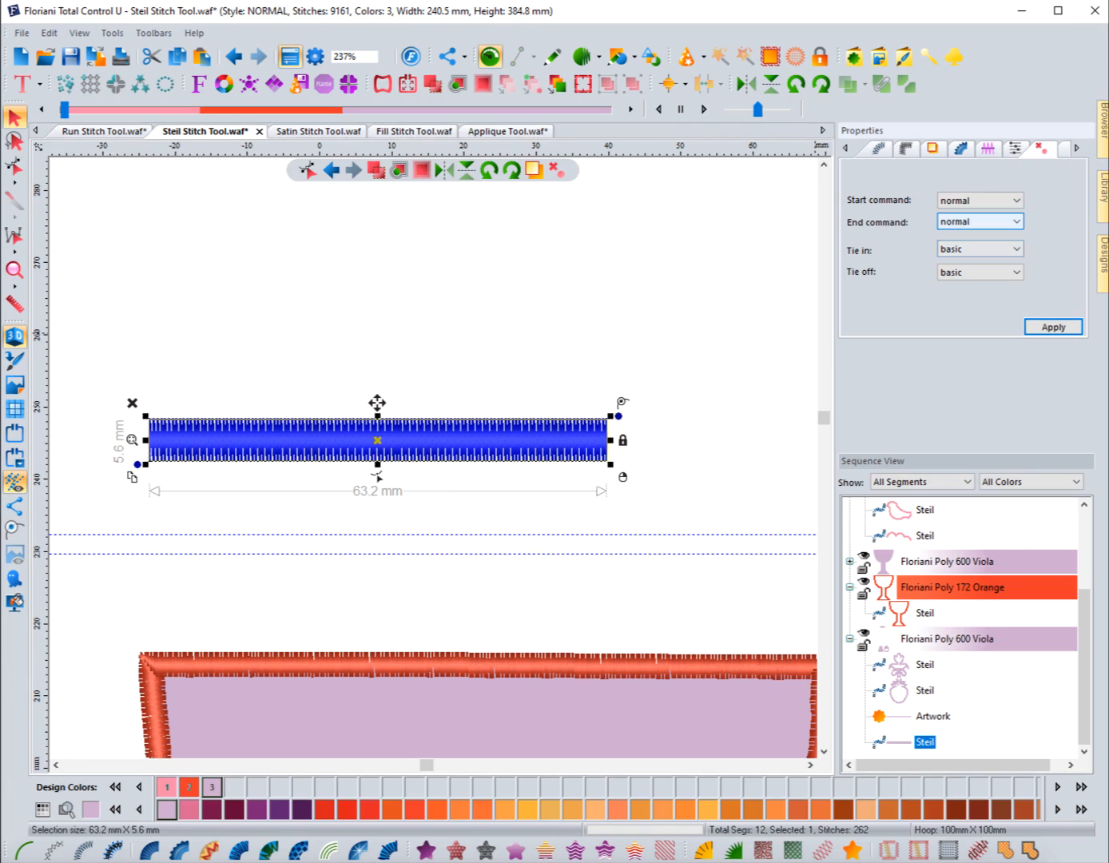
pyautogui.click(980, 200)
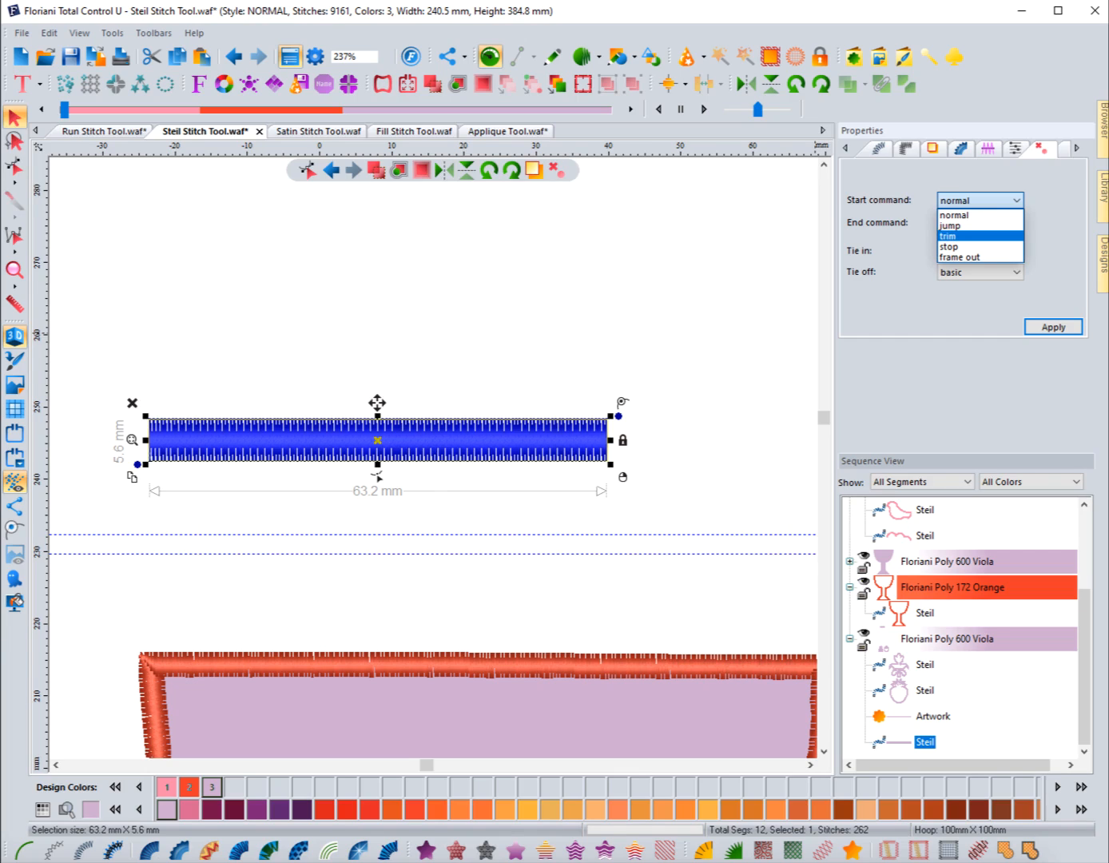
pyautogui.click(980, 236)
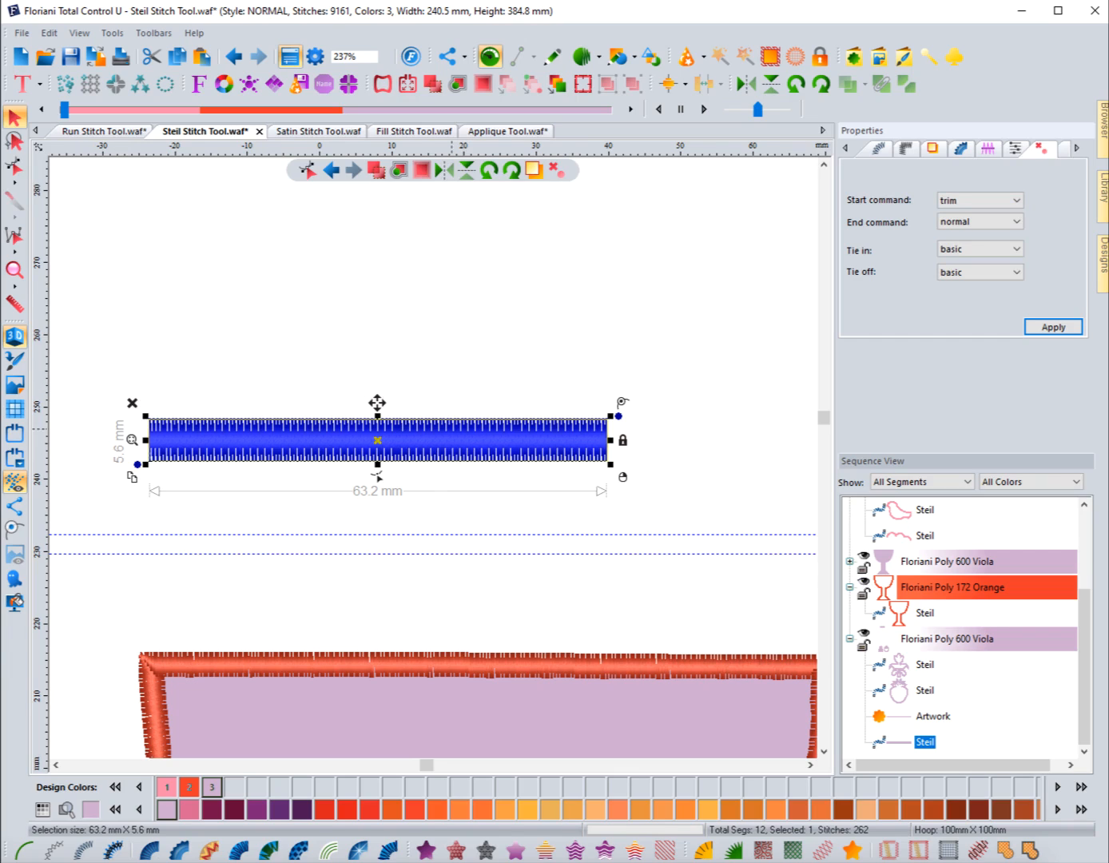
# Step: Try stop, trim and frame out in turn as the steil line's start command
pyautogui.click(981, 200)
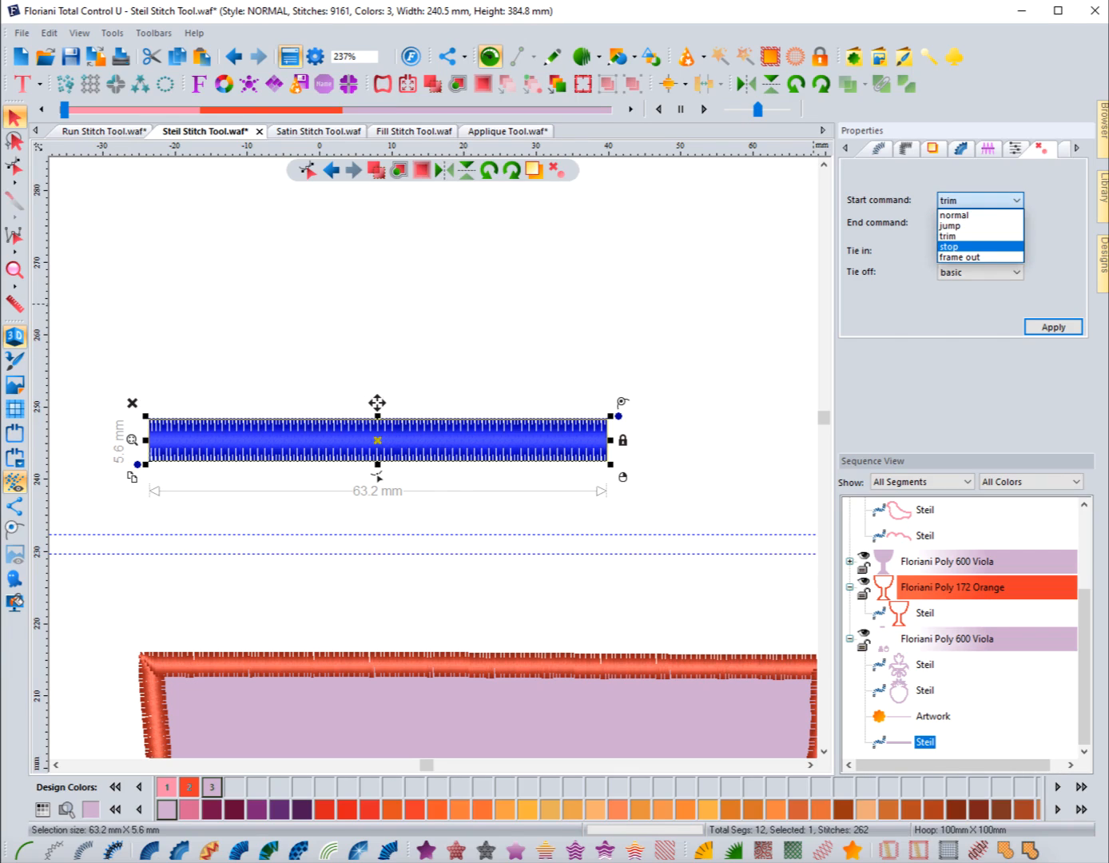
pyautogui.click(979, 246)
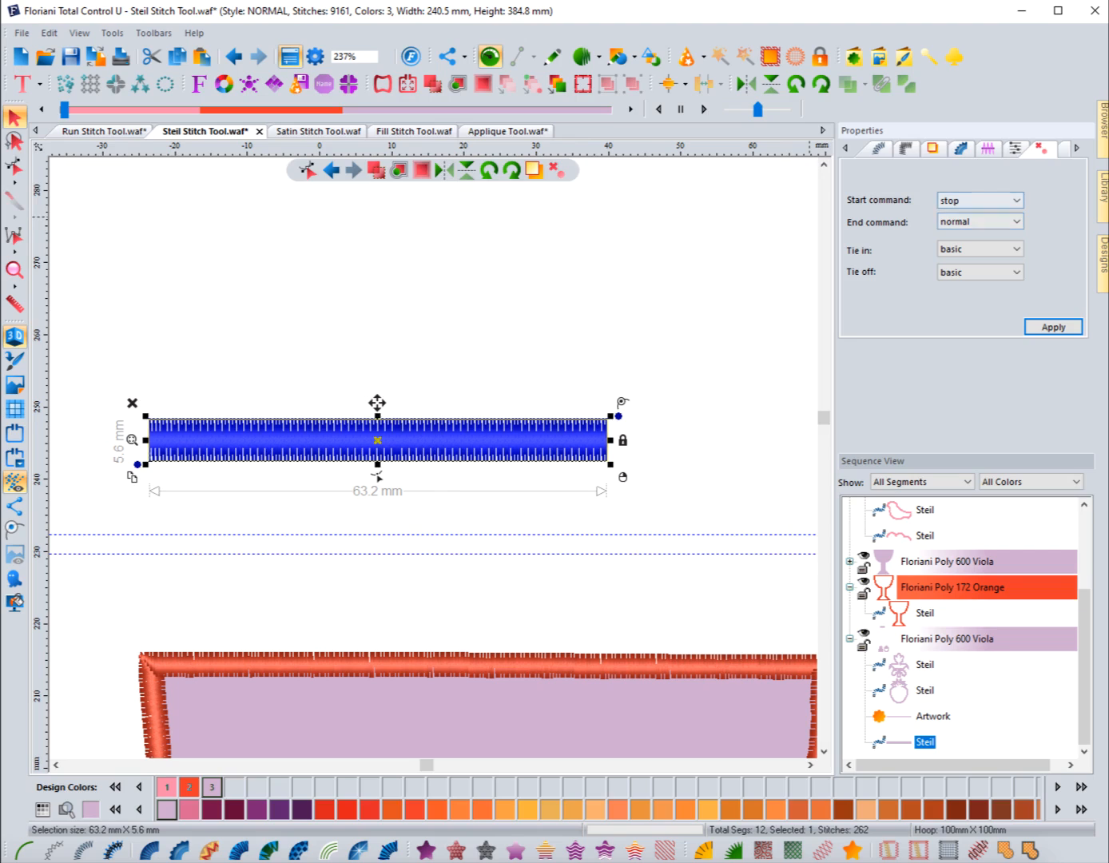
pyautogui.click(1016, 201)
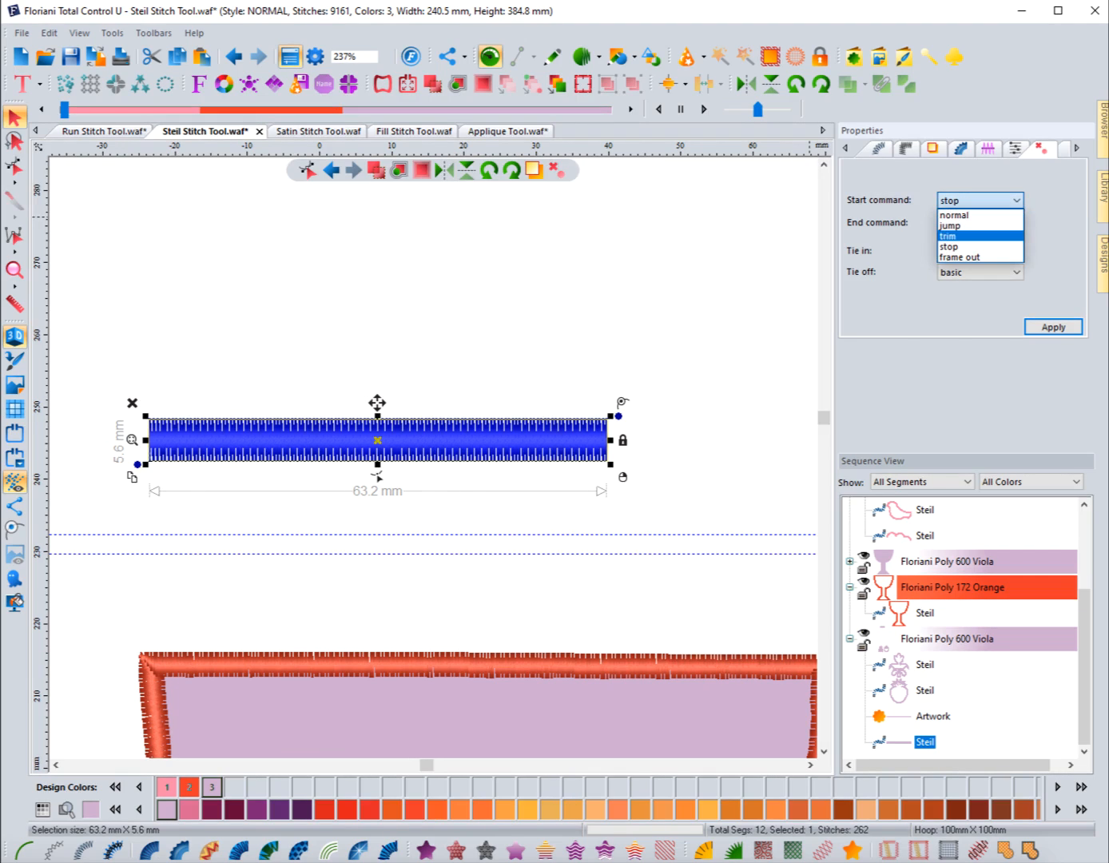
pyautogui.click(948, 235)
pyautogui.click(1016, 200)
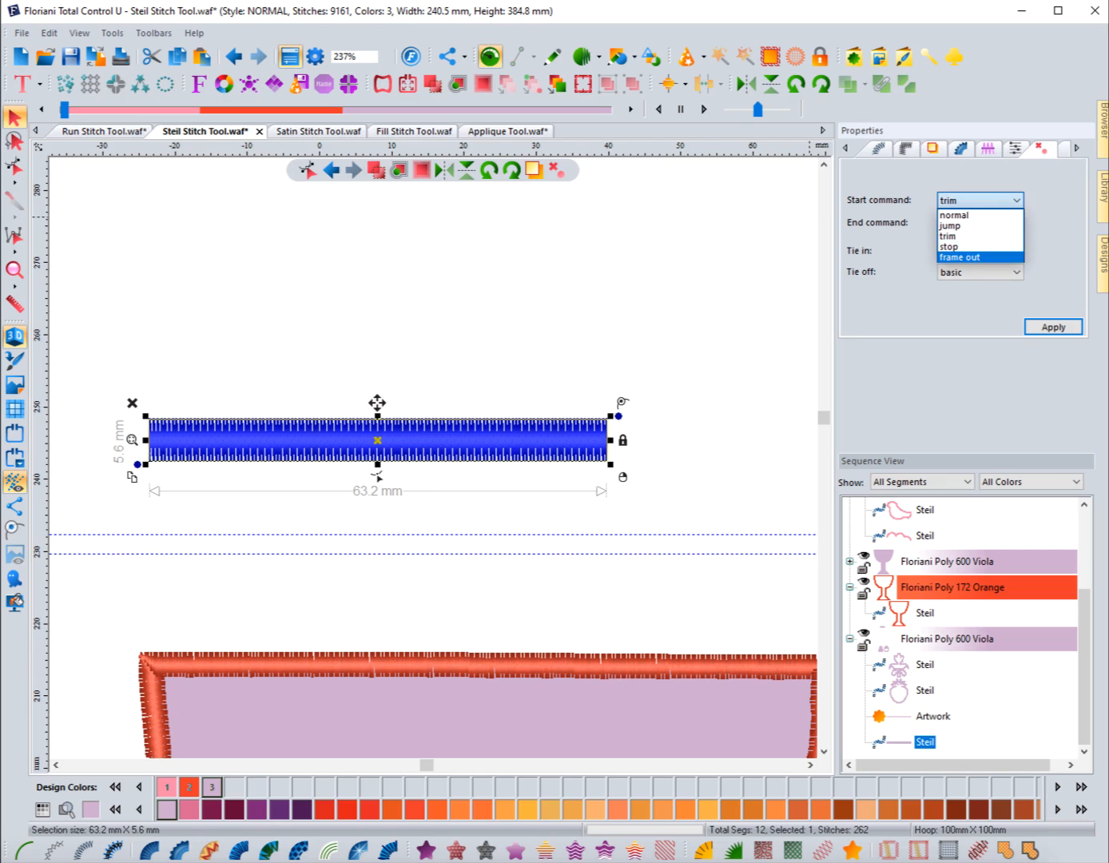
pyautogui.click(959, 256)
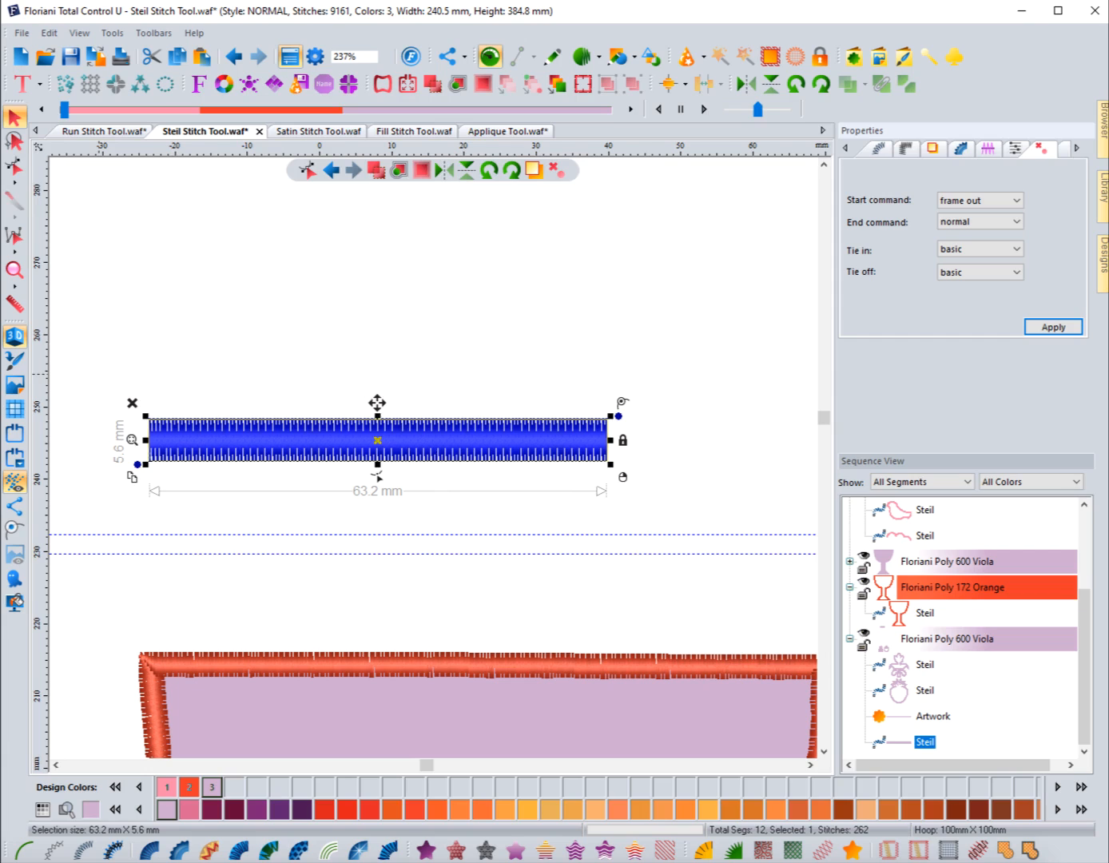
# Step: Set the steil line's start command to normal and review the available tie in and tie off types
pyautogui.click(991, 201)
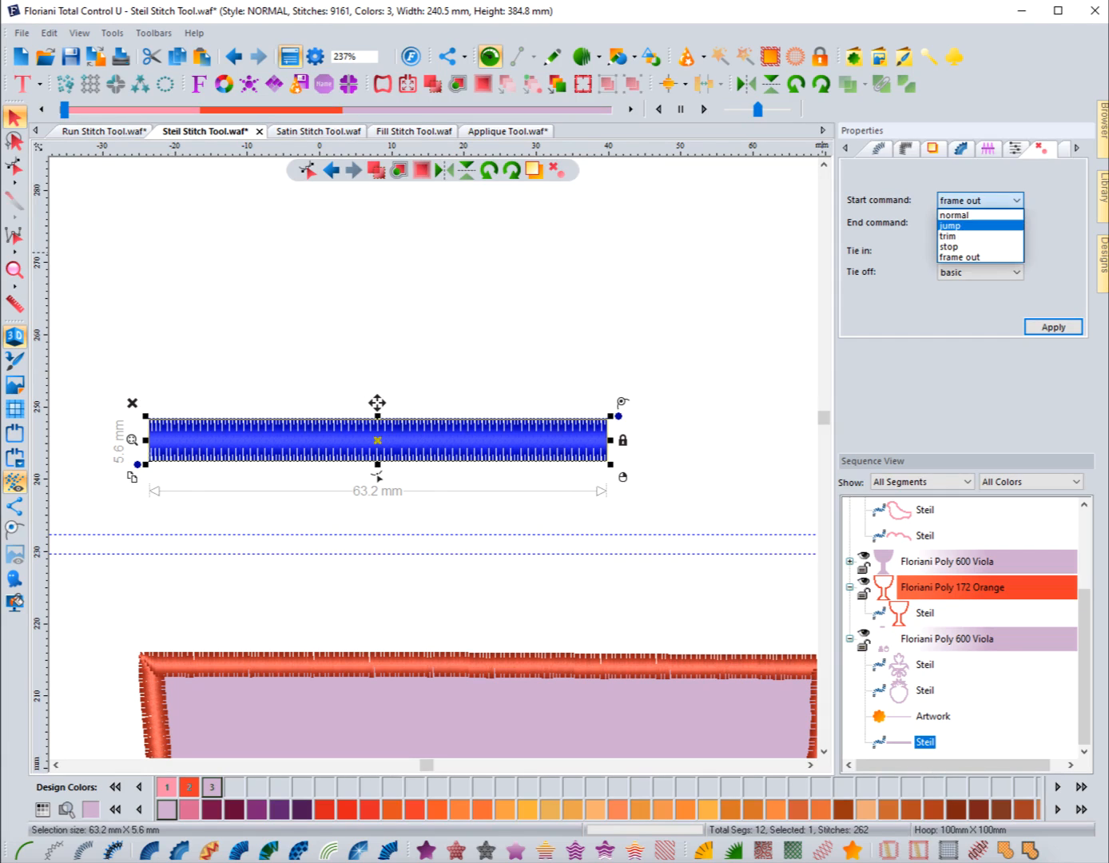
pyautogui.click(976, 214)
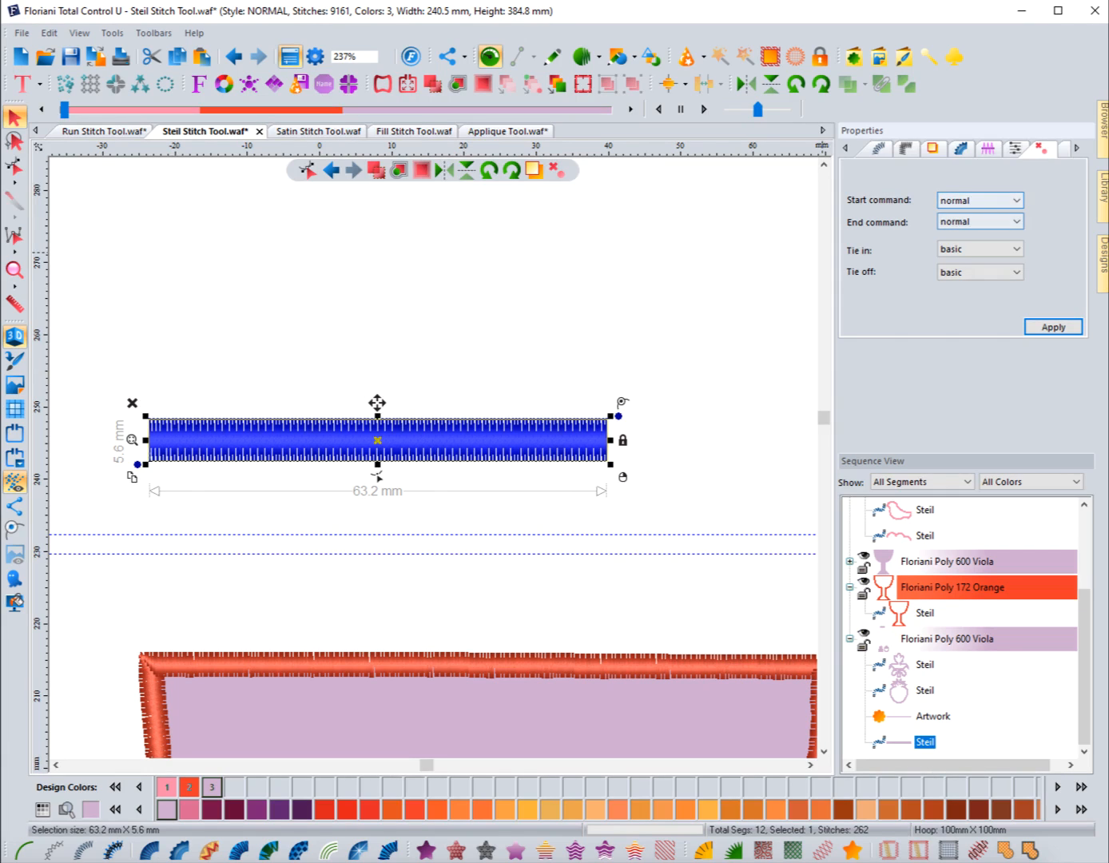
pyautogui.click(979, 249)
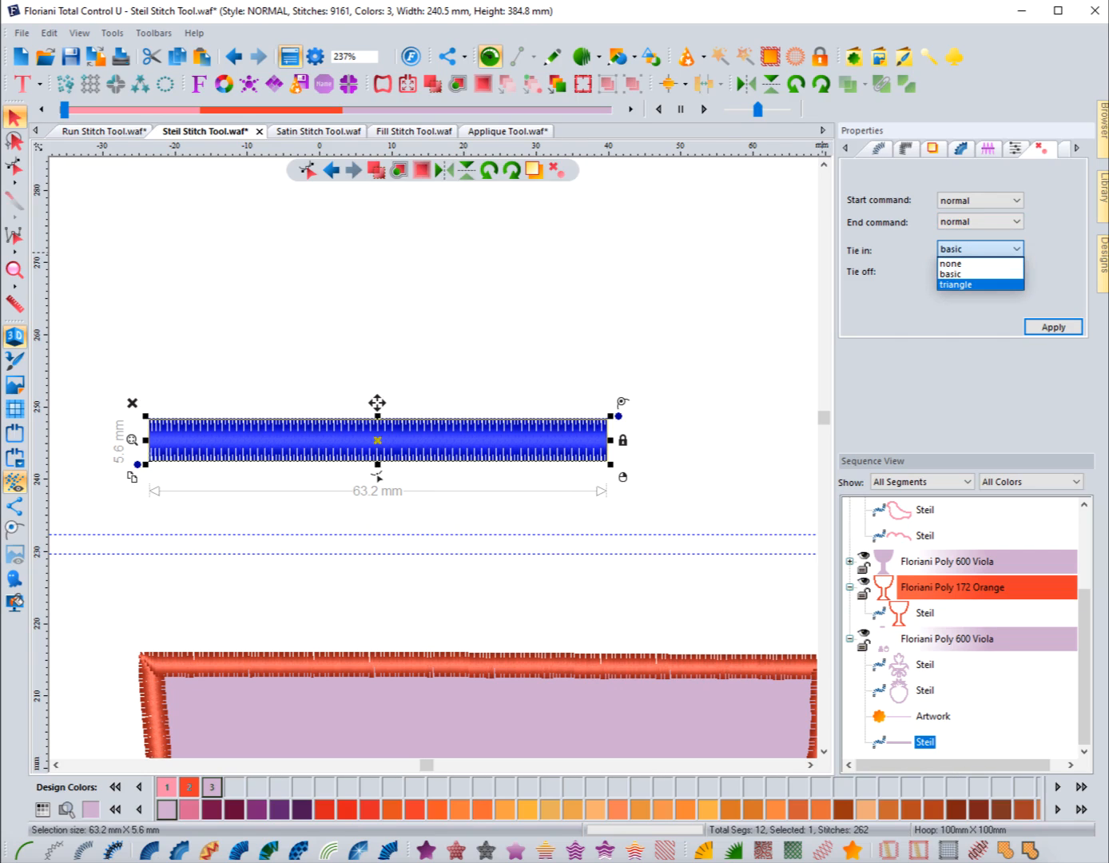
pyautogui.click(979, 249)
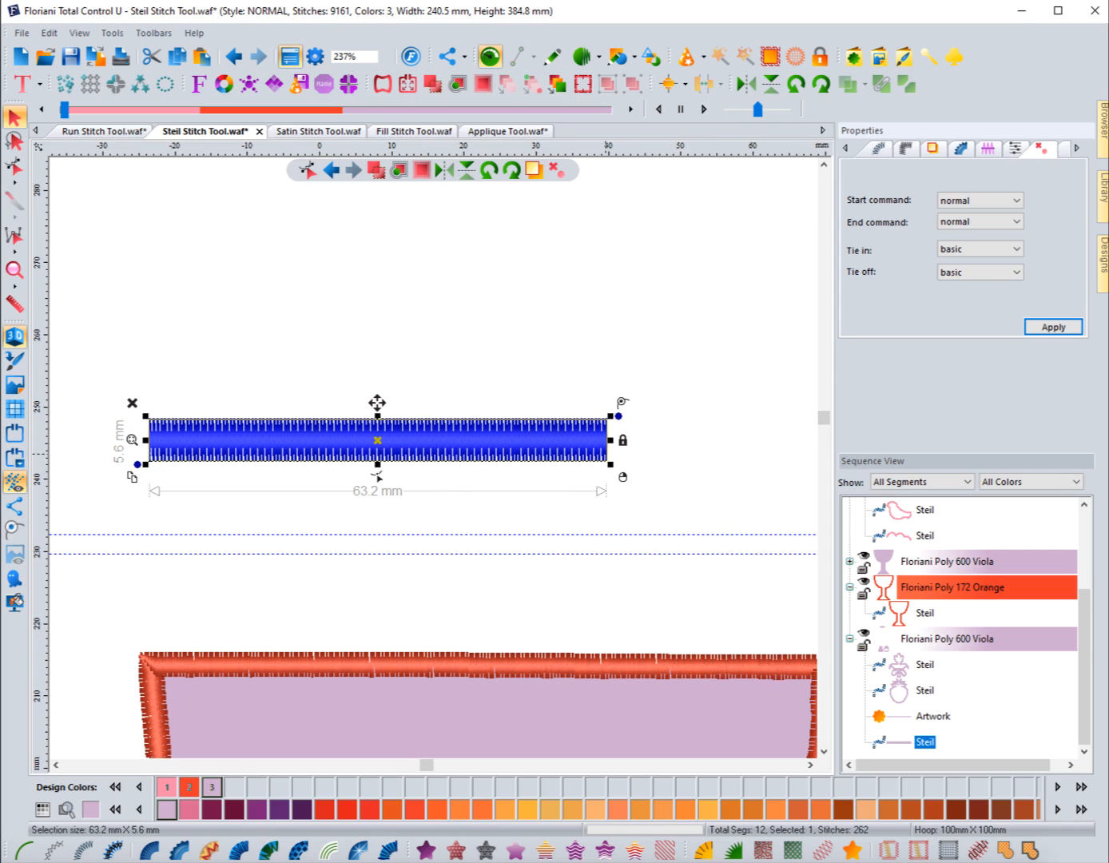
pyautogui.click(979, 271)
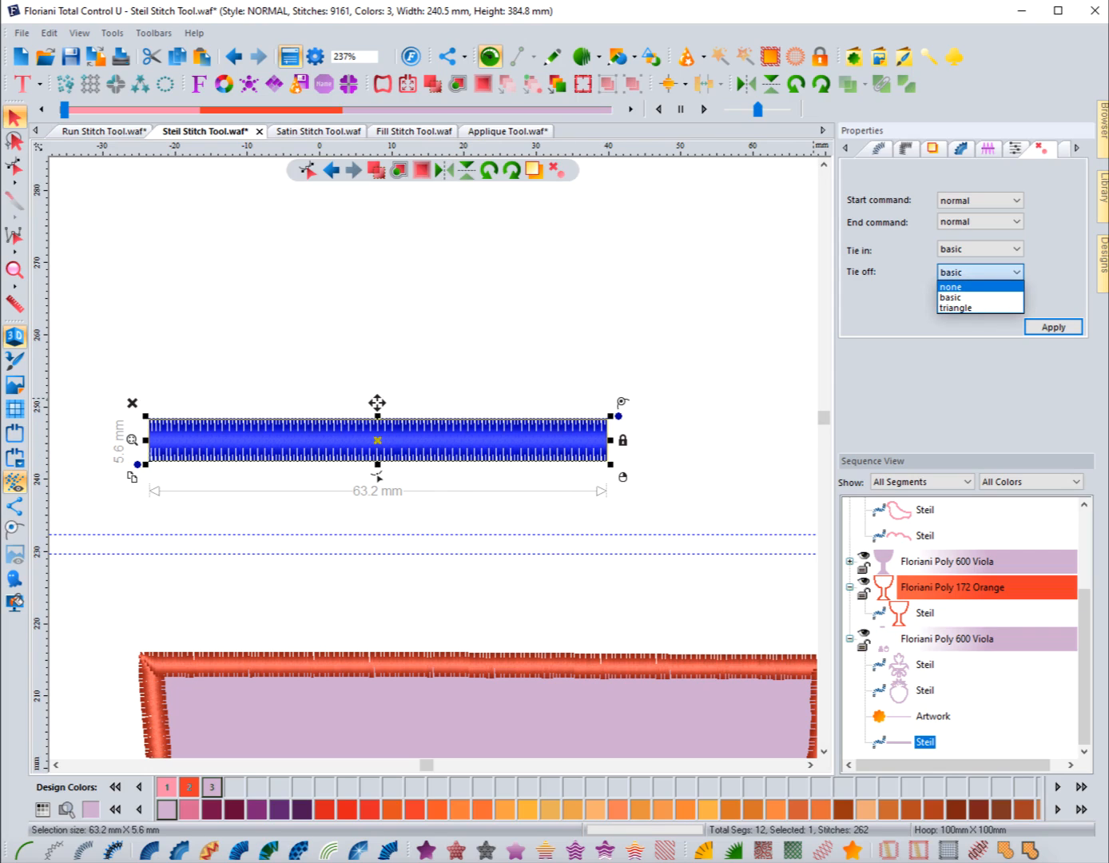
pyautogui.click(979, 273)
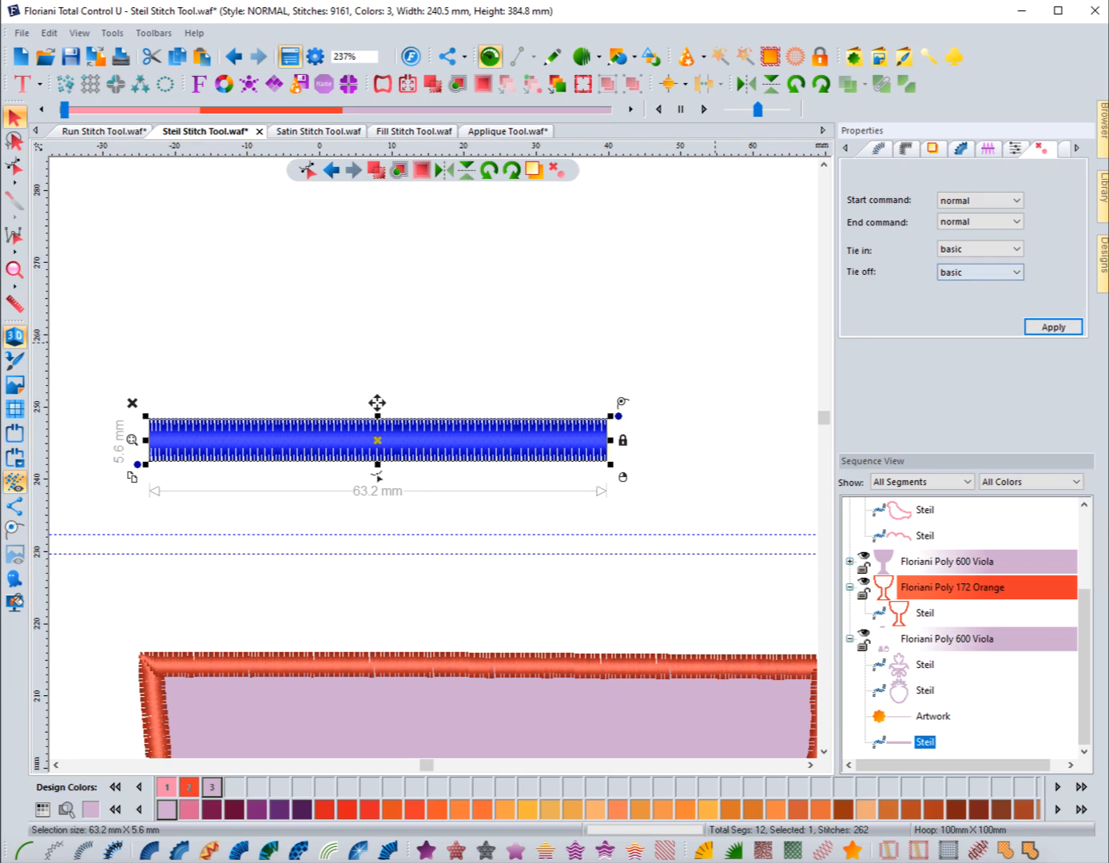
# Step: Reselect the steil line and show its connection end settings
pyautogui.click(524, 486)
pyautogui.click(517, 460)
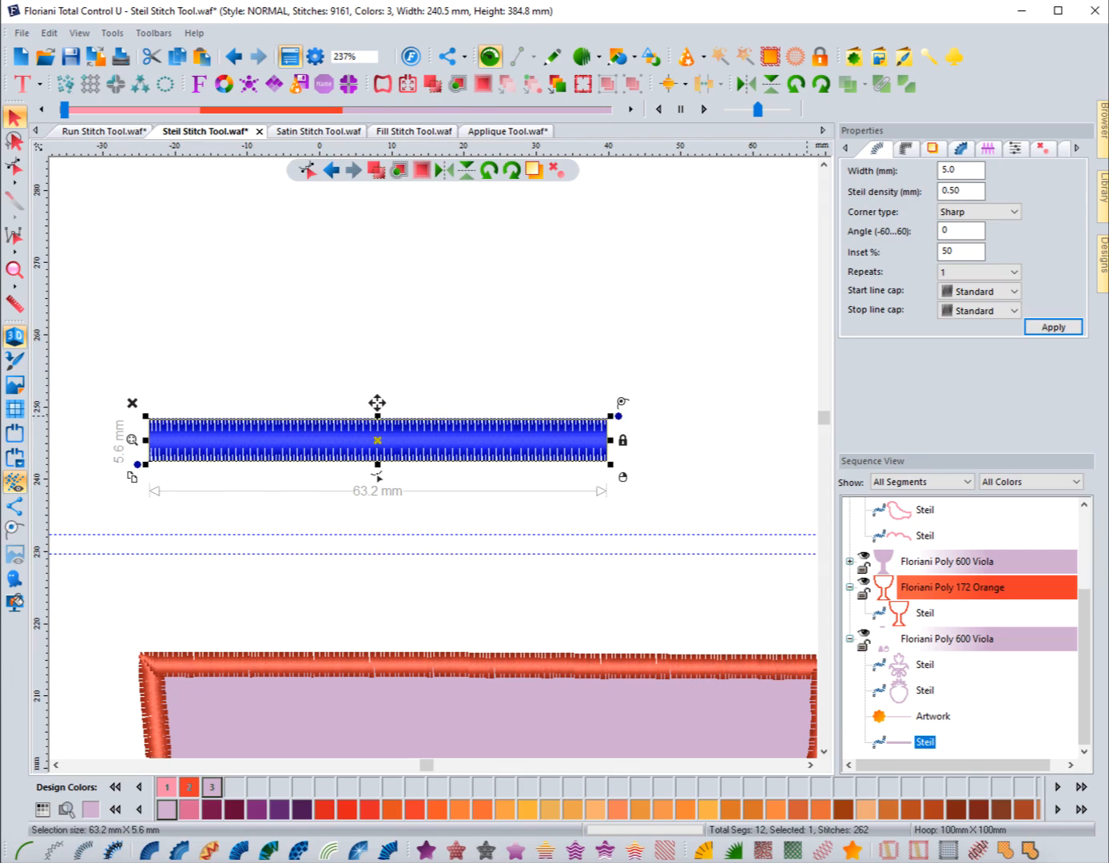
pyautogui.click(1042, 149)
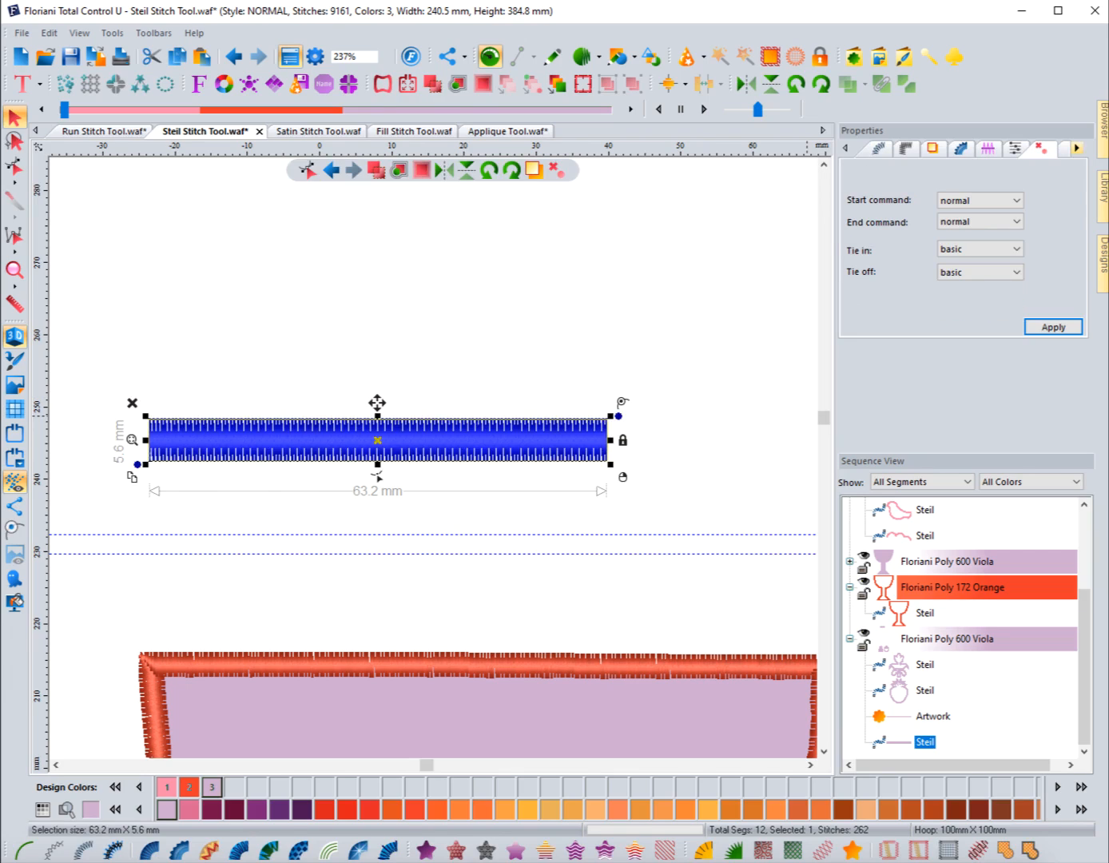
pyautogui.click(1076, 148)
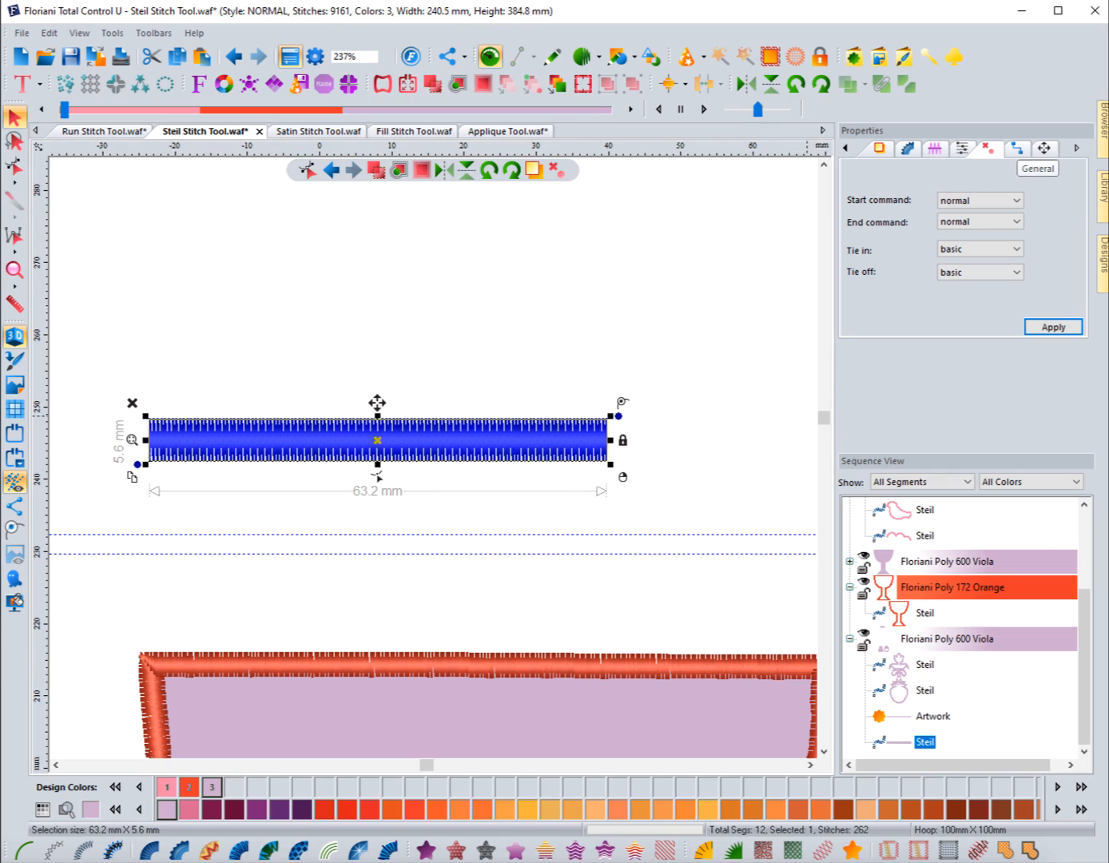
pyautogui.click(1014, 149)
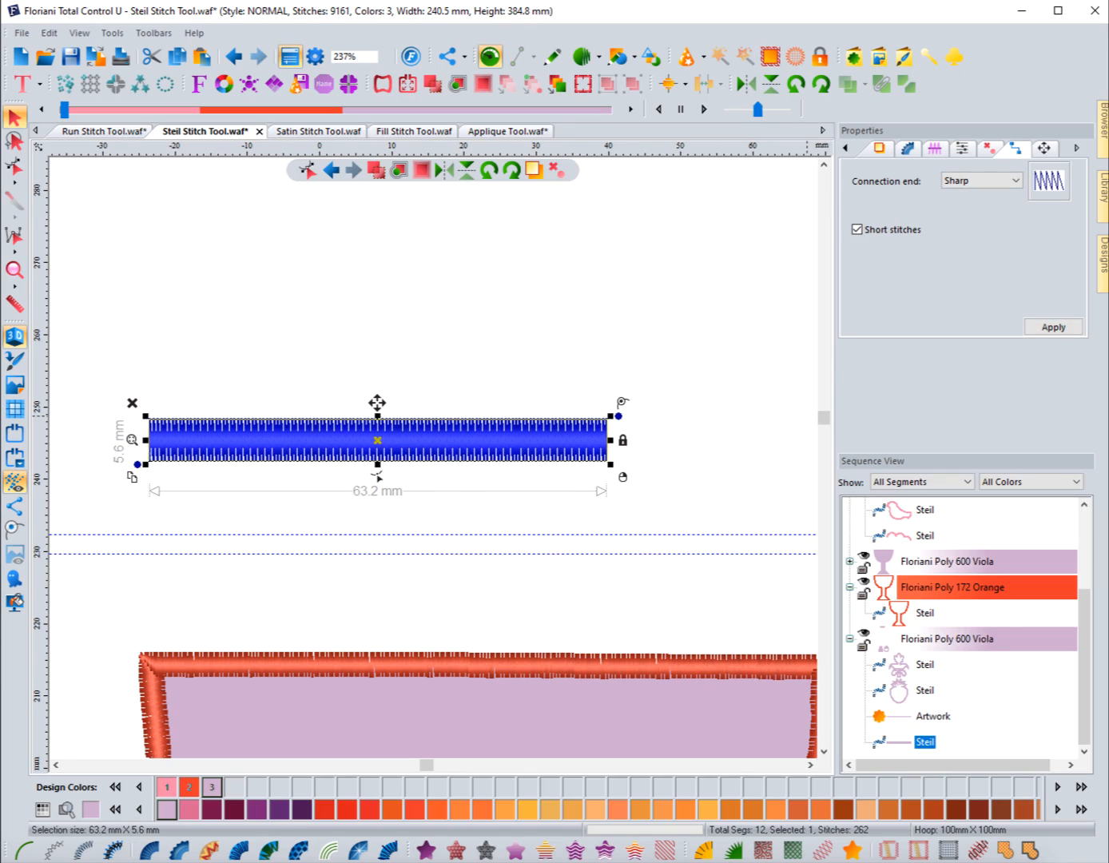
# Step: Change the steil line's connection end to Zig-Zag, apply it and deselect the line
pyautogui.click(132, 440)
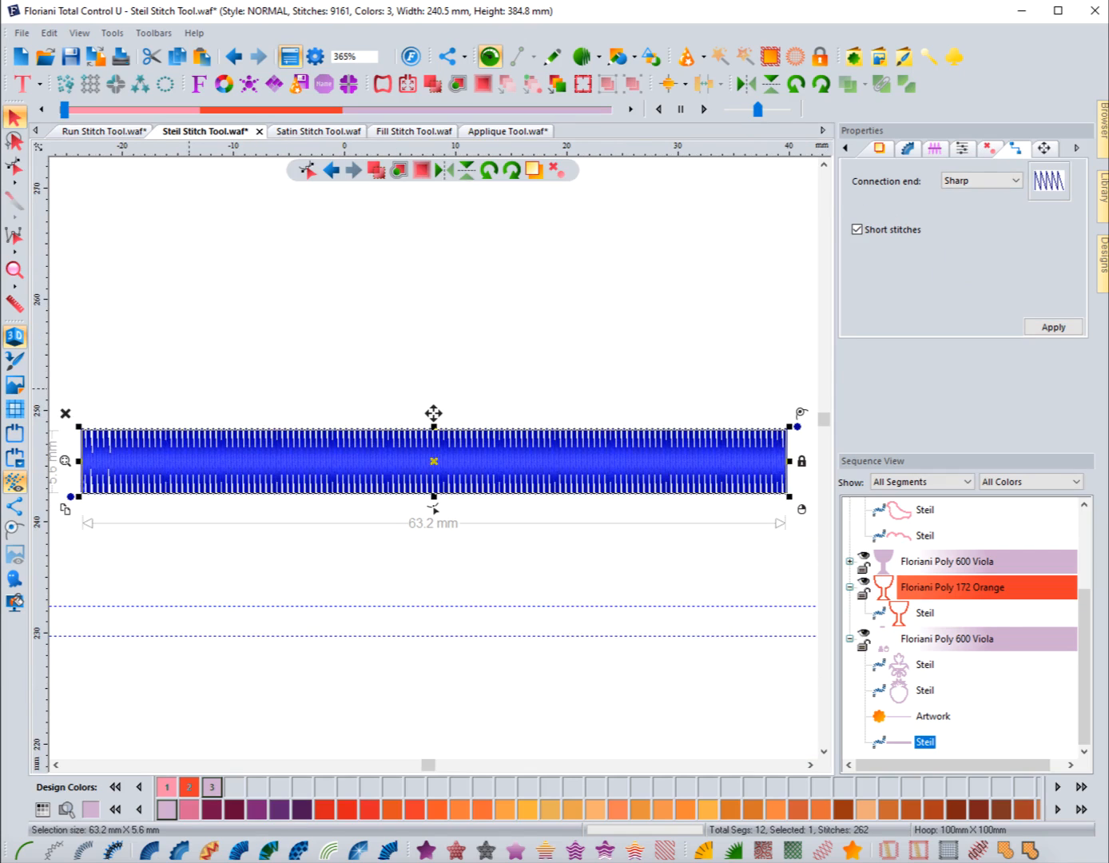
pyautogui.click(226, 407)
pyautogui.click(227, 444)
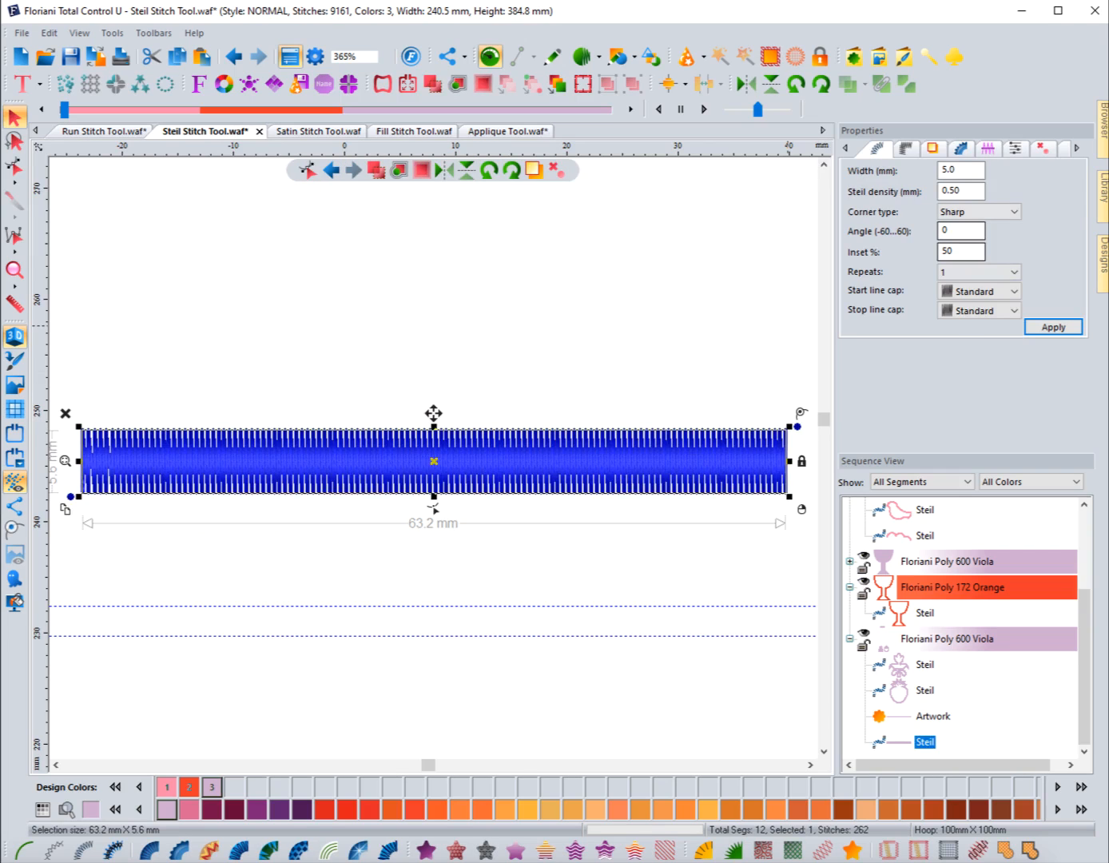
pyautogui.click(1076, 148)
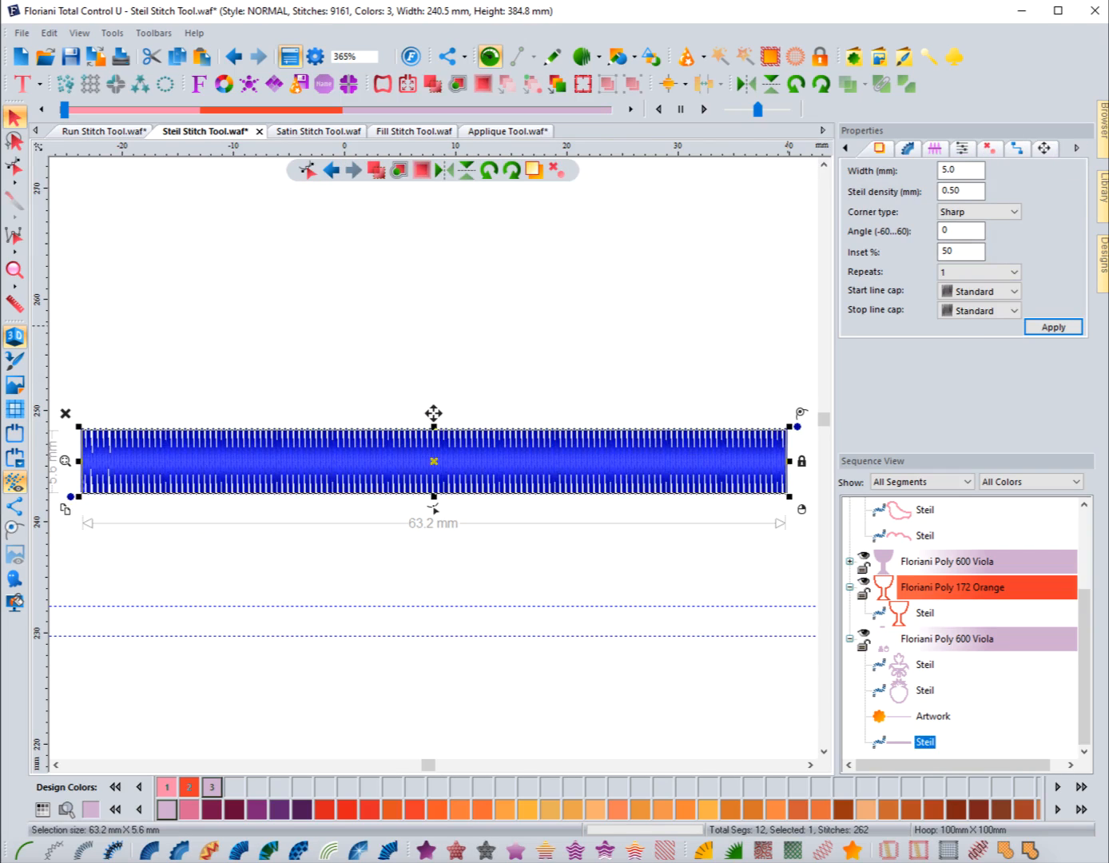
pyautogui.click(1015, 149)
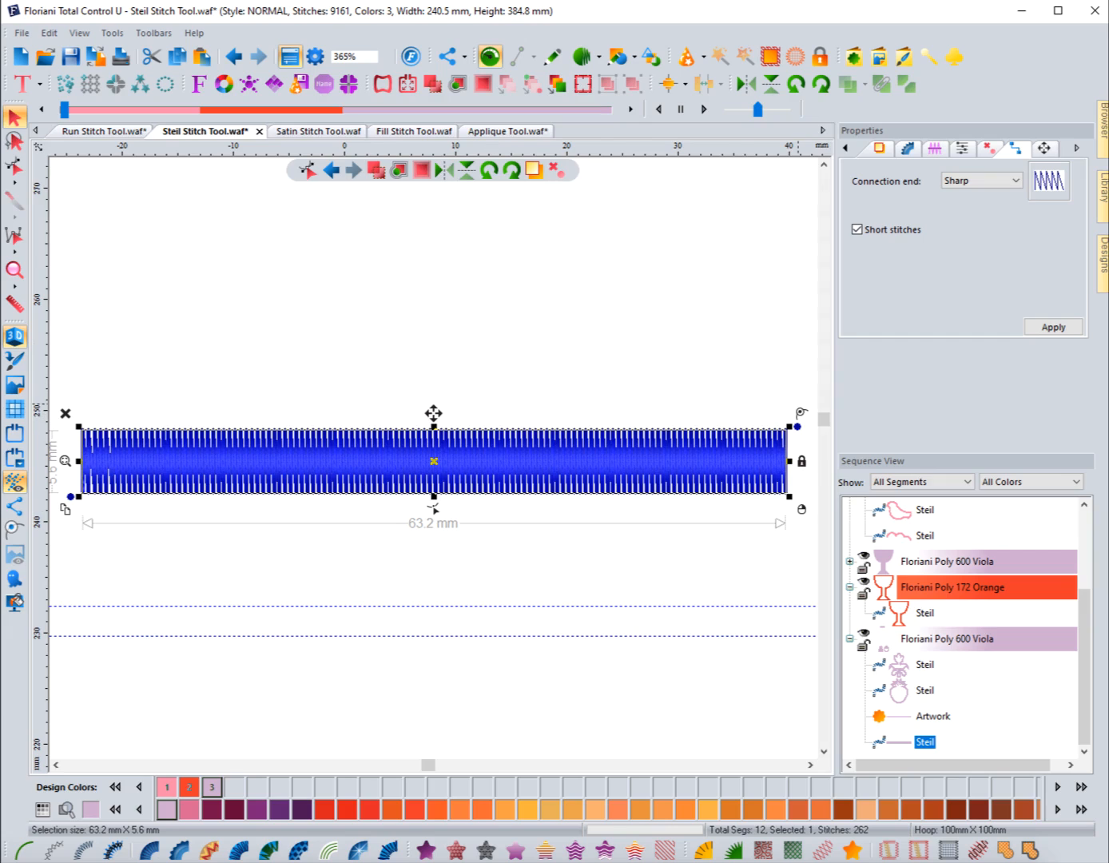
pyautogui.click(1015, 181)
pyautogui.click(960, 206)
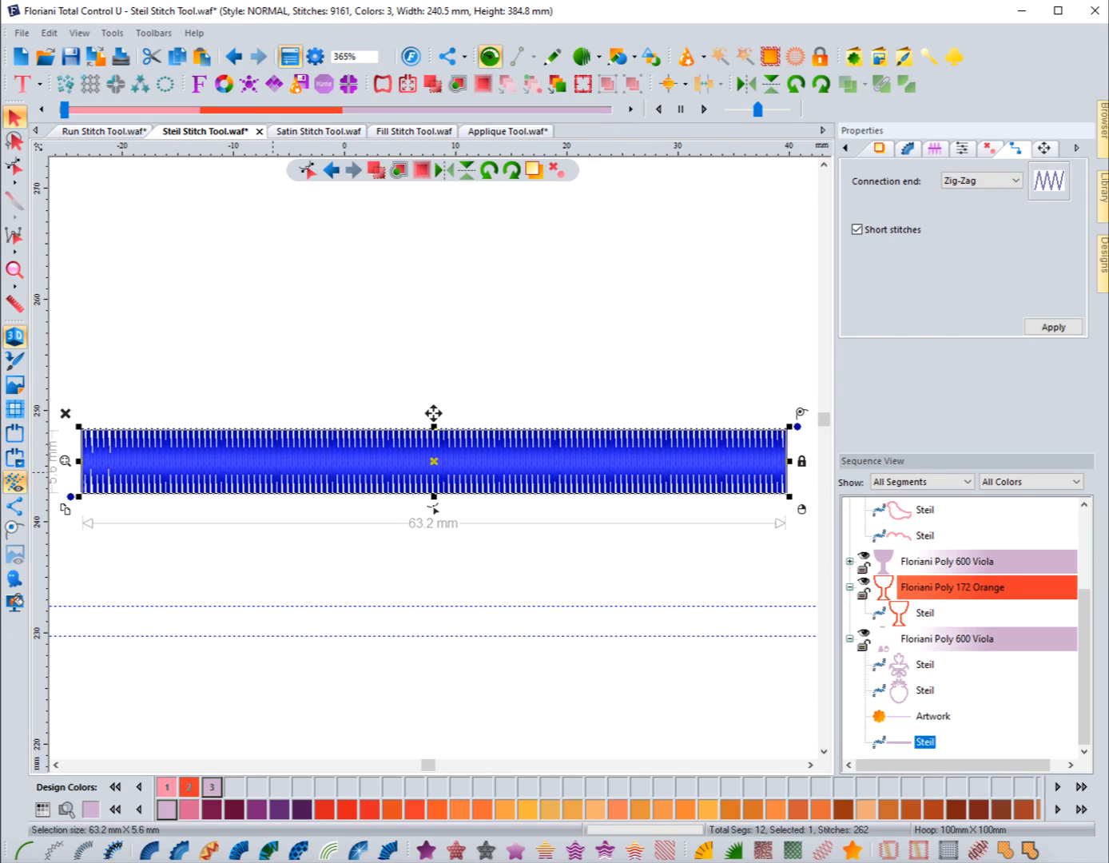
pyautogui.click(1053, 327)
pyautogui.click(450, 347)
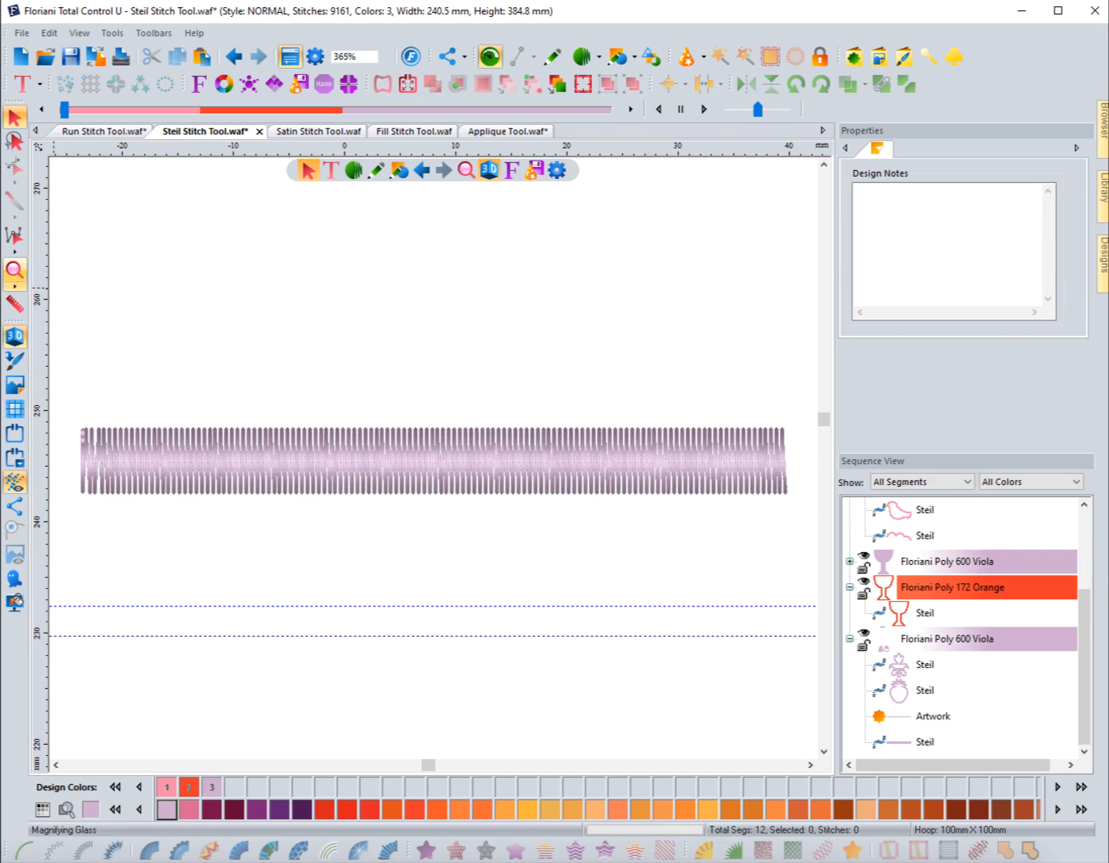
# Step: Magnify the start of the steil line and turn off the 3D stitch display
pyautogui.click(14, 270)
pyautogui.moveTo(66, 409); pyautogui.dragTo(174, 500)
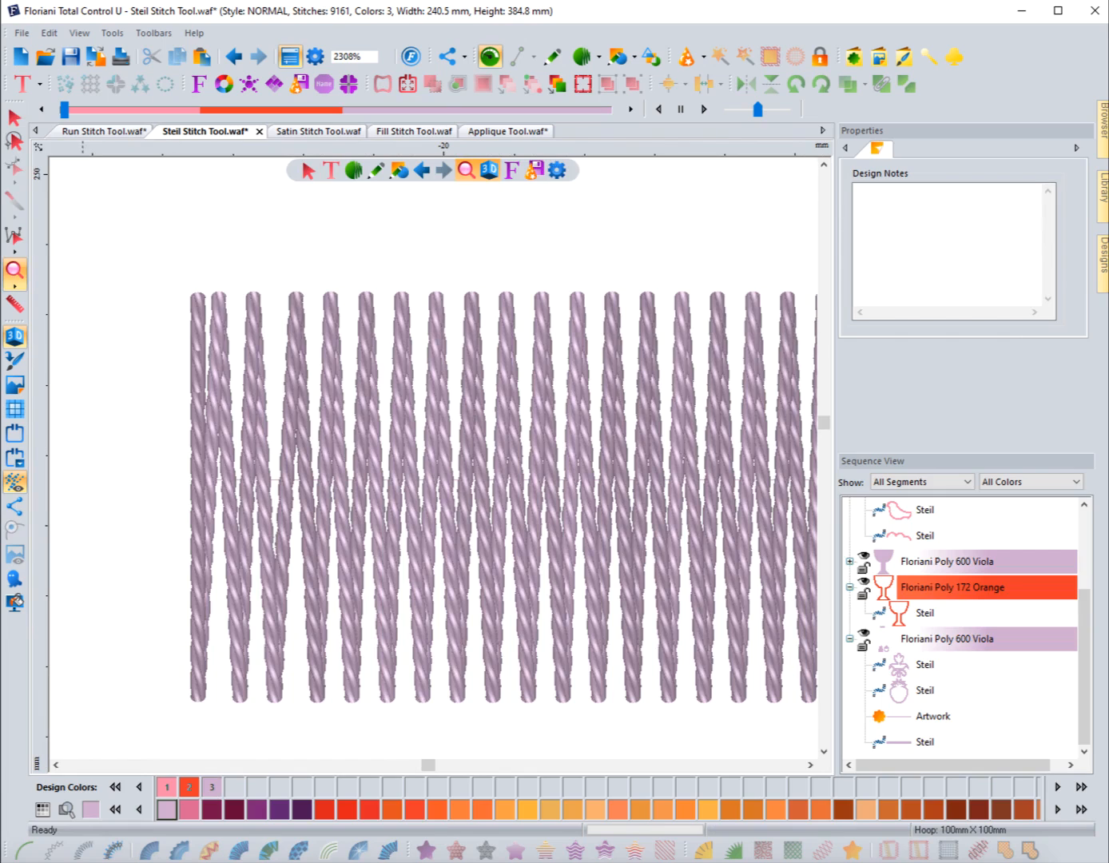
pyautogui.click(16, 336)
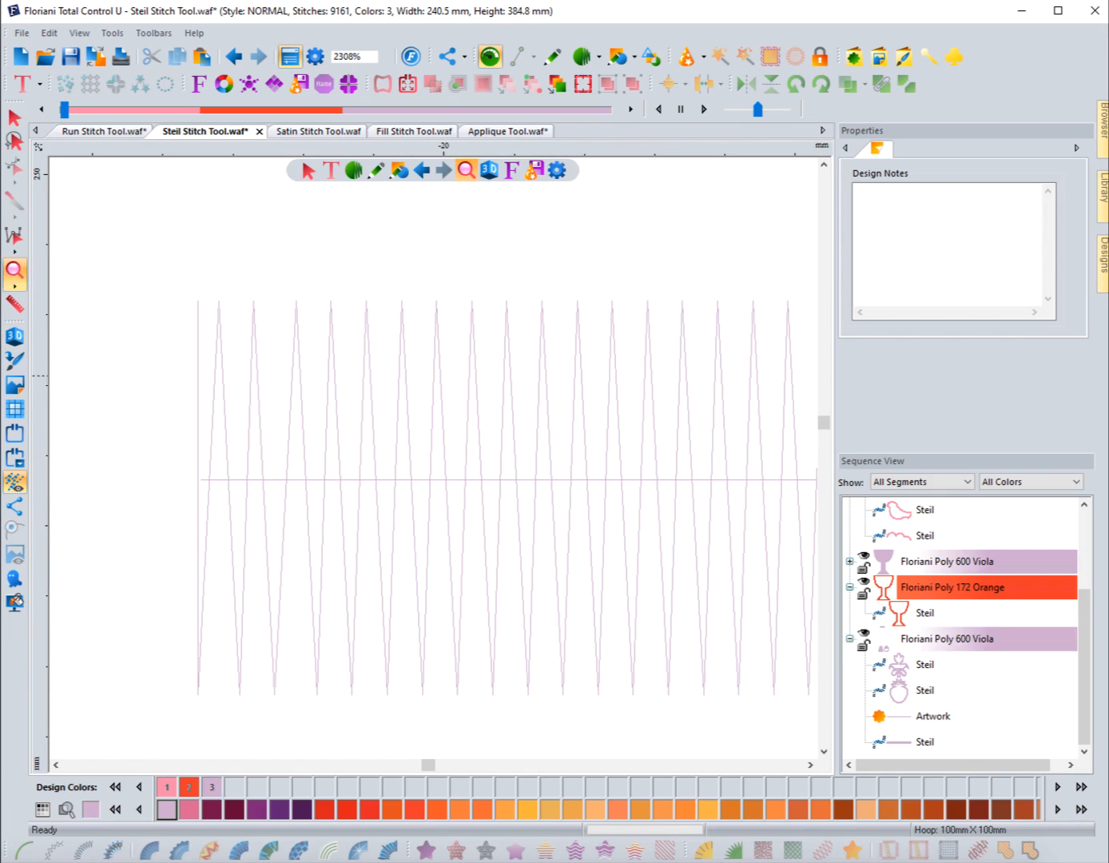
# Step: Reselect the steil line and apply Sharp as its connection end to compare the stitch paths
pyautogui.click(14, 117)
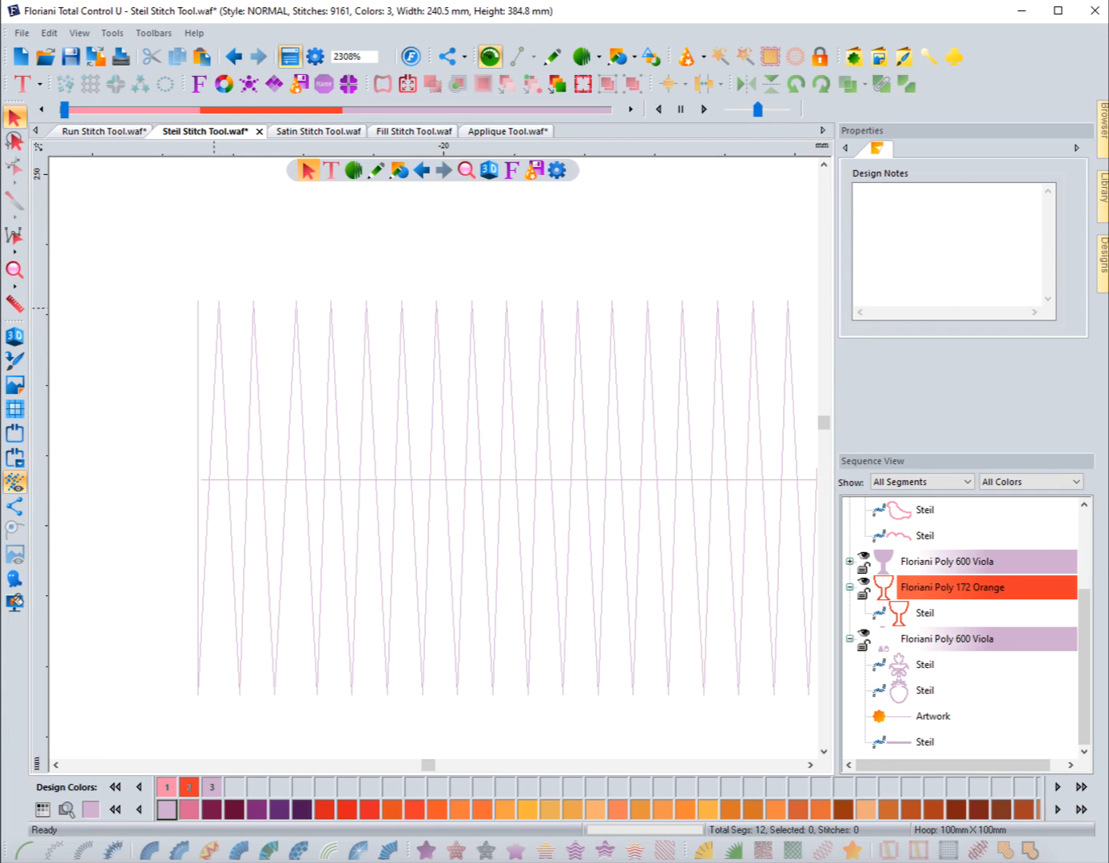
pyautogui.click(254, 319)
pyautogui.click(1076, 148)
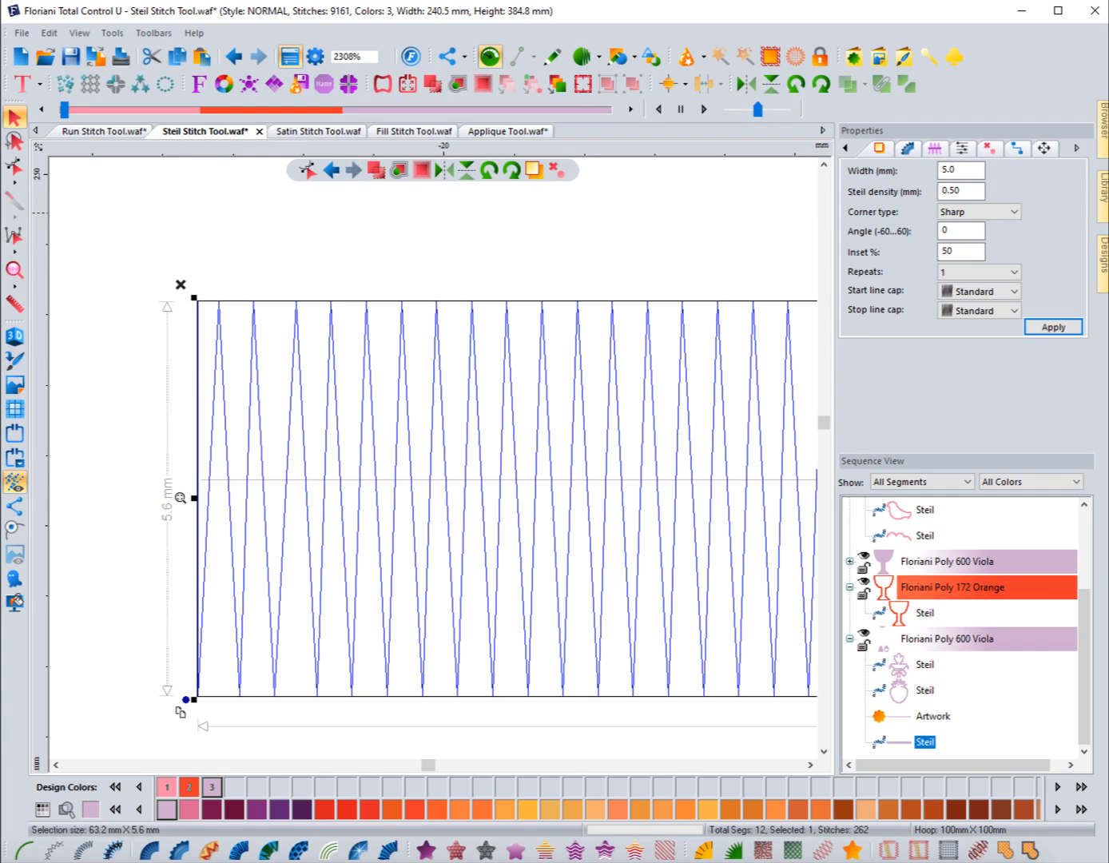
pyautogui.click(1015, 148)
pyautogui.click(981, 180)
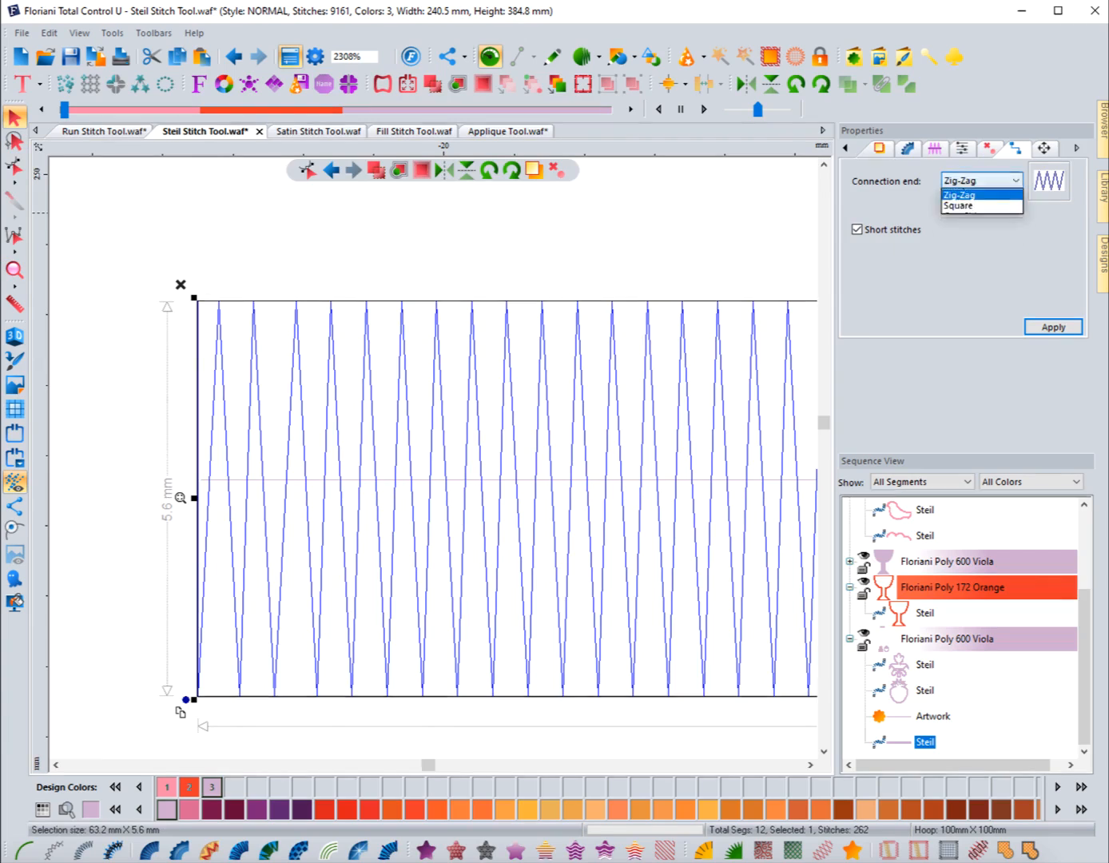
pyautogui.click(970, 203)
pyautogui.click(1053, 327)
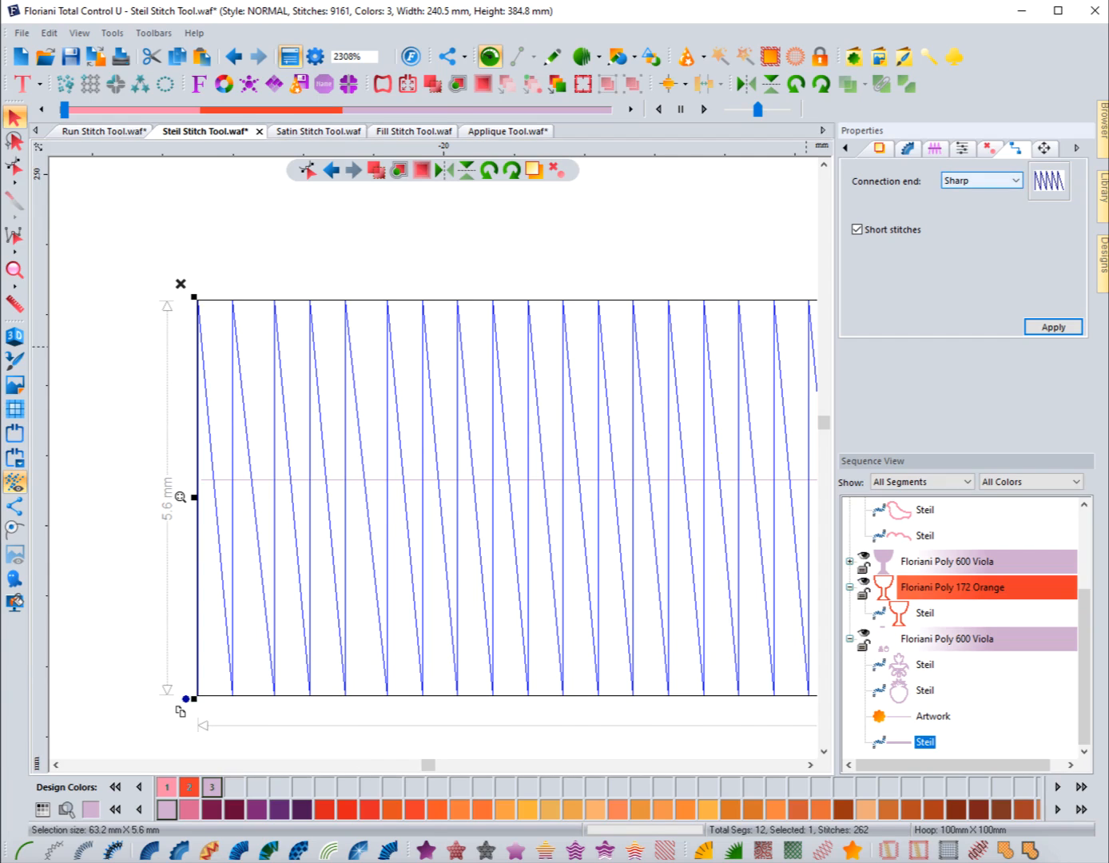
# Step: Switch the steil line's connection end back to Zig-Zag and apply it
pyautogui.click(992, 180)
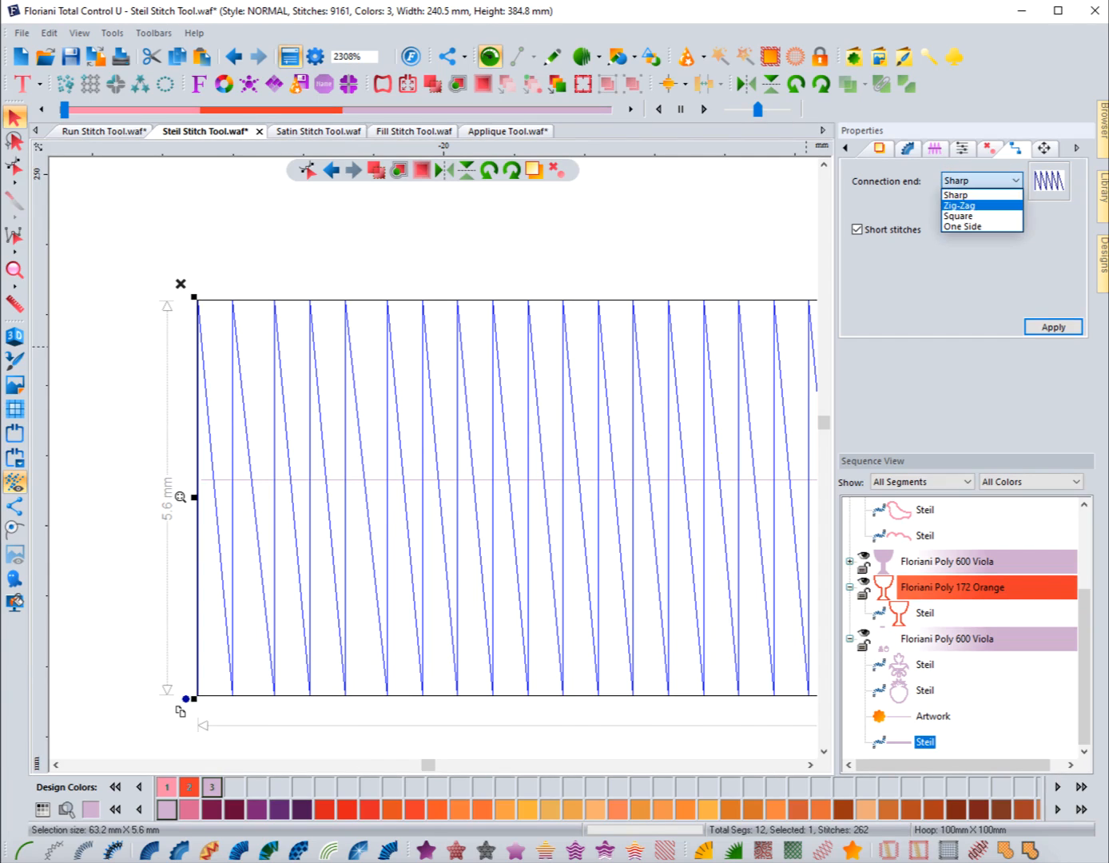
pyautogui.click(981, 206)
pyautogui.click(1053, 326)
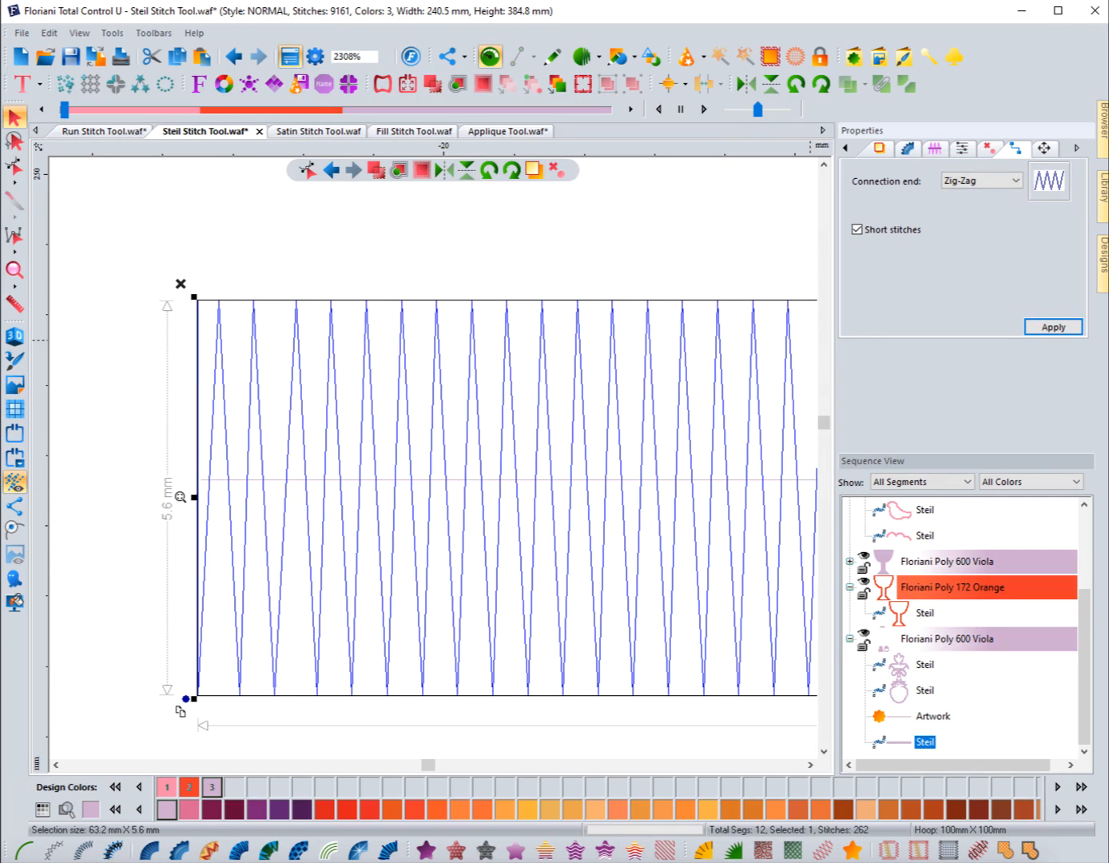
# Step: Set the steil line's density to 2 mm and apply it
pyautogui.click(844, 147)
pyautogui.click(879, 149)
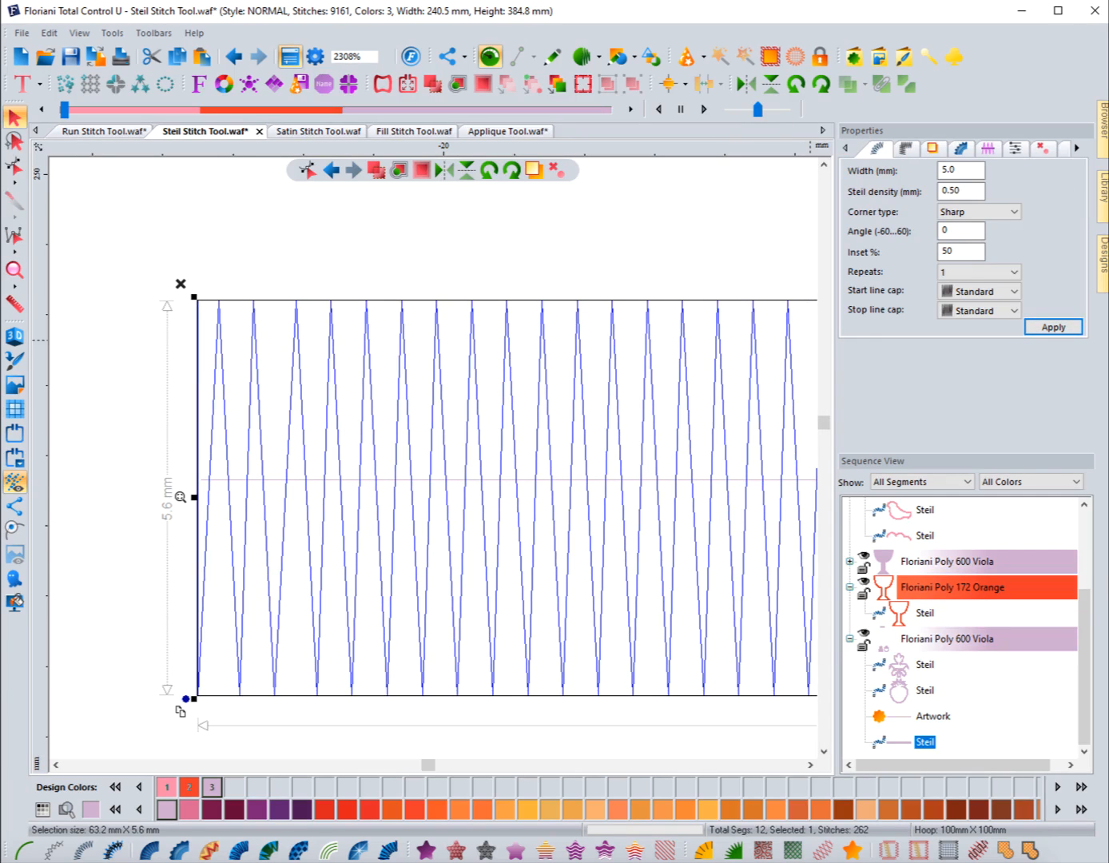
pyautogui.doubleClick(951, 191)
pyautogui.write('2')
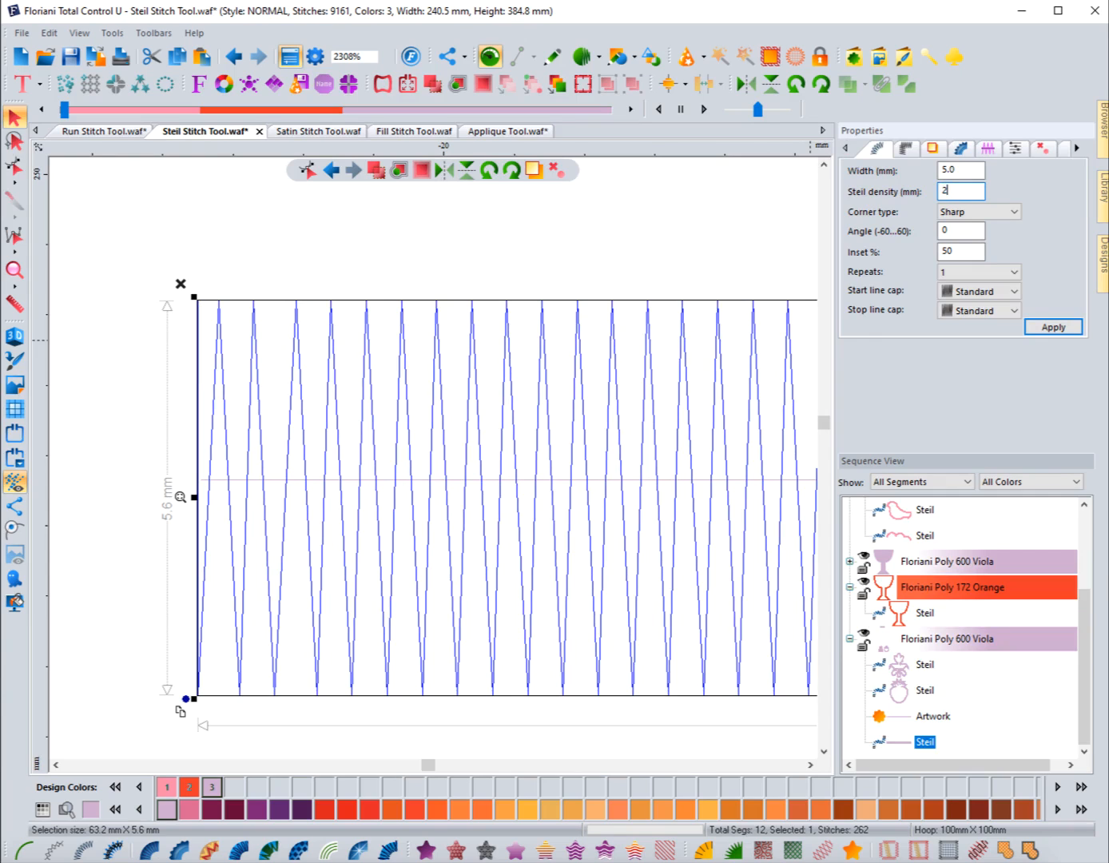
pyautogui.click(1051, 328)
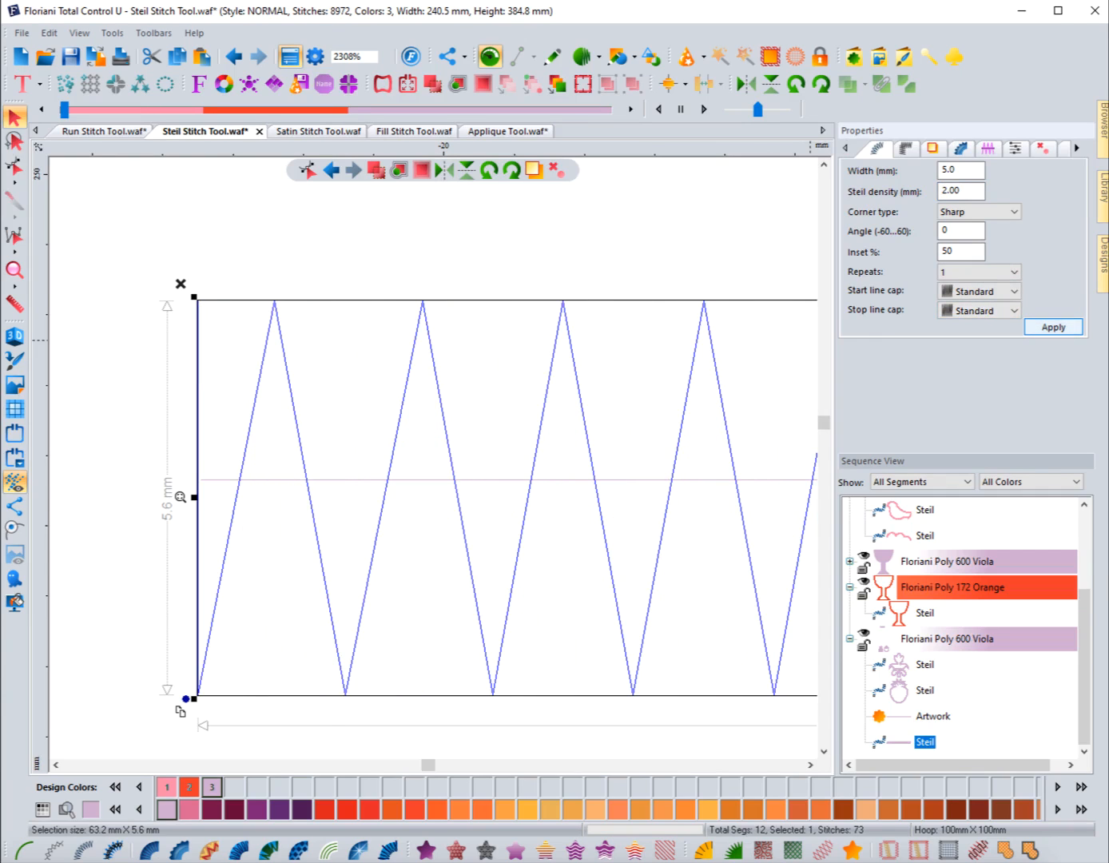
# Step: Fit the whole steil line in the view and deselect it to examine the open zig-zag stitching
pyautogui.click(573, 420)
pyautogui.scroll(-2, 573, 420)
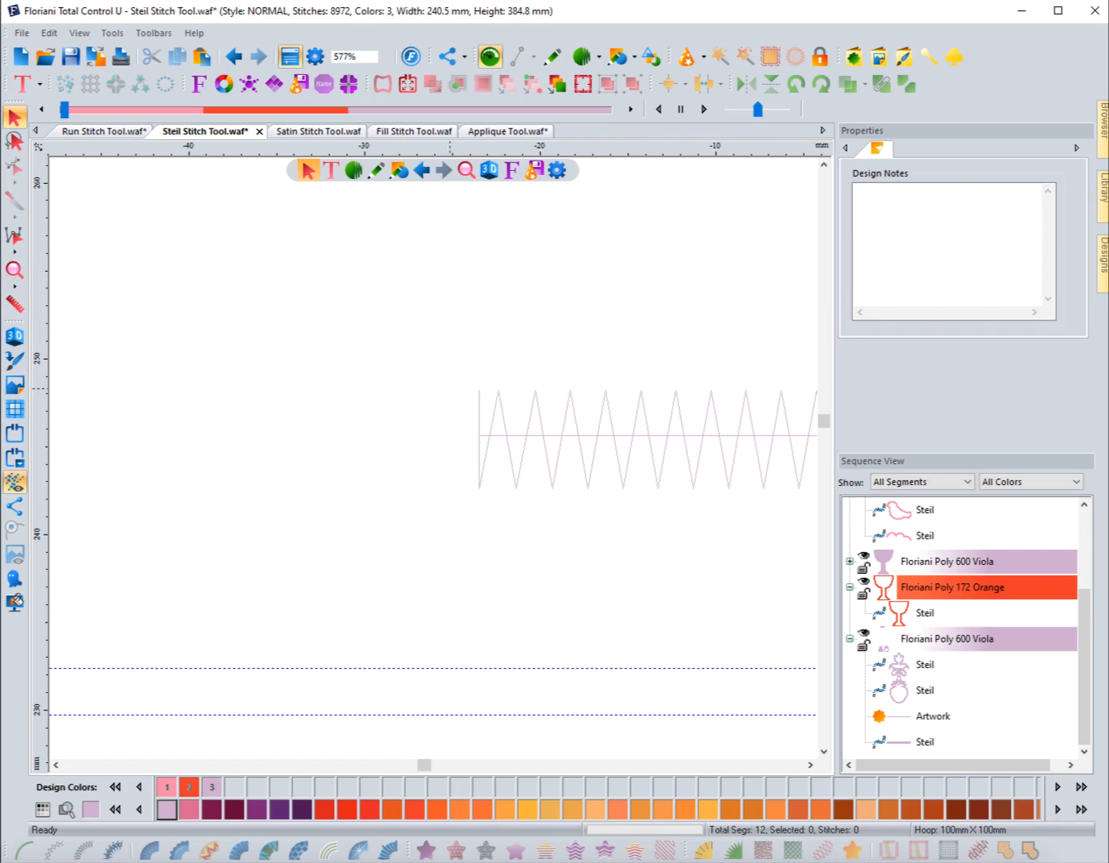
pyautogui.click(496, 393)
pyautogui.click(461, 438)
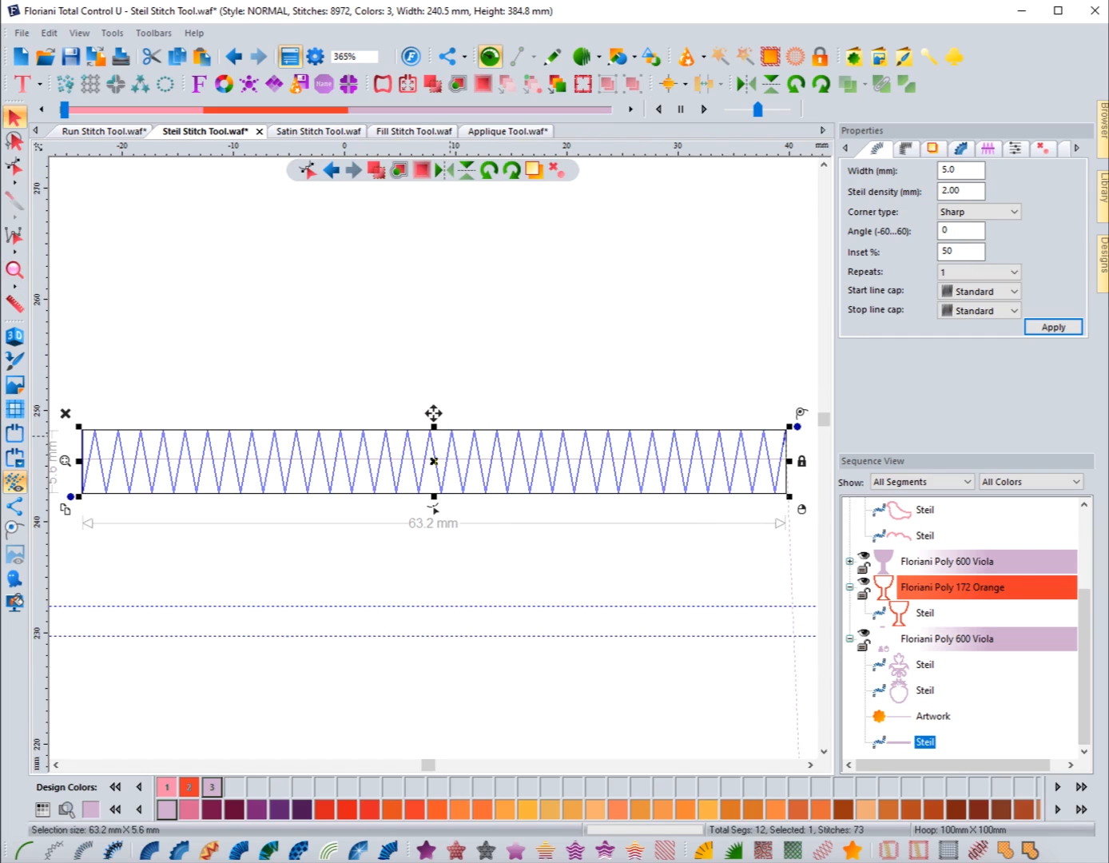
pyautogui.press('Escape')
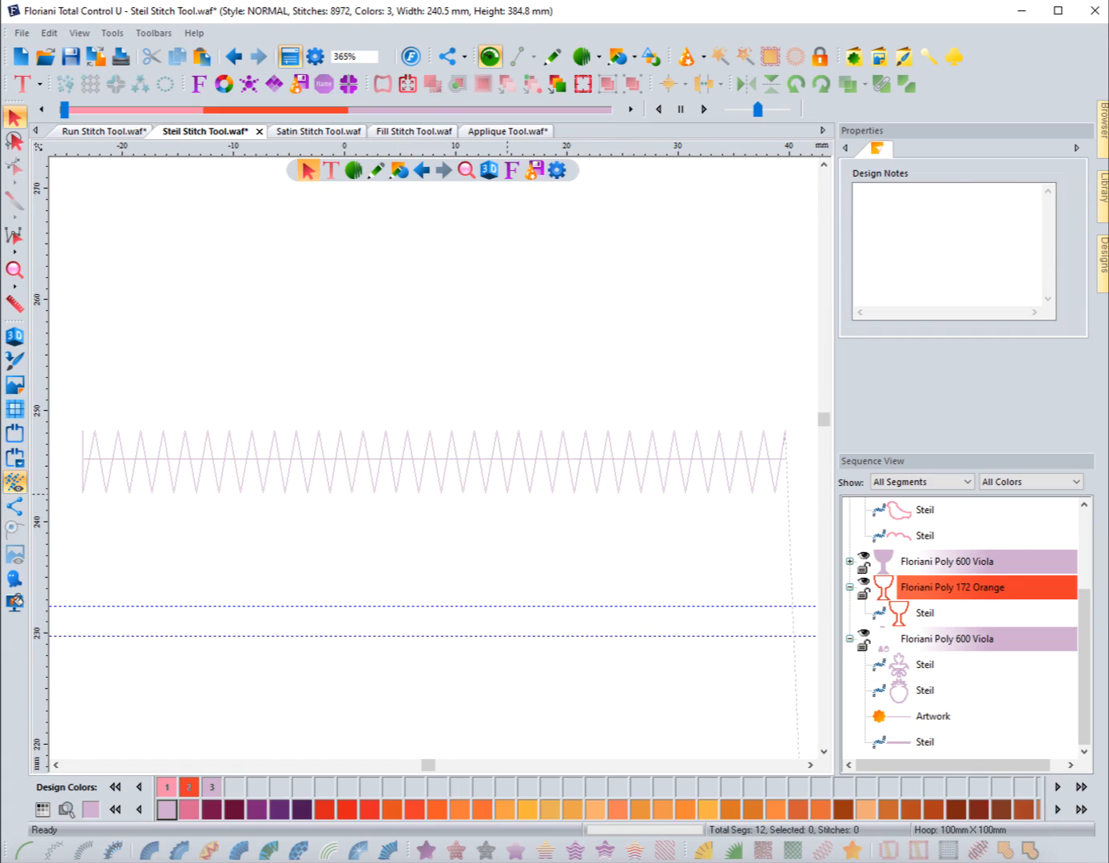
# Step: Apply Square as the steil line's connection end and deselect the line to compare the stitch paths
pyautogui.click(508, 484)
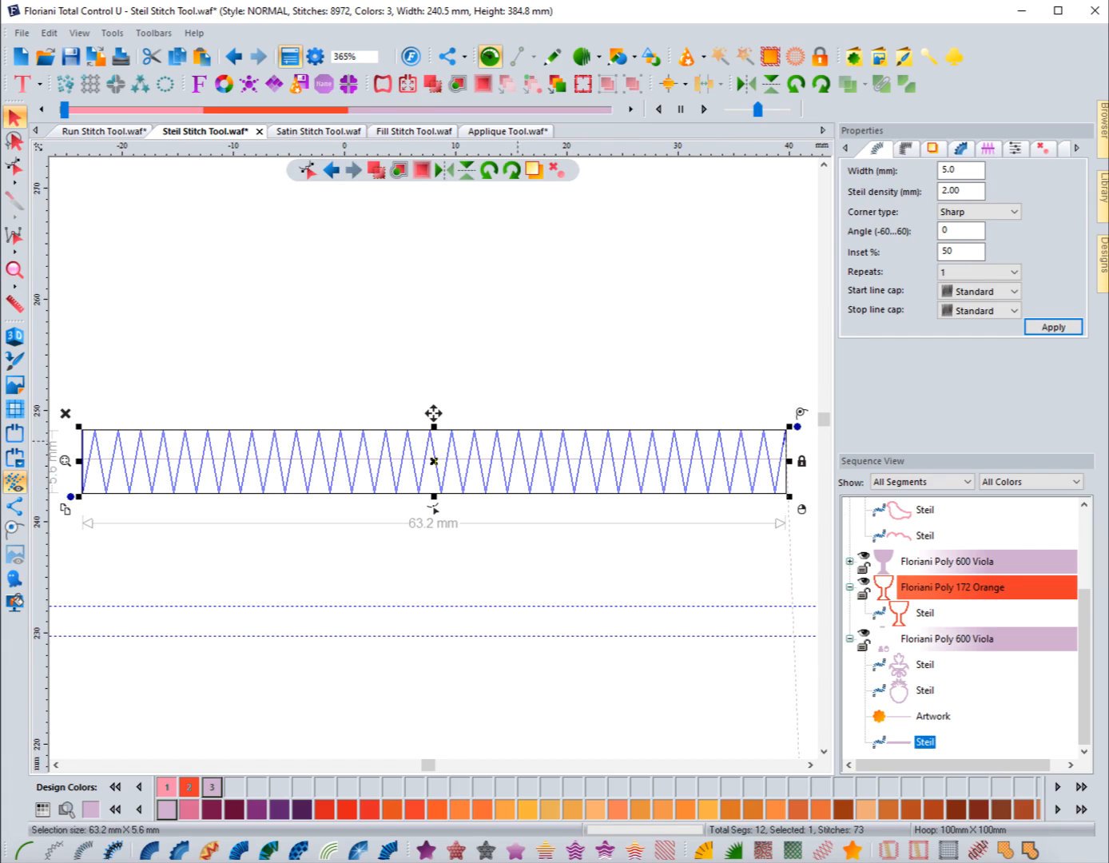
pyautogui.click(1076, 148)
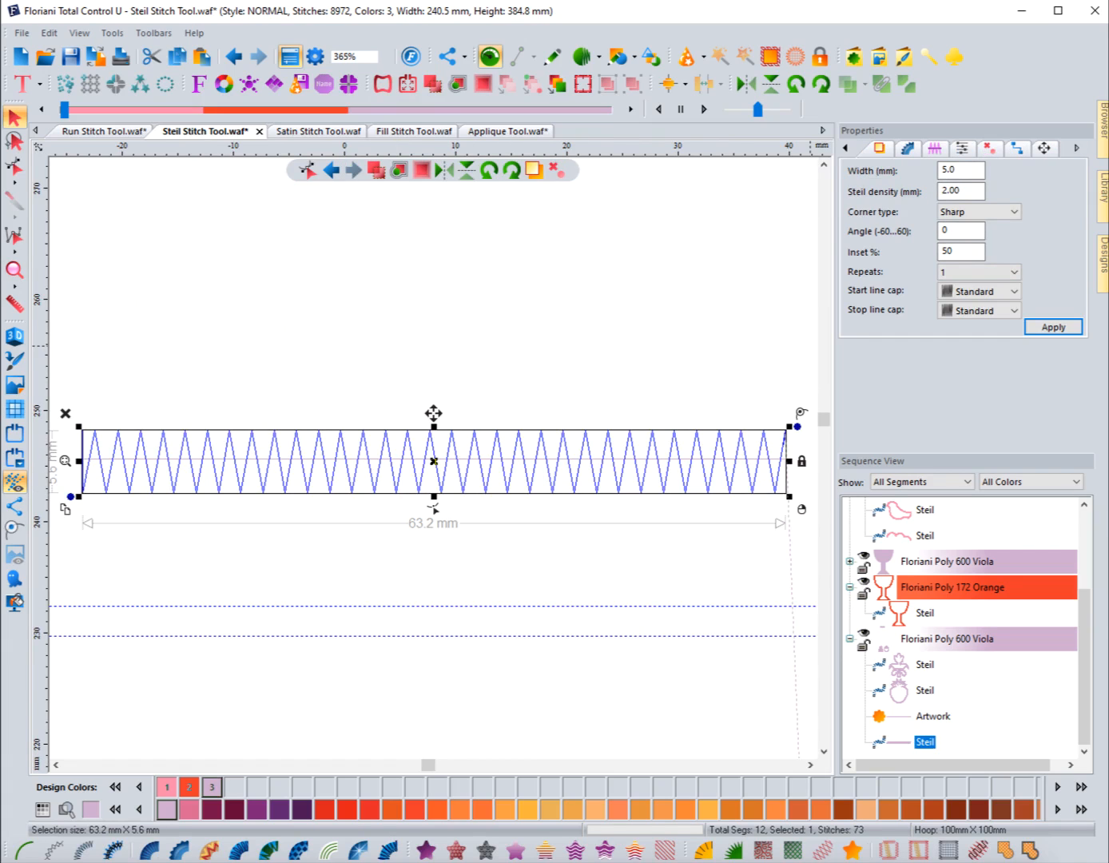
pyautogui.click(1015, 148)
pyautogui.click(981, 181)
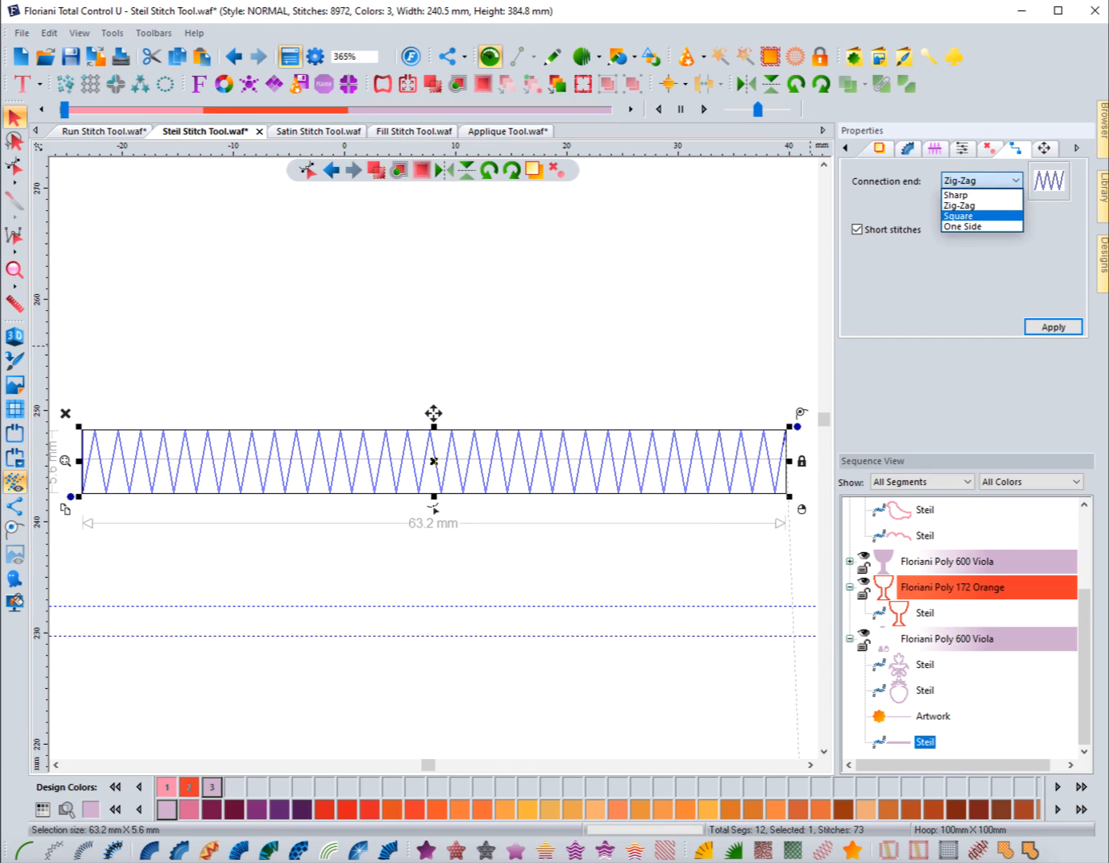
pyautogui.click(958, 216)
pyautogui.click(1053, 327)
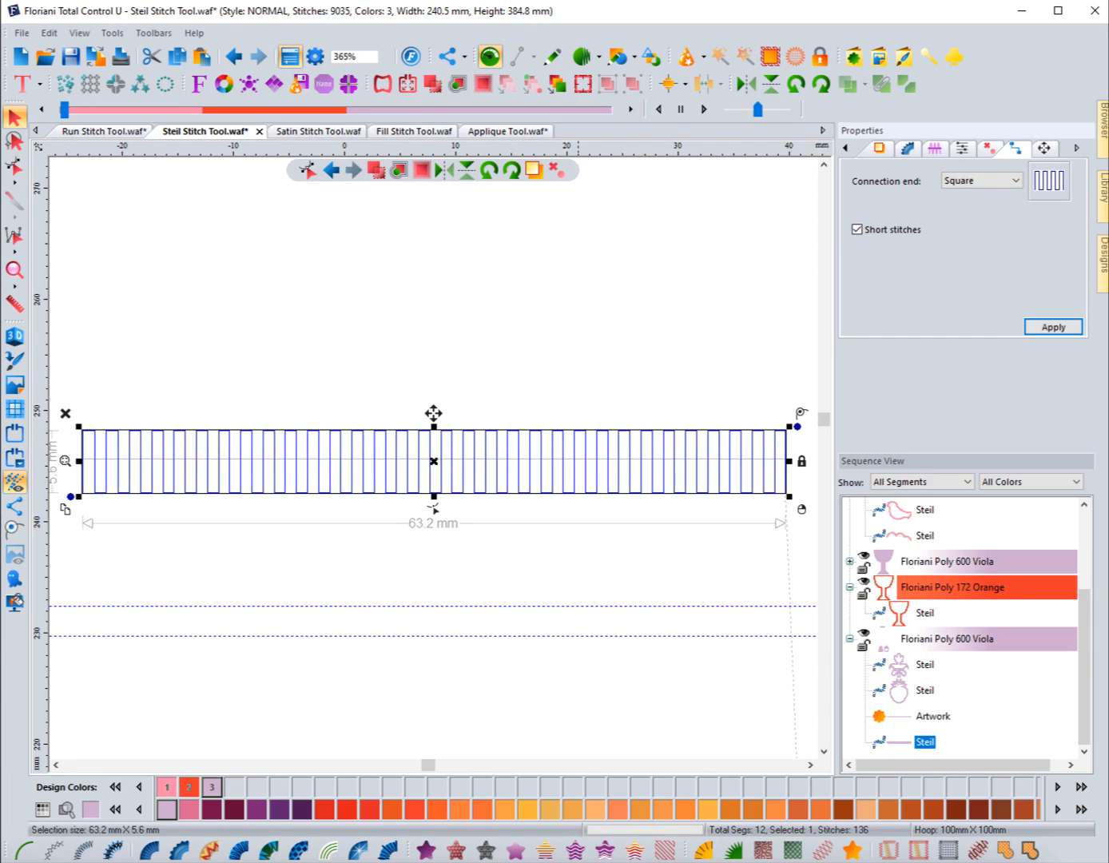
pyautogui.press('Escape')
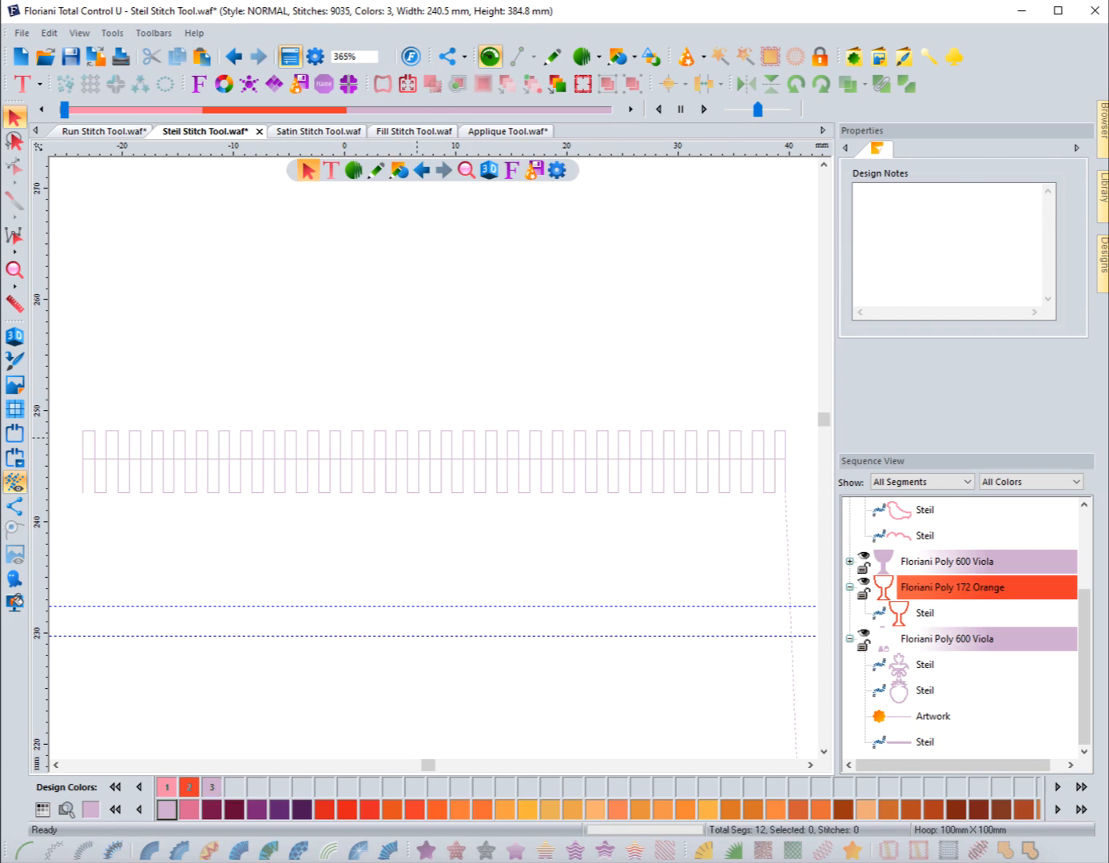
# Step: Apply One Side as the steil line's connection end and show the stitches in 3D
pyautogui.click(417, 438)
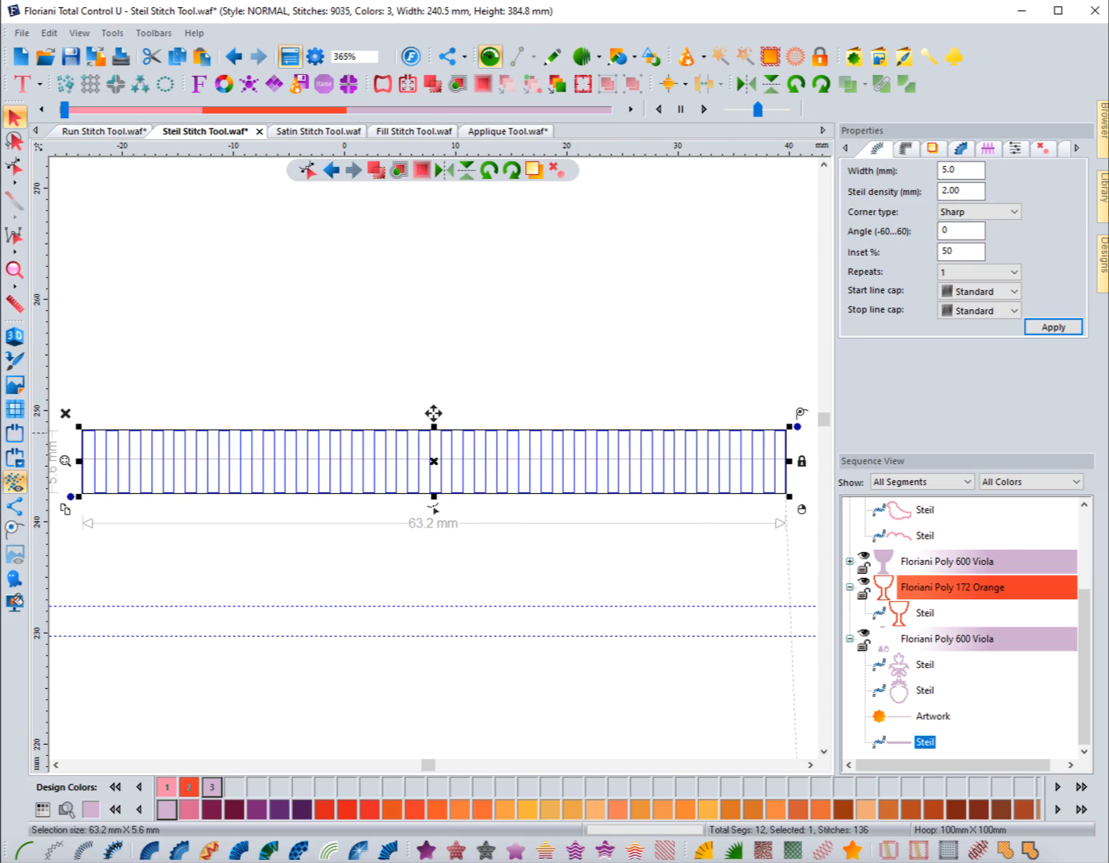
pyautogui.click(1076, 148)
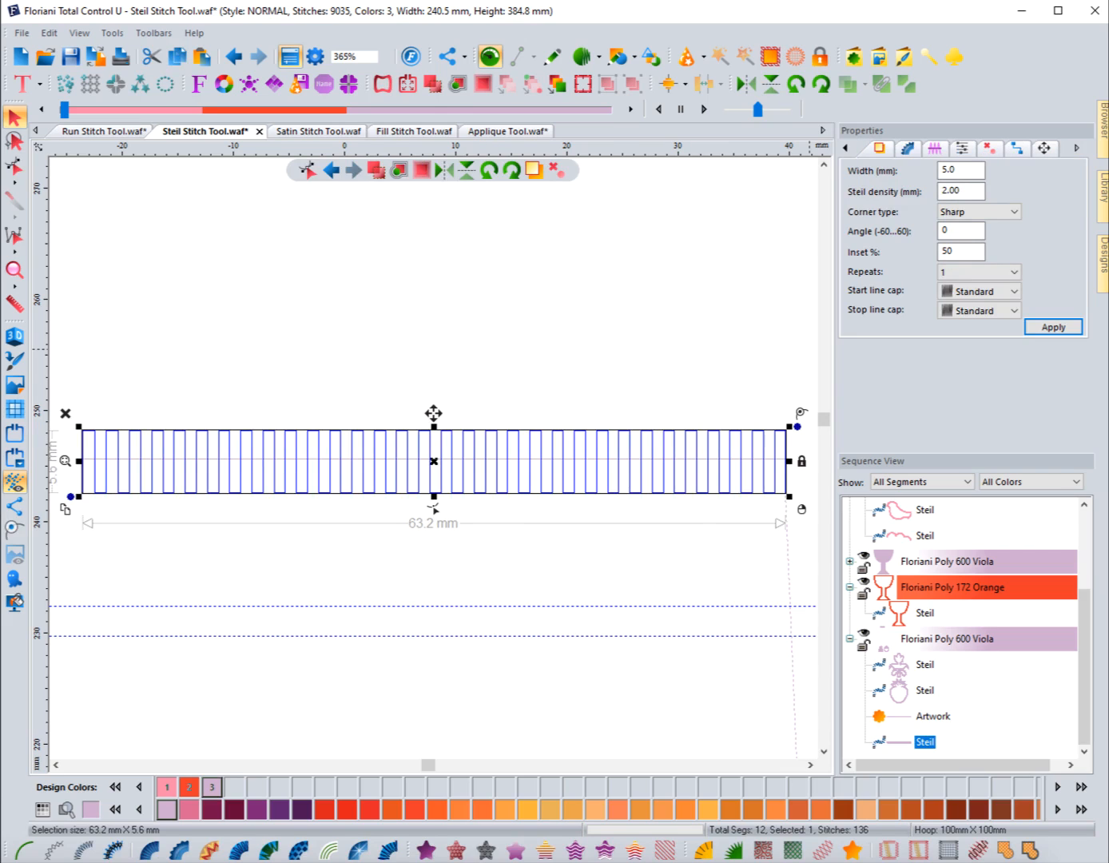
pyautogui.click(1015, 148)
pyautogui.click(981, 180)
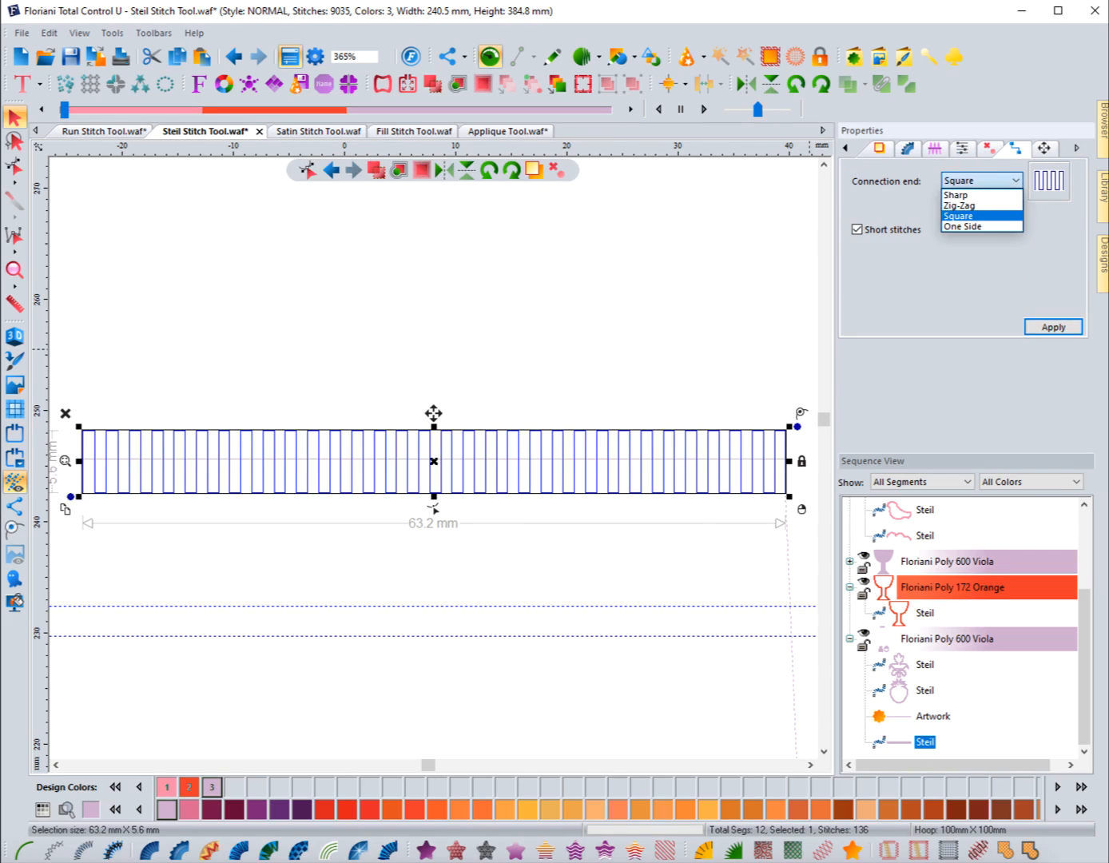
pyautogui.click(972, 226)
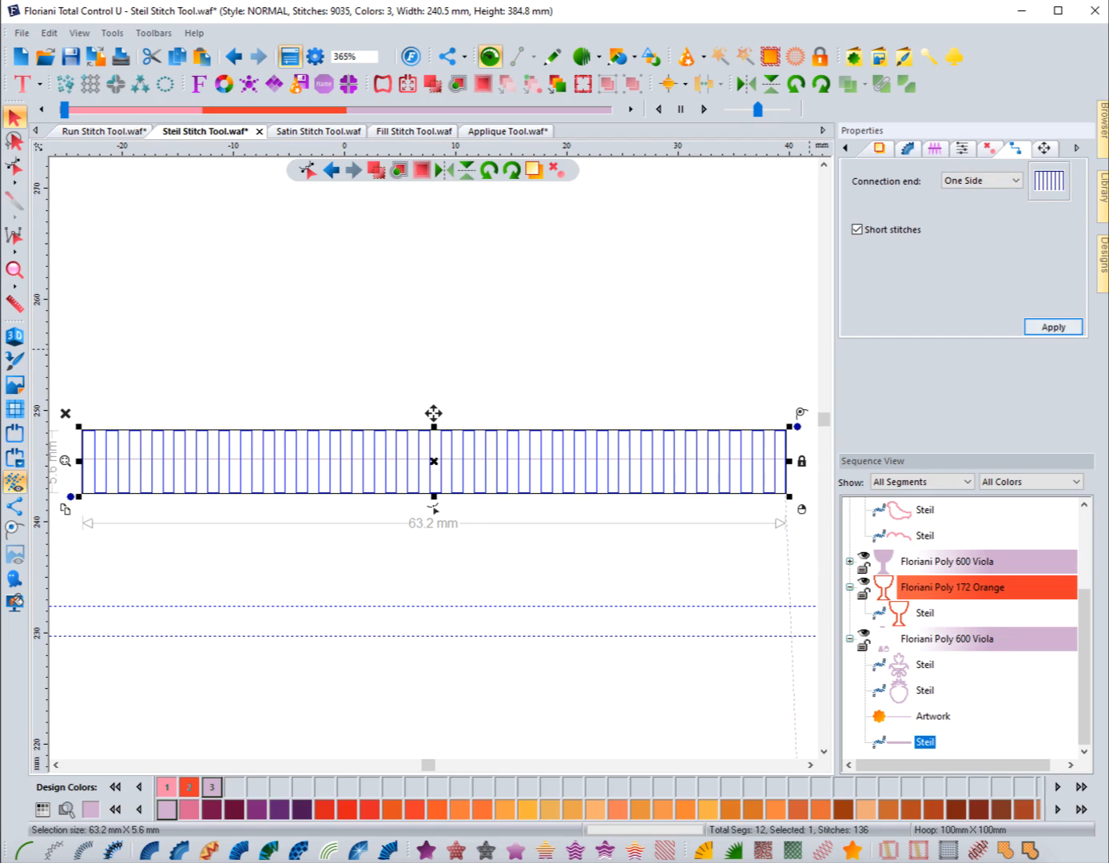
pyautogui.click(1053, 327)
pyautogui.click(688, 339)
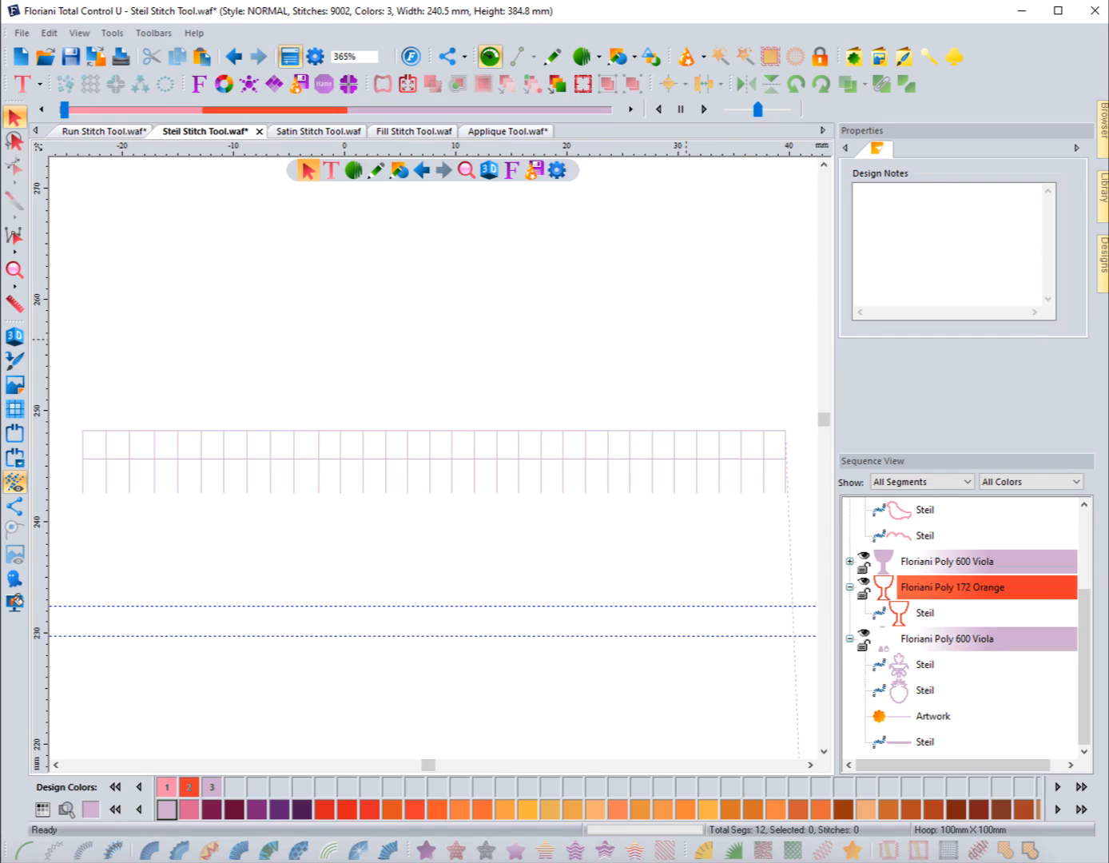
pyautogui.click(14, 336)
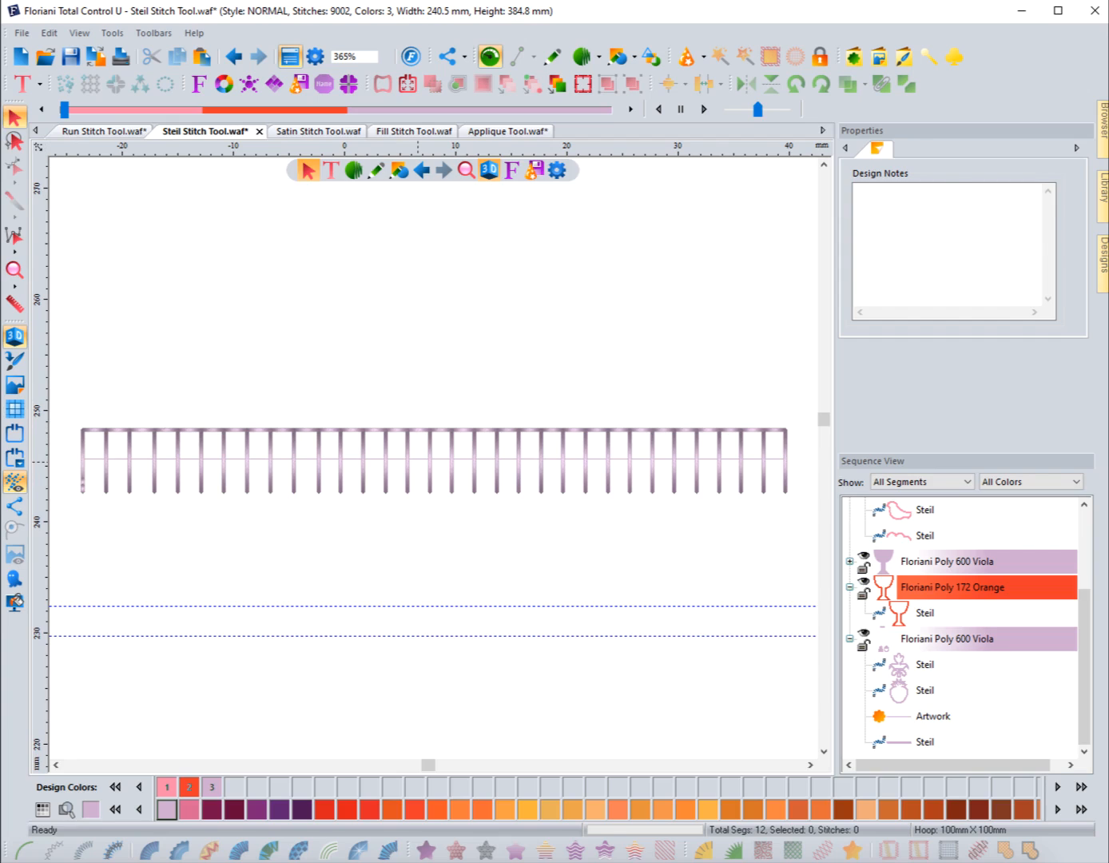
# Step: Swap the entry and exit points of the steil line to its opposite ends in outline editing
pyautogui.click(417, 461)
pyautogui.click(452, 472)
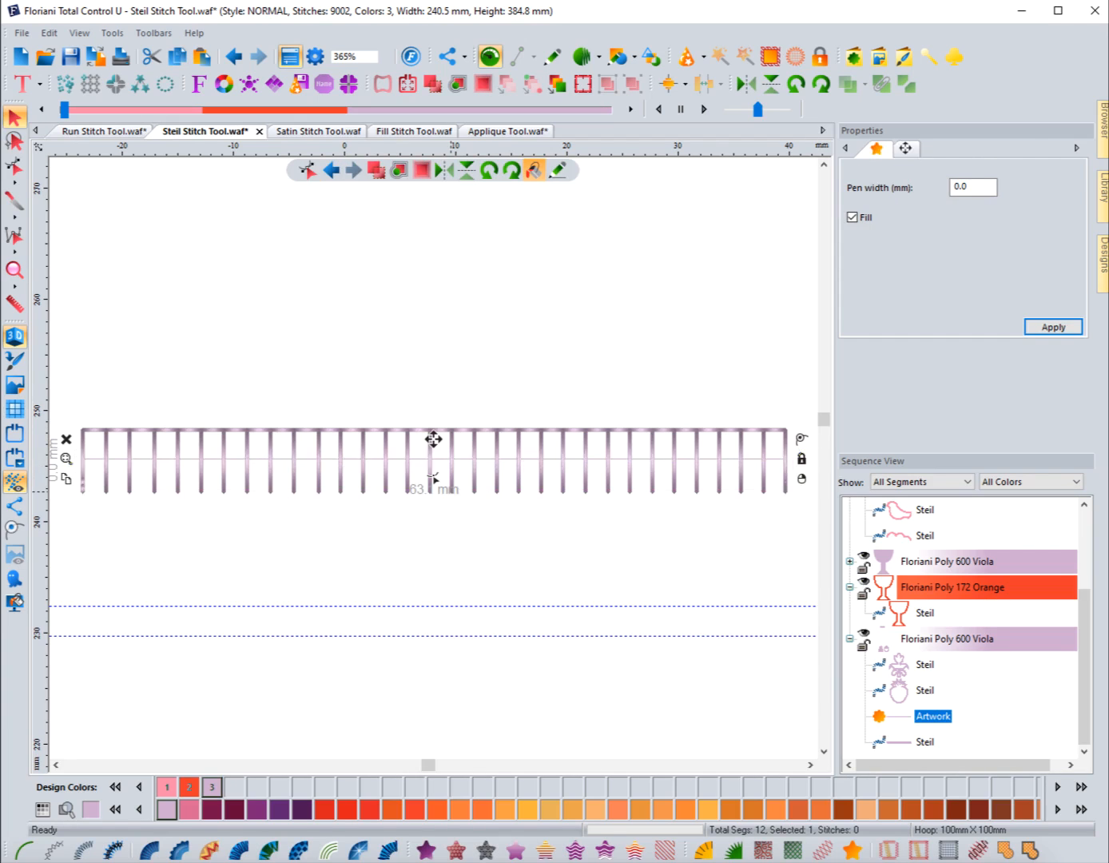
pyautogui.click(1076, 148)
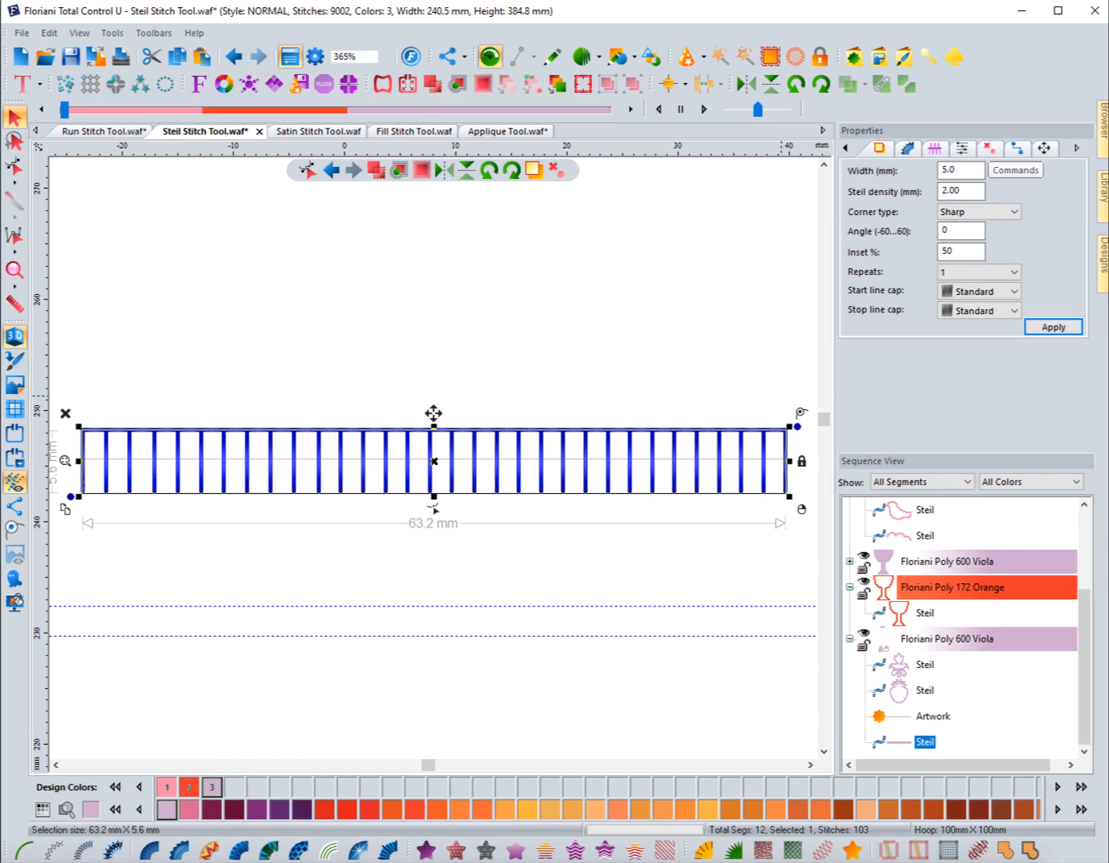
pyautogui.click(1015, 149)
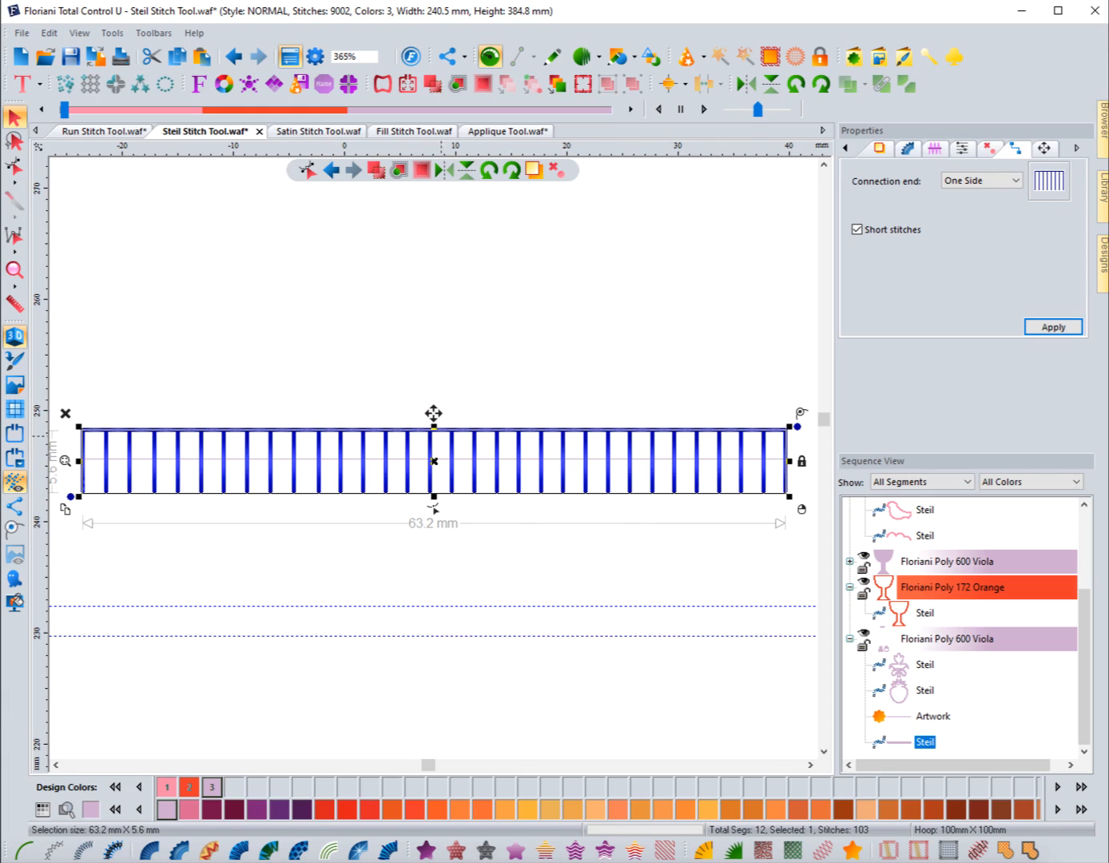
pyautogui.click(433, 509)
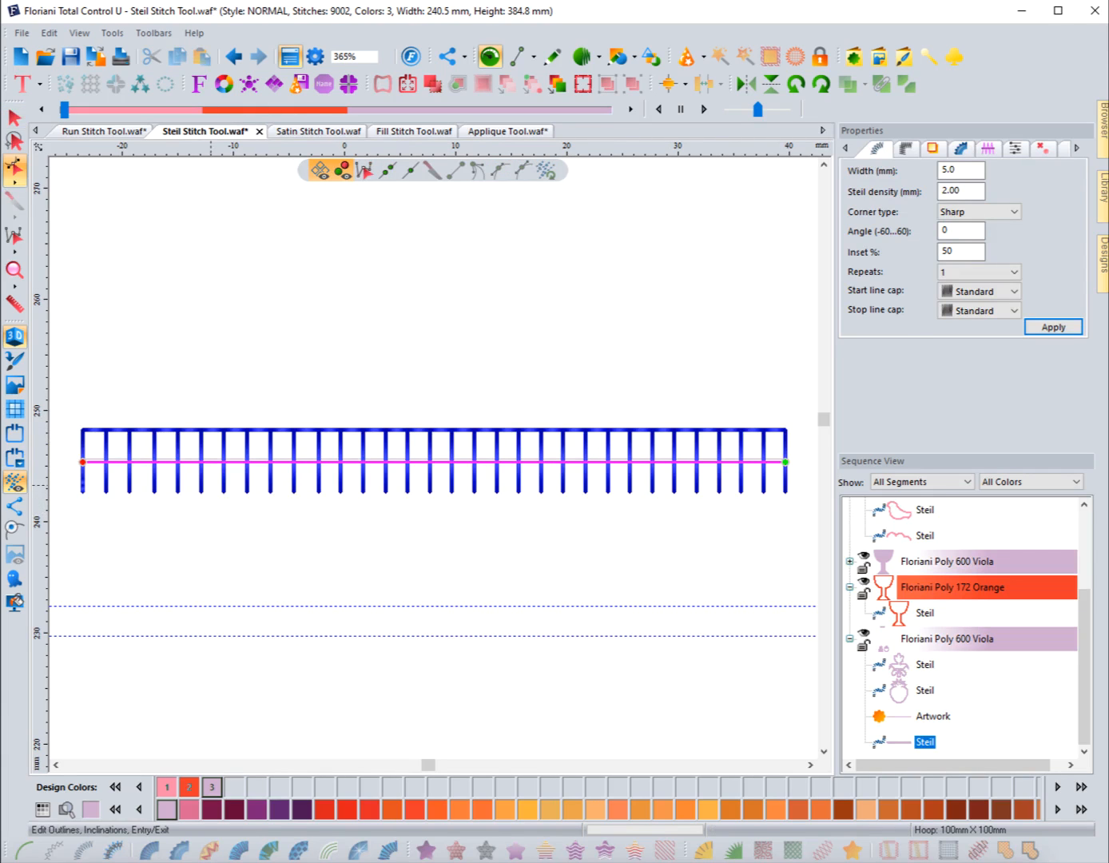
pyautogui.moveTo(82, 462); pyautogui.dragTo(515, 462)
pyautogui.moveTo(783, 462); pyautogui.dragTo(82, 462)
pyautogui.moveTo(516, 462); pyautogui.dragTo(785, 461)
pyautogui.moveTo(785, 461)
pyautogui.mouseDown()
pyautogui.moveTo(753, 461)
pyautogui.moveTo(785, 462)
pyautogui.mouseUp()
pyautogui.click(421, 320)
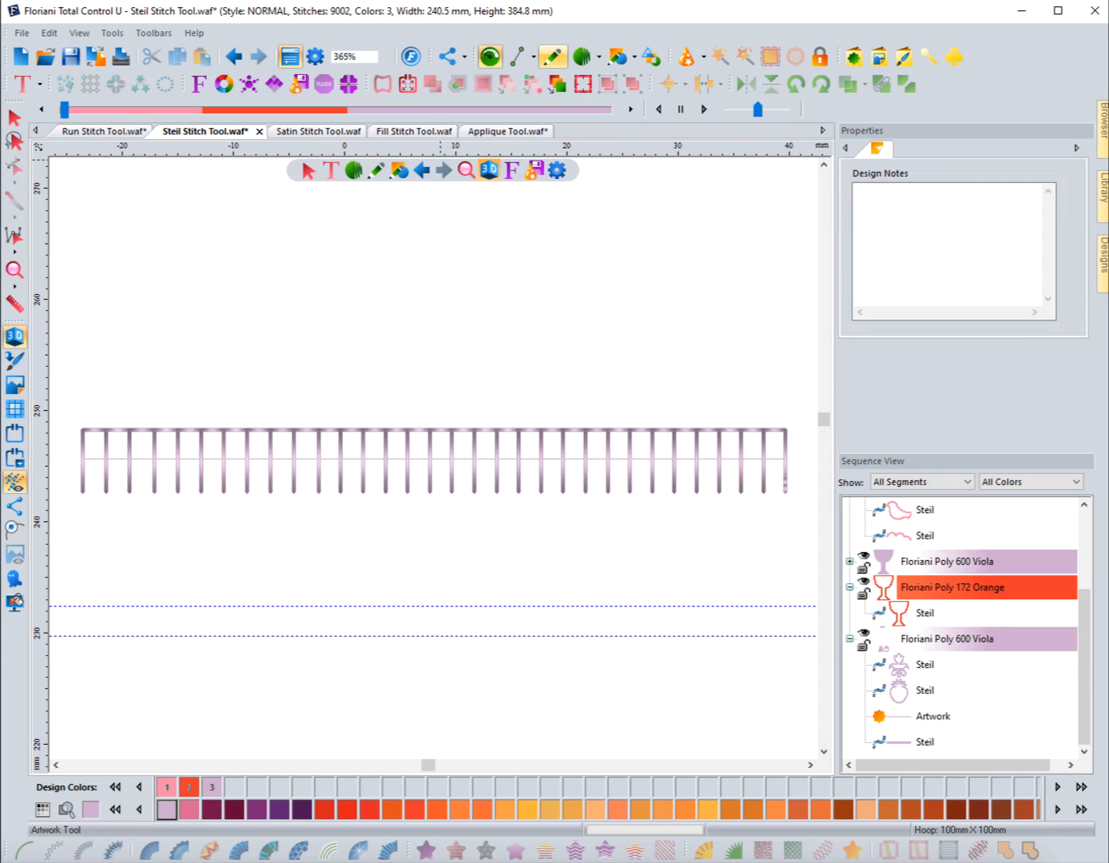
# Step: Draw a straight horizontal artwork line about 63 mm long above the existing steil line and convert it to steil stitches
pyautogui.click(551, 56)
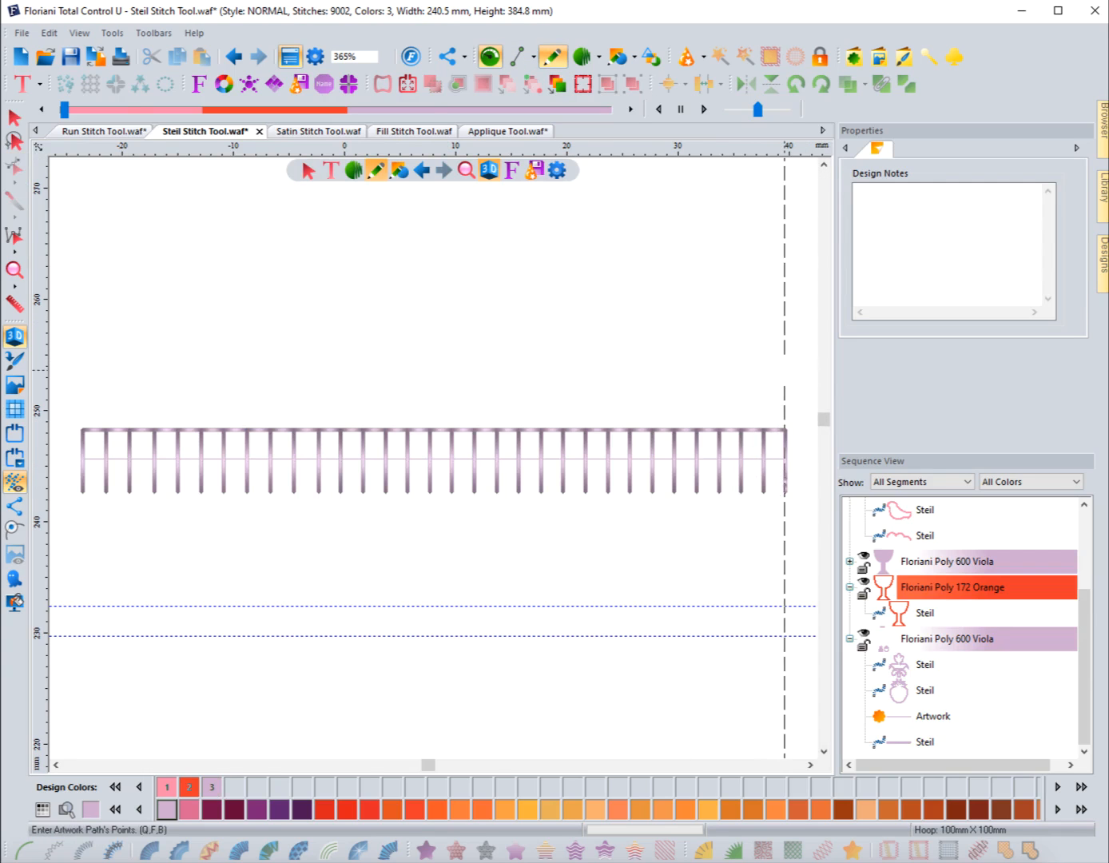
pyautogui.click(785, 369)
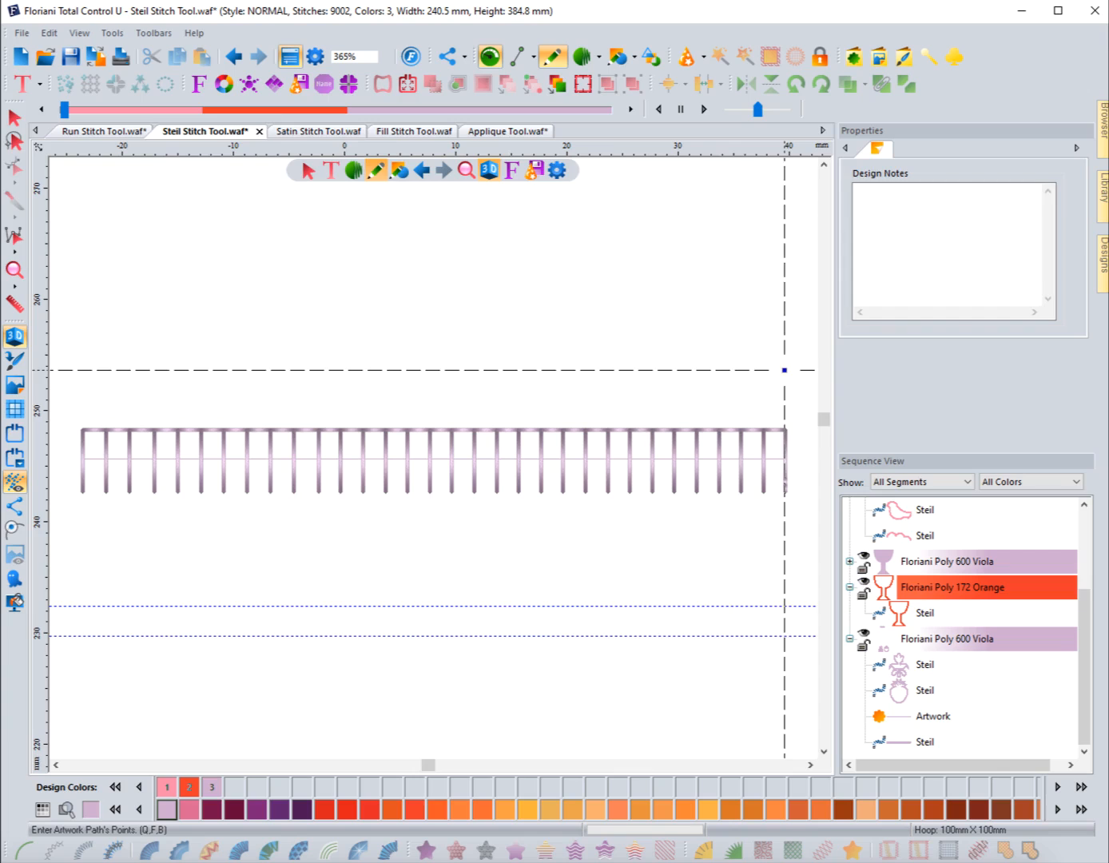
pyautogui.doubleClick(83, 370)
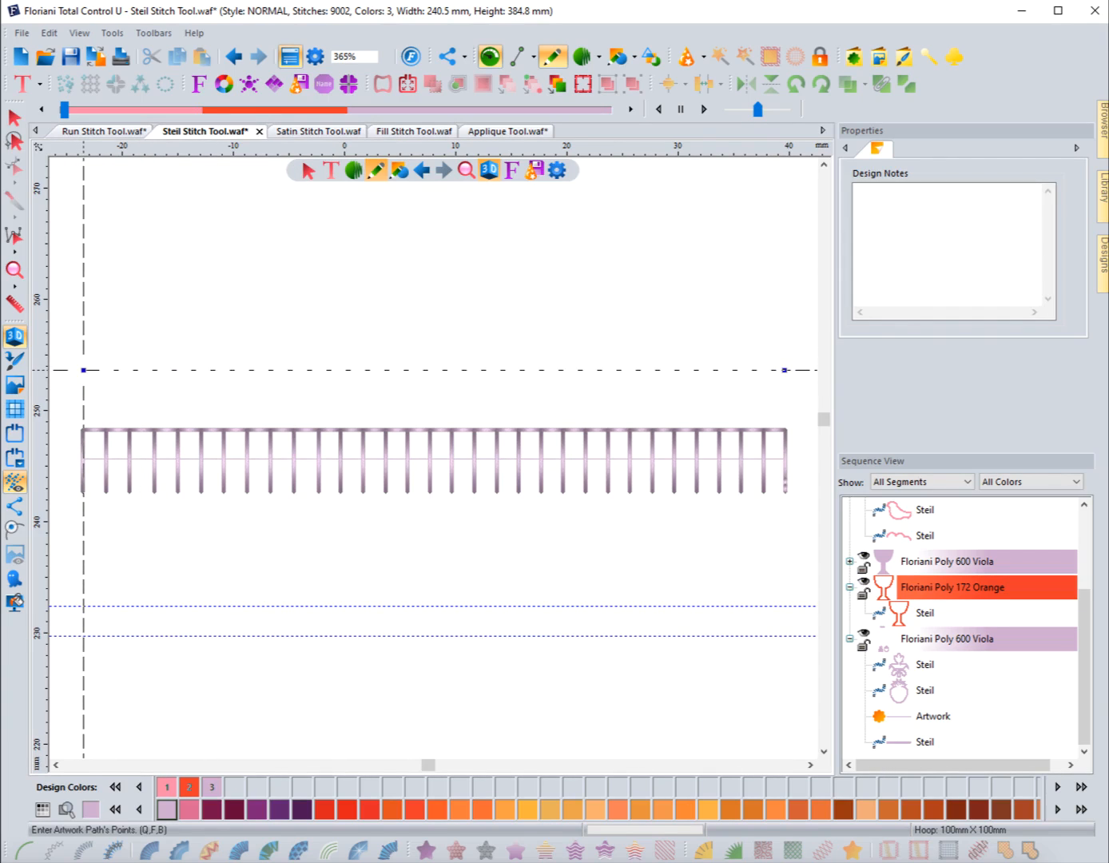
pyautogui.click(15, 118)
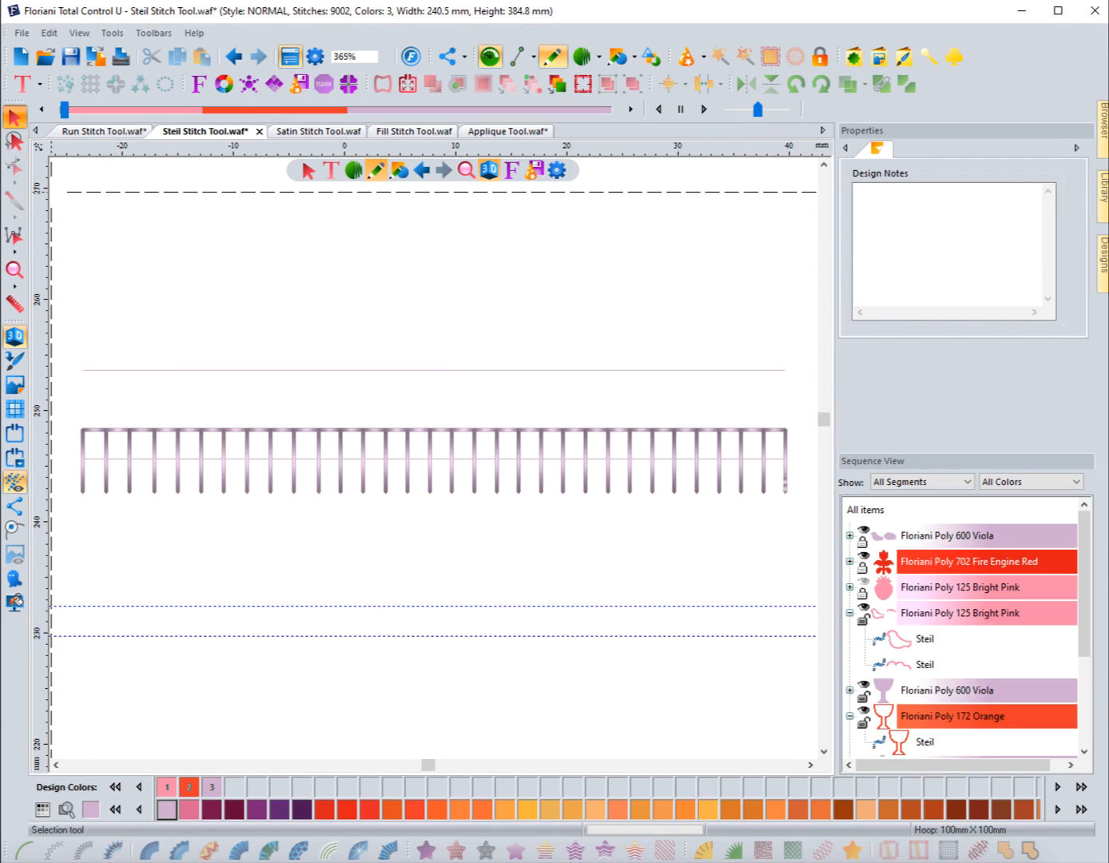
pyautogui.click(83, 850)
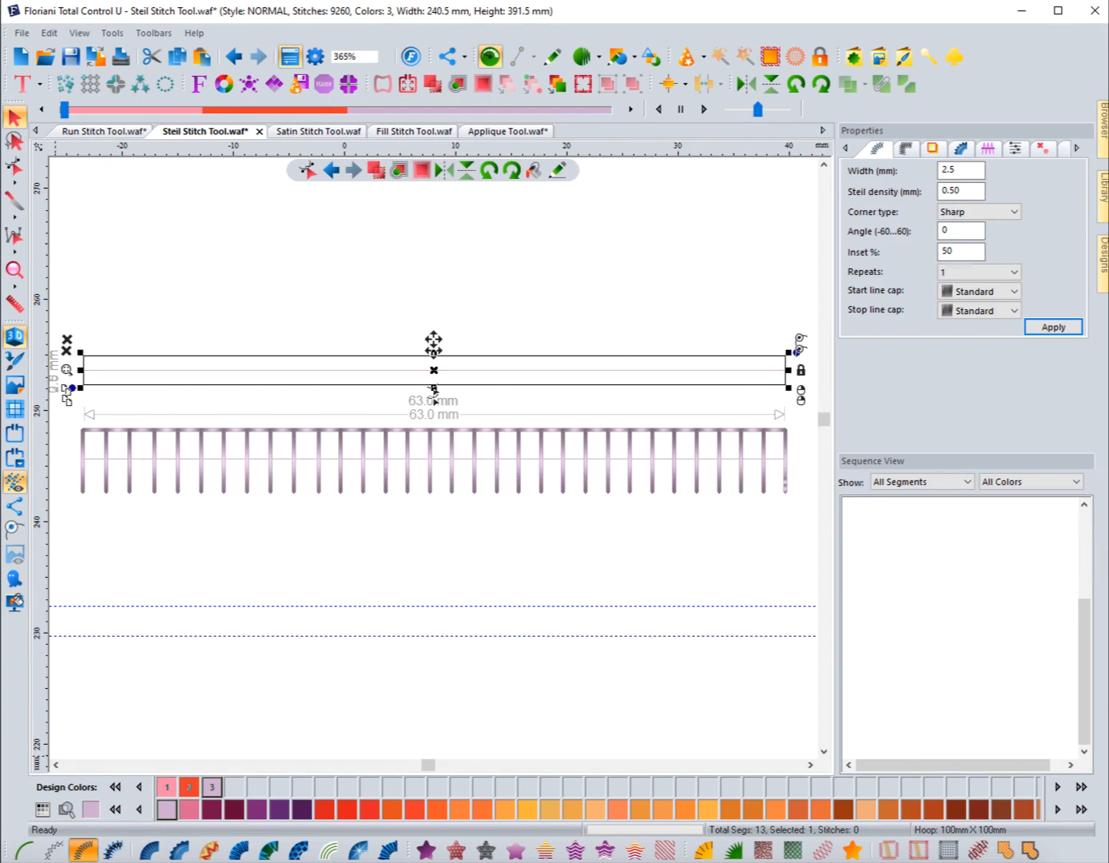
# Step: Set the upper steil line's density to 2 mm and apply it
pyautogui.doubleClick(950, 191)
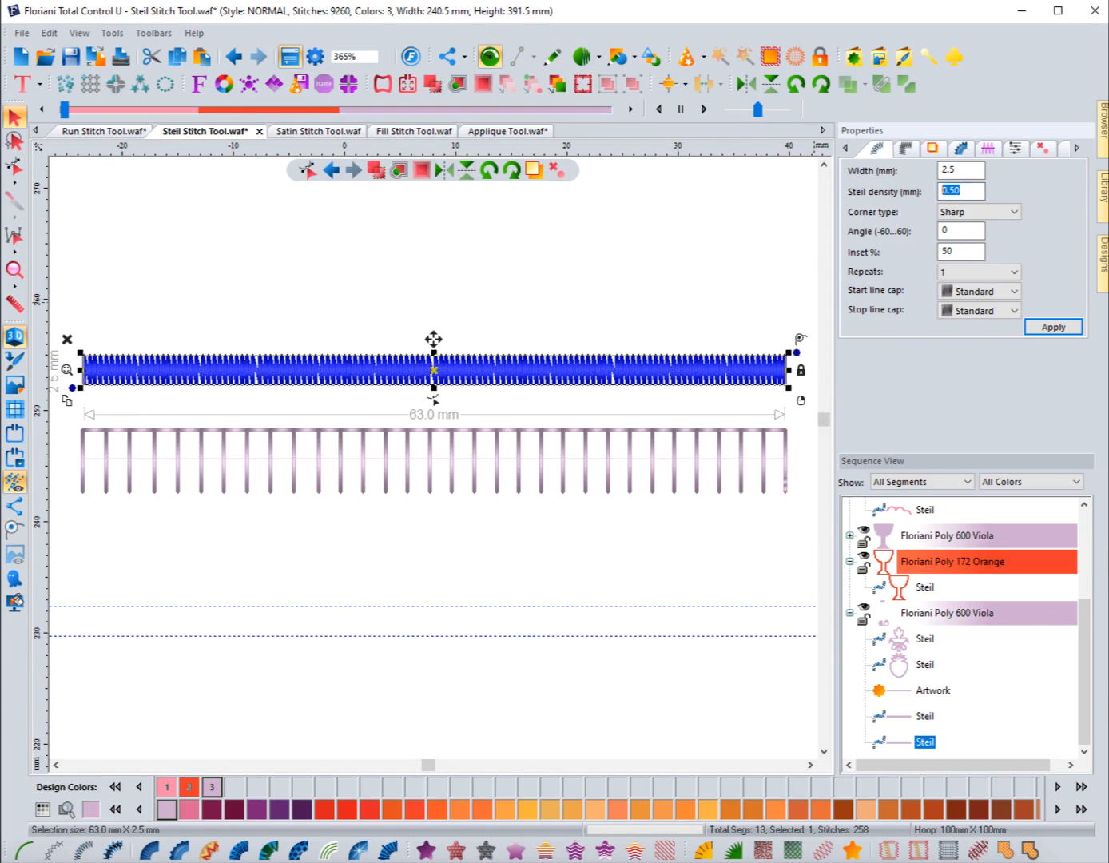
pyautogui.write('2')
pyautogui.click(1053, 326)
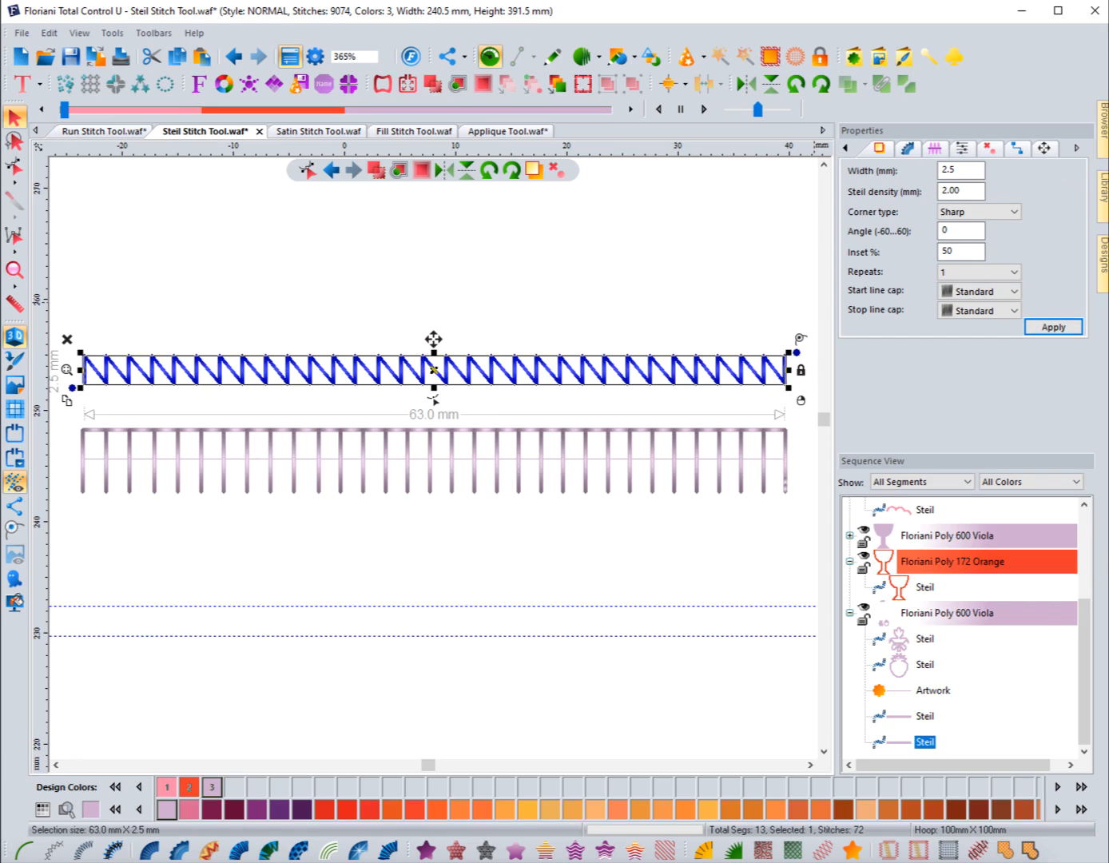
# Step: Apply One Side as the upper steil line's connection end and deselect it
pyautogui.click(1016, 148)
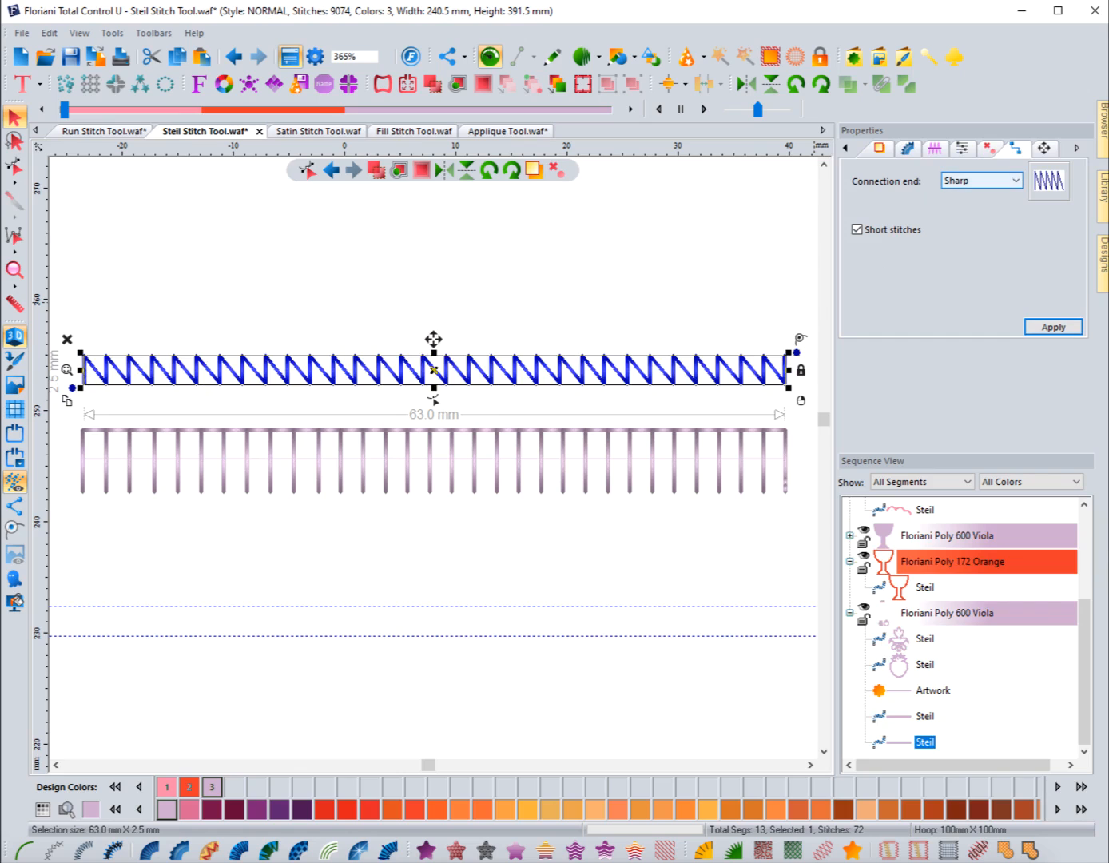
pyautogui.click(981, 181)
pyautogui.click(963, 226)
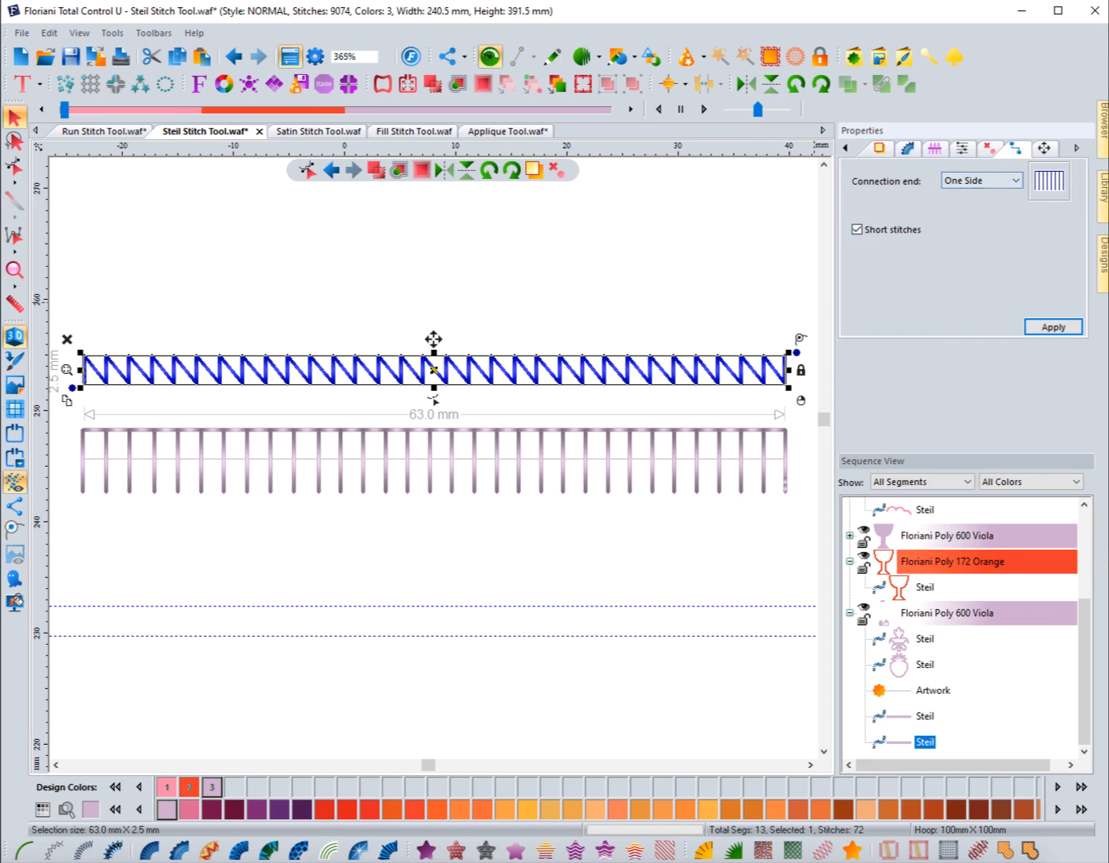
pyautogui.click(1052, 326)
pyautogui.press('Escape')
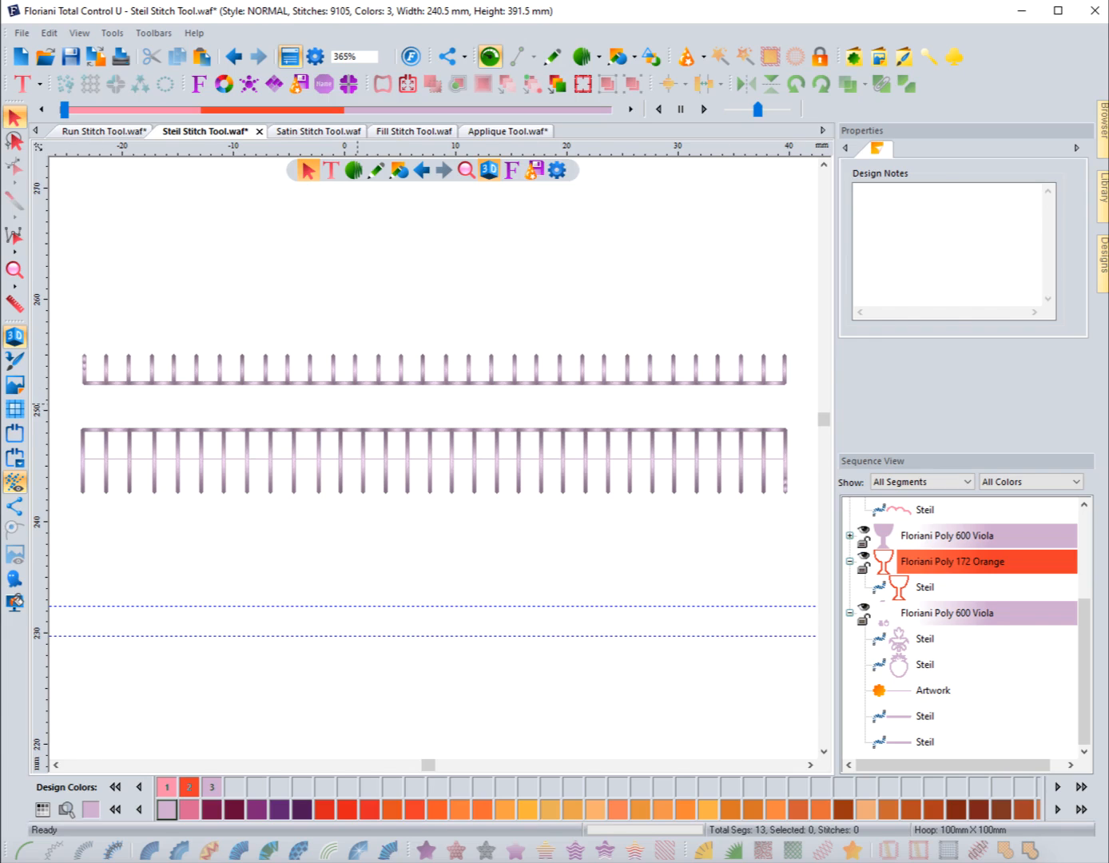
# Step: Examine the lower steil line's connection end options and its size and rotation settings, and show the whole design
pyautogui.click(363, 382)
pyautogui.click(354, 318)
pyautogui.click(178, 432)
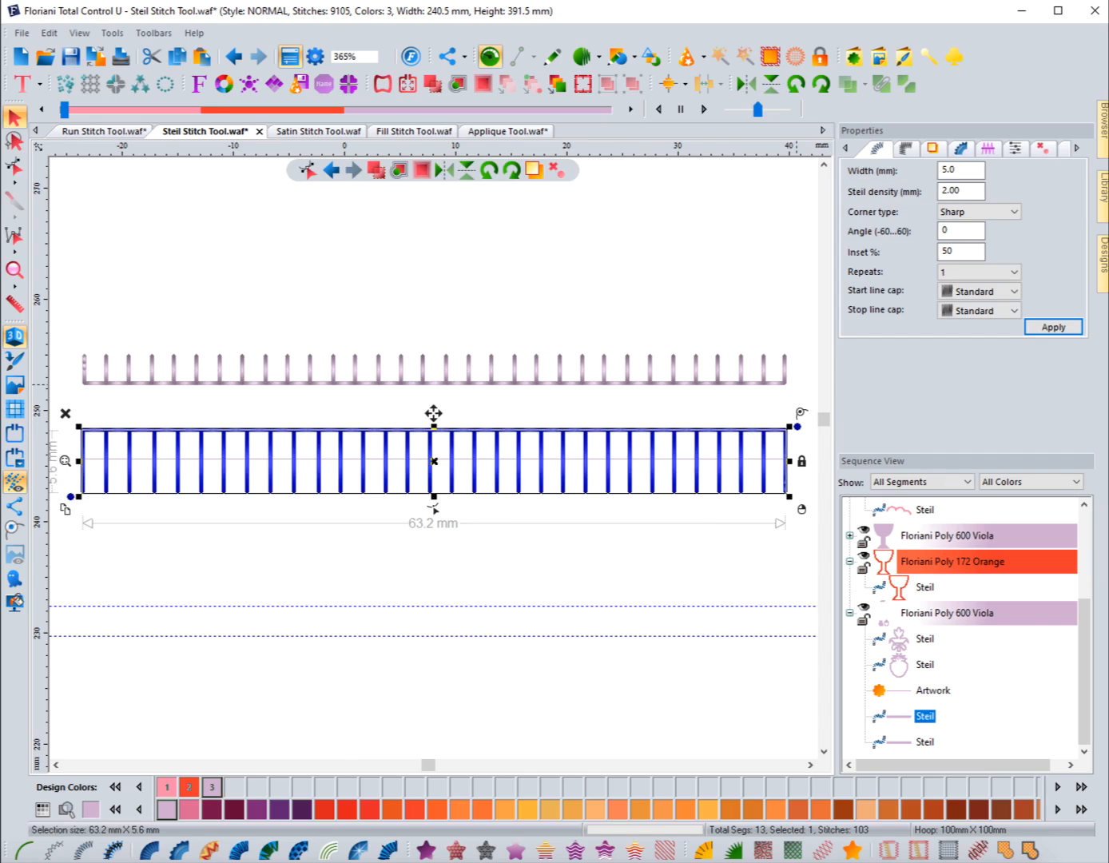
pyautogui.click(1077, 148)
pyautogui.click(1015, 148)
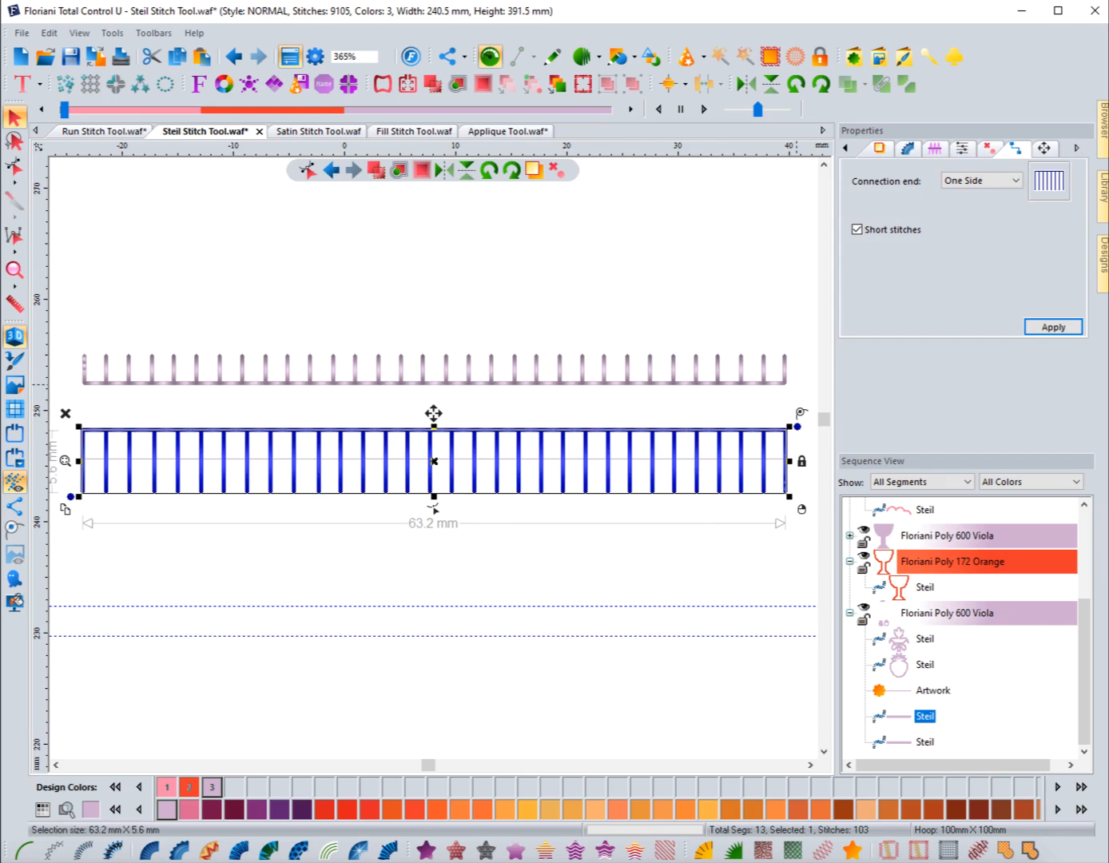
pyautogui.click(981, 181)
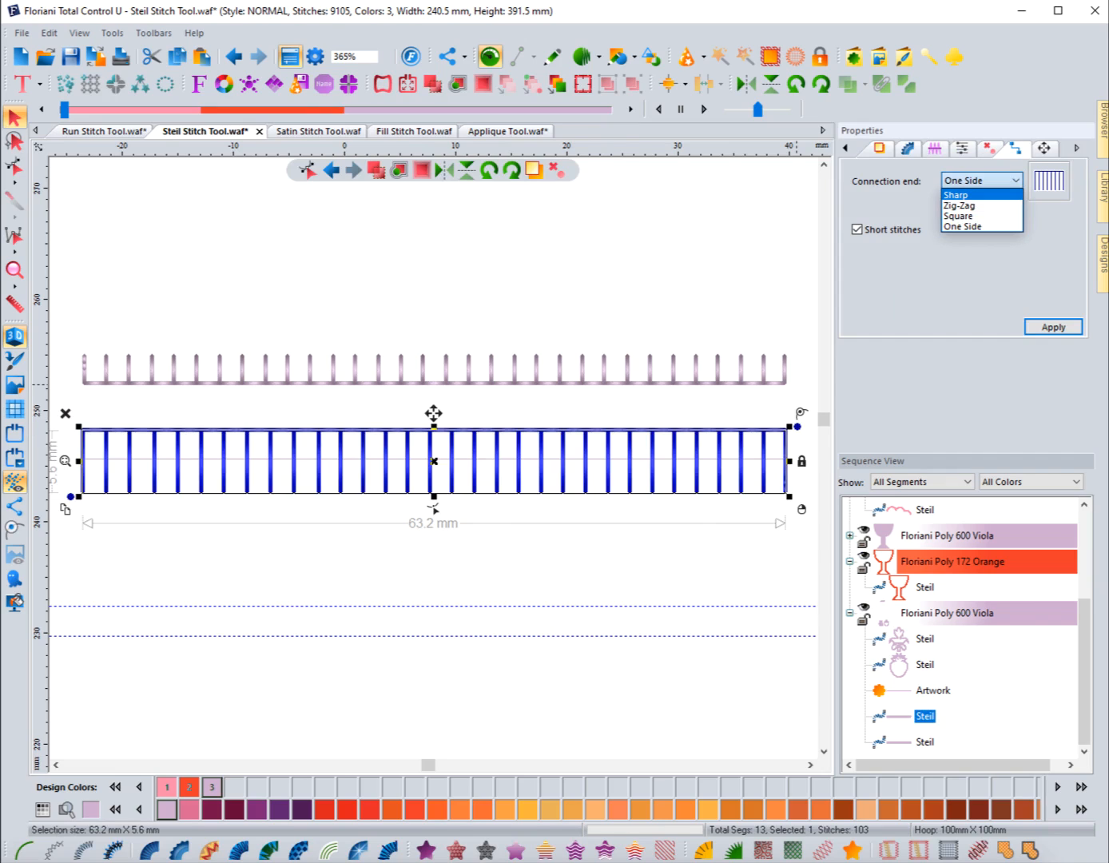
pyautogui.click(981, 181)
pyautogui.click(1043, 149)
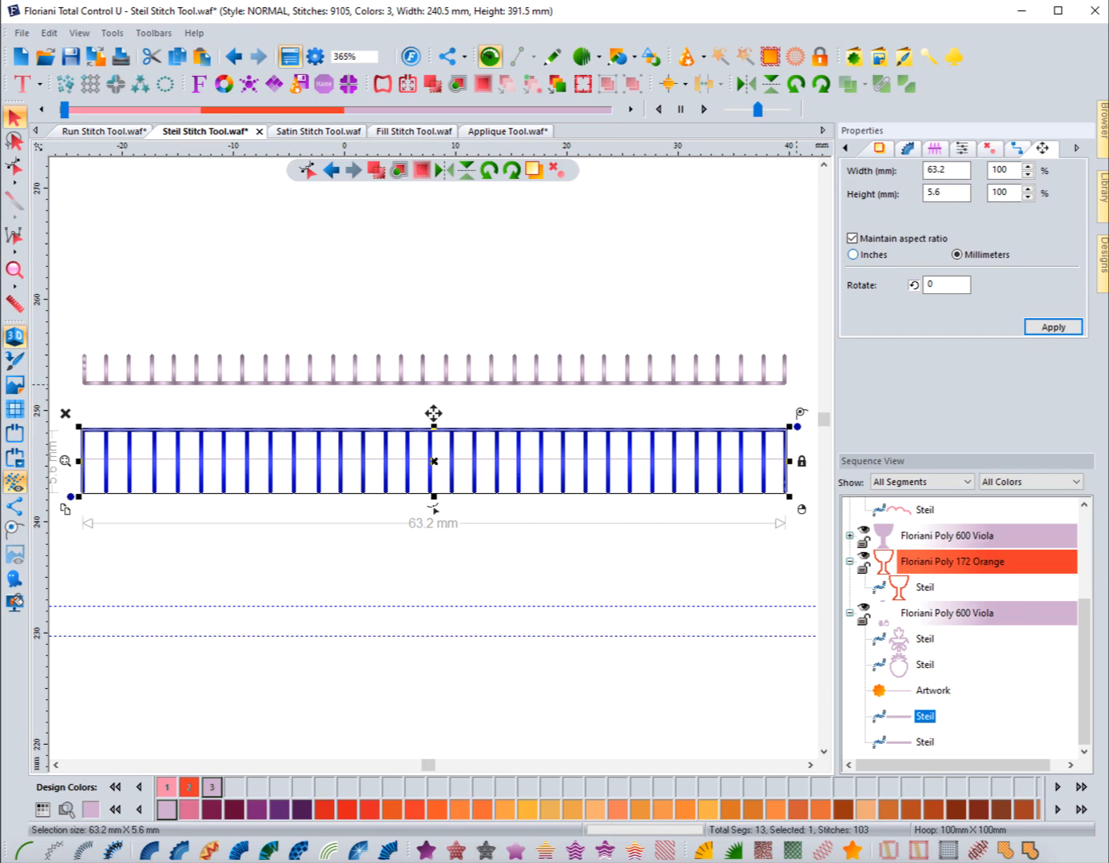
pyautogui.press('Escape')
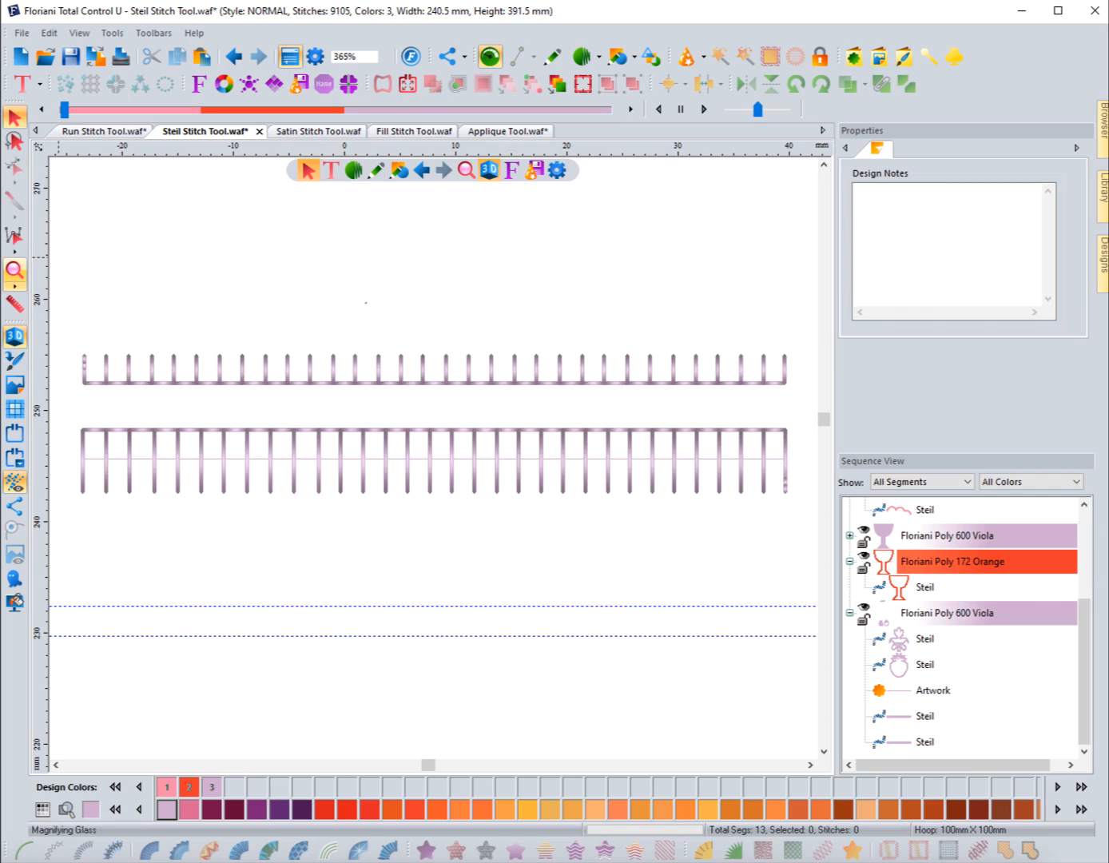
pyautogui.click(14, 269)
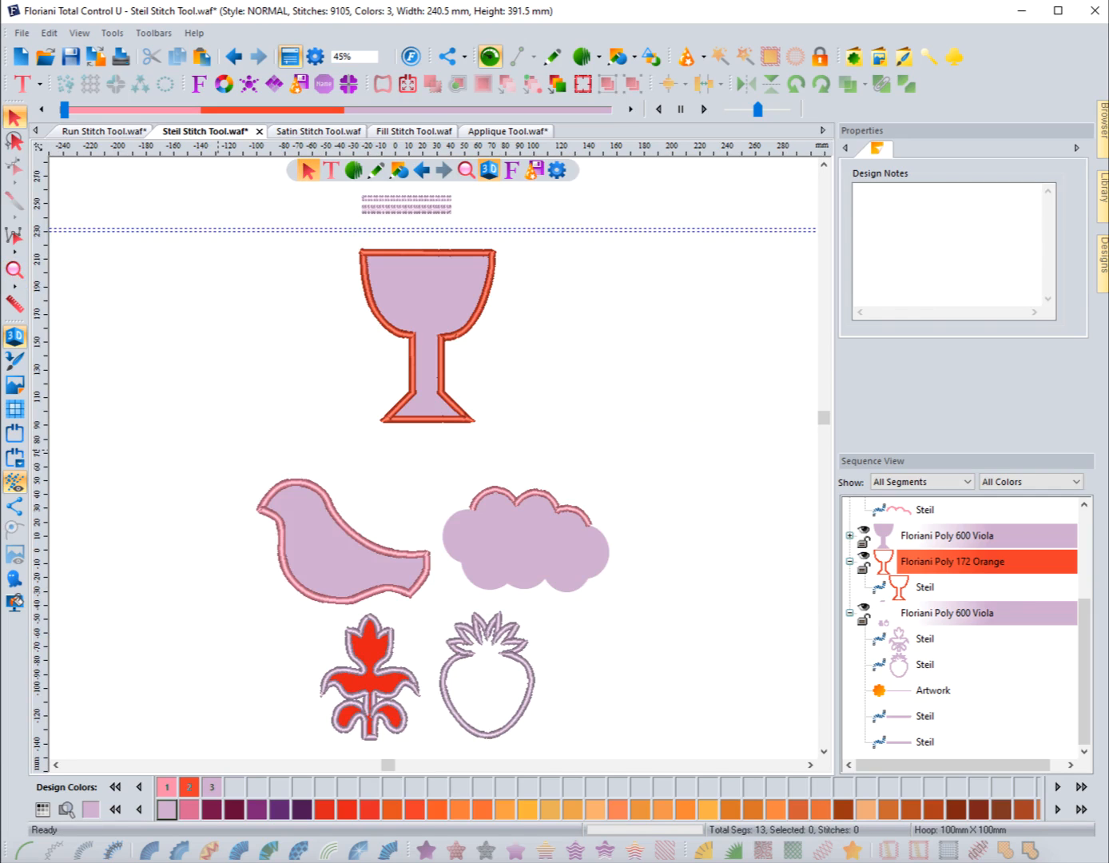